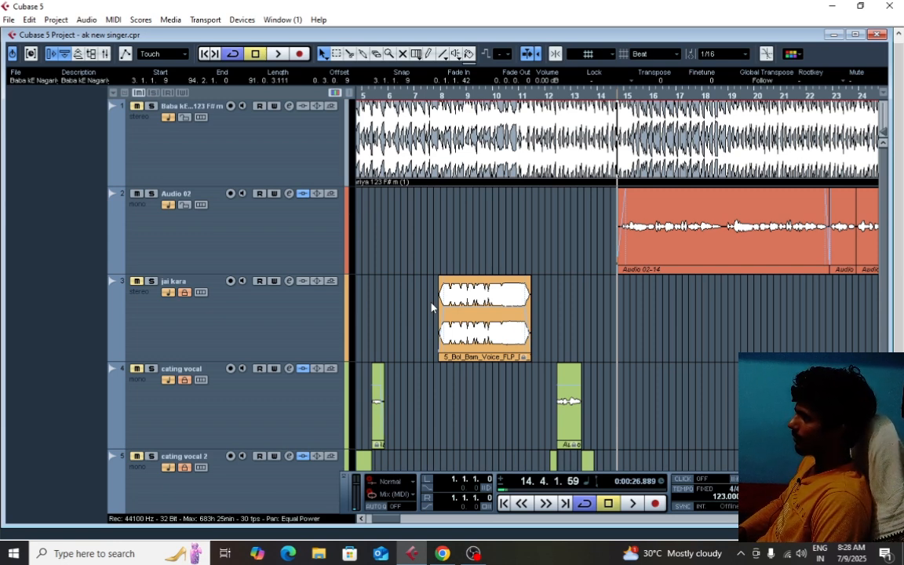
Examine the start of the Audio 02 vocal at several horizontal zoom levels, finishing on an overview of the arrangement
{"action": "key", "text": "g"}
{"action": "key", "text": "g"}
{"action": "key", "text": "g"}
{"action": "key", "text": "g"}
{"action": "key", "text": "g"}
{"action": "key", "text": "g"}
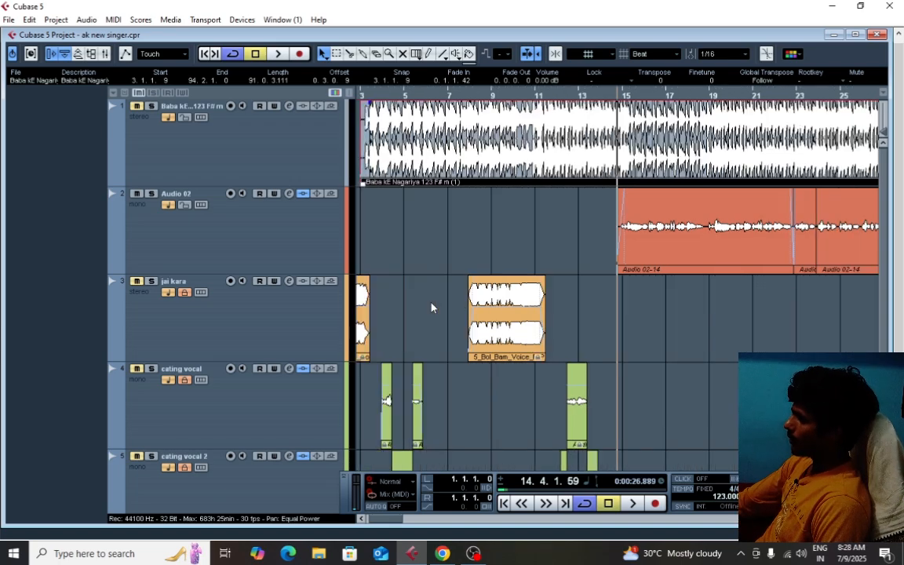
{"action": "key", "text": "h"}
{"action": "key", "text": "h"}
{"action": "key", "text": "h"}
{"action": "key", "text": "h"}
{"action": "key", "text": "h"}
{"action": "key", "text": "h"}
{"action": "key", "text": "h"}
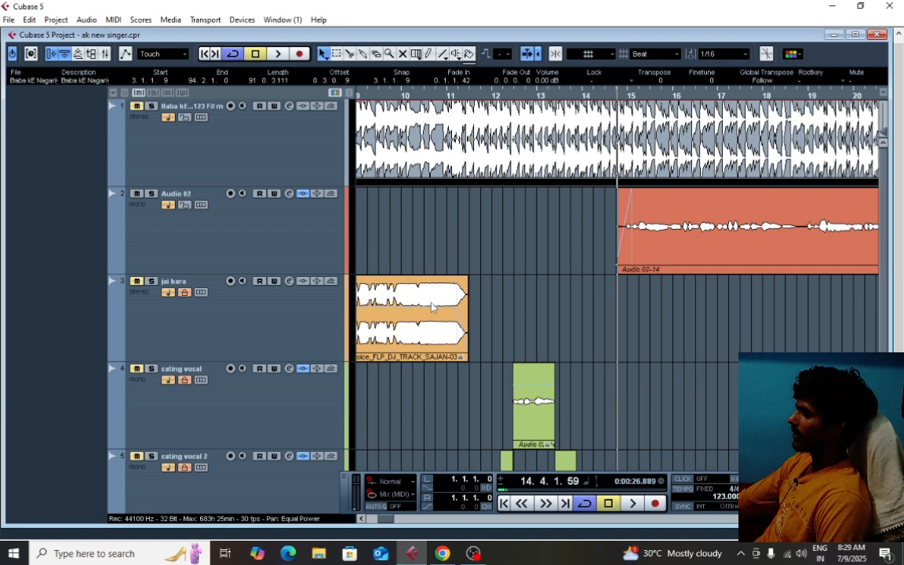
{"action": "key", "text": "g"}
{"action": "key", "text": "g"}
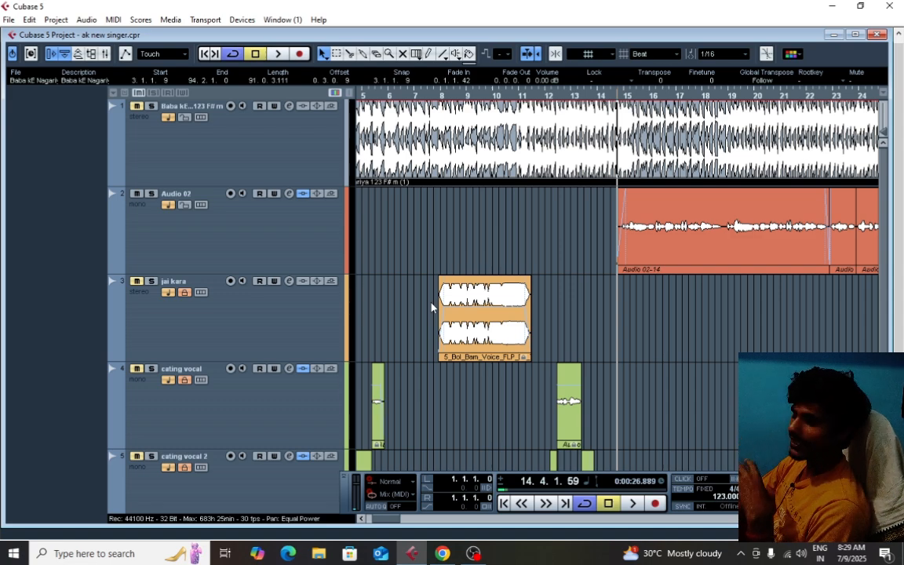
{"action": "key", "text": "h"}
{"action": "key", "text": "h"}
{"action": "key", "text": "h"}
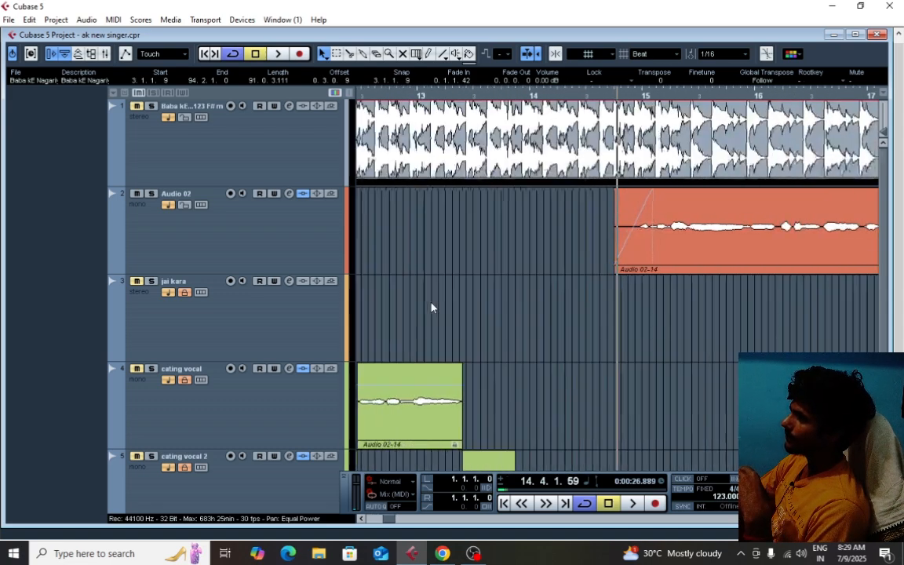
{"action": "key", "text": "h"}
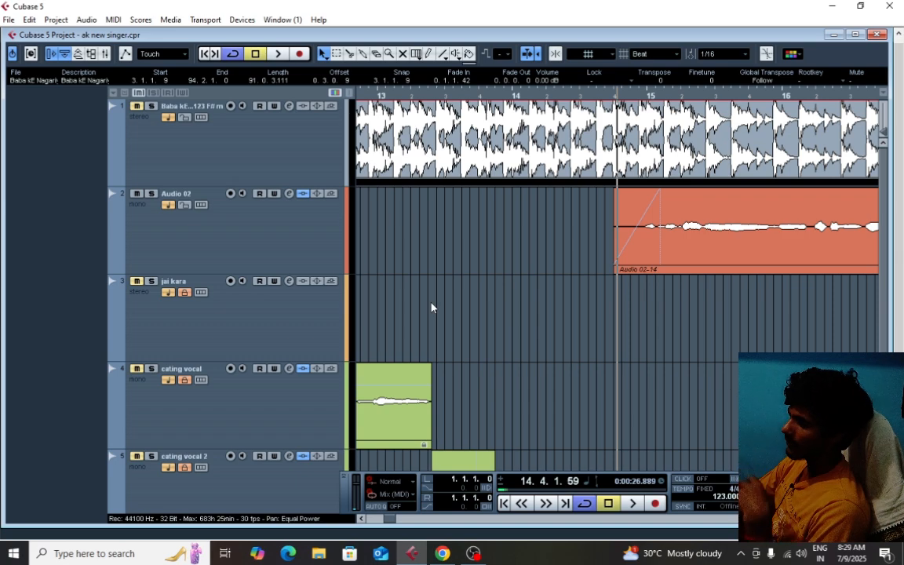
{"action": "key", "text": "g"}
{"action": "key", "text": "g"}
{"action": "key", "text": "g"}
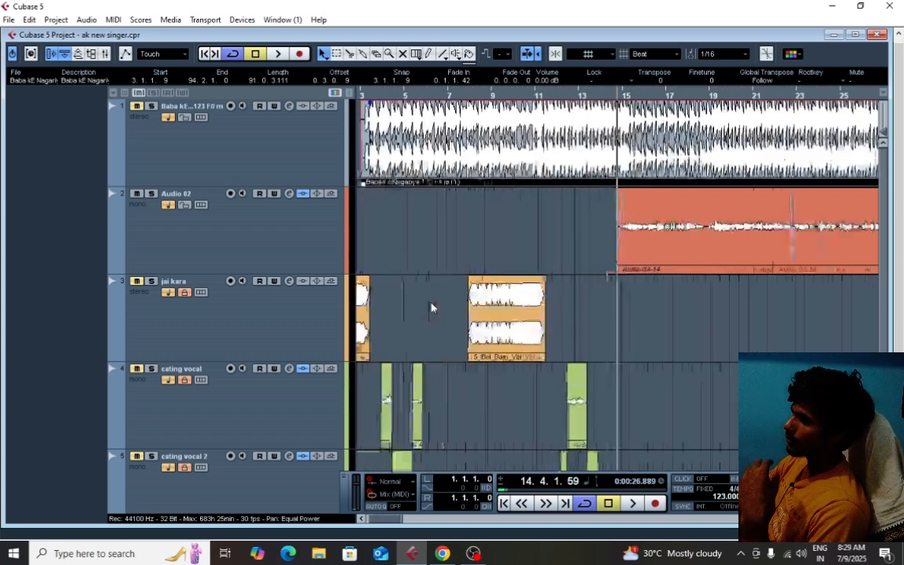
{"action": "key", "text": "g"}
{"action": "key", "text": "g"}
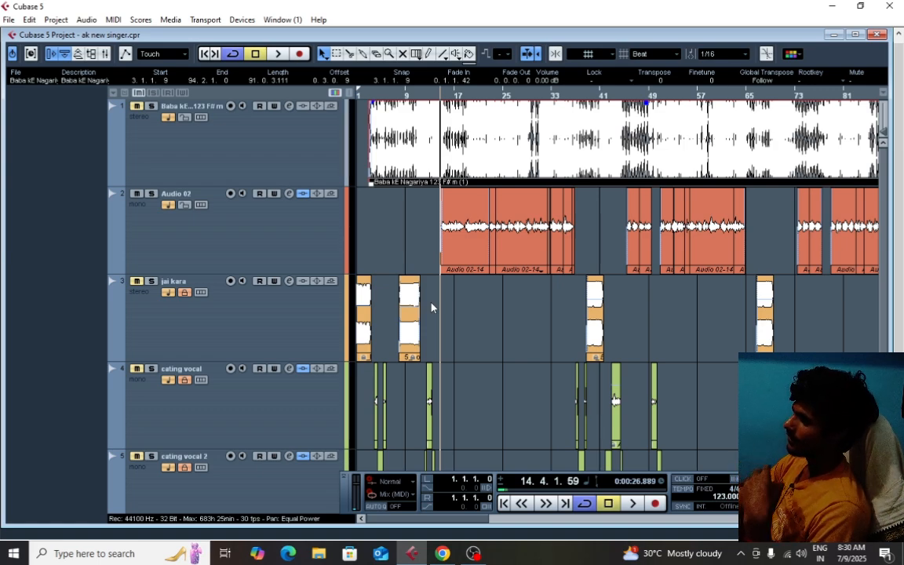
Inspect bars 8 to 21 around the vocal entry and compare them with the full-length song arrangement
{"action": "key", "text": "h"}
{"action": "key", "text": "h"}
{"action": "key", "text": "h"}
{"action": "key", "text": "h"}
{"action": "key", "text": "h"}
{"action": "key", "text": "h"}
{"action": "key", "text": "h"}
{"action": "key", "text": "h"}
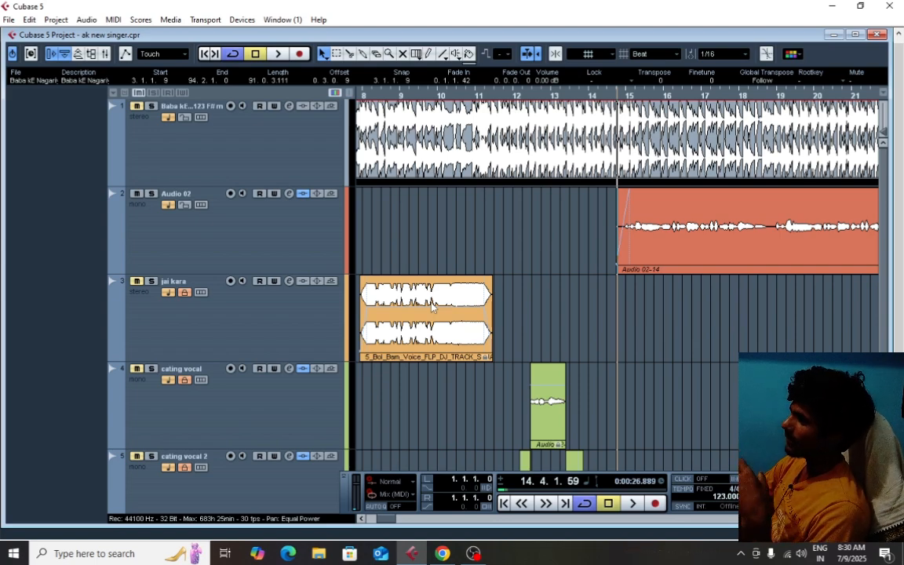
{"action": "key", "text": "g"}
{"action": "key", "text": "g"}
{"action": "key", "text": "g"}
{"action": "key", "text": "g"}
{"action": "key", "text": "g"}
{"action": "key", "text": "g"}
{"action": "key", "text": "g"}
{"action": "key", "text": "g"}
{"action": "key", "text": "g"}
{"action": "key", "text": "g"}
{"action": "key", "text": "g"}
{"action": "key", "text": "g"}
{"action": "key", "text": "g"}
{"action": "key", "text": "h"}
{"action": "key", "text": "h"}
{"action": "key", "text": "h"}
{"action": "key", "text": "h"}
{"action": "key", "text": "h"}
{"action": "key", "text": "h"}
{"action": "key", "text": "h"}
{"action": "key", "text": "h"}
{"action": "key", "text": "h"}
{"action": "key", "text": "h"}
{"action": "key", "text": "h"}
{"action": "key", "text": "h"}
{"action": "key", "text": "h"}
{"action": "key", "text": "h"}
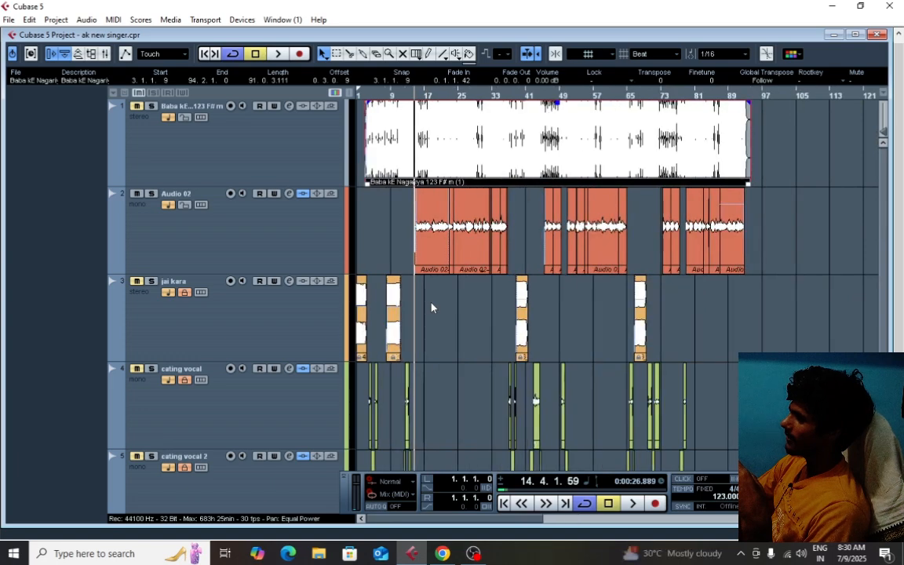
View the Audio 02 fade-in closely around bars 14 and 15, finishing on the complete backing track and vocal clips
{"action": "key", "text": "g"}
{"action": "key", "text": "g"}
{"action": "key", "text": "g"}
{"action": "key", "text": "g"}
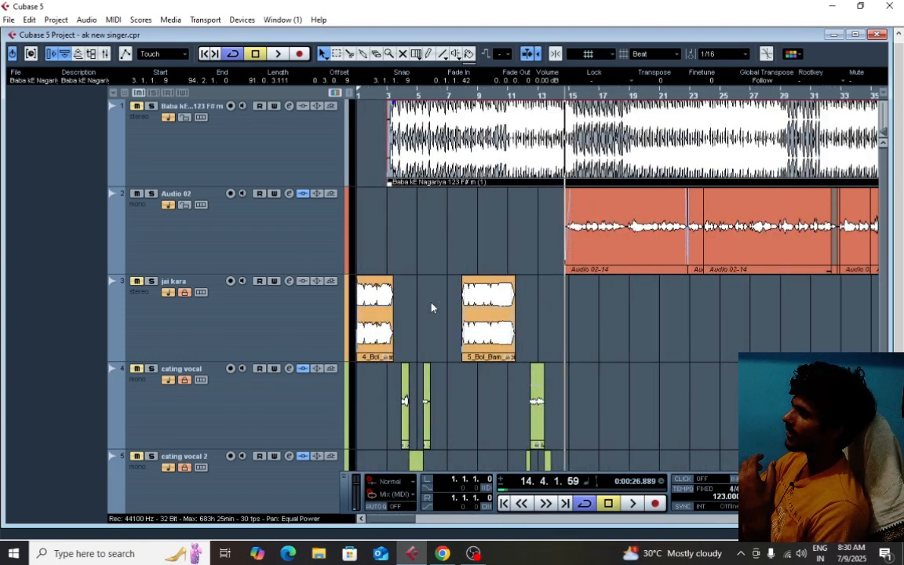
{"action": "key", "text": "h"}
{"action": "key", "text": "h"}
{"action": "key", "text": "h"}
{"action": "key", "text": "h"}
{"action": "key", "text": "h"}
{"action": "key", "text": "h"}
{"action": "key", "text": "h"}
{"action": "key", "text": "h"}
{"action": "key", "text": "h"}
{"action": "key", "text": "h"}
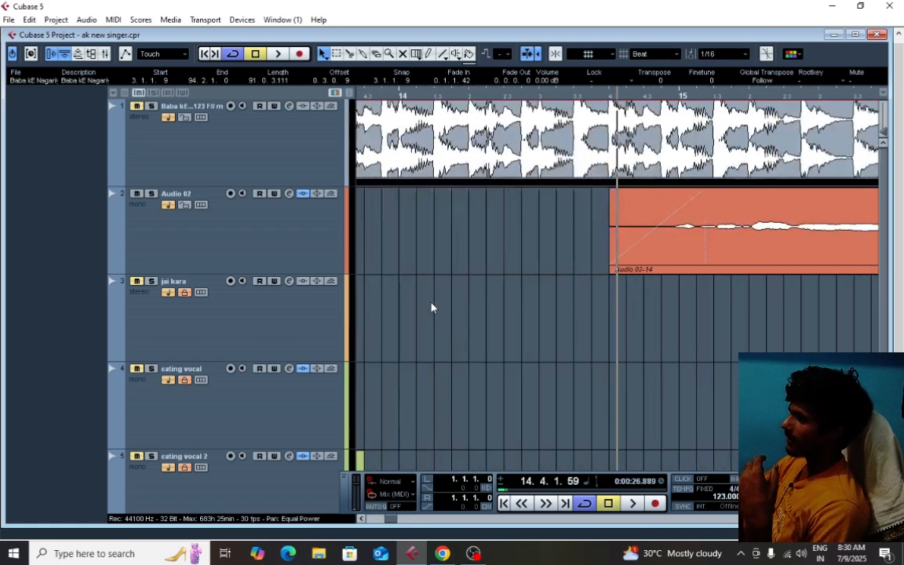
{"action": "key", "text": "g"}
{"action": "key", "text": "g"}
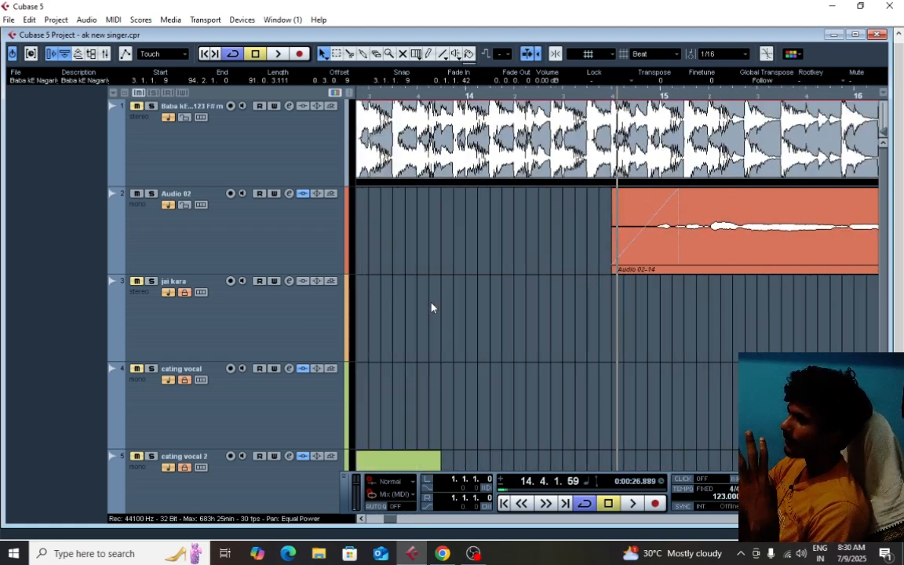
{"action": "key", "text": "g"}
{"action": "key", "text": "g"}
{"action": "key", "text": "g"}
{"action": "key", "text": "g"}
{"action": "key", "text": "g"}
{"action": "key", "text": "g"}
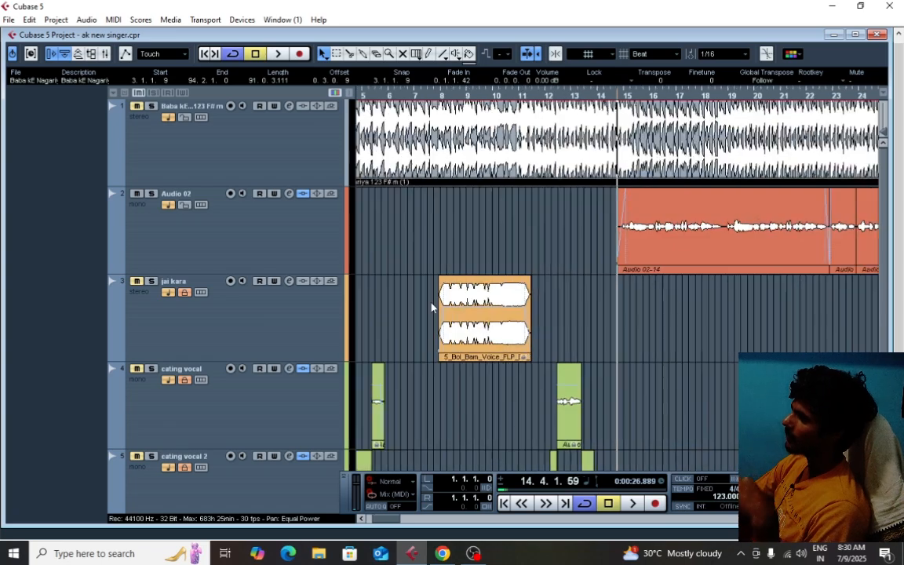
{"action": "key", "text": "g"}
{"action": "key", "text": "g"}
{"action": "key", "text": "g"}
{"action": "key", "text": "g"}
{"action": "key", "text": "g"}
{"action": "key", "text": "g"}
{"action": "key", "text": "g"}
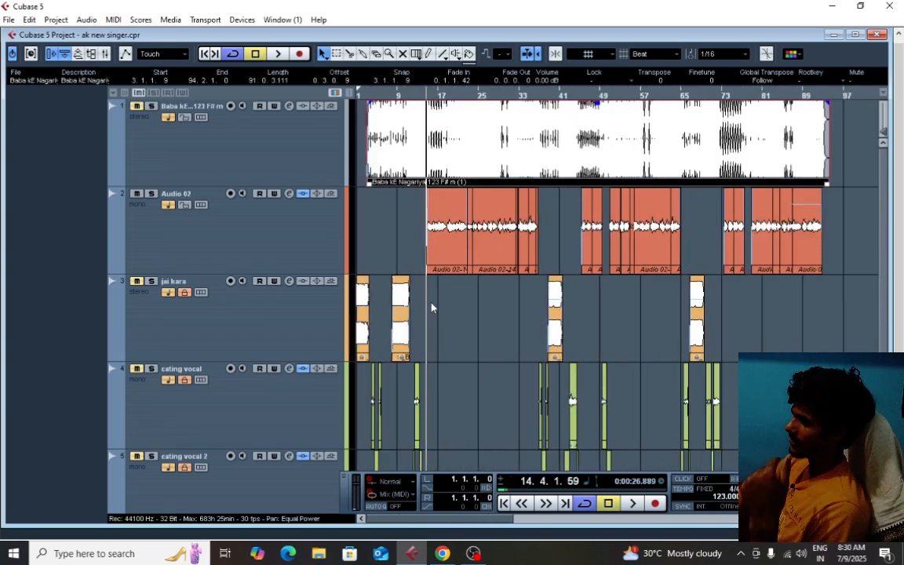
Examine the jai kara and cating vocal clips before the Audio 02 entry, finishing on bars 1 to 35
{"action": "key", "text": "h"}
{"action": "key", "text": "h"}
{"action": "key", "text": "h"}
{"action": "key", "text": "h"}
{"action": "key", "text": "h"}
{"action": "key", "text": "h"}
{"action": "key", "text": "h"}
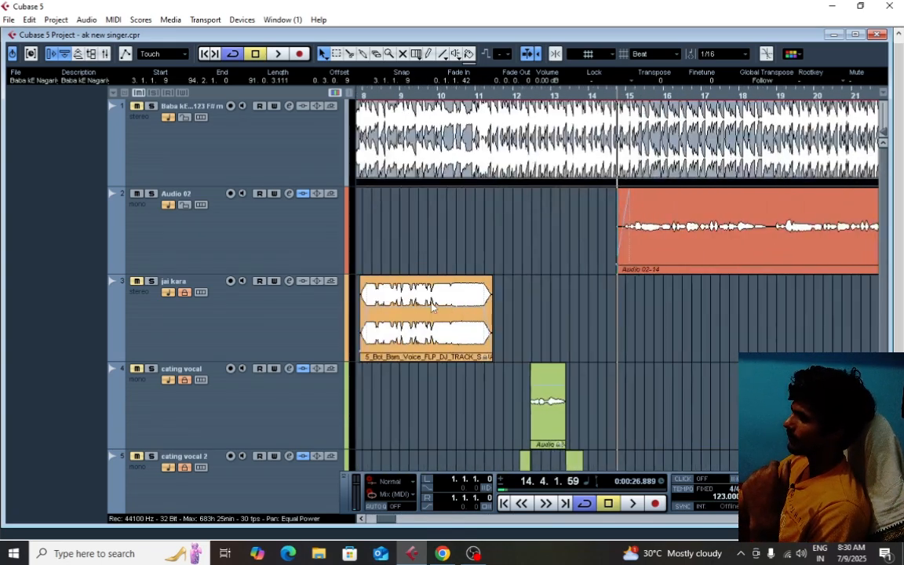
{"action": "key", "text": "g"}
{"action": "key", "text": "g"}
{"action": "key", "text": "g"}
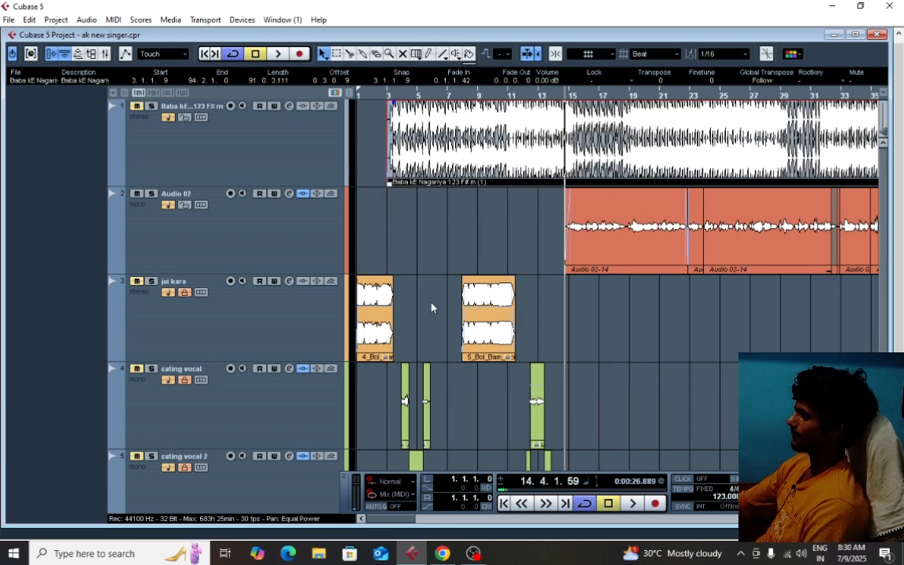
{"action": "key", "text": "h"}
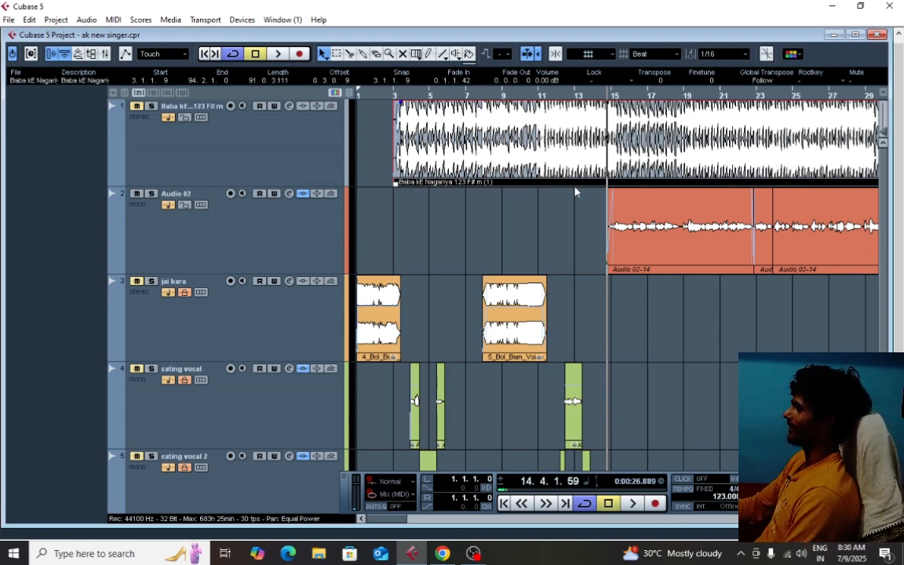
{"action": "key", "text": "h"}
{"action": "key", "text": "h"}
{"action": "key", "text": "h"}
{"action": "key", "text": "h"}
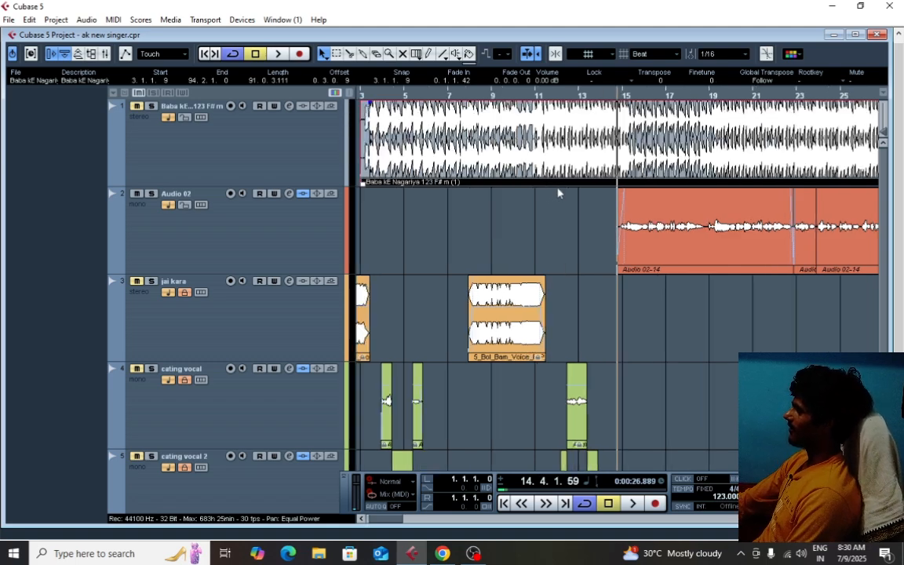
{"action": "key", "text": "g"}
{"action": "key", "text": "g"}
{"action": "key", "text": "g"}
{"action": "key", "text": "g"}
{"action": "key", "text": "g"}
{"action": "key", "text": "g"}
{"action": "key", "text": "g"}
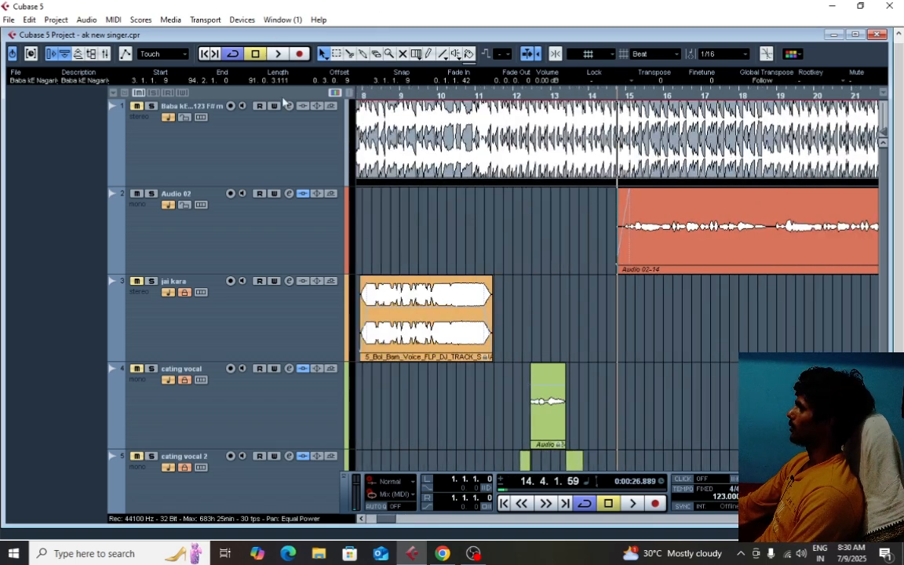
{"action": "scroll", "coordinate": [519, 234], "scroll_direction": "down", "scroll_amount": 1}
{"action": "scroll", "coordinate": [580, 258], "scroll_direction": "up", "scroll_amount": 1}
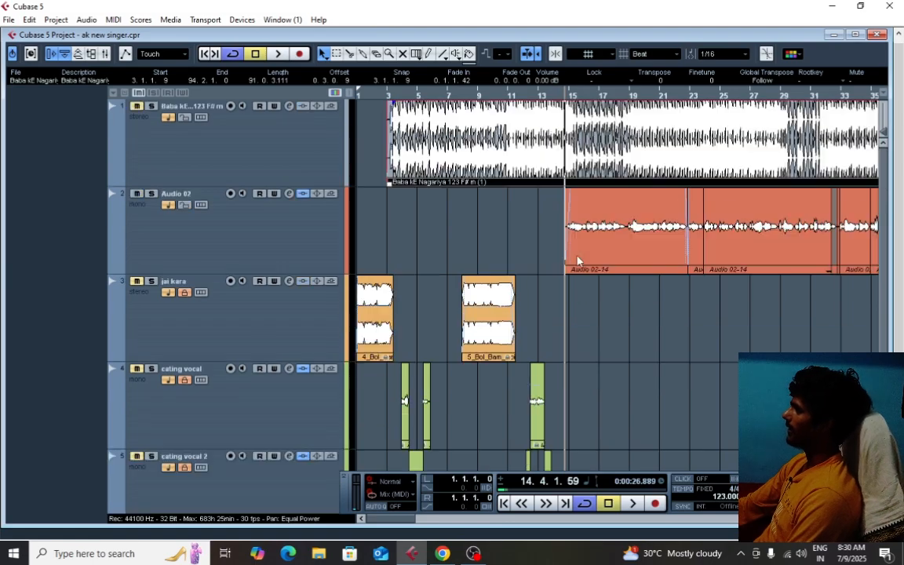
{"action": "scroll", "coordinate": [577, 261], "scroll_direction": "down", "scroll_amount": 1}
{"action": "scroll", "coordinate": [576, 258], "scroll_direction": "up", "scroll_amount": 1}
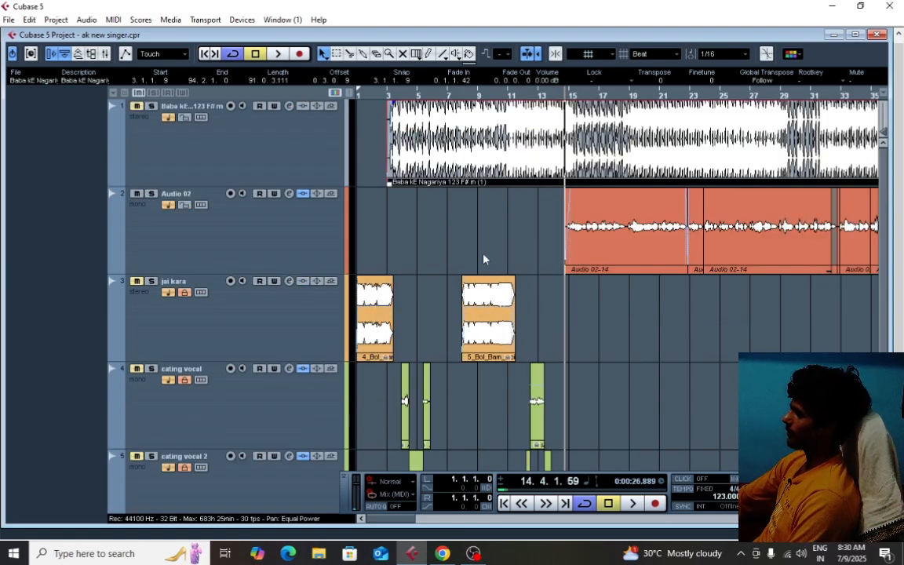
Inspect bars 12 to 17 in detail around the playhead, finishing on an overview of the entire song
{"action": "key", "text": "h"}
{"action": "key", "text": "h"}
{"action": "key", "text": "h"}
{"action": "key", "text": "h"}
{"action": "key", "text": "h"}
{"action": "key", "text": "h"}
{"action": "key", "text": "h"}
{"action": "key", "text": "h"}
{"action": "key", "text": "h"}
{"action": "key", "text": "h"}
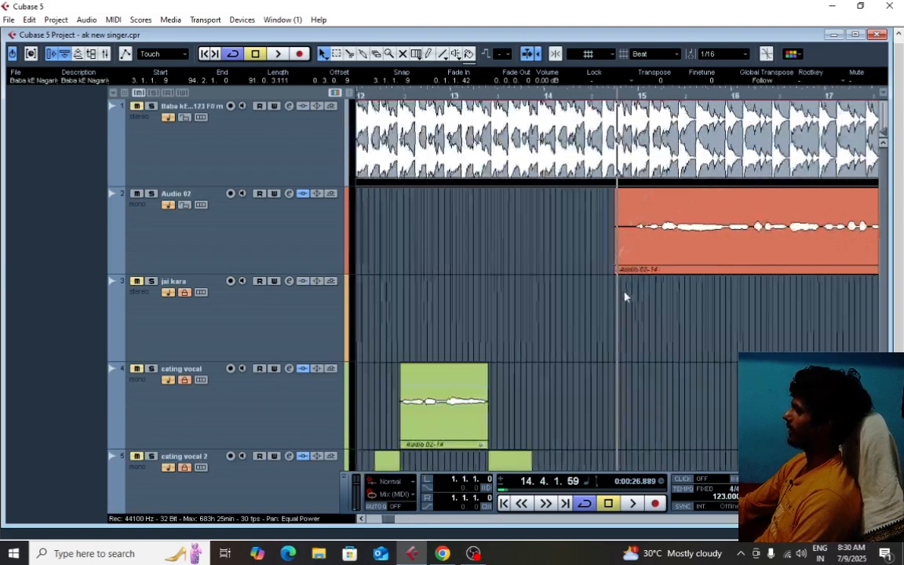
{"action": "key", "text": "g"}
{"action": "key", "text": "g"}
{"action": "key", "text": "g"}
{"action": "key", "text": "g"}
{"action": "key", "text": "g"}
{"action": "key", "text": "g"}
{"action": "key", "text": "g"}
{"action": "key", "text": "g"}
{"action": "key", "text": "g"}
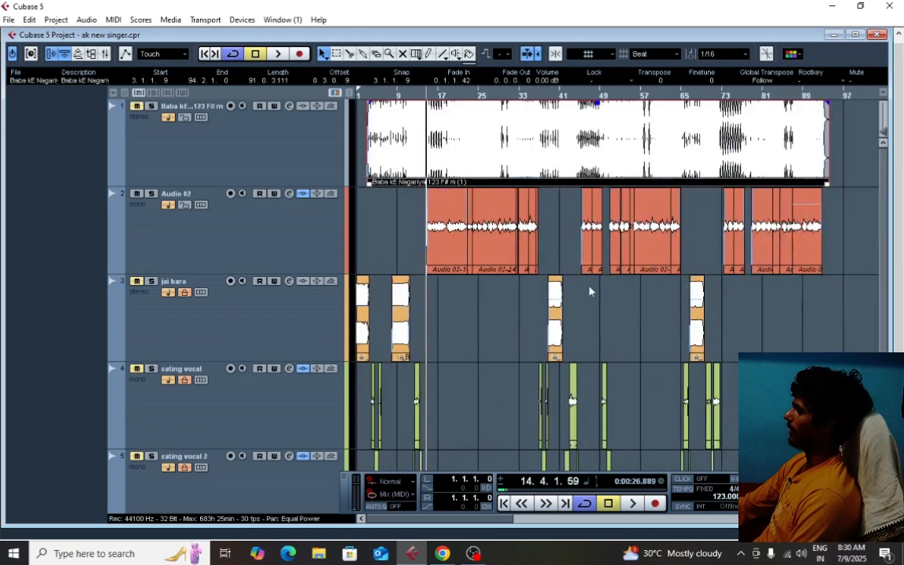
{"action": "key", "text": "g"}
{"action": "key", "text": "h"}
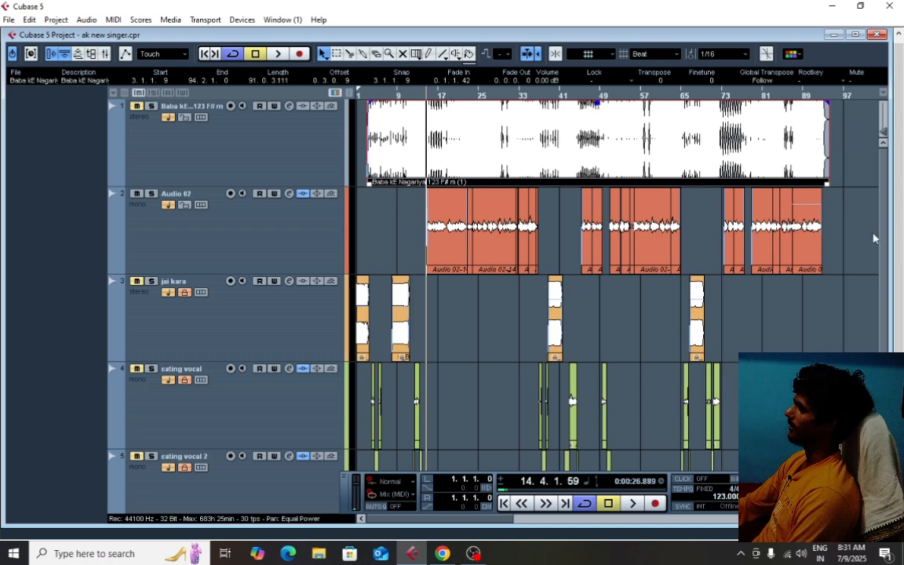
Compare close and wide timeline views of the Audio 02 clips, finishing with the whole arrangement out to bar 121
{"action": "key", "text": "h"}
{"action": "key", "text": "h"}
{"action": "key", "text": "h"}
{"action": "key", "text": "h"}
{"action": "key", "text": "h"}
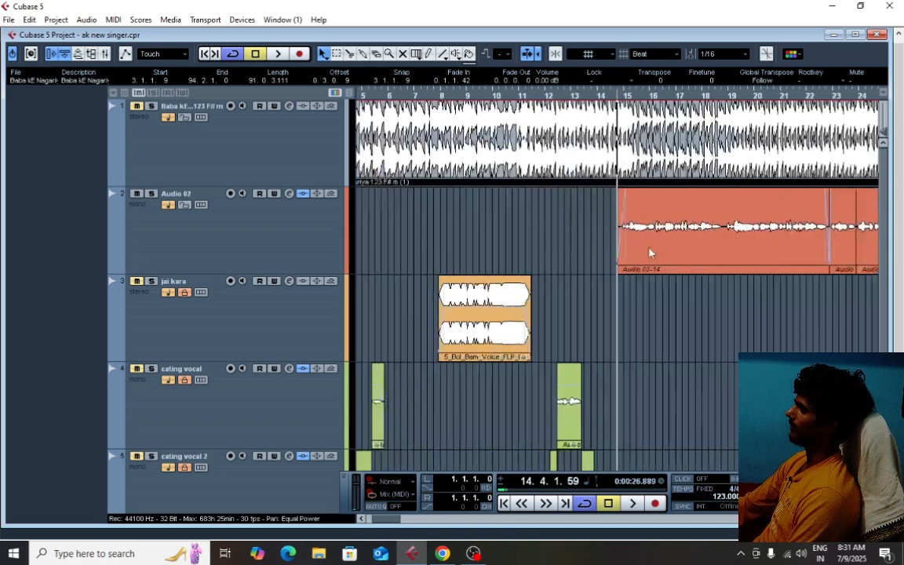
{"action": "key", "text": "g"}
{"action": "key", "text": "g"}
{"action": "key", "text": "g"}
{"action": "key", "text": "g"}
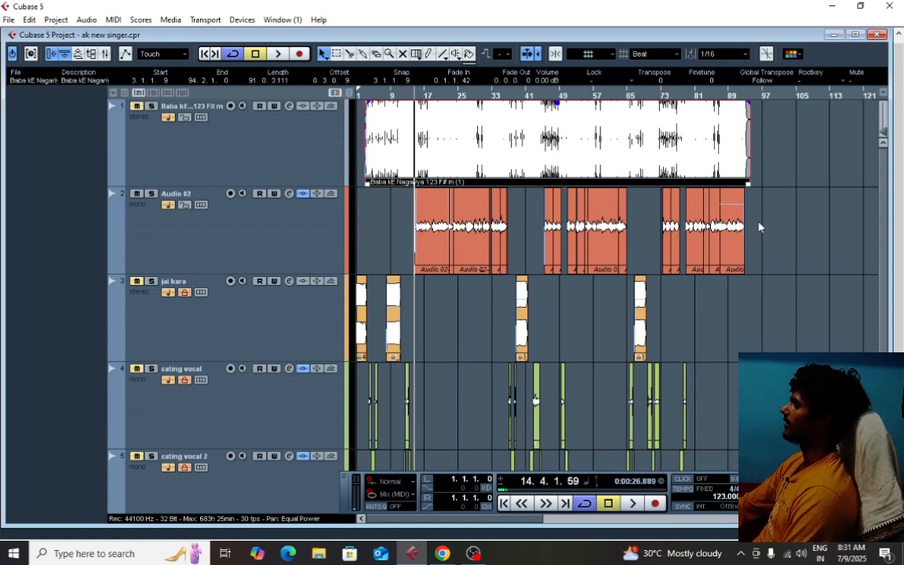
{"action": "key", "text": "h"}
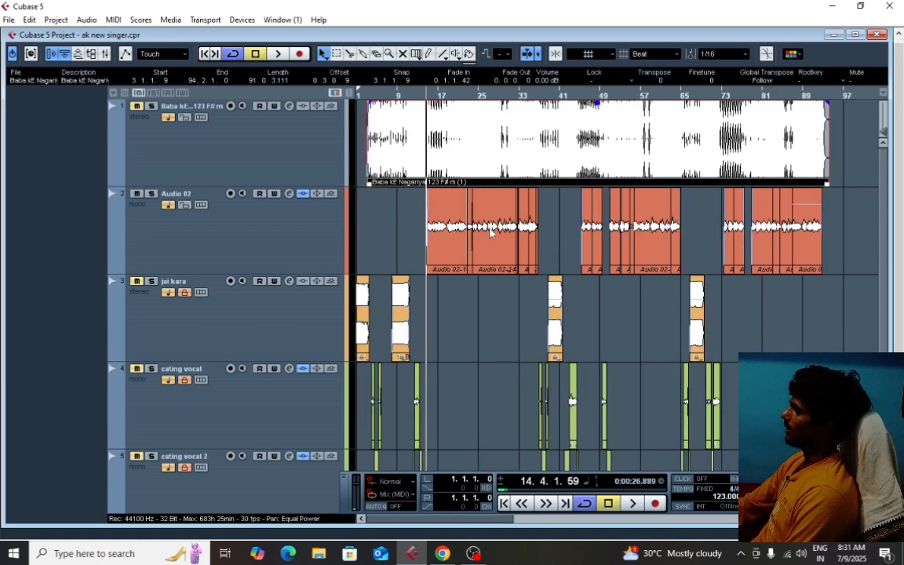
{"action": "key", "text": "h"}
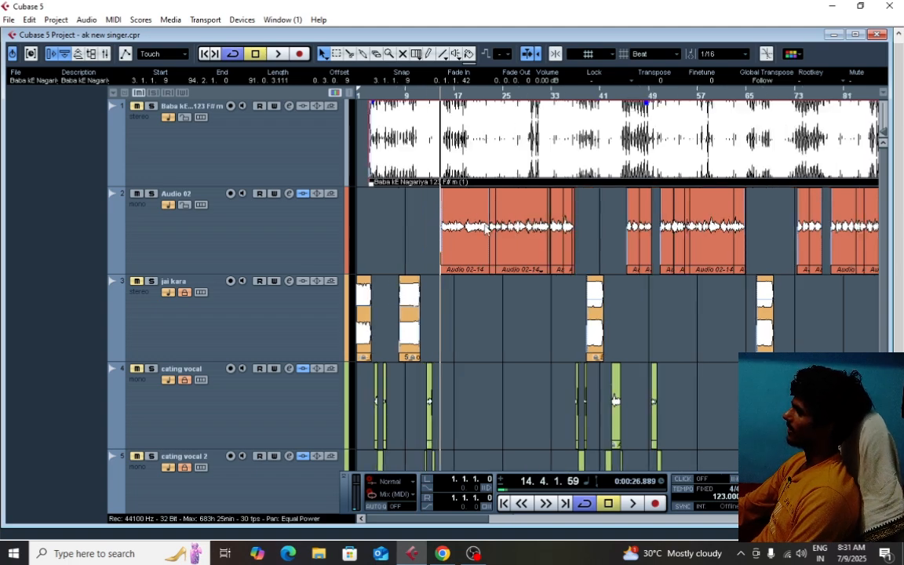
{"action": "key", "text": "h"}
{"action": "key", "text": "h"}
{"action": "key", "text": "h"}
{"action": "key", "text": "h"}
{"action": "key", "text": "h"}
{"action": "key", "text": "h"}
{"action": "key", "text": "g"}
{"action": "key", "text": "g"}
{"action": "key", "text": "g"}
{"action": "key", "text": "g"}
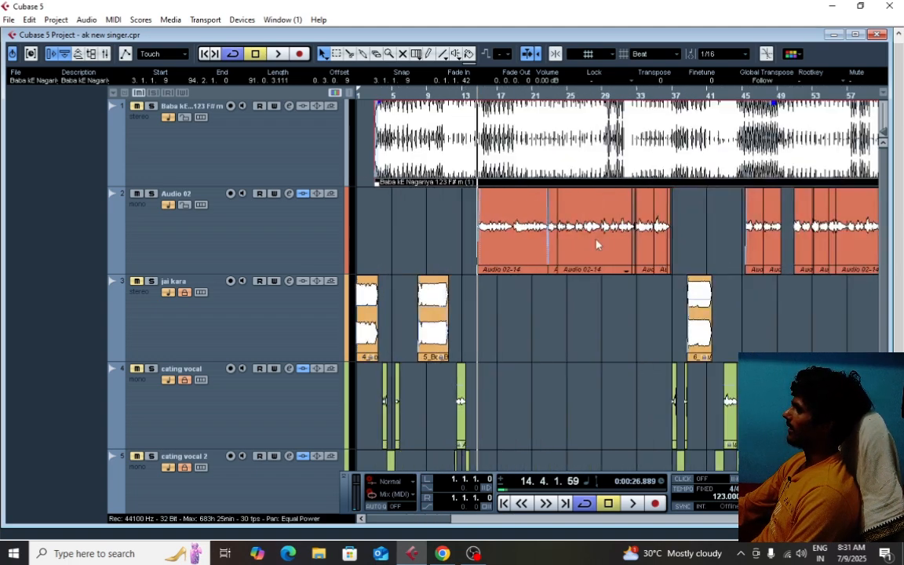
{"action": "key", "text": "g"}
{"action": "key", "text": "g"}
{"action": "key", "text": "g"}
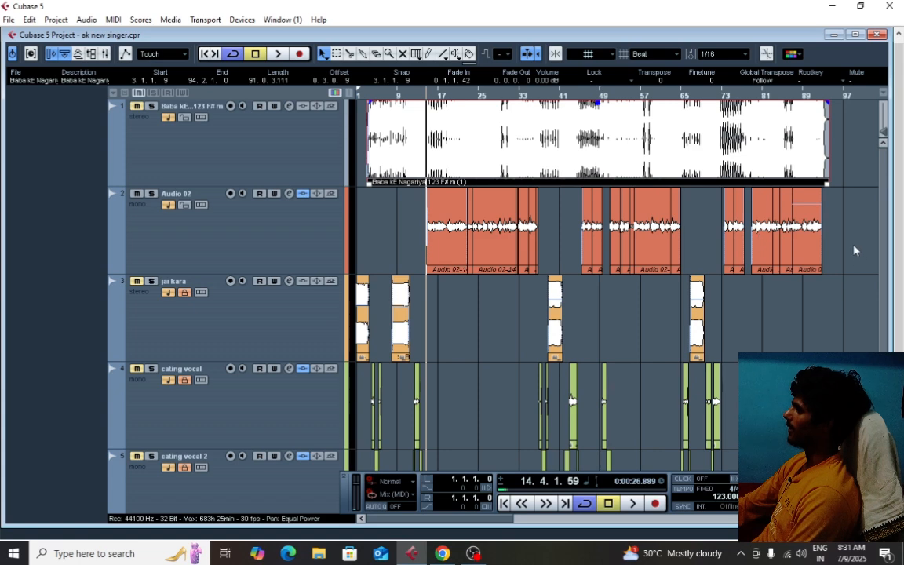
{"action": "key", "text": "g"}
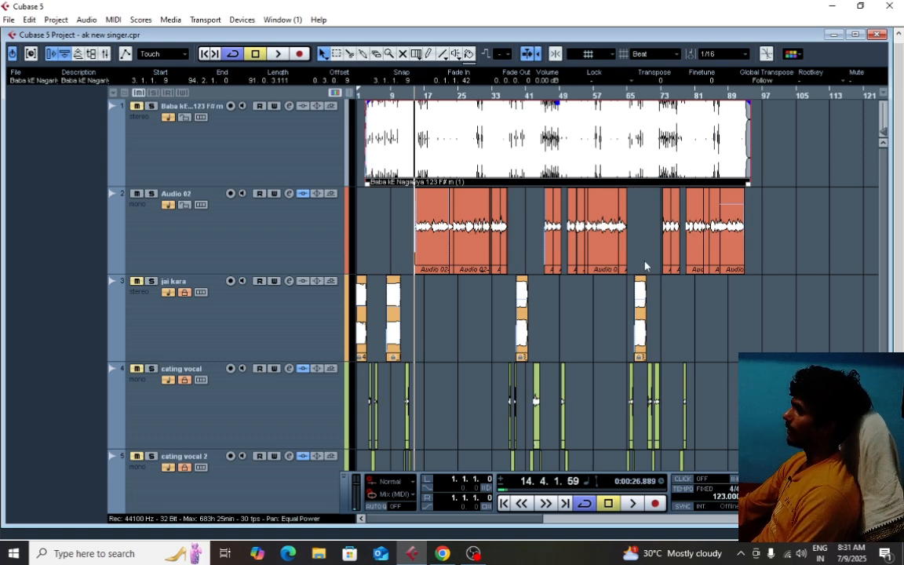
Examine the Audio 02 phrases between bars 1 and 49, finishing on the arrangement out to bar 121
{"action": "key", "text": "h"}
{"action": "key", "text": "h"}
{"action": "key", "text": "h"}
{"action": "key", "text": "h"}
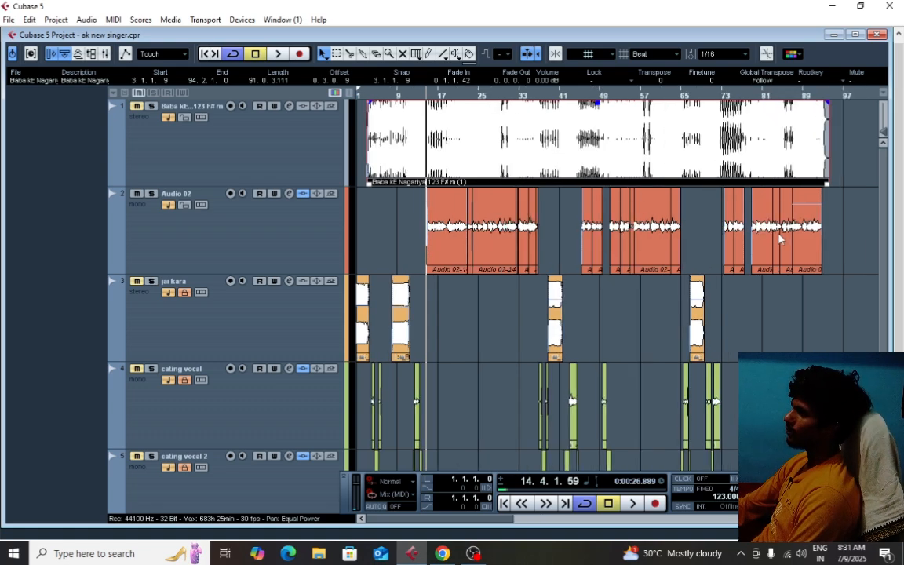
{"action": "key", "text": "g"}
{"action": "key", "text": "g"}
{"action": "key", "text": "g"}
{"action": "key", "text": "g"}
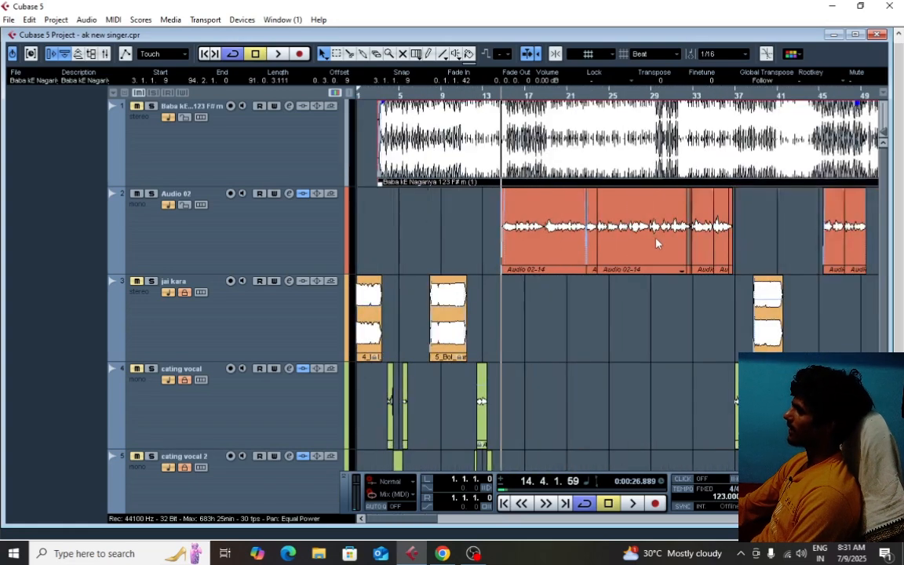
{"action": "key", "text": "g"}
{"action": "key", "text": "g"}
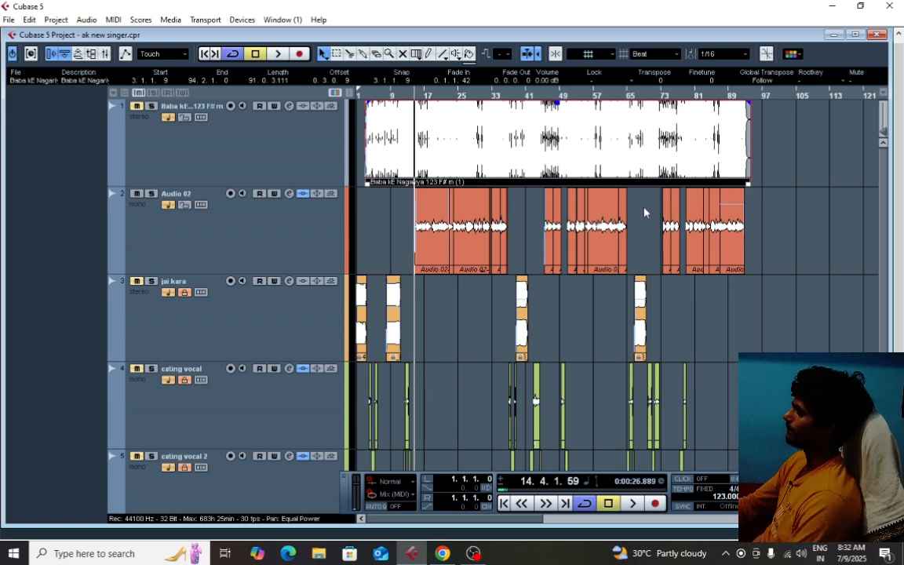
Place the playhead at 21.4.4.71 and inspect the Audio 02 clips around it, finishing on the full backing track
{"action": "key", "text": "h"}
{"action": "key", "text": "h"}
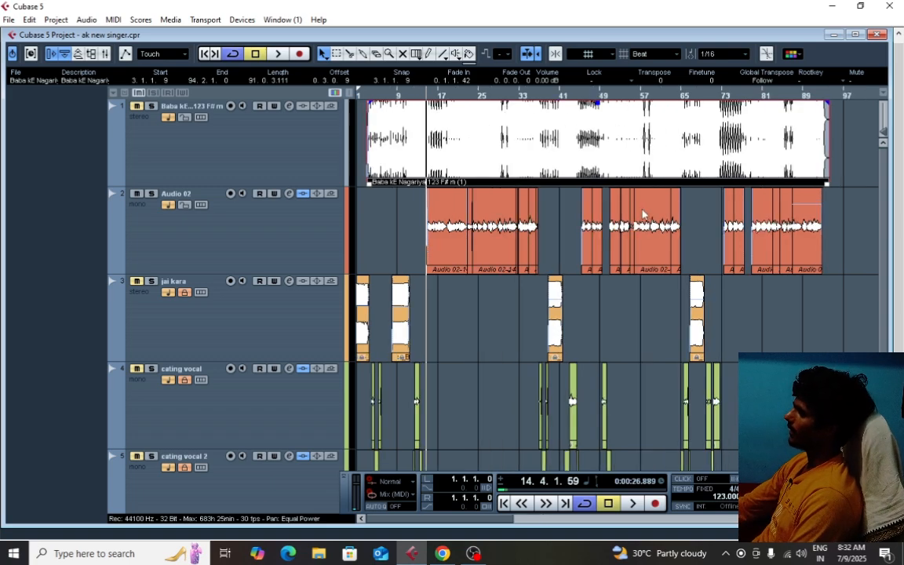
{"action": "key", "text": "h"}
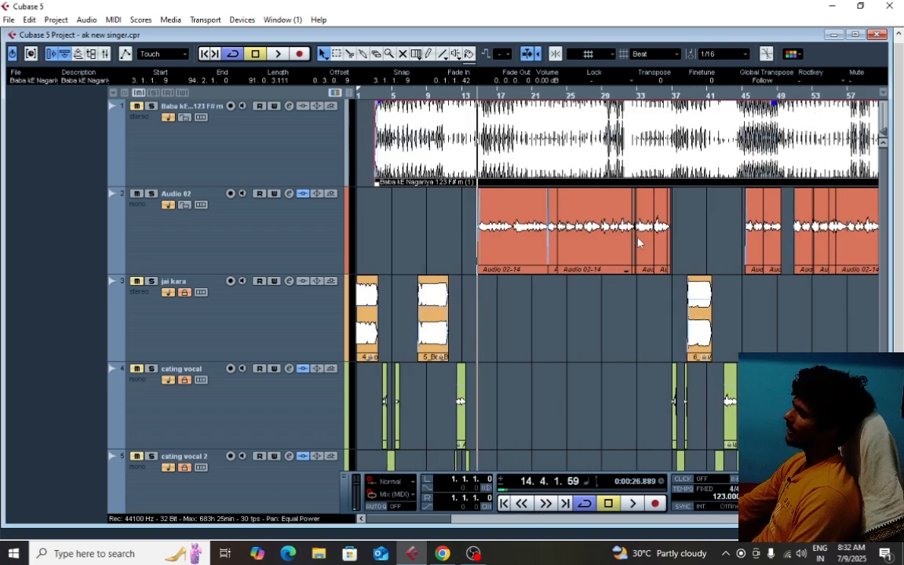
{"action": "key", "text": "h"}
{"action": "key", "text": "h"}
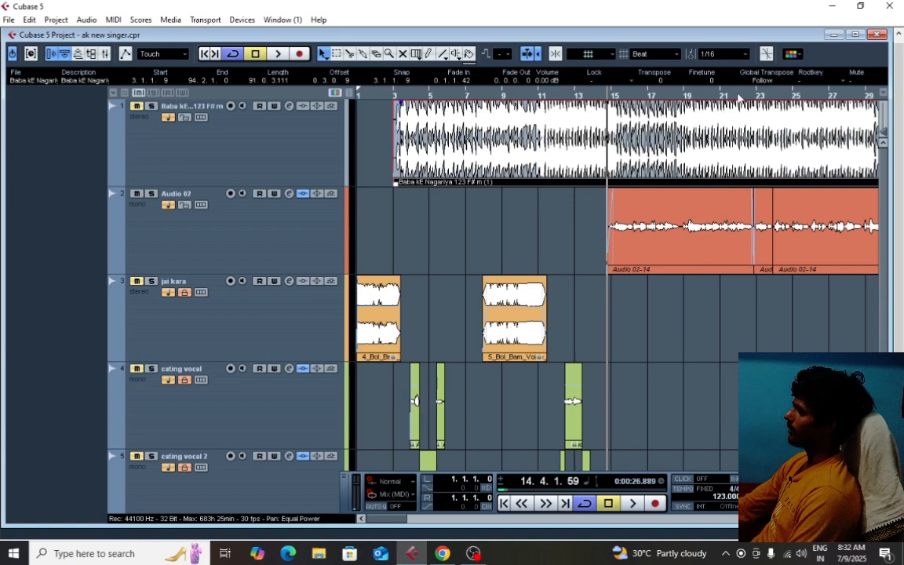
{"action": "left_click", "coordinate": [737, 95]}
{"action": "key", "text": "h"}
{"action": "key", "text": "h"}
{"action": "key", "text": "h"}
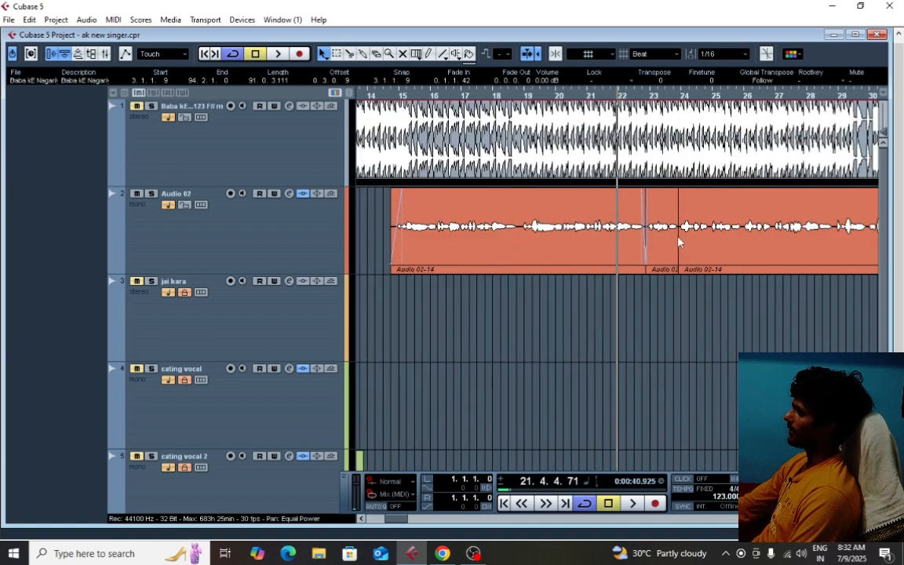
{"action": "key", "text": "g"}
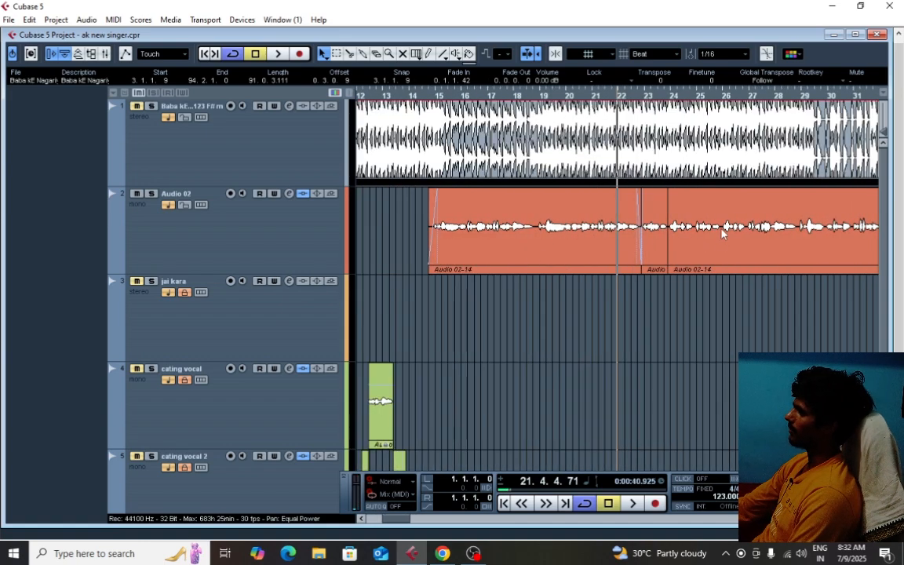
{"action": "key", "text": "g"}
{"action": "key", "text": "g"}
{"action": "key", "text": "g"}
{"action": "key", "text": "g"}
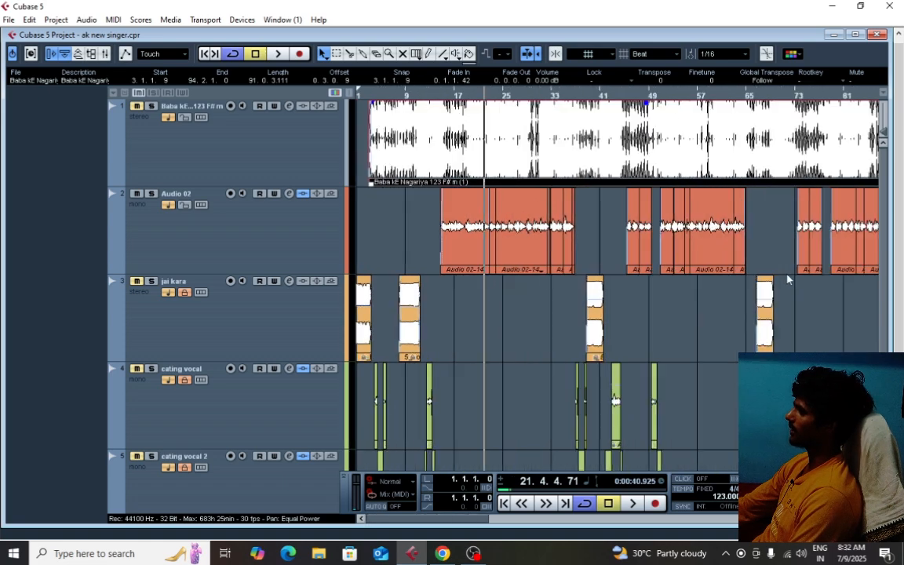
{"action": "key", "text": "g"}
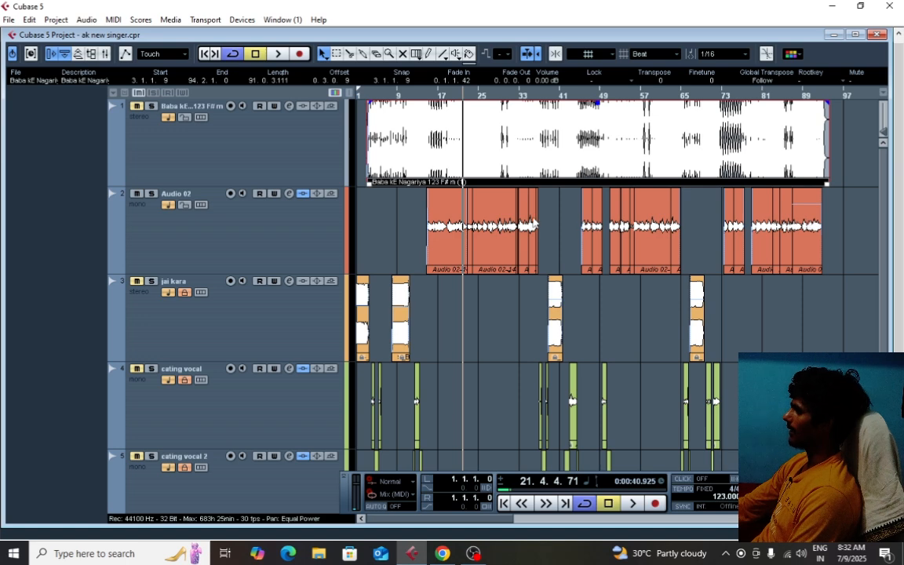
Place the playhead at 14.2.1.1 and lock the Baba kE Nagariya backing track
{"action": "key", "text": "h"}
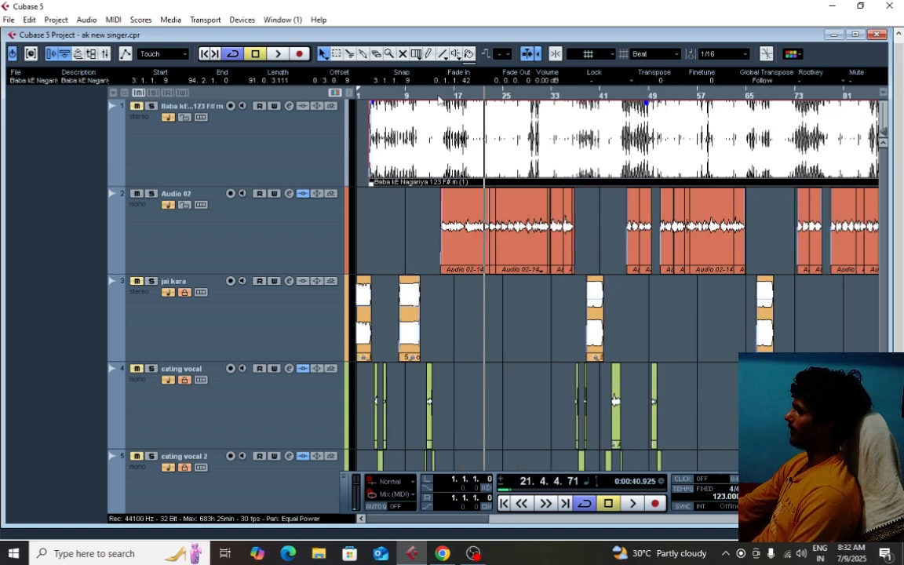
{"action": "left_click", "coordinate": [438, 93]}
{"action": "key", "text": "h"}
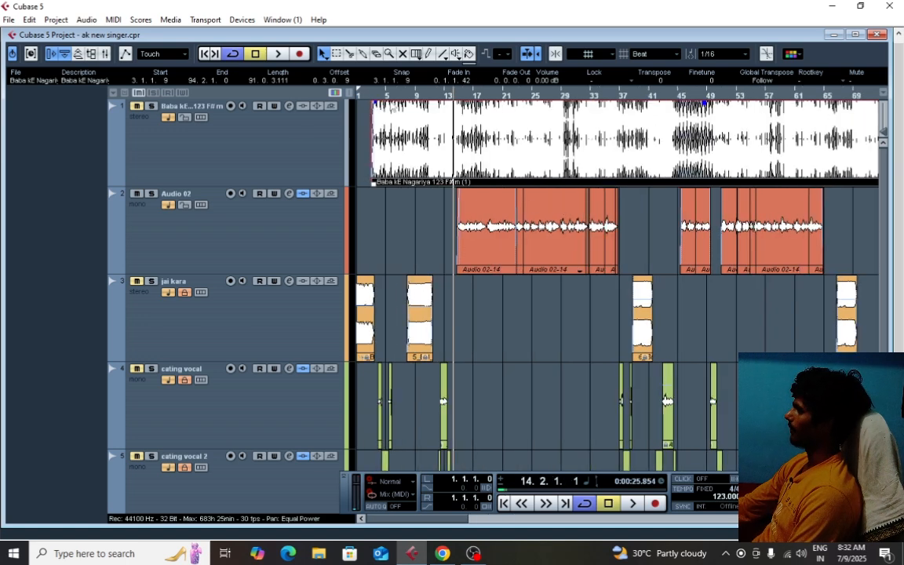
{"action": "left_click", "coordinate": [185, 118]}
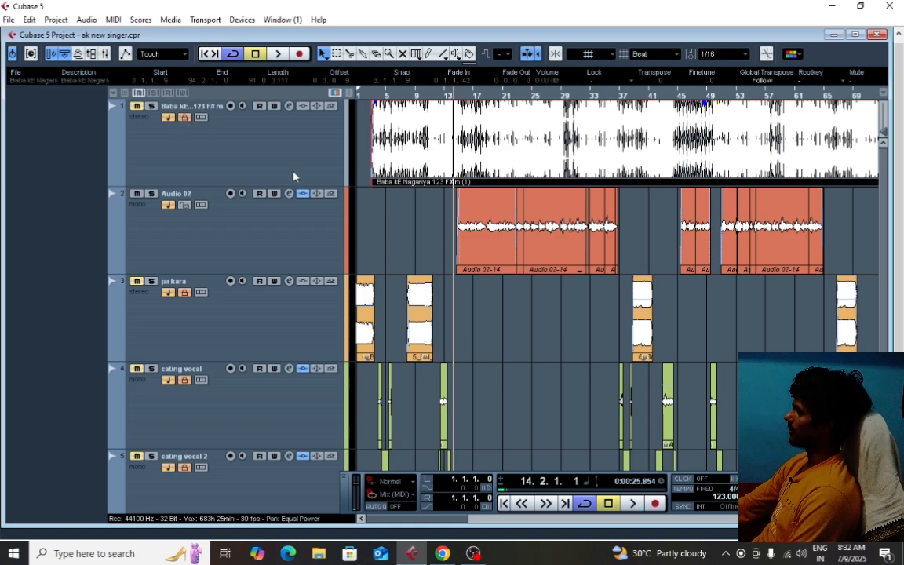
Move the playhead to 14.3.4.6, just before the first Audio 02 clip begins
{"action": "key", "text": "h"}
{"action": "key", "text": "h"}
{"action": "key", "text": "h"}
{"action": "key", "text": "h"}
{"action": "key", "text": "h"}
{"action": "key", "text": "h"}
{"action": "key", "text": "h"}
{"action": "key", "text": "h"}
{"action": "key", "text": "h"}
{"action": "key", "text": "h"}
{"action": "key", "text": "h"}
{"action": "key", "text": "h"}
{"action": "key", "text": "h"}
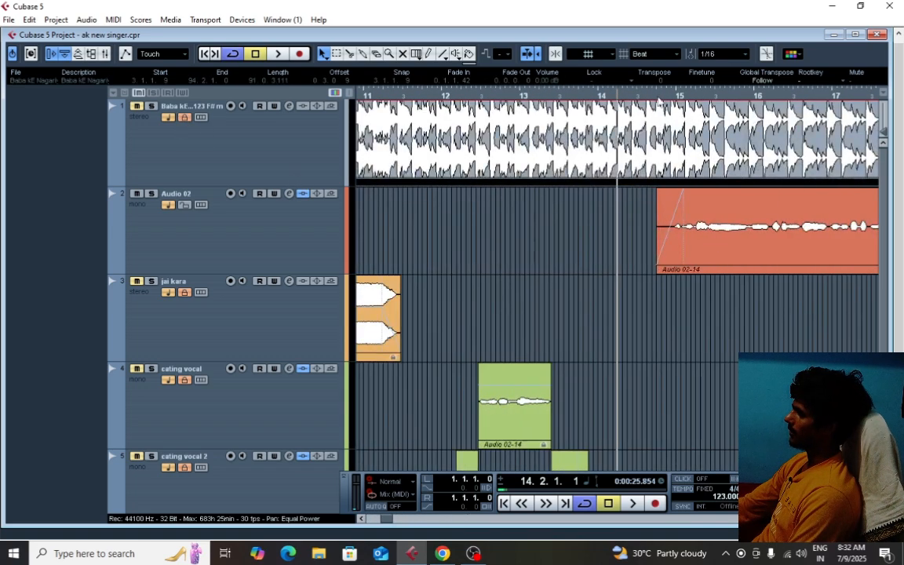
{"action": "left_click", "coordinate": [652, 94]}
View the whole arrangement of backing track and vocal clips out to bar 145
{"action": "key", "text": "g"}
{"action": "key", "text": "g"}
{"action": "key", "text": "g"}
{"action": "key", "text": "g"}
{"action": "key", "text": "g"}
{"action": "key", "text": "g"}
{"action": "key", "text": "g"}
{"action": "key", "text": "g"}
{"action": "key", "text": "g"}
{"action": "key", "text": "g"}
{"action": "key", "text": "g"}
{"action": "key", "text": "g"}
{"action": "key", "text": "g"}
{"action": "key", "text": "g"}
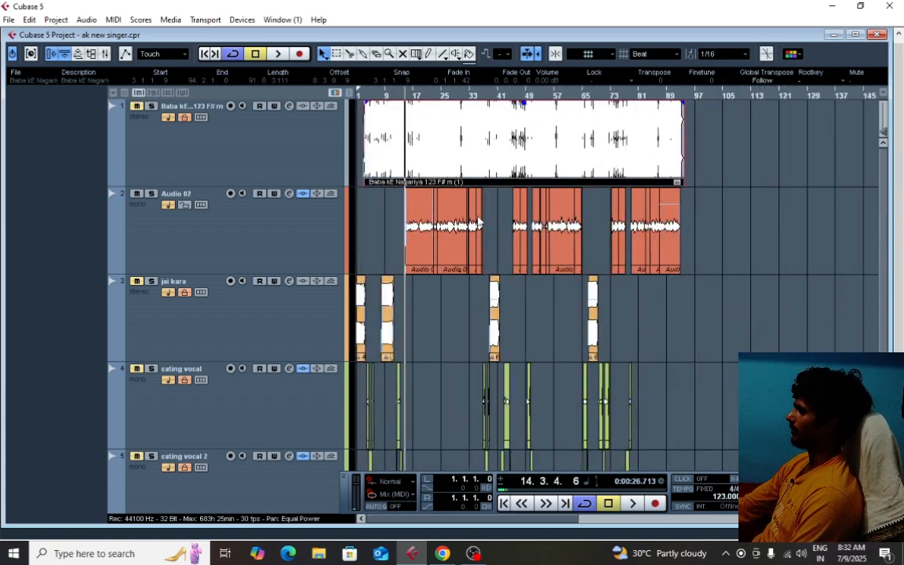
Select the Audio 02 track and inspect the start of its first clip, finishing on bars 8 to 21
{"action": "left_click", "coordinate": [273, 233]}
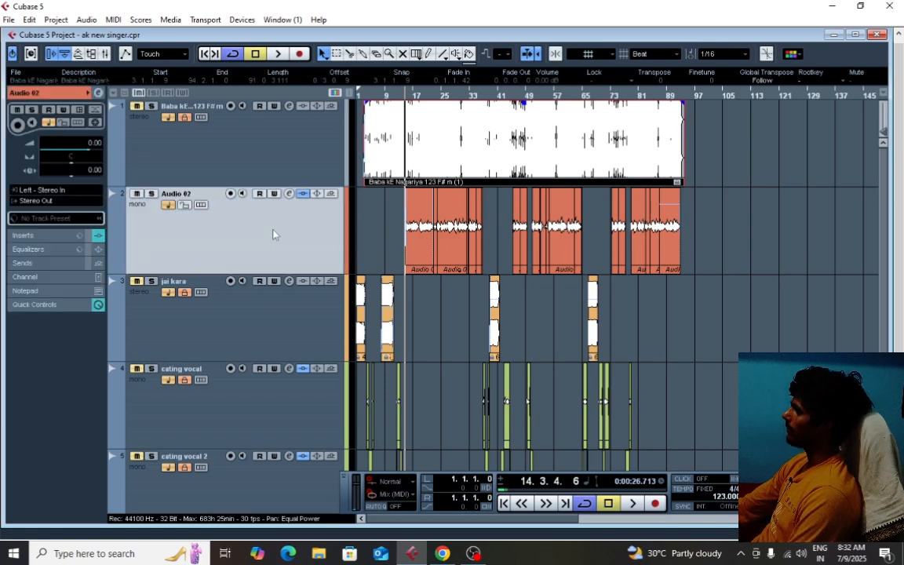
{"action": "key", "text": "h"}
{"action": "key", "text": "h"}
{"action": "key", "text": "h"}
{"action": "key", "text": "h"}
{"action": "key", "text": "h"}
{"action": "key", "text": "h"}
{"action": "key", "text": "h"}
{"action": "key", "text": "h"}
{"action": "key", "text": "h"}
{"action": "key", "text": "h"}
{"action": "key", "text": "h"}
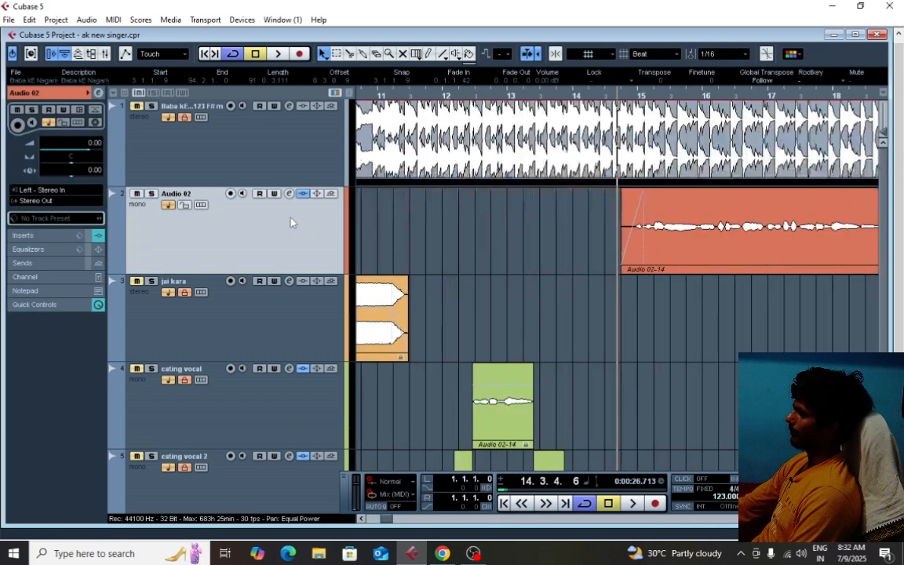
{"action": "key", "text": "g"}
{"action": "key", "text": "g"}
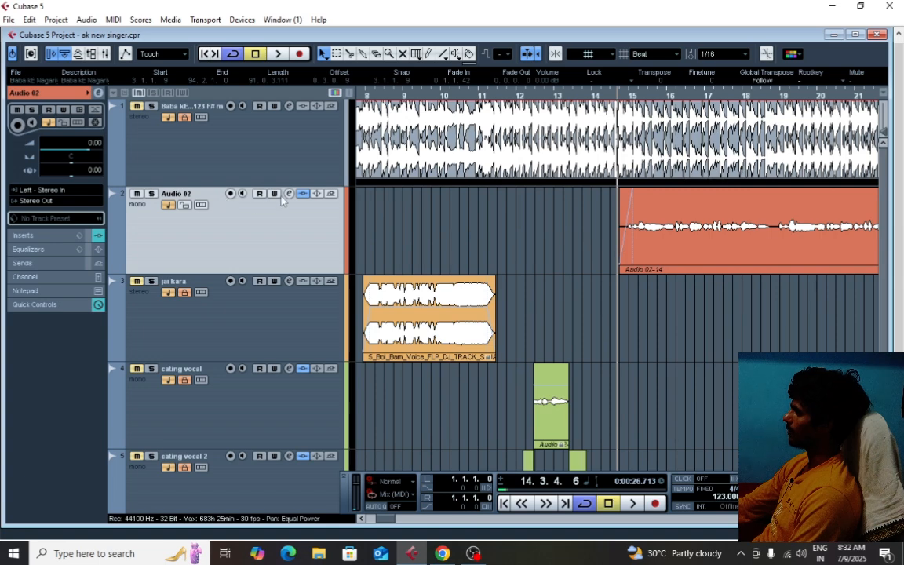
Open the Audio 02 channel settings and review its AutoTuneVST insert, closing the plug-in window
{"action": "left_click", "coordinate": [288, 194]}
{"action": "left_click", "coordinate": [294, 146]}
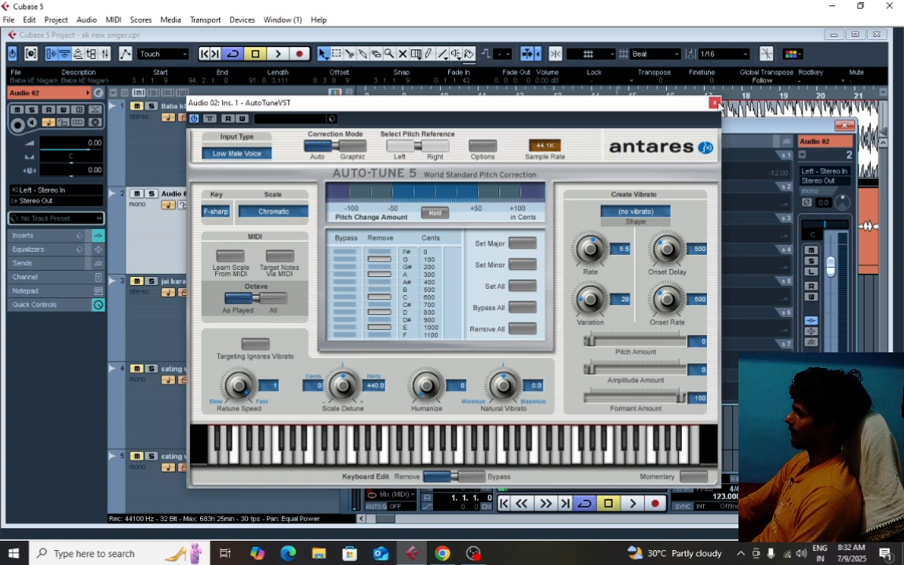
{"action": "left_click", "coordinate": [714, 103]}
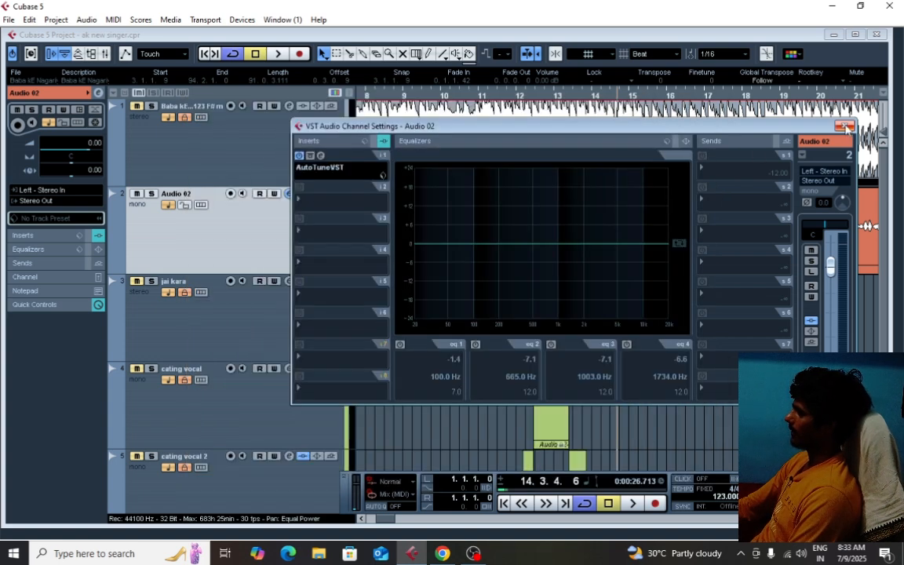
Enable the first channel EQ band as High Pass I and set it to 91.0 Hz with a gain of -9.8
{"action": "left_click", "coordinate": [400, 344]}
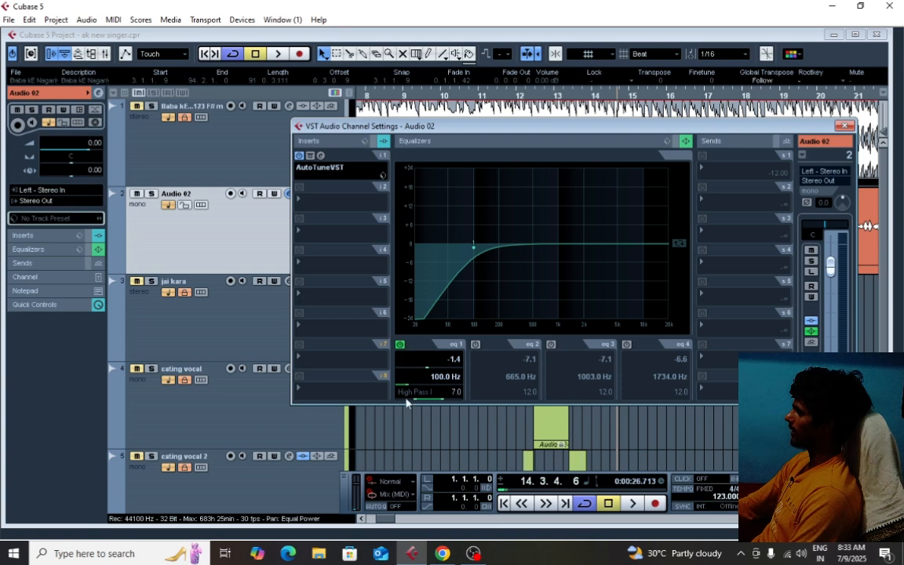
{"action": "left_click_drag", "start_coordinate": [473, 250], "coordinate": [471, 279]}
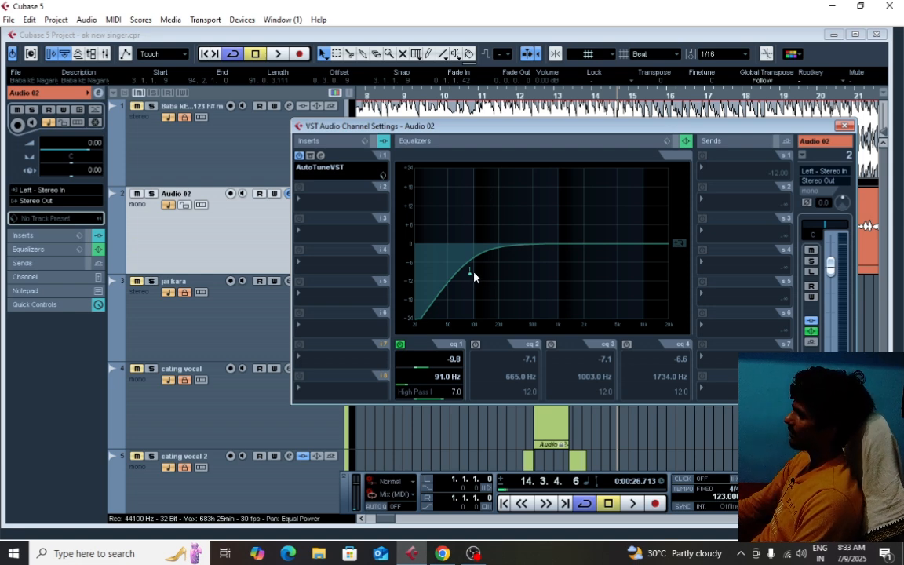
Load Pro-Q 3 into the second insert slot of Audio 02 and add a low shelf band at about 23 Hz
{"action": "left_click", "coordinate": [320, 207]}
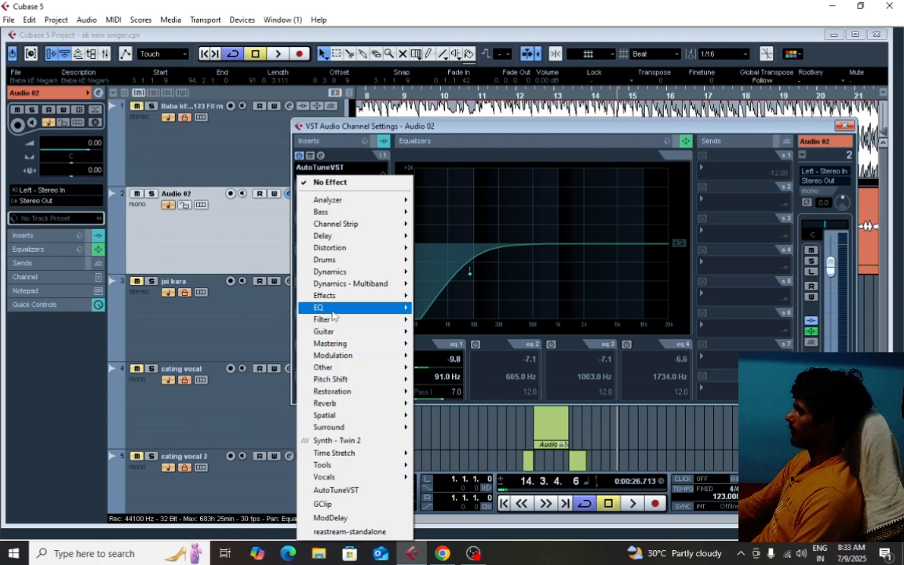
{"action": "mouse_move", "coordinate": [333, 308]}
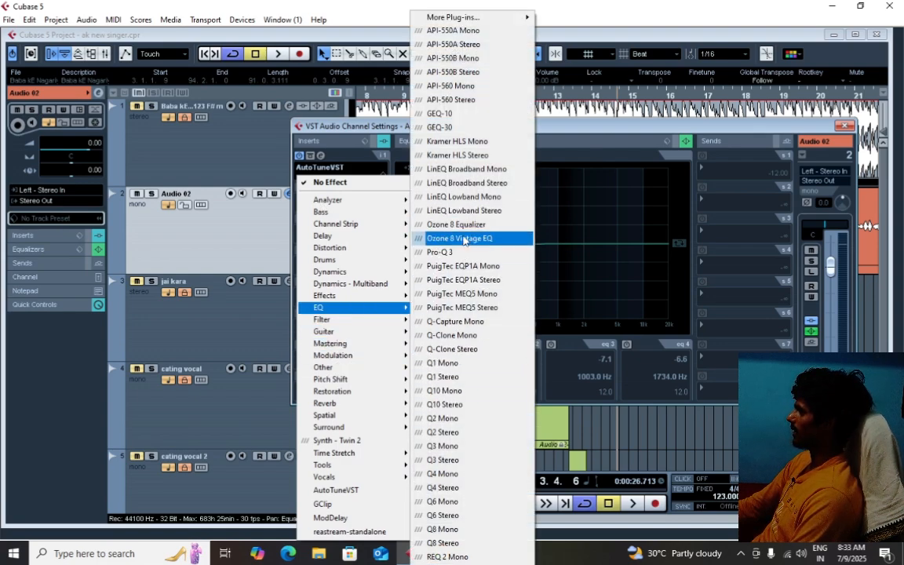
{"action": "left_click", "coordinate": [461, 251]}
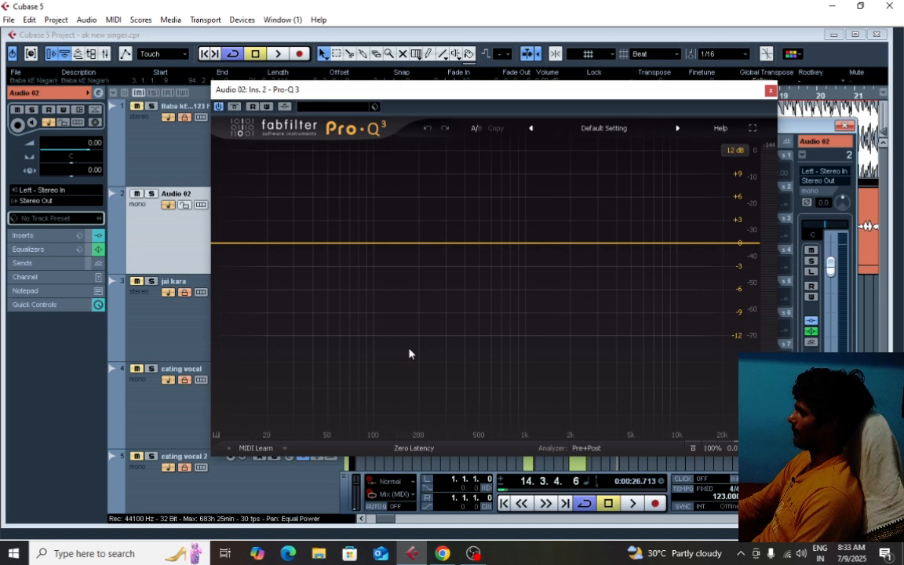
{"action": "left_click", "coordinate": [276, 247]}
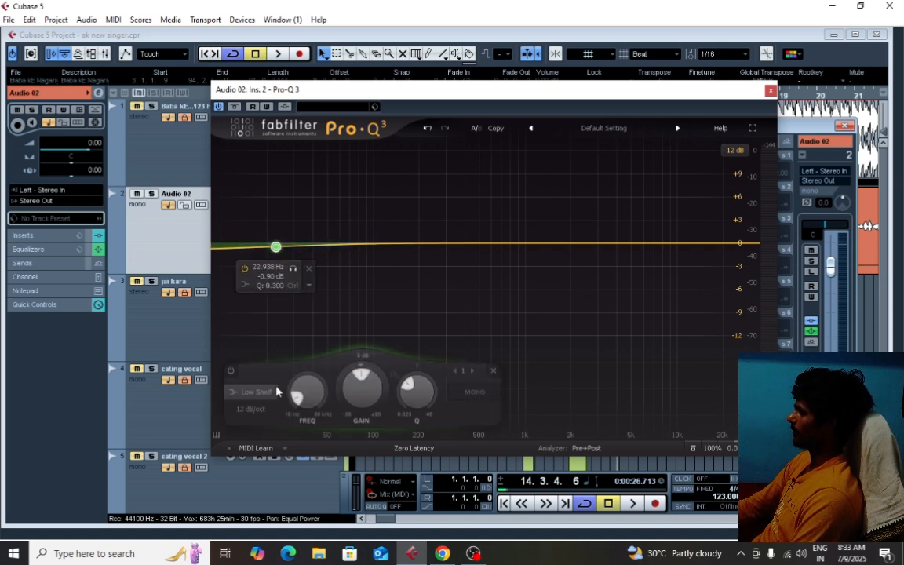
Try the High Cut and High Shelf shapes on the Pro-Q 3 band
{"action": "left_click", "coordinate": [251, 408]}
{"action": "left_click", "coordinate": [294, 327]}
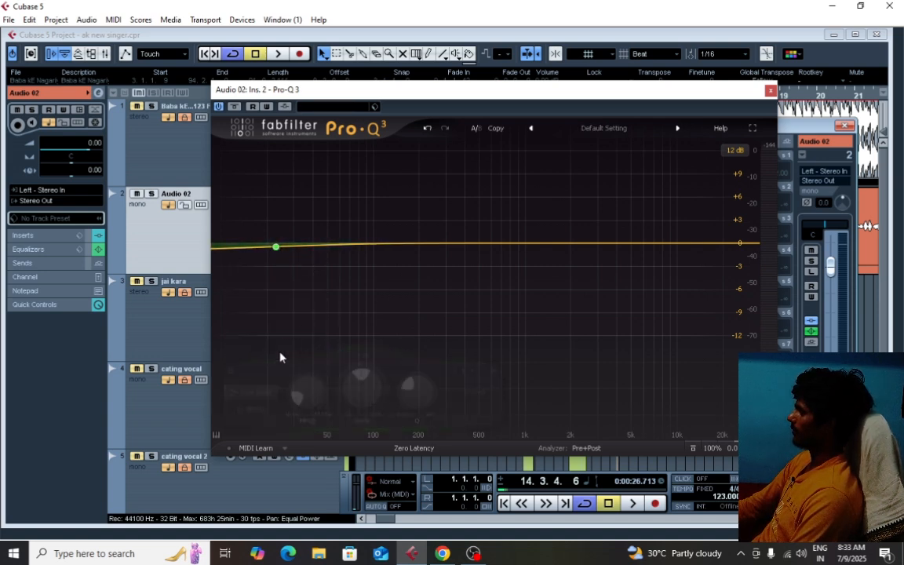
{"action": "left_click", "coordinate": [275, 247]}
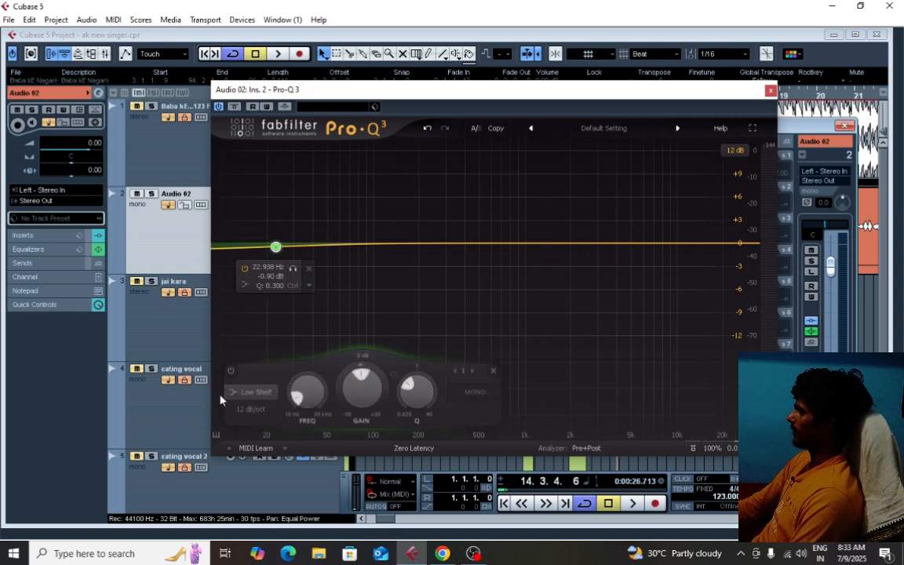
{"action": "left_click", "coordinate": [249, 392]}
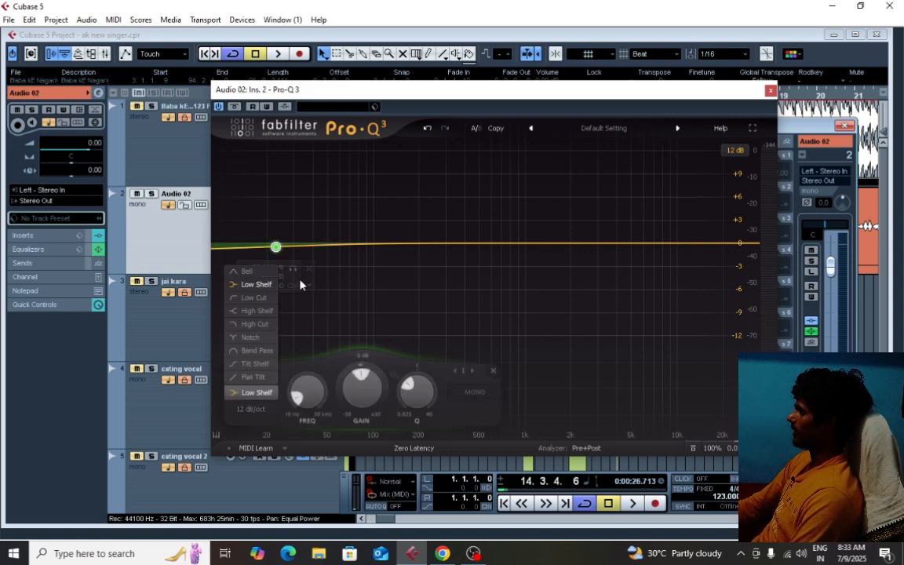
{"action": "left_click", "coordinate": [262, 324]}
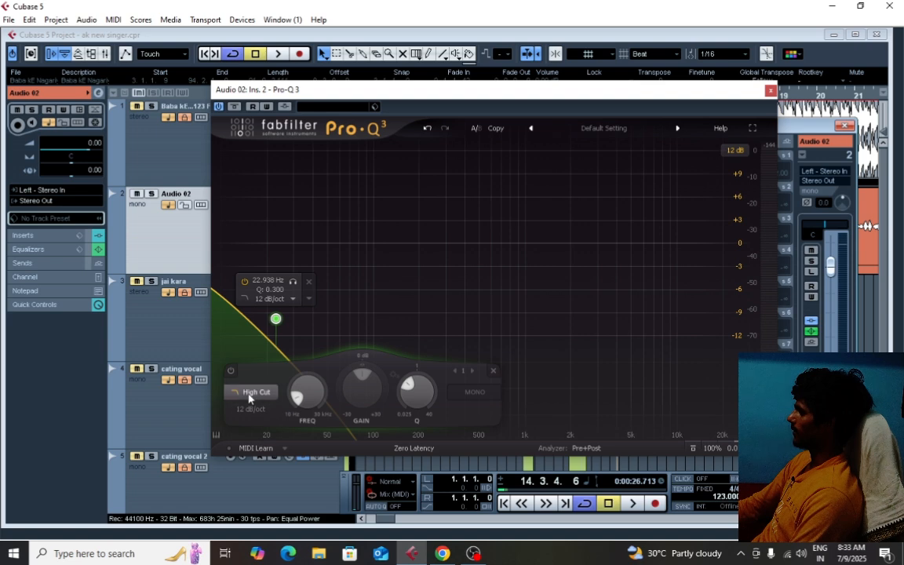
{"action": "left_click", "coordinate": [248, 394]}
{"action": "left_click", "coordinate": [268, 312]}
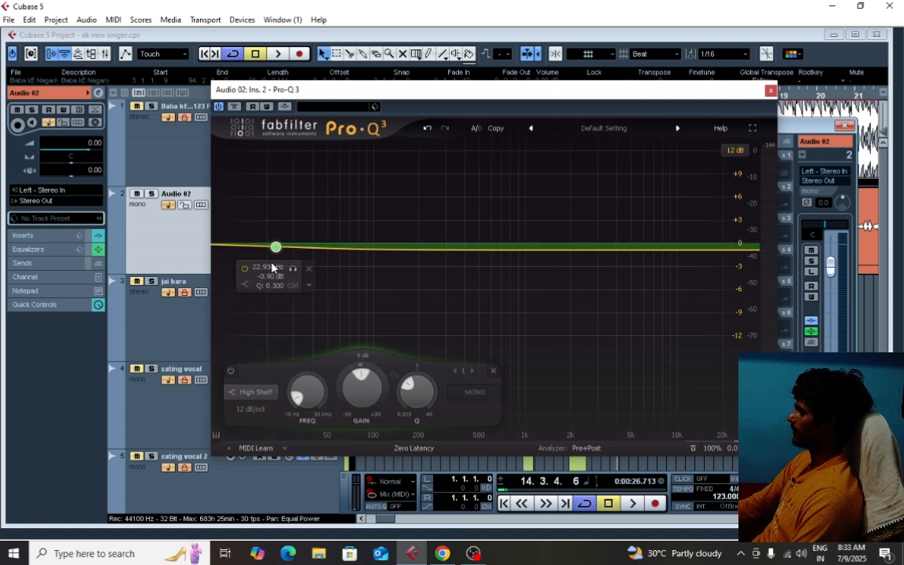
Make the Pro-Q 3 band a Low Cut with a 72 dB/oct slope at about 15.8 Hz and Q 0.374
{"action": "left_click", "coordinate": [237, 394]}
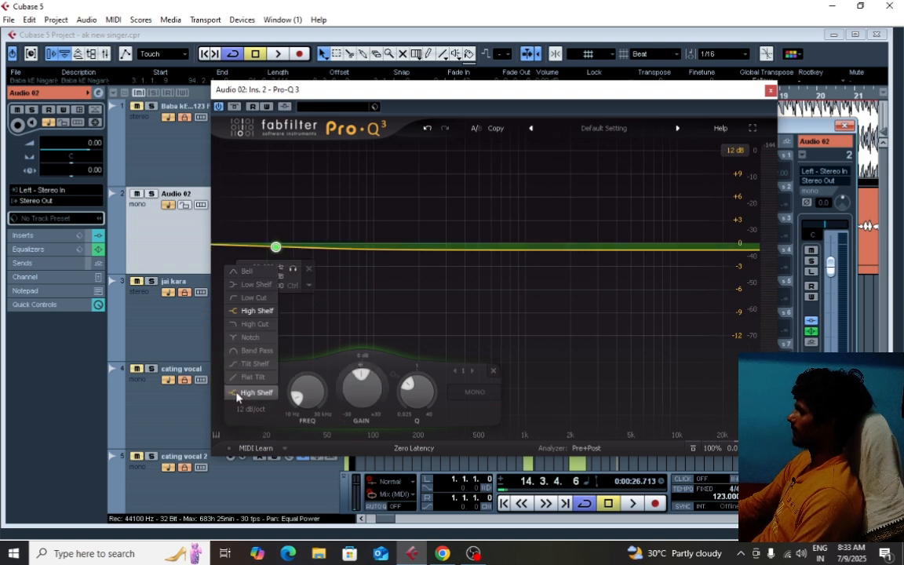
{"action": "left_click", "coordinate": [263, 298]}
{"action": "scroll", "coordinate": [281, 330], "scroll_direction": "up", "scroll_amount": 8}
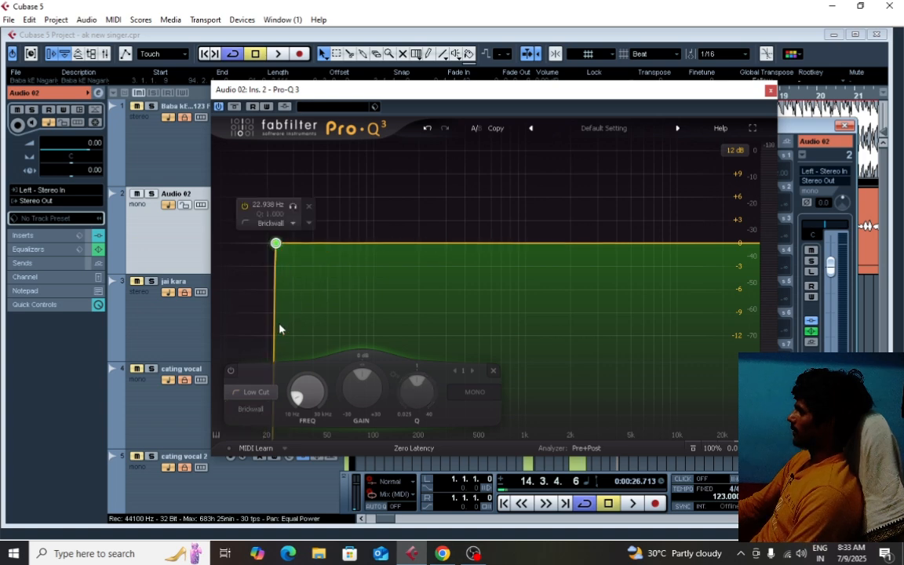
{"action": "scroll", "coordinate": [273, 259], "scroll_direction": "down", "scroll_amount": 3}
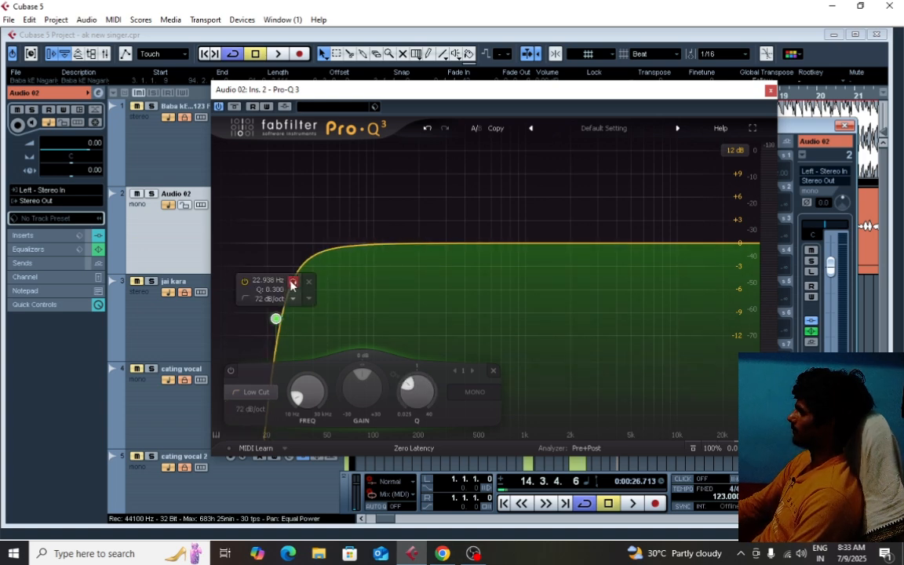
{"action": "left_click_drag", "start_coordinate": [276, 318], "coordinate": [251, 304]}
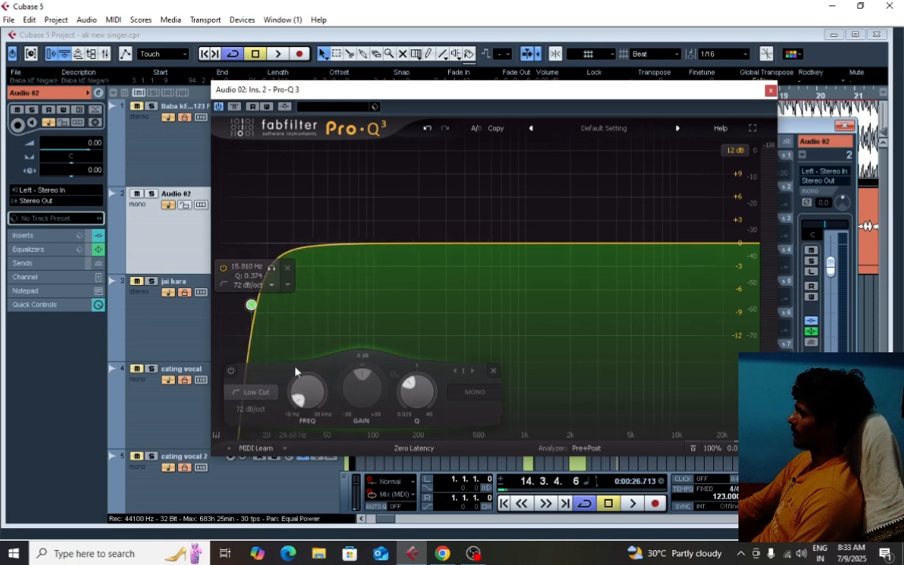
Close Pro-Q 3 and remove it from Audio 02's second insert slot, discarding its changes
{"action": "left_click", "coordinate": [768, 91]}
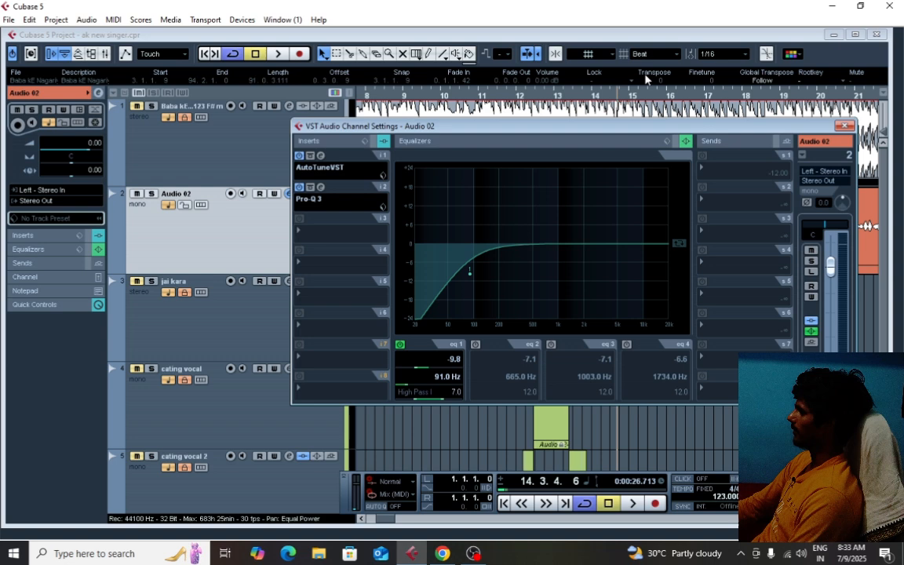
{"action": "left_click", "coordinate": [300, 198]}
{"action": "left_click", "coordinate": [323, 183]}
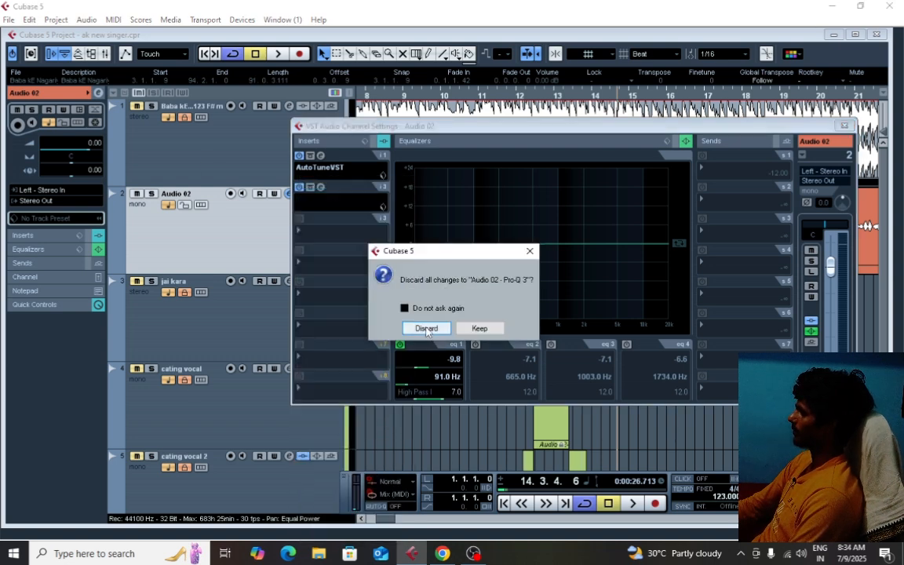
{"action": "left_click", "coordinate": [426, 328]}
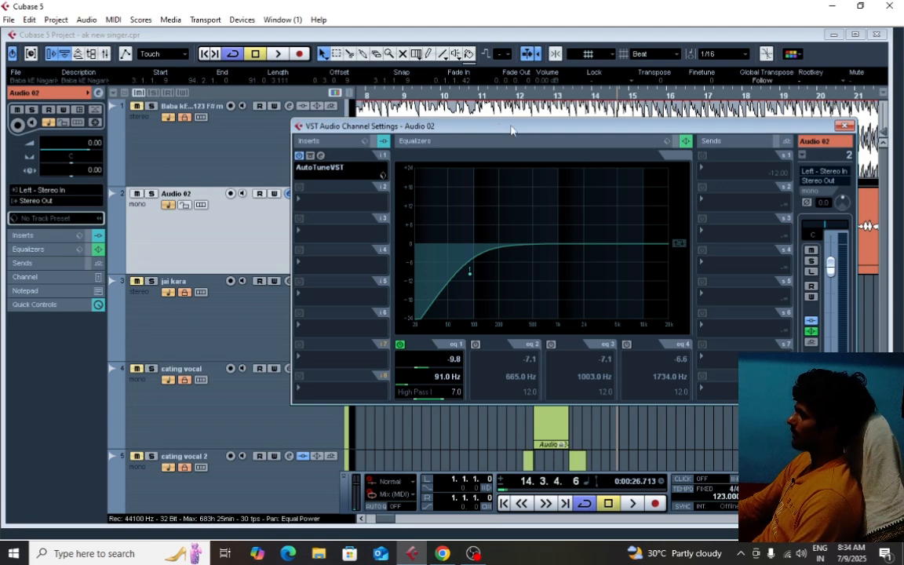
Close the Audio 02 channel settings and play the song to listen to the vocal, then stop playback
{"action": "mouse_move", "coordinate": [499, 128]}
{"action": "left_mouse_down"}
{"action": "mouse_move", "coordinate": [400, 140]}
{"action": "mouse_move", "coordinate": [643, 146]}
{"action": "mouse_move", "coordinate": [482, 132]}
{"action": "left_mouse_up"}
{"action": "mouse_move", "coordinate": [588, 134]}
{"action": "left_mouse_down"}
{"action": "mouse_move", "coordinate": [642, 125]}
{"action": "mouse_move", "coordinate": [595, 124]}
{"action": "left_mouse_up"}
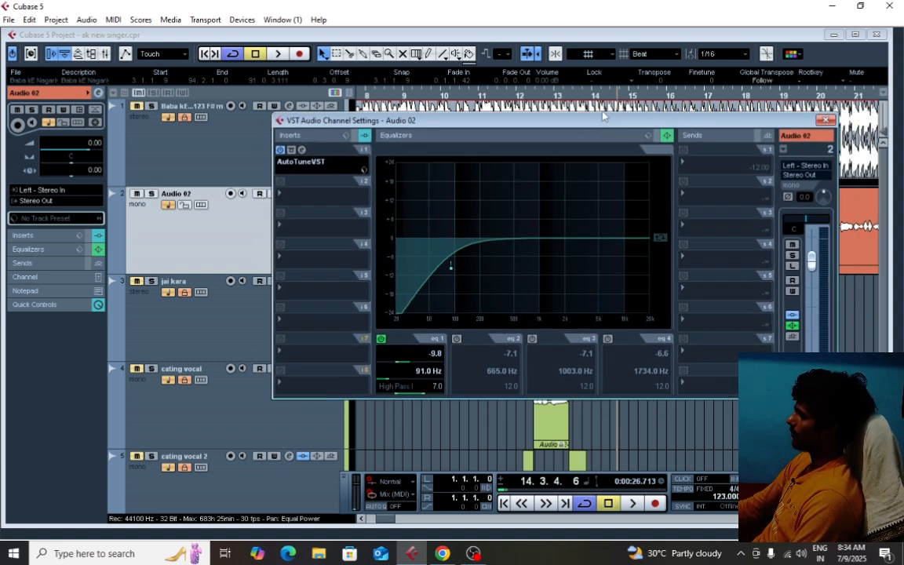
{"action": "left_click_drag", "start_coordinate": [595, 124], "coordinate": [608, 142]}
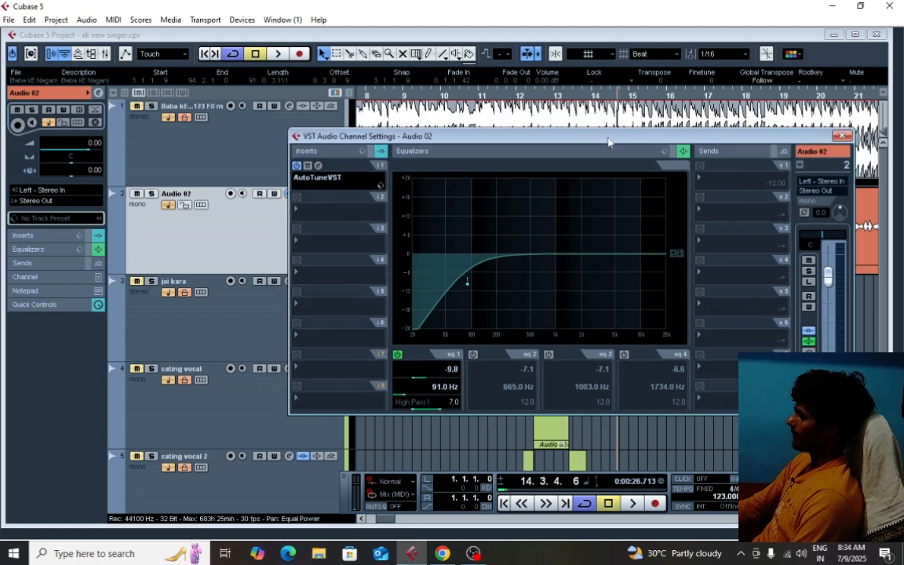
{"action": "left_click", "coordinate": [843, 137]}
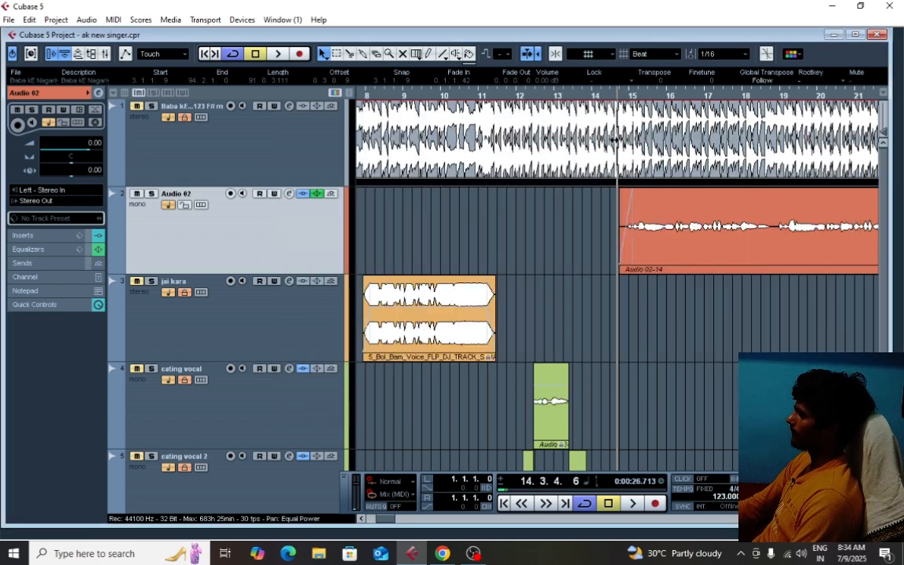
{"action": "key", "text": "space"}
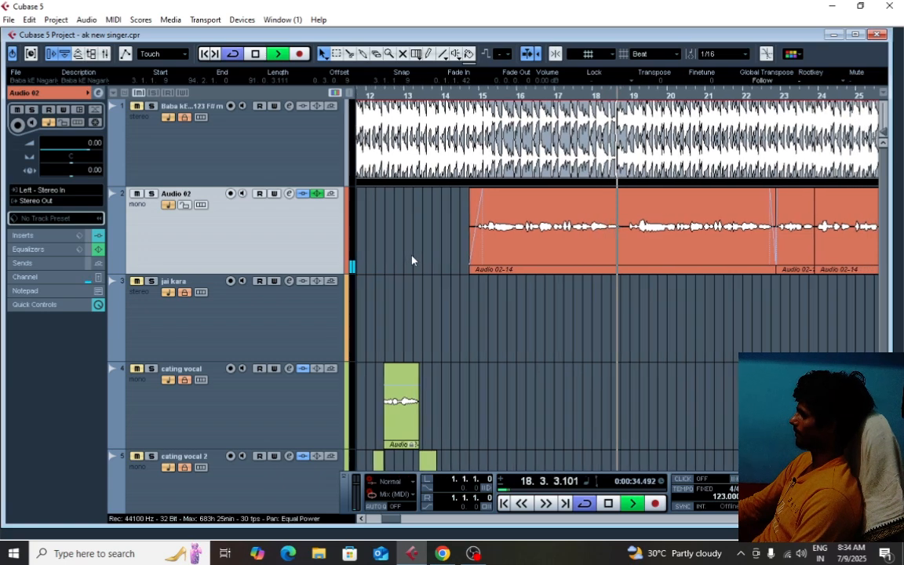
{"action": "key", "text": "space"}
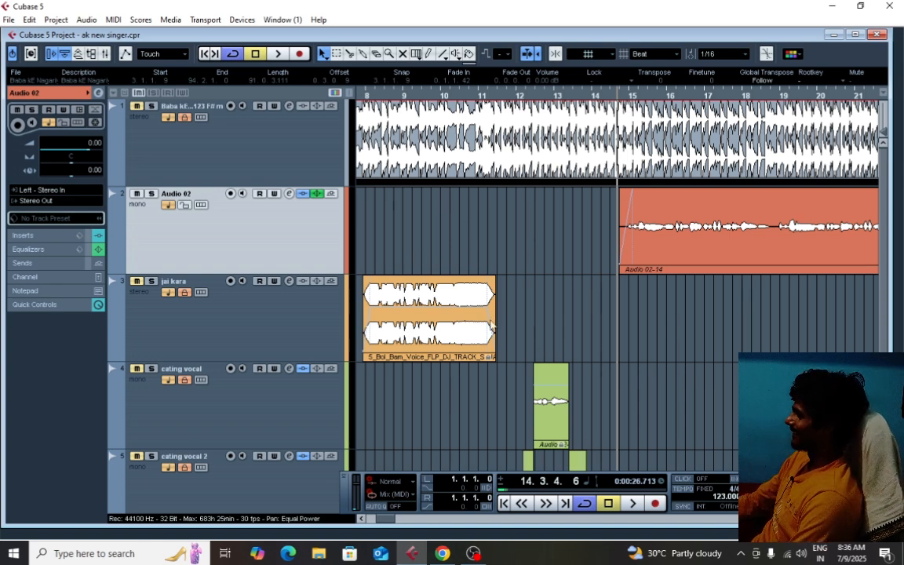
Zoom the timeline out and in around the start of the Audio 02 vocal
{"action": "key", "text": "g"}
{"action": "key", "text": "g"}
{"action": "key", "text": "g"}
{"action": "key", "text": "g"}
{"action": "key", "text": "g"}
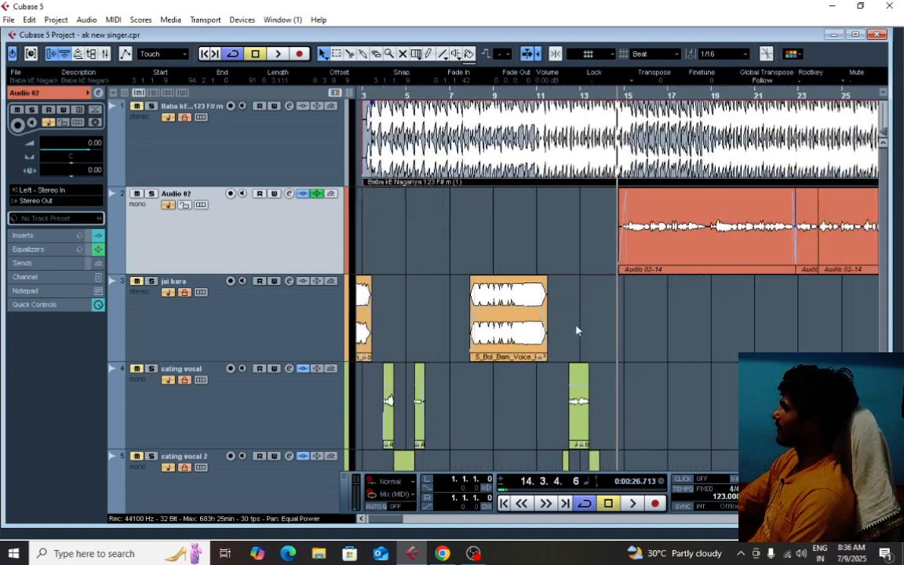
{"action": "key", "text": "h"}
{"action": "key", "text": "h"}
{"action": "key", "text": "h"}
{"action": "key", "text": "h"}
{"action": "key", "text": "h"}
{"action": "key", "text": "h"}
{"action": "key", "text": "h"}
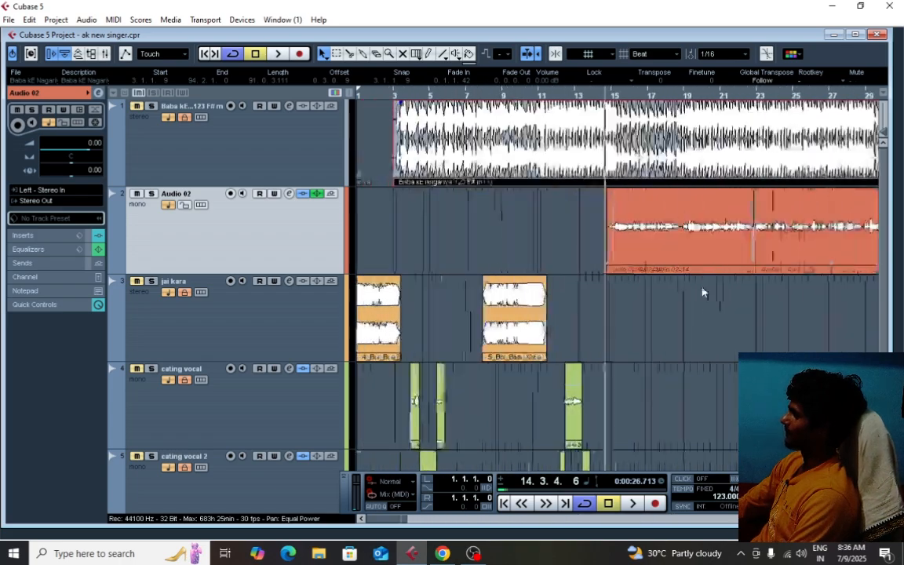
{"action": "key", "text": "g"}
{"action": "key", "text": "g"}
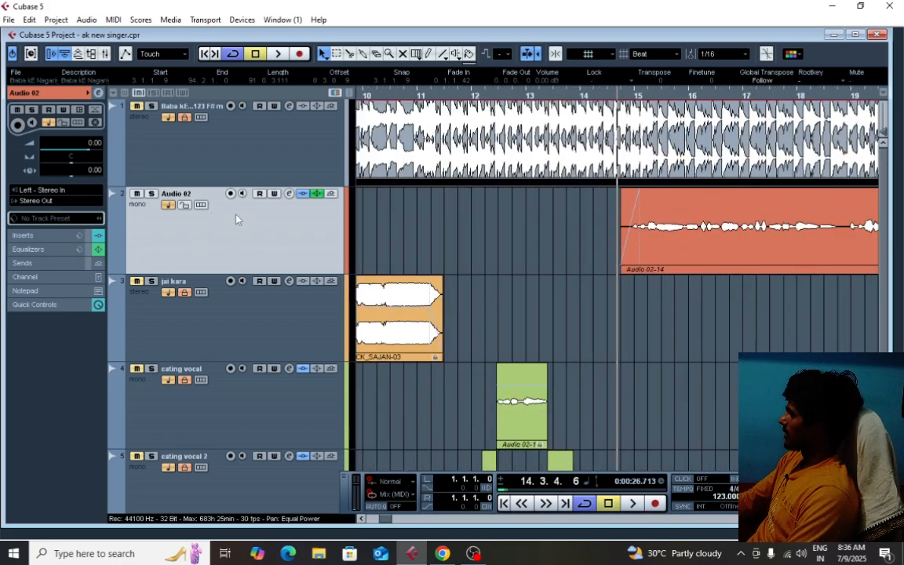
Reopen Audio 02's channel settings and set the High Pass I band to 100 Hz with a gain of -9.6
{"action": "left_click", "coordinate": [289, 194]}
{"action": "left_click_drag", "start_coordinate": [557, 141], "coordinate": [557, 135]}
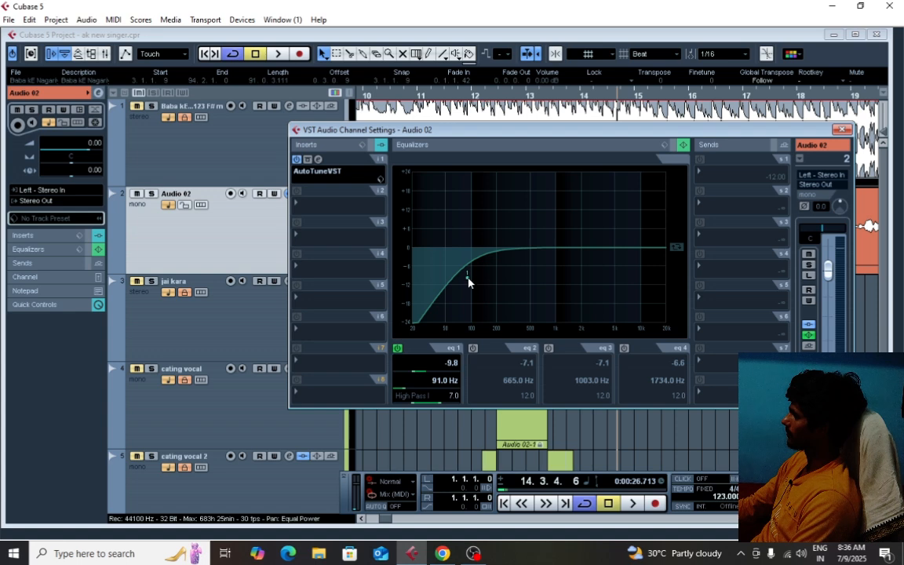
{"action": "left_click_drag", "start_coordinate": [468, 277], "coordinate": [471, 277]}
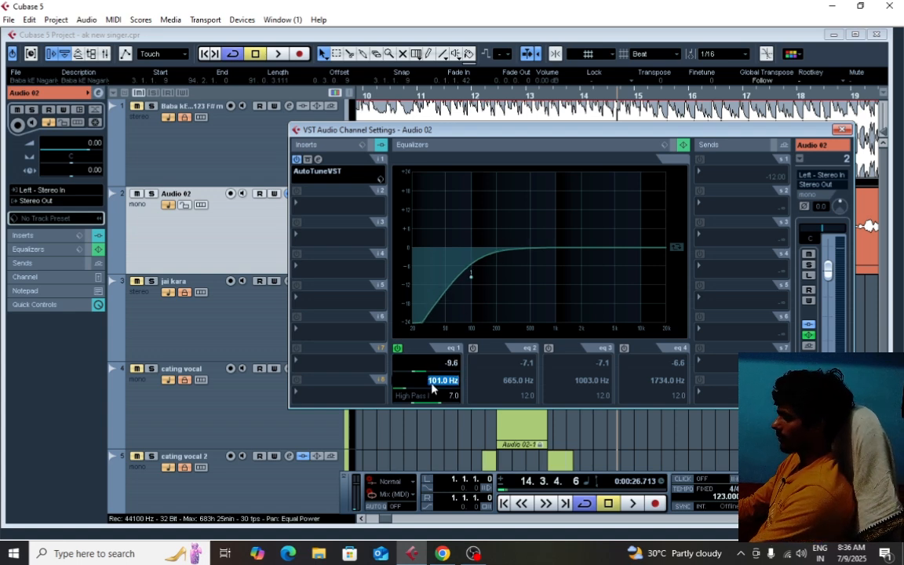
{"action": "type", "text": "100"}
{"action": "key", "text": "Return"}
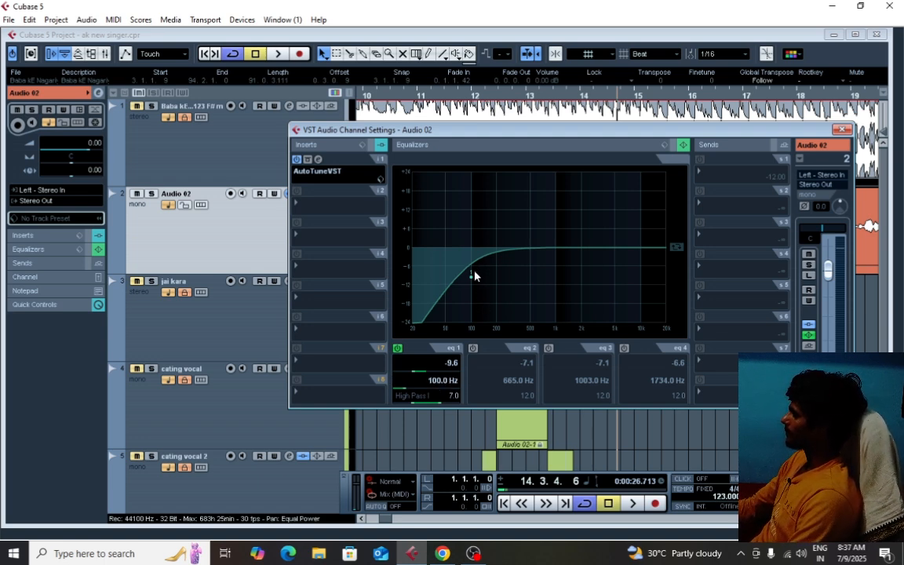
Adjust the High Pass I band during playback to 116.0 Hz with a gain of -10.6
{"action": "key", "text": "space"}
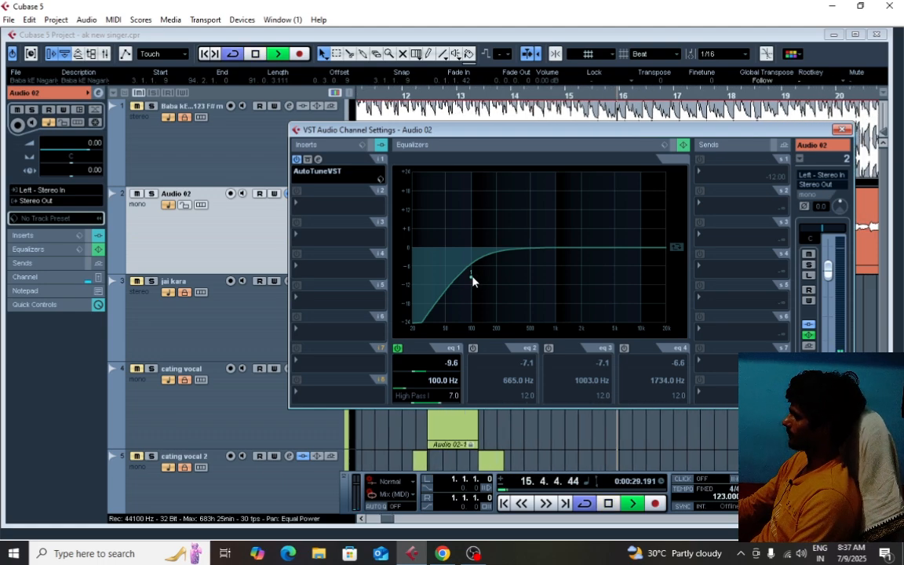
{"action": "mouse_move", "coordinate": [472, 276]}
{"action": "left_mouse_down"}
{"action": "mouse_move", "coordinate": [489, 276]}
{"action": "mouse_move", "coordinate": [473, 284]}
{"action": "left_mouse_up"}
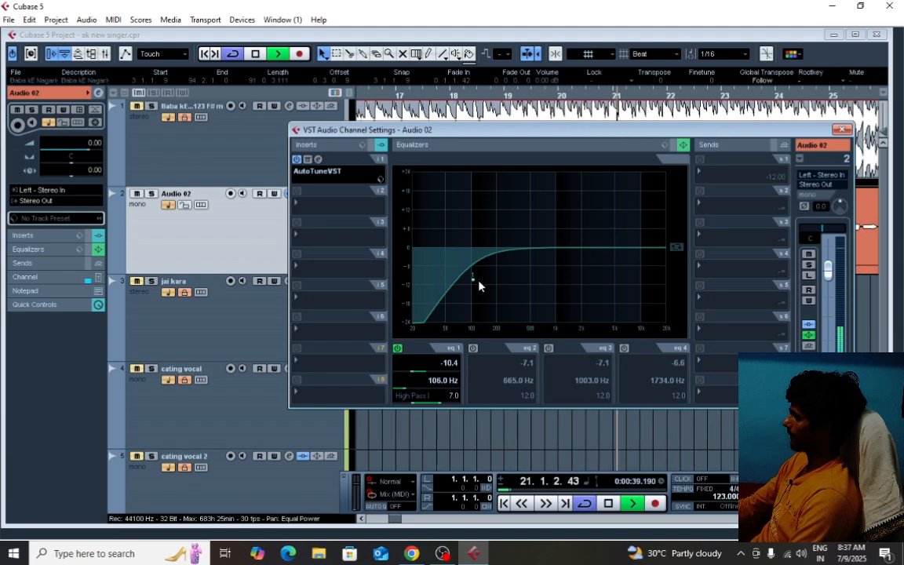
{"action": "left_click_drag", "start_coordinate": [478, 284], "coordinate": [476, 281]}
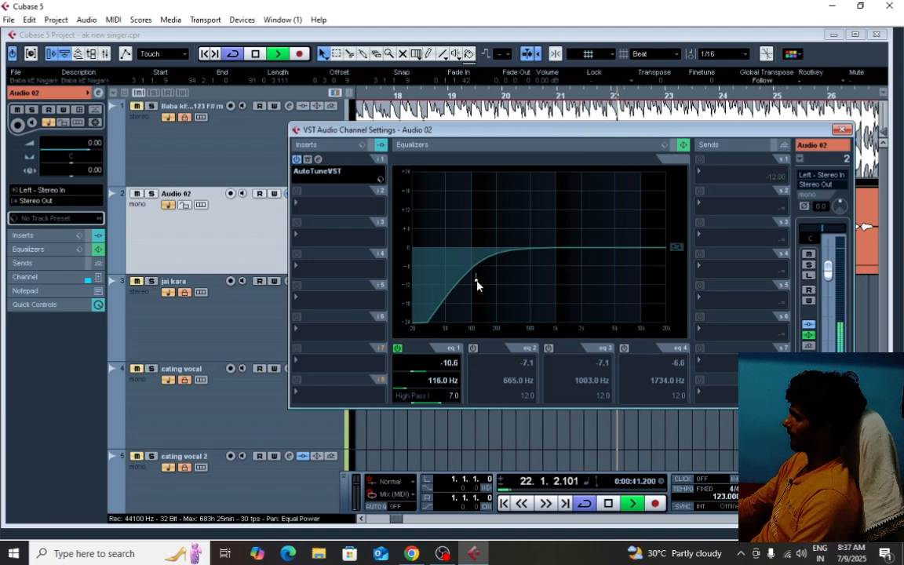
{"action": "key", "text": "space"}
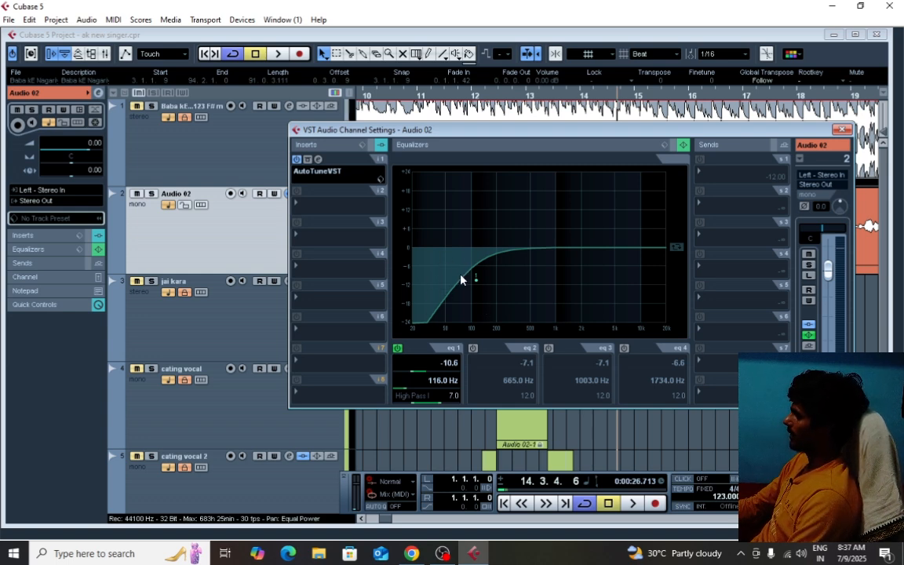
Enable the second EQ band, audition it boosted to 24.0, and set it to 506.0 Hz with a gain of -7.5
{"action": "left_click", "coordinate": [472, 348]}
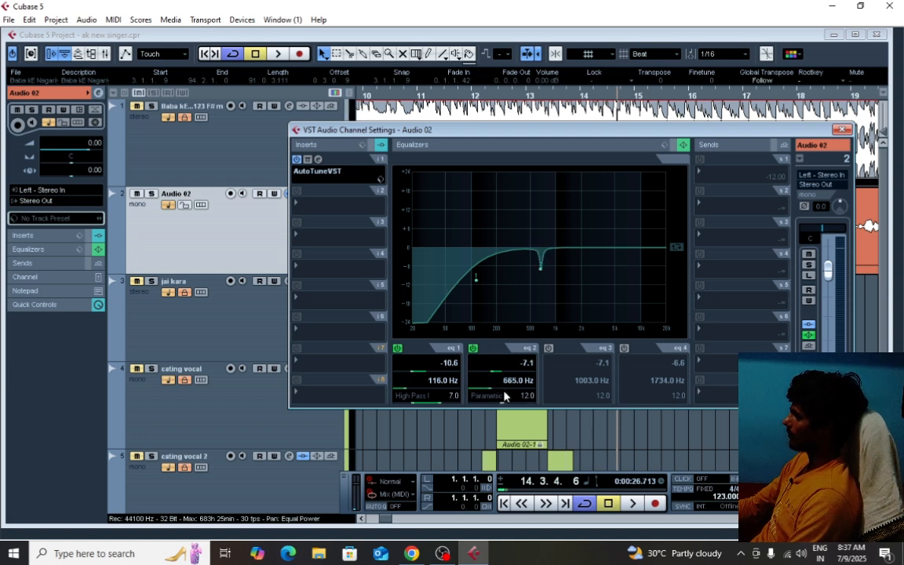
{"action": "left_click_drag", "start_coordinate": [540, 273], "coordinate": [530, 169]}
{"action": "key", "text": "space"}
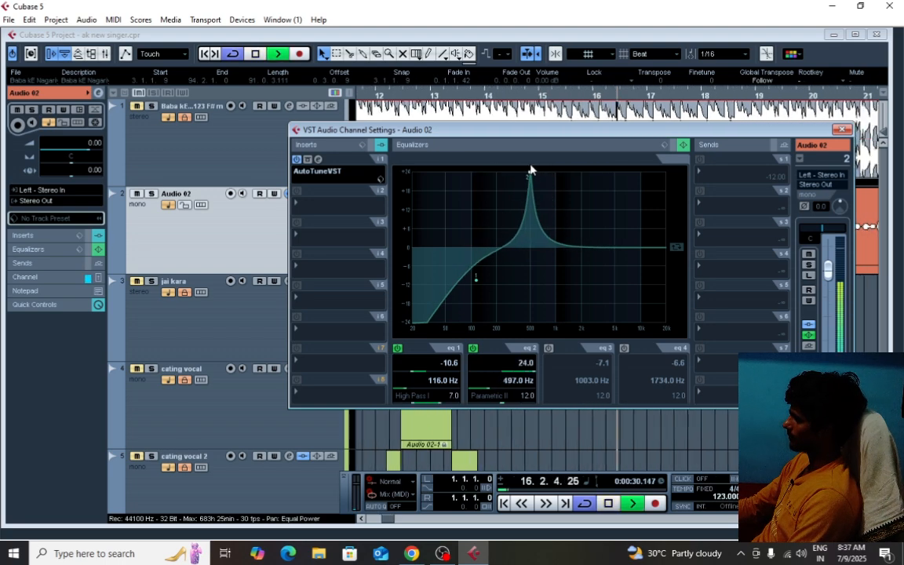
{"action": "key", "text": "space"}
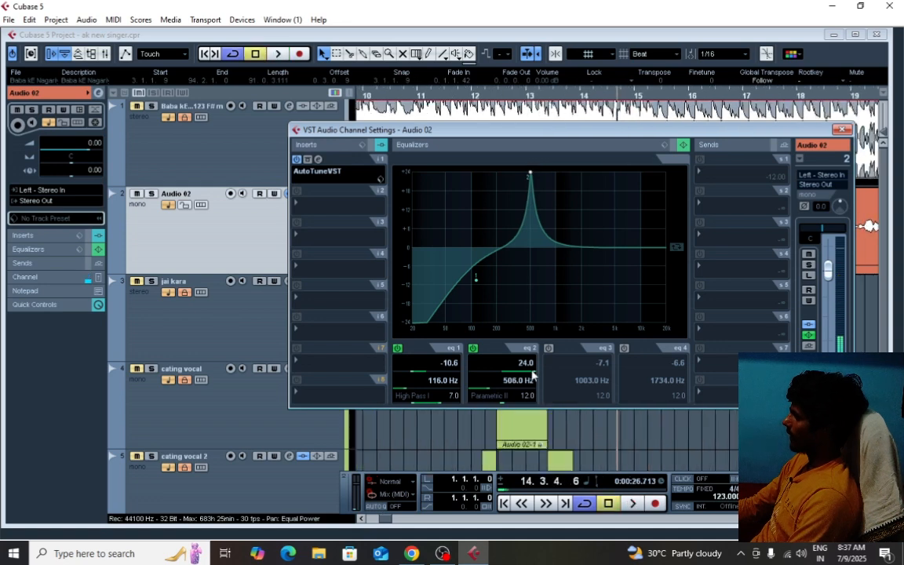
{"action": "left_click_drag", "start_coordinate": [534, 371], "coordinate": [480, 369]}
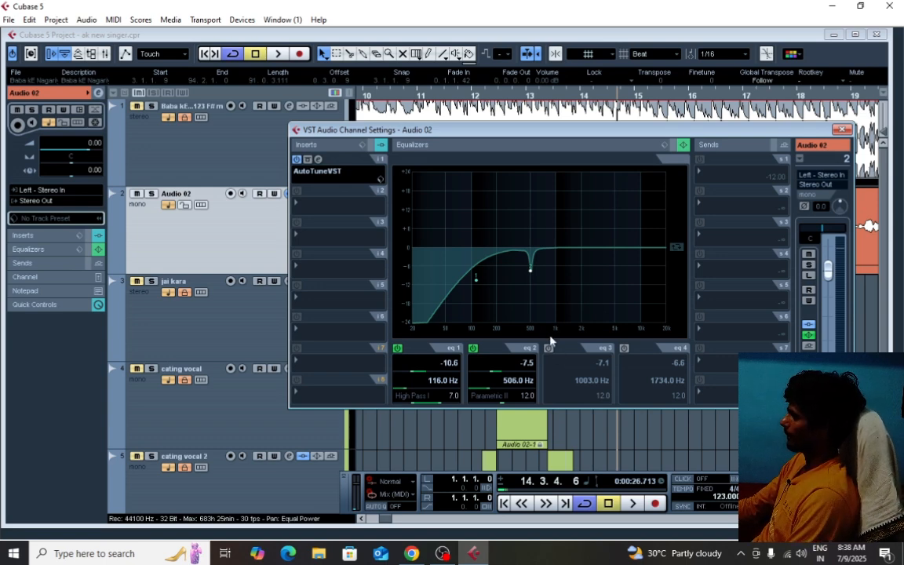
Enable the third EQ band, audition it boosted to 23.4, and set it to 1038.0 Hz with a gain of -7.1
{"action": "left_click", "coordinate": [549, 347]}
{"action": "left_click_drag", "start_coordinate": [559, 272], "coordinate": [557, 177]}
{"action": "key", "text": "space"}
{"action": "key", "text": "space"}
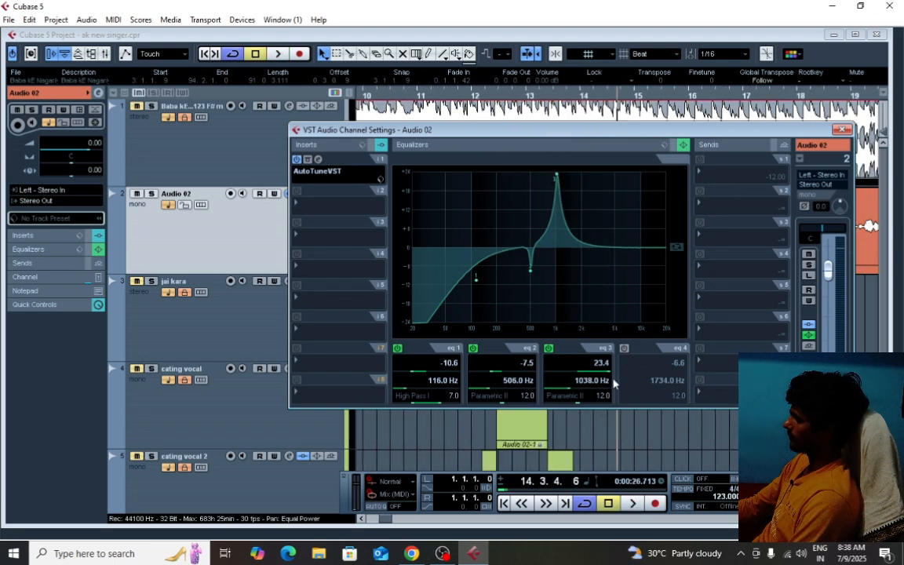
{"action": "left_click_drag", "start_coordinate": [605, 371], "coordinate": [569, 373]}
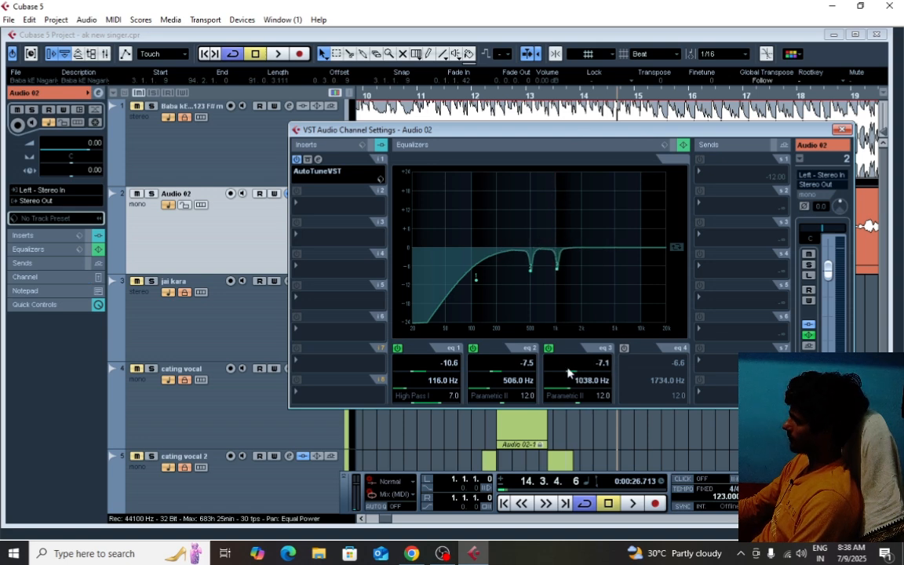
Enable the fourth EQ band, audition it boosted to 22.6 at 2441.0 Hz, and lower its gain
{"action": "left_click", "coordinate": [625, 350]}
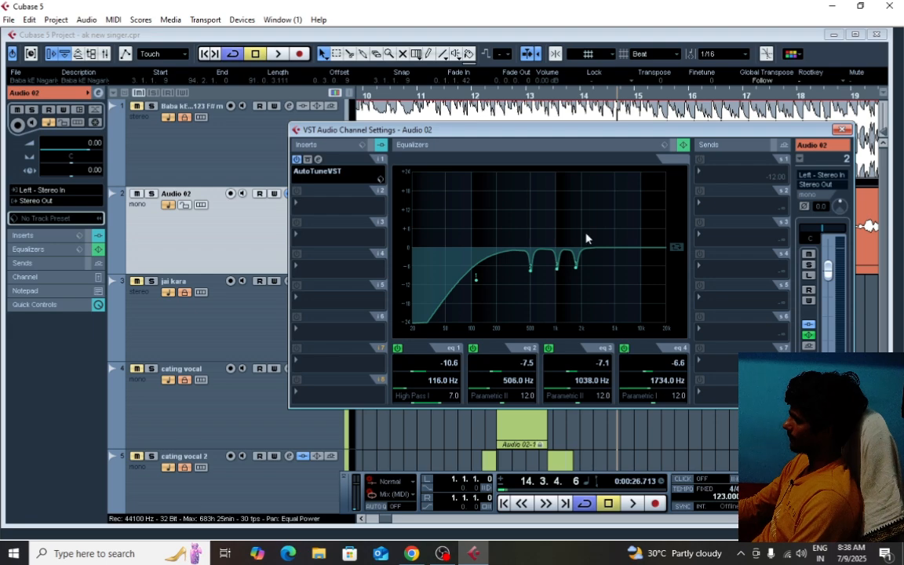
{"action": "left_click_drag", "start_coordinate": [576, 266], "coordinate": [588, 180]}
{"action": "key", "text": "space"}
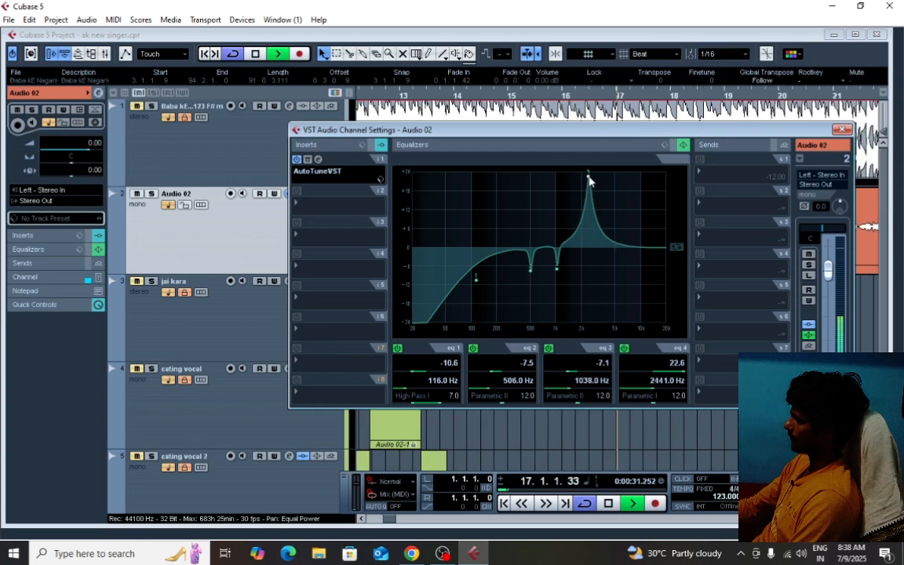
{"action": "key", "text": "space"}
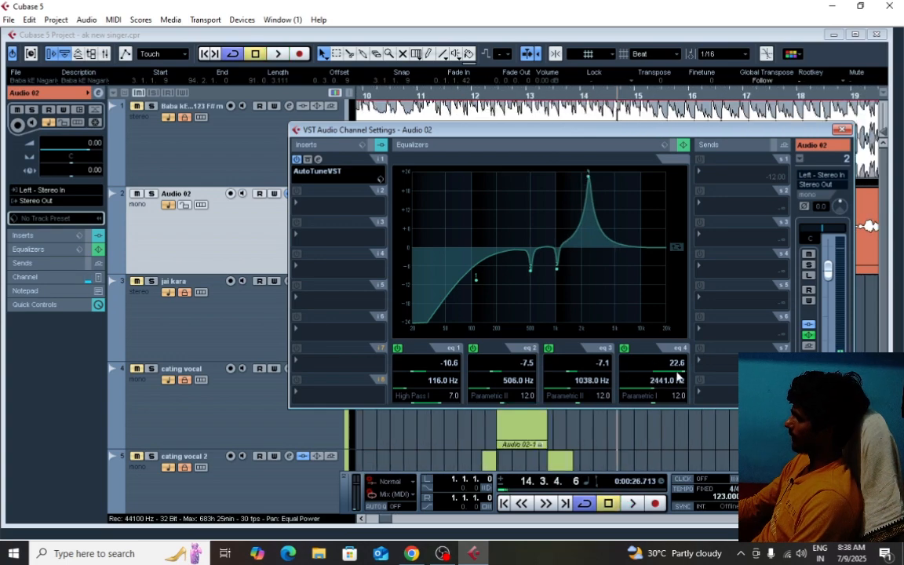
{"action": "left_click_drag", "start_coordinate": [676, 374], "coordinate": [644, 375]}
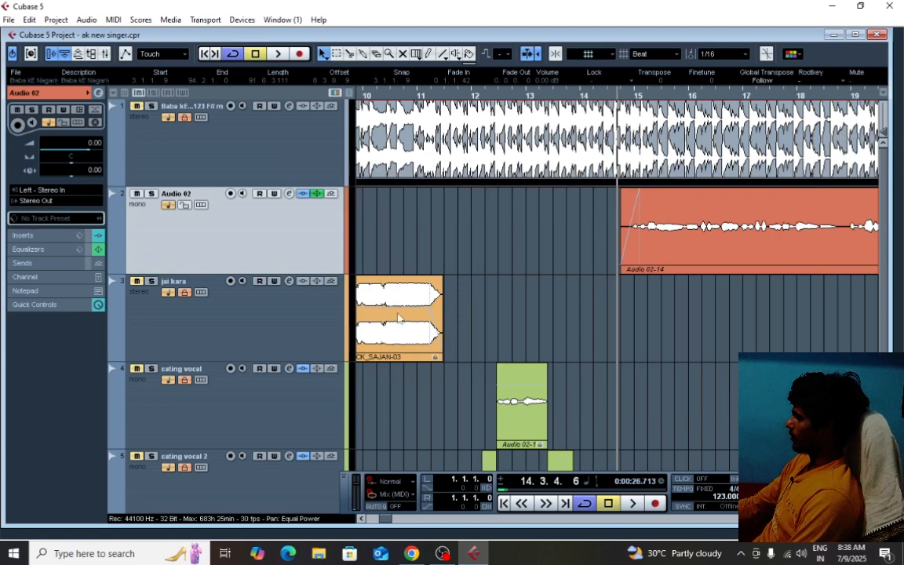
Add a group channel track below the cating vocal 2 track
{"action": "scroll", "coordinate": [241, 385], "scroll_direction": "down", "scroll_amount": 2}
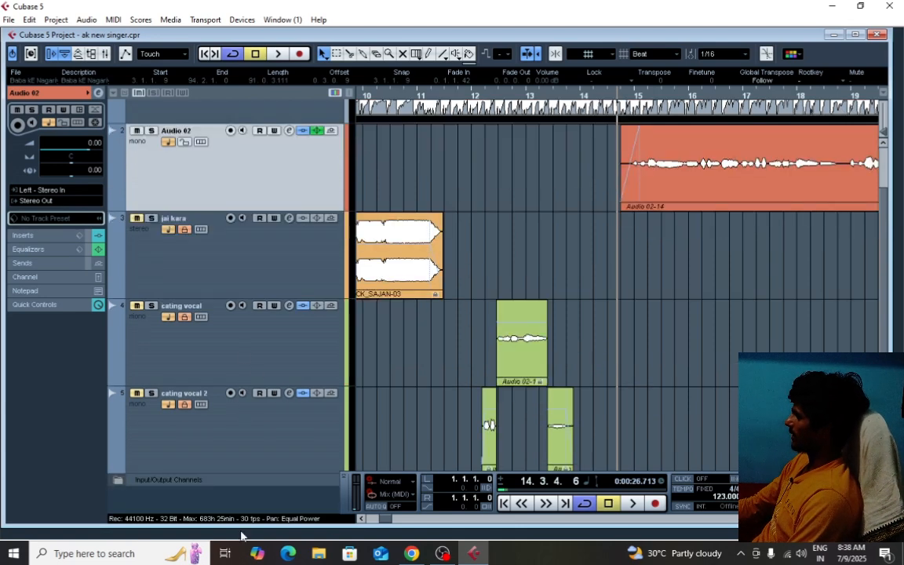
{"action": "left_click", "coordinate": [157, 480]}
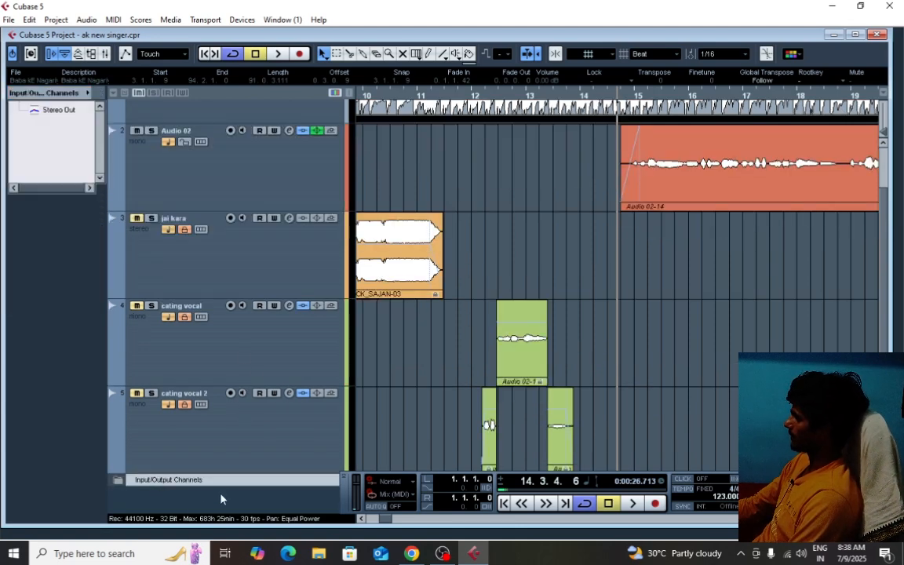
{"action": "left_click", "coordinate": [417, 451]}
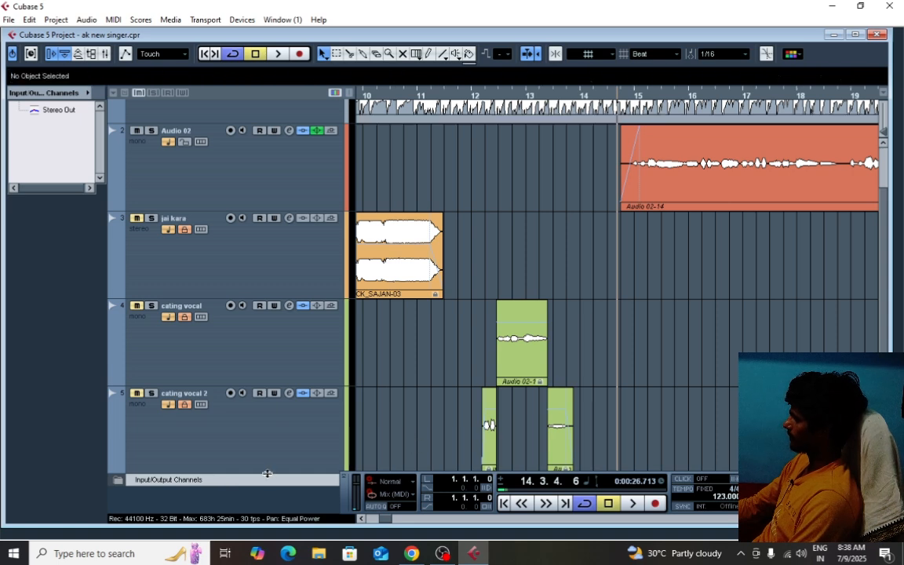
{"action": "left_click", "coordinate": [236, 464]}
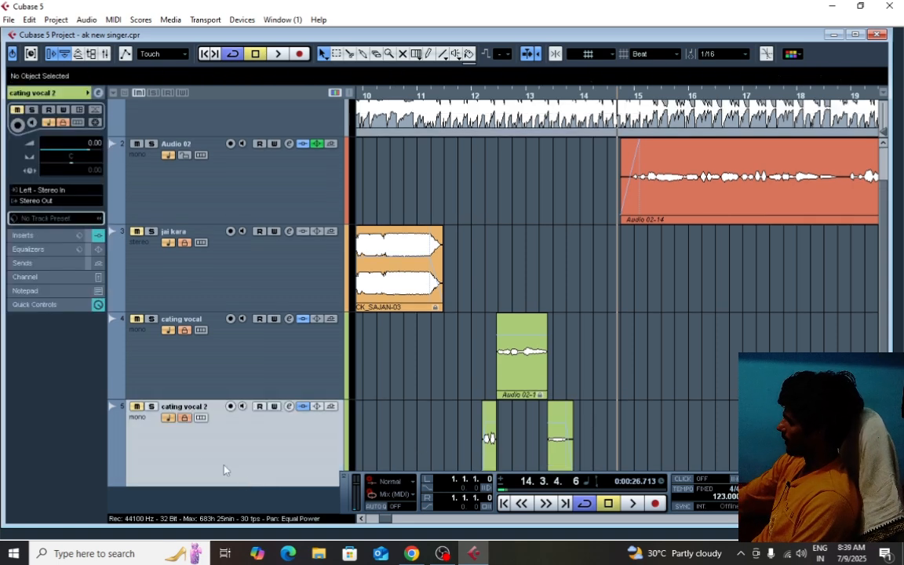
{"action": "right_click", "coordinate": [193, 504]}
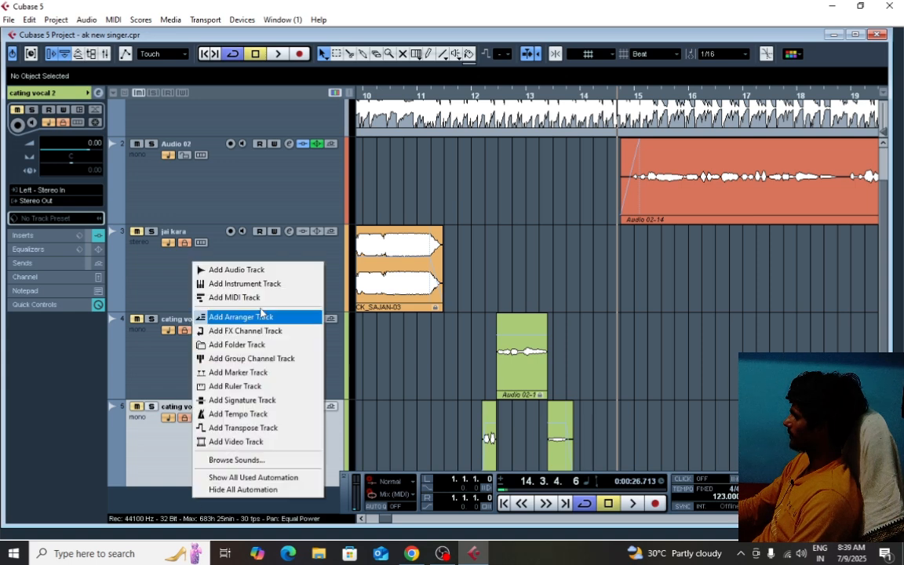
{"action": "left_click", "coordinate": [268, 358]}
{"action": "left_click", "coordinate": [471, 332]}
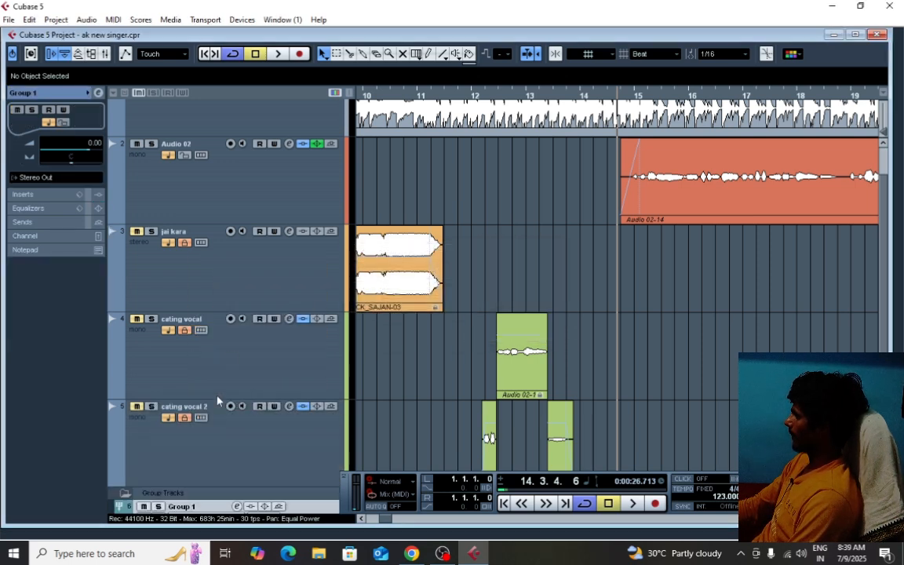
Route the Audio 02 track's output to Group 1 and check its output assignment
{"action": "left_click", "coordinate": [191, 188]}
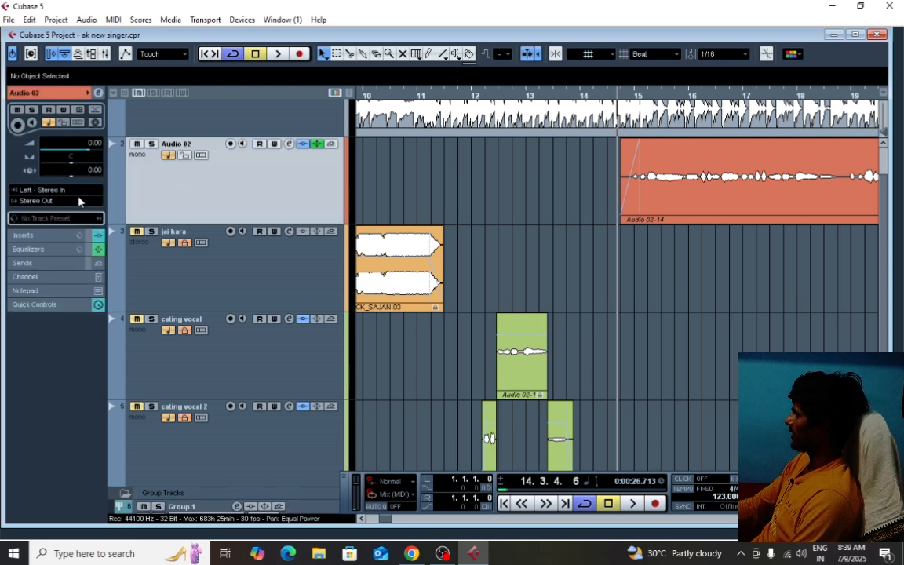
{"action": "left_click", "coordinate": [78, 201]}
{"action": "left_click", "coordinate": [86, 277]}
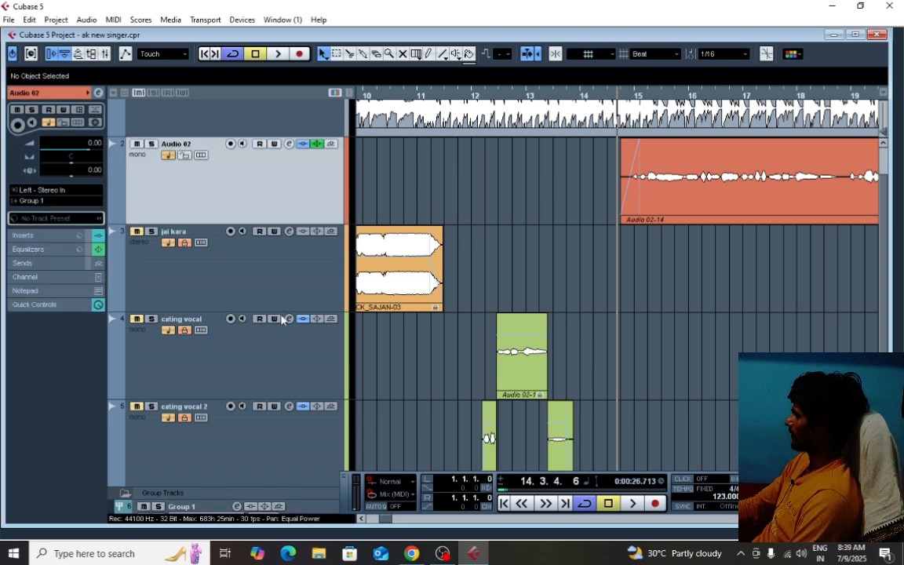
{"action": "scroll", "coordinate": [304, 342], "scroll_direction": "down", "scroll_amount": 2}
{"action": "left_click", "coordinate": [225, 441]}
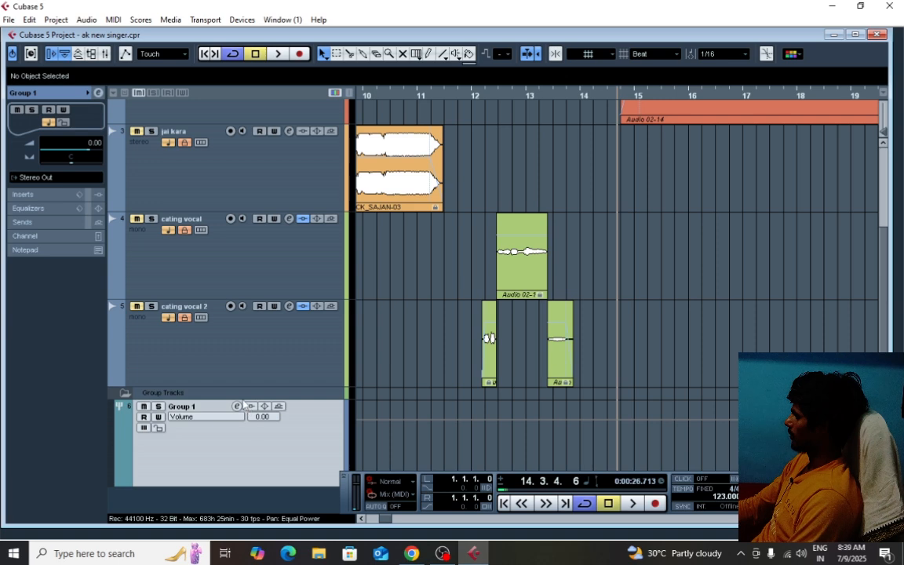
{"action": "scroll", "coordinate": [239, 410], "scroll_direction": "up", "scroll_amount": 3}
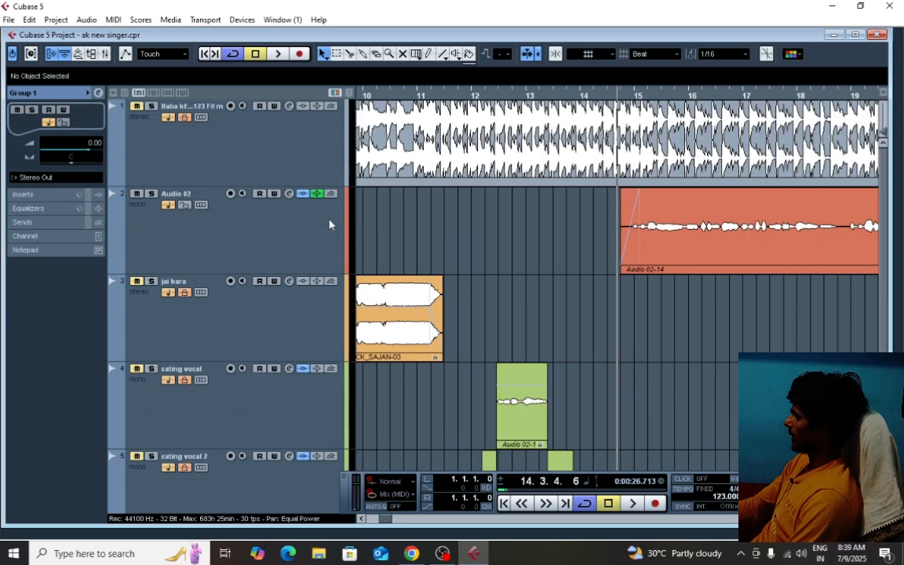
{"action": "left_click", "coordinate": [168, 244]}
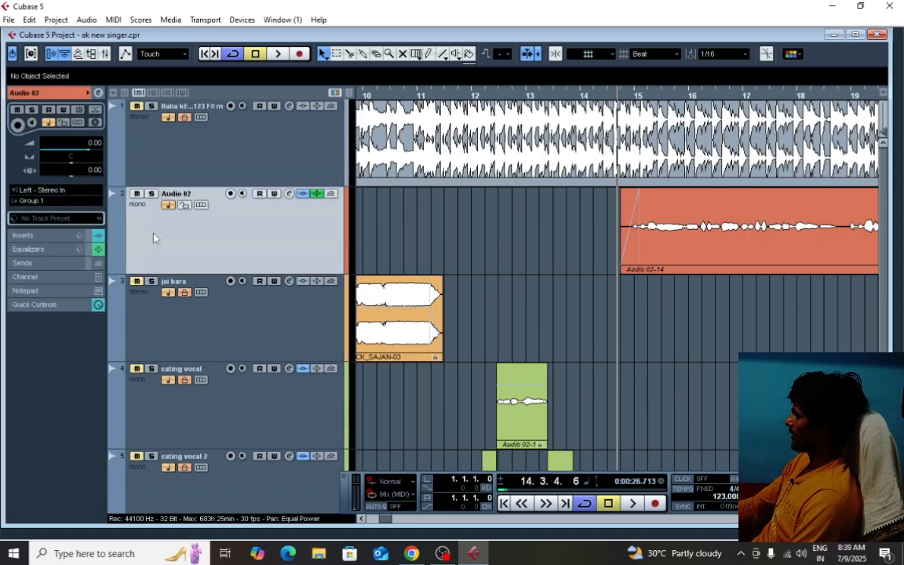
{"action": "left_click", "coordinate": [39, 205]}
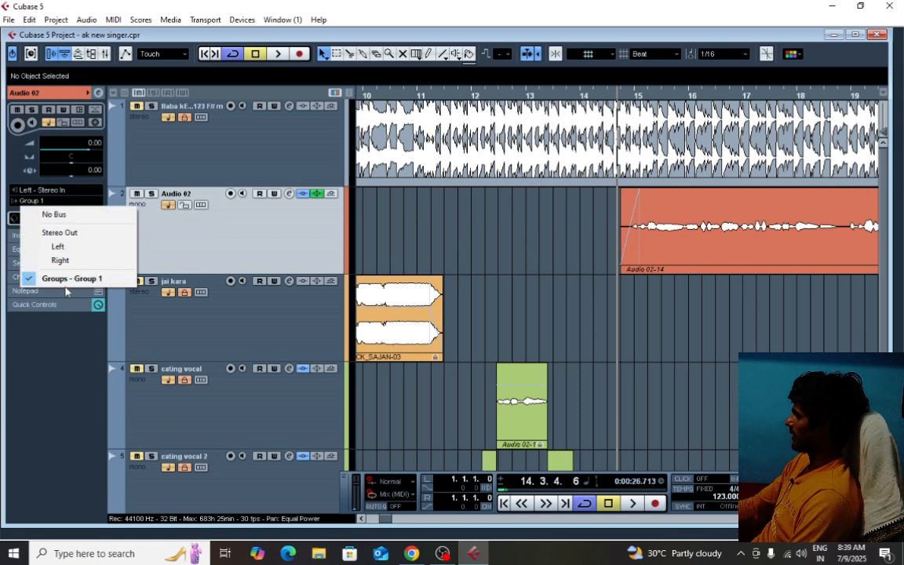
{"action": "left_click", "coordinate": [160, 207]}
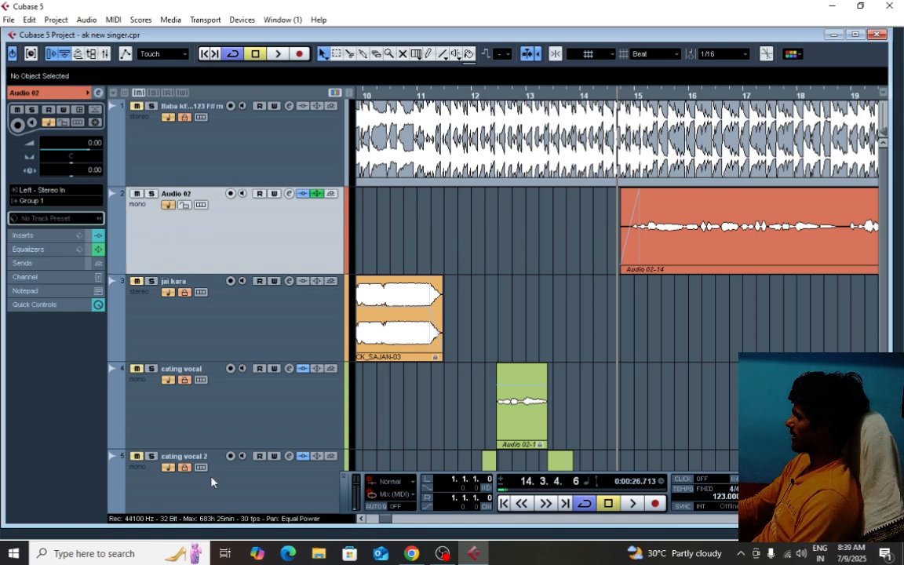
Open the Group 1 channel settings and enable the first EQ band as Parametric I with a Q of 12.0
{"action": "scroll", "coordinate": [190, 428], "scroll_direction": "down", "scroll_amount": 3}
{"action": "left_click", "coordinate": [228, 451]}
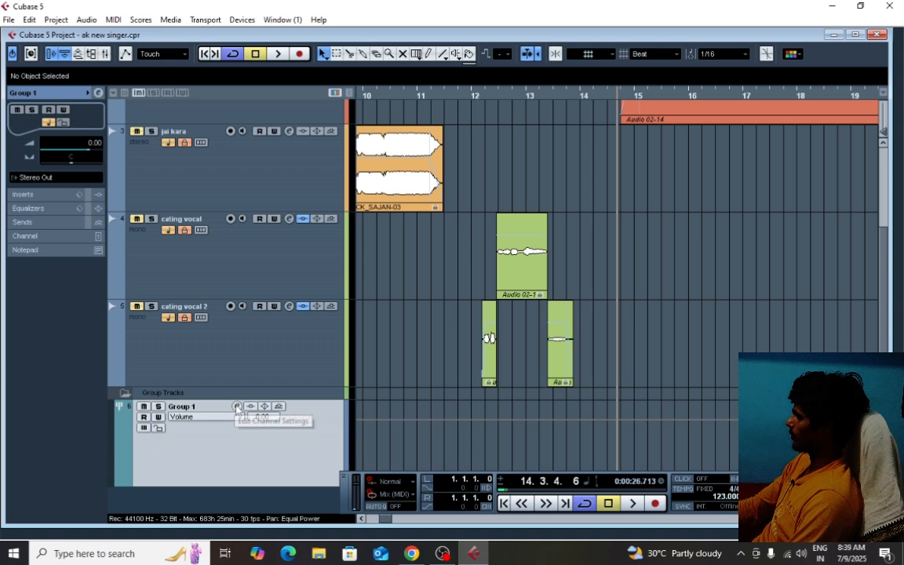
{"action": "left_click", "coordinate": [237, 406]}
{"action": "left_click_drag", "start_coordinate": [559, 136], "coordinate": [512, 140]}
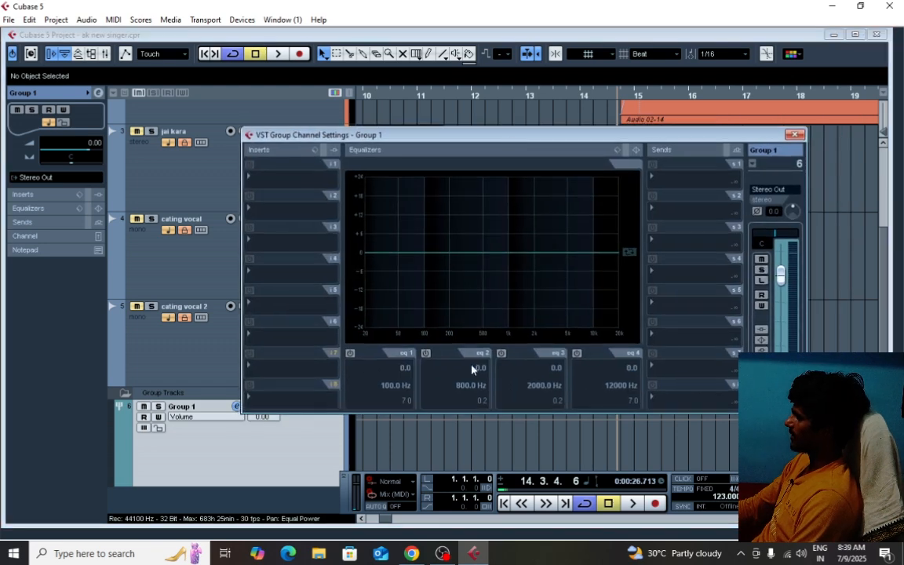
{"action": "left_click", "coordinate": [351, 354]}
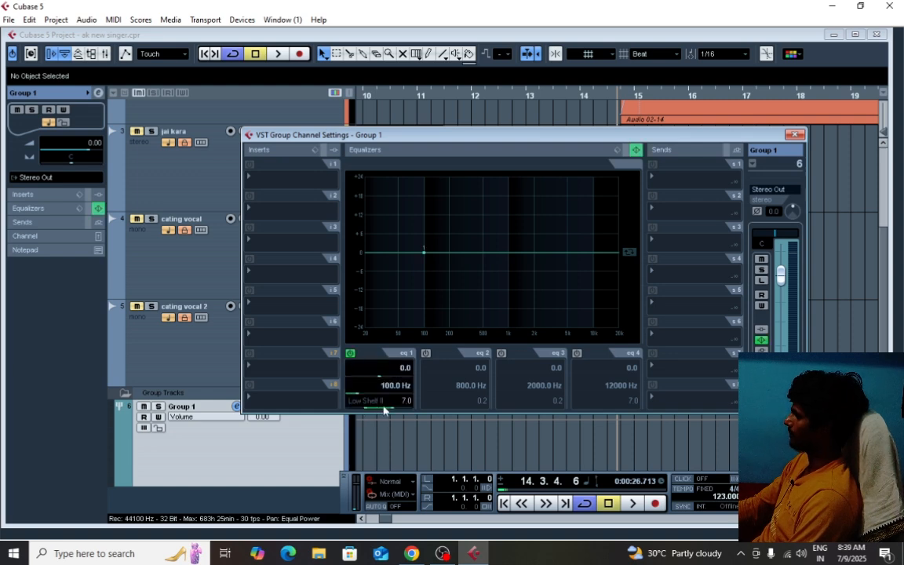
{"action": "left_click", "coordinate": [368, 401]}
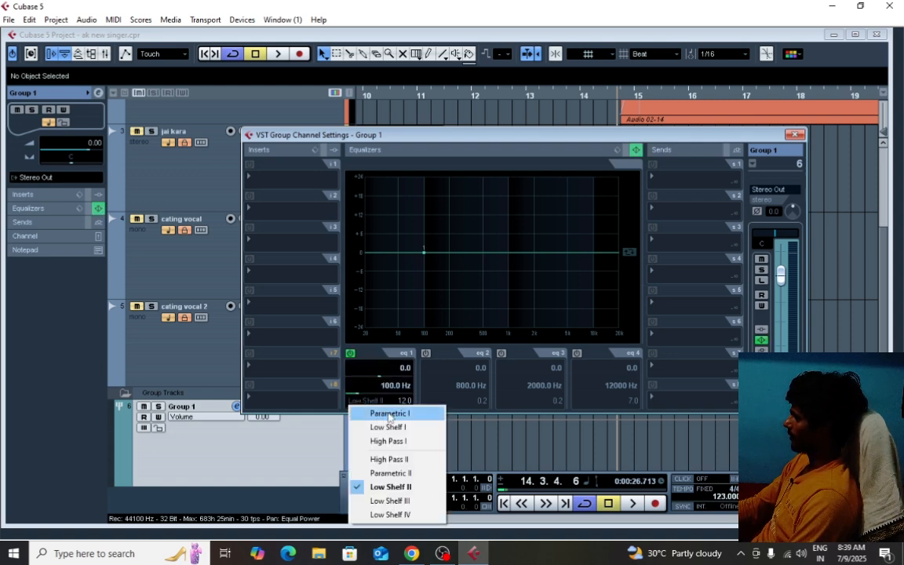
{"action": "left_click", "coordinate": [386, 411]}
Audition Group 1's first EQ band boosted to 24.0, and set it to 234.0 Hz with a gain of -5.2
{"action": "key", "text": "space"}
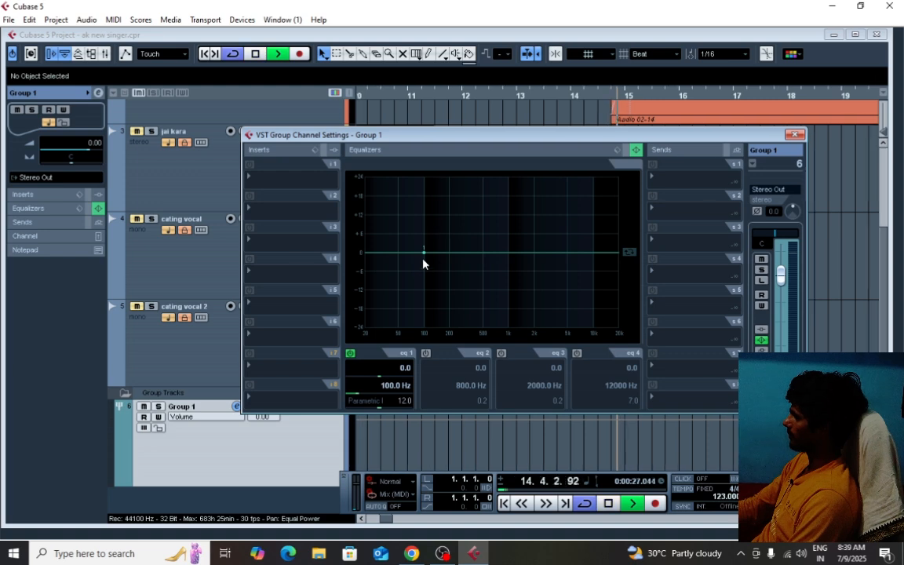
{"action": "left_click_drag", "start_coordinate": [424, 252], "coordinate": [483, 187]}
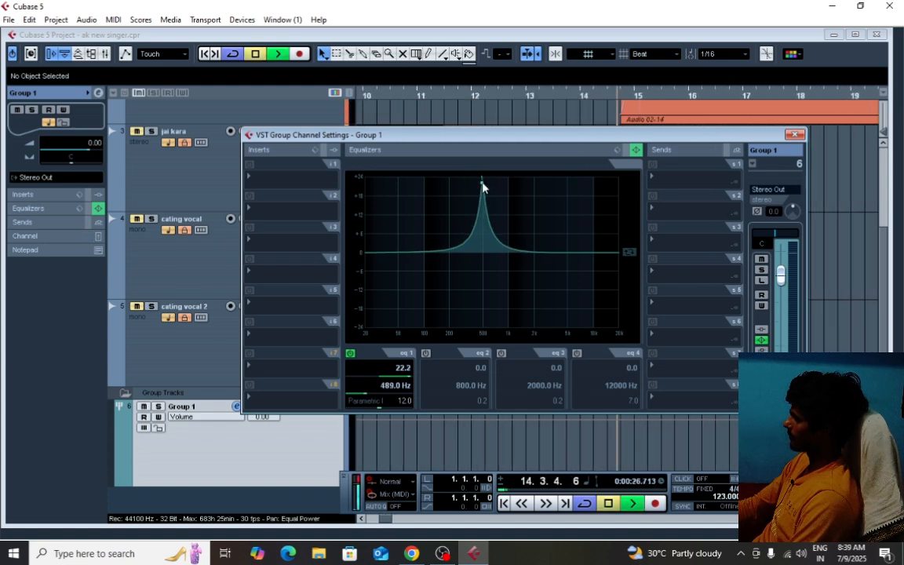
{"action": "left_click_drag", "start_coordinate": [482, 186], "coordinate": [455, 181]}
{"action": "key", "text": "space"}
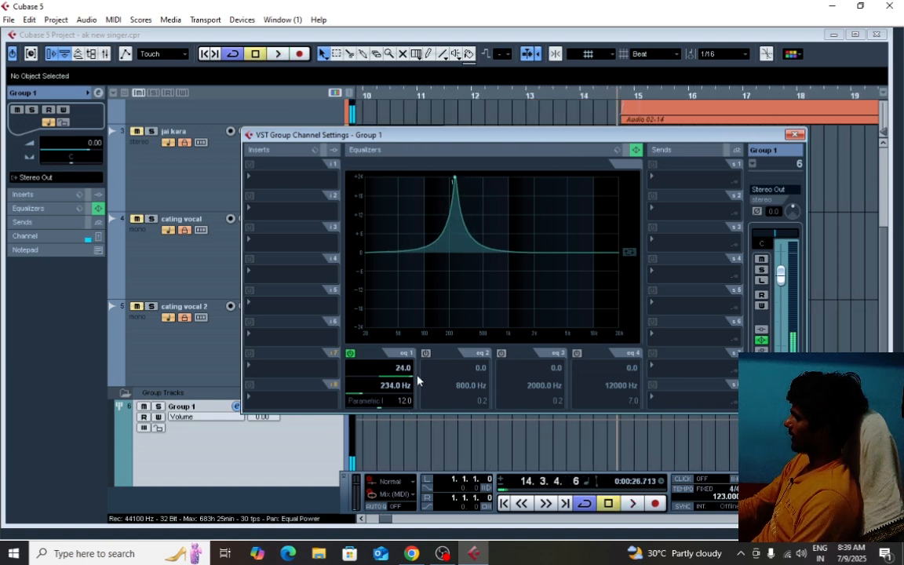
{"action": "left_click_drag", "start_coordinate": [415, 380], "coordinate": [377, 381]}
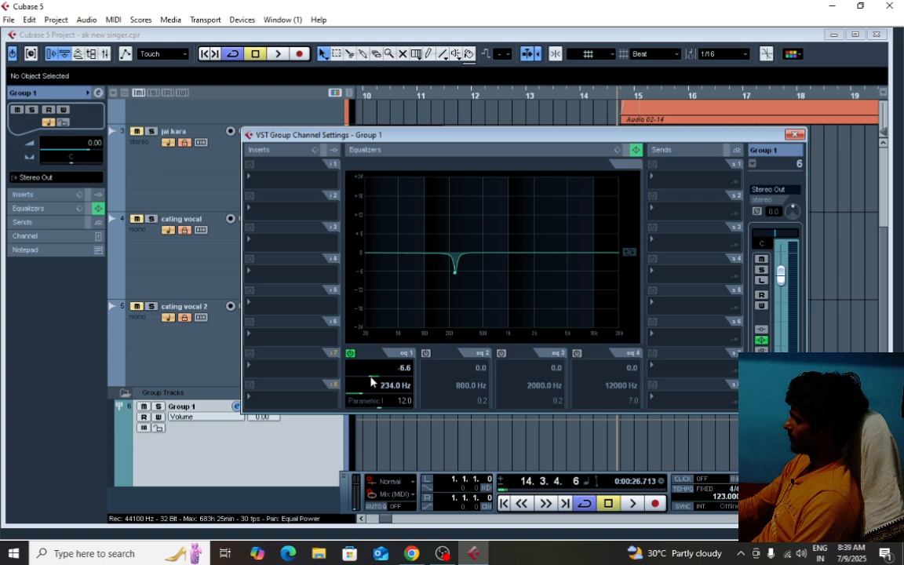
{"action": "left_click_drag", "start_coordinate": [373, 380], "coordinate": [374, 379]}
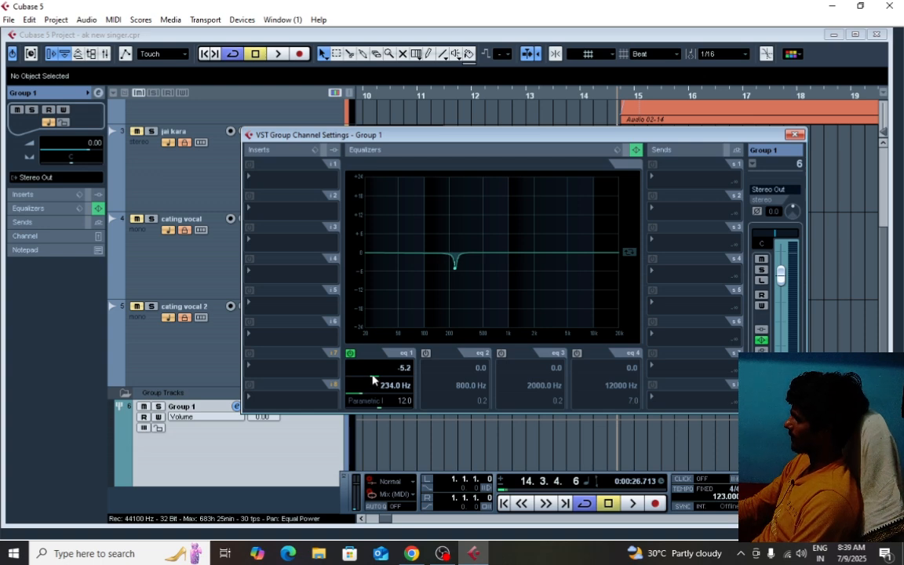
Enable Group 1's second EQ band as Parametric I with Q 12.0, audition it at 22.2, and set 489.0 Hz with a gain of -5.6
{"action": "left_click", "coordinate": [426, 353]}
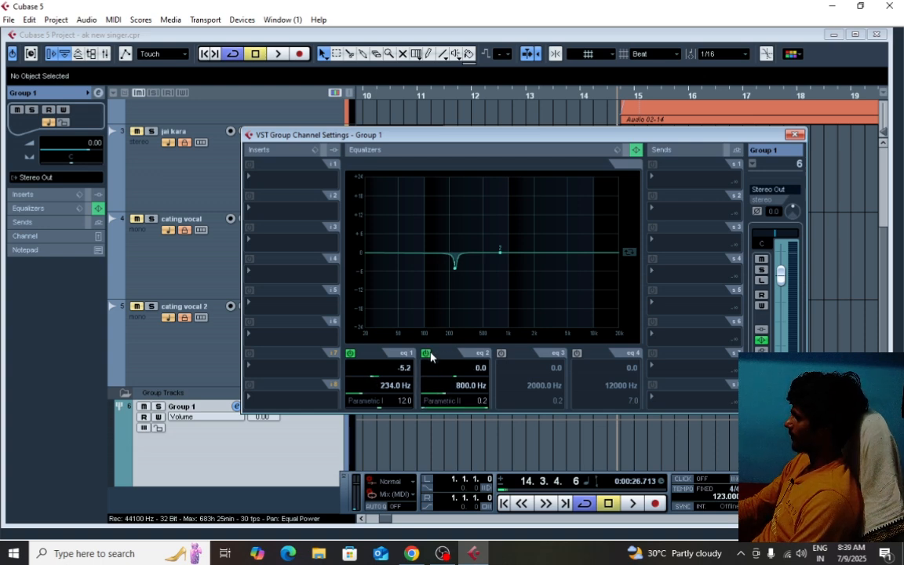
{"action": "left_click", "coordinate": [444, 402]}
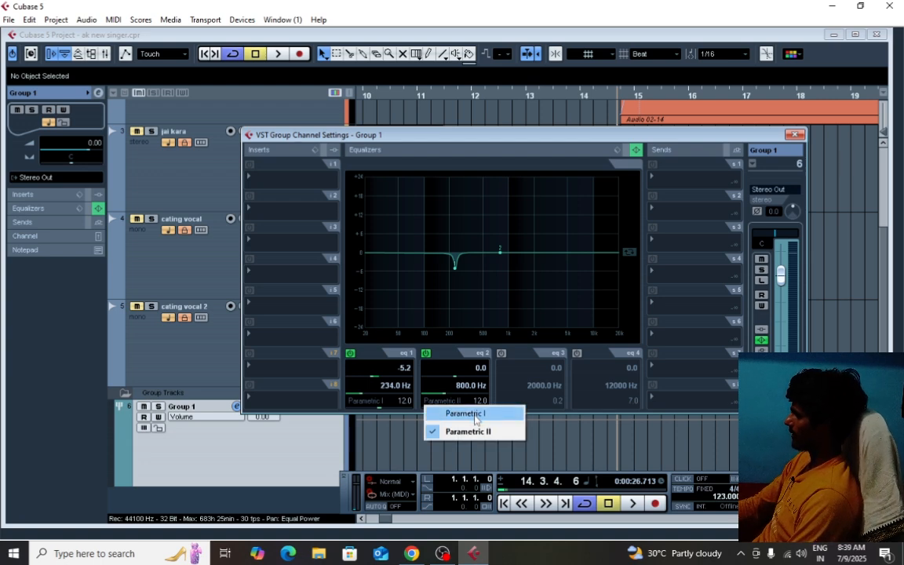
{"action": "left_click", "coordinate": [474, 415]}
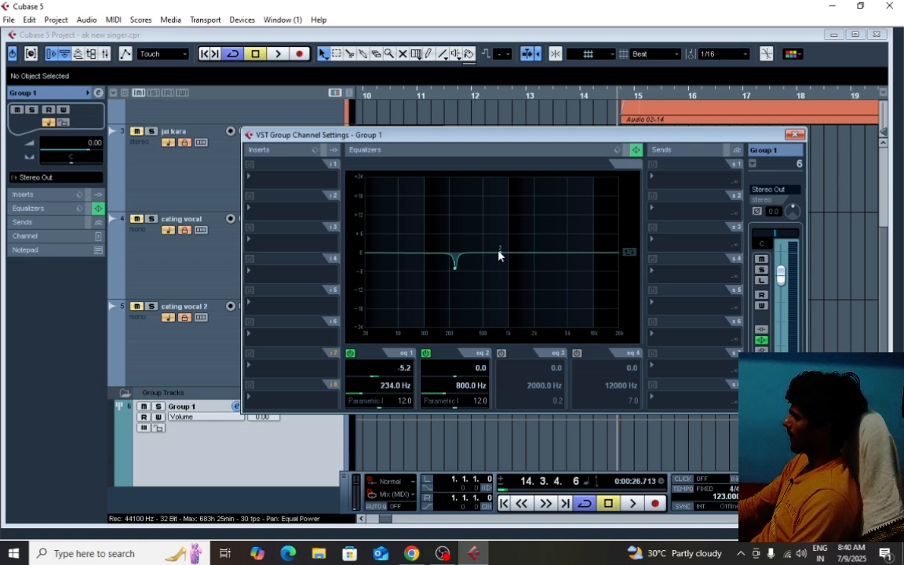
{"action": "left_click_drag", "start_coordinate": [500, 253], "coordinate": [482, 185]}
{"action": "key", "text": "space"}
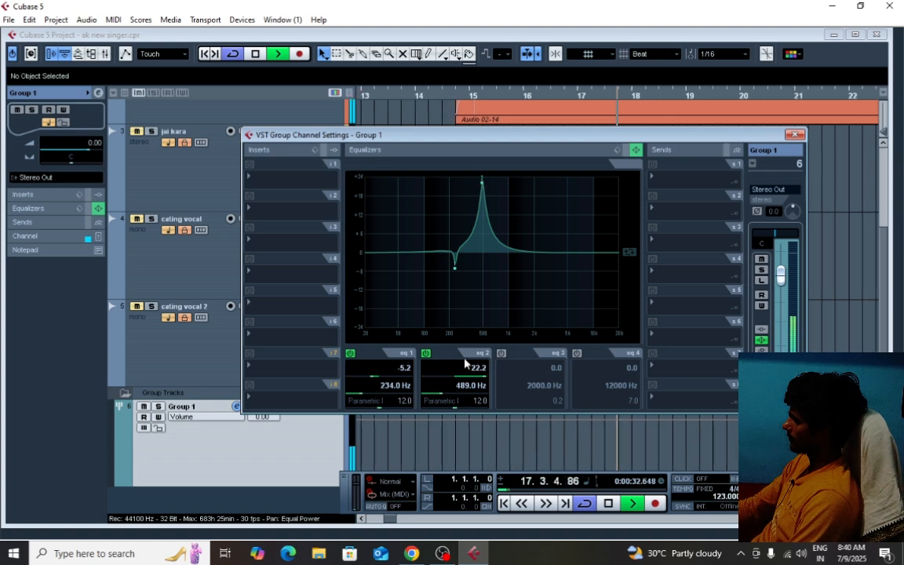
{"action": "key", "text": "space"}
{"action": "left_click_drag", "start_coordinate": [483, 382], "coordinate": [446, 384]}
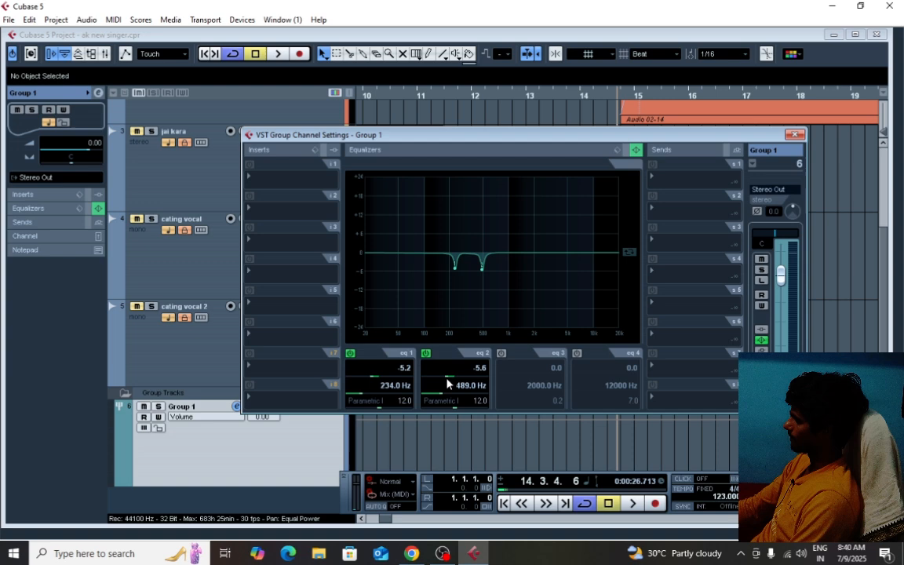
Enable Group 1's third EQ band with Q 12.0, audition it boosted to 21.2, and set 1388.0 Hz with a gain of -4.2
{"action": "left_click", "coordinate": [502, 353]}
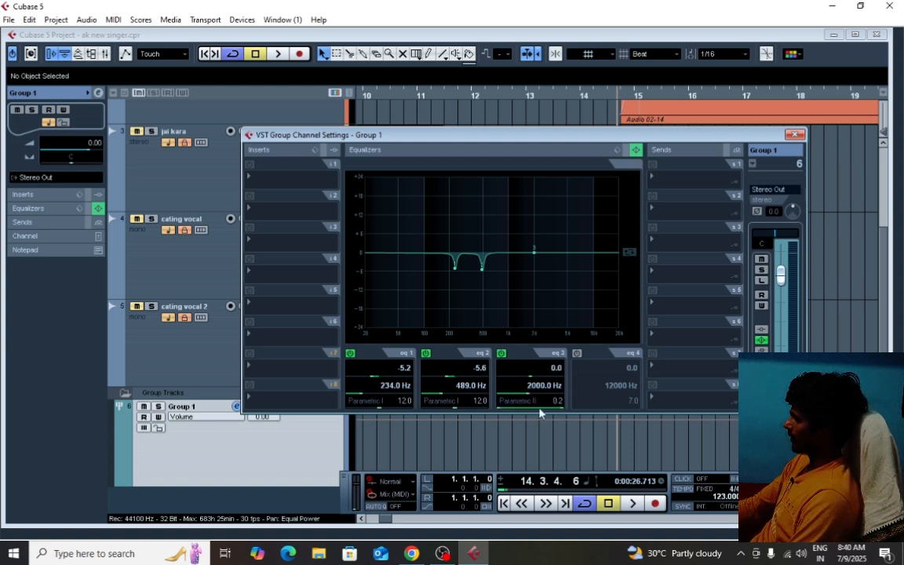
{"action": "left_click_drag", "start_coordinate": [558, 409], "coordinate": [529, 407]}
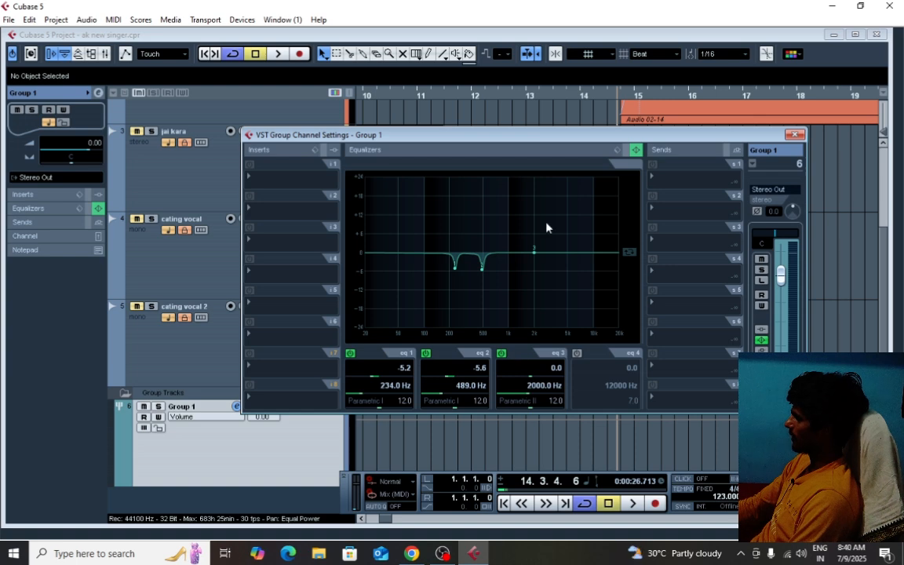
{"action": "key", "text": "space"}
{"action": "left_click_drag", "start_coordinate": [533, 252], "coordinate": [519, 186]}
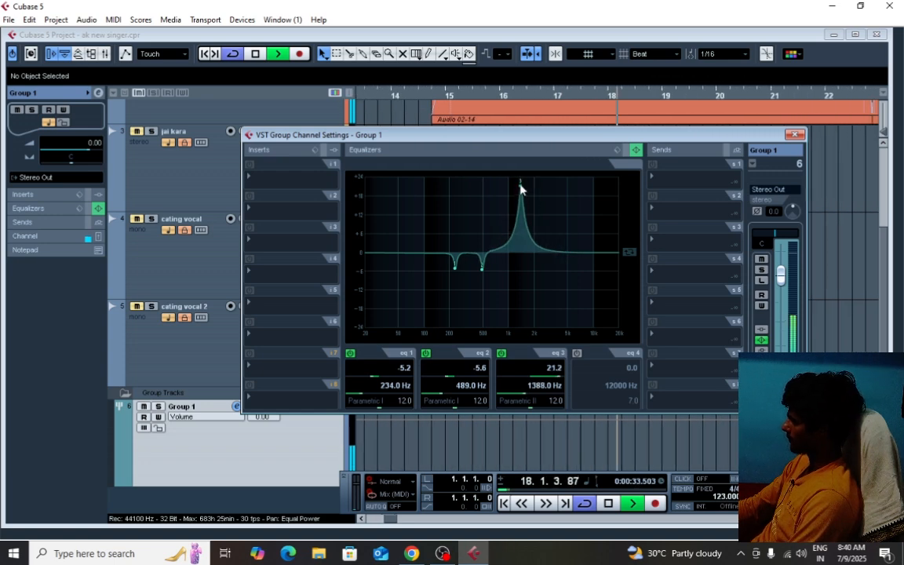
{"action": "key", "text": "space"}
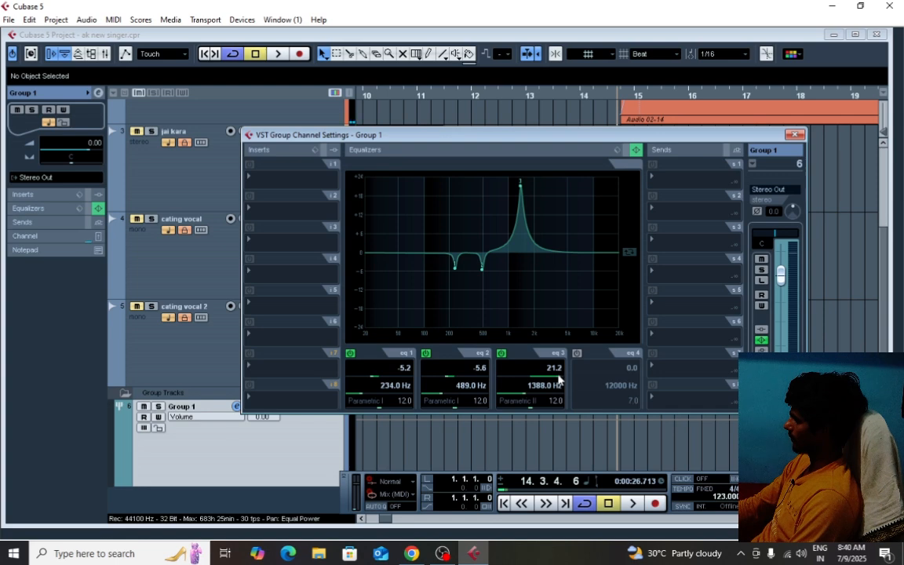
{"action": "left_click_drag", "start_coordinate": [559, 380], "coordinate": [525, 378]}
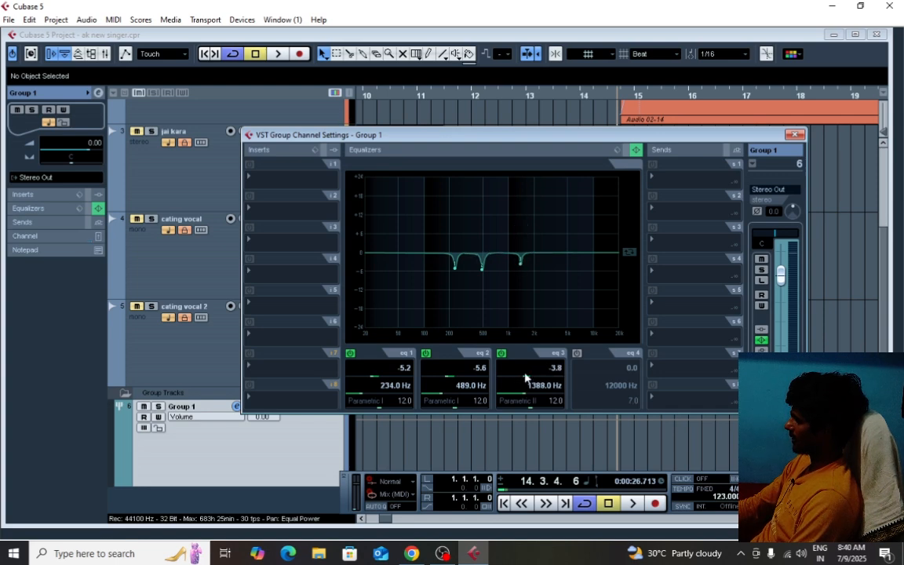
Enable Group 1's fourth EQ band as Parametric I with Q 12.0, audition it at 22.0, and set 5180.0 Hz with a gain of -4.7
{"action": "left_click", "coordinate": [578, 354]}
{"action": "left_click", "coordinate": [598, 406]}
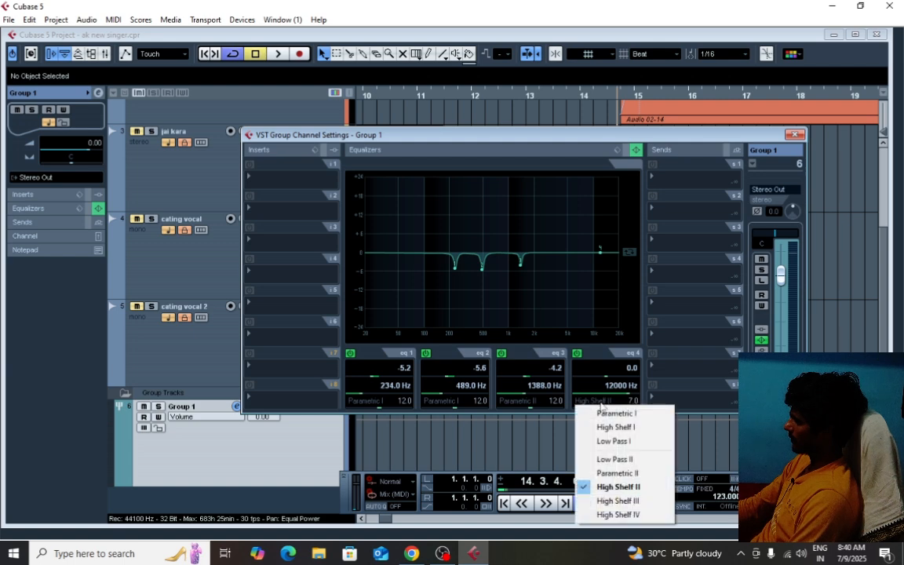
{"action": "left_click", "coordinate": [606, 414]}
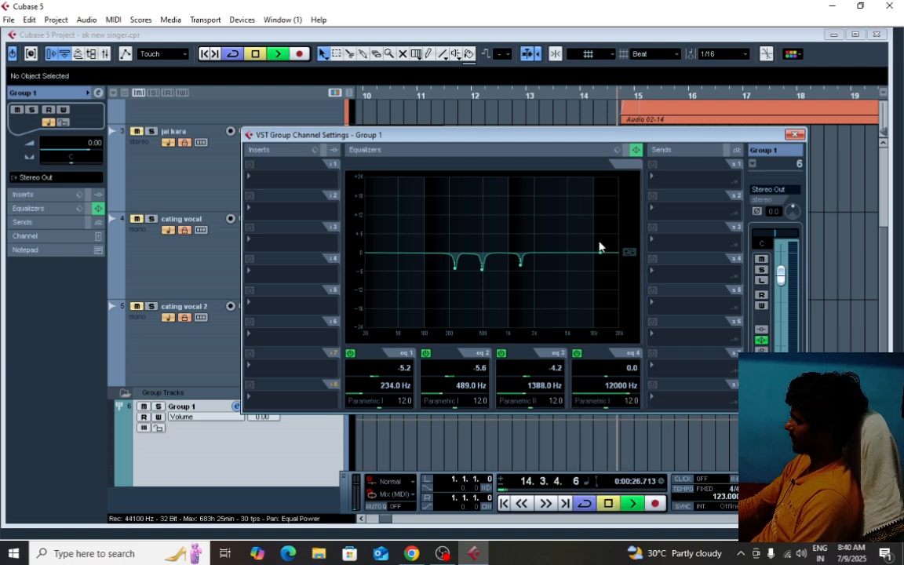
{"action": "key", "text": "space"}
{"action": "left_click_drag", "start_coordinate": [599, 252], "coordinate": [567, 186]}
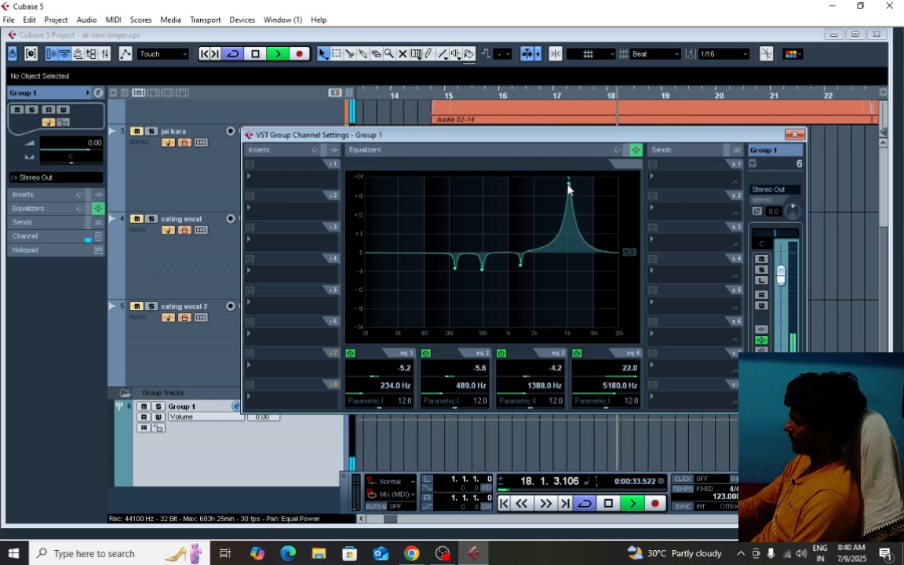
{"action": "key", "text": "space"}
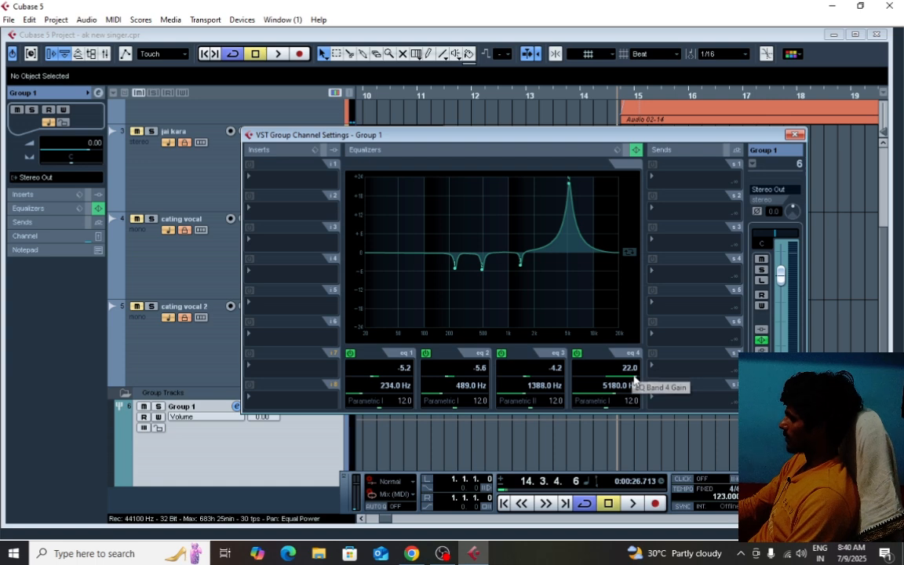
{"action": "left_click_drag", "start_coordinate": [632, 378], "coordinate": [602, 377]}
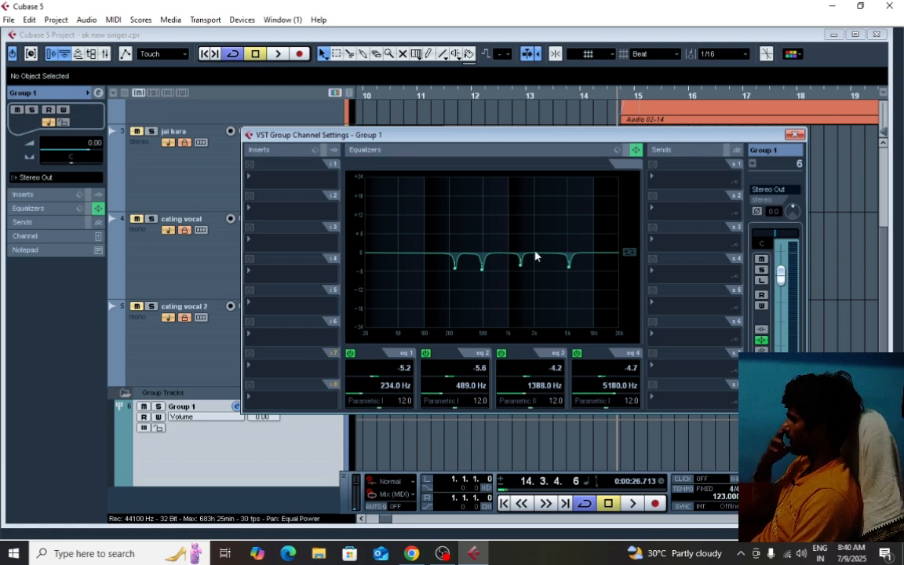
Close the group channel settings and play back the Audio 02 vocal from bar 14 to hear the processed sound
{"action": "left_click", "coordinate": [795, 134]}
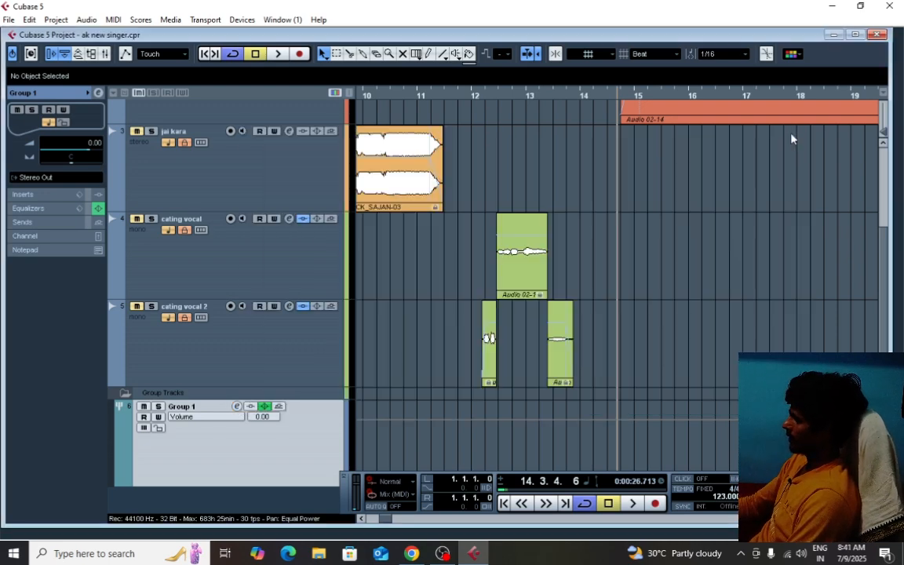
{"action": "scroll", "coordinate": [595, 342], "scroll_direction": "up", "scroll_amount": 3}
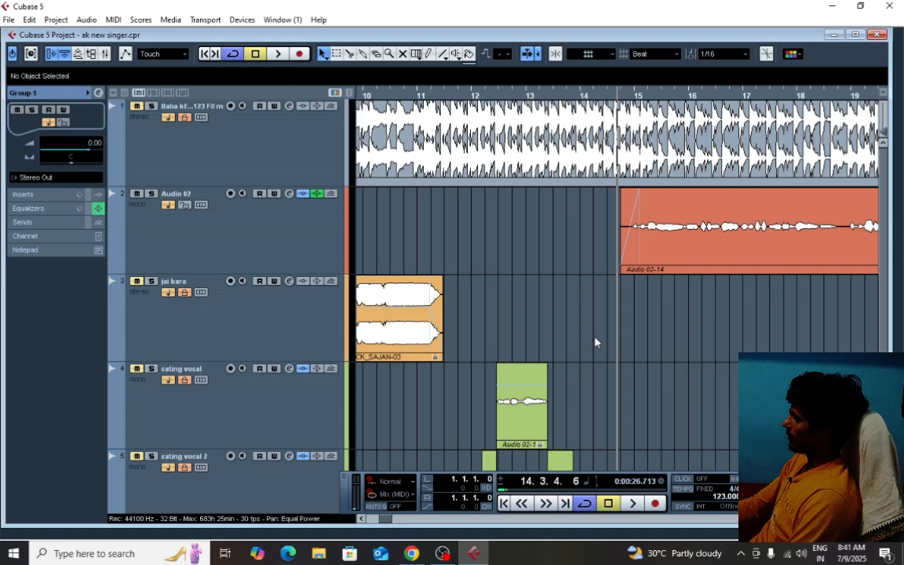
{"action": "key", "text": "space"}
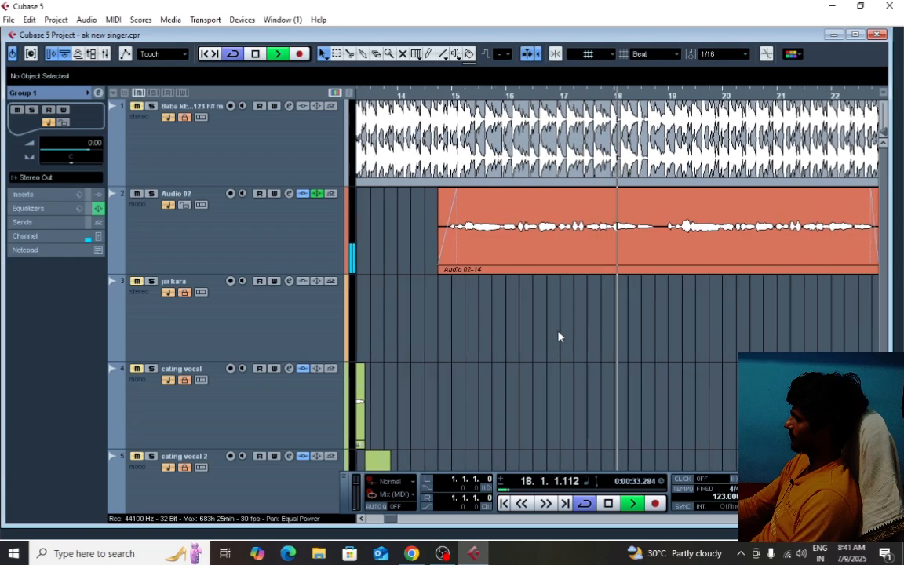
{"action": "key", "text": "space"}
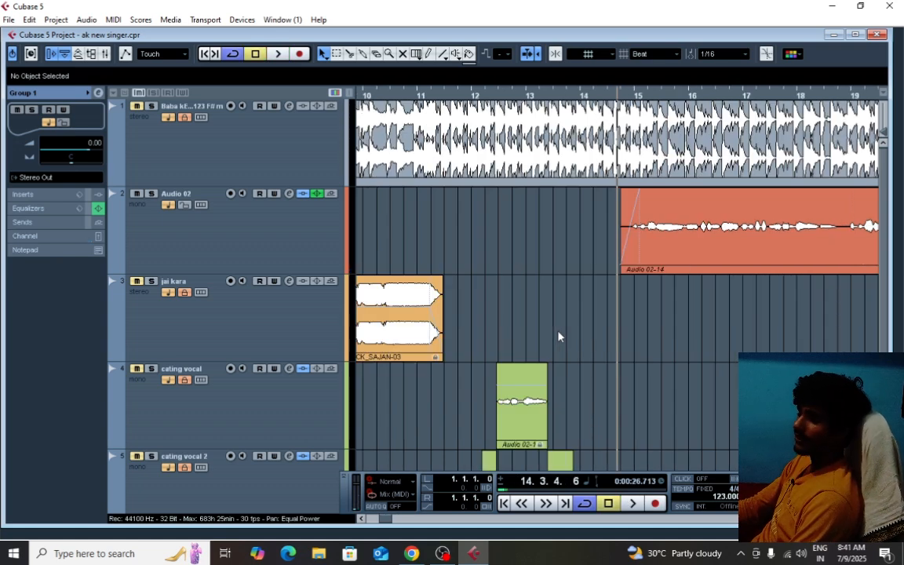
Open the Audio 02 channel settings and load RCompressor Mono in the second insert slot, below AutoTuneVST
{"action": "left_click", "coordinate": [236, 233]}
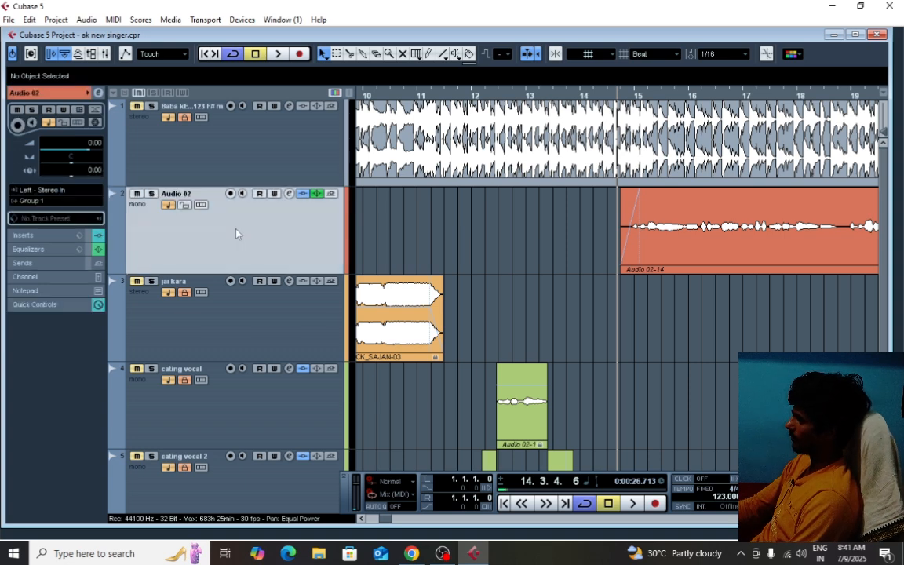
{"action": "left_click", "coordinate": [289, 195]}
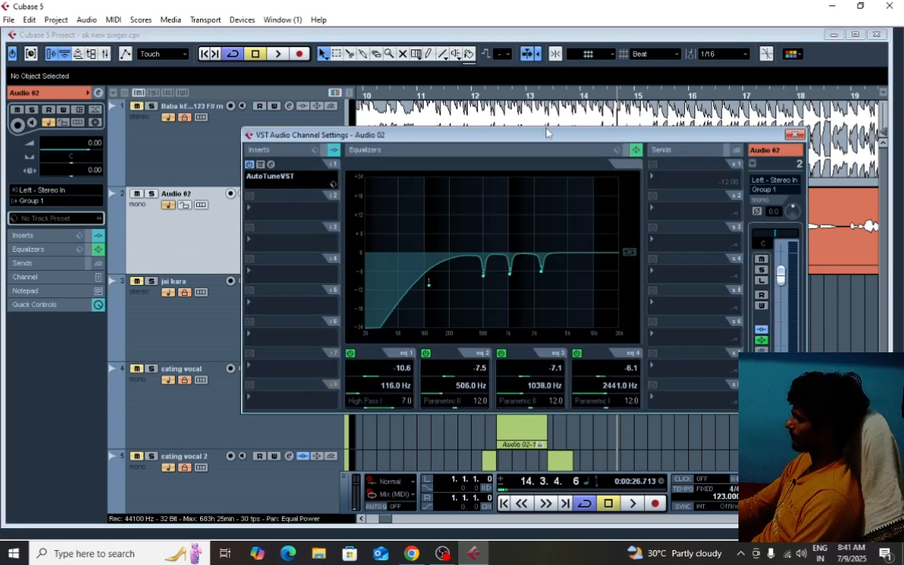
{"action": "left_click_drag", "start_coordinate": [502, 135], "coordinate": [560, 119]}
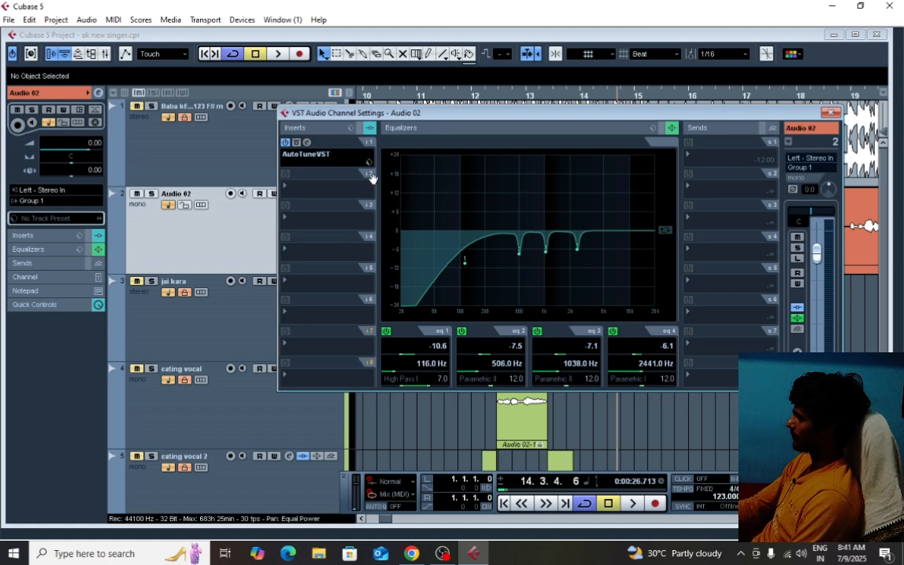
{"action": "left_click", "coordinate": [297, 192]}
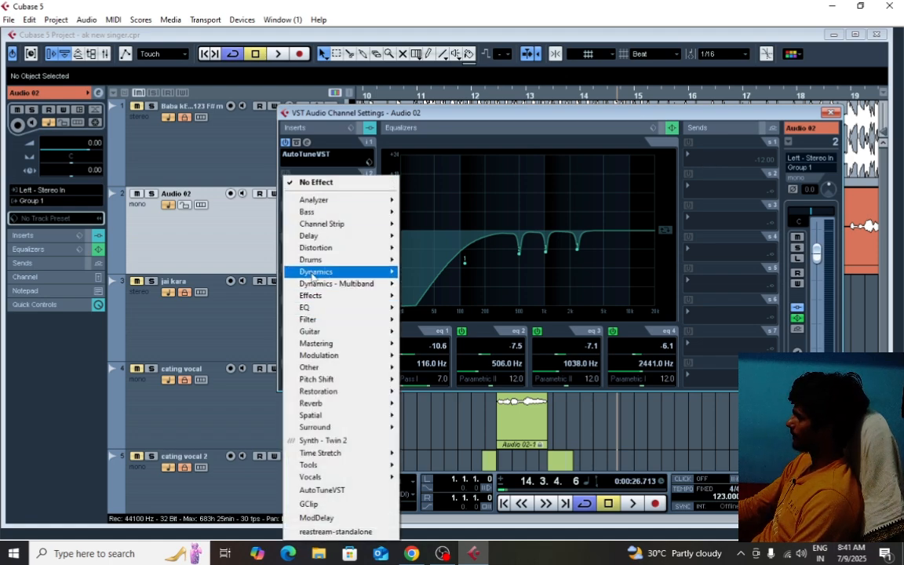
{"action": "mouse_move", "coordinate": [312, 272]}
{"action": "mouse_move", "coordinate": [452, 20]}
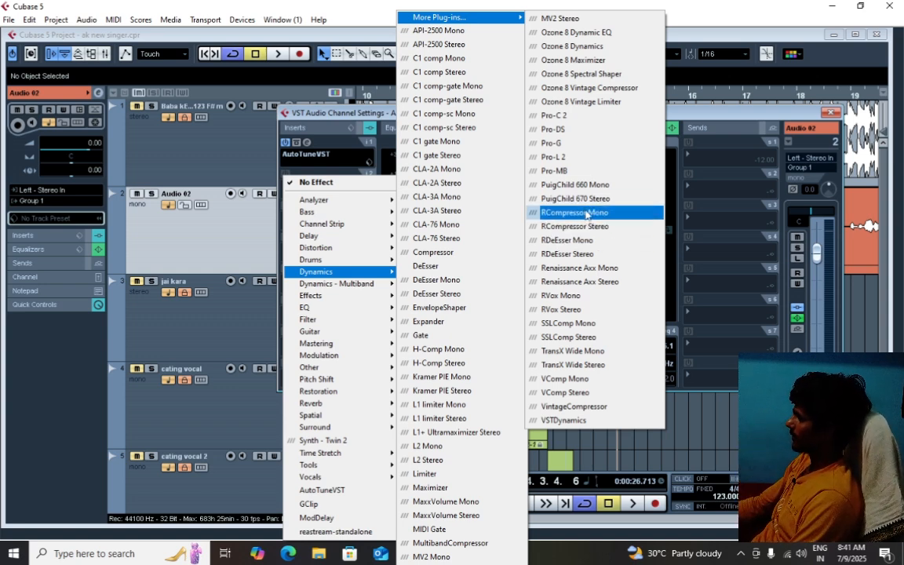
{"action": "left_click", "coordinate": [535, 211]}
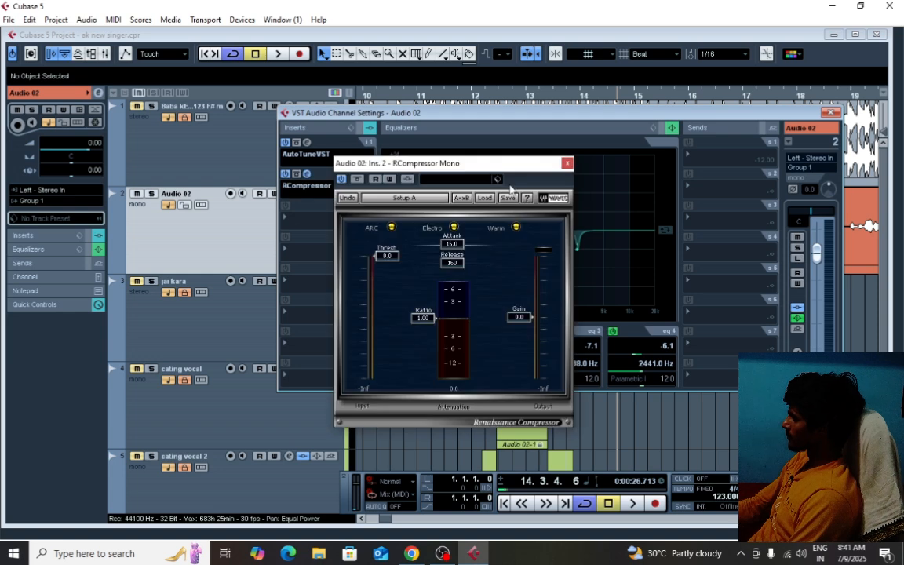
{"action": "left_click_drag", "start_coordinate": [459, 166], "coordinate": [497, 141]}
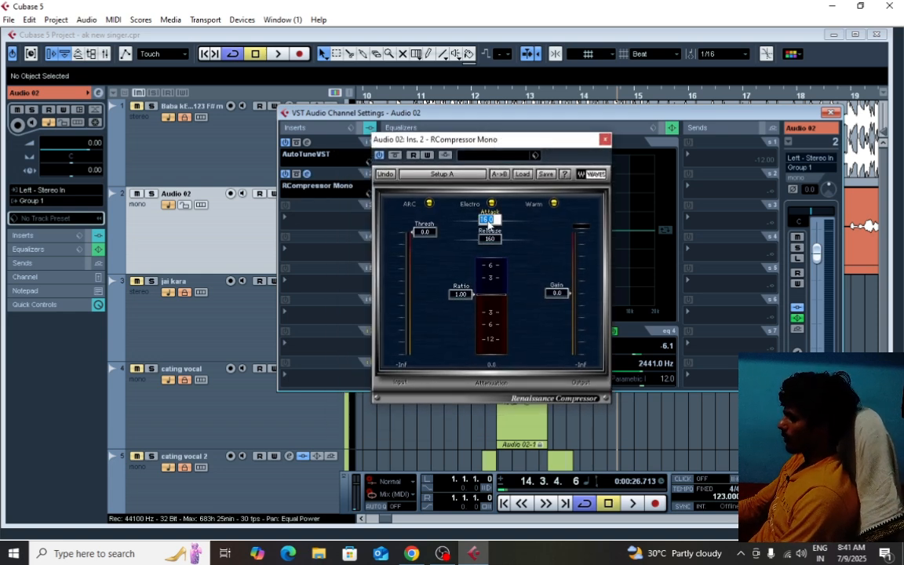
Set the RCompressor's attack to 5.00, release to 100 and ratio to 2.11
{"action": "type", "text": "15"}
{"action": "key", "text": "Return"}
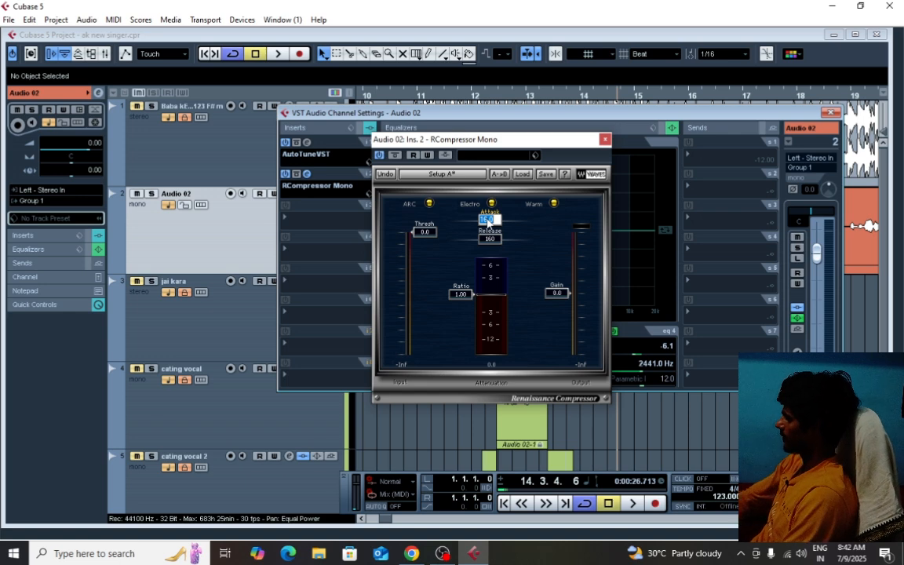
{"action": "type", "text": "5"}
{"action": "key", "text": "Return"}
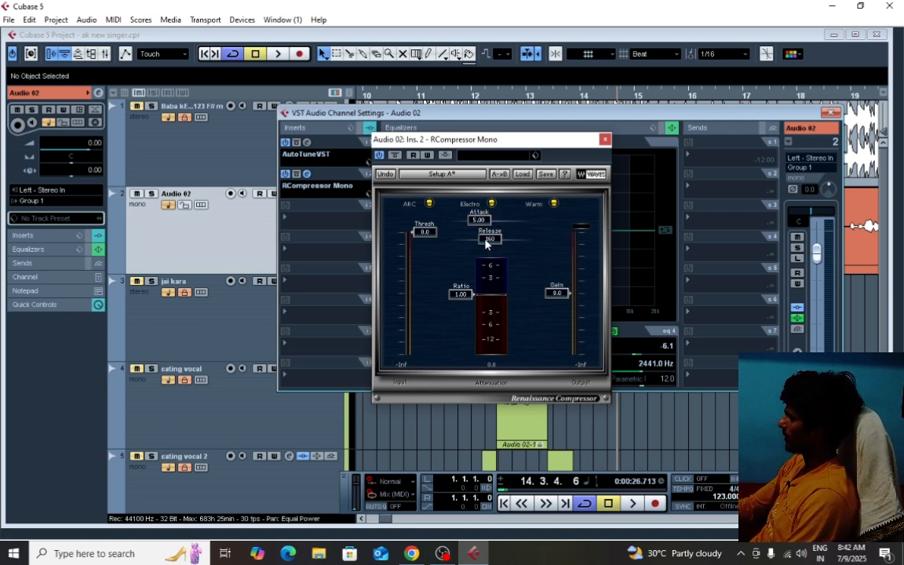
{"action": "left_click", "coordinate": [487, 240]}
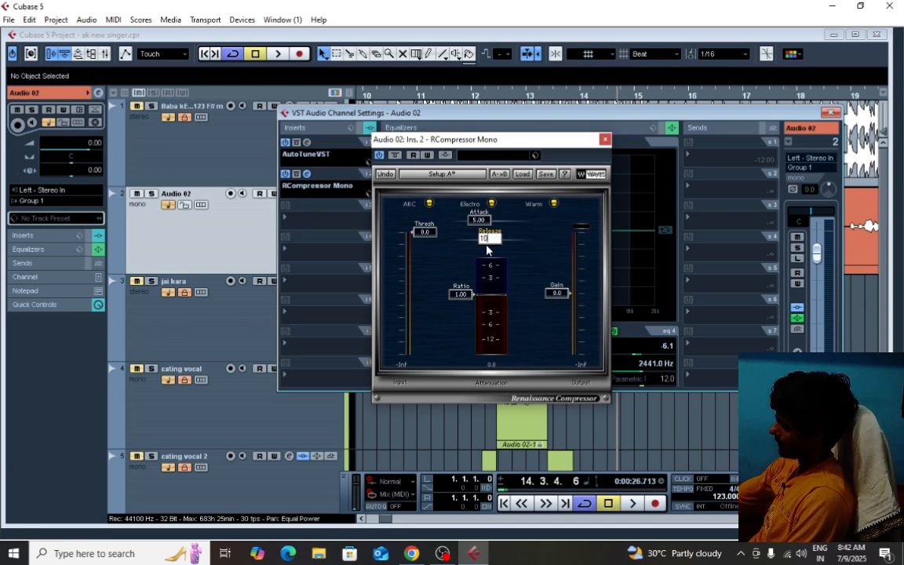
{"action": "key", "text": "Return"}
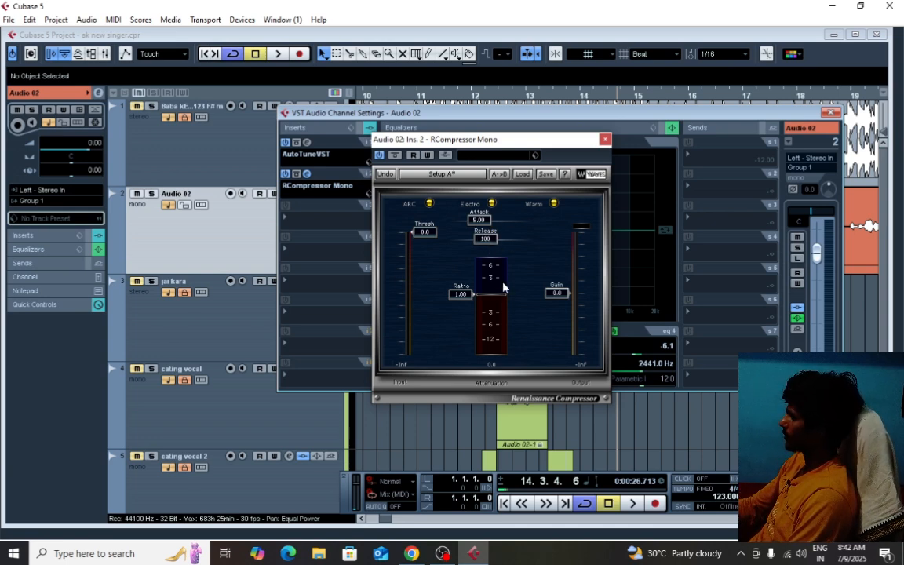
{"action": "left_click", "coordinate": [461, 293]}
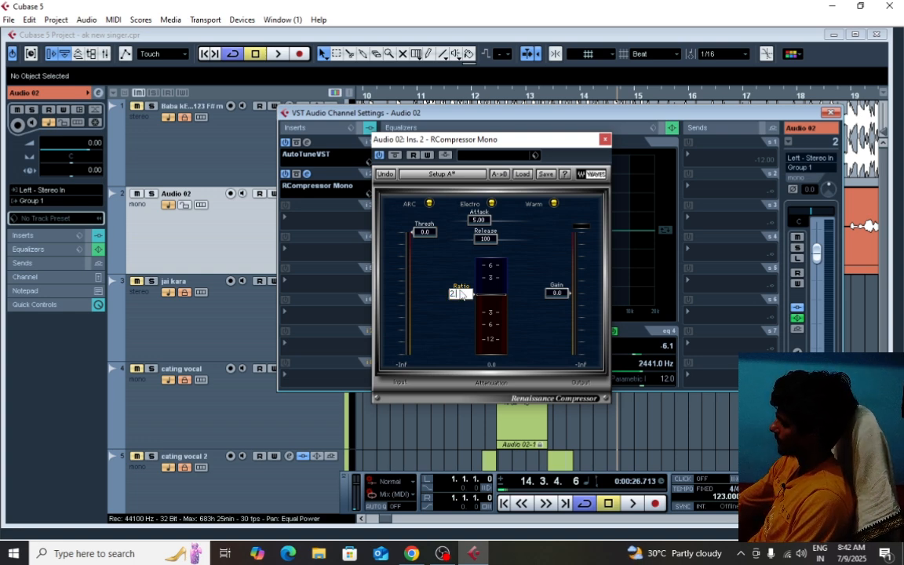
{"action": "type", "text": "11"}
{"action": "key", "text": "Return"}
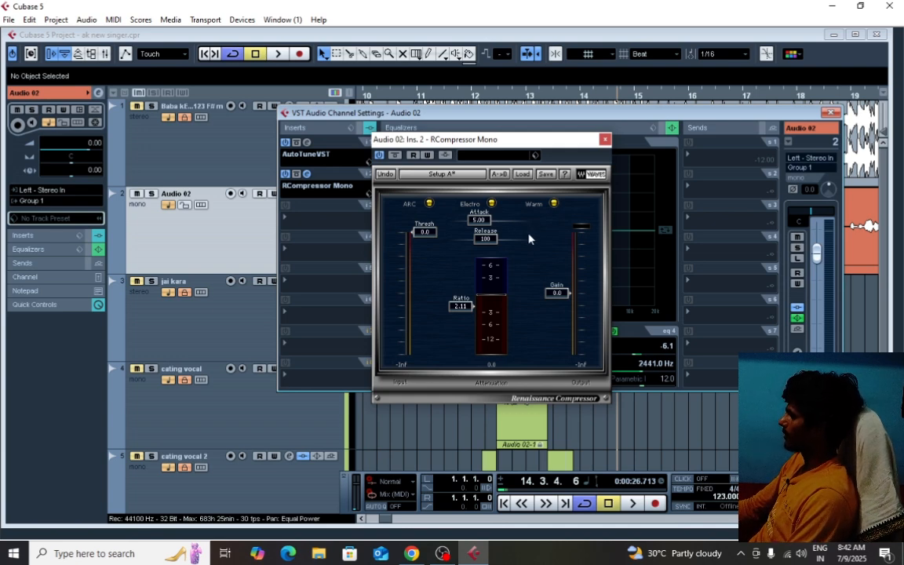
Lower the RCompressor's threshold to -20.0 while playing back the vocal from bar 14
{"action": "key", "text": "space"}
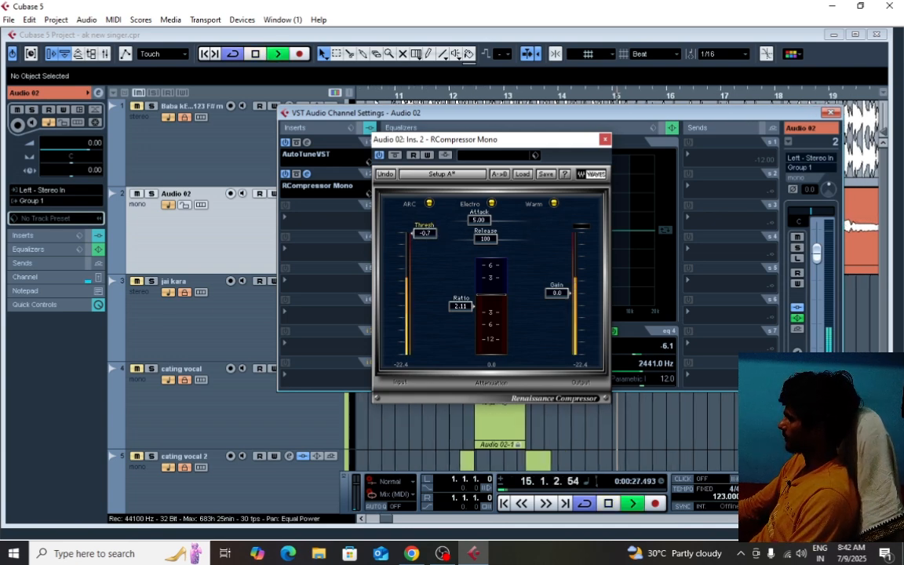
{"action": "left_click_drag", "start_coordinate": [427, 232], "coordinate": [426, 265]}
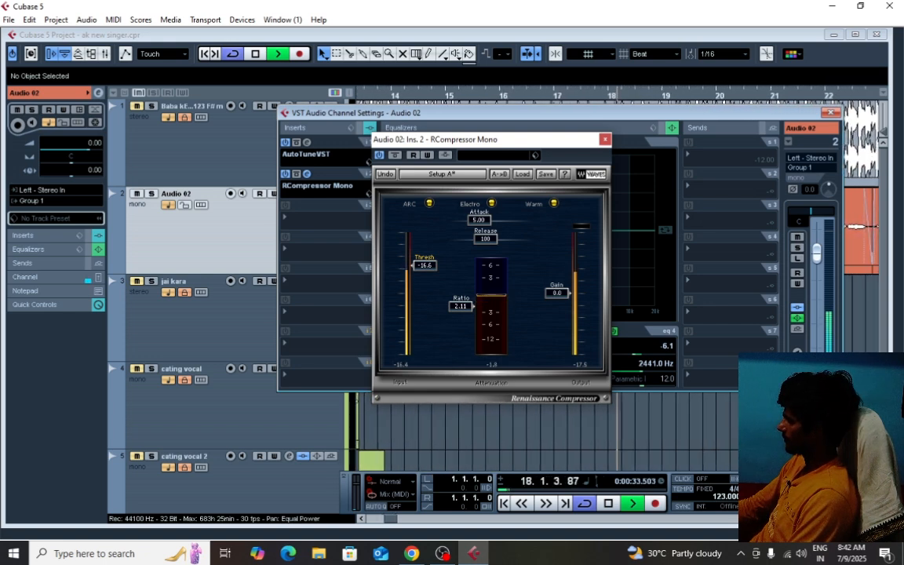
{"action": "left_click_drag", "start_coordinate": [425, 265], "coordinate": [426, 266]}
{"action": "key", "text": "space"}
{"action": "key", "text": "space"}
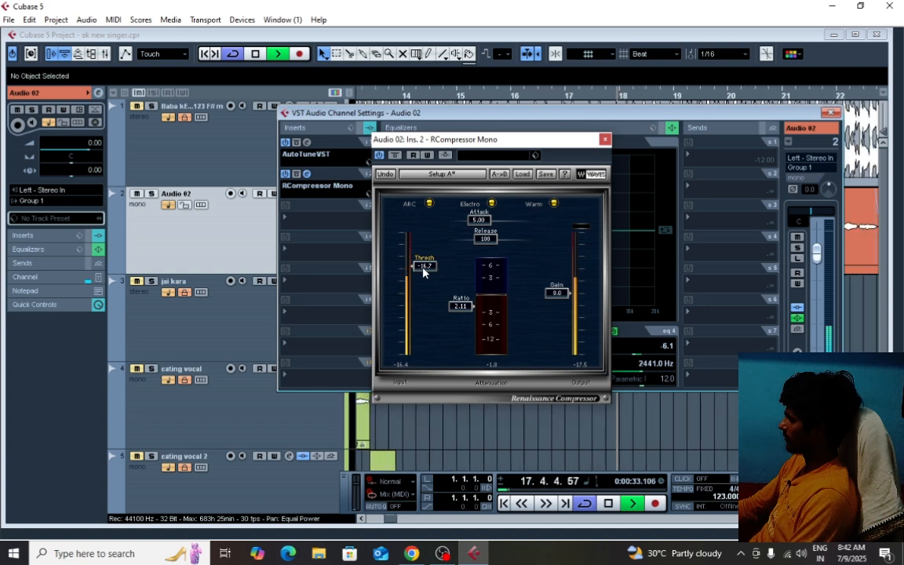
{"action": "key", "text": "space"}
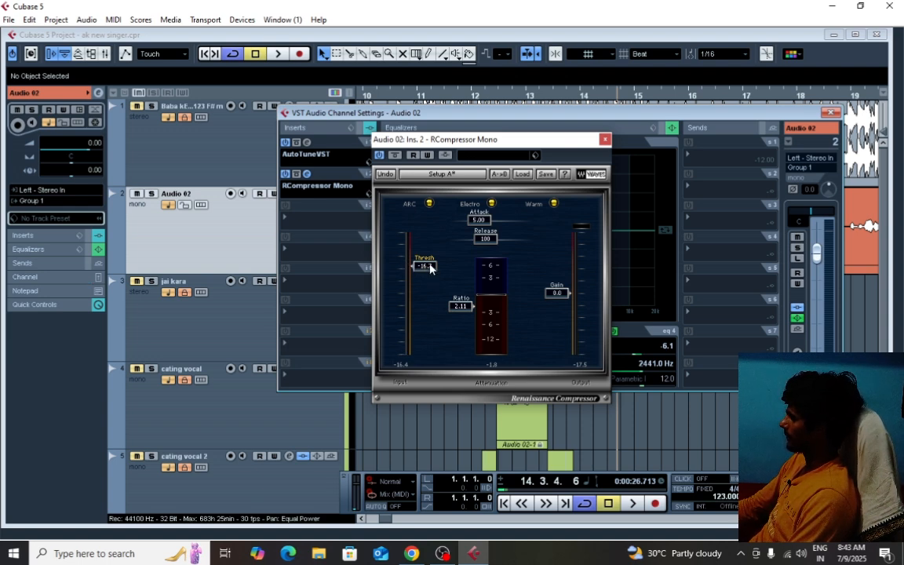
{"action": "key", "text": "space"}
{"action": "key", "text": "space"}
{"action": "key", "text": "space"}
{"action": "left_click_drag", "start_coordinate": [426, 267], "coordinate": [426, 272]}
{"action": "key", "text": "space"}
{"action": "key", "text": "space"}
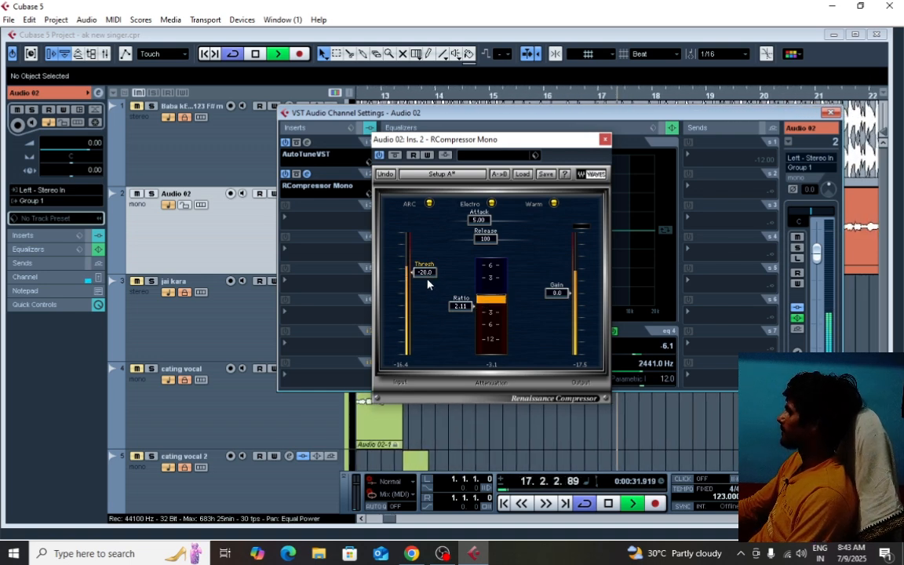
Play back the vocal and compare its sound with the RCompressor bypassed and active
{"action": "key", "text": "space"}
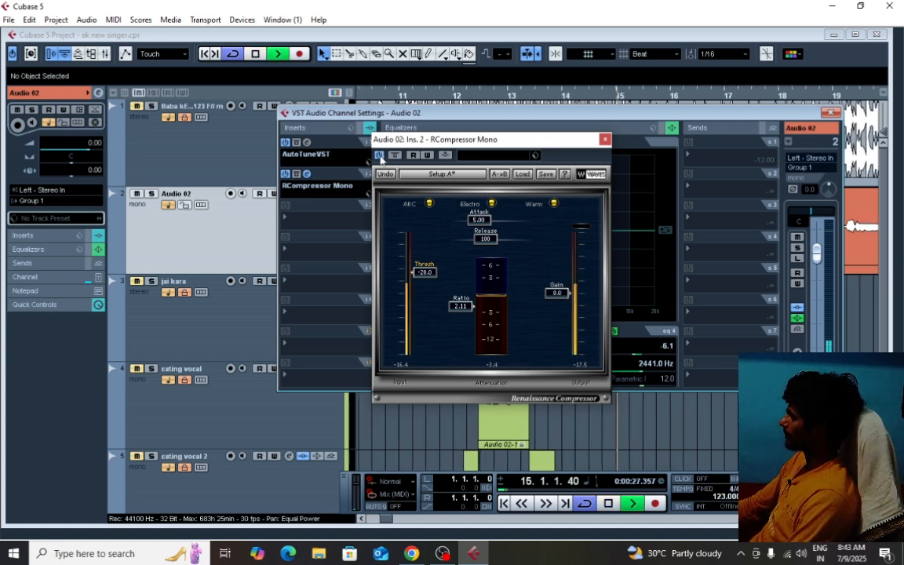
{"action": "left_click", "coordinate": [380, 154]}
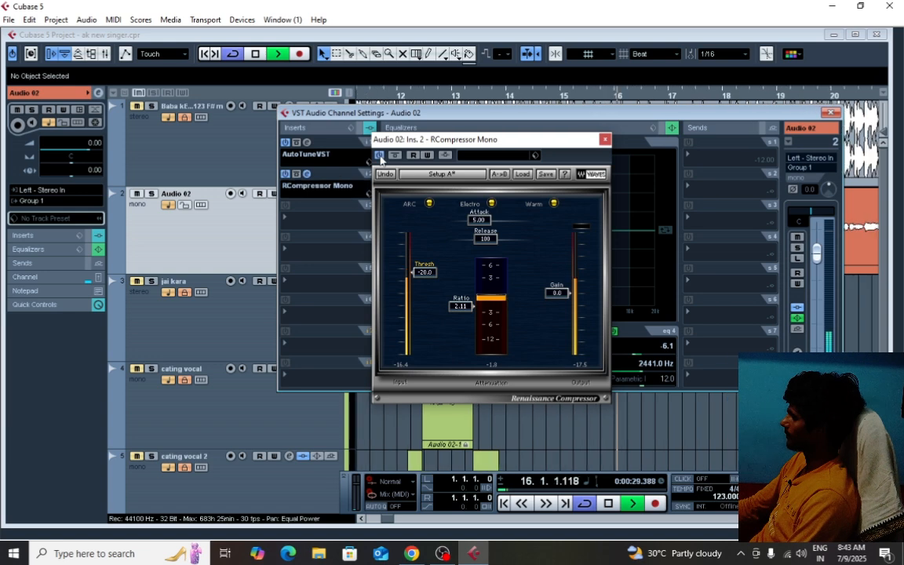
{"action": "left_click", "coordinate": [380, 155]}
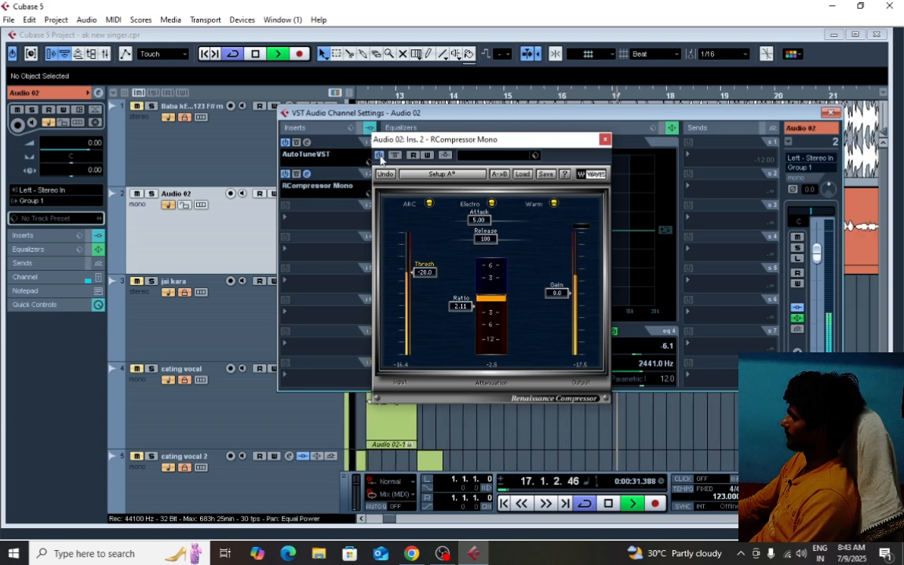
{"action": "key", "text": "space"}
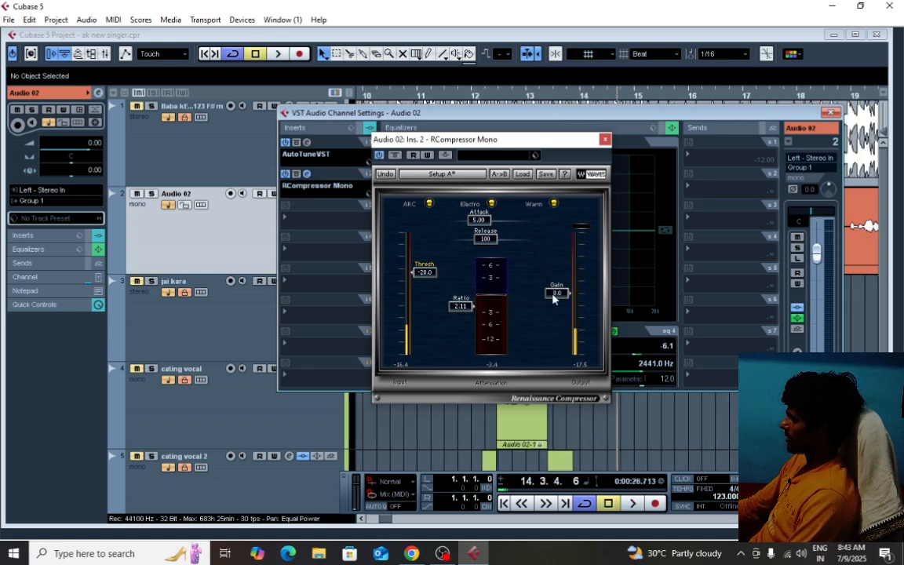
Try an RCompressor gain of 2.0 and audition the vocal with the effect switched off and on
{"action": "left_click_drag", "start_coordinate": [556, 293], "coordinate": [554, 295]}
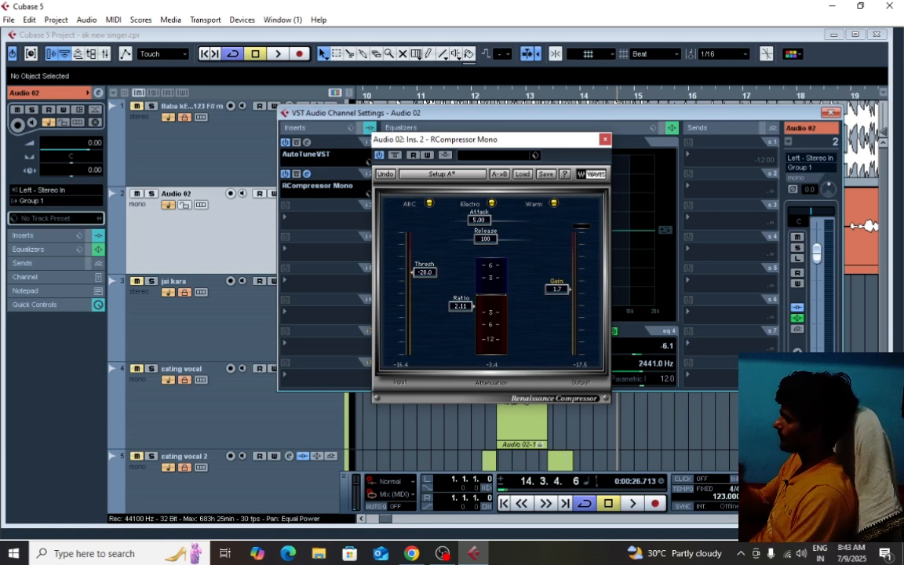
{"action": "left_click", "coordinate": [553, 294]}
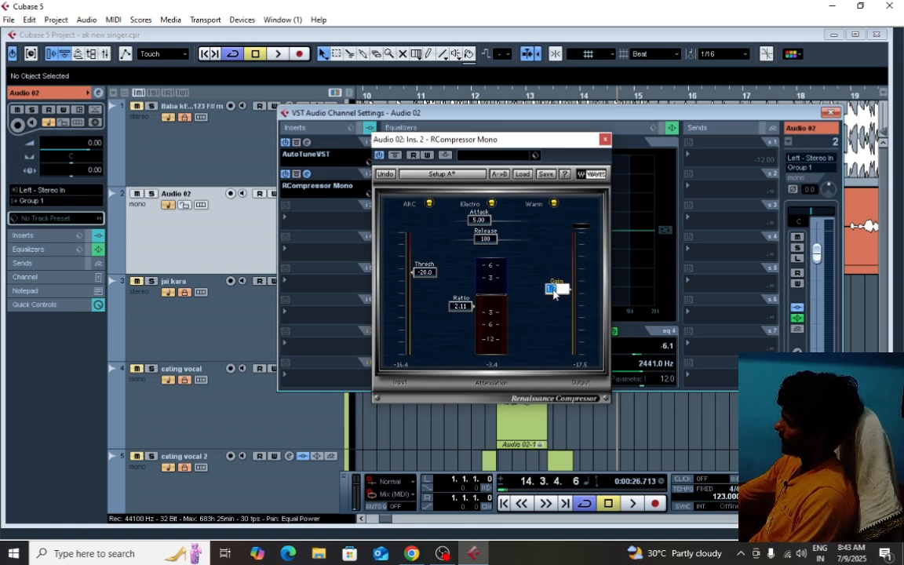
{"action": "type", "text": "2"}
{"action": "key", "text": "Return"}
{"action": "key", "text": "space"}
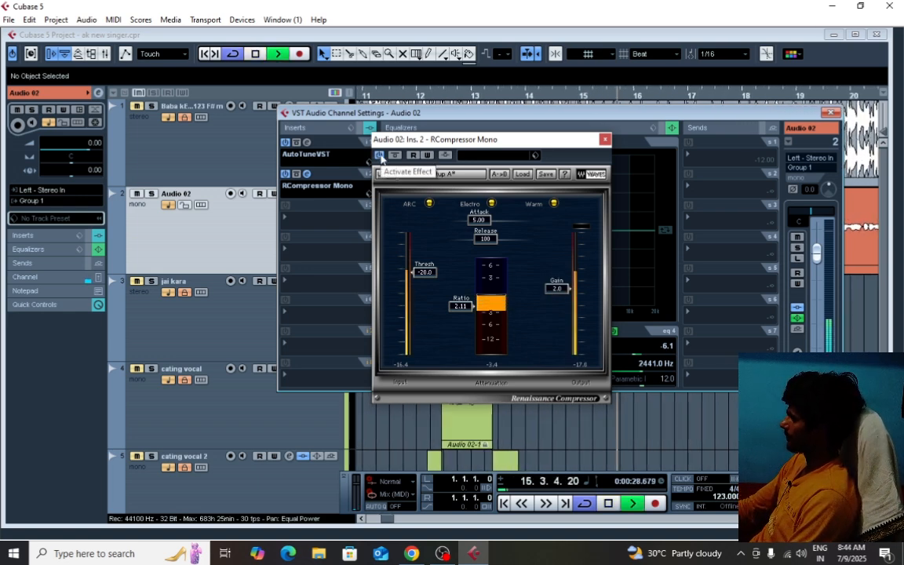
{"action": "left_click", "coordinate": [381, 157]}
{"action": "left_click", "coordinate": [382, 157]}
{"action": "left_click", "coordinate": [381, 157]}
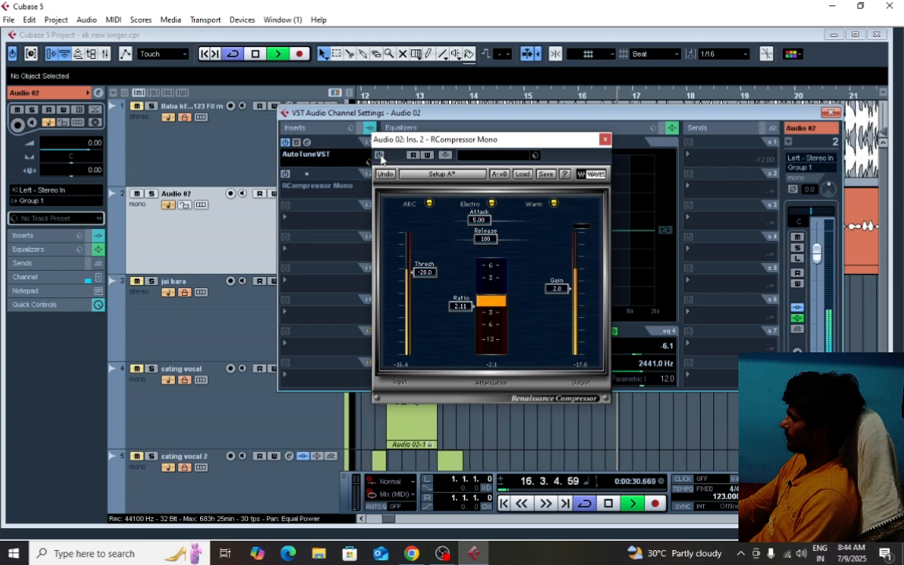
{"action": "left_click", "coordinate": [382, 157]}
{"action": "key", "text": "space"}
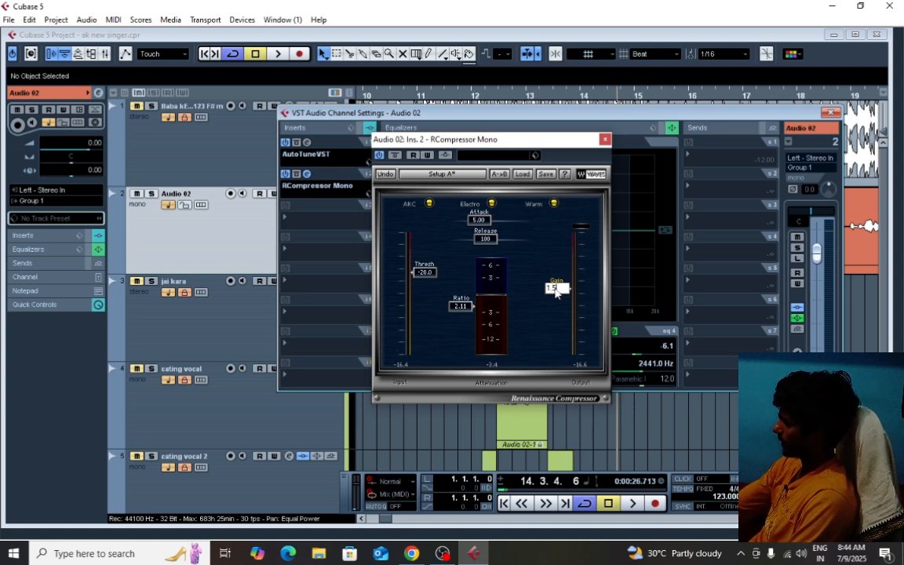
Set the RCompressor's gain to 1.5 and repeatedly compare the vocal with the effect off and on, leaving it active
{"action": "key", "text": "Return"}
{"action": "key", "text": "space"}
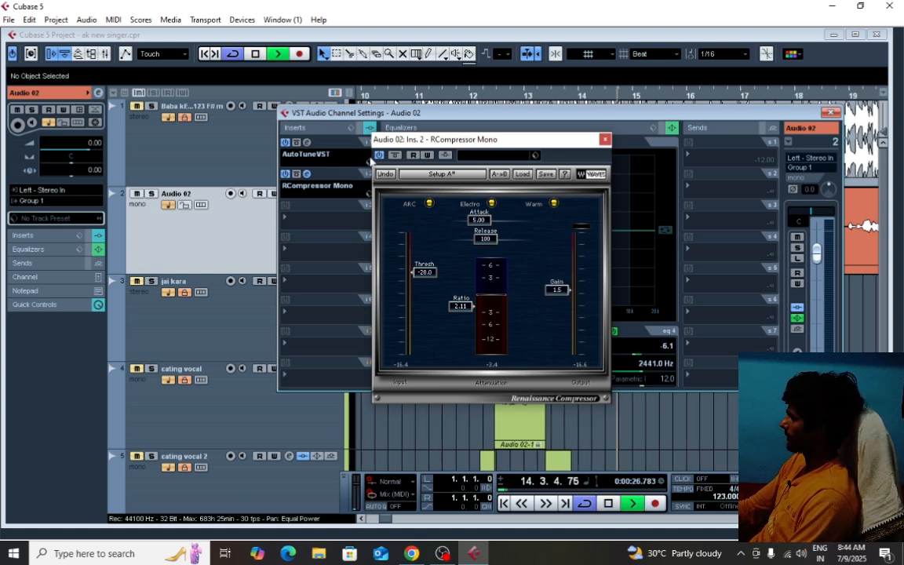
{"action": "left_click", "coordinate": [380, 155]}
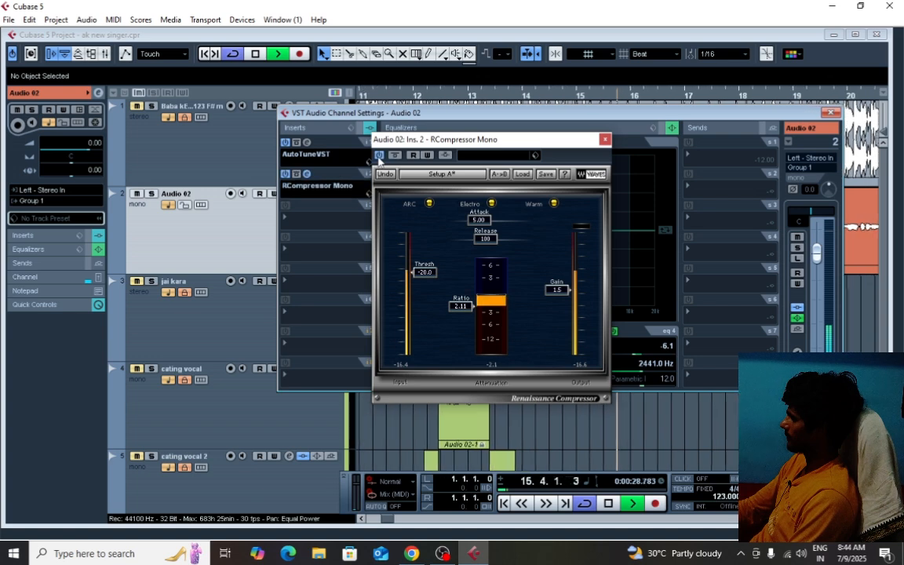
{"action": "left_click", "coordinate": [379, 156]}
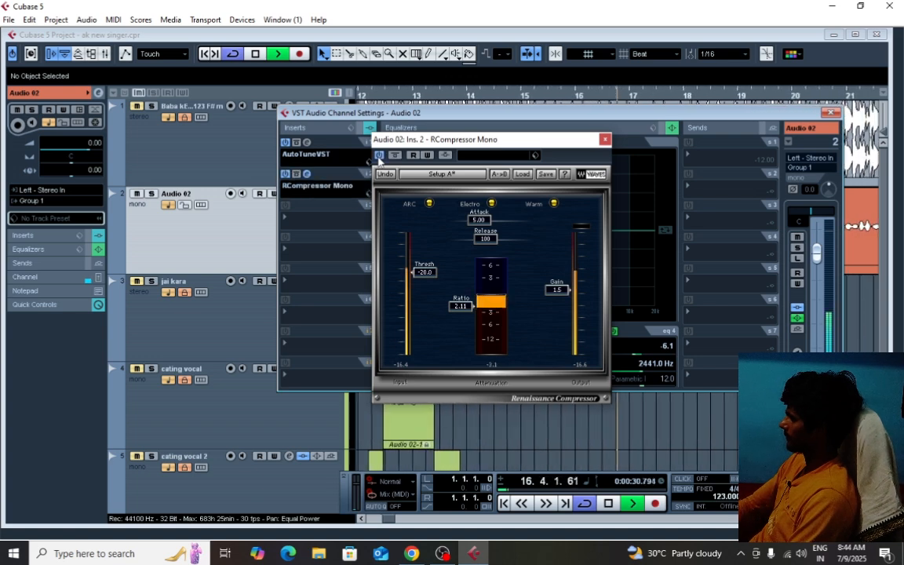
{"action": "left_click", "coordinate": [379, 156]}
{"action": "left_click", "coordinate": [379, 156]}
{"action": "left_click", "coordinate": [379, 156]}
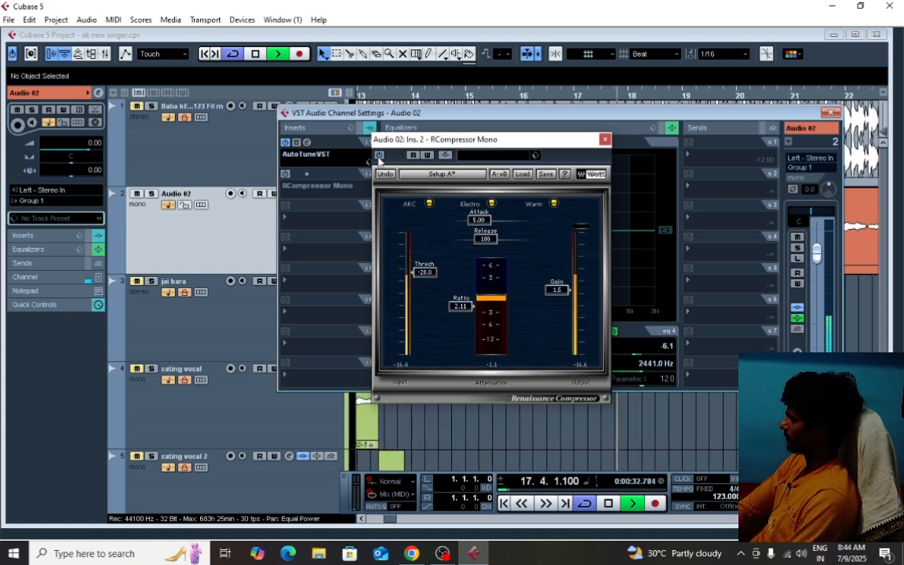
{"action": "left_click", "coordinate": [379, 156]}
{"action": "left_click", "coordinate": [379, 157]}
{"action": "left_click", "coordinate": [379, 156]}
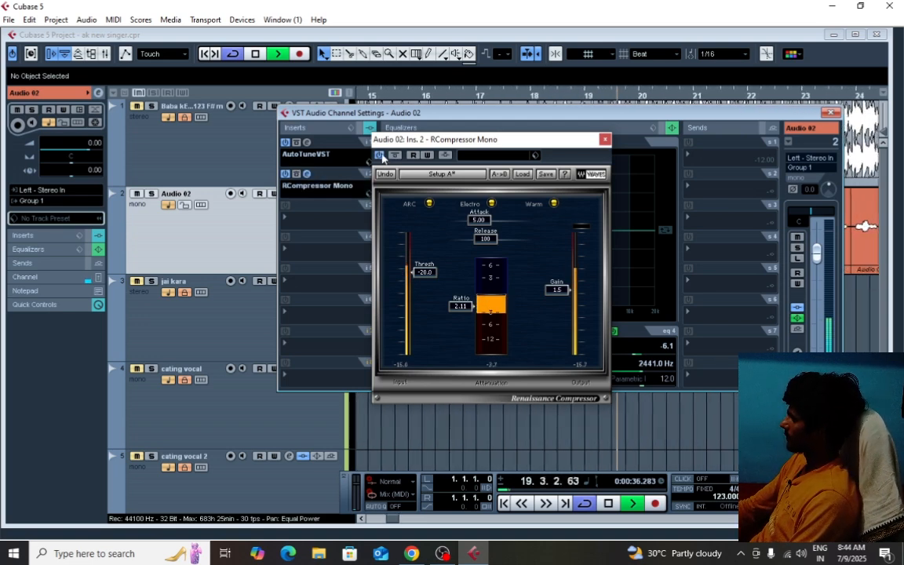
{"action": "left_click", "coordinate": [379, 156]}
{"action": "left_click", "coordinate": [379, 156]}
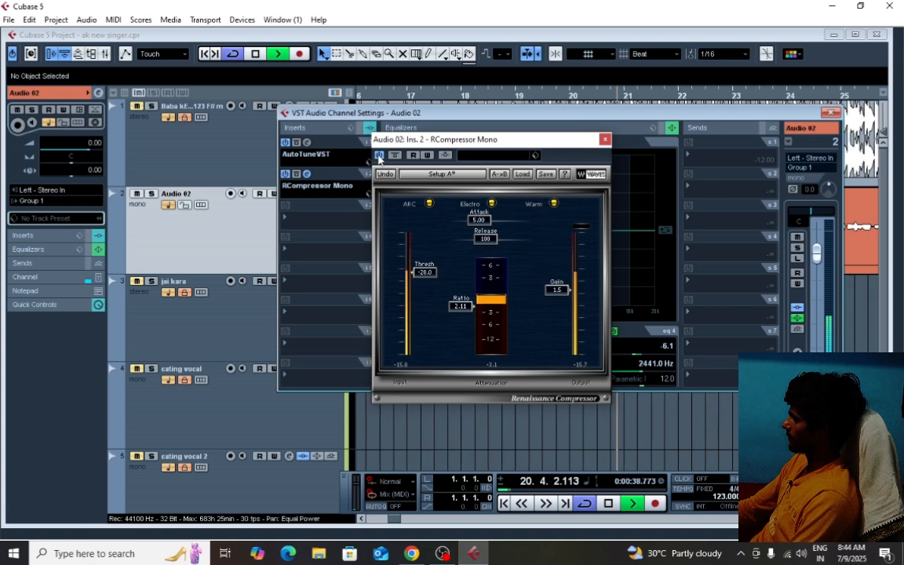
{"action": "left_click", "coordinate": [379, 156]}
{"action": "left_click", "coordinate": [379, 157]}
{"action": "left_click", "coordinate": [379, 156]}
{"action": "left_click", "coordinate": [379, 156]}
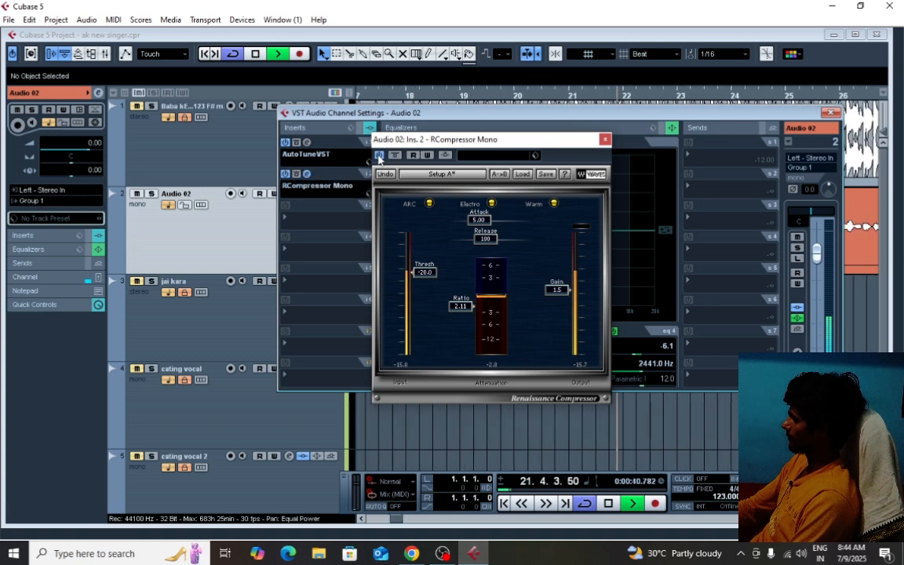
{"action": "left_click", "coordinate": [379, 156]}
{"action": "left_click", "coordinate": [379, 156]}
{"action": "key", "text": "space"}
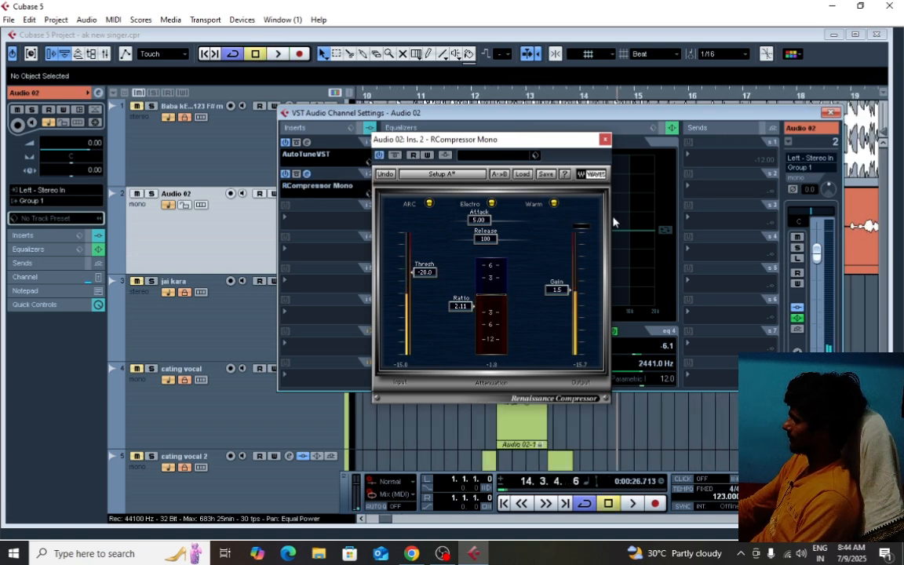
Close the RCompressor window and load the CLA-2A Mono compressor into Audio 02's third insert slot
{"action": "left_click", "coordinate": [605, 140]}
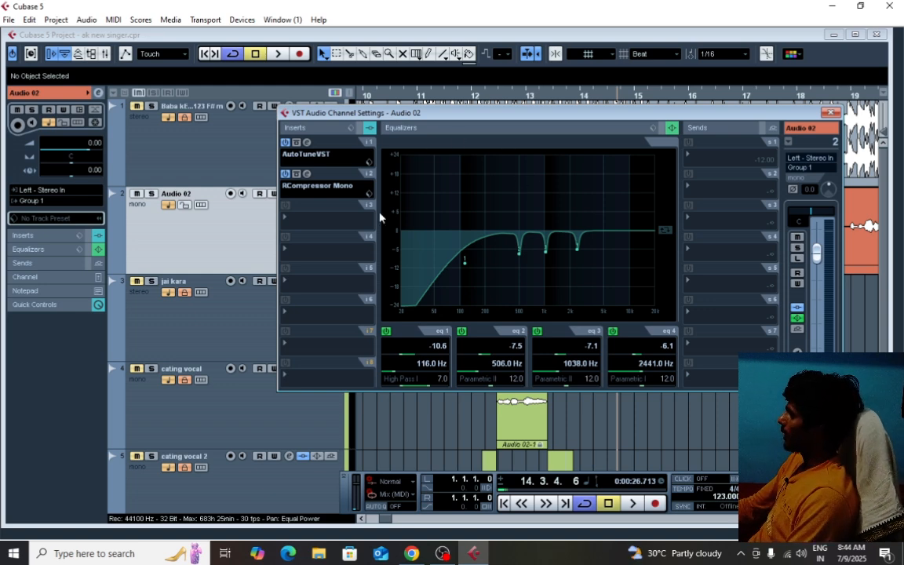
{"action": "left_click", "coordinate": [286, 210]}
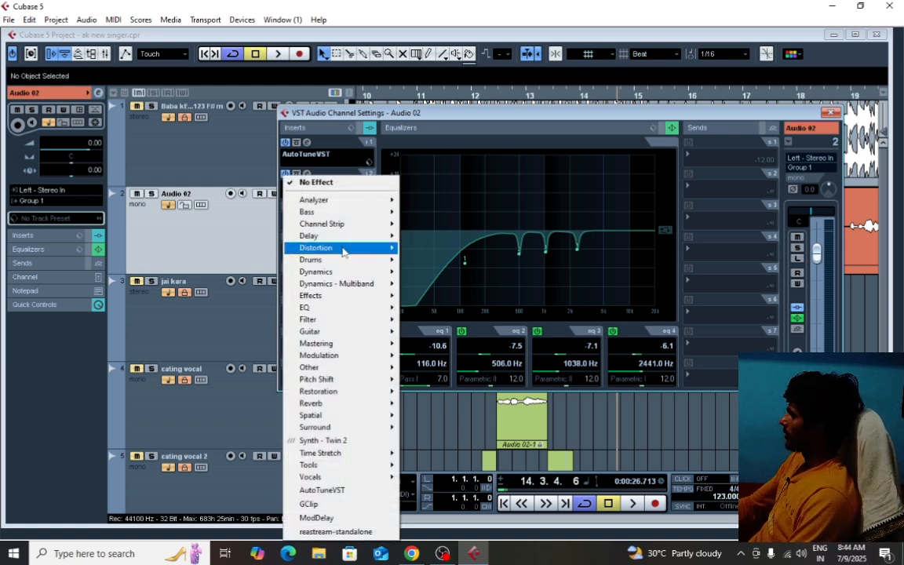
{"action": "mouse_move", "coordinate": [336, 271]}
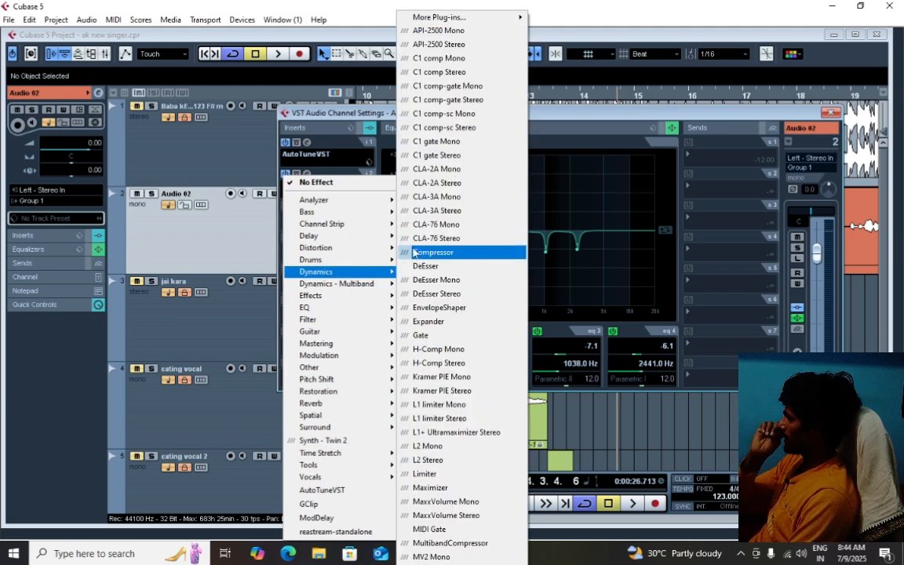
{"action": "left_click", "coordinate": [448, 171]}
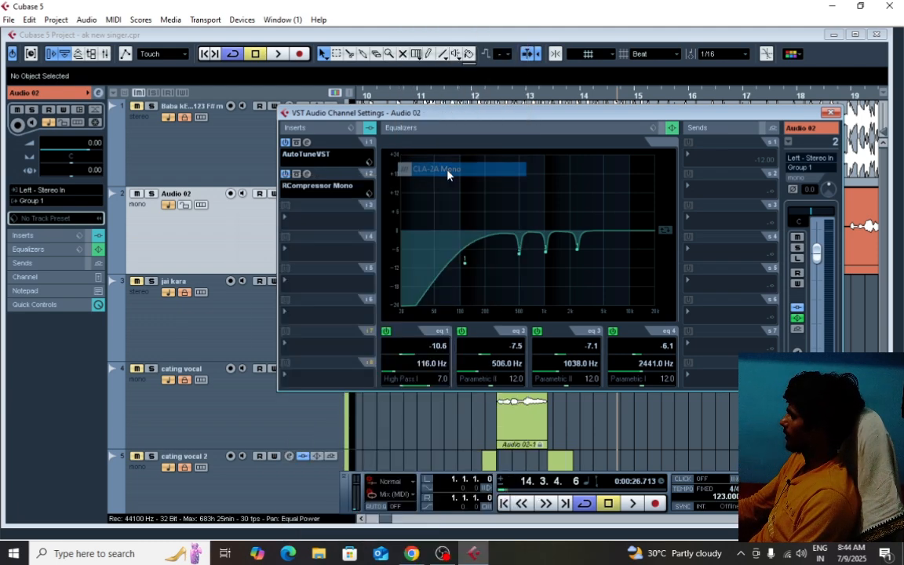
{"action": "left_click_drag", "start_coordinate": [461, 201], "coordinate": [482, 182]}
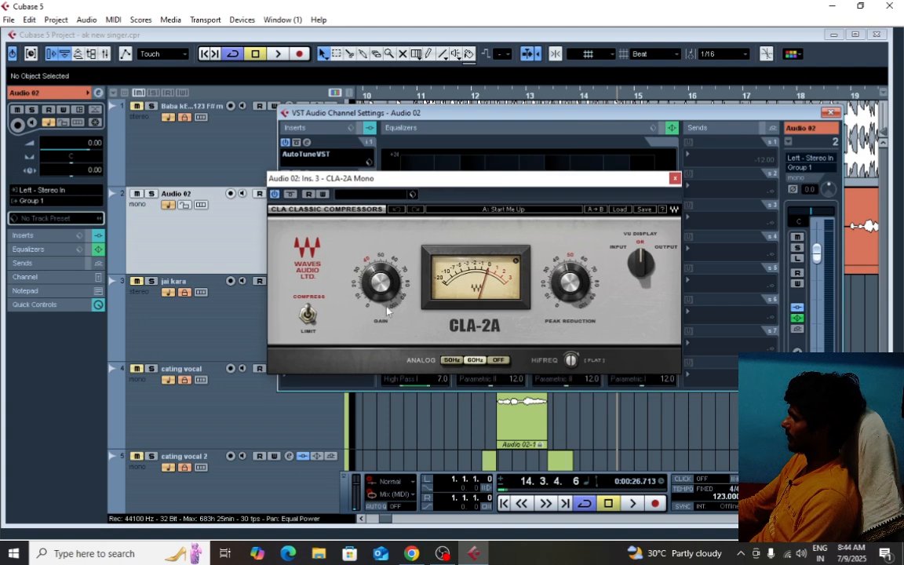
Set the CLA-2A's gain to 28.32 and its peak reduction to 50
{"action": "left_click", "coordinate": [379, 281]}
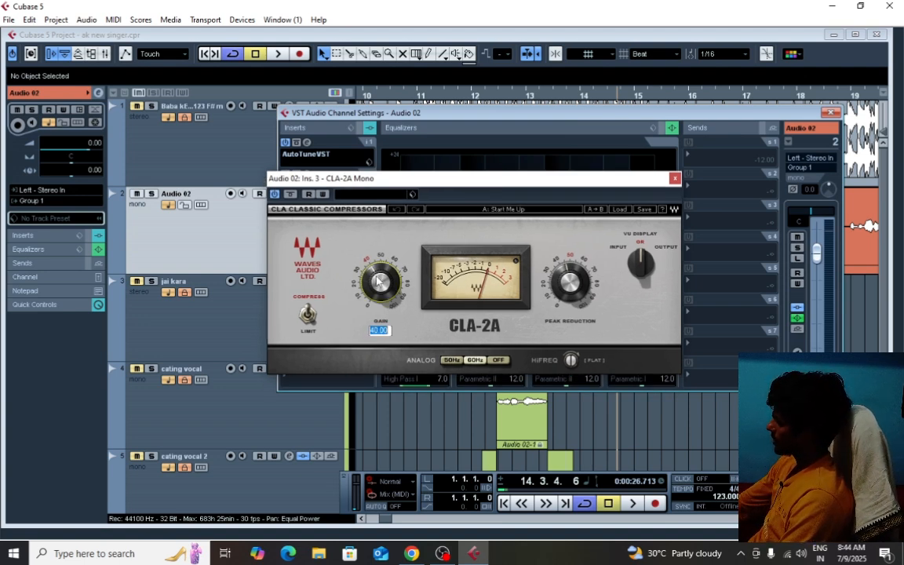
{"action": "type", "text": "2"}
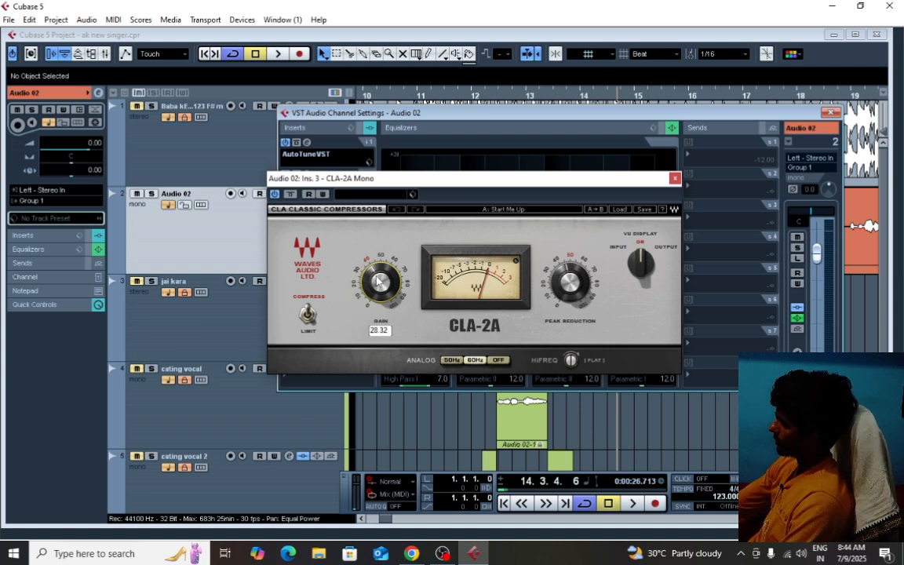
{"action": "type", "text": "8.32"}
{"action": "key", "text": "Return"}
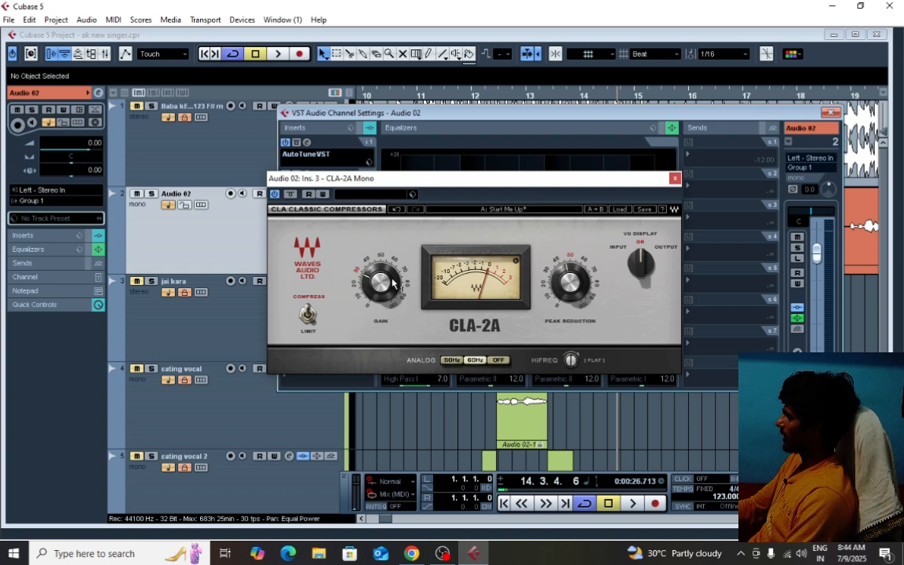
{"action": "mouse_move", "coordinate": [573, 289]}
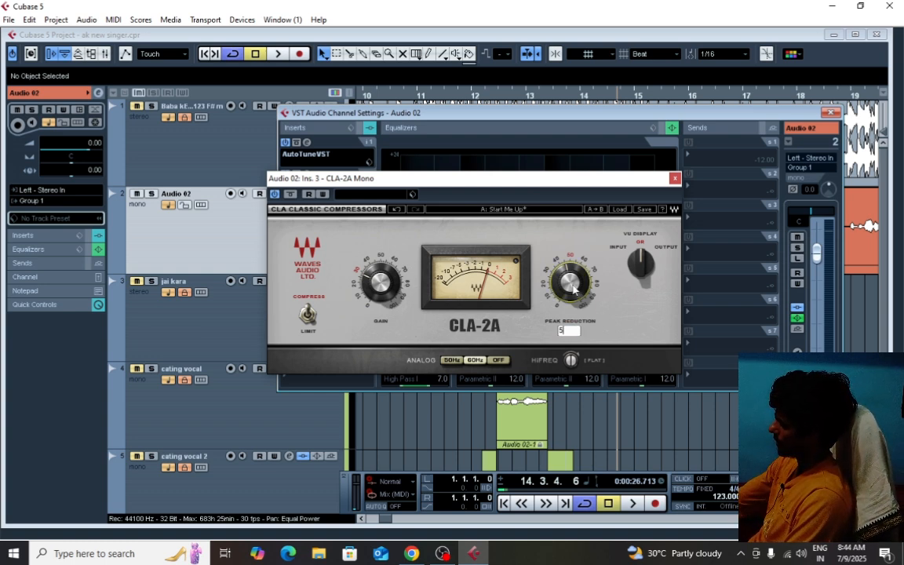
{"action": "type", "text": "50"}
{"action": "key", "text": "Return"}
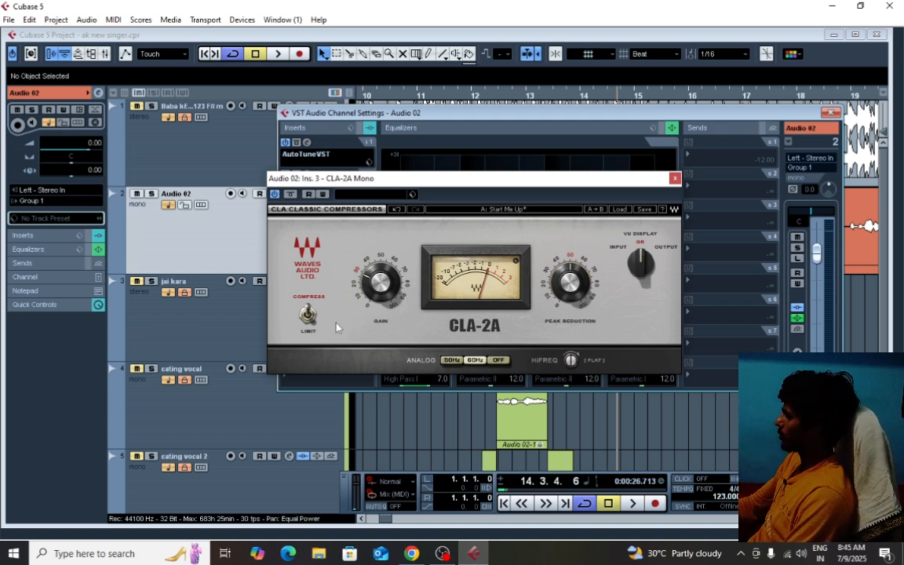
Raise the CLA-2A's gain slightly during playback, audition the vocal with the new setting, and close the compressor
{"action": "key", "text": "space"}
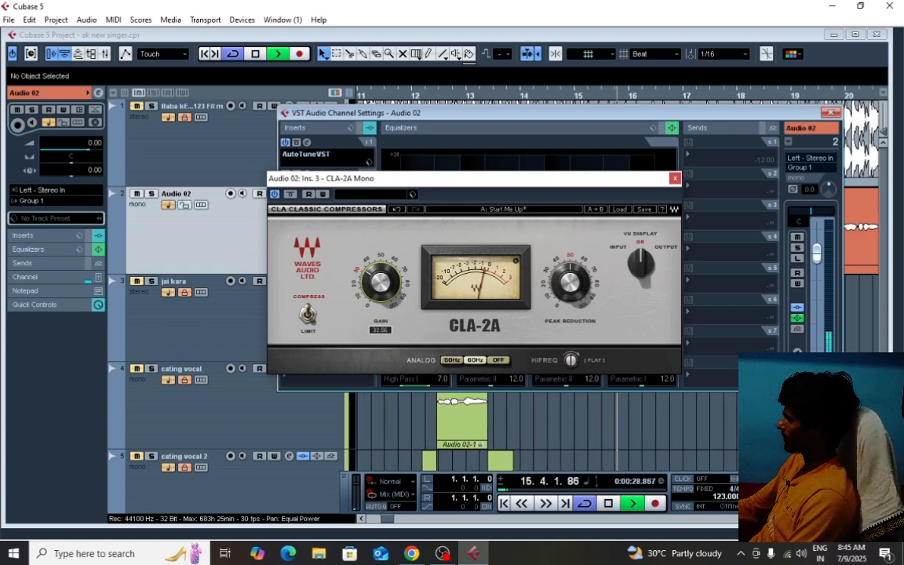
{"action": "left_click_drag", "start_coordinate": [380, 282], "coordinate": [380, 278]}
{"action": "key", "text": "space"}
{"action": "key", "text": "space"}
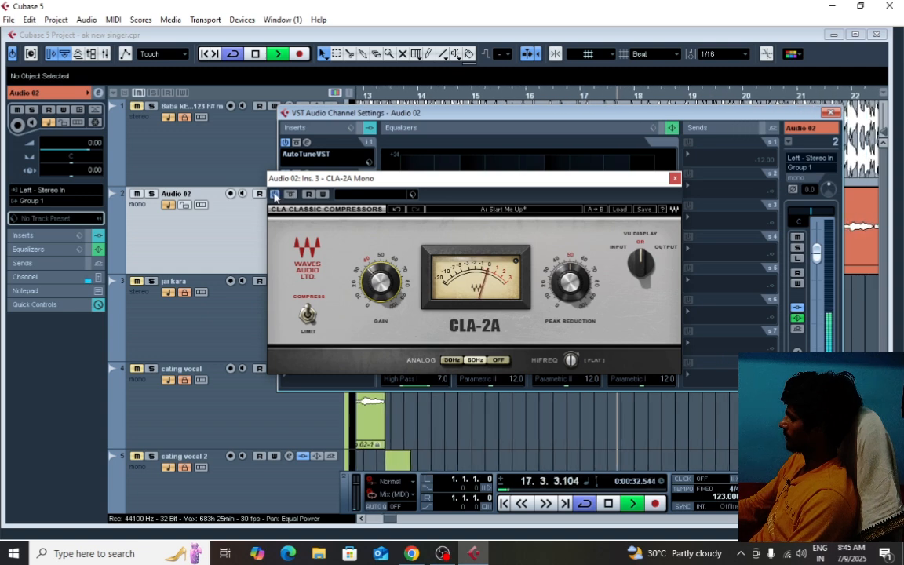
{"action": "key", "text": "space"}
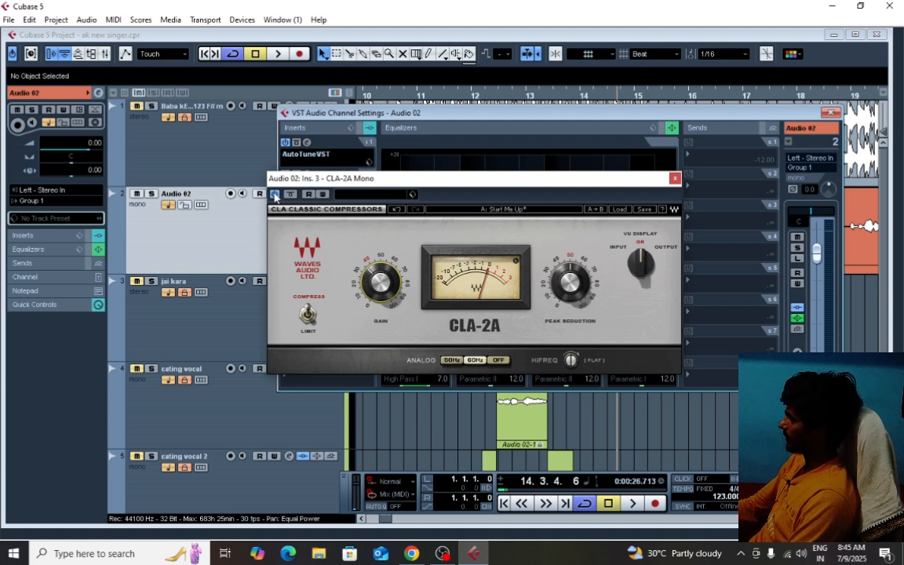
{"action": "key", "text": "space"}
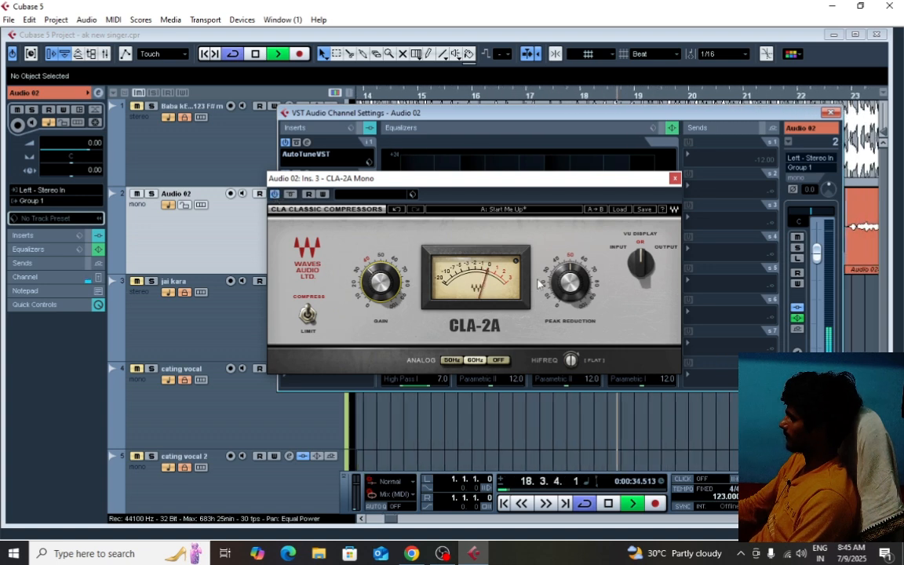
{"action": "key", "text": "space"}
{"action": "left_click", "coordinate": [674, 178]}
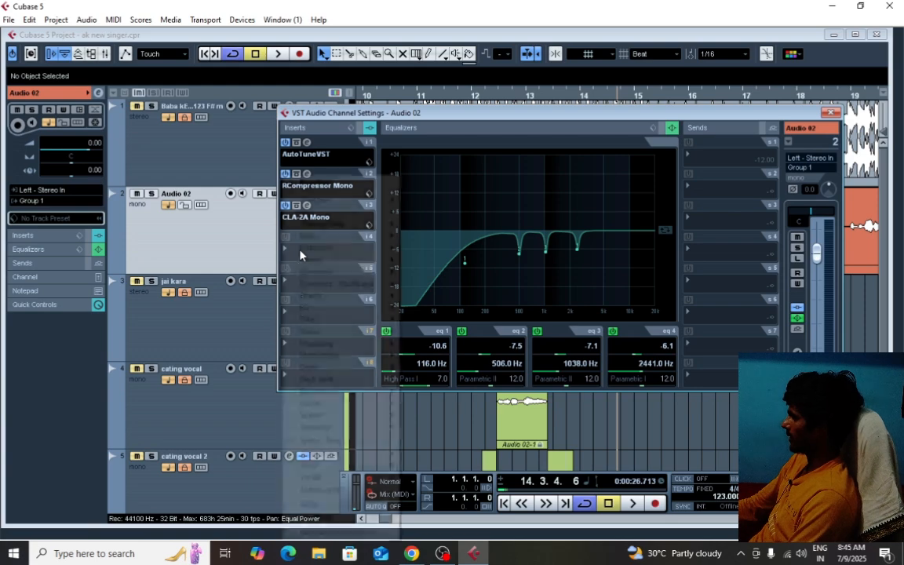
Load the L2 Mono limiter into Audio 02's fourth insert slot
{"action": "left_click", "coordinate": [300, 253]}
{"action": "mouse_move", "coordinate": [315, 272]}
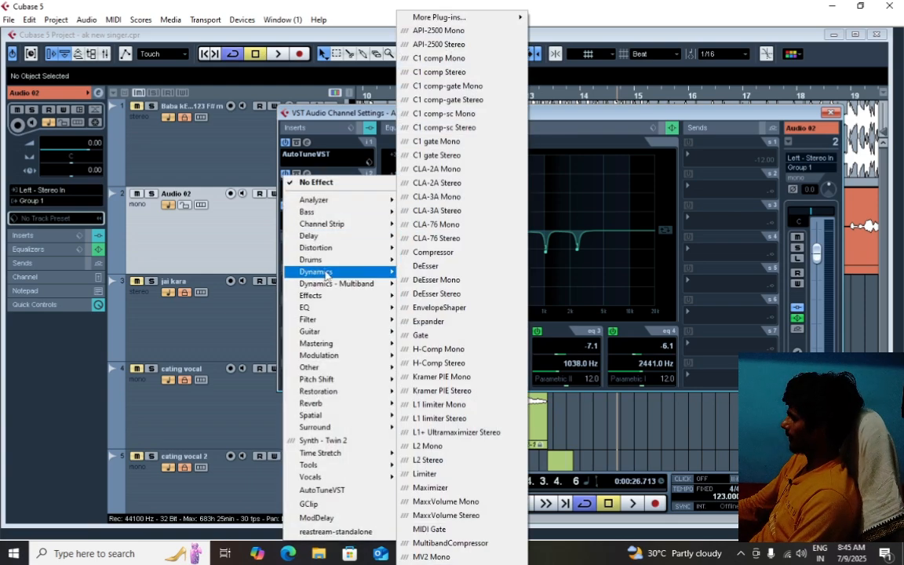
{"action": "mouse_move", "coordinate": [443, 23]}
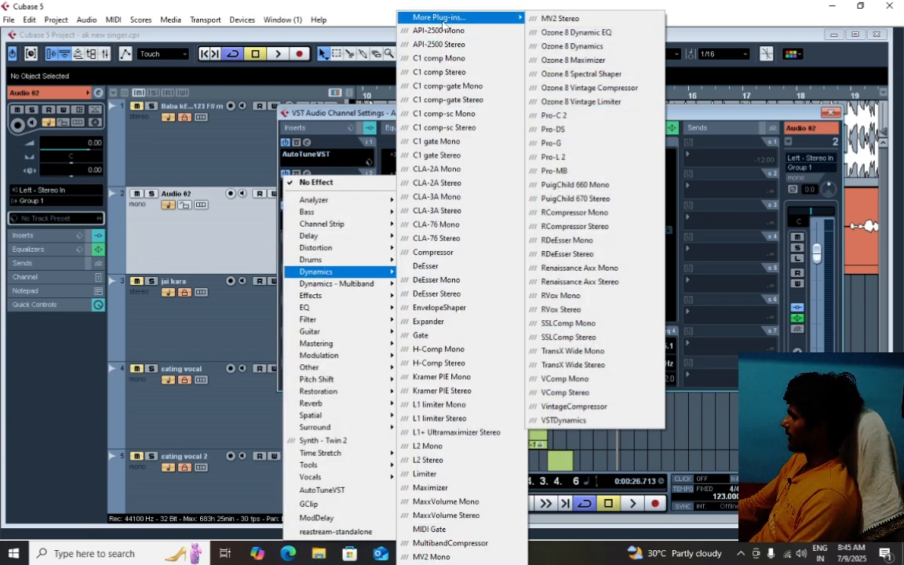
{"action": "left_click", "coordinate": [430, 446]}
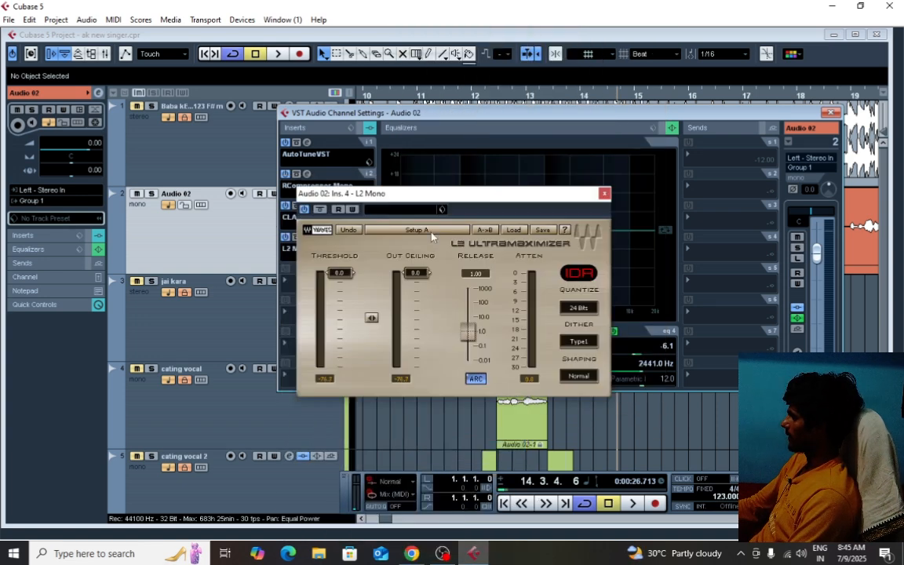
Switch off the L2's ARC and set its release to 100
{"action": "left_click", "coordinate": [475, 380]}
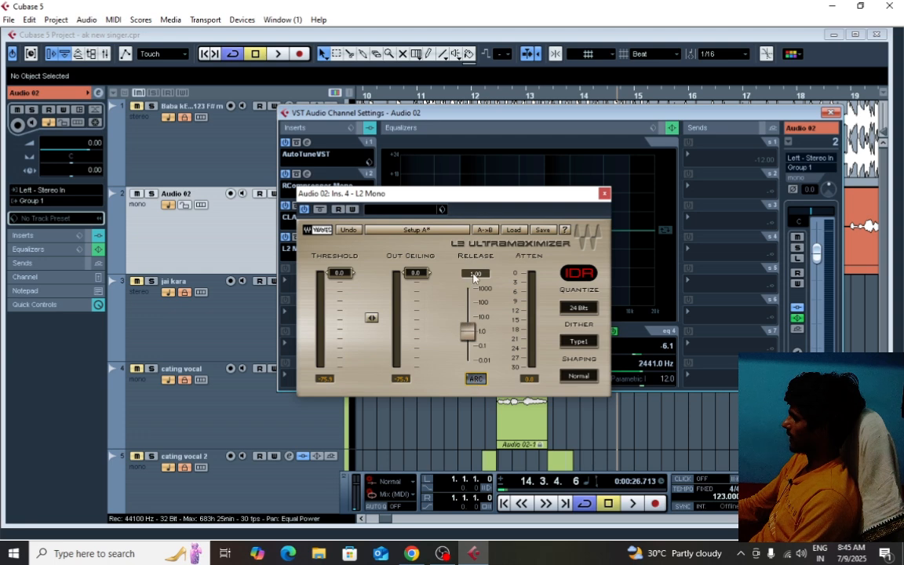
{"action": "double_click", "coordinate": [474, 275]}
{"action": "type", "text": "1"}
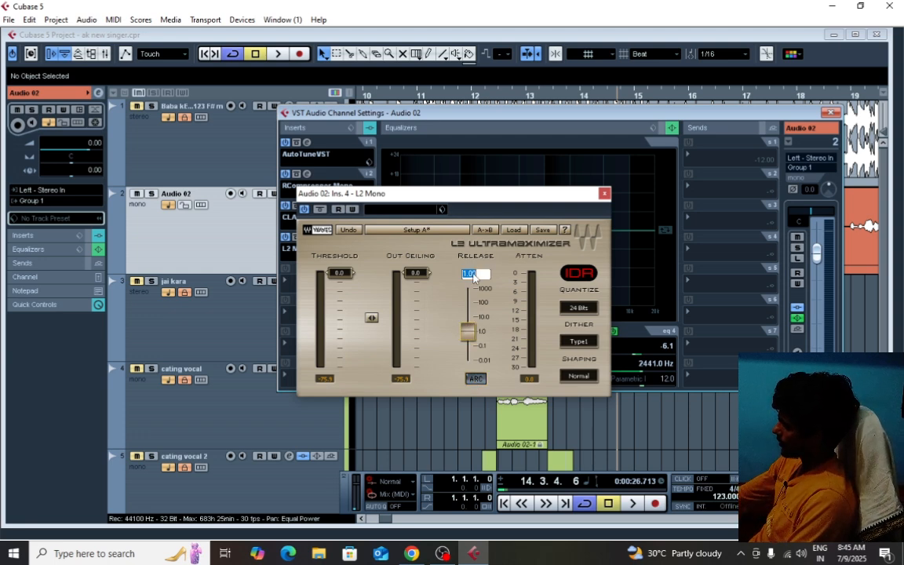
{"action": "type", "text": "00"}
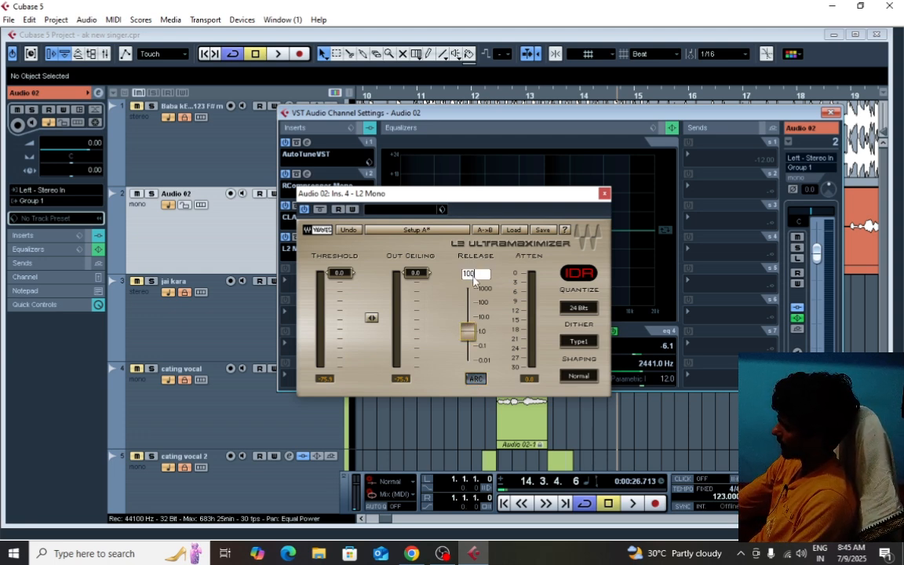
{"action": "key", "text": "Return"}
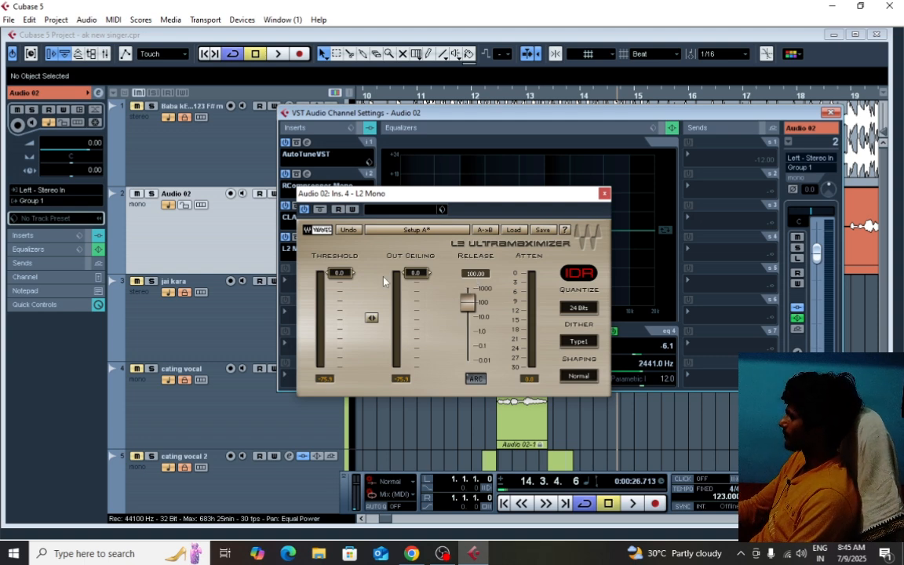
Lower the L2's linked threshold and out ceiling to -17.7 while playing back the vocal
{"action": "key", "text": "space"}
{"action": "left_click_drag", "start_coordinate": [372, 317], "coordinate": [372, 408]}
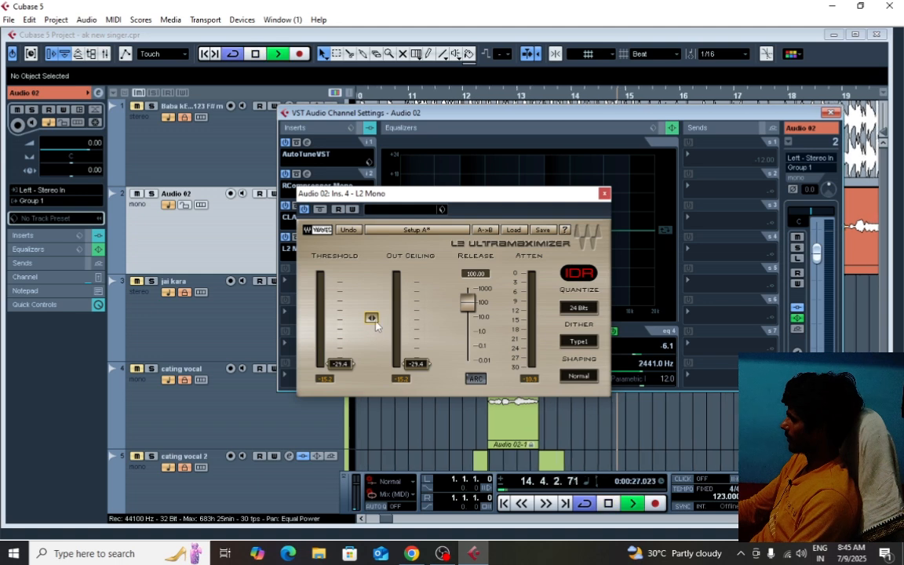
{"action": "left_click_drag", "start_coordinate": [372, 324], "coordinate": [372, 306]}
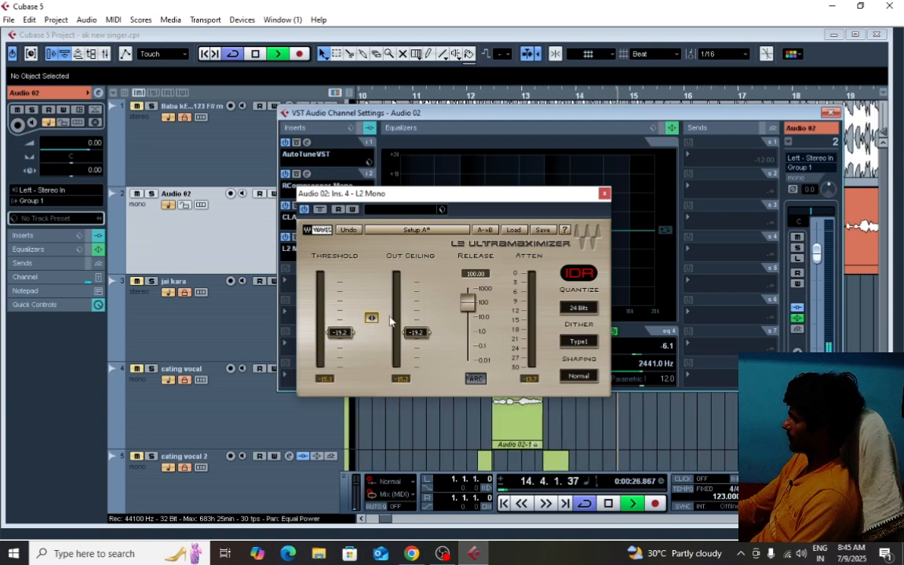
{"action": "left_click_drag", "start_coordinate": [372, 320], "coordinate": [372, 316]}
{"action": "key", "text": "KP_Subtract"}
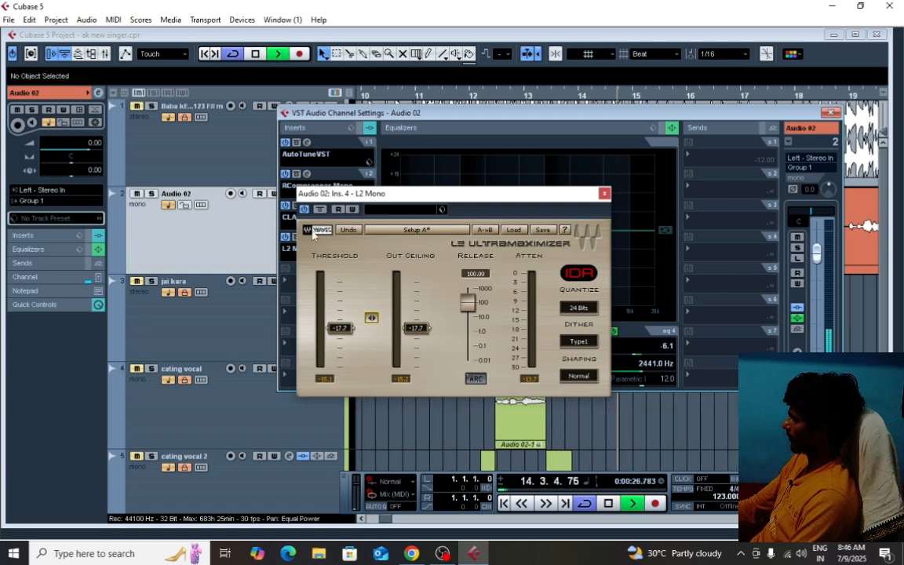
Compare the vocal with the L2 bypassed and active, replay the passage several times, and close the limiter
{"action": "left_click", "coordinate": [305, 209]}
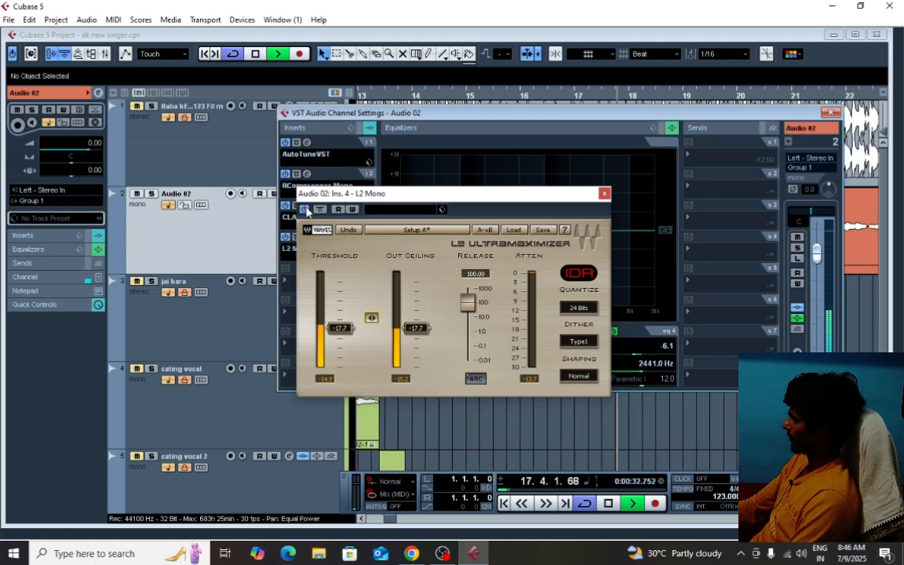
{"action": "left_click", "coordinate": [306, 210]}
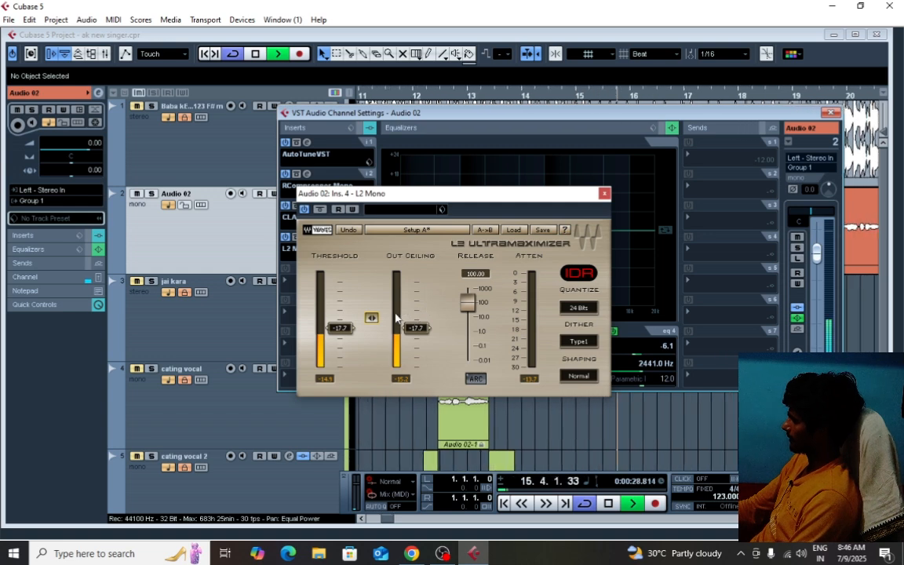
{"action": "key", "text": "space"}
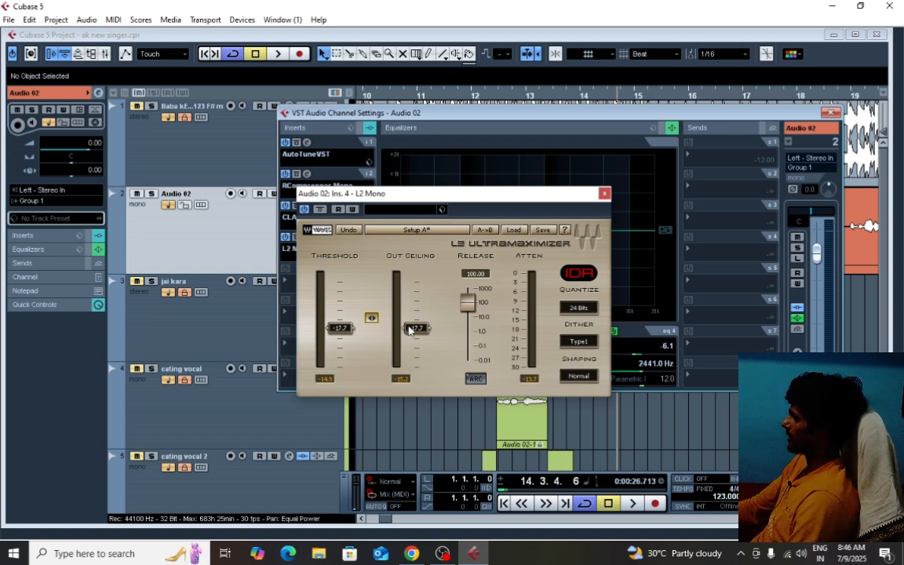
{"action": "key", "text": "space"}
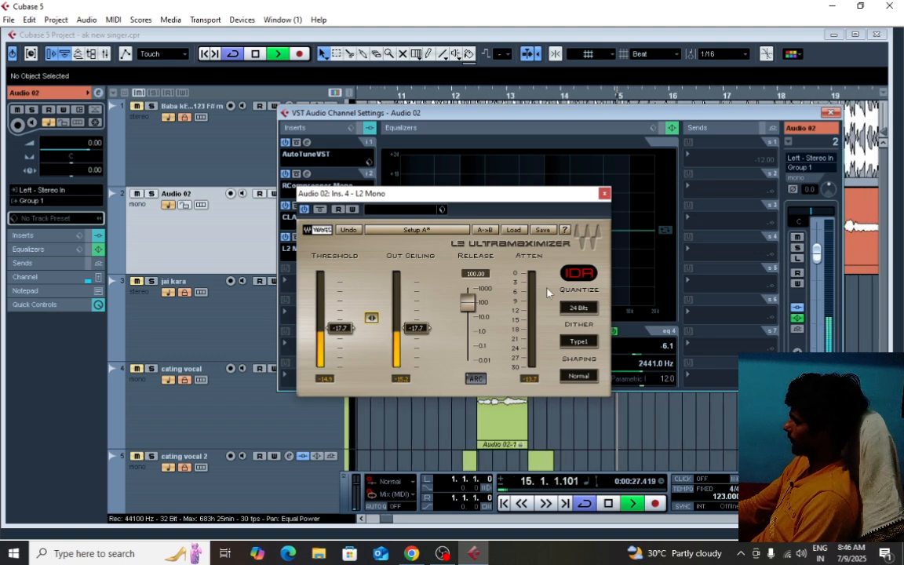
{"action": "key", "text": "space"}
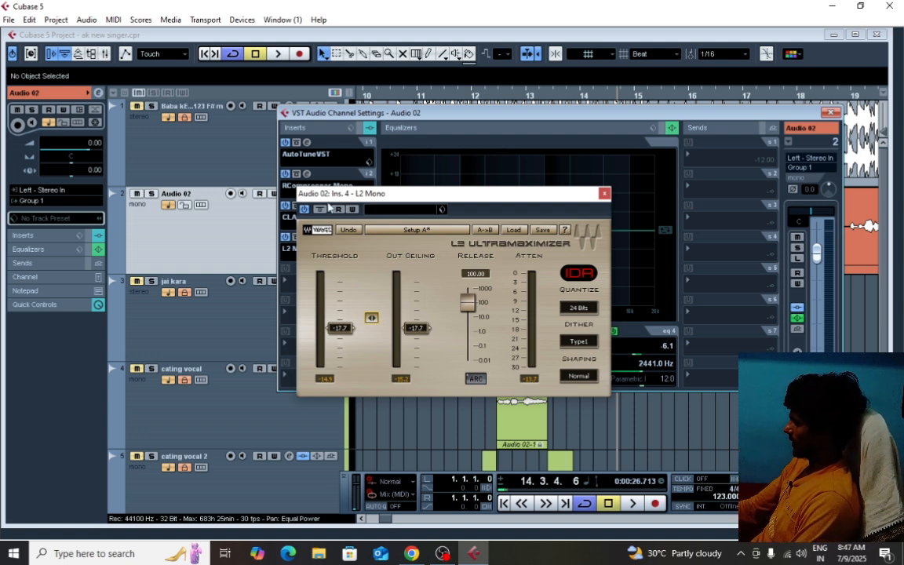
{"action": "key", "text": "space"}
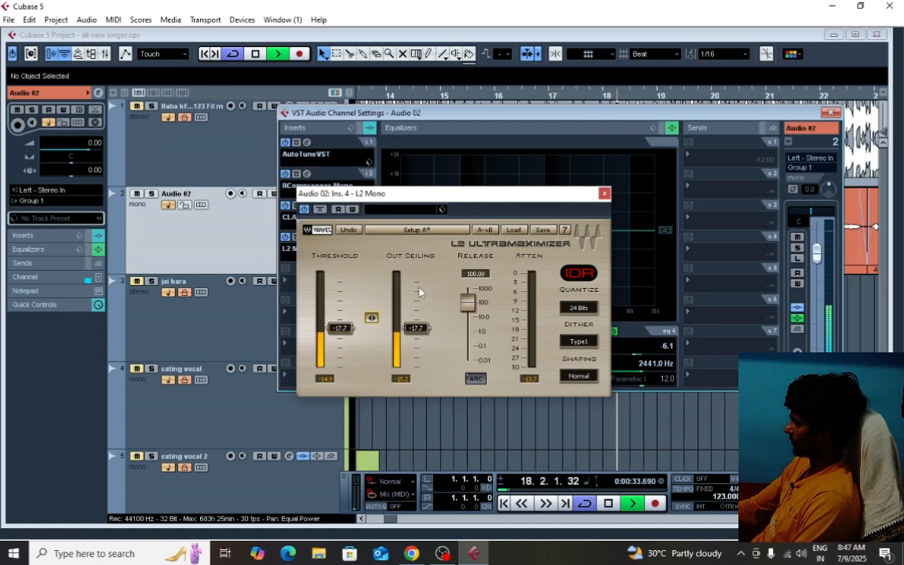
{"action": "key", "text": "space"}
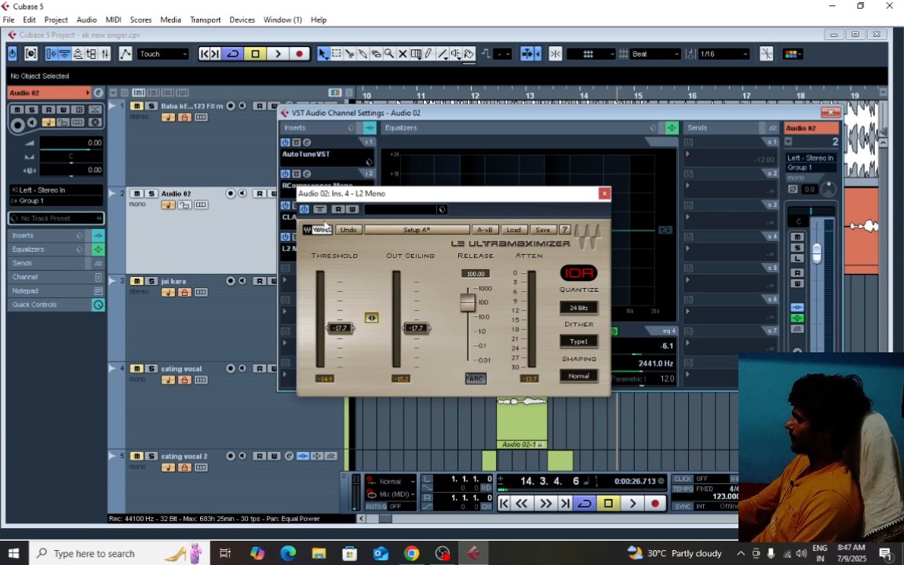
{"action": "left_click", "coordinate": [604, 193]}
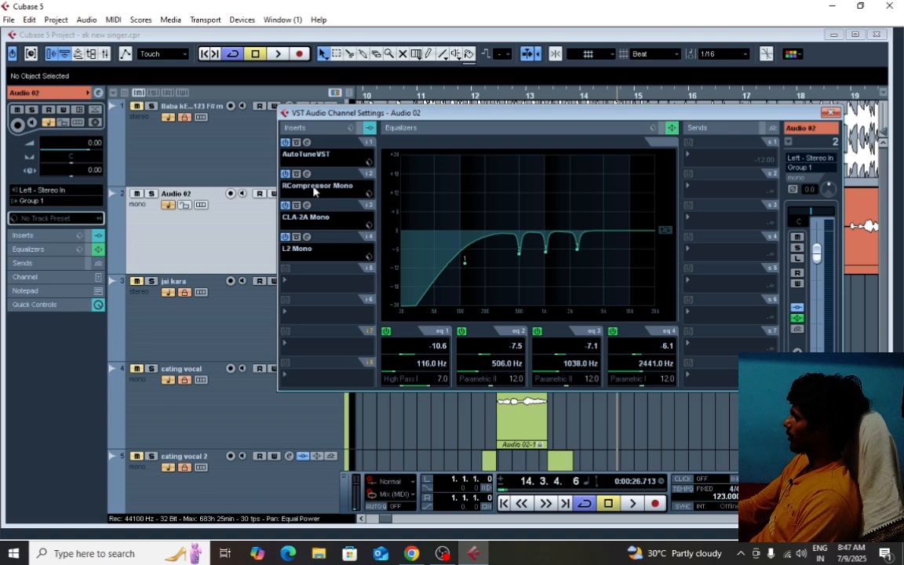
{"action": "left_click", "coordinate": [300, 287]}
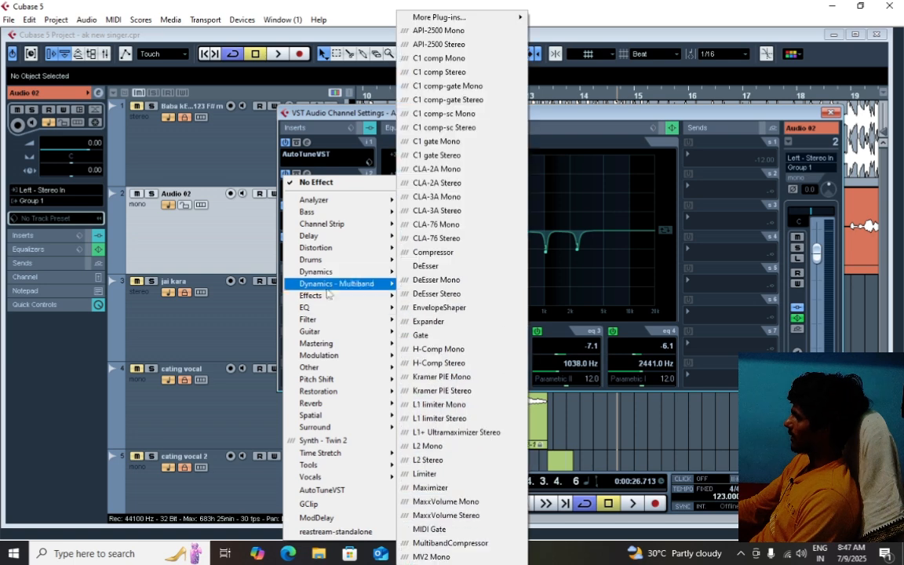
{"action": "mouse_move", "coordinate": [329, 370]}
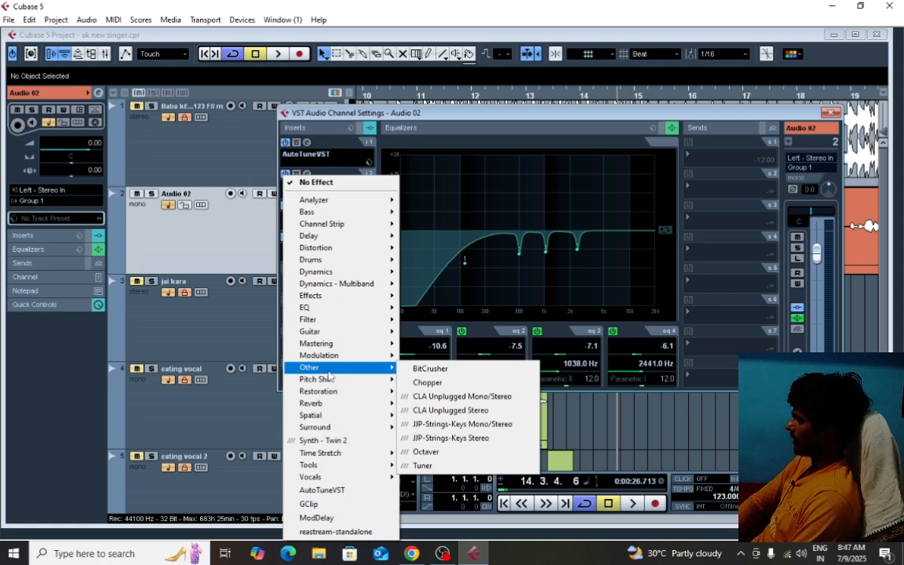
{"action": "mouse_move", "coordinate": [318, 272]}
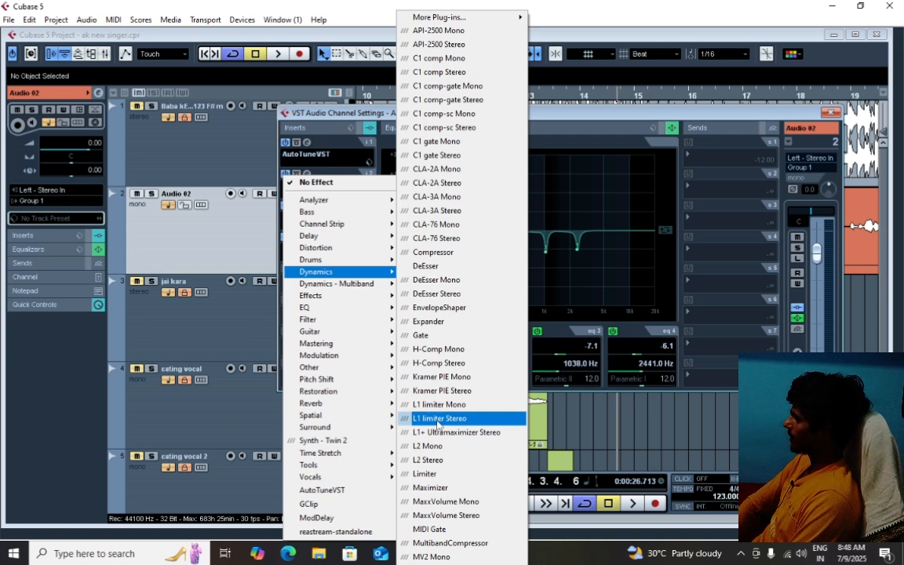
{"action": "left_click", "coordinate": [446, 558]}
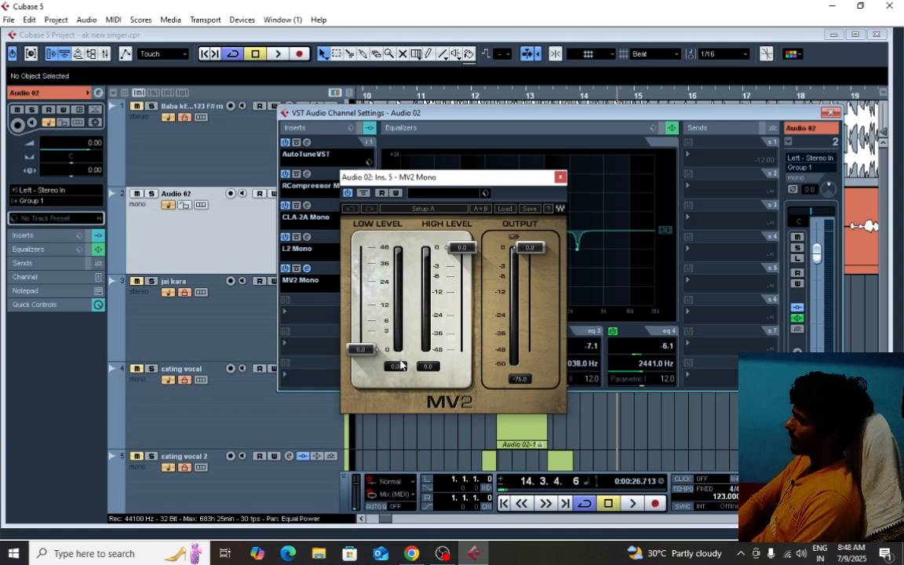
{"action": "left_click", "coordinate": [559, 179]}
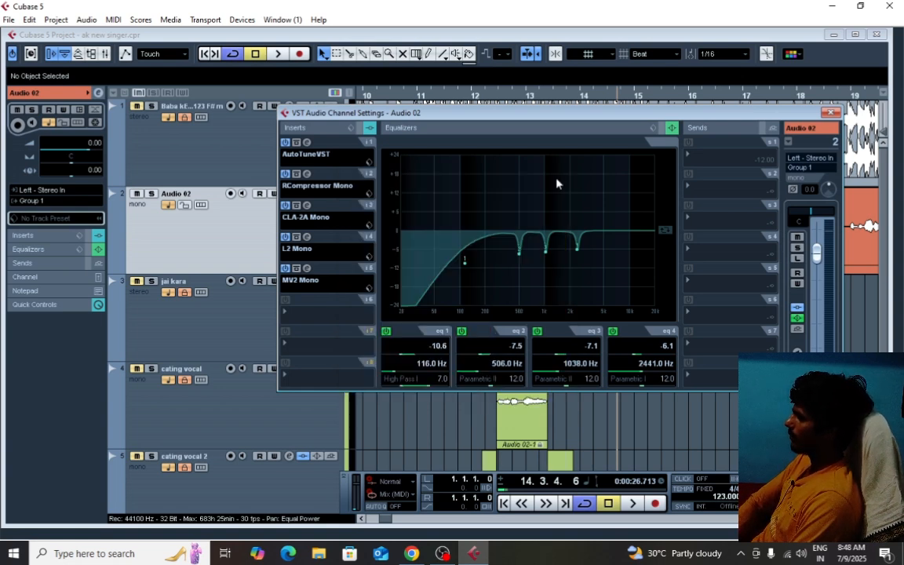
{"action": "left_click", "coordinate": [302, 287]}
{"action": "left_click", "coordinate": [295, 164]}
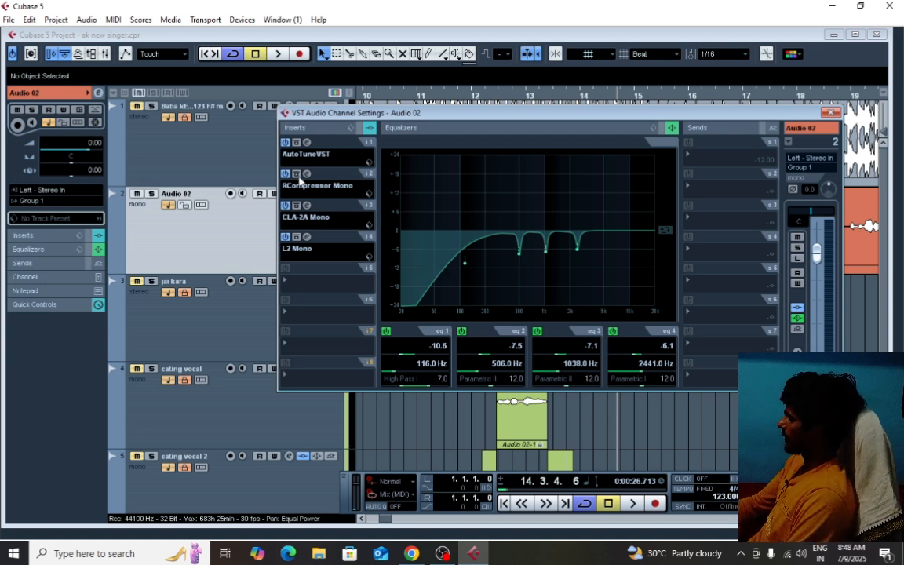
{"action": "left_click", "coordinate": [296, 279]}
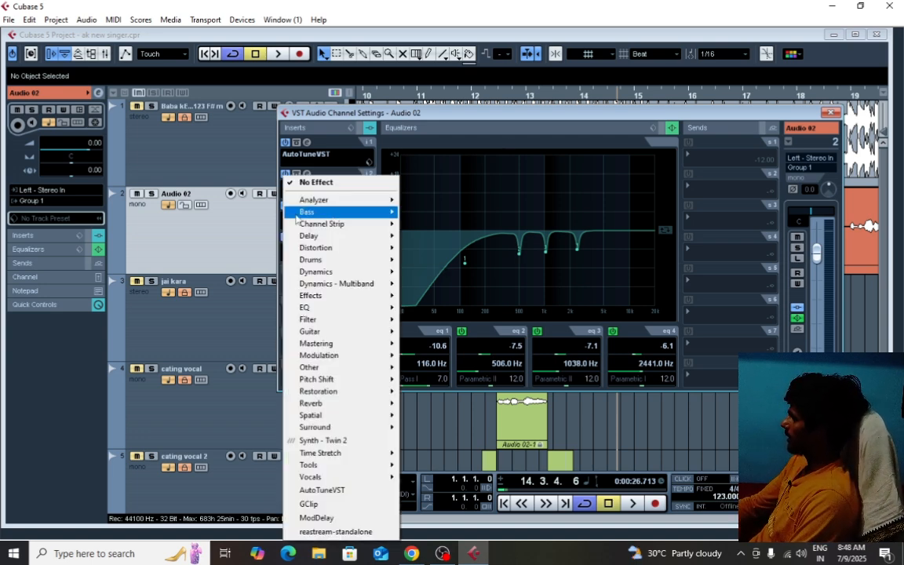
{"action": "mouse_move", "coordinate": [329, 275]}
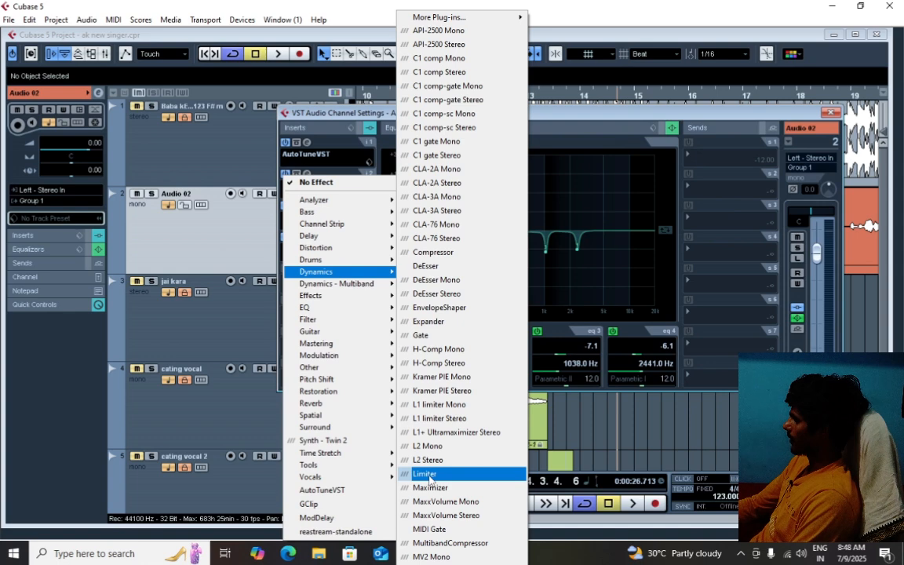
{"action": "left_click", "coordinate": [428, 476]}
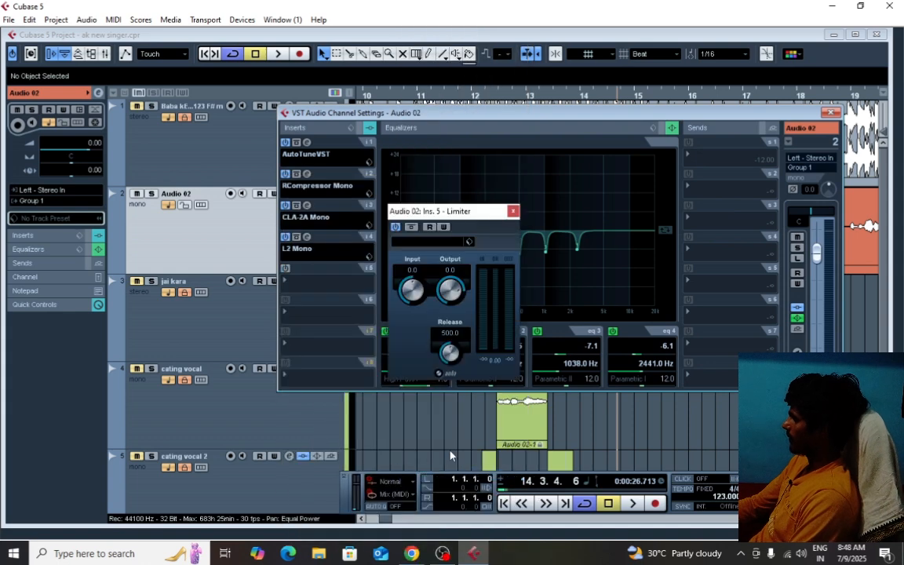
{"action": "left_click", "coordinate": [513, 211]}
{"action": "left_click", "coordinate": [302, 281]}
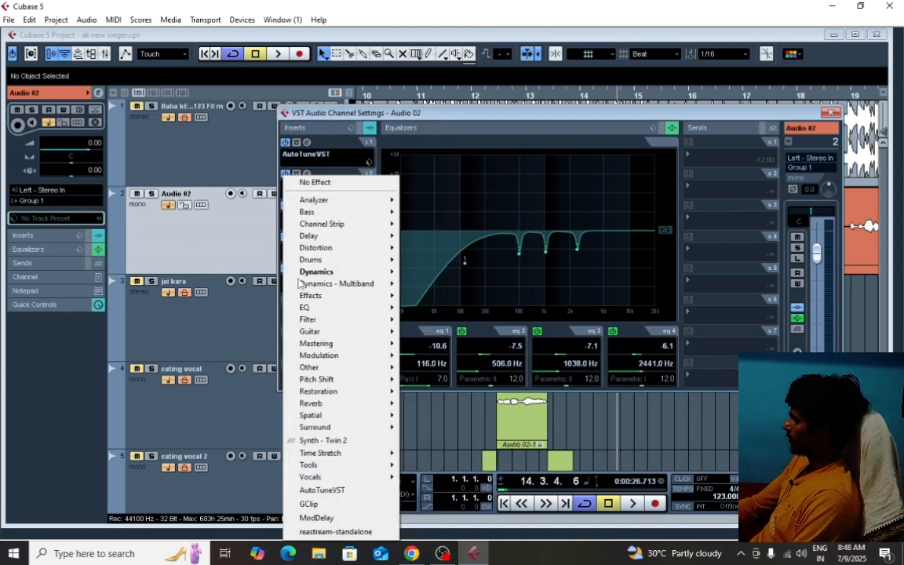
{"action": "left_click", "coordinate": [315, 181]}
Load the L1 limiter Mono into Audio 02's fifth insert slot and set its release to 100
{"action": "left_click", "coordinate": [287, 282]}
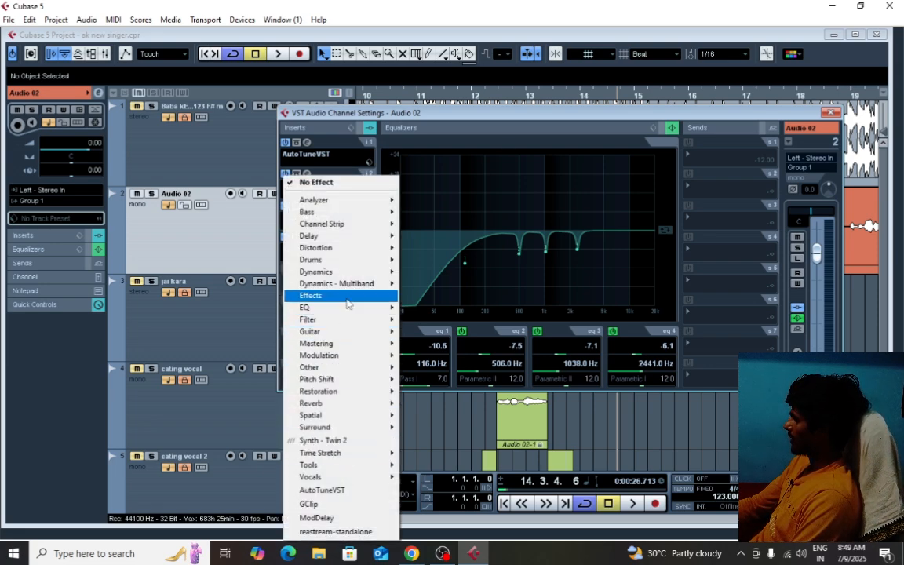
{"action": "mouse_move", "coordinate": [369, 272]}
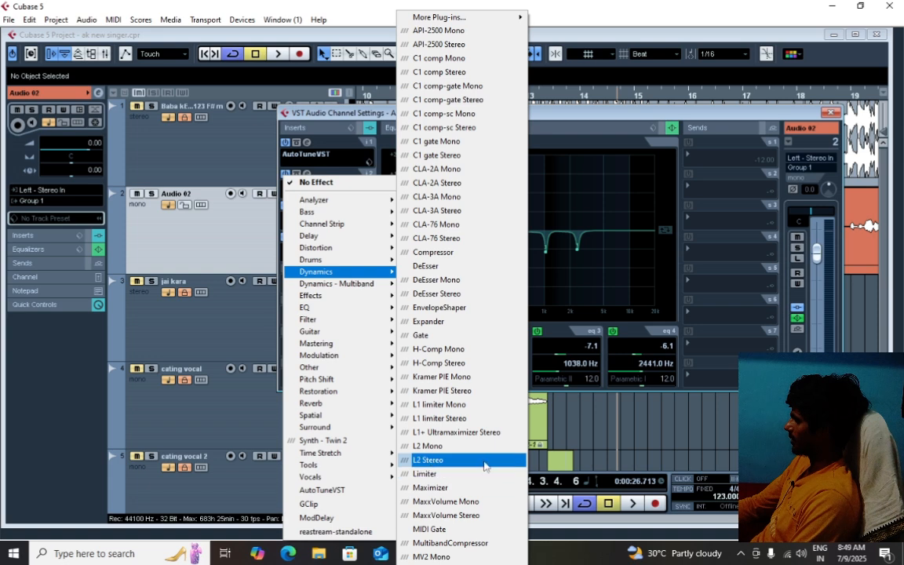
{"action": "left_click", "coordinate": [445, 405]}
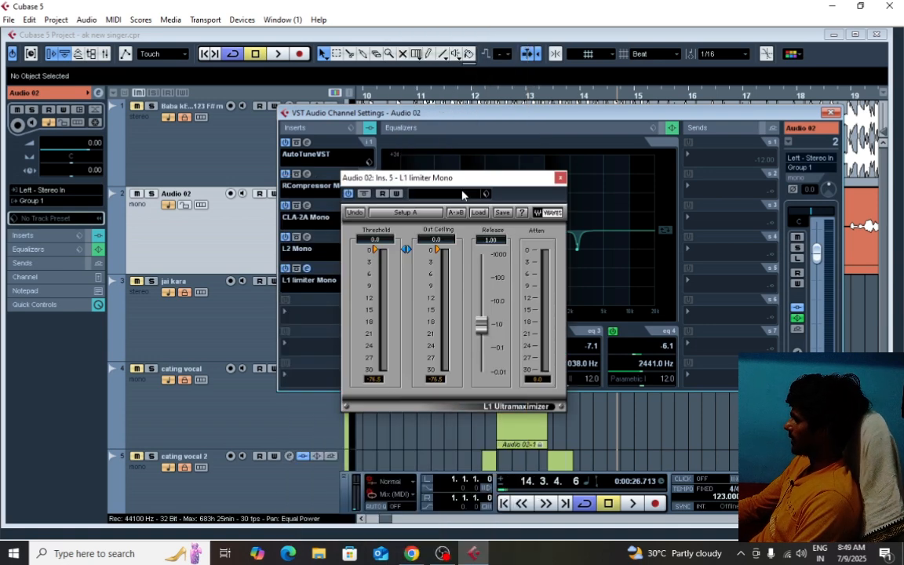
{"action": "left_click_drag", "start_coordinate": [408, 178], "coordinate": [425, 154]}
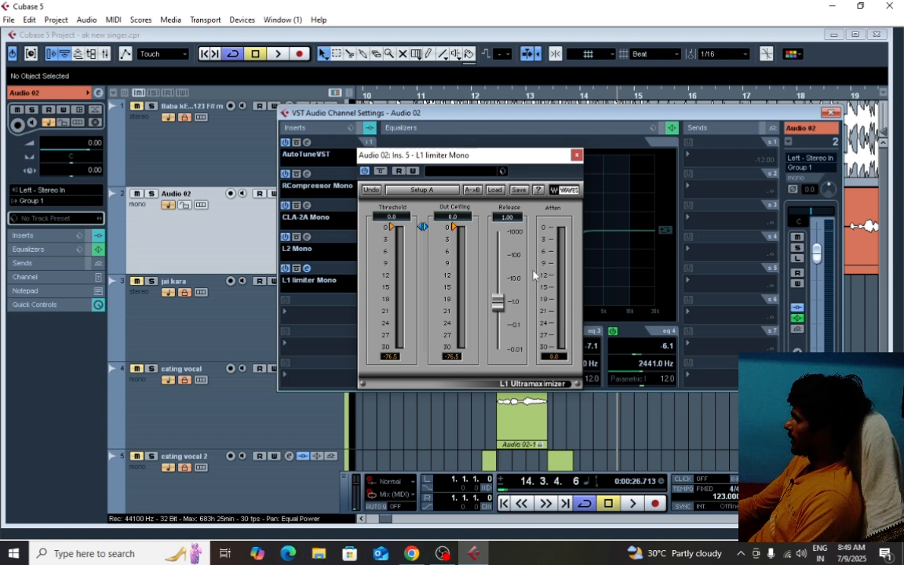
{"action": "left_click", "coordinate": [507, 218]}
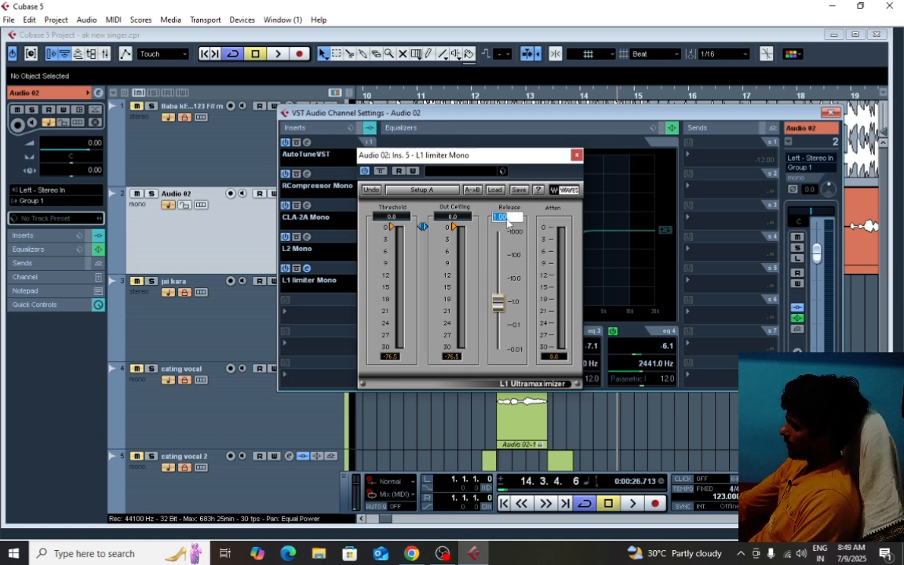
{"action": "left_click", "coordinate": [507, 219]}
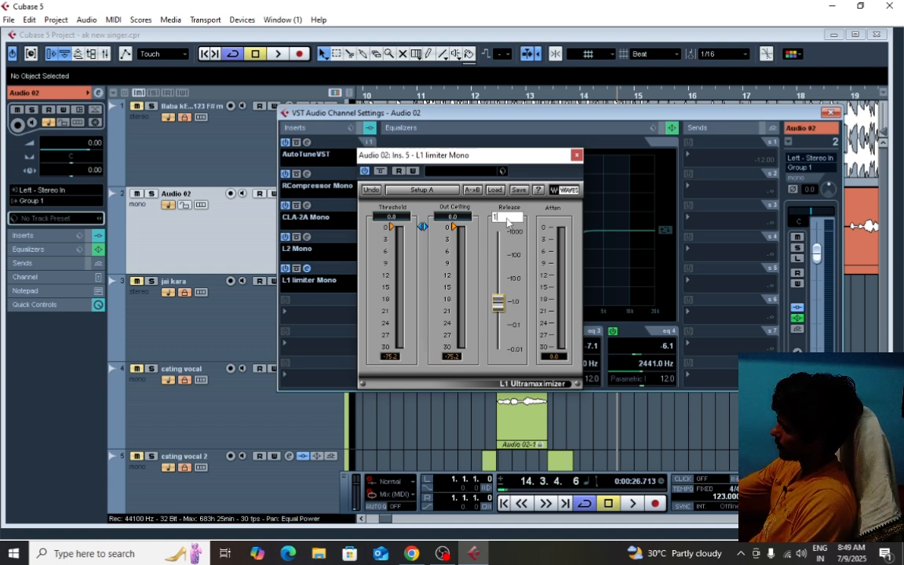
{"action": "key", "text": "Return"}
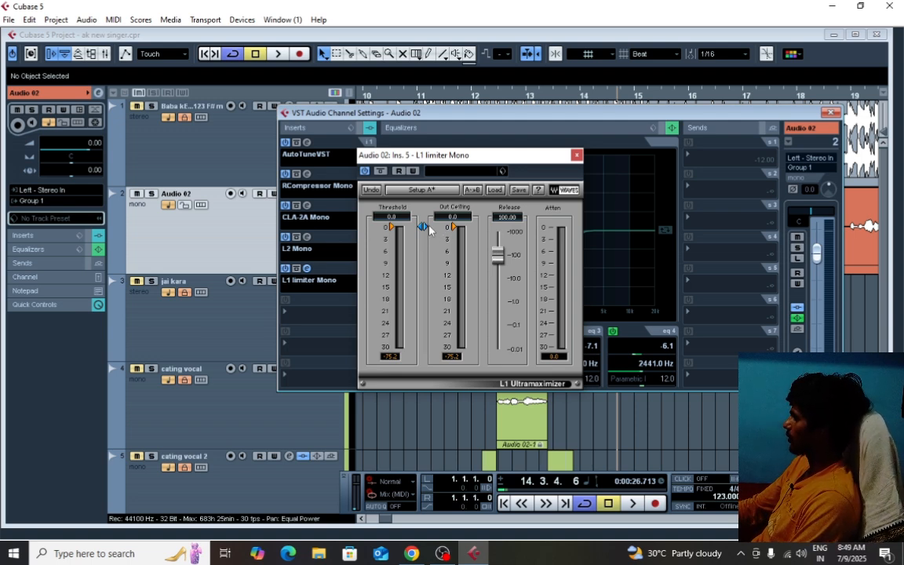
Lower the L1 limiter's linked threshold and out ceiling to -18.7 while playing back the vocal
{"action": "key", "text": "space"}
{"action": "left_click_drag", "start_coordinate": [424, 227], "coordinate": [424, 302]}
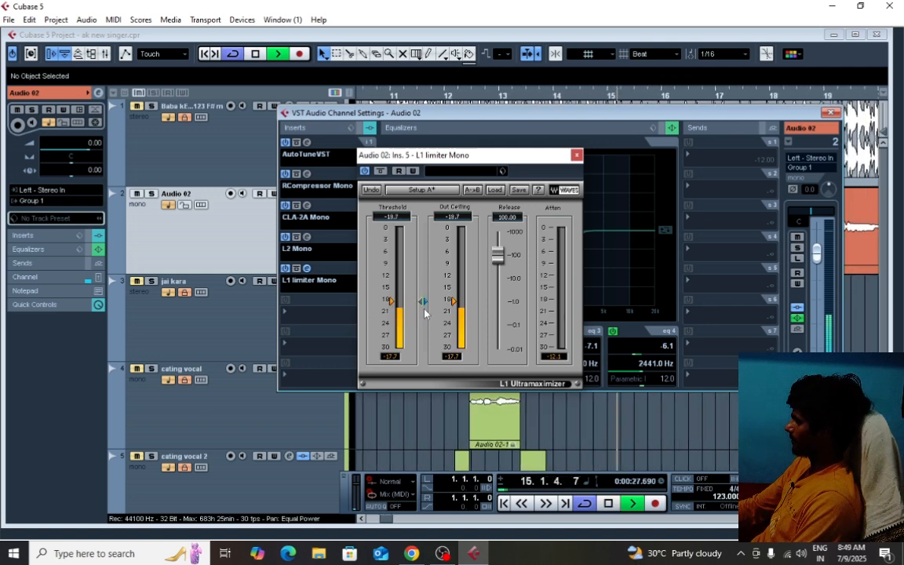
{"action": "key", "text": "space"}
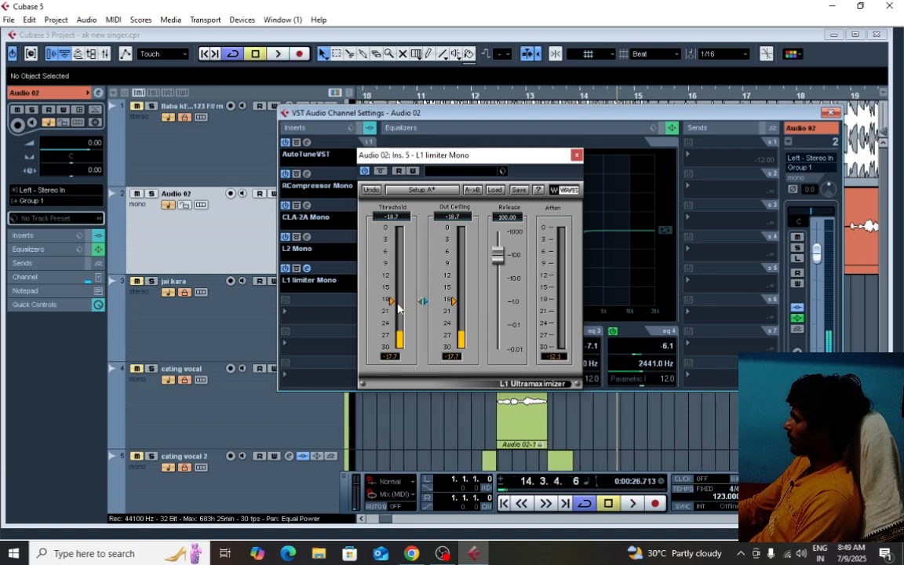
Play the vocal and compare it with the L1 limiter bypassed and active
{"action": "key", "text": "space"}
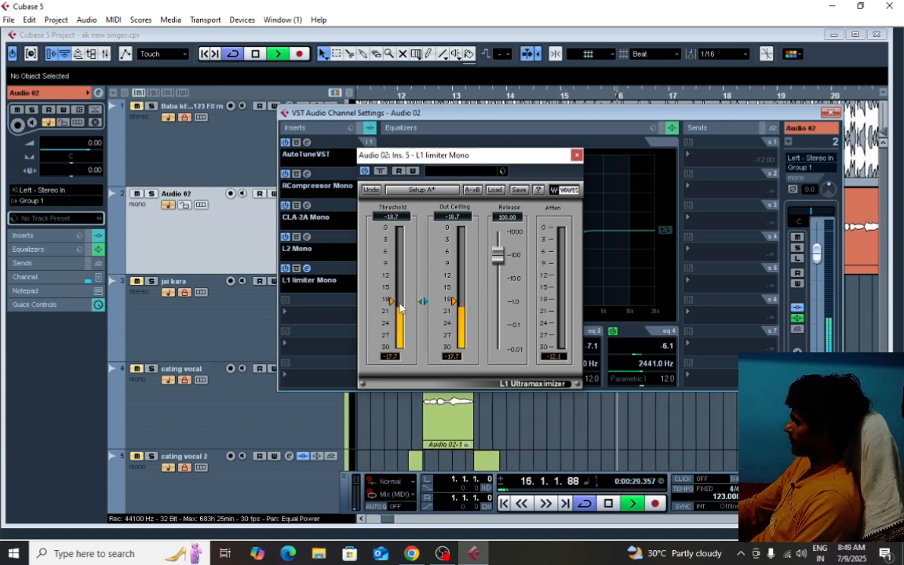
{"action": "left_click", "coordinate": [365, 172]}
{"action": "left_click", "coordinate": [365, 171]}
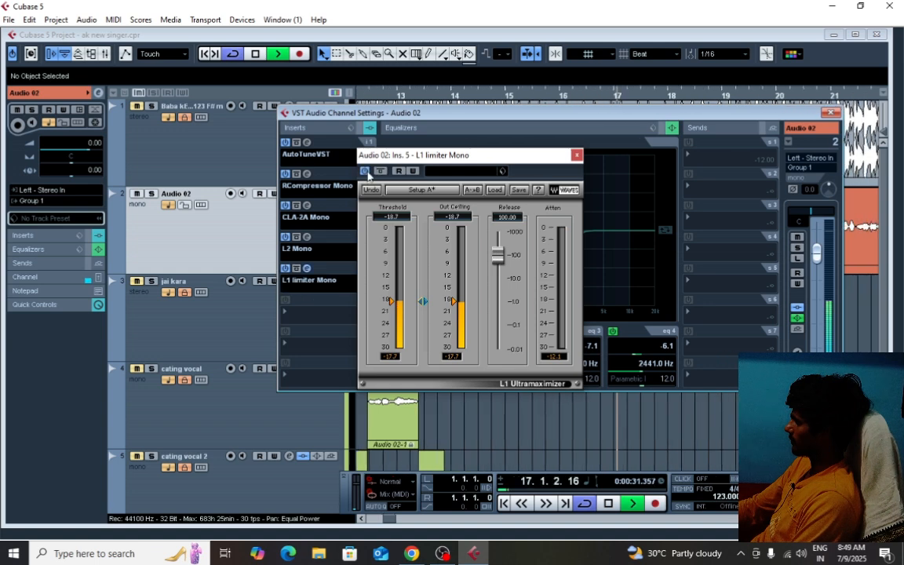
{"action": "key", "text": "space"}
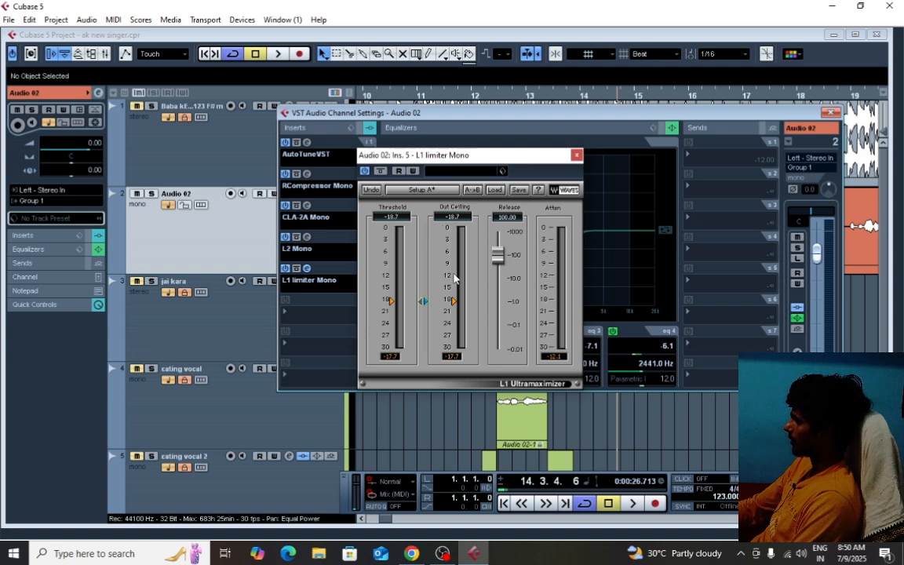
Raise the L1 limiter's out ceiling to -18.0, replay the vocal to check the level, and close the limiter
{"action": "key", "text": "space"}
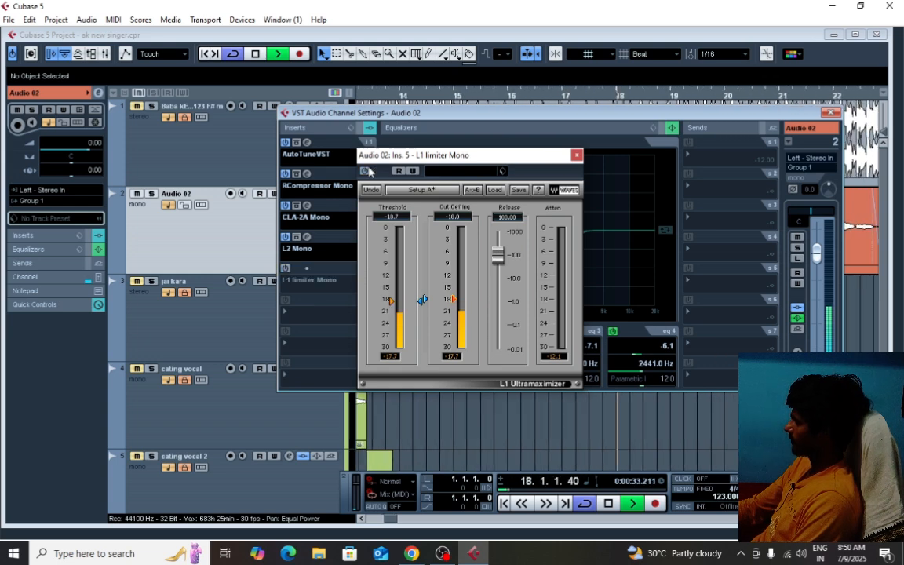
{"action": "key", "text": "space"}
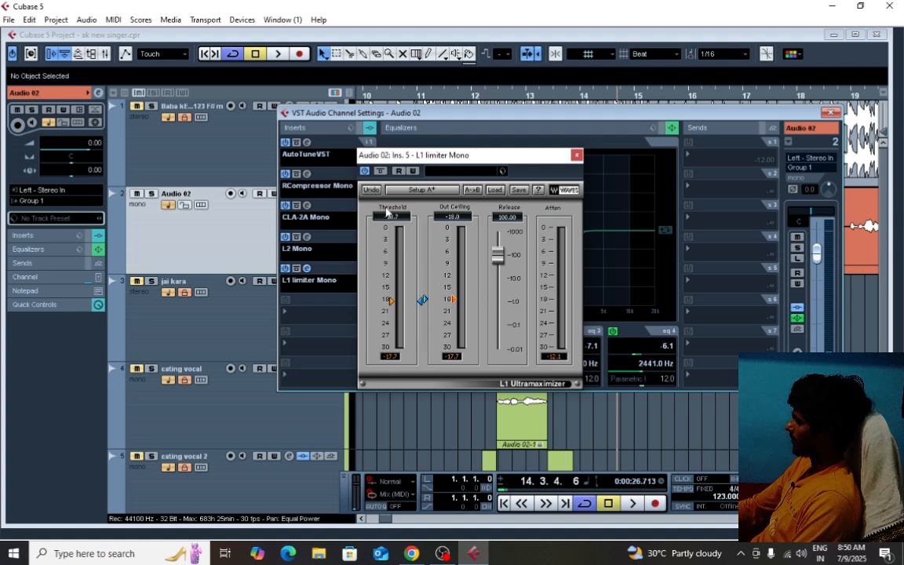
{"action": "key", "text": "space"}
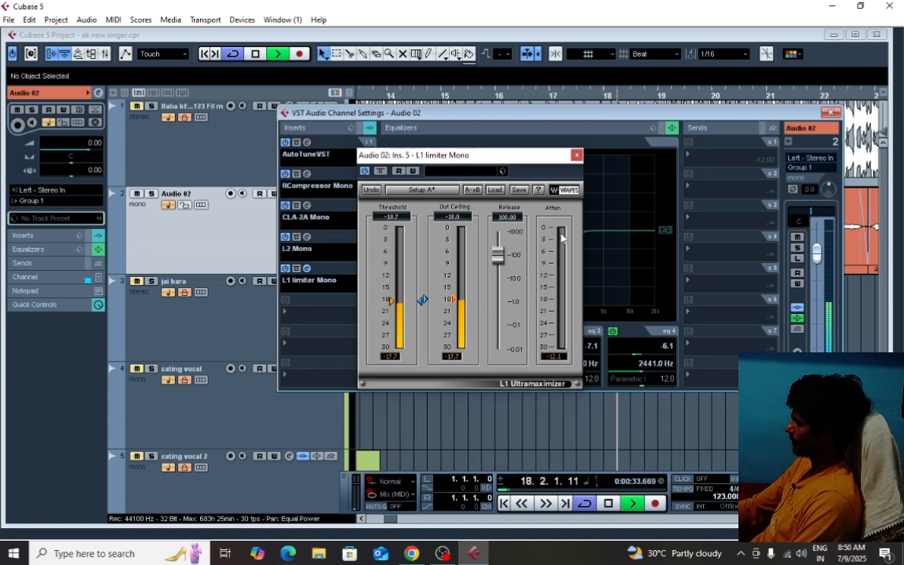
{"action": "key", "text": "space"}
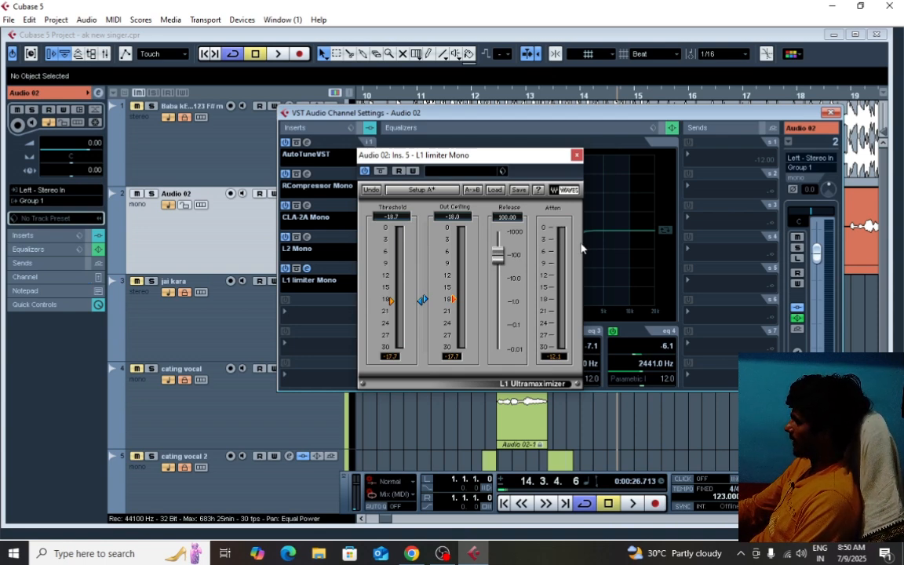
{"action": "left_click", "coordinate": [576, 156]}
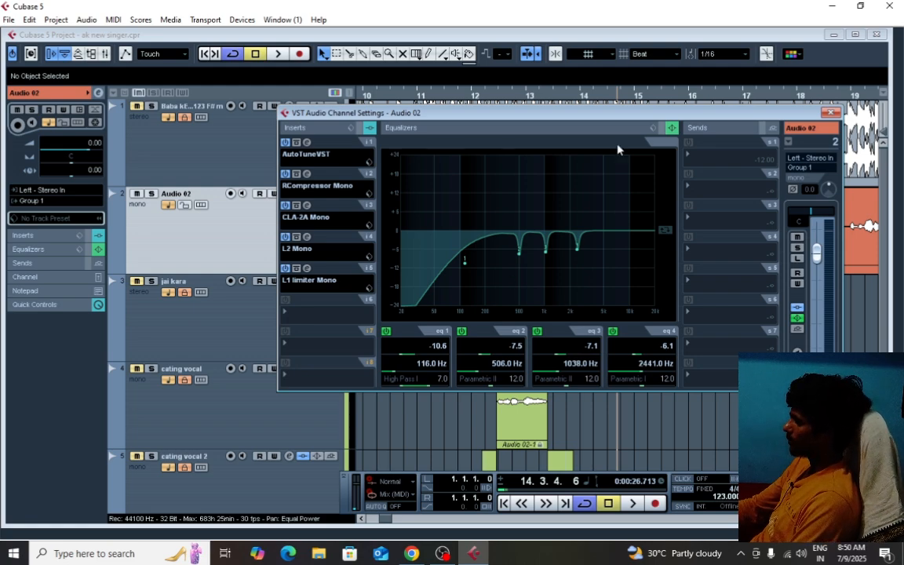
Load the DeEsser into Audio 02's sixth insert slot
{"action": "left_click_drag", "start_coordinate": [461, 115], "coordinate": [466, 108]}
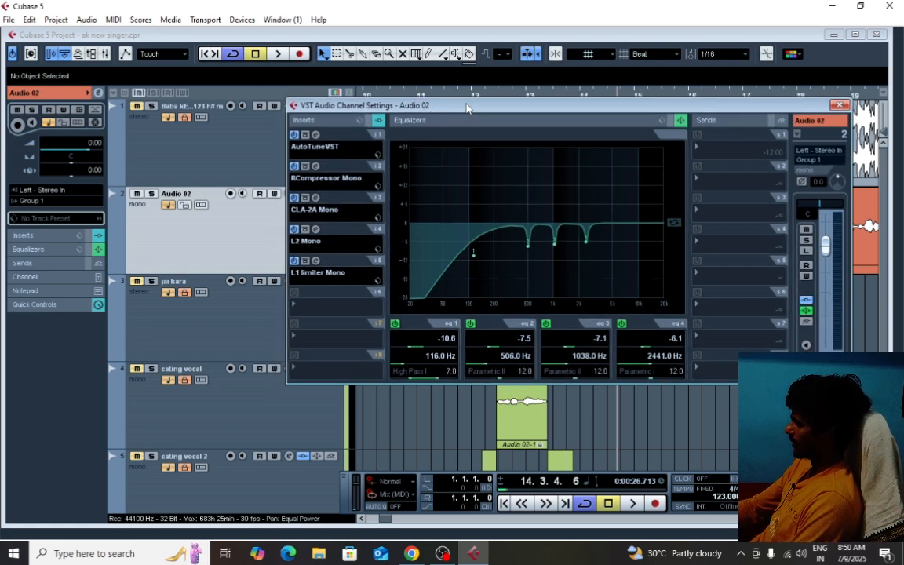
{"action": "left_click", "coordinate": [302, 315]}
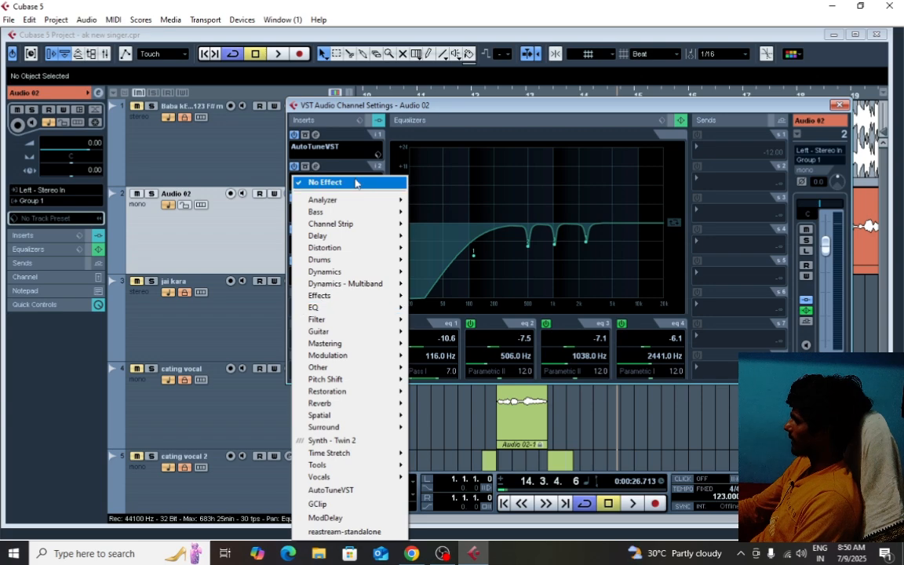
{"action": "mouse_move", "coordinate": [333, 275]}
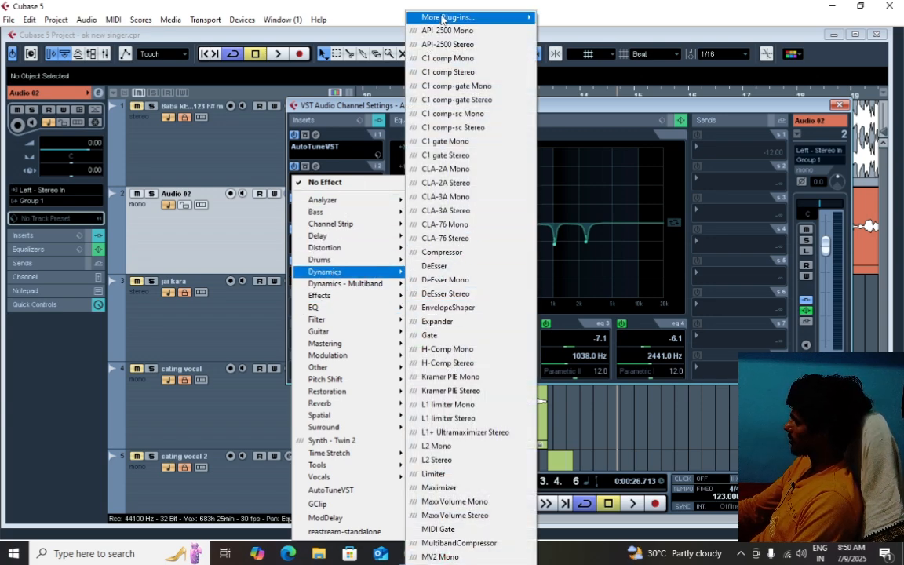
{"action": "mouse_move", "coordinate": [440, 17]}
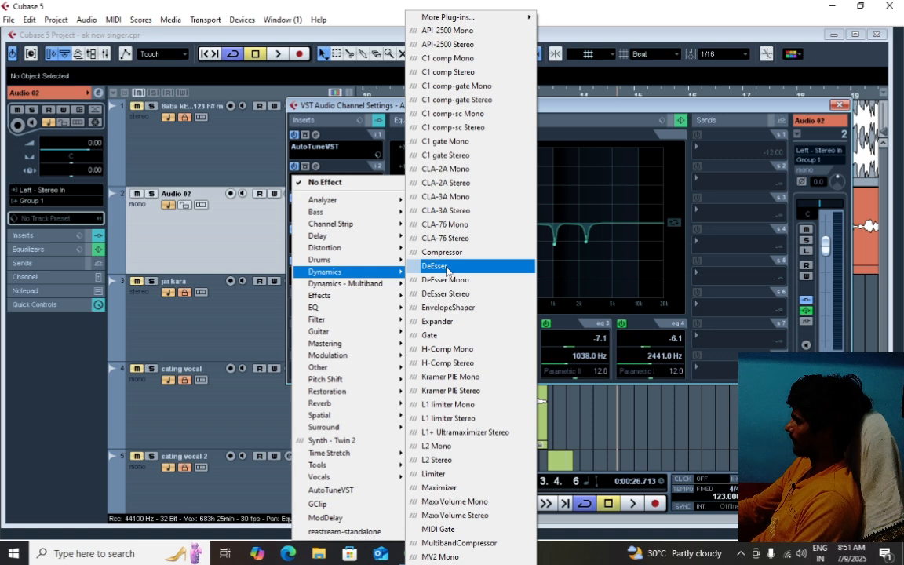
{"action": "left_click", "coordinate": [446, 270]}
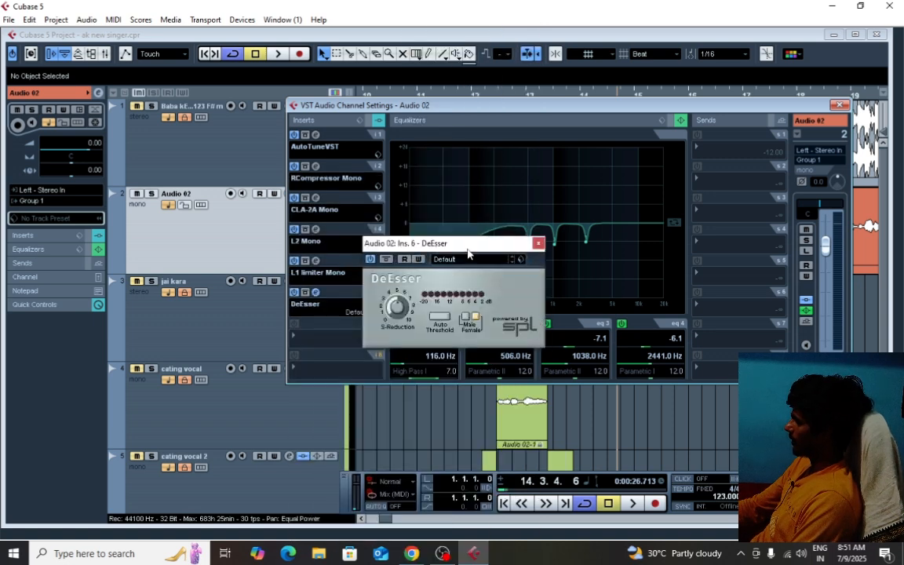
{"action": "left_click_drag", "start_coordinate": [468, 252], "coordinate": [477, 203]}
Switch the DeEsser to its Male voice setting while playing back the vocal
{"action": "key", "text": "space"}
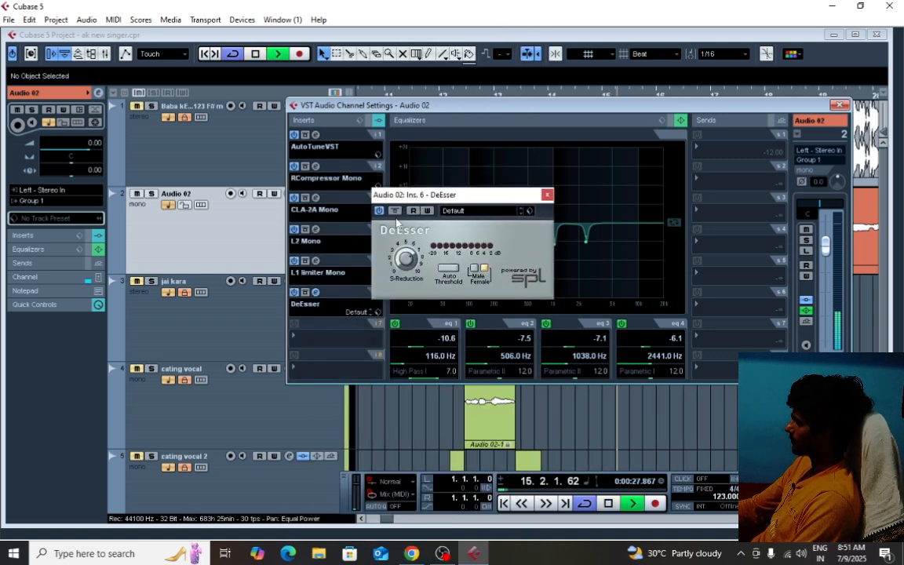
{"action": "left_click", "coordinate": [475, 268]}
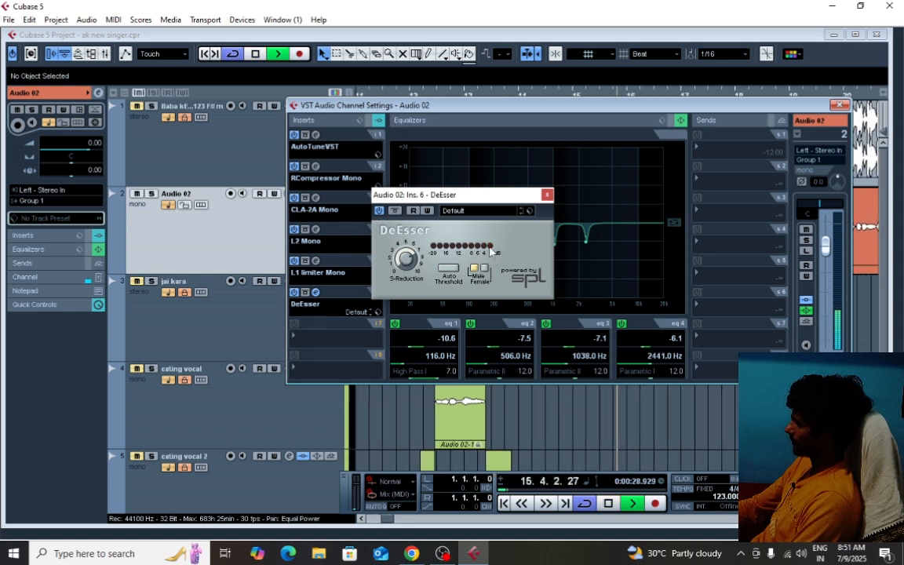
{"action": "key", "text": "space"}
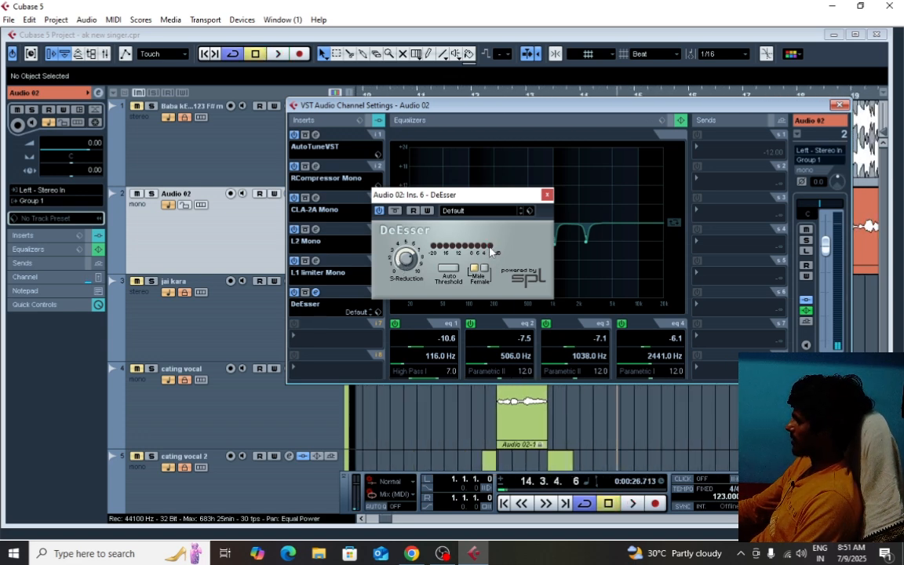
Play back the vocal to check the DeEsser's effect, and close the DeEsser
{"action": "key", "text": "space"}
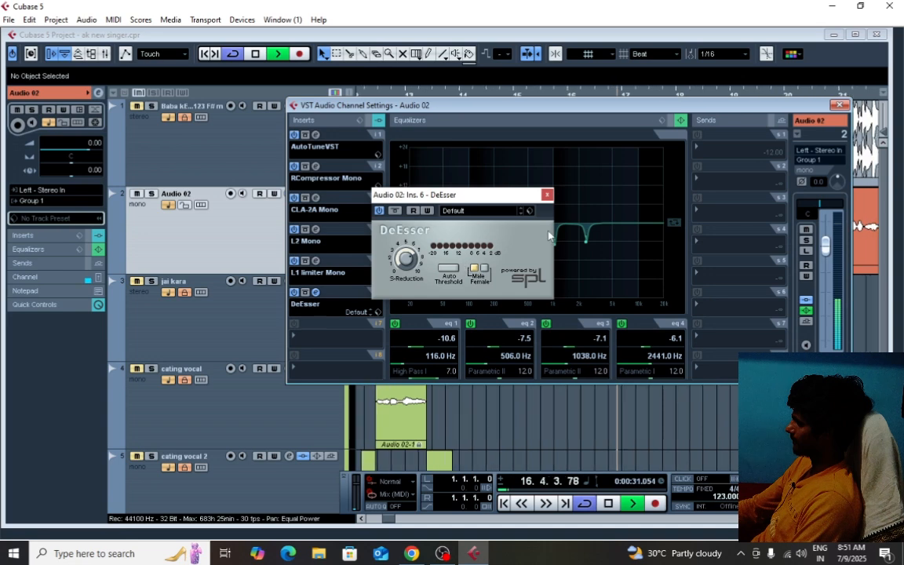
{"action": "key", "text": "space"}
{"action": "left_click", "coordinate": [547, 195]}
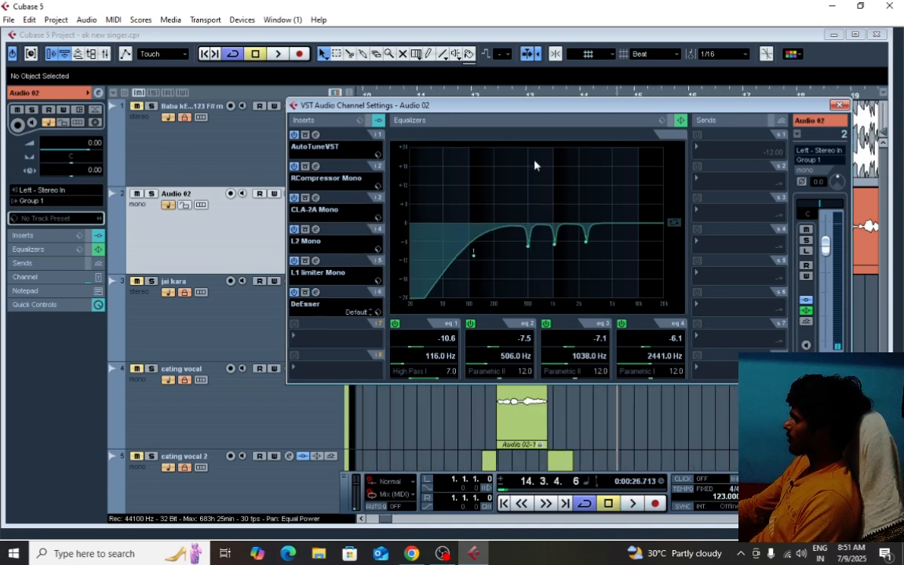
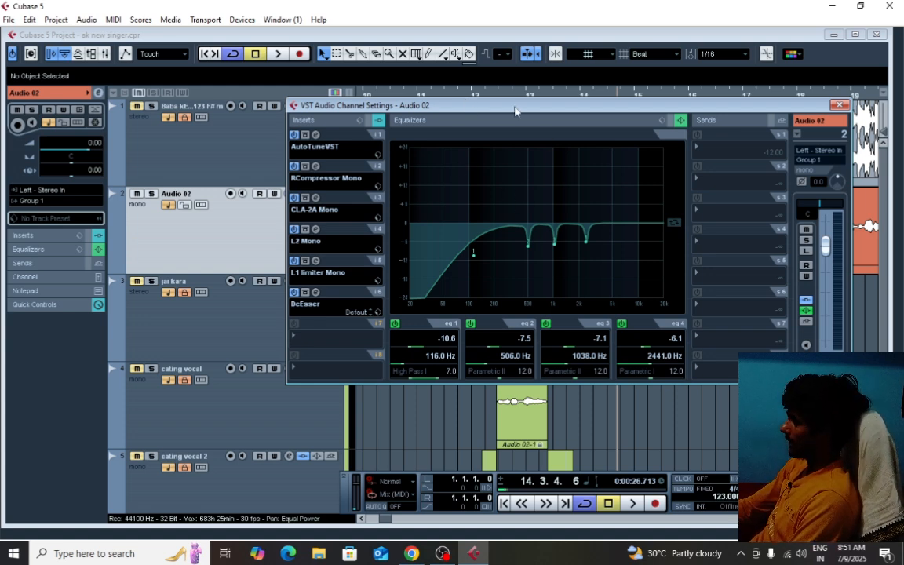
Load RVox Mono into Audio 02's seventh insert slot
{"action": "mouse_move", "coordinate": [476, 110]}
{"action": "left_mouse_down"}
{"action": "mouse_move", "coordinate": [506, 99]}
{"action": "mouse_move", "coordinate": [460, 102]}
{"action": "left_mouse_up"}
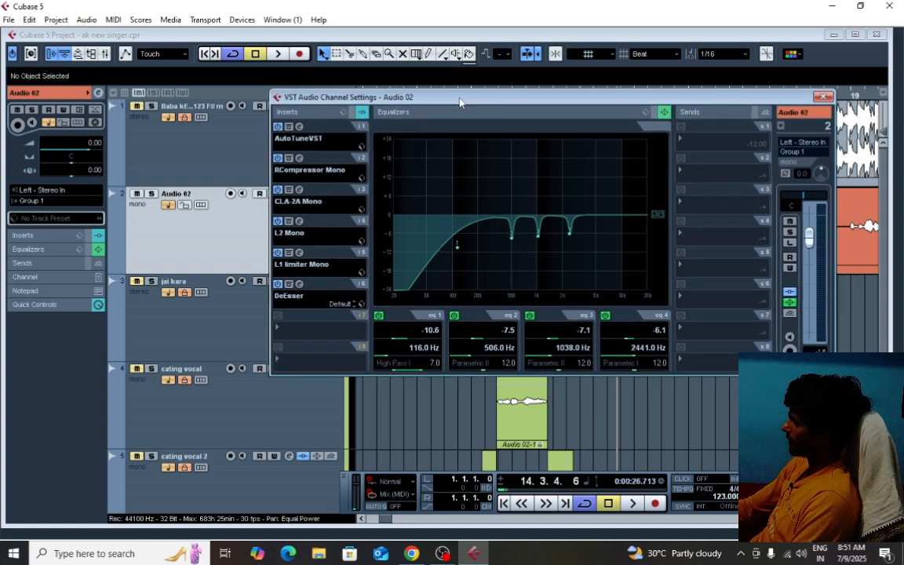
{"action": "left_click", "coordinate": [284, 334]}
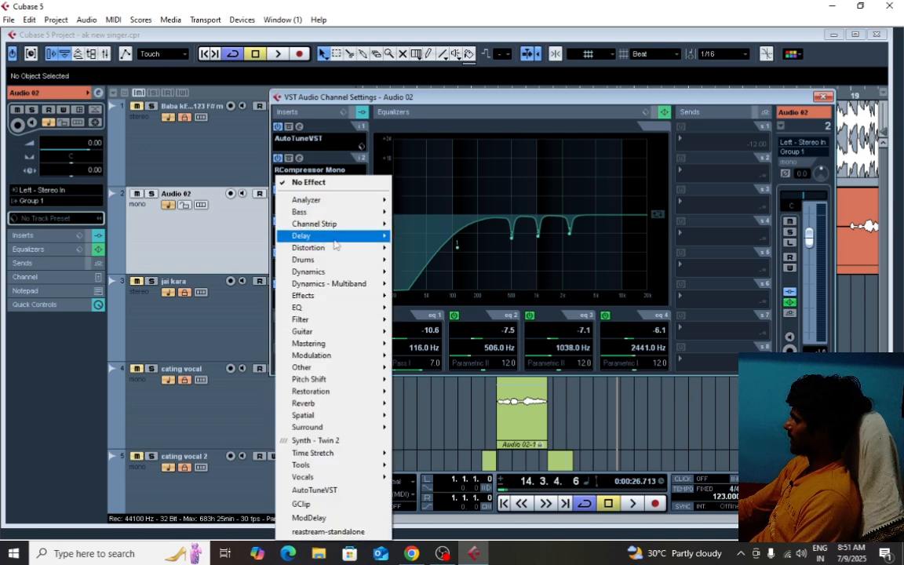
{"action": "left_click", "coordinate": [541, 100]}
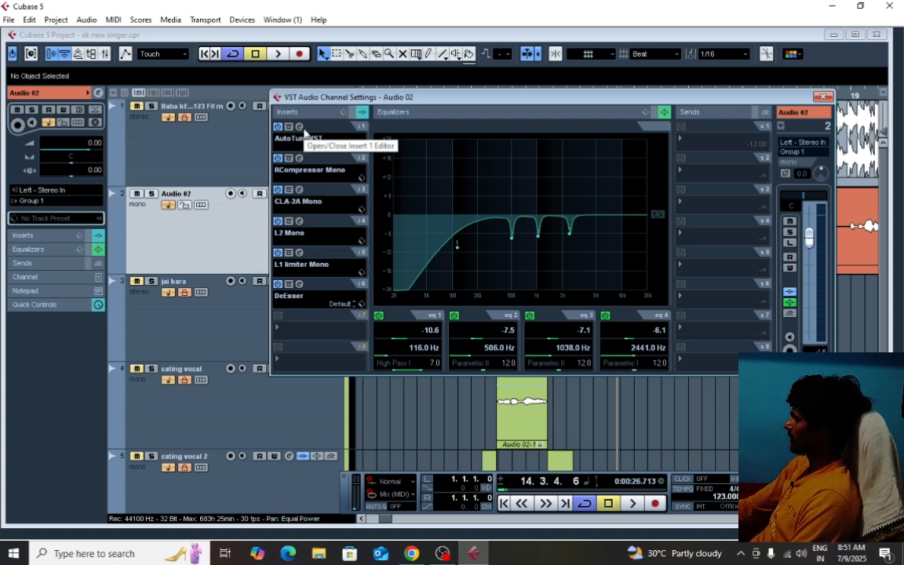
{"action": "left_click", "coordinate": [289, 333]}
{"action": "mouse_move", "coordinate": [357, 276]}
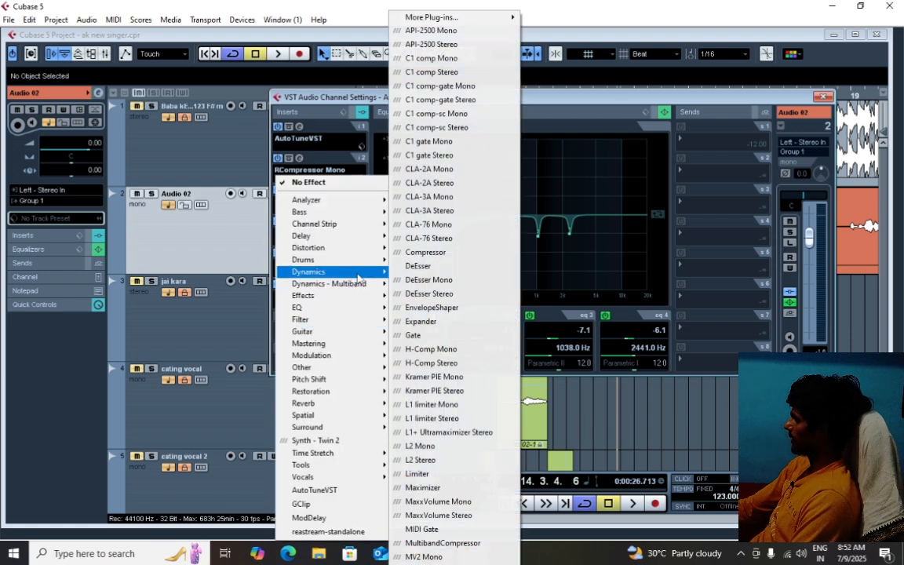
{"action": "mouse_move", "coordinate": [444, 17]}
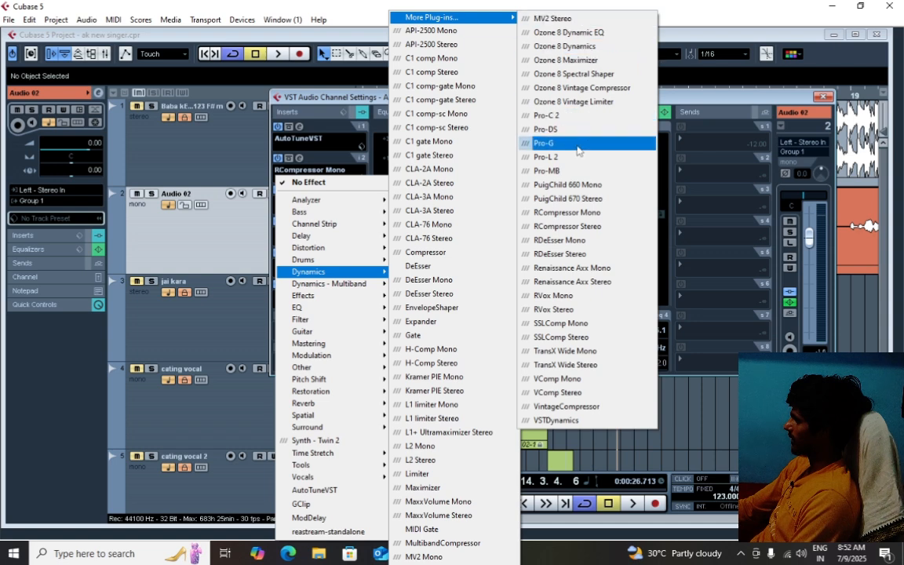
{"action": "left_click", "coordinate": [558, 295]}
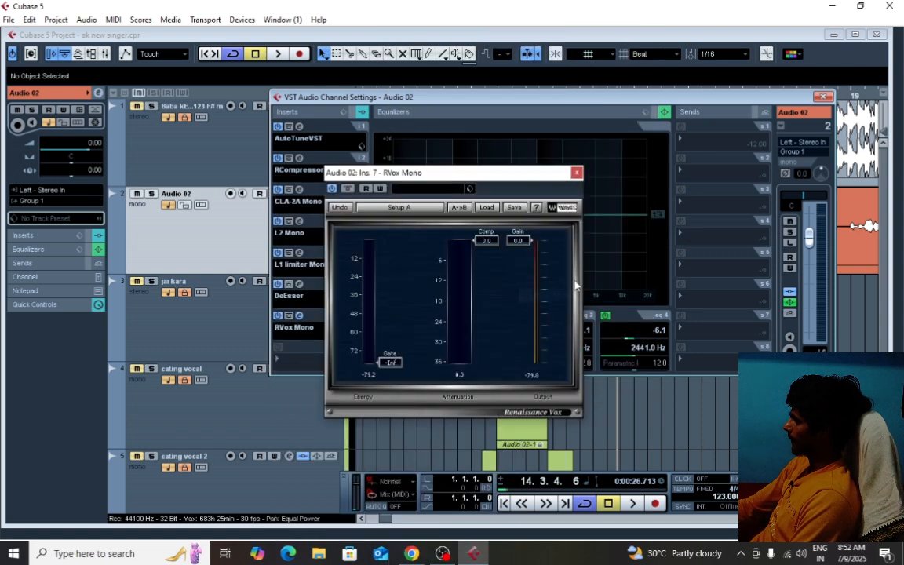
{"action": "left_click_drag", "start_coordinate": [440, 173], "coordinate": [480, 112]}
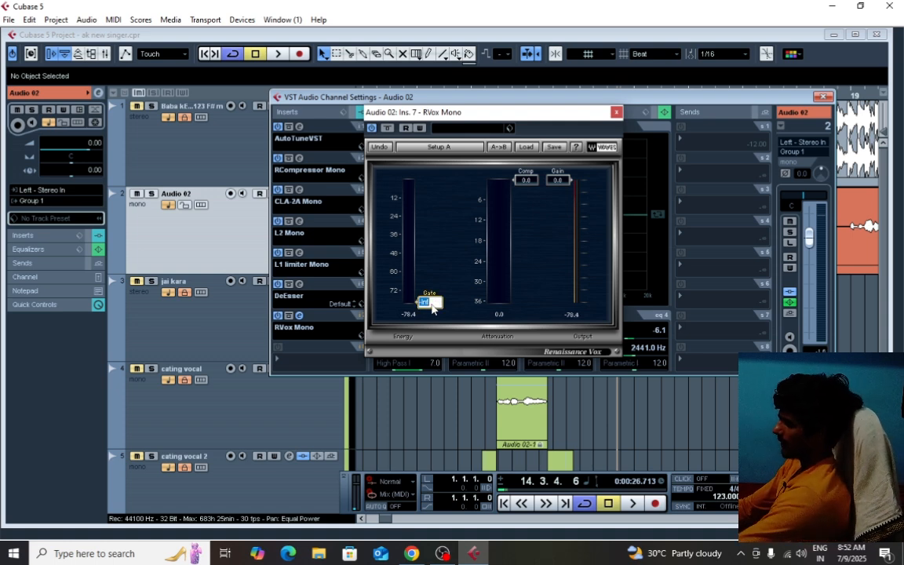
Set RVox's gate to -35.1 and its compression to -4.0, playing the vocal to judge the result
{"action": "key", "text": "BackSpace"}
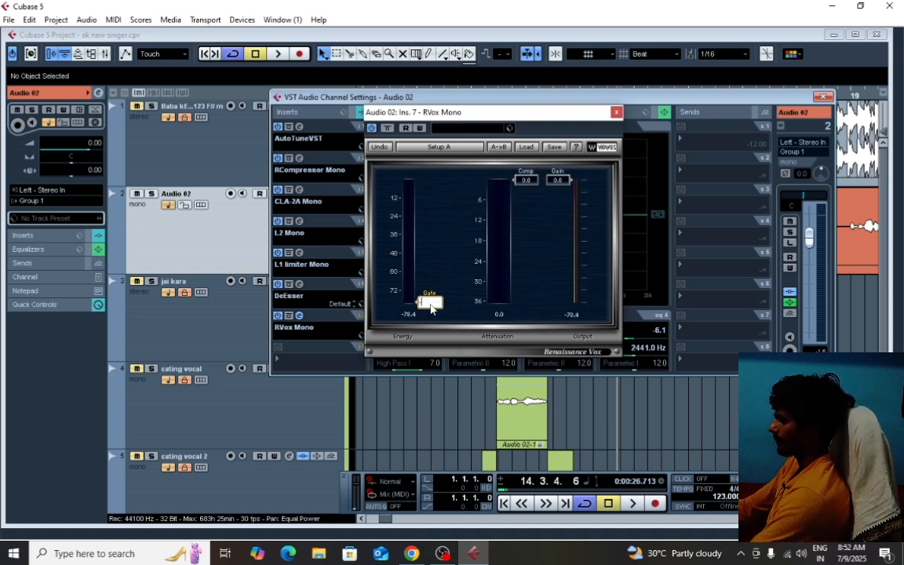
{"action": "type", "text": "0"}
{"action": "key", "text": "Return"}
{"action": "left_click_drag", "start_coordinate": [423, 179], "coordinate": [422, 234]}
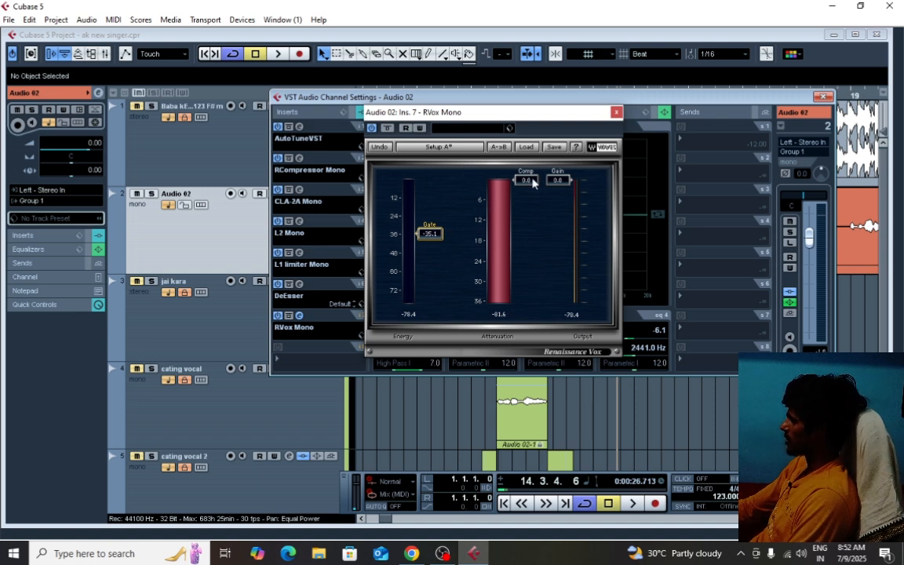
{"action": "key", "text": "space"}
{"action": "left_click_drag", "start_coordinate": [528, 182], "coordinate": [528, 192]}
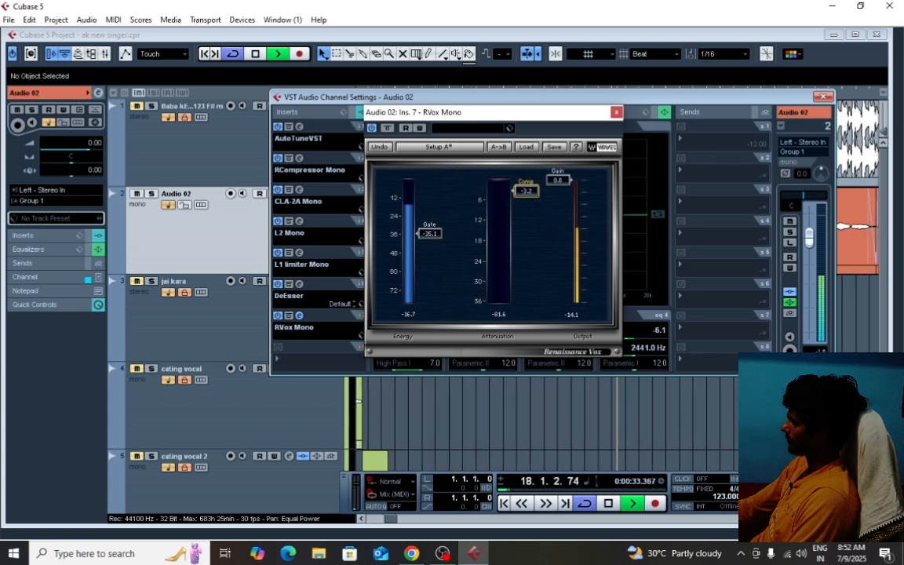
{"action": "key", "text": "space"}
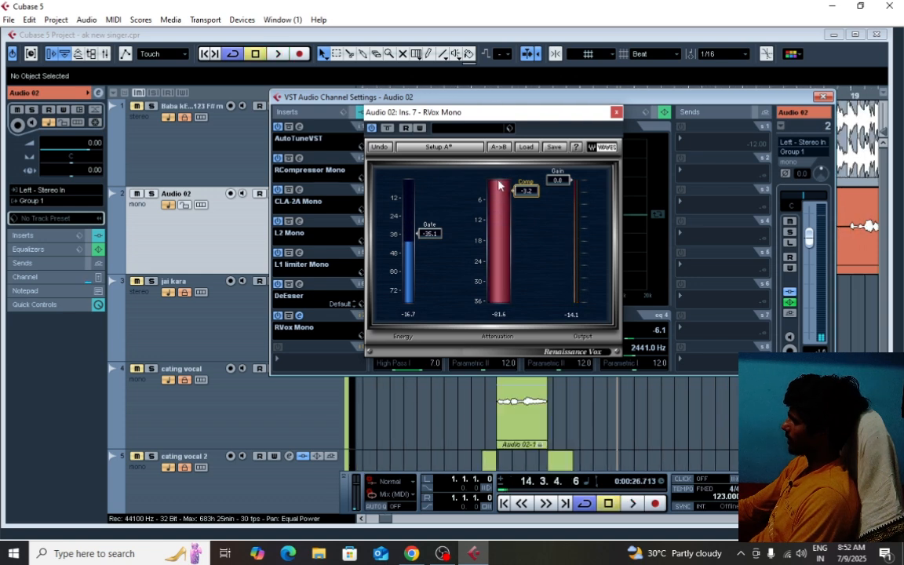
{"action": "key", "text": "space"}
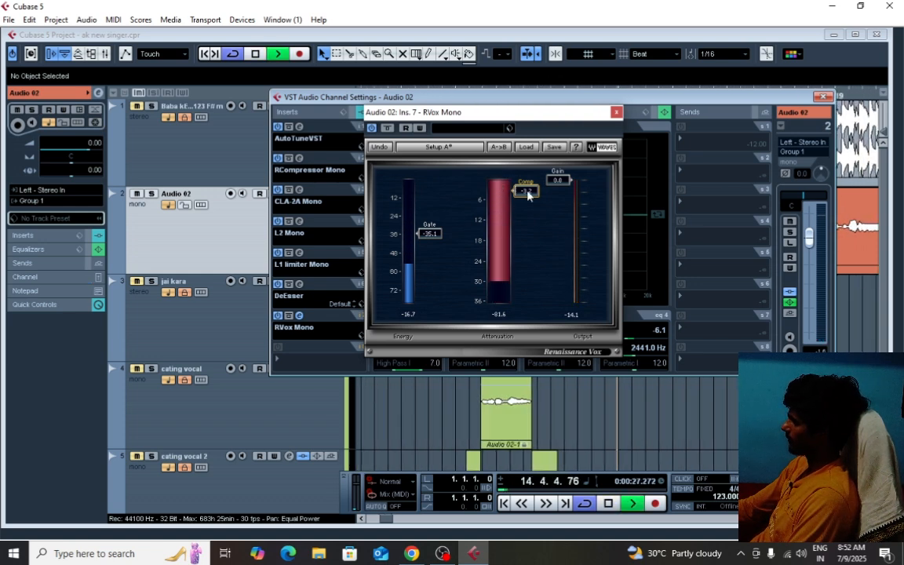
{"action": "mouse_move", "coordinate": [527, 192]}
{"action": "left_mouse_down"}
{"action": "mouse_move", "coordinate": [527, 204]}
{"action": "mouse_move", "coordinate": [526, 193]}
{"action": "left_mouse_up"}
{"action": "key", "text": "space"}
Lower RVox's gate to -40.0 during playback of the vocal, and close the plug-in
{"action": "key", "text": "space"}
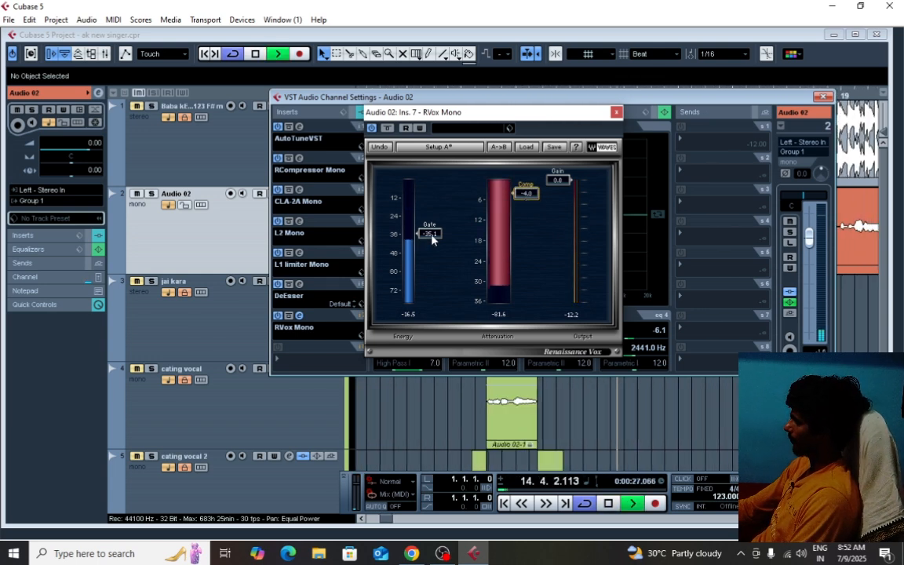
{"action": "left_click_drag", "start_coordinate": [433, 233], "coordinate": [432, 239]}
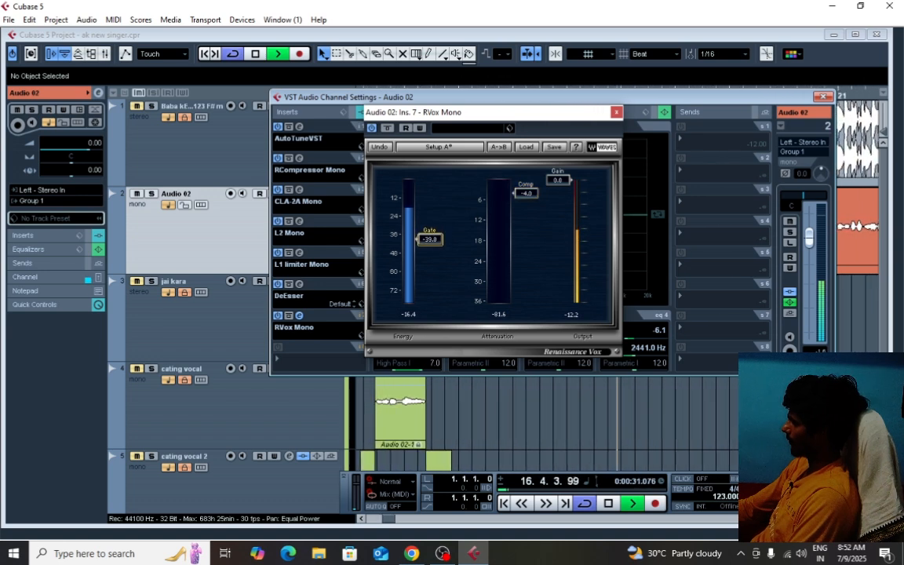
{"action": "left_click_drag", "start_coordinate": [432, 239], "coordinate": [433, 241]}
{"action": "key", "text": "space"}
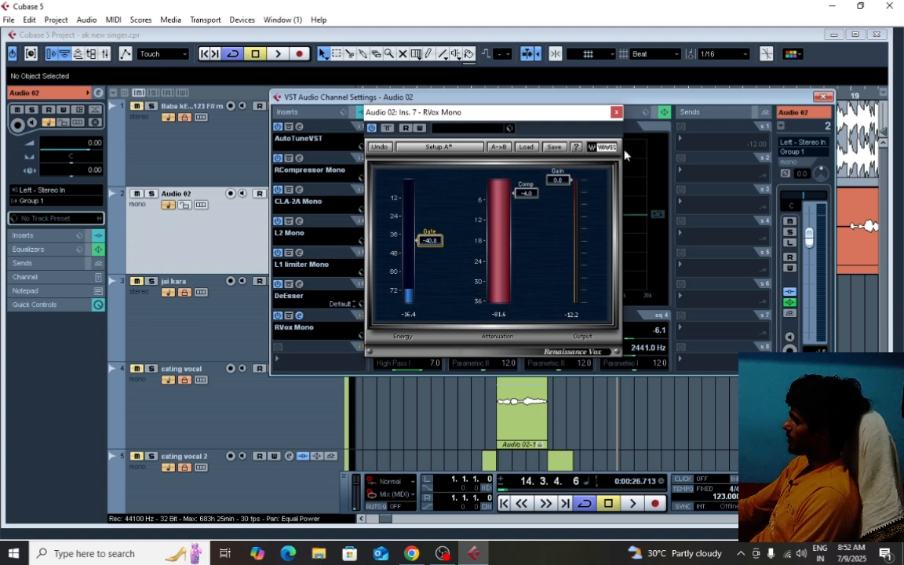
{"action": "left_click", "coordinate": [617, 114]}
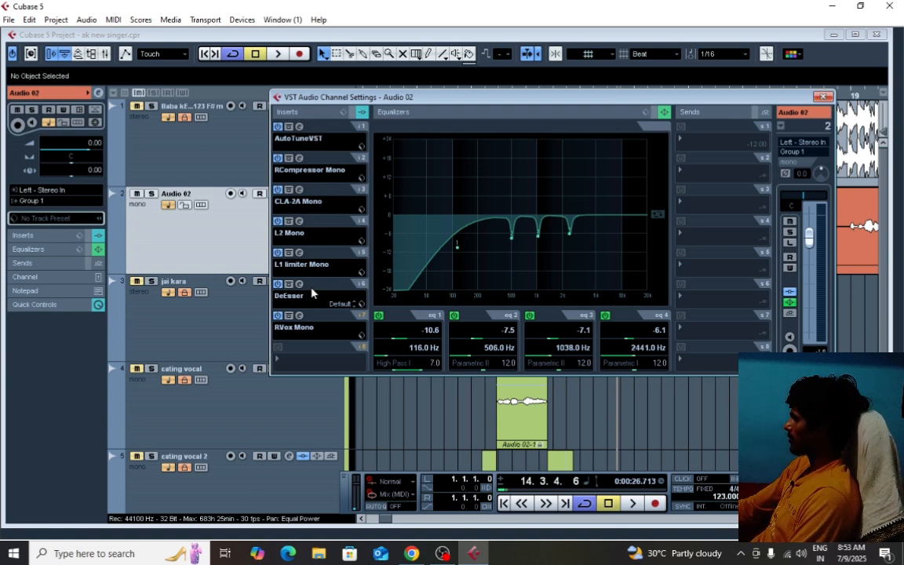
Move RVox Mono ahead of the DeEsser in Audio 02's insert chain and close the channel settings
{"action": "left_click_drag", "start_coordinate": [313, 320], "coordinate": [313, 295]}
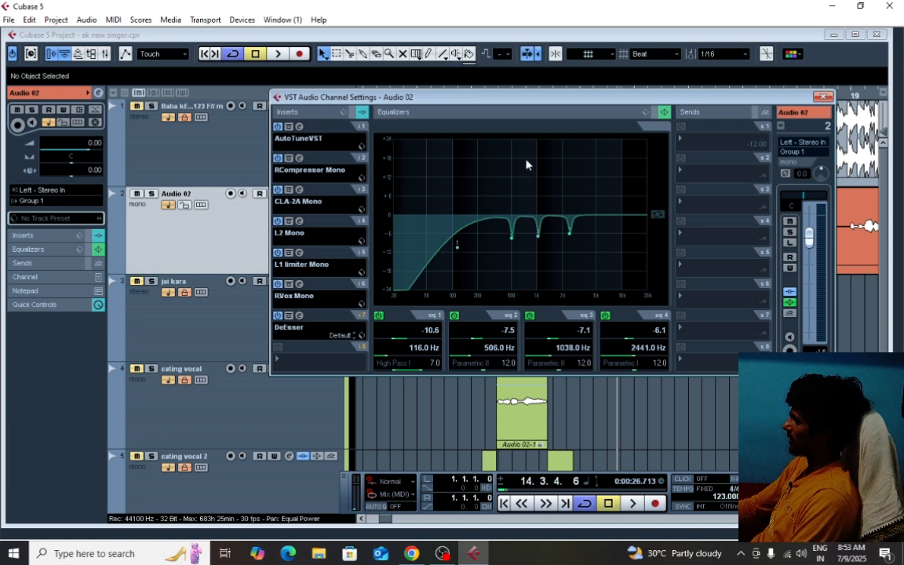
{"action": "left_click", "coordinate": [821, 98]}
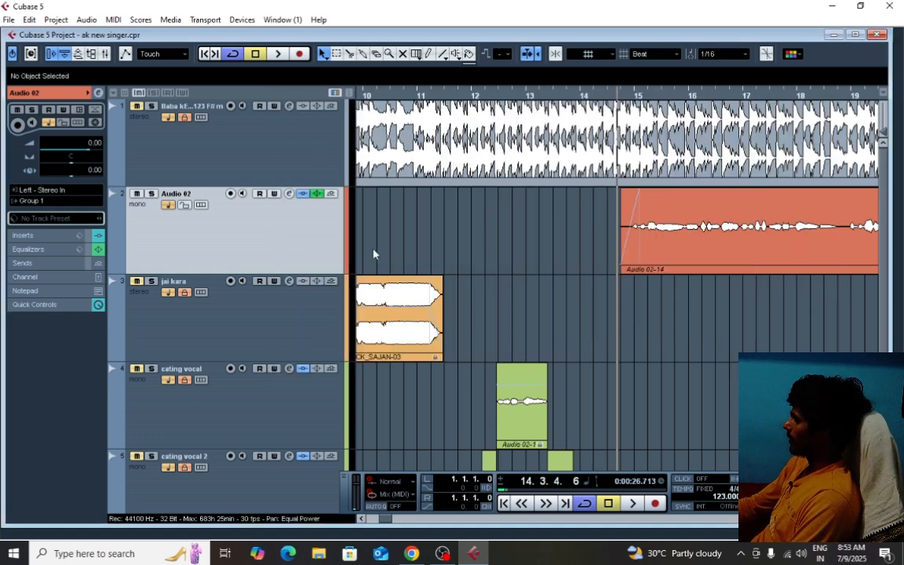
{"action": "scroll", "coordinate": [616, 243], "scroll_direction": "down", "scroll_amount": 2}
{"action": "scroll", "coordinate": [616, 243], "scroll_direction": "up", "scroll_amount": 2}
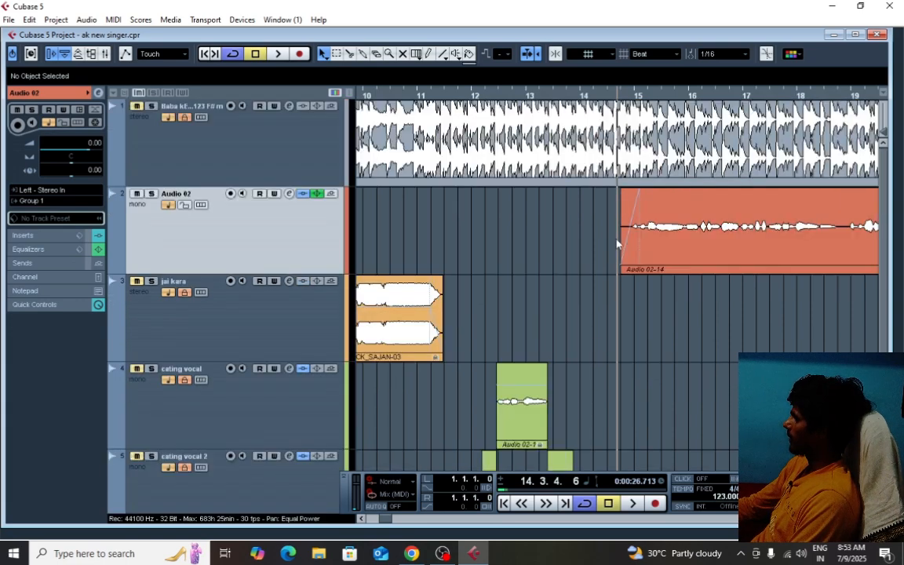
{"action": "scroll", "coordinate": [616, 244], "scroll_direction": "down", "scroll_amount": 2}
{"action": "scroll", "coordinate": [616, 244], "scroll_direction": "up", "scroll_amount": 2}
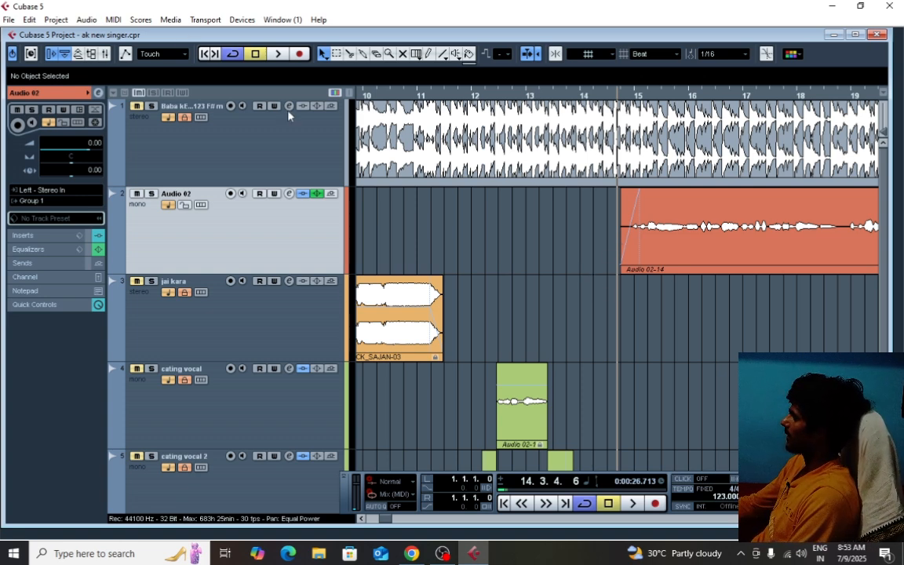
{"action": "scroll", "coordinate": [280, 296], "scroll_direction": "down", "scroll_amount": 1}
{"action": "scroll", "coordinate": [280, 296], "scroll_direction": "up", "scroll_amount": 1}
{"action": "scroll", "coordinate": [280, 297], "scroll_direction": "down", "scroll_amount": 2}
{"action": "scroll", "coordinate": [278, 291], "scroll_direction": "up", "scroll_amount": 2}
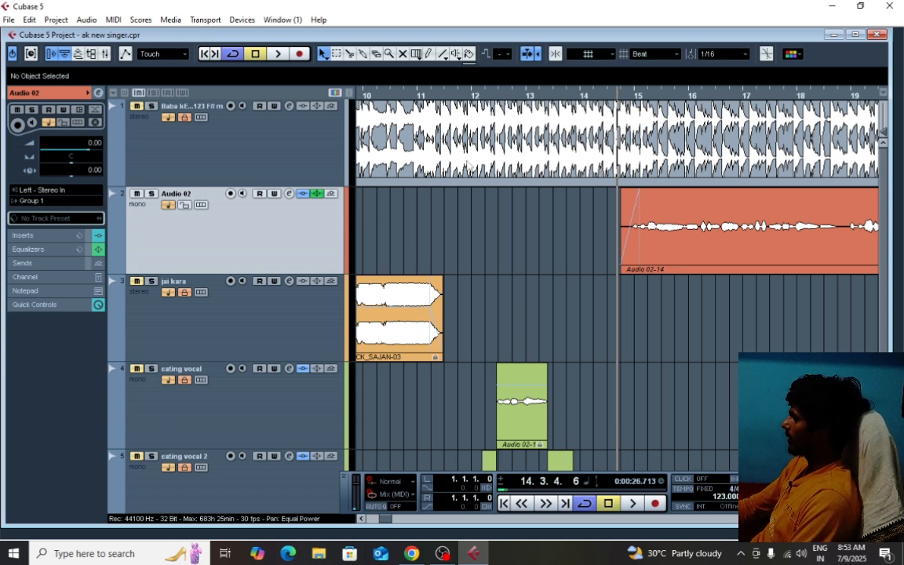
Reduce the heights of the jai kara, cating vocal and cating vocal 2 tracks to free space below Group 1
{"action": "scroll", "coordinate": [482, 230], "scroll_direction": "down", "scroll_amount": 2}
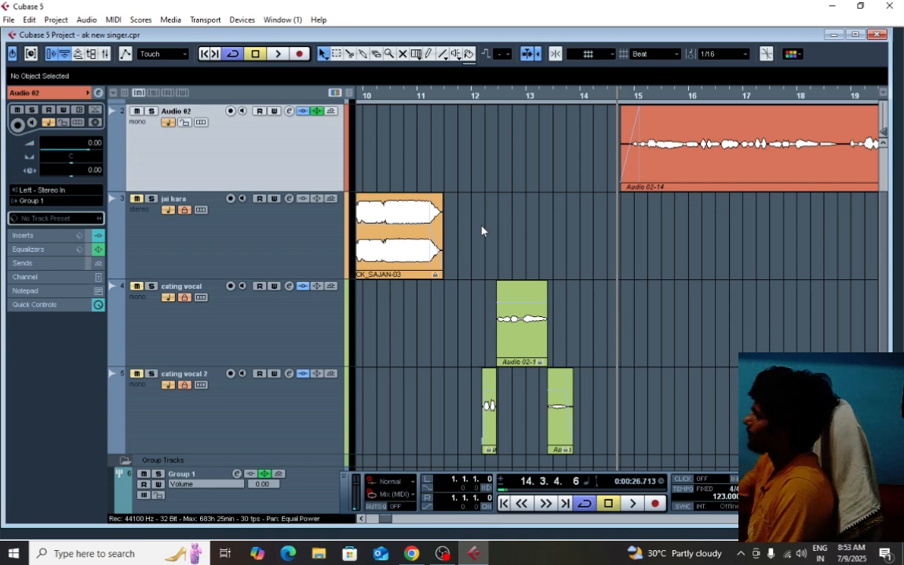
{"action": "scroll", "coordinate": [470, 262], "scroll_direction": "down", "scroll_amount": 1}
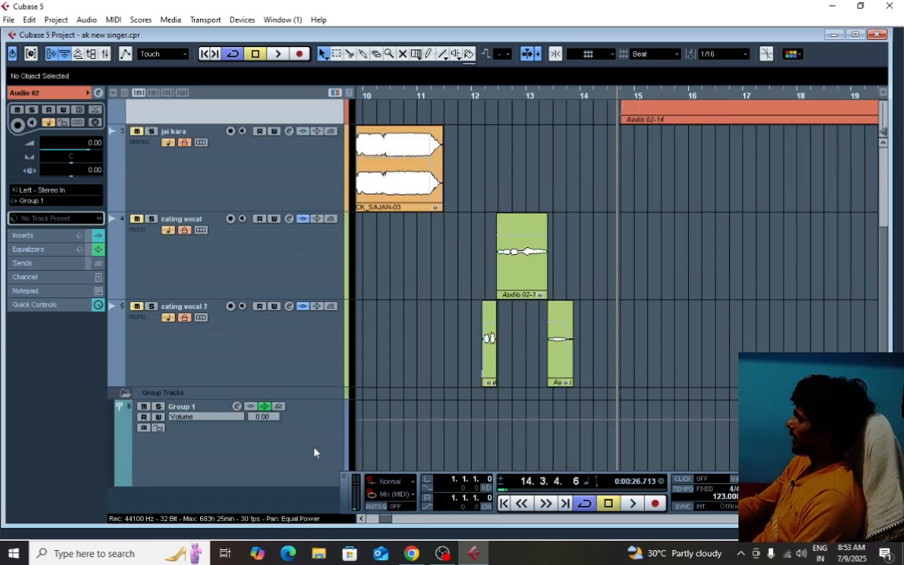
{"action": "left_click", "coordinate": [201, 464]}
{"action": "scroll", "coordinate": [207, 445], "scroll_direction": "up", "scroll_amount": 1}
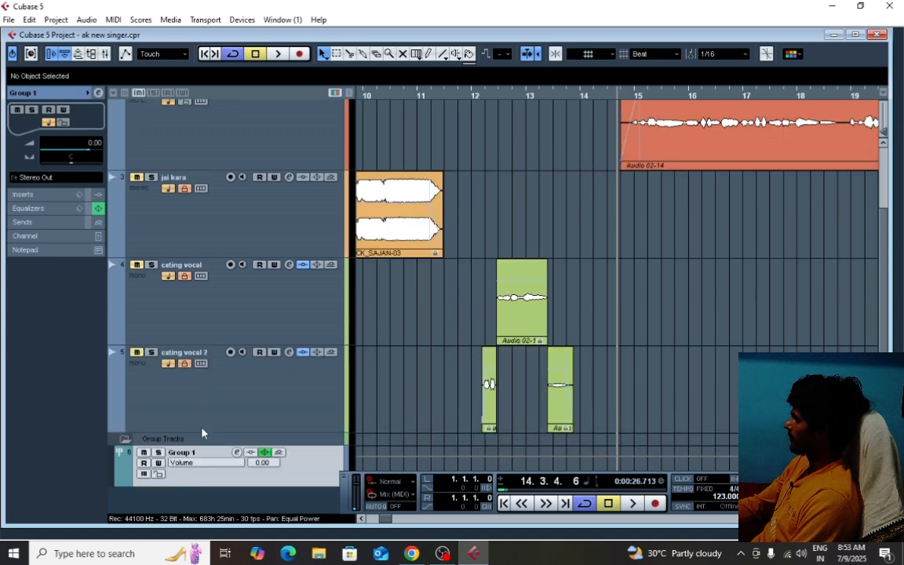
{"action": "left_click_drag", "start_coordinate": [201, 433], "coordinate": [216, 315]}
{"action": "scroll", "coordinate": [207, 388], "scroll_direction": "up", "scroll_amount": 1}
{"action": "left_click", "coordinate": [209, 378]}
{"action": "scroll", "coordinate": [205, 312], "scroll_direction": "up", "scroll_amount": 1}
{"action": "scroll", "coordinate": [218, 314], "scroll_direction": "up", "scroll_amount": 1}
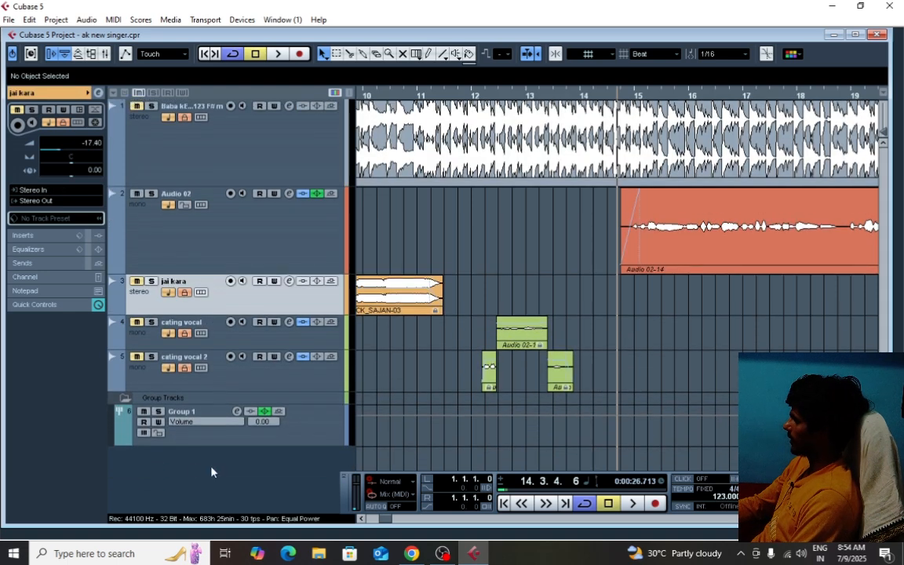
Add a stereo FX channel track with the RoomWorks reverb as its effect
{"action": "right_click", "coordinate": [167, 475]}
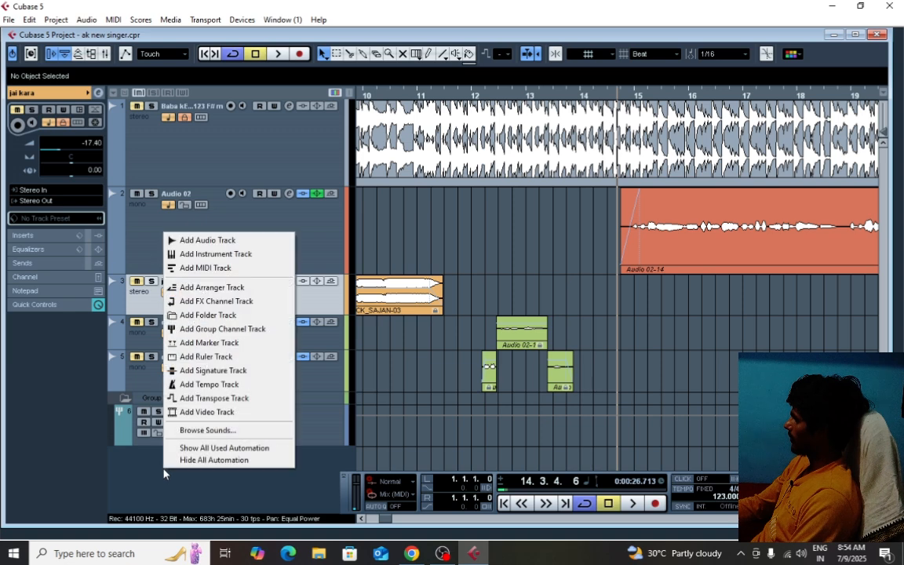
{"action": "left_click", "coordinate": [229, 305]}
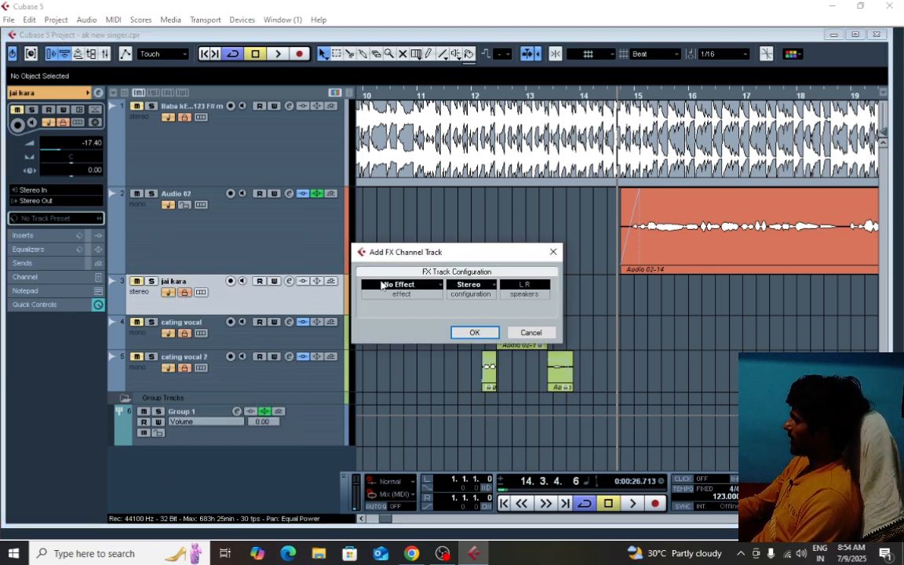
{"action": "left_click", "coordinate": [382, 285]}
{"action": "mouse_move", "coordinate": [406, 275]}
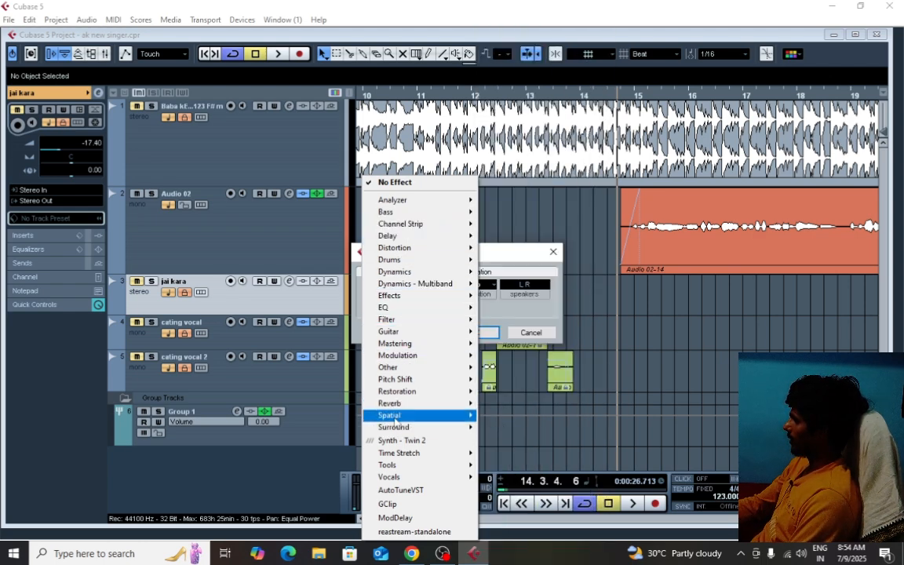
{"action": "mouse_move", "coordinate": [422, 404]}
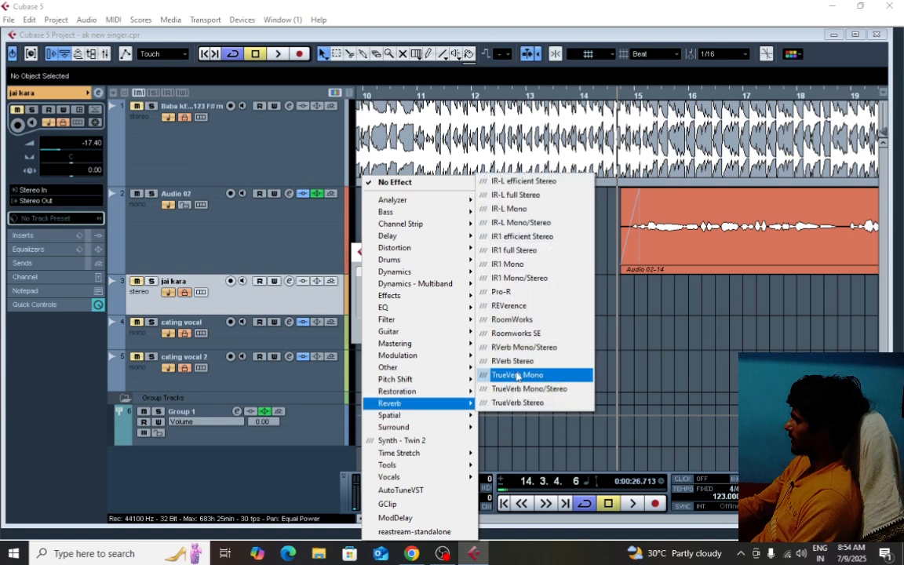
{"action": "left_click", "coordinate": [508, 321]}
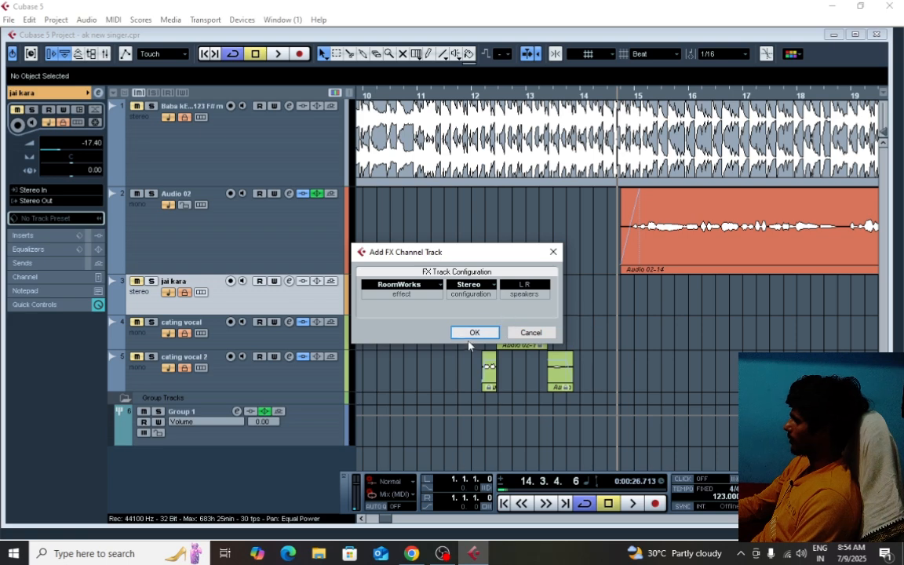
{"action": "left_click", "coordinate": [470, 332]}
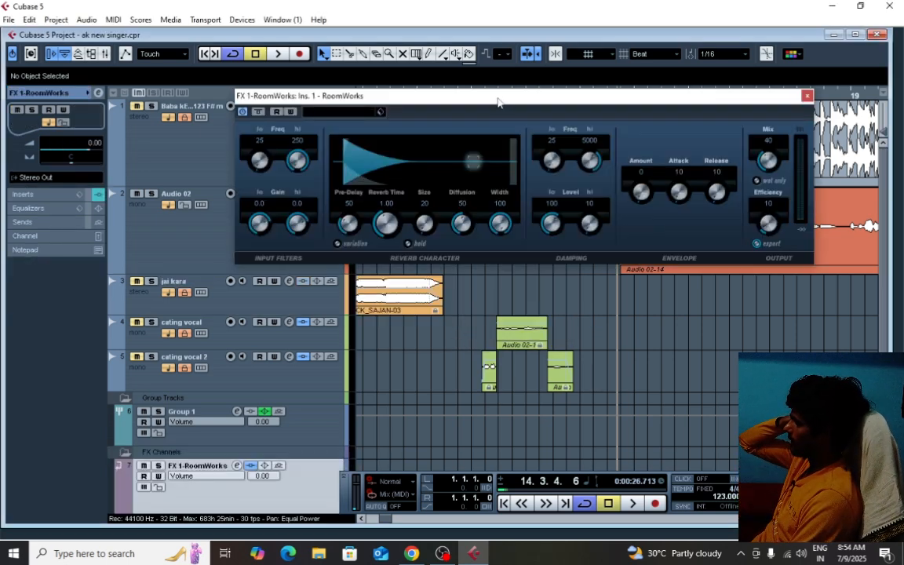
{"action": "left_click_drag", "start_coordinate": [498, 102], "coordinate": [532, 172]}
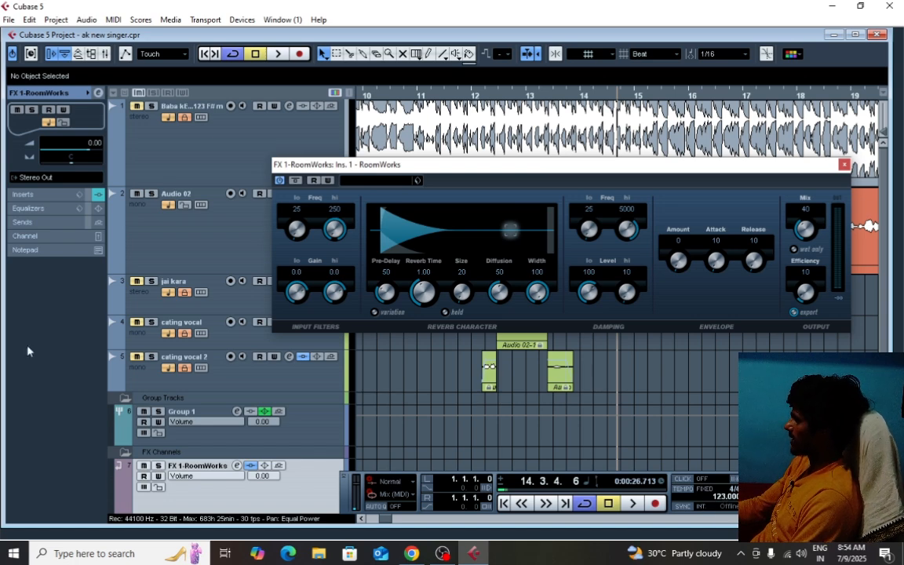
Open Calculator and divide 60000 by the project tempo of 123 to work out the beat length in milliseconds
{"action": "left_click", "coordinate": [47, 553]}
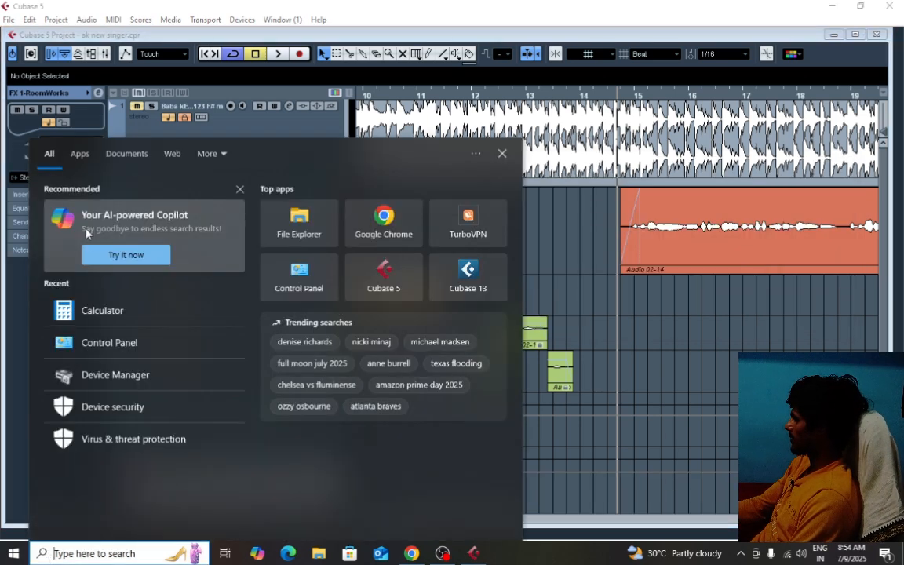
{"action": "left_click", "coordinate": [126, 314]}
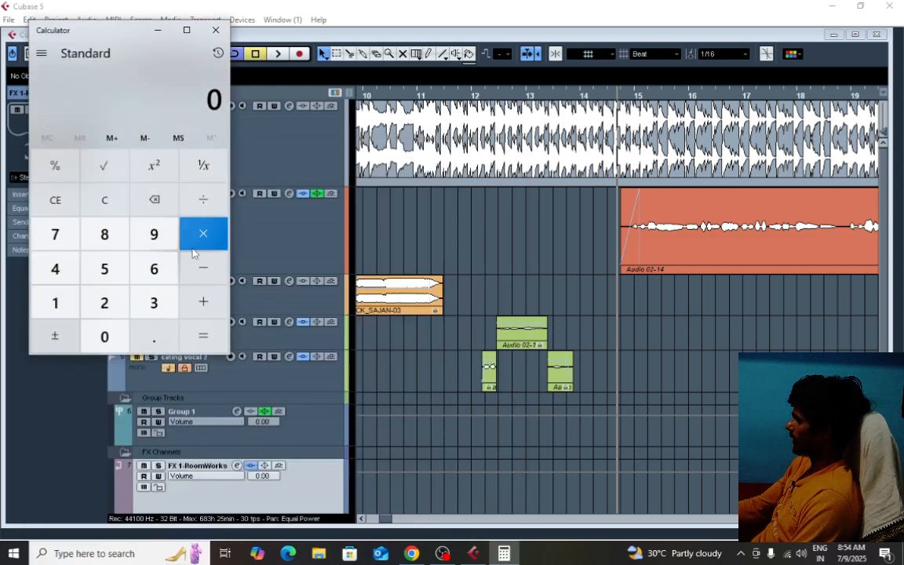
{"action": "left_click", "coordinate": [152, 267]}
{"action": "double_click", "coordinate": [105, 336]}
{"action": "double_click", "coordinate": [104, 336]}
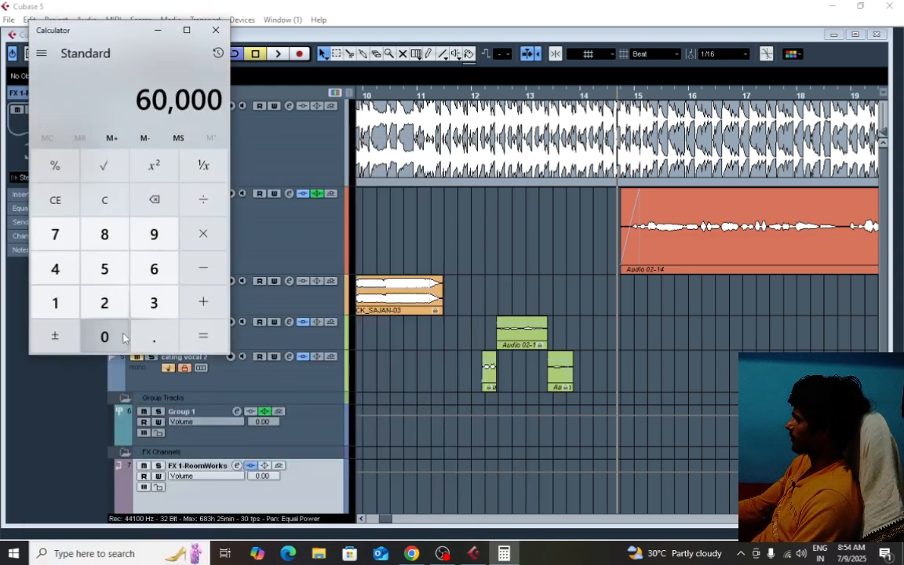
{"action": "left_click", "coordinate": [203, 199]}
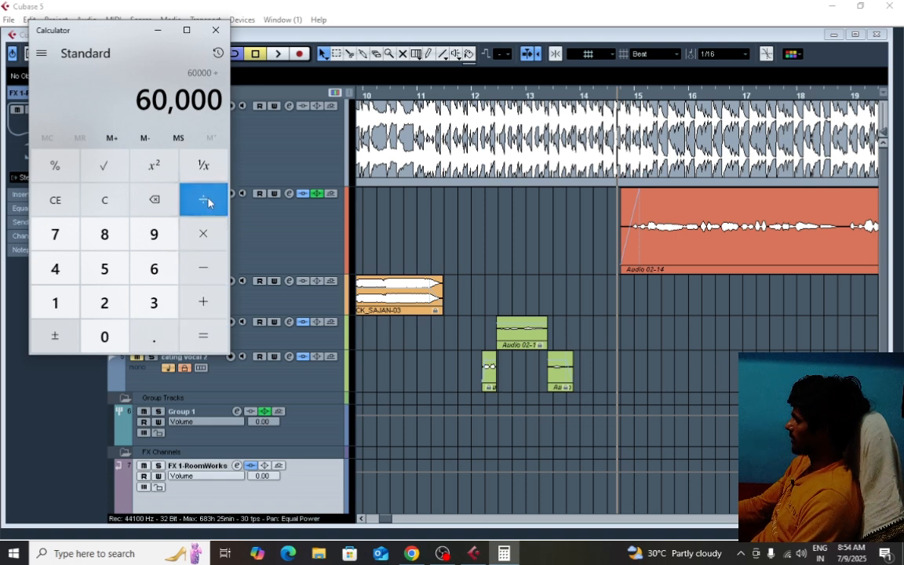
{"action": "left_click", "coordinate": [55, 303]}
{"action": "left_click", "coordinate": [104, 303]}
{"action": "left_click", "coordinate": [152, 307]}
{"action": "left_click", "coordinate": [203, 335]}
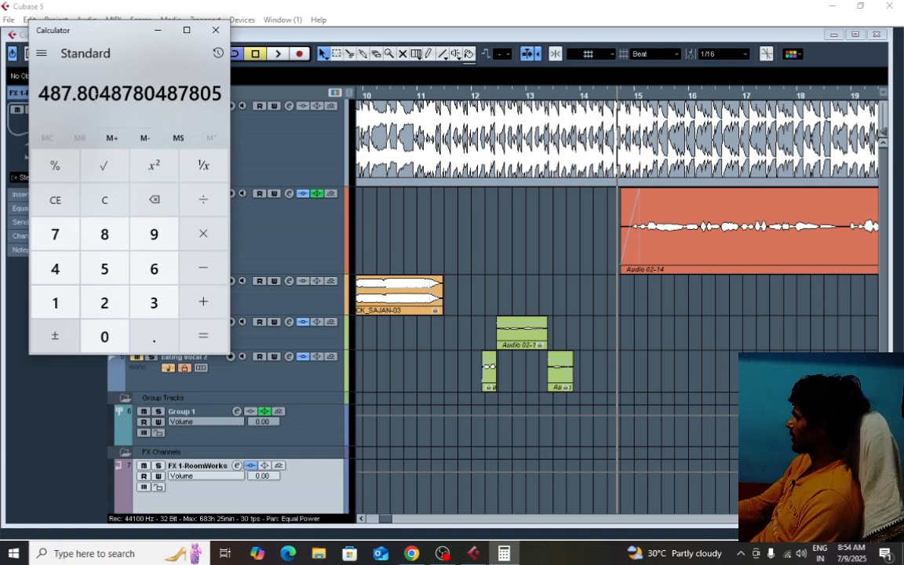
Divide the beat length by 2 and close Calculator to return to the RoomWorks settings in Cubase
{"action": "left_click", "coordinate": [204, 199]}
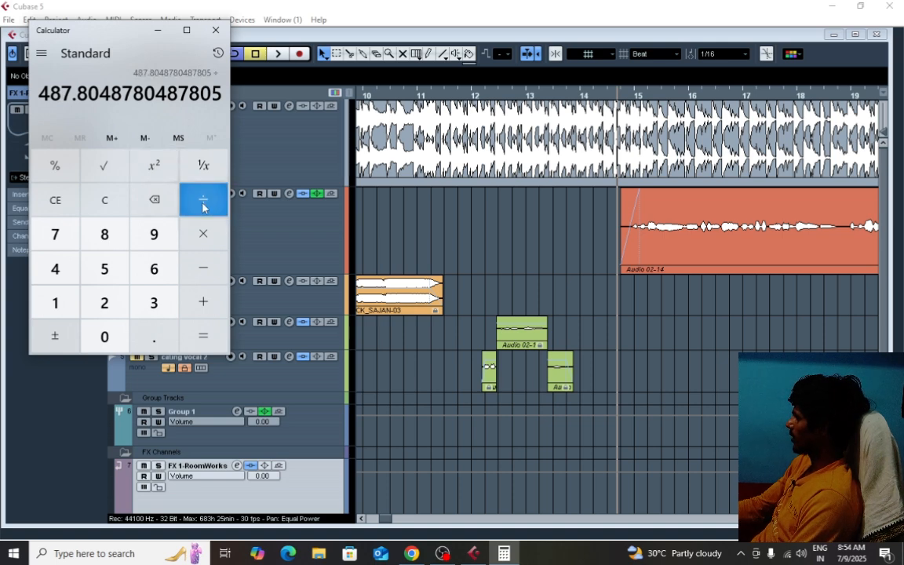
{"action": "left_click", "coordinate": [105, 303]}
{"action": "left_click", "coordinate": [198, 325]}
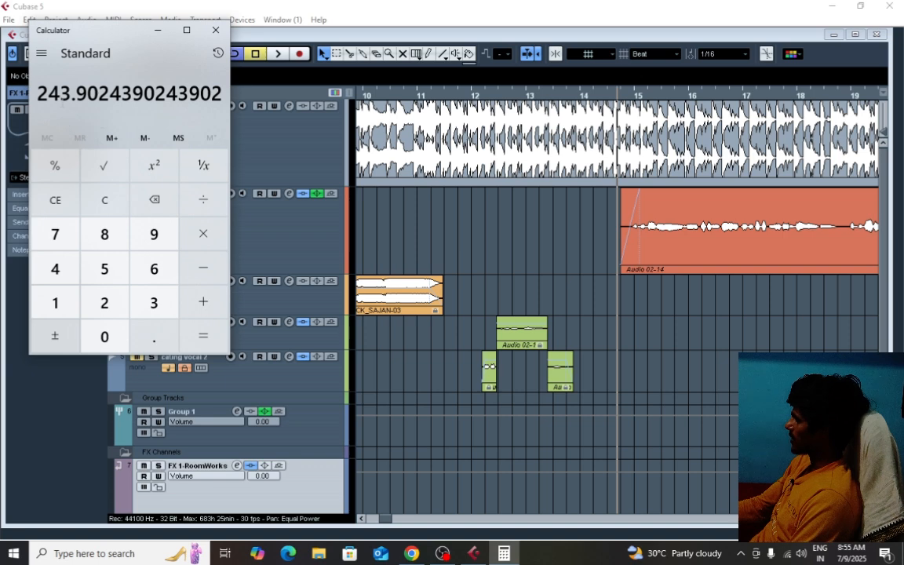
{"action": "left_click", "coordinate": [212, 32]}
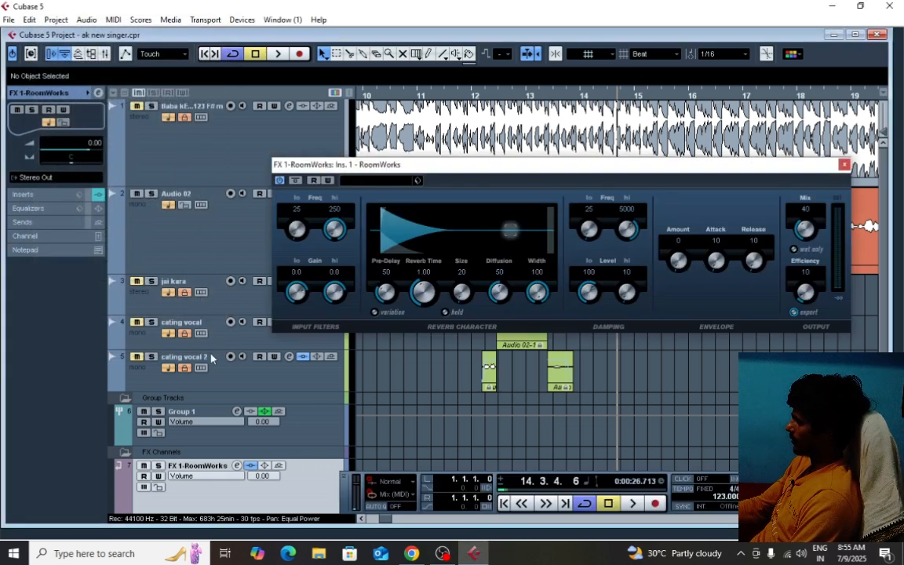
Set the RoomWorks reverb time to 4.88 and the pre-delay to 60
{"action": "left_click", "coordinate": [424, 272]}
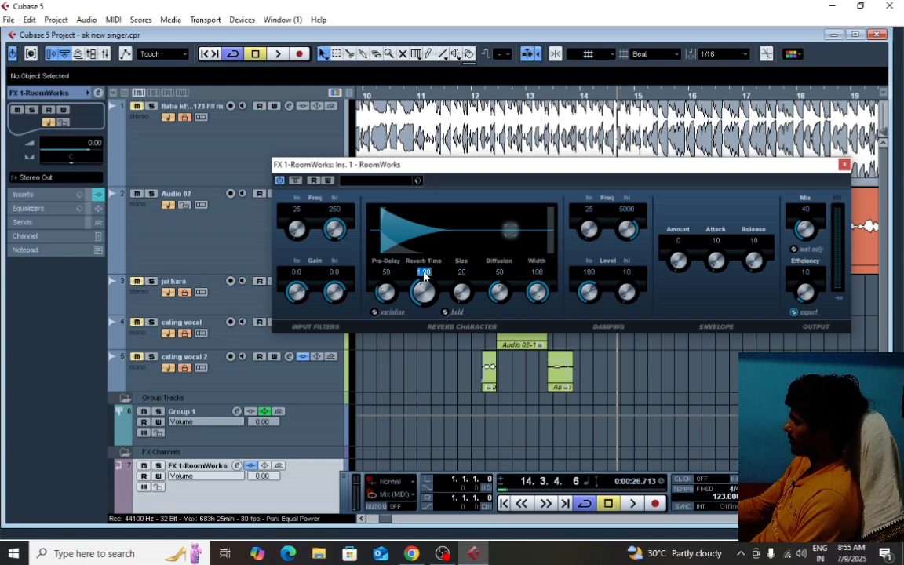
{"action": "type", "text": "4"}
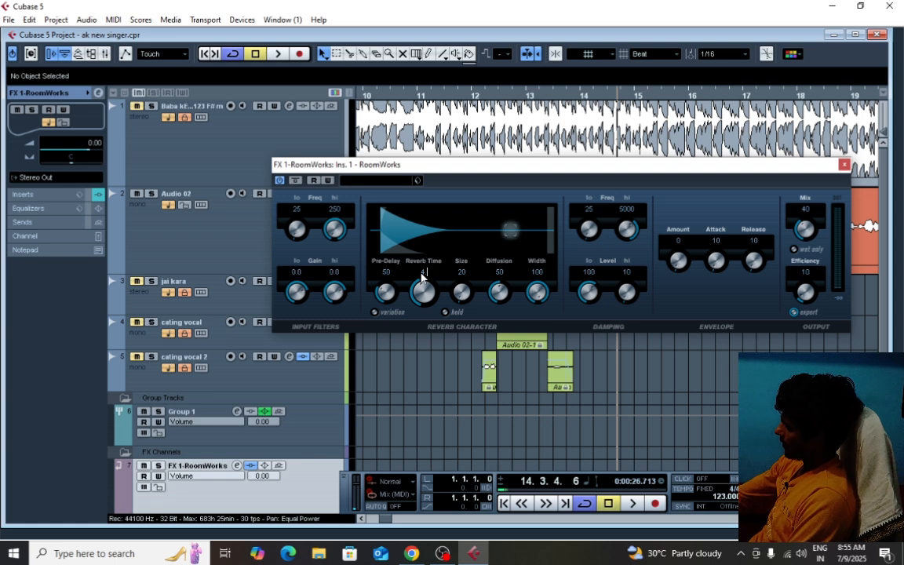
{"action": "type", "text": ".08"}
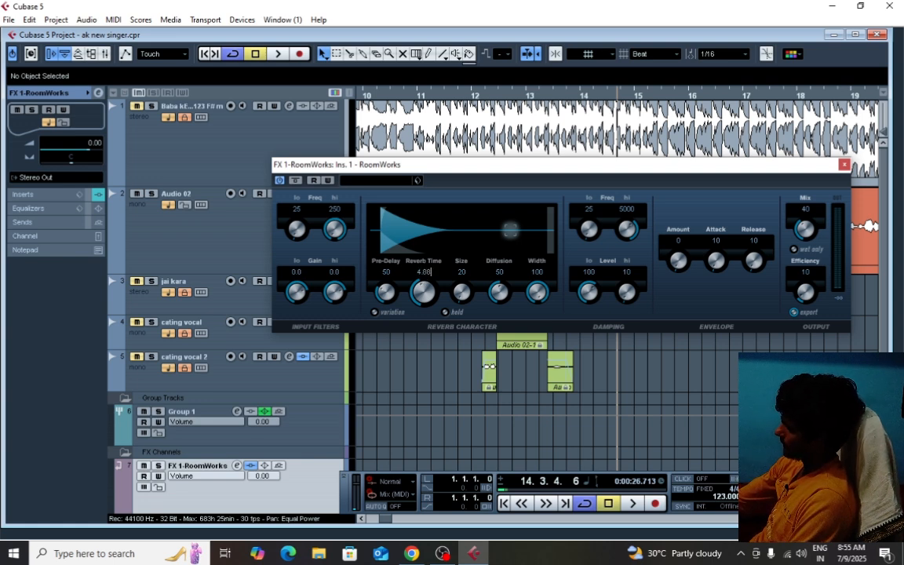
{"action": "key", "text": "Return"}
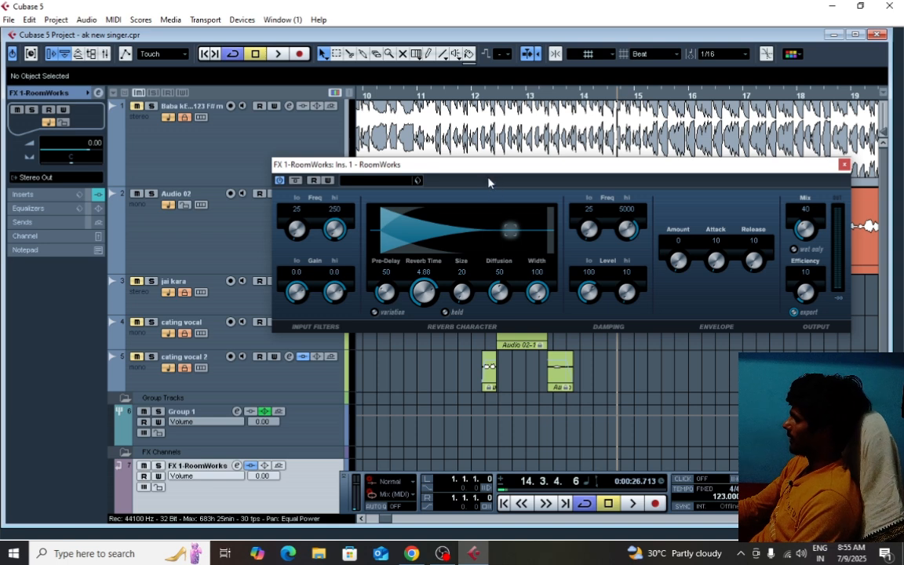
{"action": "left_click_drag", "start_coordinate": [485, 168], "coordinate": [443, 157]}
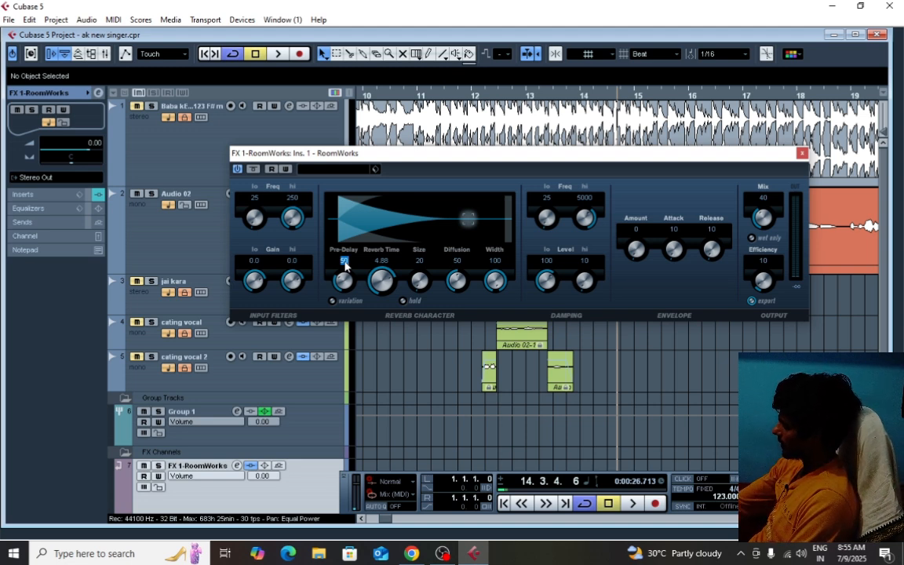
{"action": "type", "text": "8"}
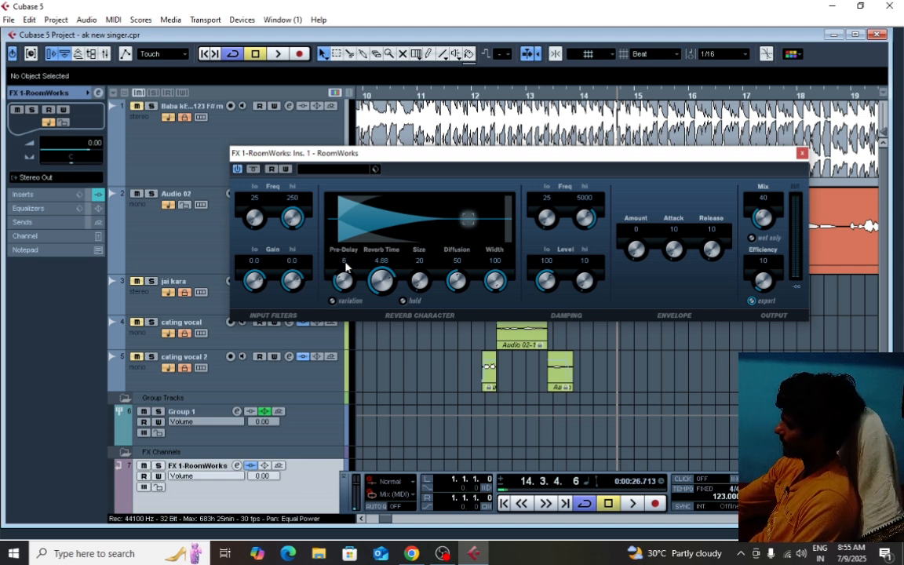
{"action": "type", "text": "0"}
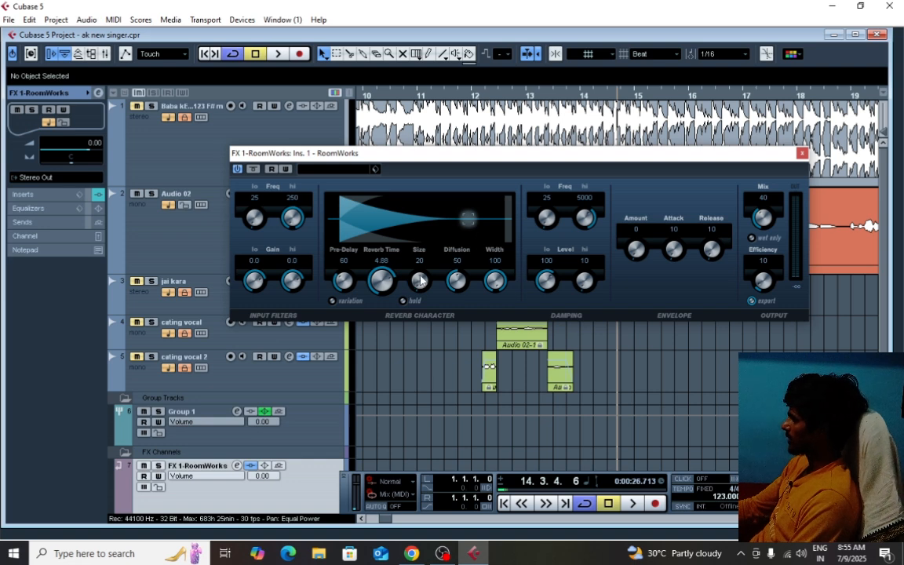
Raise the RoomWorks size to 30 and diffusion to 62, and close the effect editor
{"action": "left_click_drag", "start_coordinate": [460, 287], "coordinate": [459, 266]}
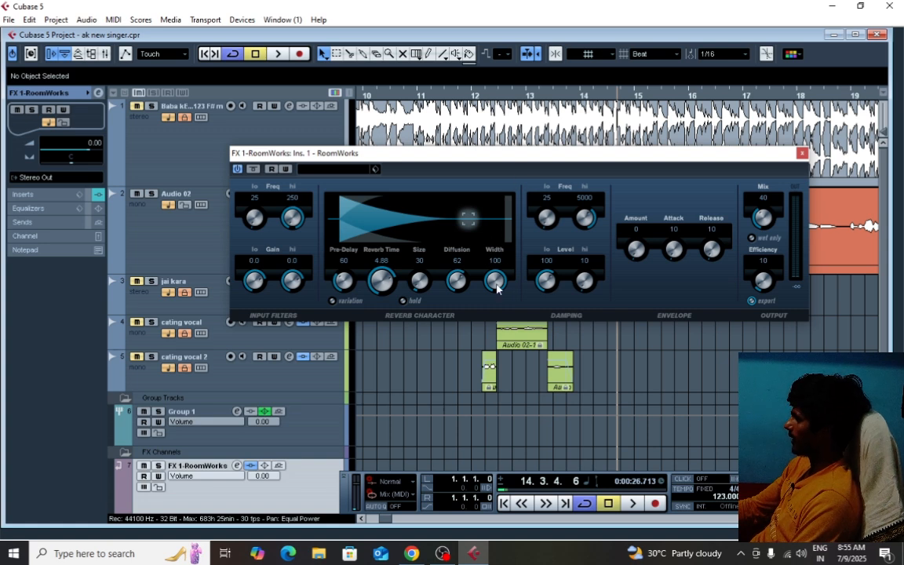
{"action": "left_click_drag", "start_coordinate": [495, 265], "coordinate": [487, 369]}
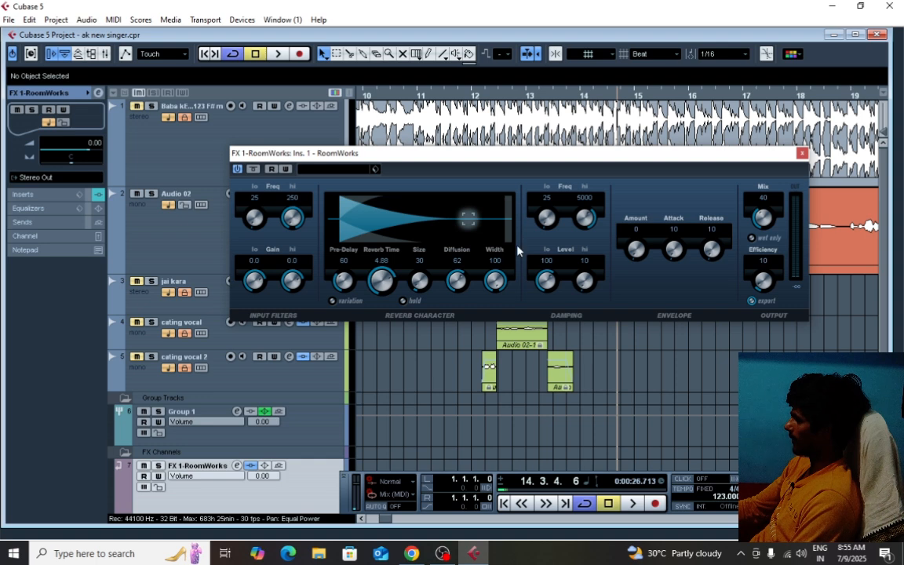
{"action": "left_click", "coordinate": [801, 153]}
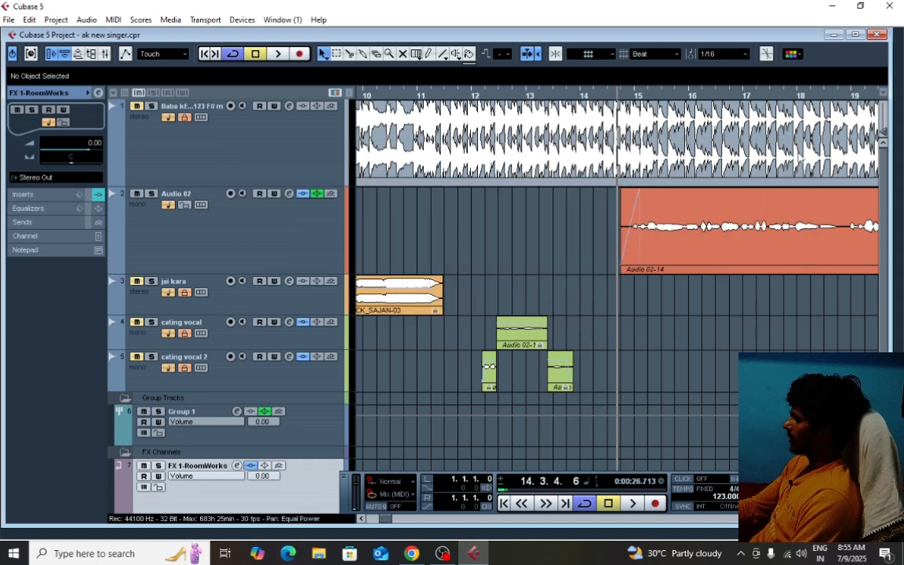
Open the channel settings of Group 1 and assign FX 1-RoomWorks to its first send
{"action": "scroll", "coordinate": [281, 431], "scroll_direction": "down", "scroll_amount": 1}
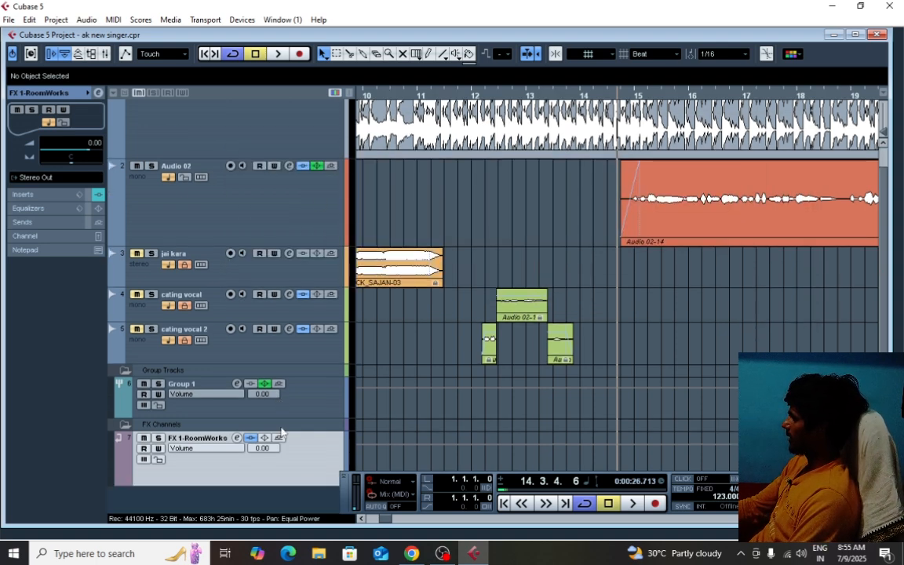
{"action": "left_click", "coordinate": [234, 406]}
{"action": "left_click", "coordinate": [236, 383]}
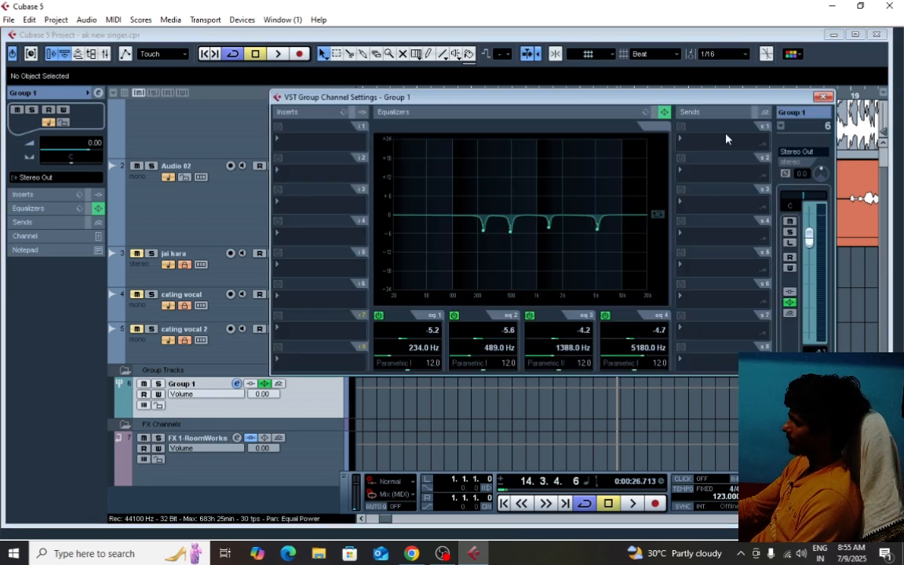
{"action": "left_click", "coordinate": [726, 139]}
{"action": "left_click", "coordinate": [710, 169]}
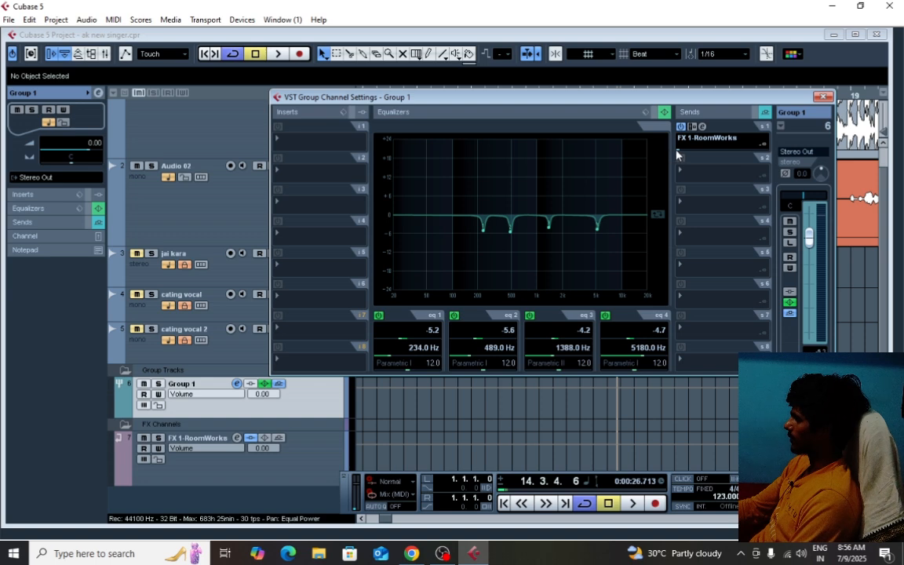
Raise Group 1's FX 1-RoomWorks send level to about -8.80 and audition the reverb on playback
{"action": "key", "text": "space"}
{"action": "left_click_drag", "start_coordinate": [681, 149], "coordinate": [723, 153]}
{"action": "key", "text": "space"}
{"action": "key", "text": "space"}
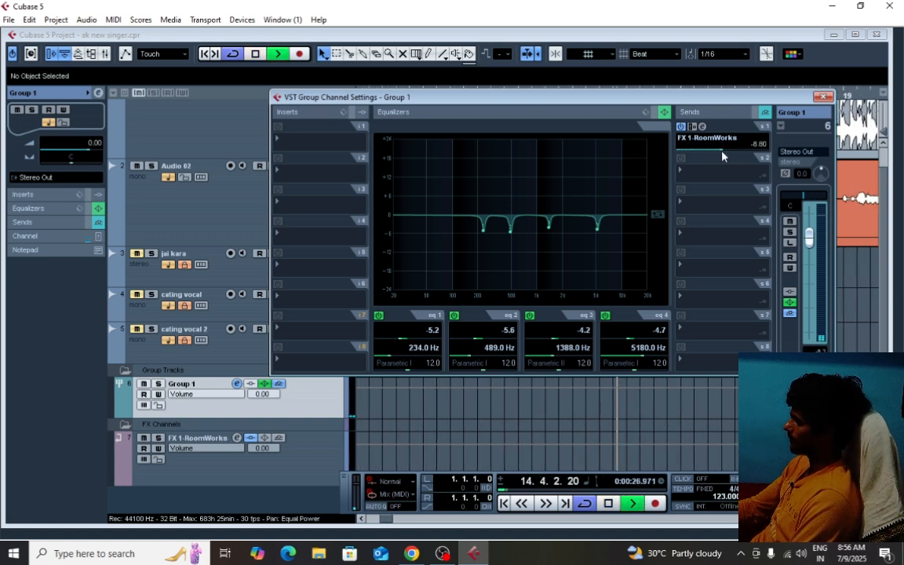
{"action": "key", "text": "space"}
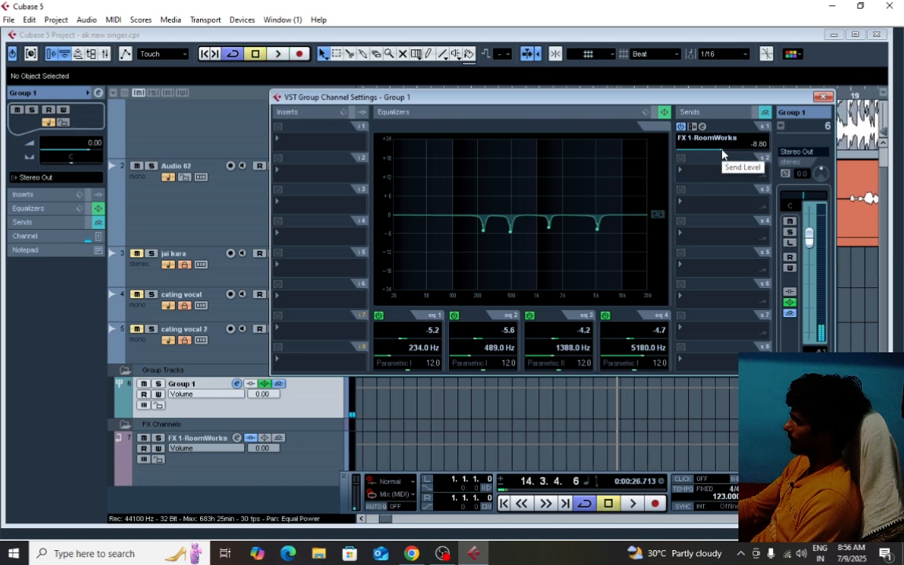
{"action": "key", "text": "space"}
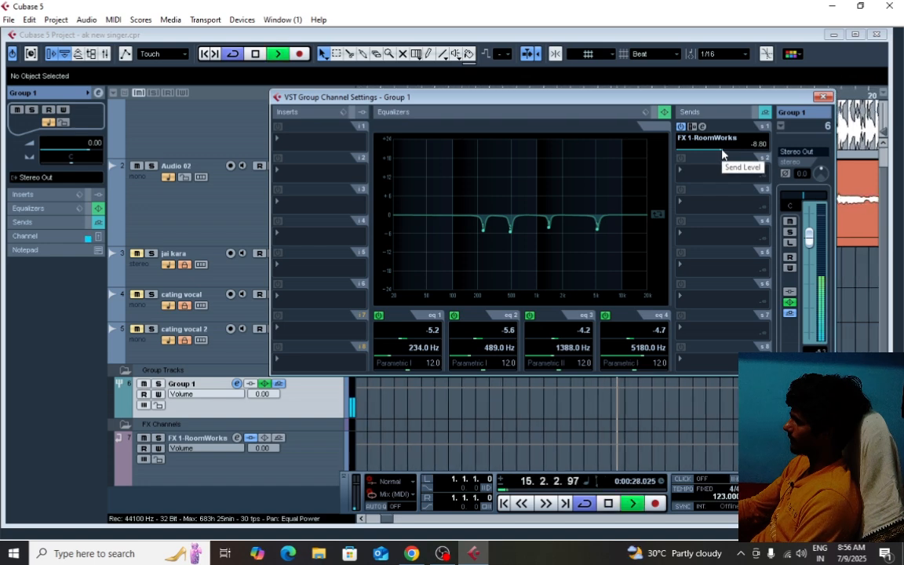
{"action": "key", "text": "space"}
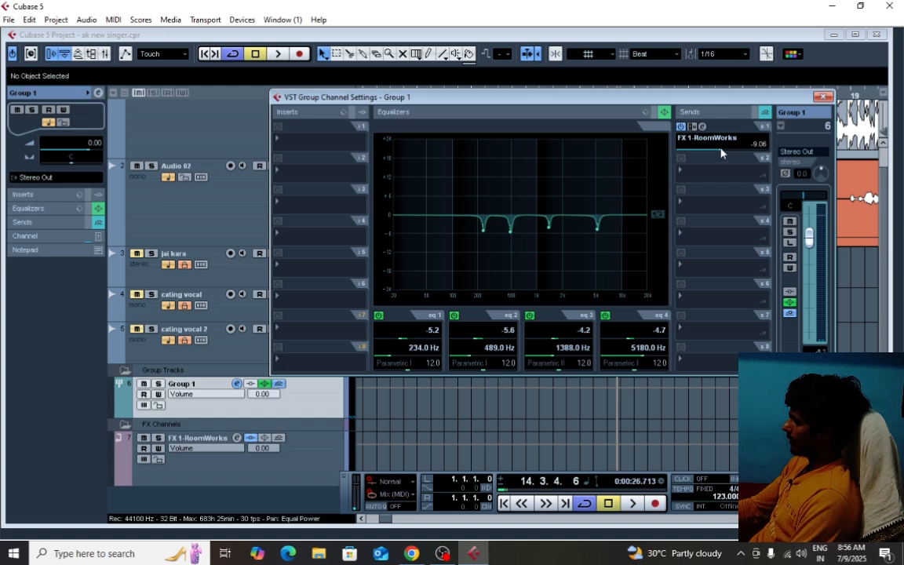
Lower Group 1's RoomWorks send level to about -12.74 and play the passage to check it
{"action": "left_click_drag", "start_coordinate": [720, 152], "coordinate": [711, 156]}
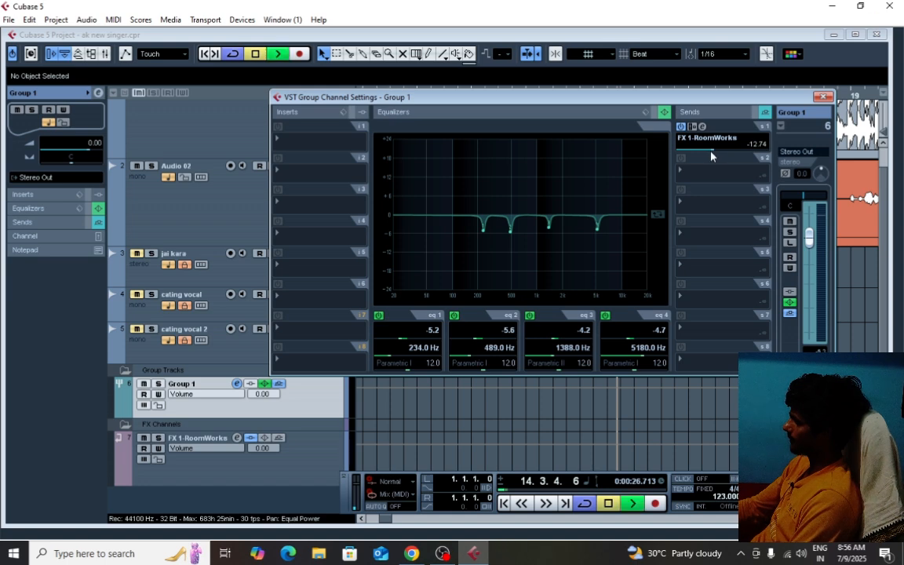
{"action": "key", "text": "space"}
{"action": "key", "text": "space"}
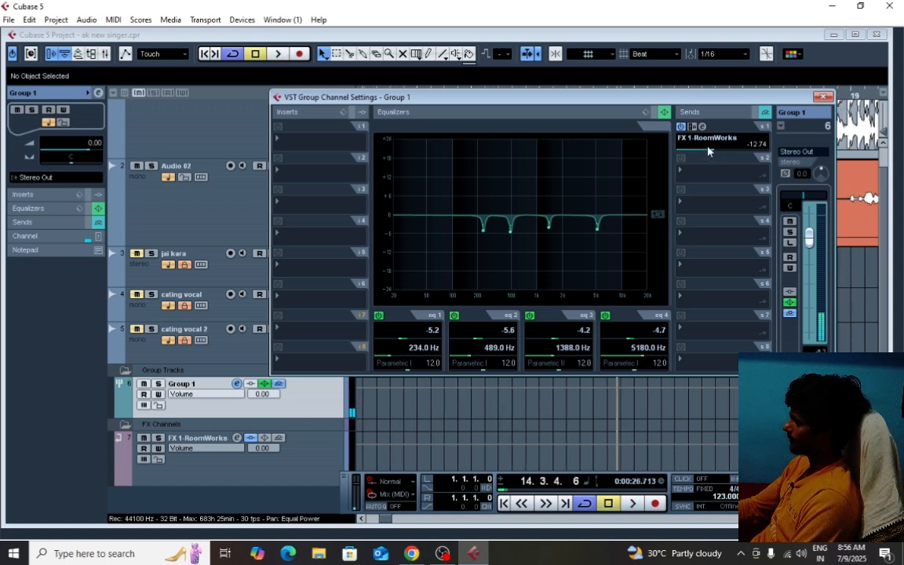
{"action": "key", "text": "space"}
{"action": "key", "text": "space"}
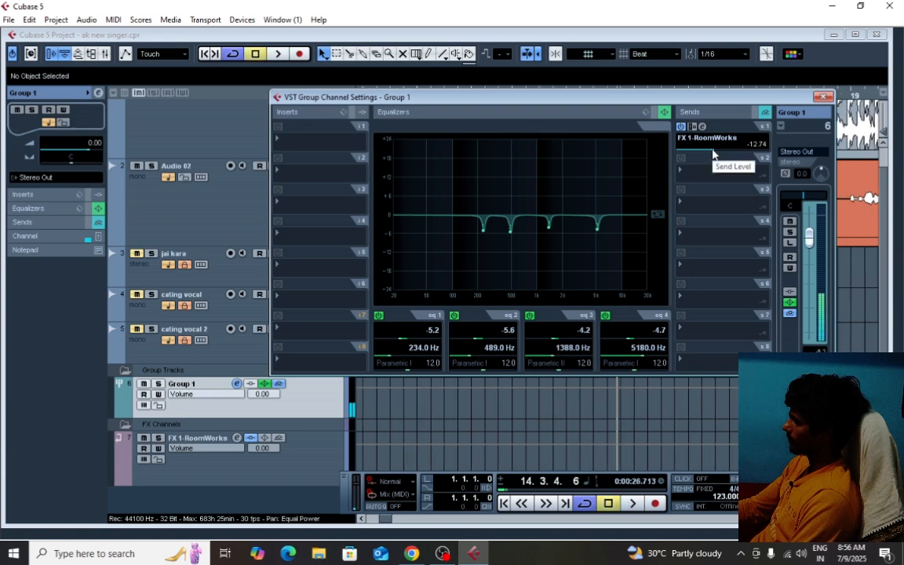
Reduce Group 1's RoomWorks send level to about -15.11, audition it repeatedly, and close the group channel settings
{"action": "left_click_drag", "start_coordinate": [711, 154], "coordinate": [709, 155]}
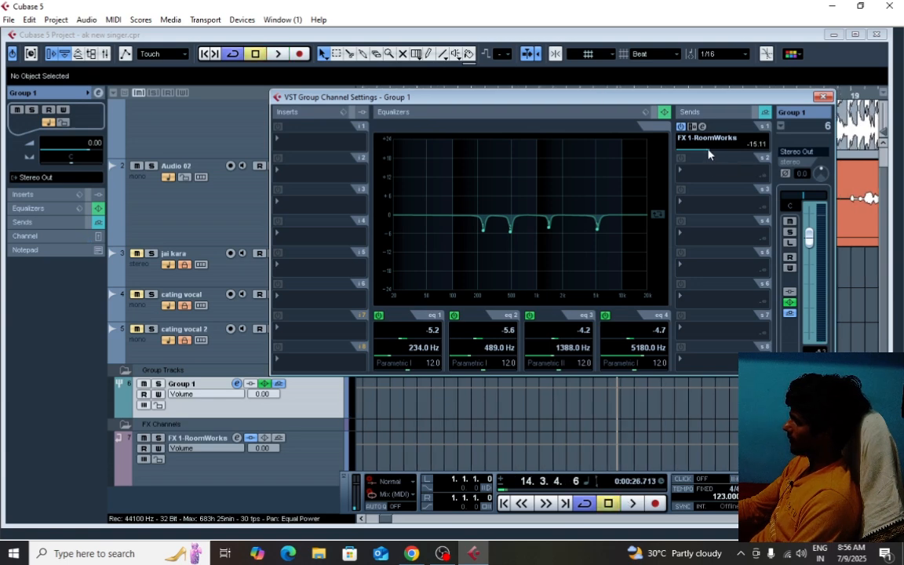
{"action": "key", "text": "space"}
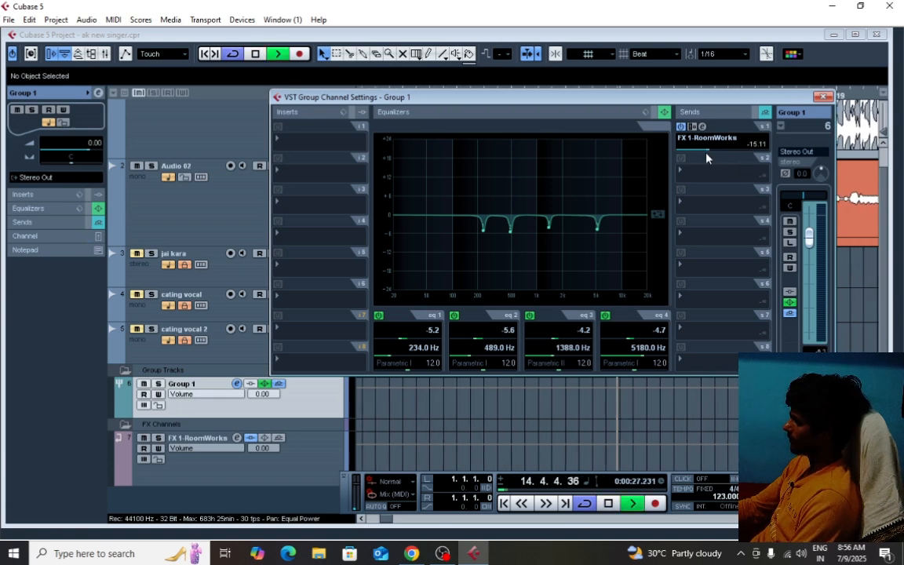
{"action": "key", "text": "space"}
{"action": "key", "text": "space"}
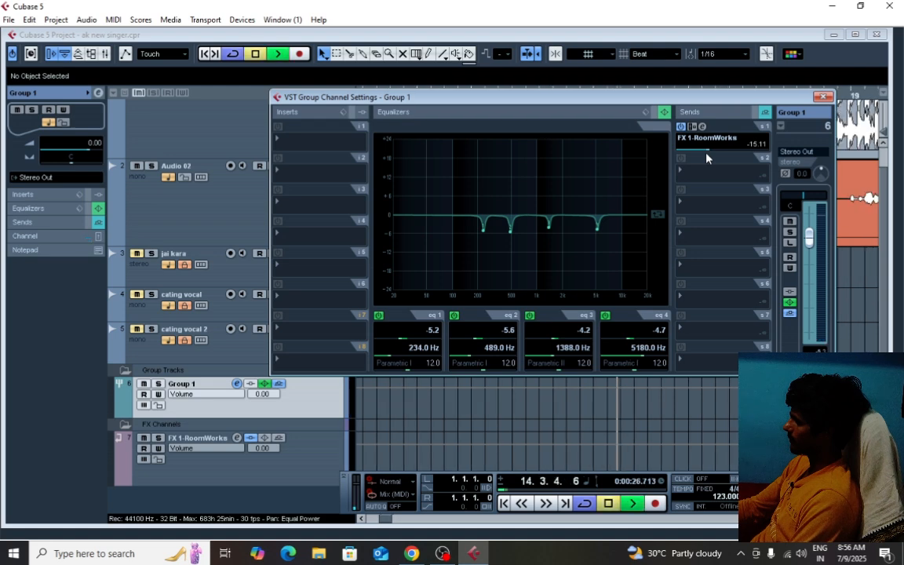
{"action": "key", "text": "space"}
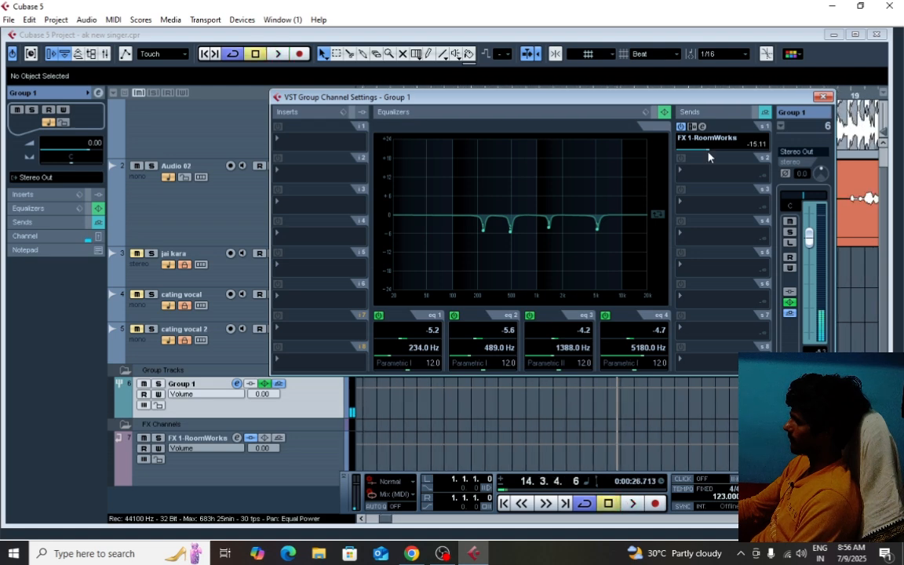
{"action": "key", "text": "space"}
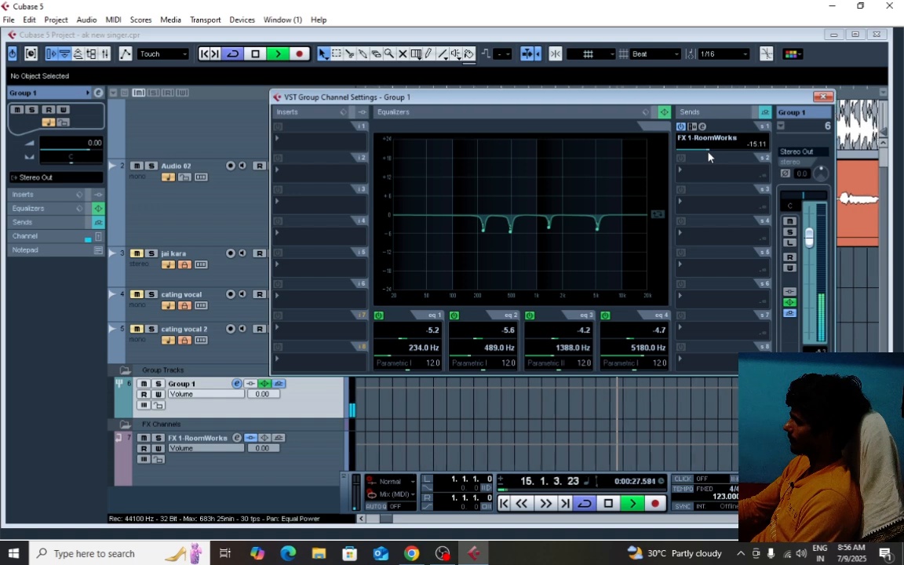
{"action": "key", "text": "space"}
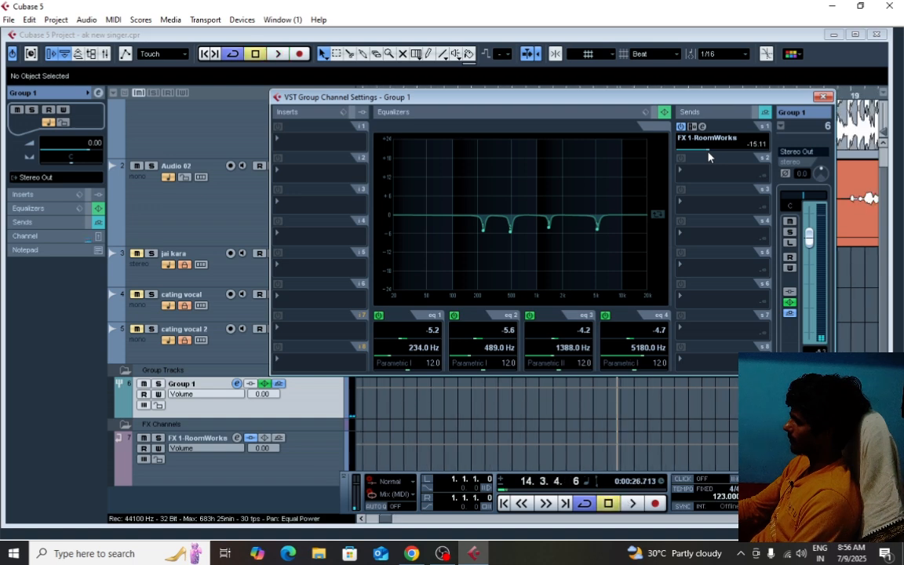
{"action": "key", "text": "space"}
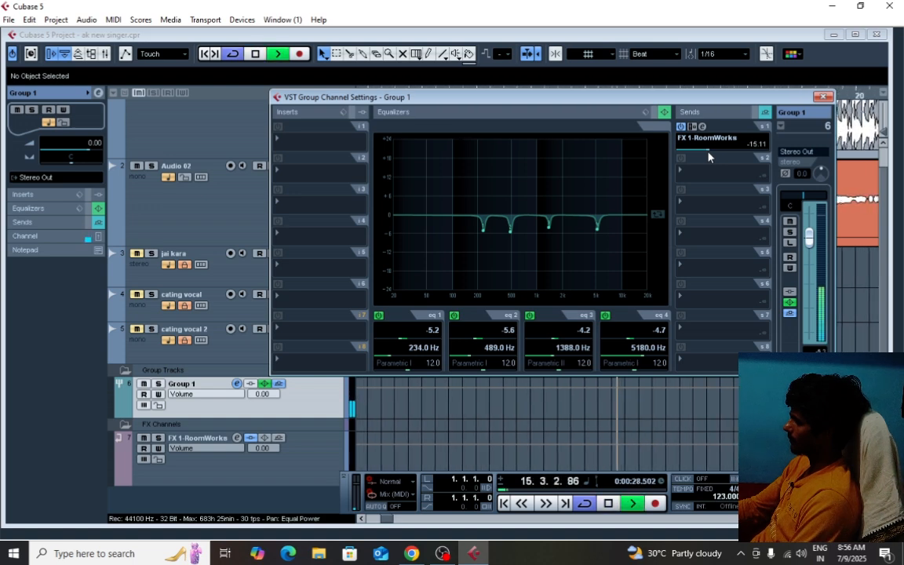
{"action": "key", "text": "space"}
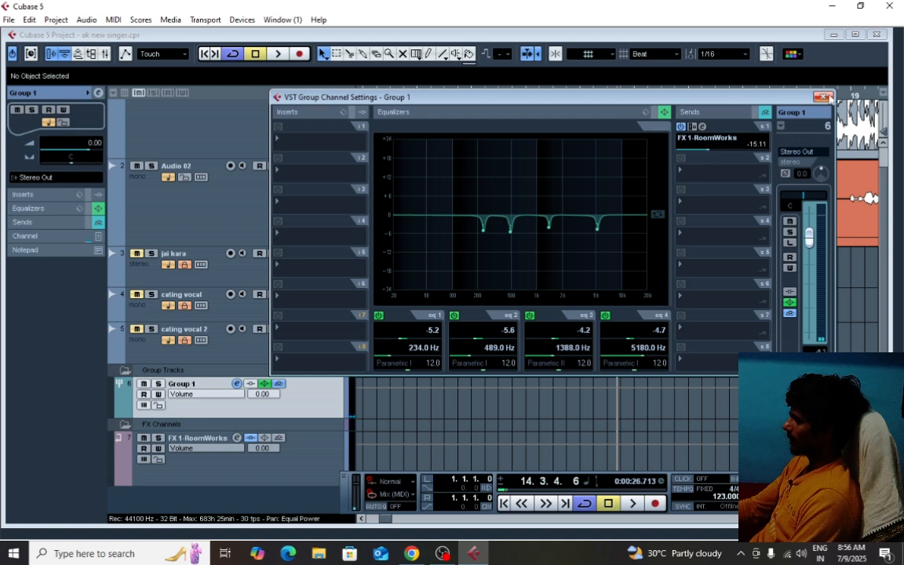
{"action": "left_click", "coordinate": [822, 98]}
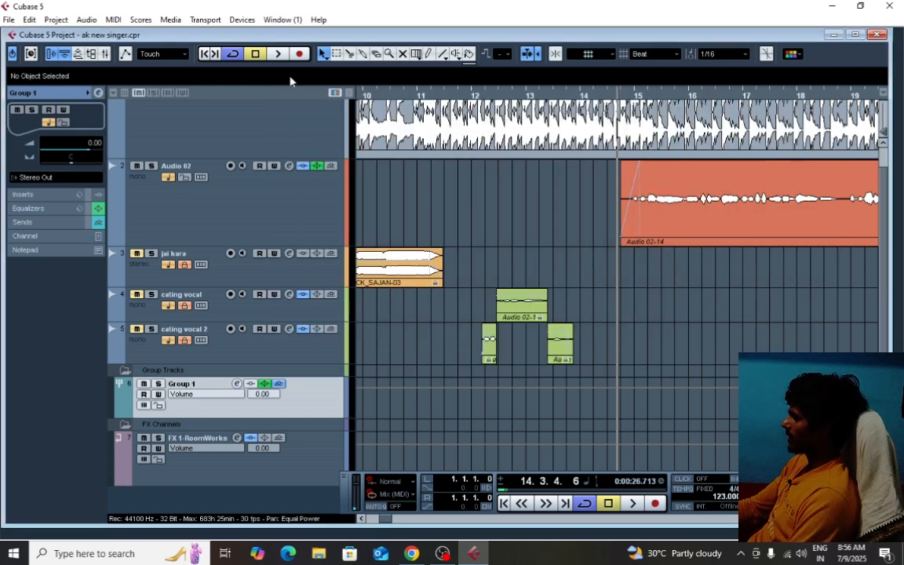
Open the FX 1-RoomWorks channel settings and enable EQ band 1 with the High Pass I filter type
{"action": "left_click", "coordinate": [267, 468]}
{"action": "left_click", "coordinate": [236, 438]}
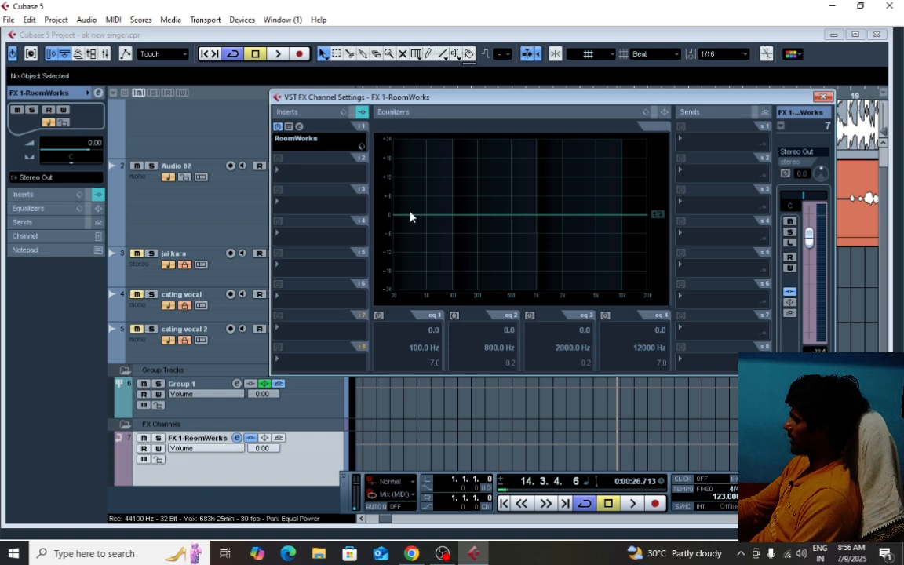
{"action": "left_click", "coordinate": [378, 317]}
{"action": "left_click", "coordinate": [393, 365]}
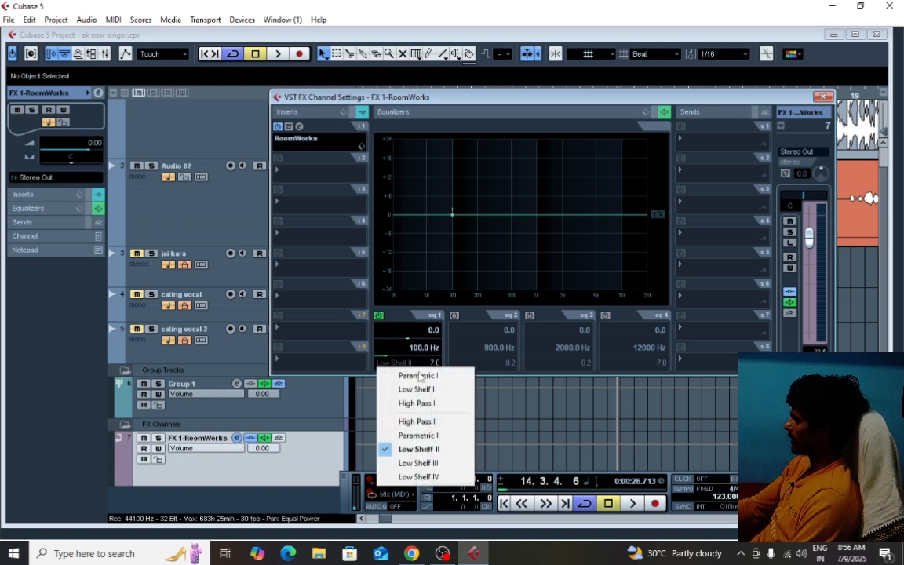
{"action": "left_click", "coordinate": [410, 403]}
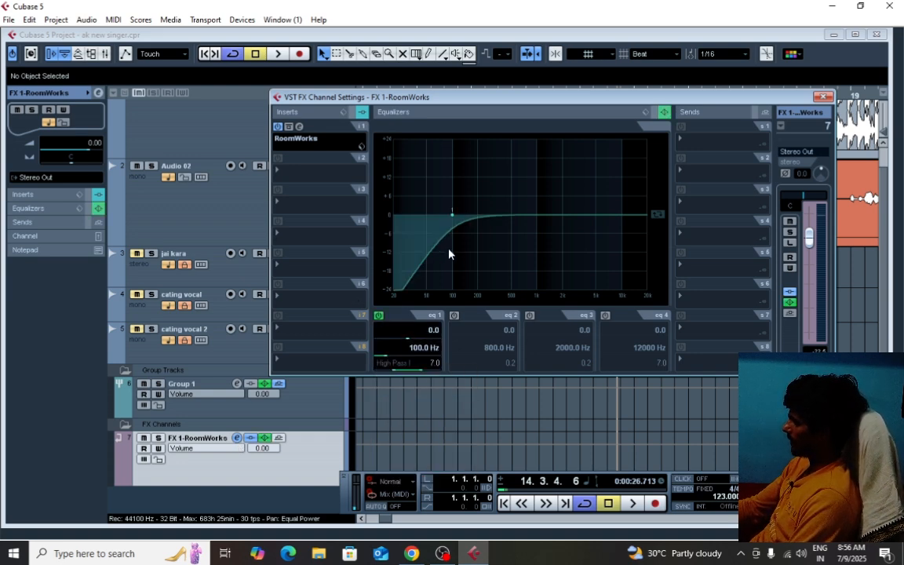
Move the FX 1-RoomWorks high-pass cutoff to about 128 Hz during playback and audition the filtered reverb
{"action": "key", "text": "space"}
{"action": "left_click_drag", "start_coordinate": [452, 215], "coordinate": [462, 222]}
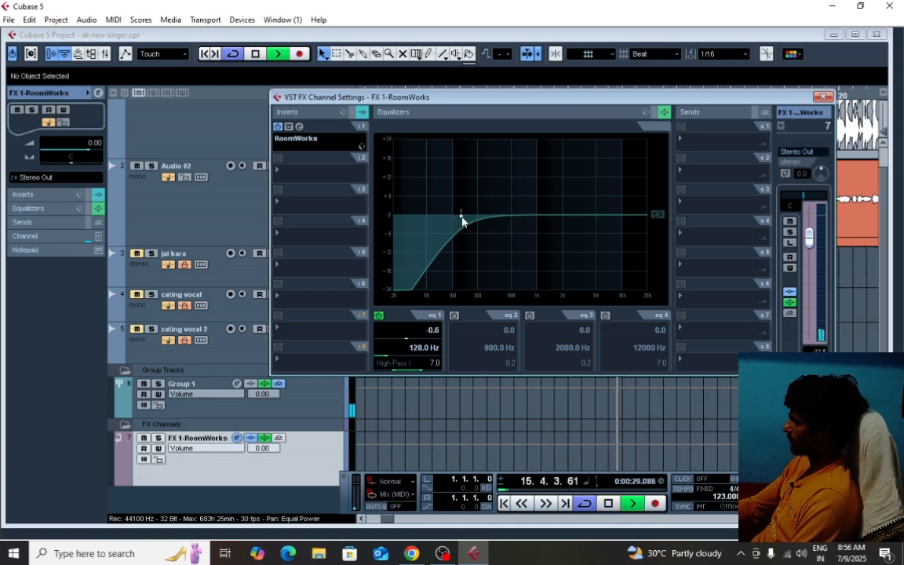
{"action": "key", "text": "space"}
{"action": "key", "text": "space"}
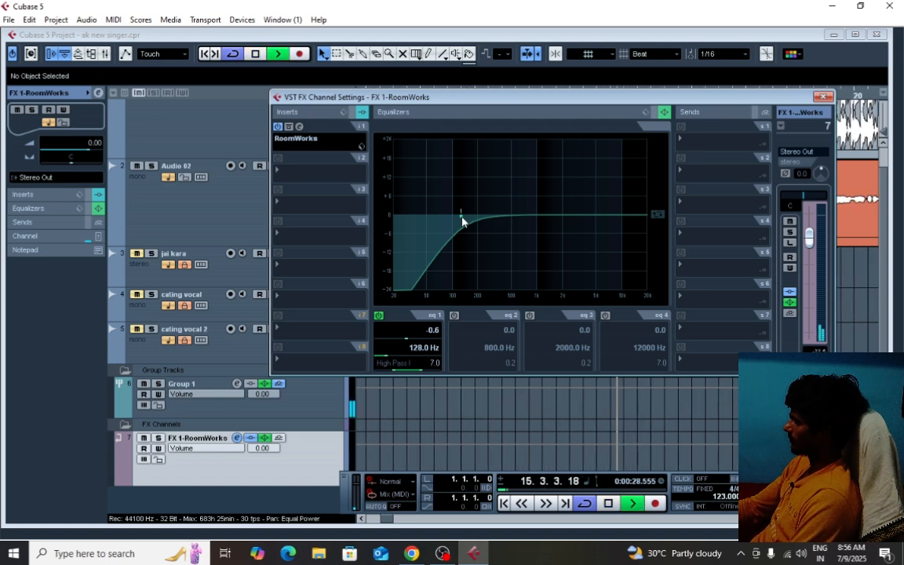
{"action": "key", "text": "space"}
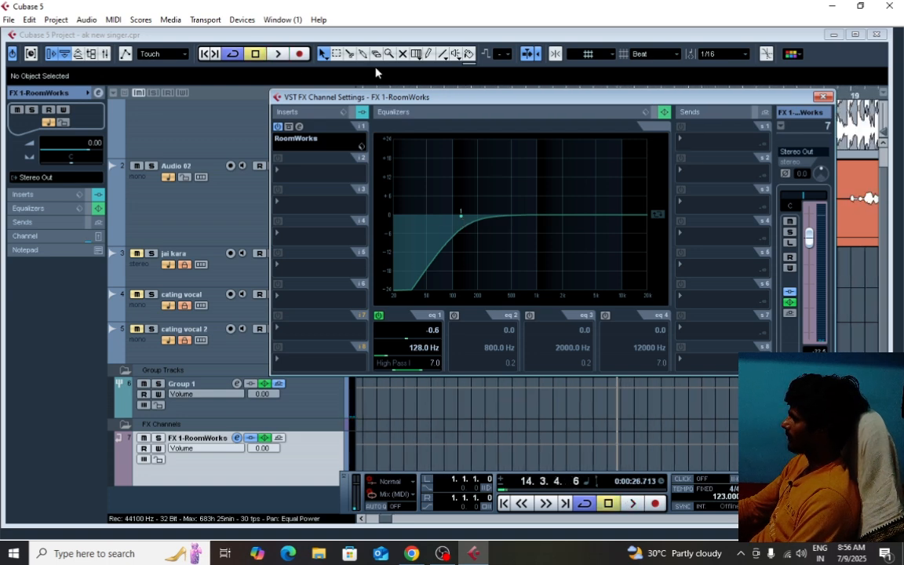
Load Ozone 8 from the Mastering effects into the second insert slot of the FX 1-RoomWorks channel
{"action": "left_click", "coordinate": [307, 177]}
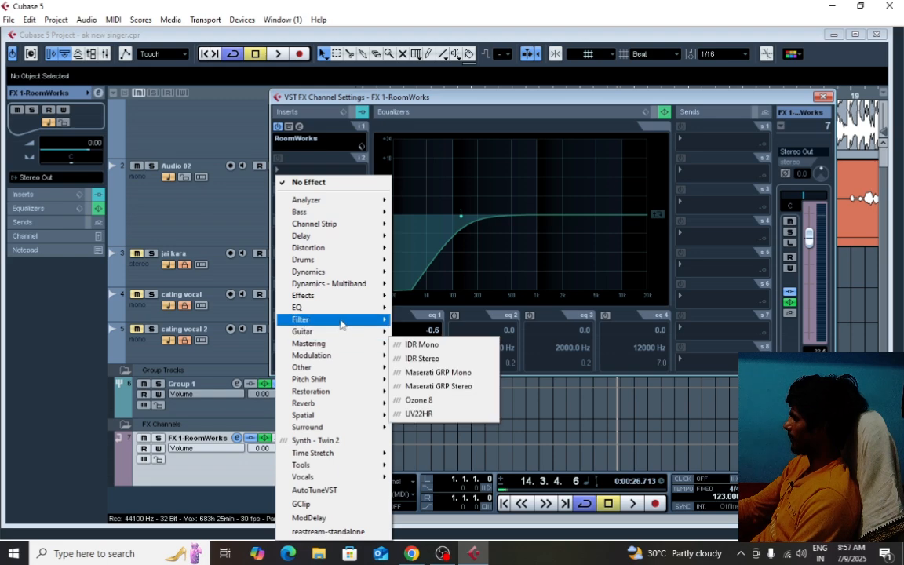
{"action": "mouse_move", "coordinate": [341, 272]}
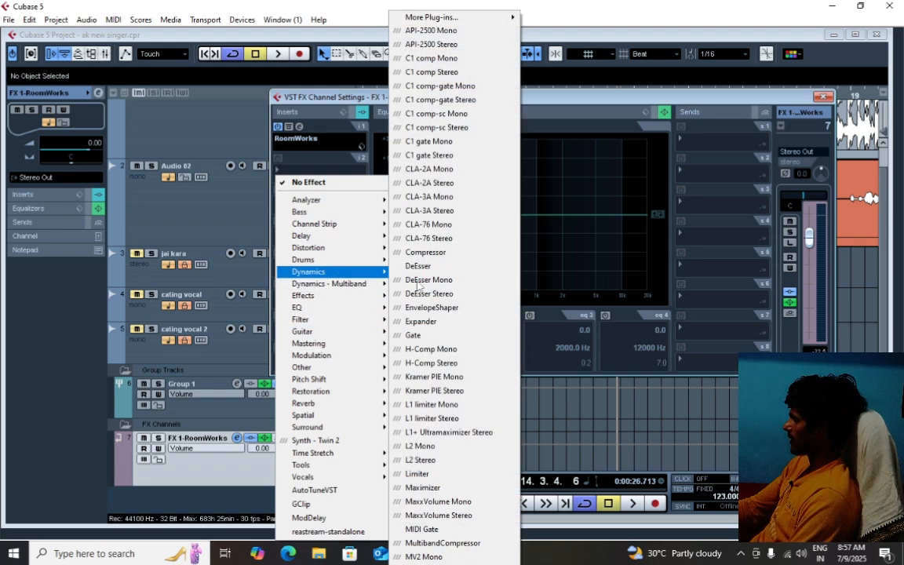
{"action": "mouse_move", "coordinate": [439, 19]}
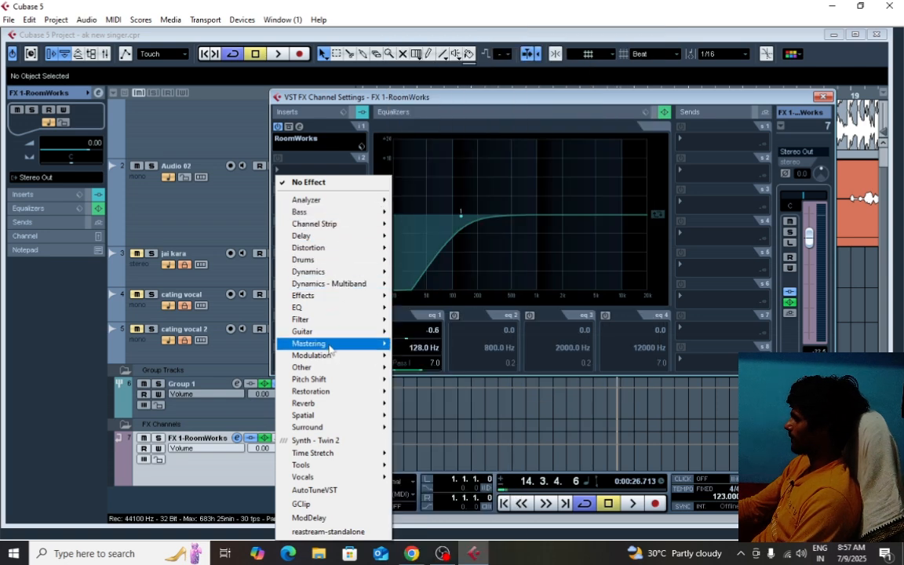
{"action": "mouse_move", "coordinate": [321, 343]}
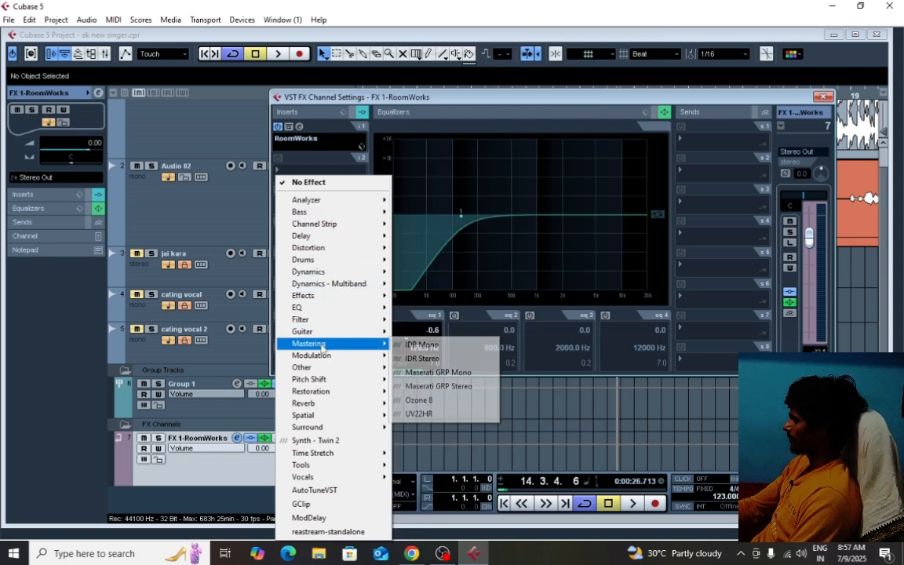
{"action": "left_click", "coordinate": [437, 399]}
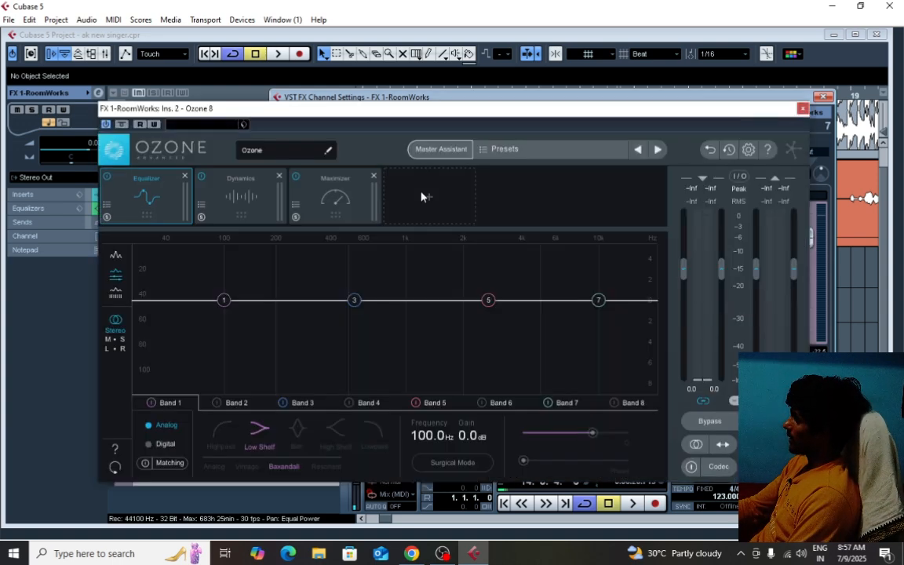
{"action": "left_click_drag", "start_coordinate": [405, 116], "coordinate": [423, 109]}
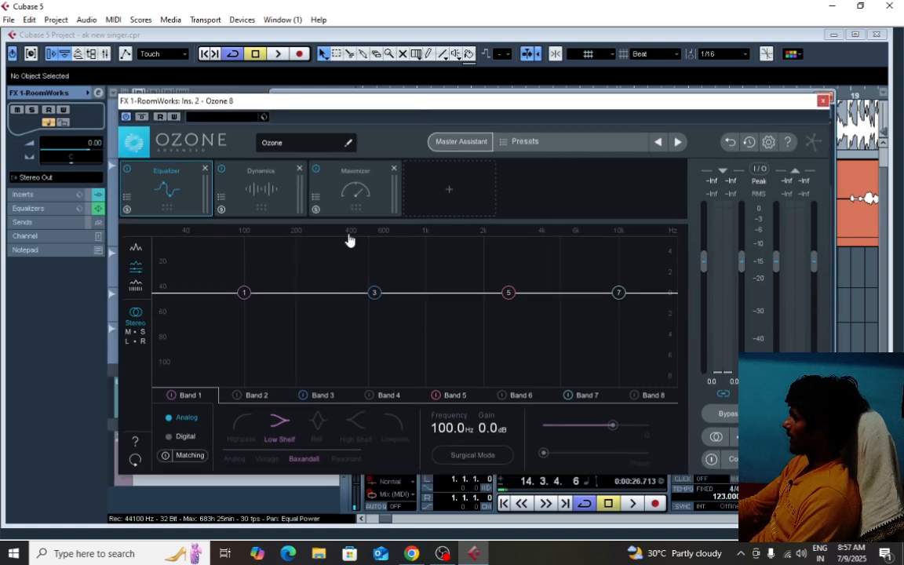
Replace Ozone 8's Equalizer, Dynamics and Maximizer modules with a single Imager module
{"action": "left_click", "coordinate": [267, 190]}
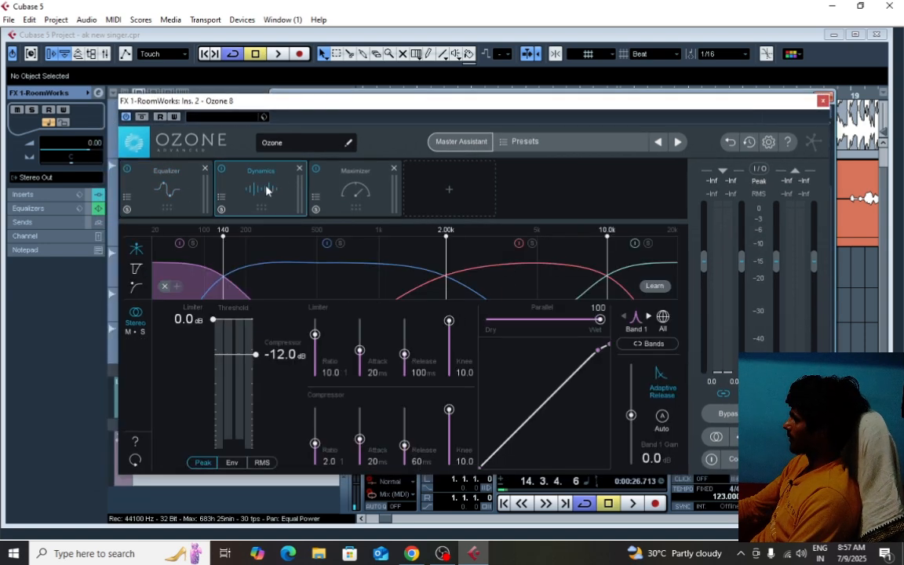
{"action": "left_click", "coordinate": [357, 194]}
{"action": "left_click", "coordinate": [394, 169]}
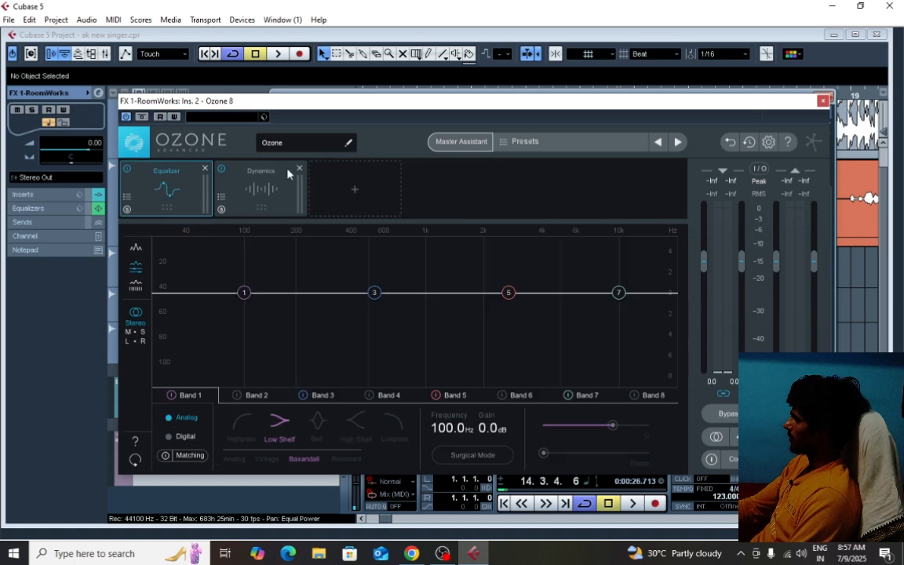
{"action": "left_click", "coordinate": [244, 177]}
{"action": "left_click", "coordinate": [299, 168]}
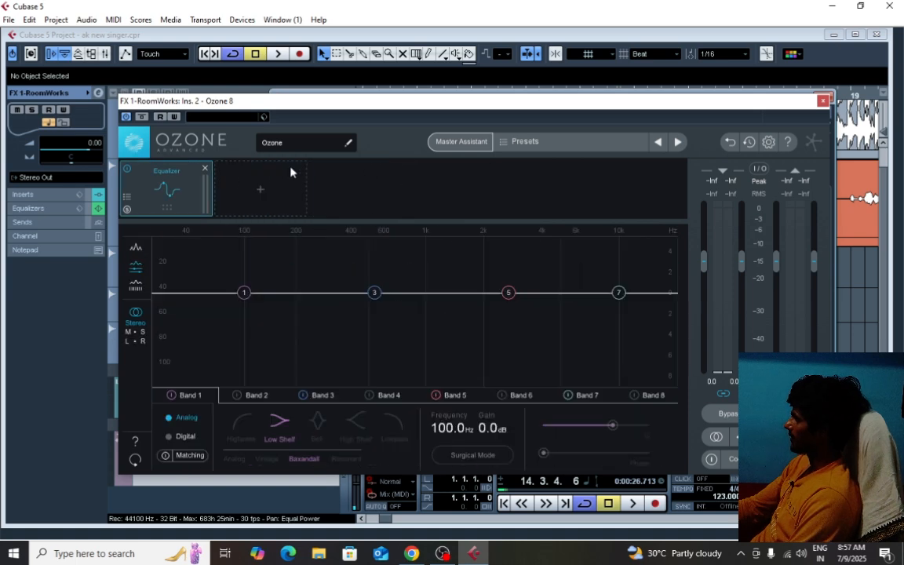
{"action": "left_click", "coordinate": [205, 168]}
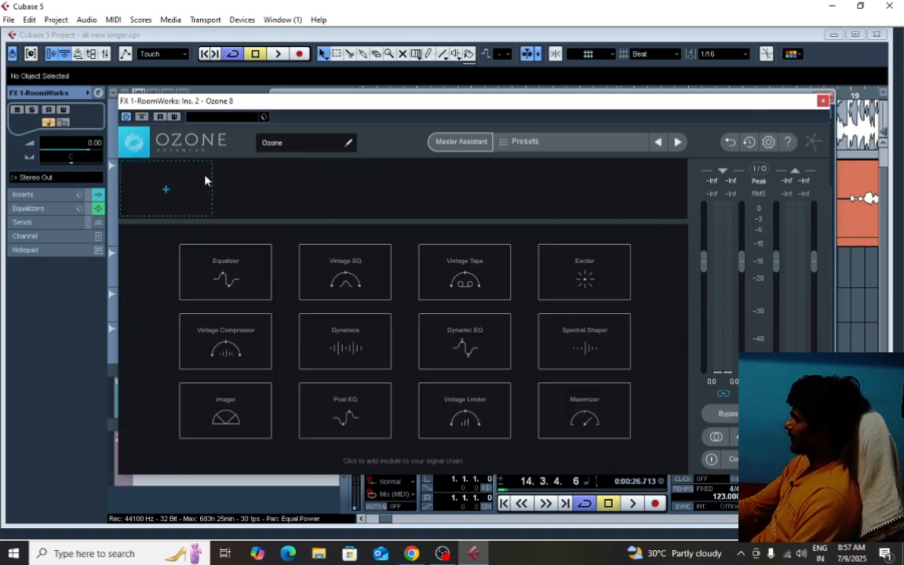
{"action": "left_click", "coordinate": [229, 402]}
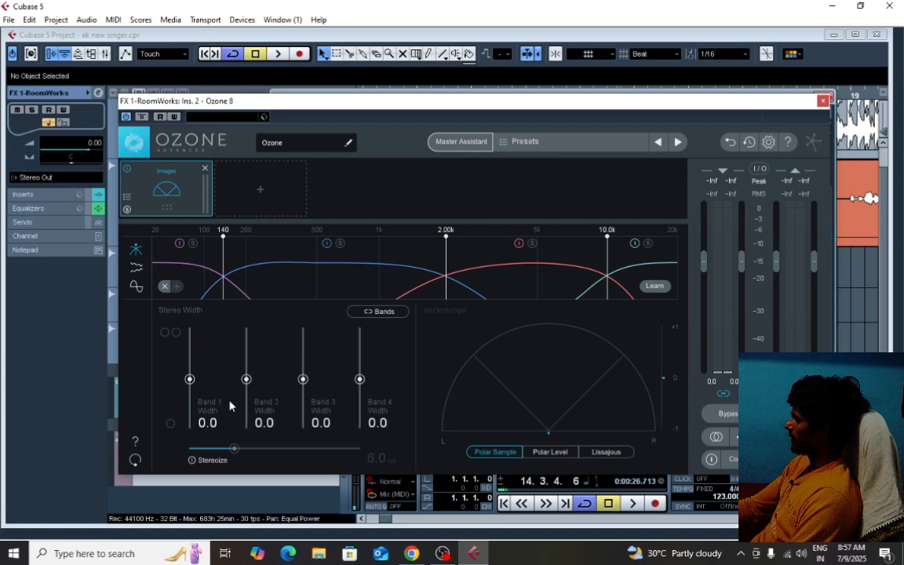
Enable Stereoize at 20 ms in the Imager and set the Band 2 Width to 30
{"action": "left_click", "coordinate": [217, 463]}
{"action": "left_click_drag", "start_coordinate": [234, 449], "coordinate": [383, 455]}
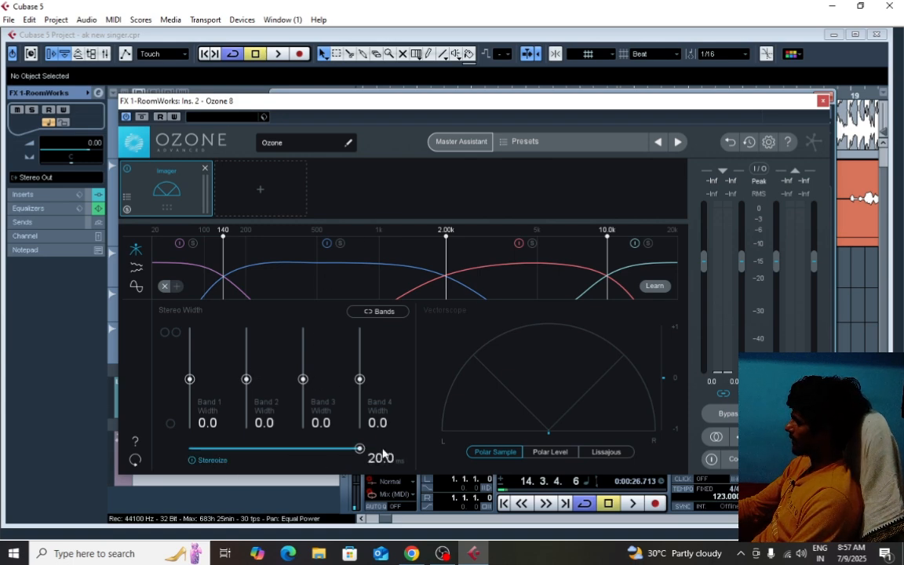
{"action": "left_click_drag", "start_coordinate": [246, 380], "coordinate": [249, 365]}
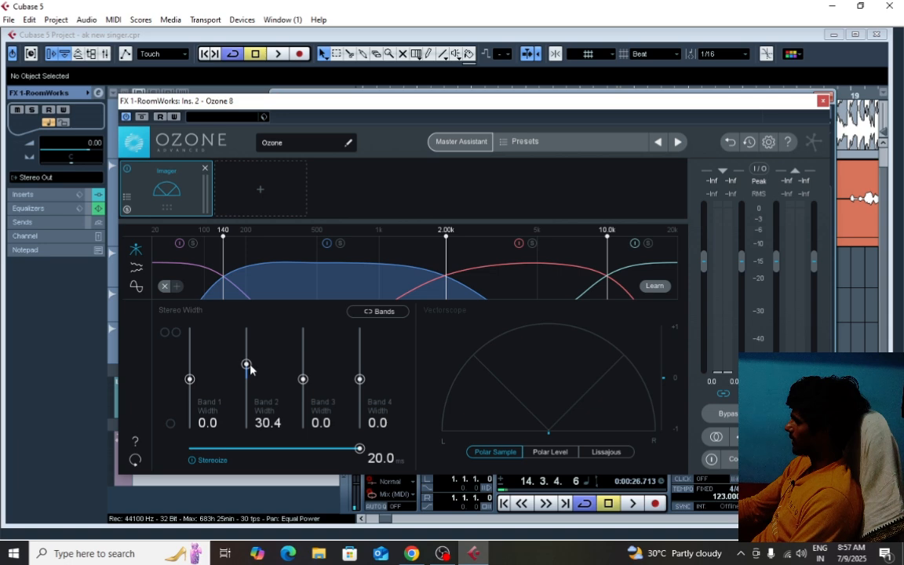
{"action": "left_click", "coordinate": [267, 424]}
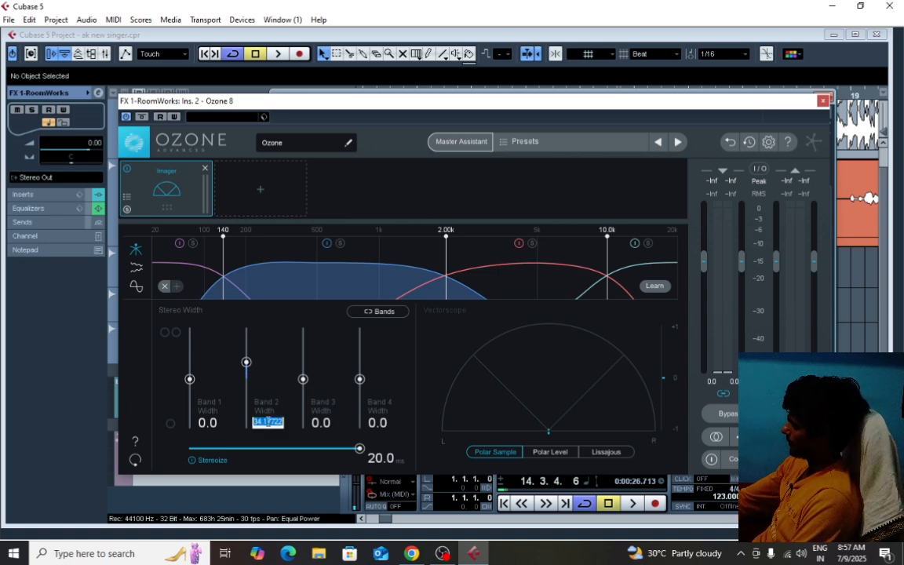
{"action": "type", "text": "30"}
{"action": "key", "text": "Return"}
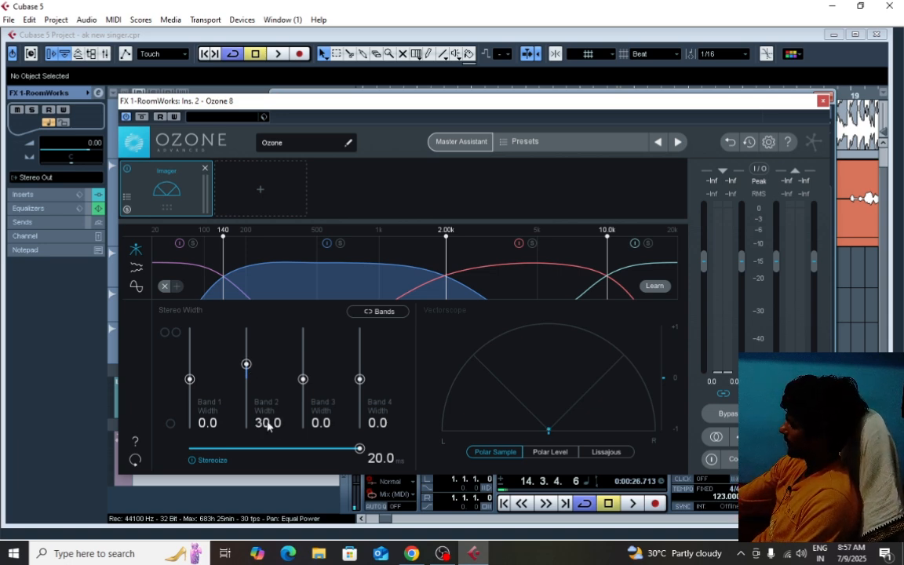
Audition the stereo reverb and try the Imager's Band 2 Width at 100 during playback
{"action": "key", "text": "space"}
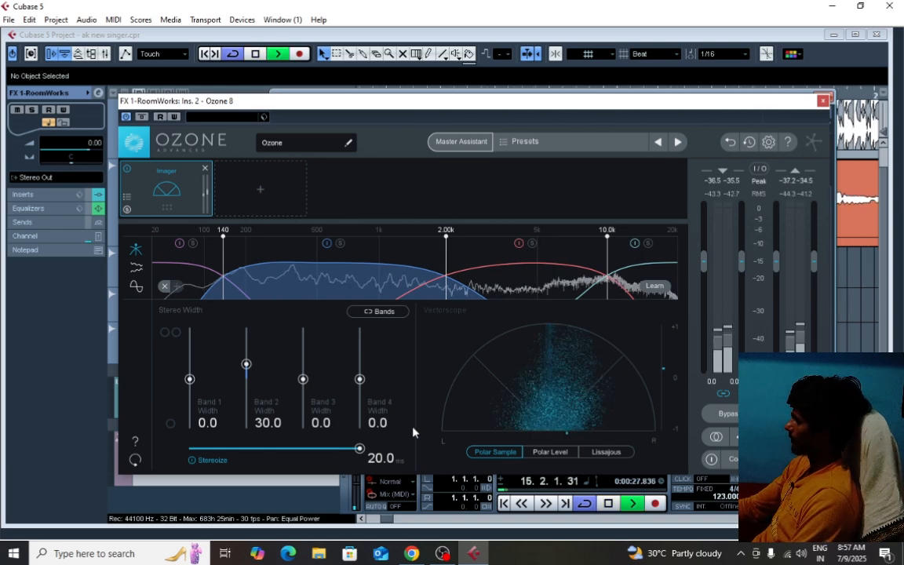
{"action": "key", "text": "space"}
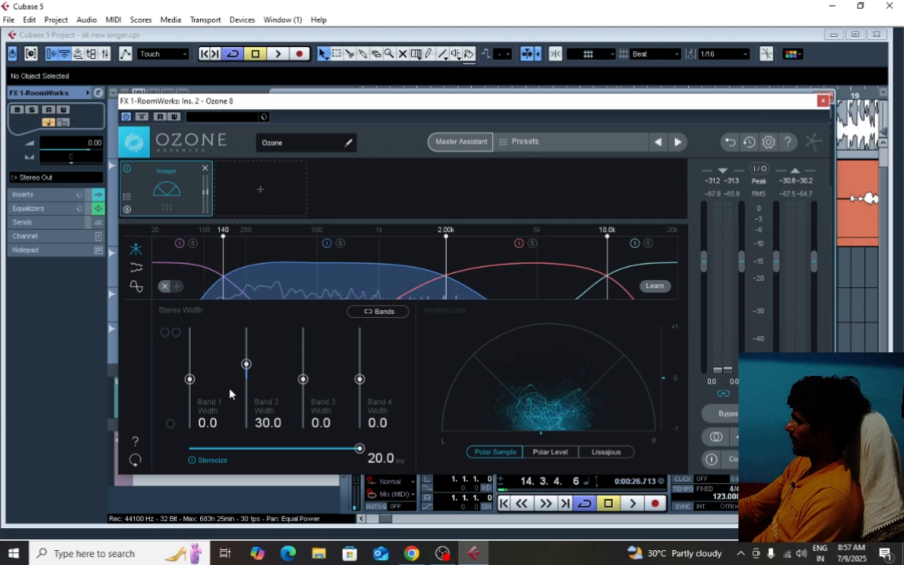
{"action": "key", "text": "space"}
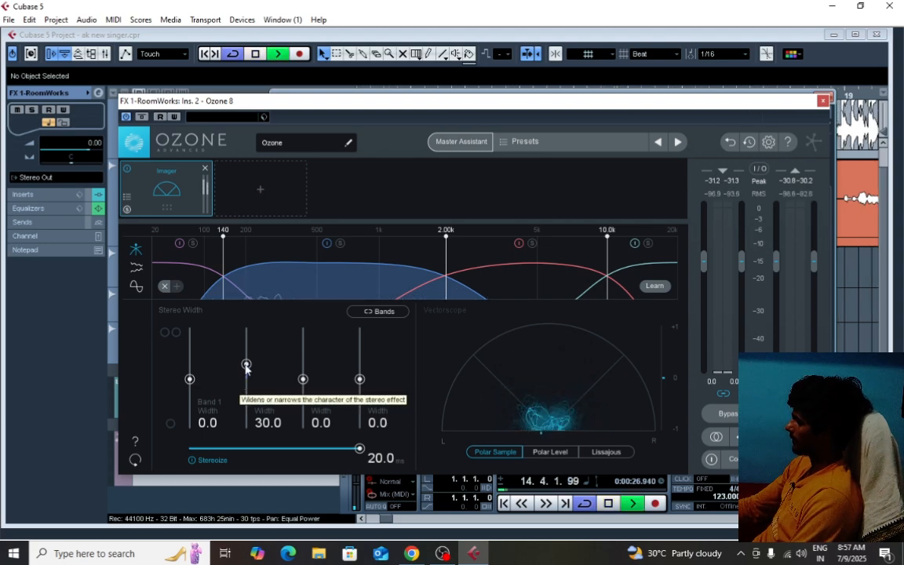
{"action": "left_click_drag", "start_coordinate": [246, 364], "coordinate": [256, 313]}
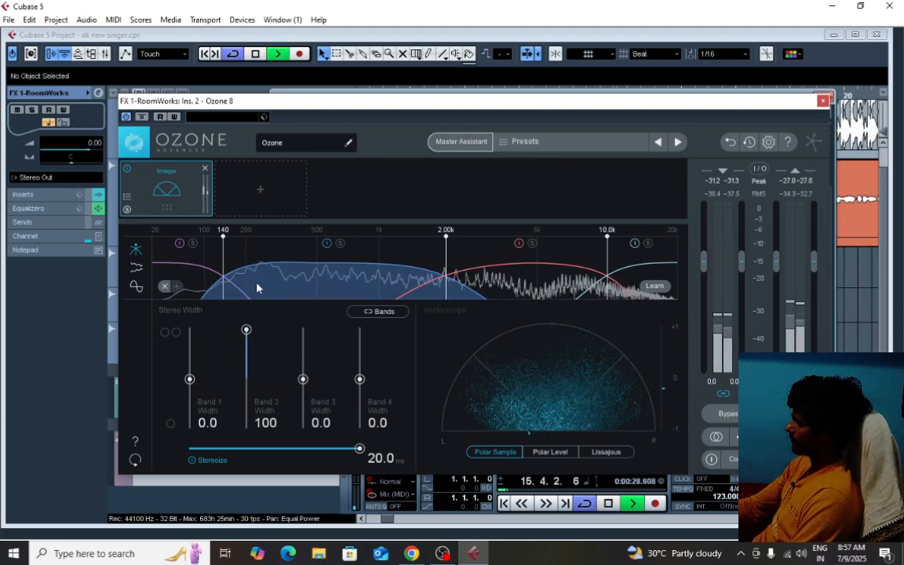
{"action": "key", "text": "space"}
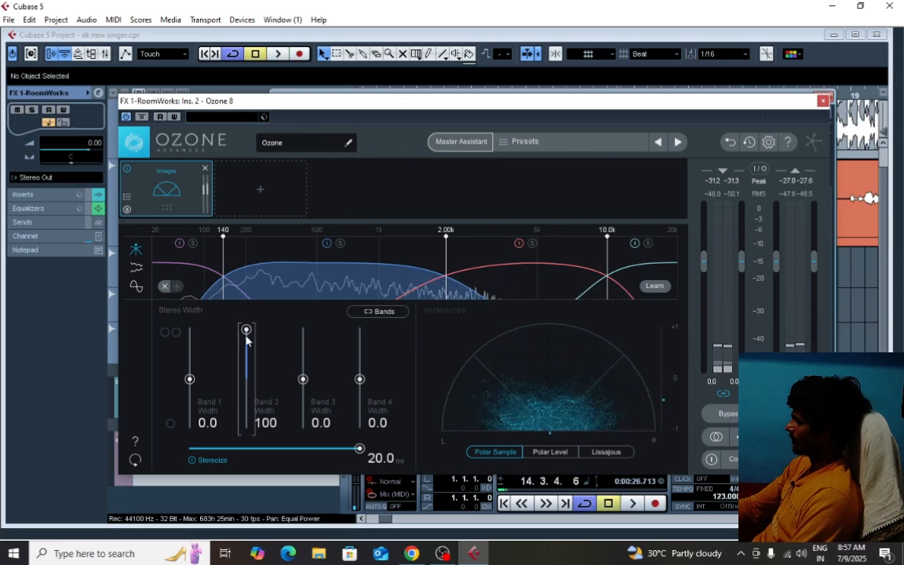
Set the Imager's Band 2 Width to 40 and play the passage to check the widened reverb
{"action": "left_click_drag", "start_coordinate": [246, 331], "coordinate": [248, 355]}
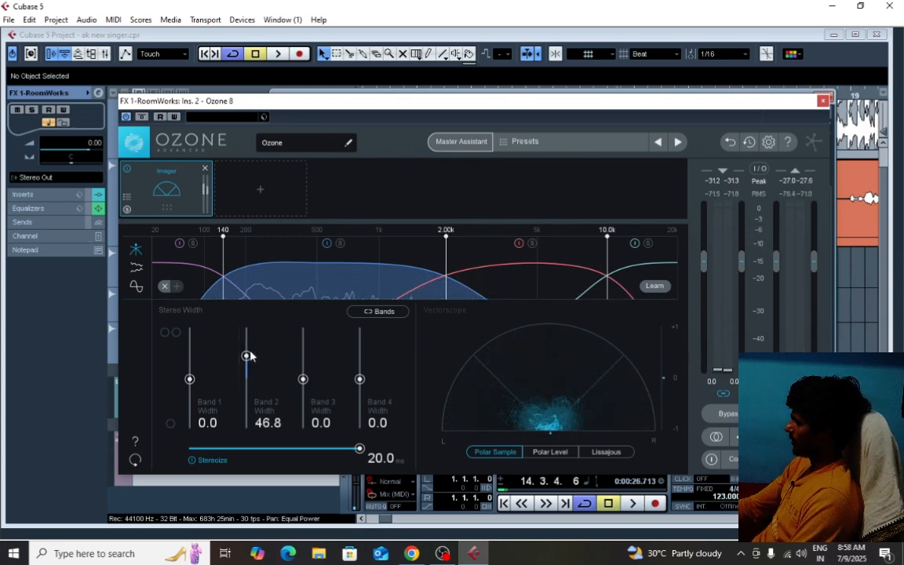
{"action": "double_click", "coordinate": [266, 422]}
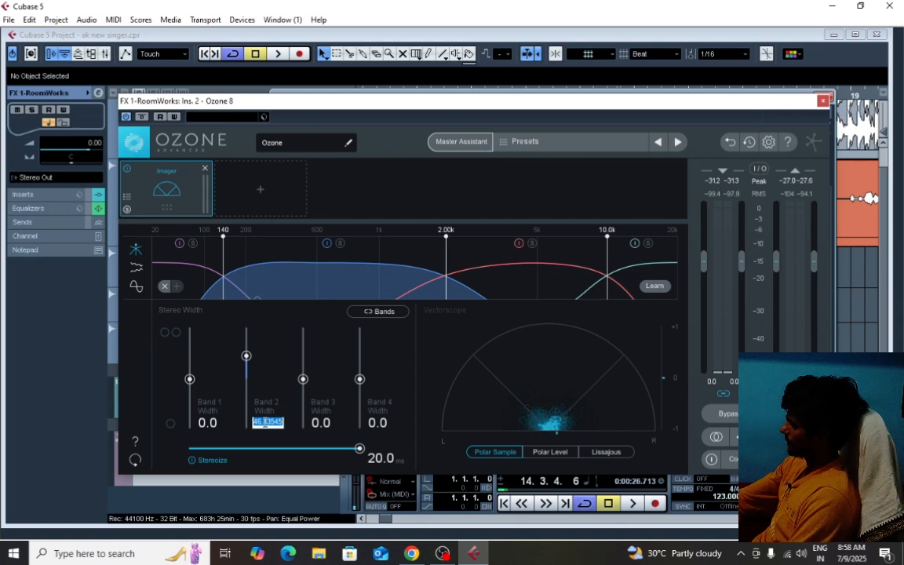
{"action": "type", "text": "40"}
{"action": "key", "text": "Return"}
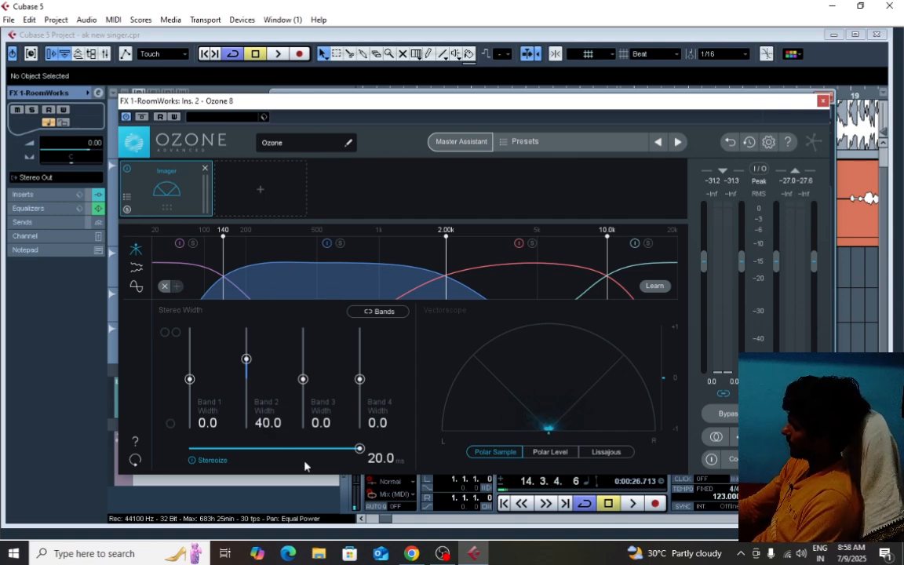
{"action": "key", "text": "space"}
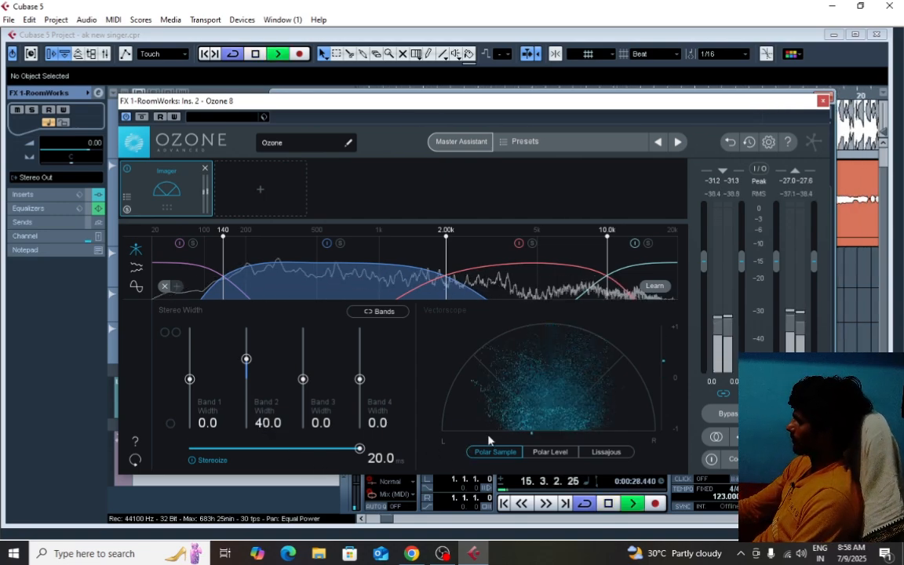
{"action": "key", "text": "space"}
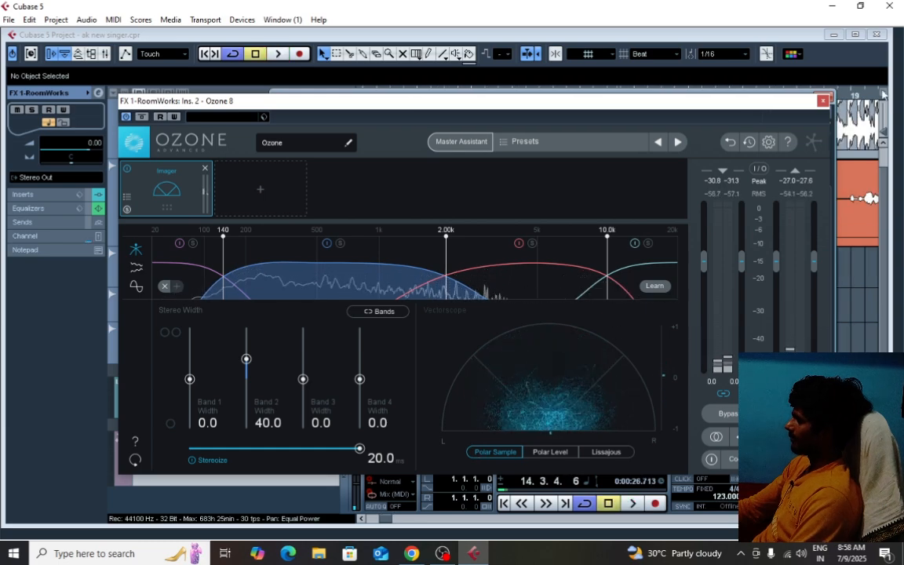
Close the Ozone 8 and FX 1-RoomWorks channel windows and lower the FX 1-RoomWorks track volume to about -0.62
{"action": "left_click", "coordinate": [823, 101]}
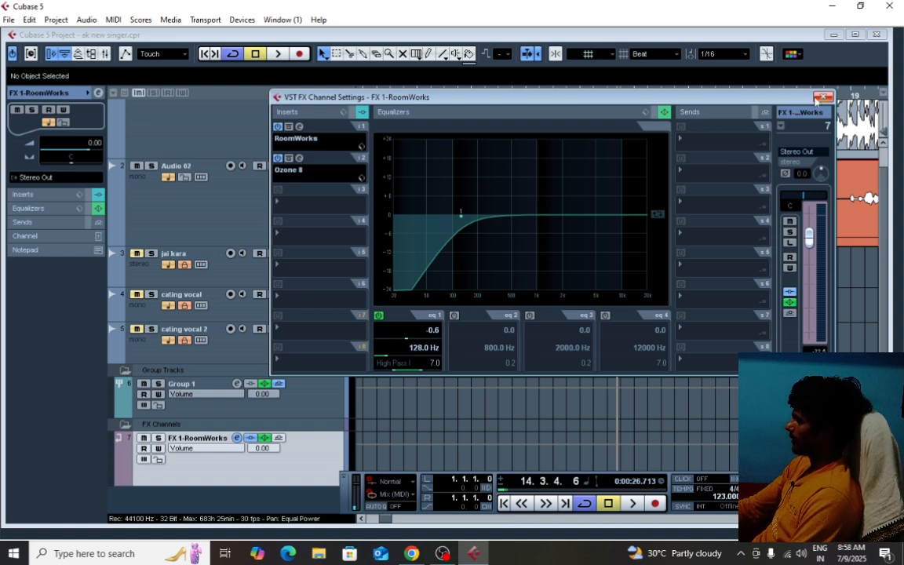
{"action": "left_click", "coordinate": [821, 98]}
{"action": "left_click_drag", "start_coordinate": [273, 449], "coordinate": [263, 467]}
Add a stereo FX channel track with the StereoDelay effect and move its plug-in window lower over the project
{"action": "right_click", "coordinate": [157, 496]}
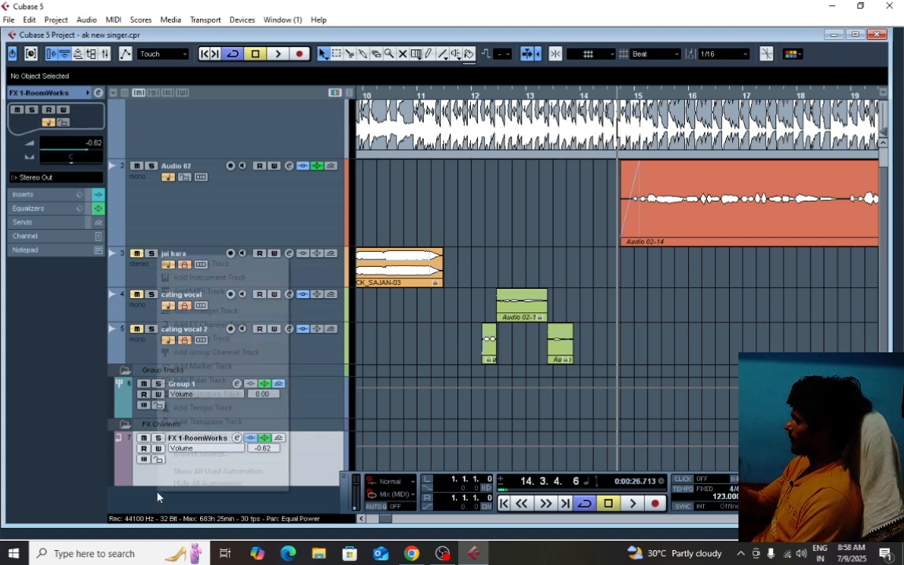
{"action": "left_click", "coordinate": [220, 326]}
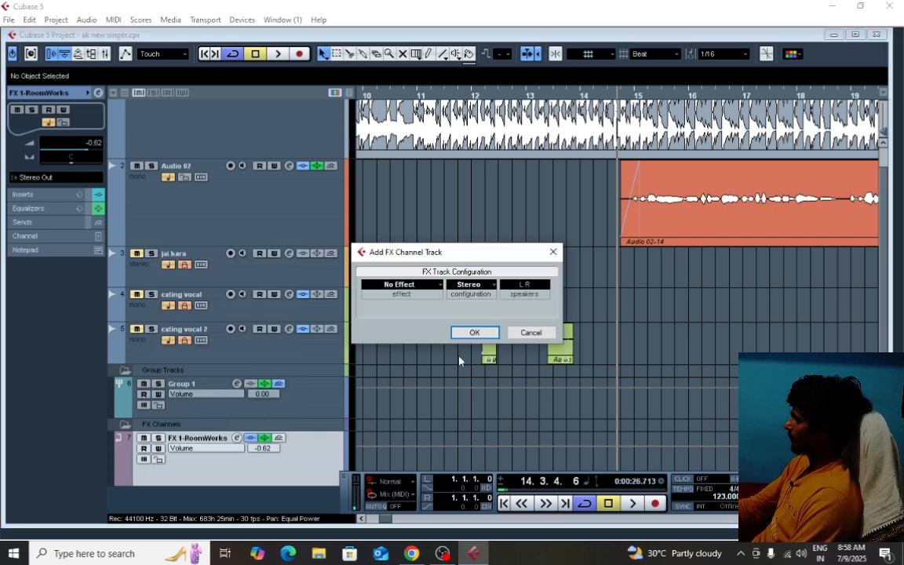
{"action": "left_click", "coordinate": [420, 287]}
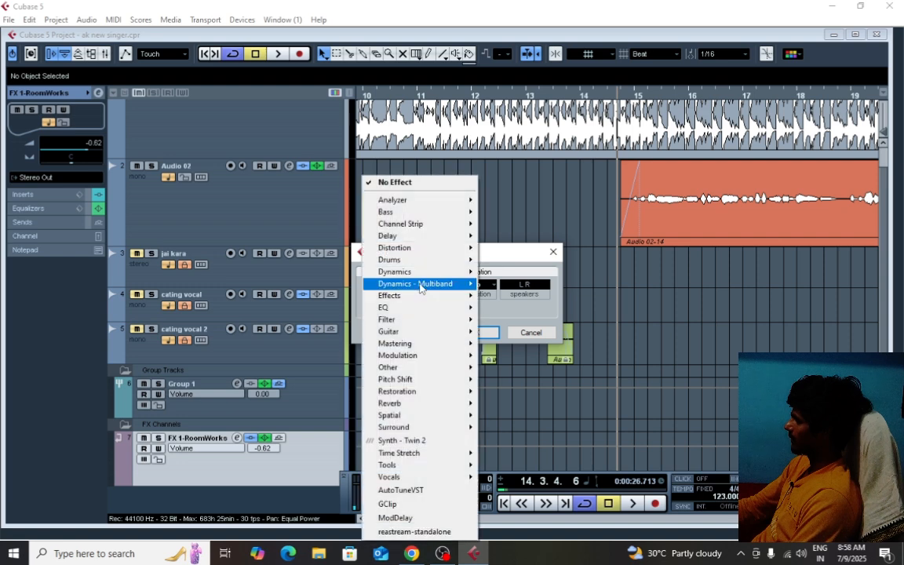
{"action": "mouse_move", "coordinate": [398, 238]}
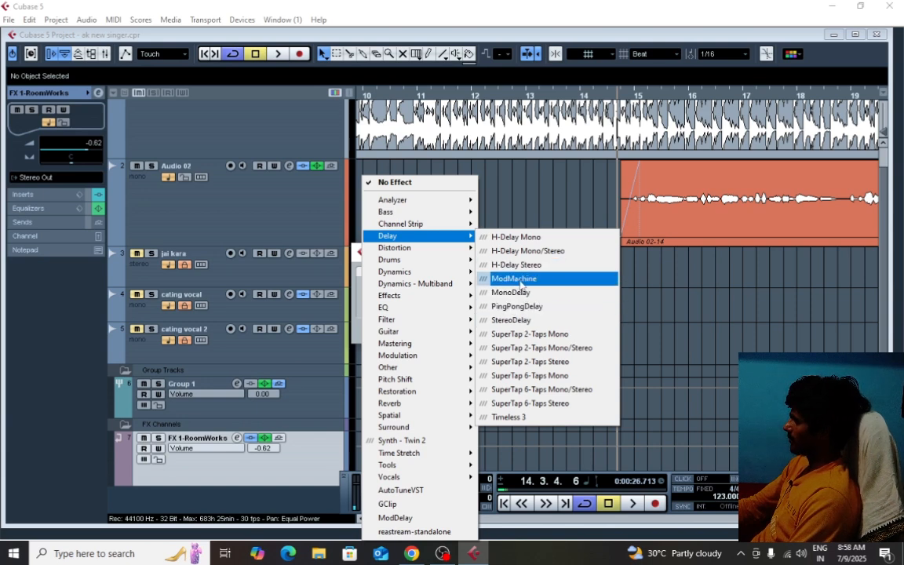
{"action": "left_click", "coordinate": [511, 320]}
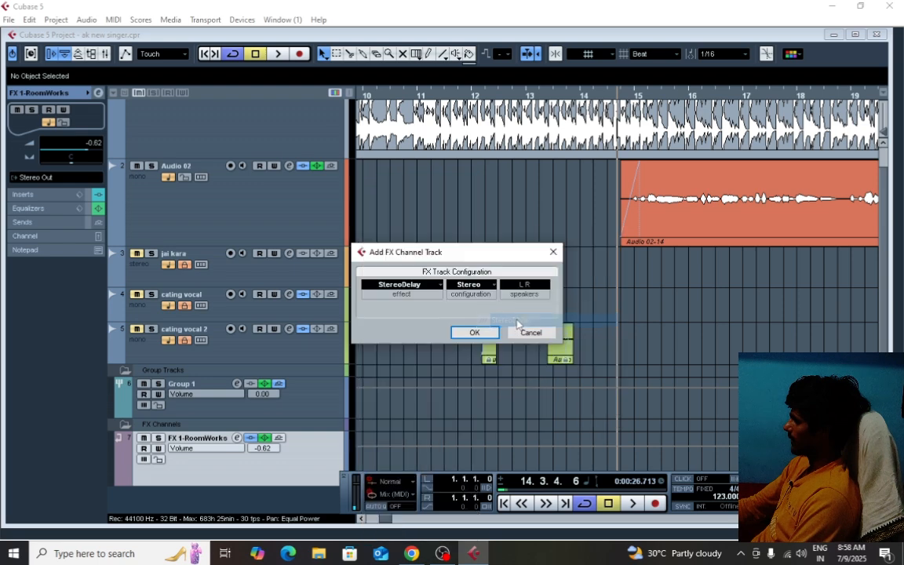
{"action": "left_click", "coordinate": [480, 333]}
{"action": "left_click_drag", "start_coordinate": [467, 231], "coordinate": [458, 291]}
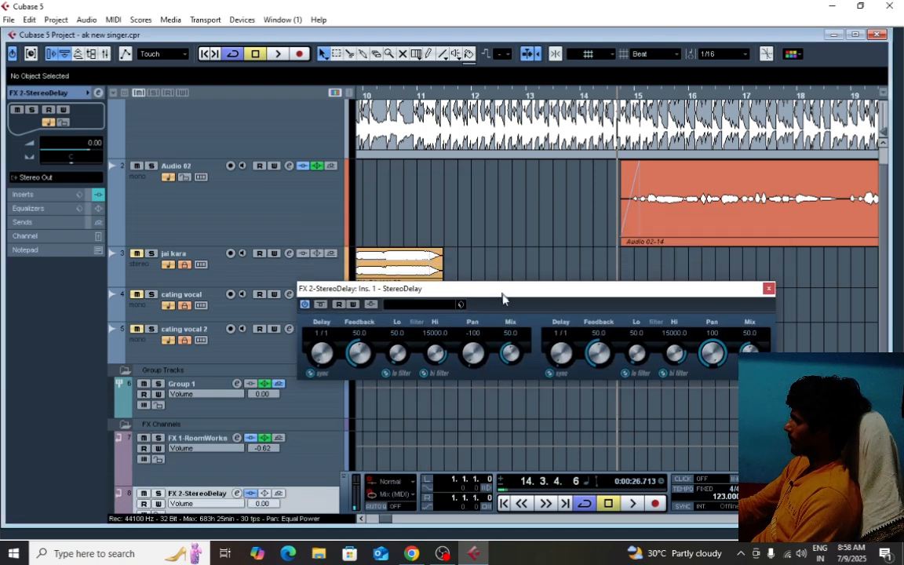
Open the Group 1 channel settings and assign its second send to FX 2-StereoDelay
{"action": "left_click", "coordinate": [236, 383]}
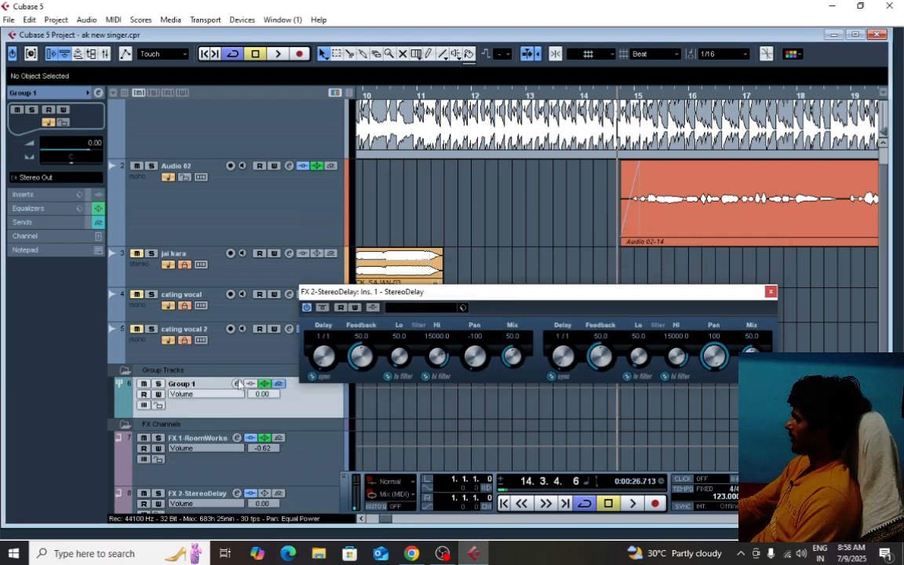
{"action": "left_click", "coordinate": [701, 173]}
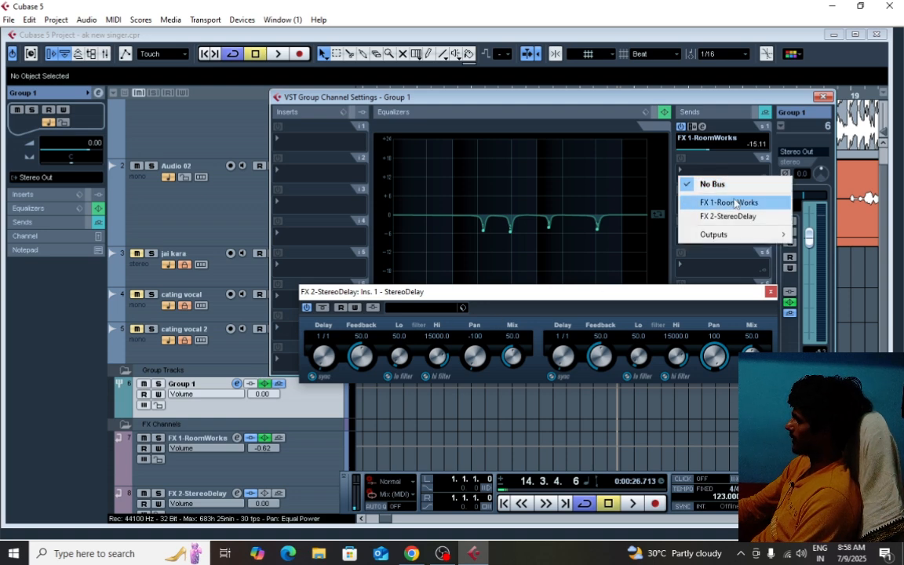
{"action": "left_click", "coordinate": [699, 213]}
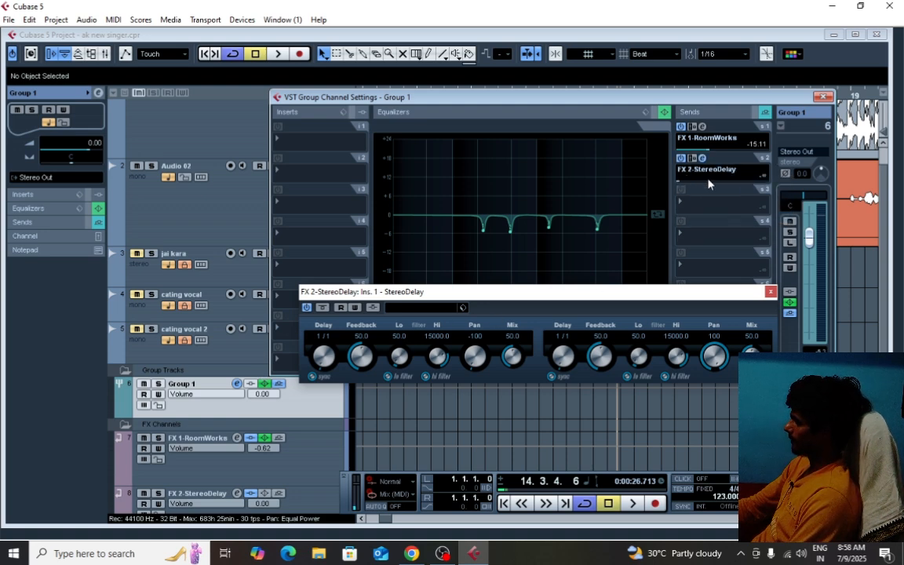
Set Group 1's FX 2-StereoDelay send to -11.23, then unsync the second delay and set its Delay to 0.1 and Feedback and Mix to 0
{"action": "left_click_drag", "start_coordinate": [702, 187], "coordinate": [715, 182]}
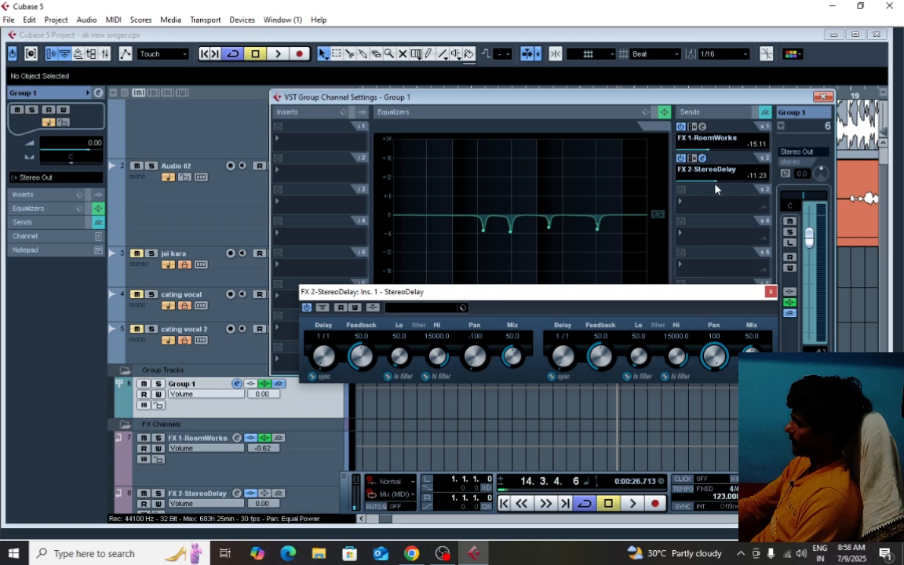
{"action": "left_click_drag", "start_coordinate": [628, 288], "coordinate": [574, 232]}
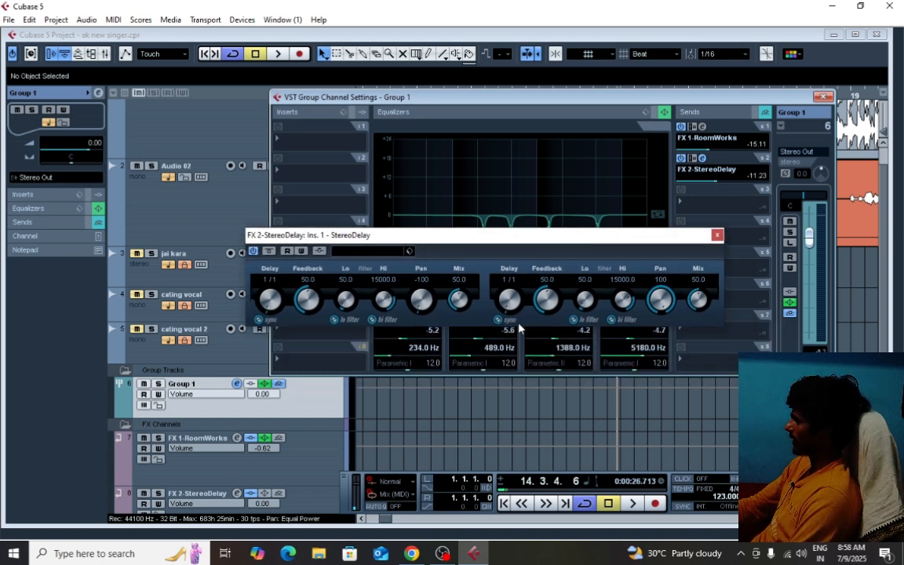
{"action": "left_click_drag", "start_coordinate": [555, 299], "coordinate": [519, 358]}
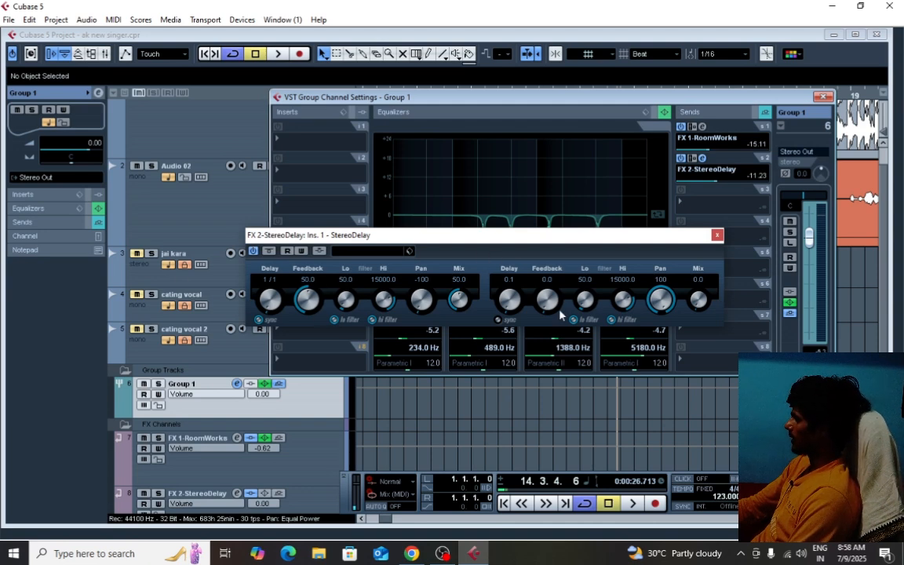
Turn off tempo sync for the first delay in StereoDelay and set its Delay time to 488
{"action": "left_click_drag", "start_coordinate": [454, 242], "coordinate": [467, 244]}
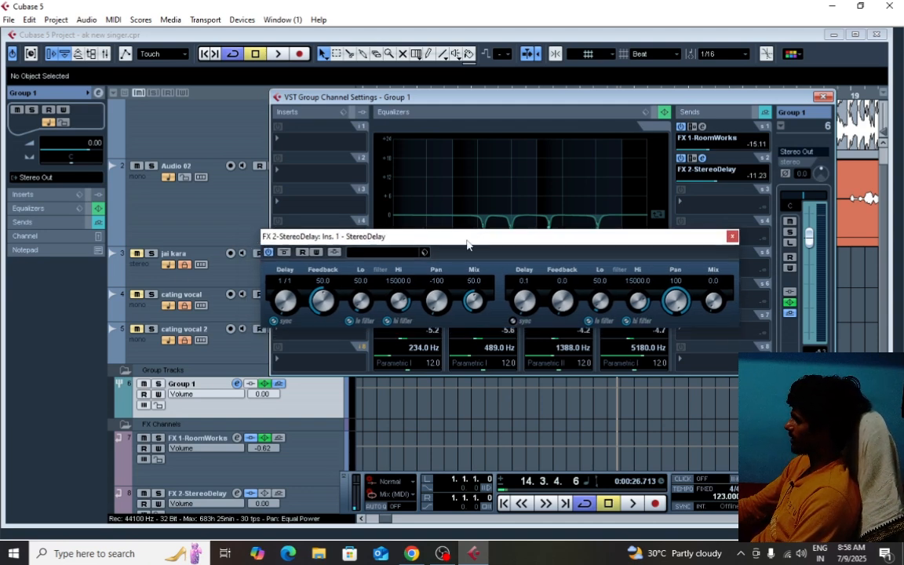
{"action": "left_click", "coordinate": [273, 322]}
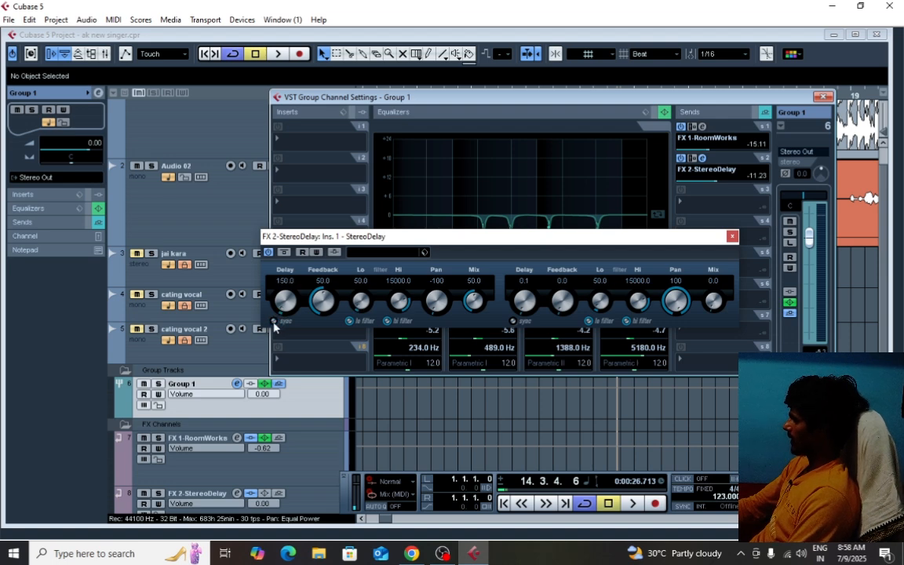
{"action": "left_click", "coordinate": [284, 282]}
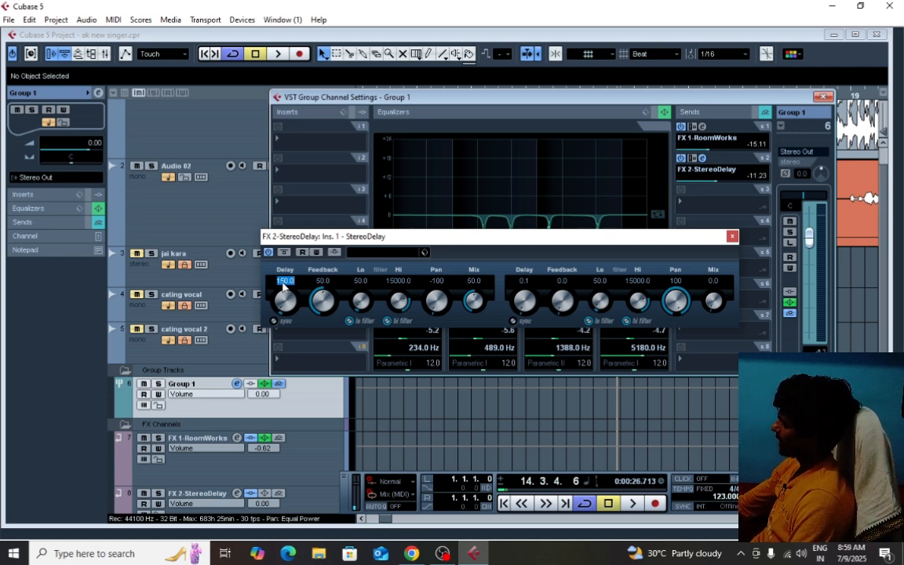
{"action": "type", "text": "4"}
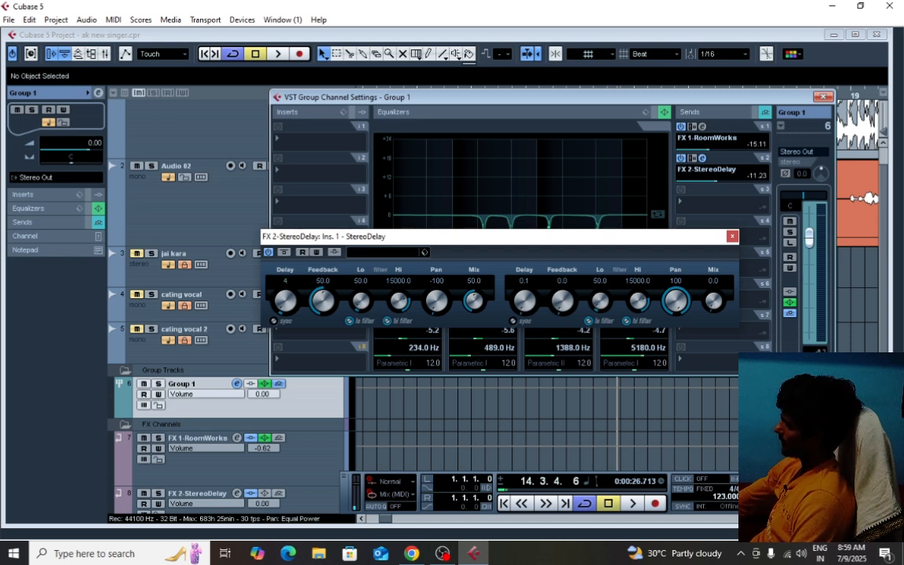
{"action": "type", "text": "88"}
{"action": "key", "text": "Return"}
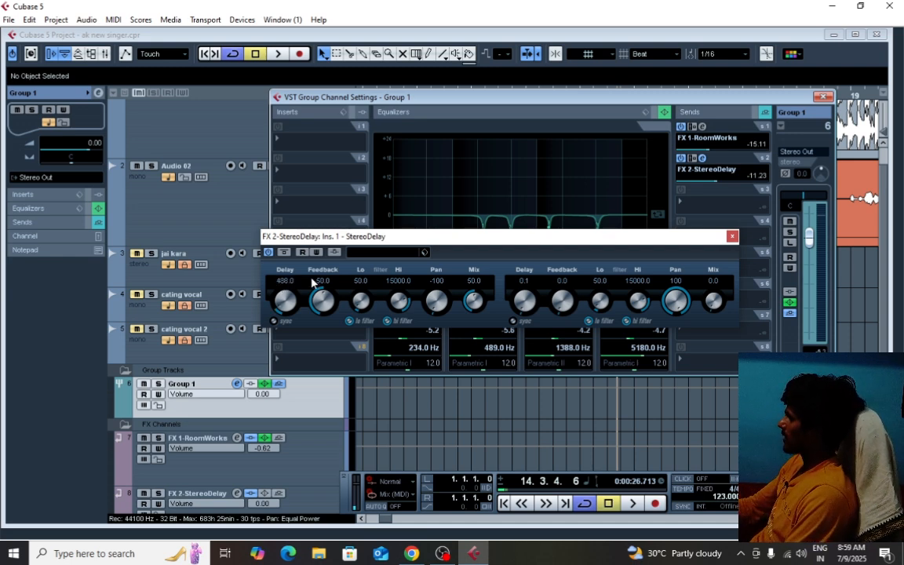
Set the first delay's Feedback to 0 and its Mix to about 20.5 while playing the passage
{"action": "left_click", "coordinate": [312, 317]}
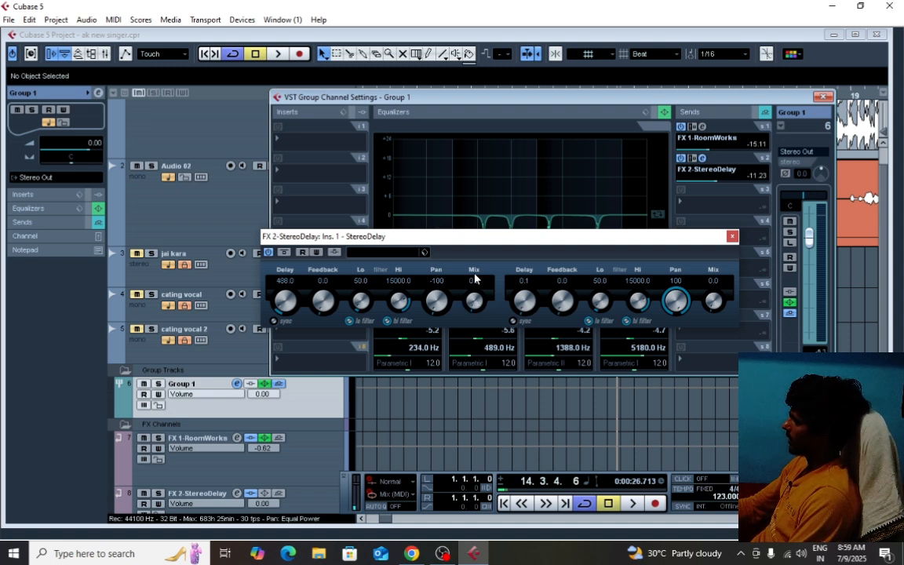
{"action": "left_click_drag", "start_coordinate": [400, 242], "coordinate": [405, 234]}
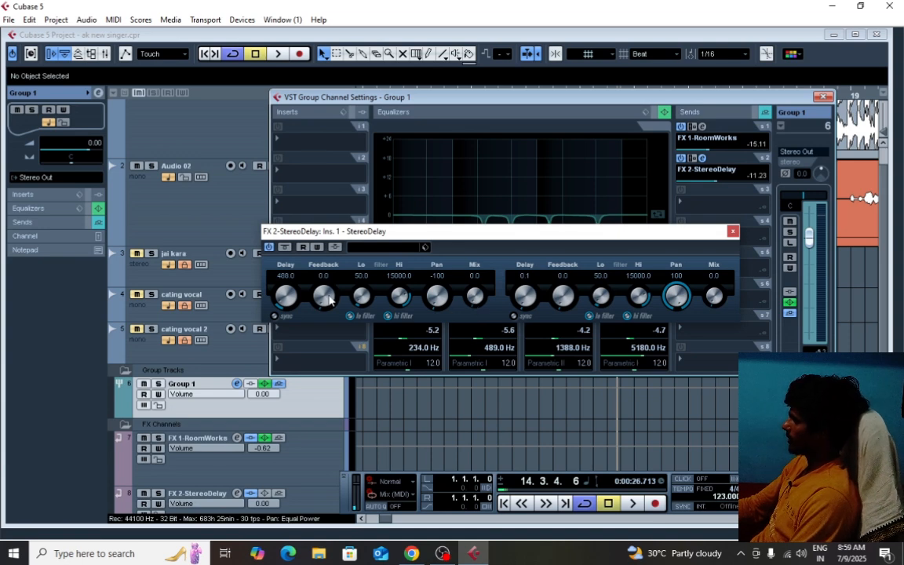
{"action": "key", "text": "space"}
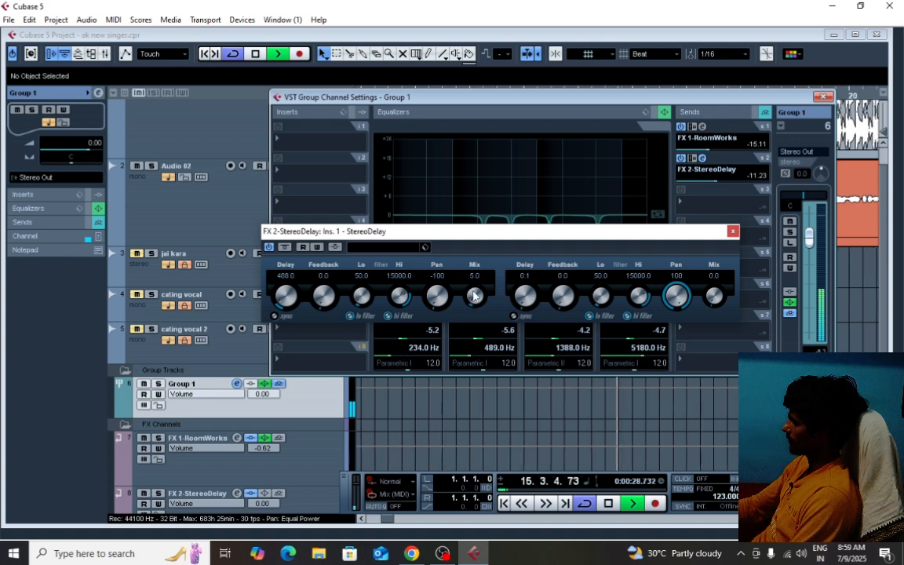
{"action": "left_click_drag", "start_coordinate": [474, 294], "coordinate": [468, 266]}
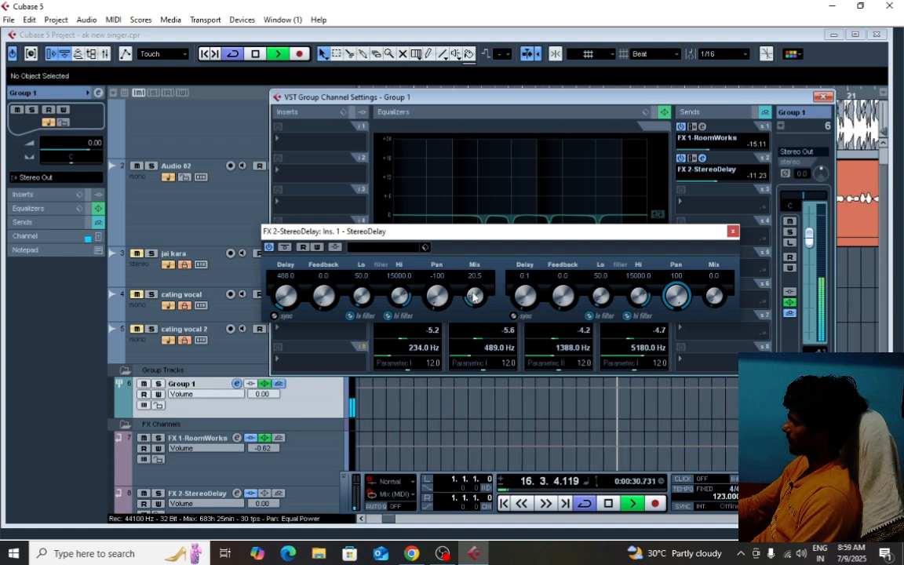
{"action": "key", "text": "space"}
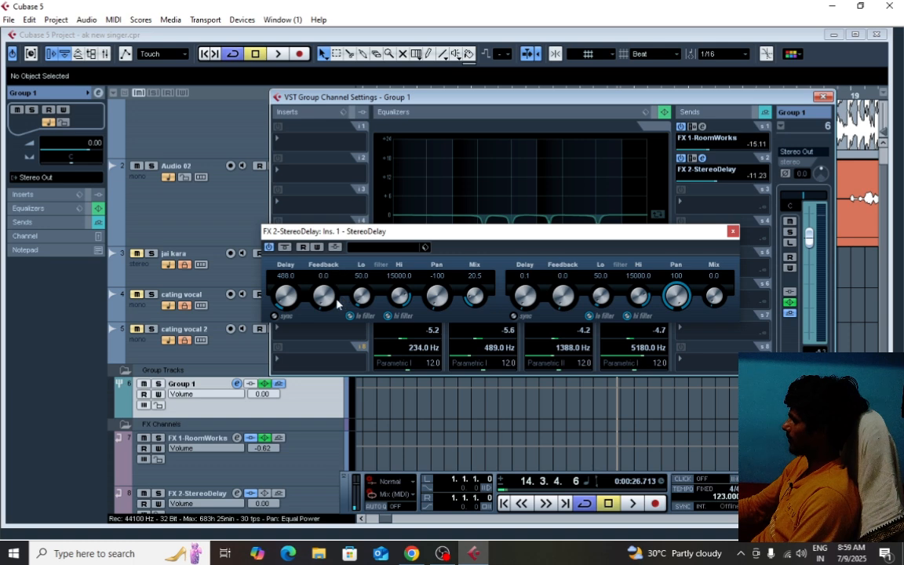
Raise the first delay's Feedback to about 20.5 while replaying the passage
{"action": "key", "text": "space"}
{"action": "left_click_drag", "start_coordinate": [326, 304], "coordinate": [320, 274]}
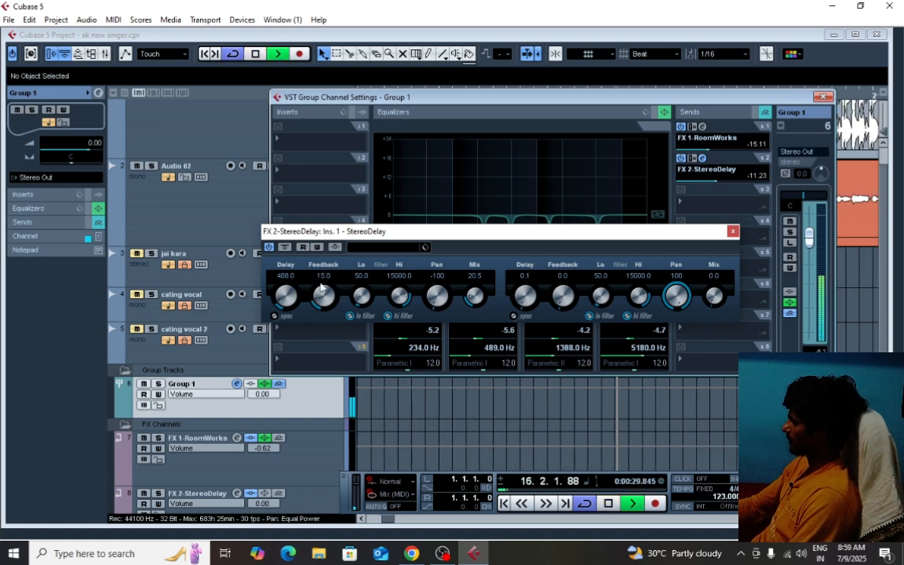
{"action": "key", "text": "space"}
{"action": "key", "text": "space"}
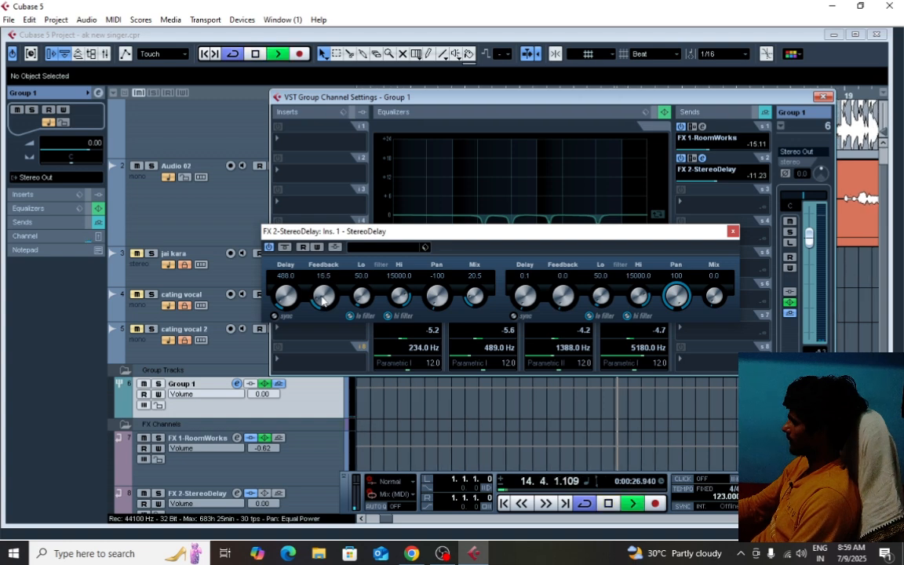
{"action": "left_click_drag", "start_coordinate": [322, 300], "coordinate": [320, 292]}
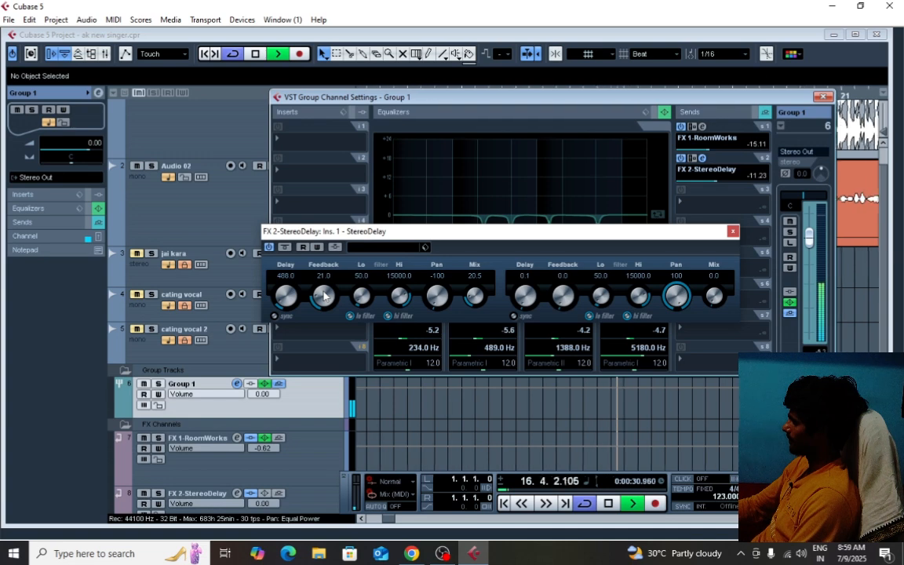
{"action": "key", "text": "space"}
{"action": "scroll", "coordinate": [321, 295], "scroll_direction": "down", "scroll_amount": 1}
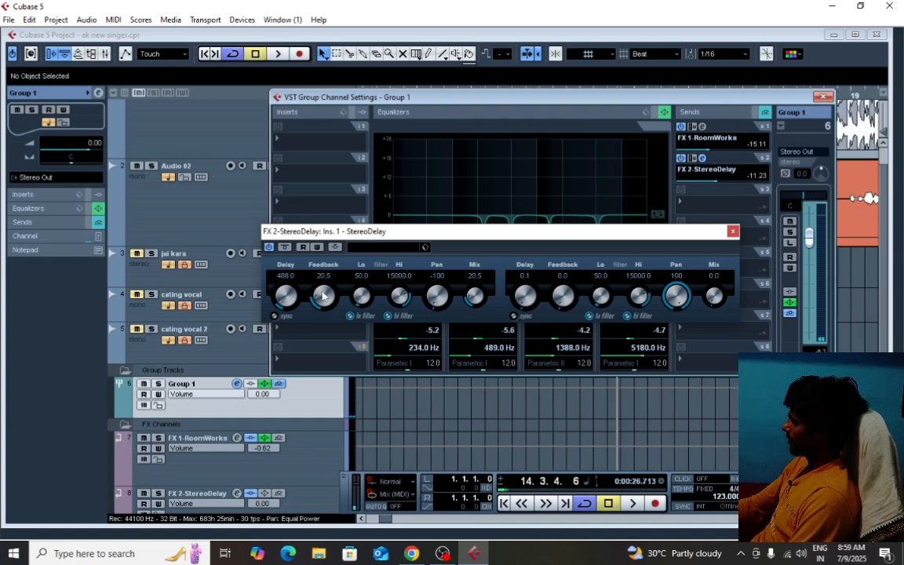
Play the passage to check the first delay and lower its Mix to 18
{"action": "key", "text": "space"}
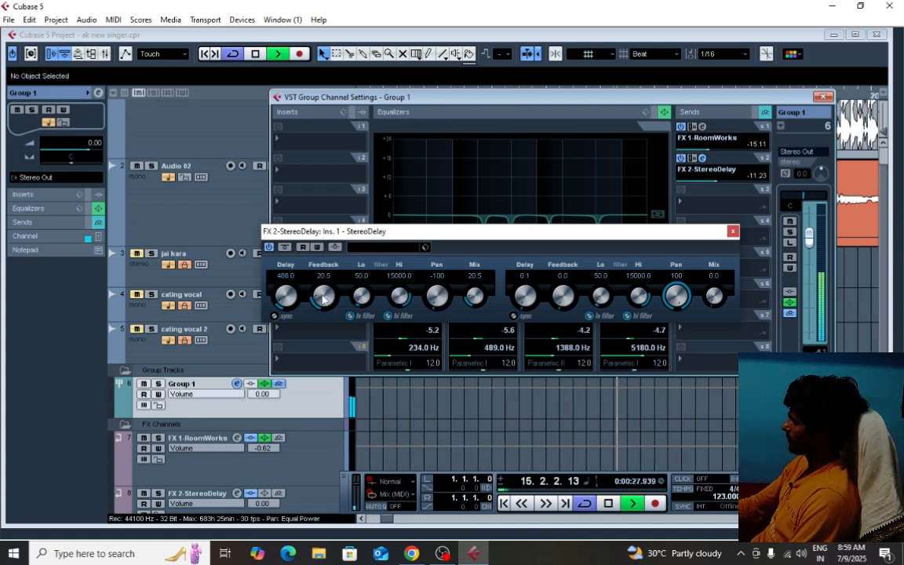
{"action": "key", "text": "space"}
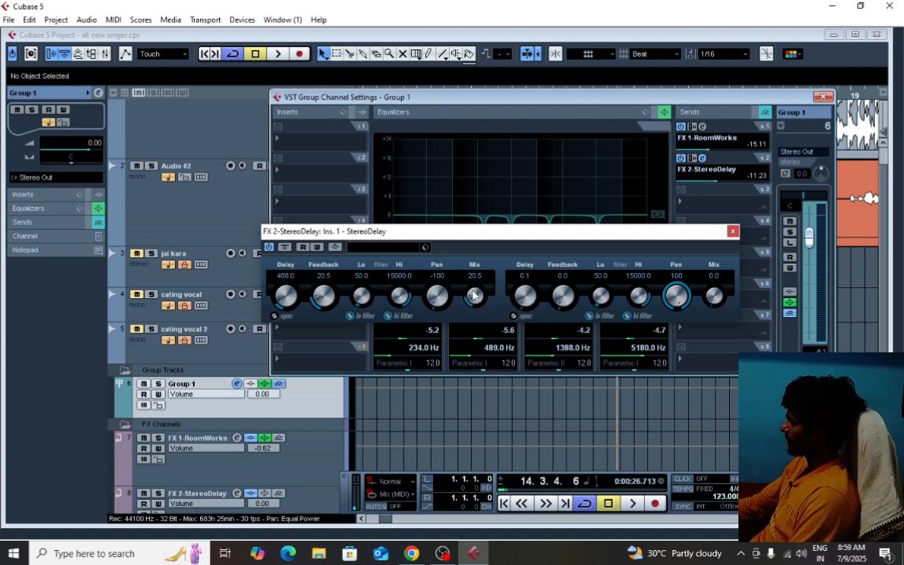
{"action": "scroll", "coordinate": [474, 297], "scroll_direction": "down", "scroll_amount": 3}
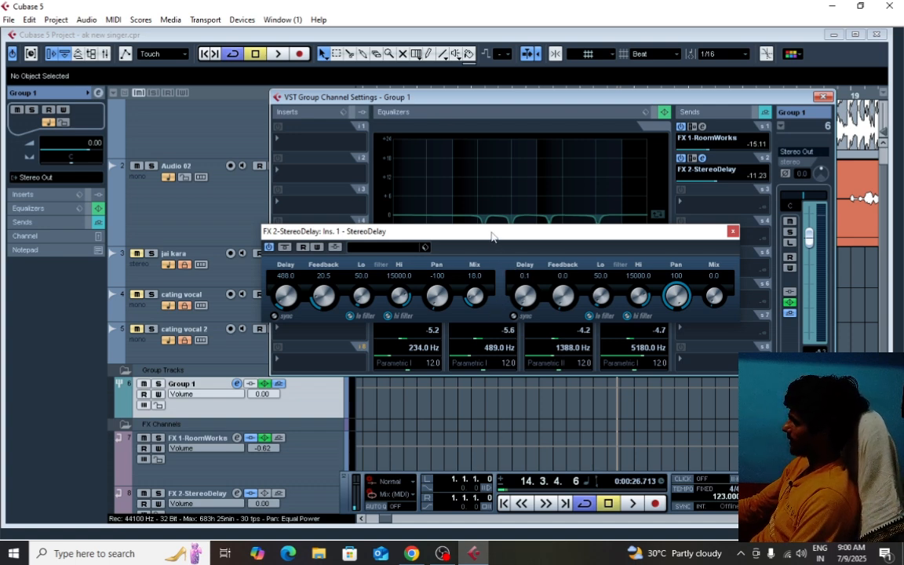
Leave the second delay's tempo sync off and set its Delay time to 244
{"action": "left_click", "coordinate": [516, 316]}
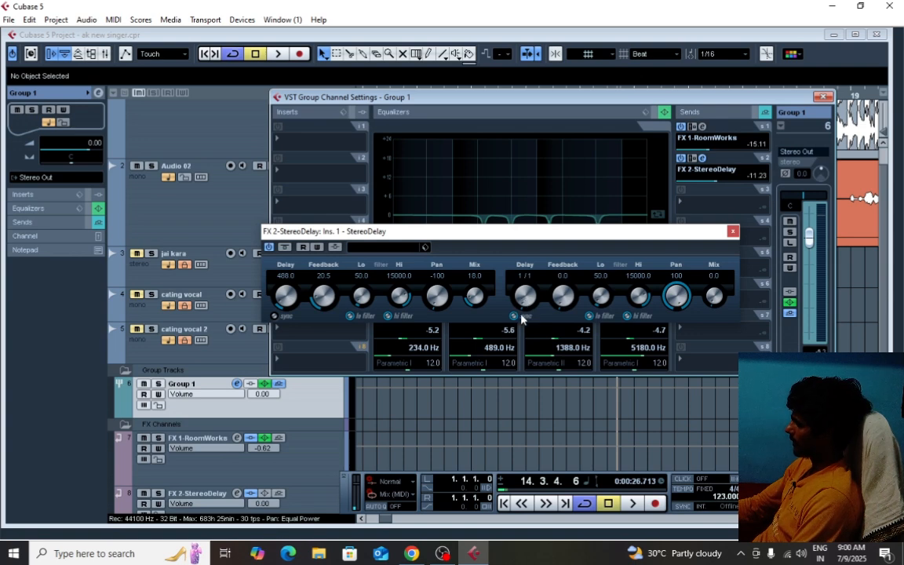
{"action": "left_click", "coordinate": [515, 317]}
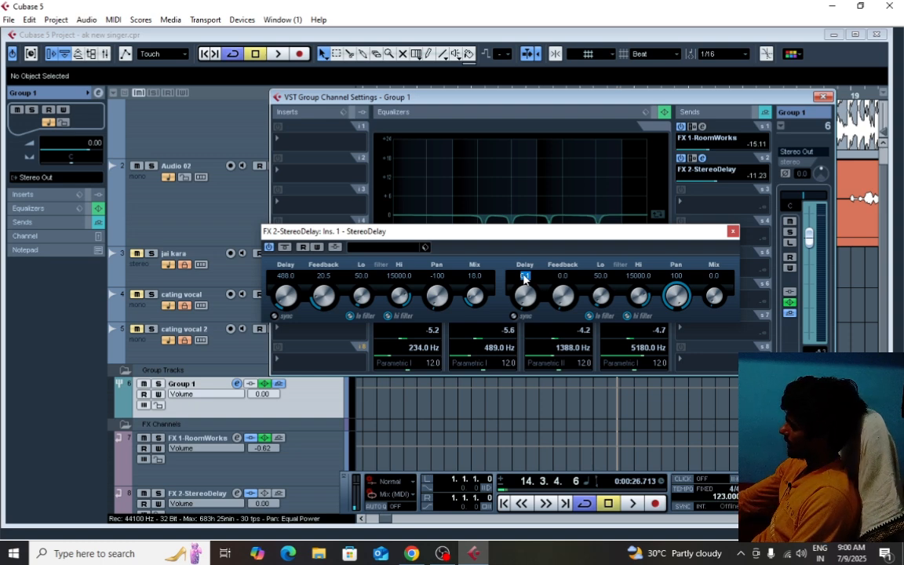
{"action": "type", "text": "244"}
{"action": "key", "text": "Return"}
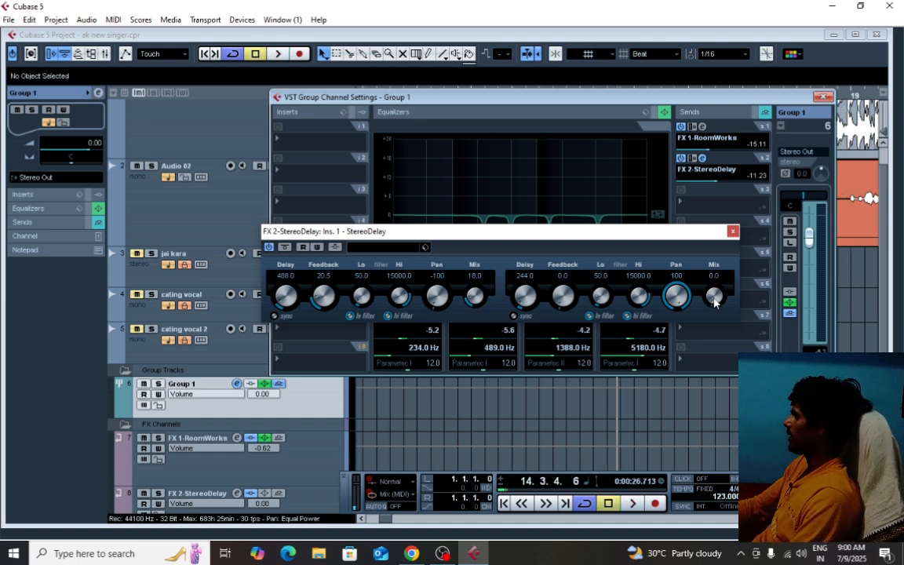
Raise the second delay's Mix to 23 while playing the passage
{"action": "key", "text": "space"}
{"action": "scroll", "coordinate": [711, 305], "scroll_direction": "up", "scroll_amount": 8}
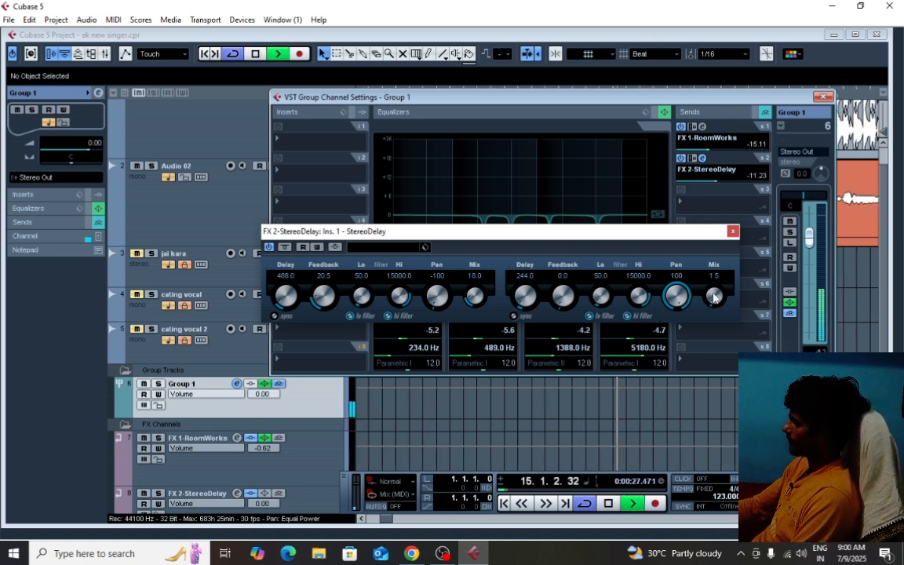
{"action": "left_click_drag", "start_coordinate": [711, 299], "coordinate": [710, 289]}
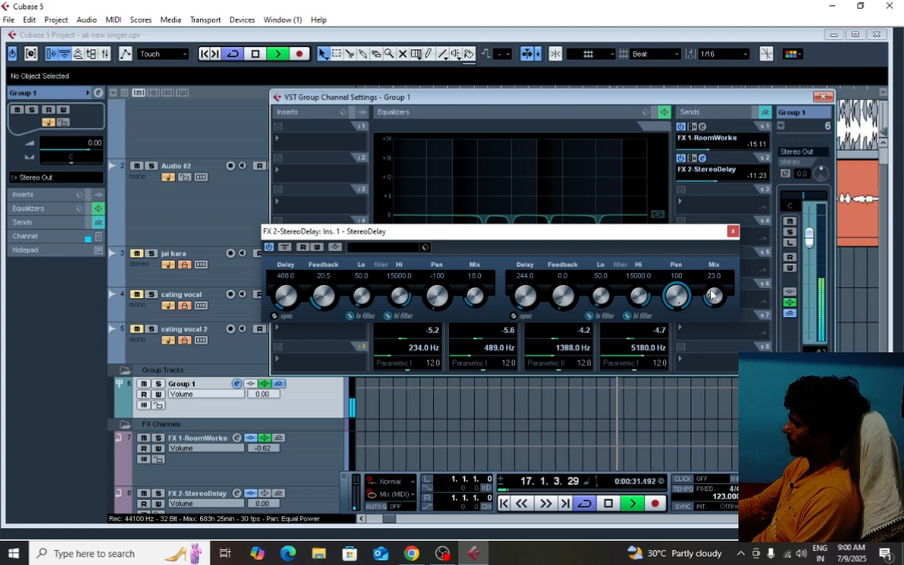
{"action": "key", "text": "space"}
Raise the second delay's Feedback to about 15.5 while playing the passage
{"action": "key", "text": "space"}
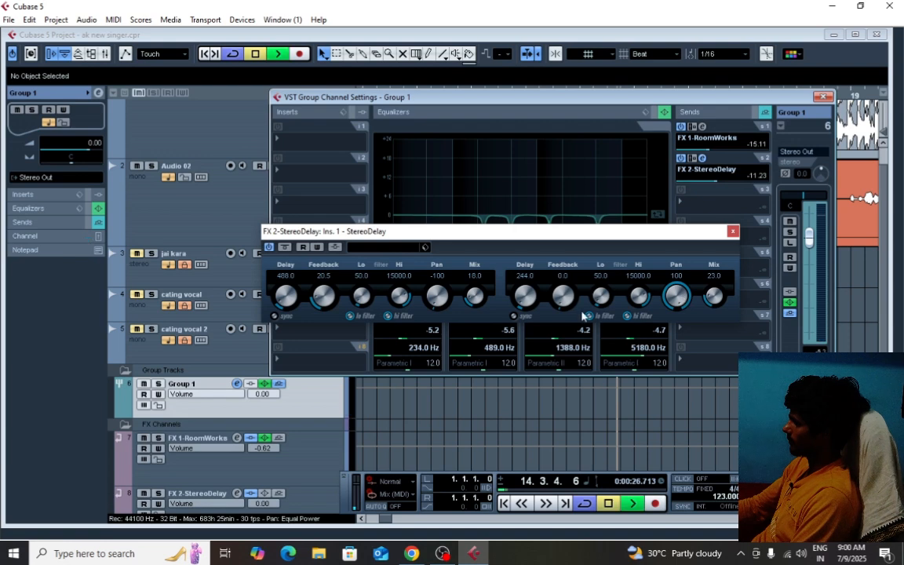
{"action": "scroll", "coordinate": [561, 295], "scroll_direction": "up", "scroll_amount": 2}
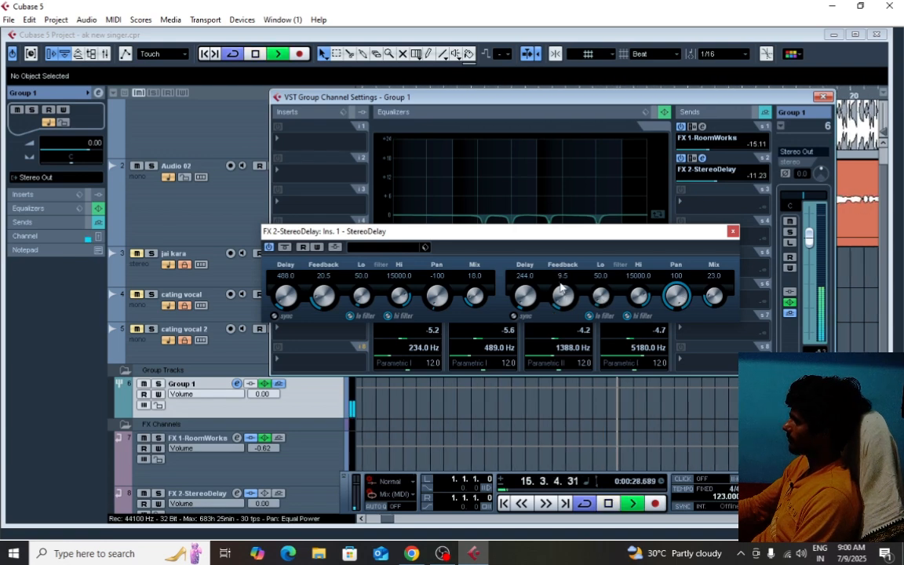
{"action": "scroll", "coordinate": [560, 287], "scroll_direction": "up", "scroll_amount": 2}
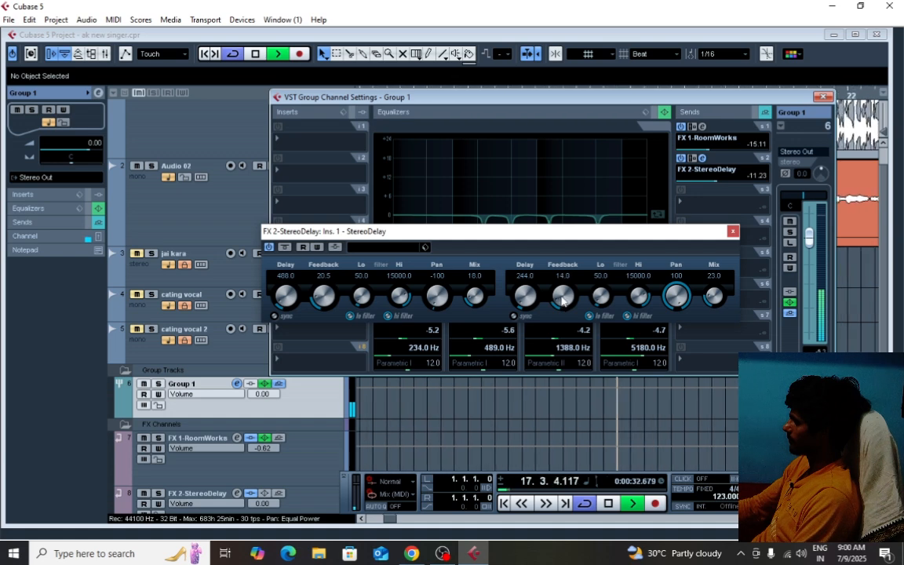
{"action": "key", "text": "space"}
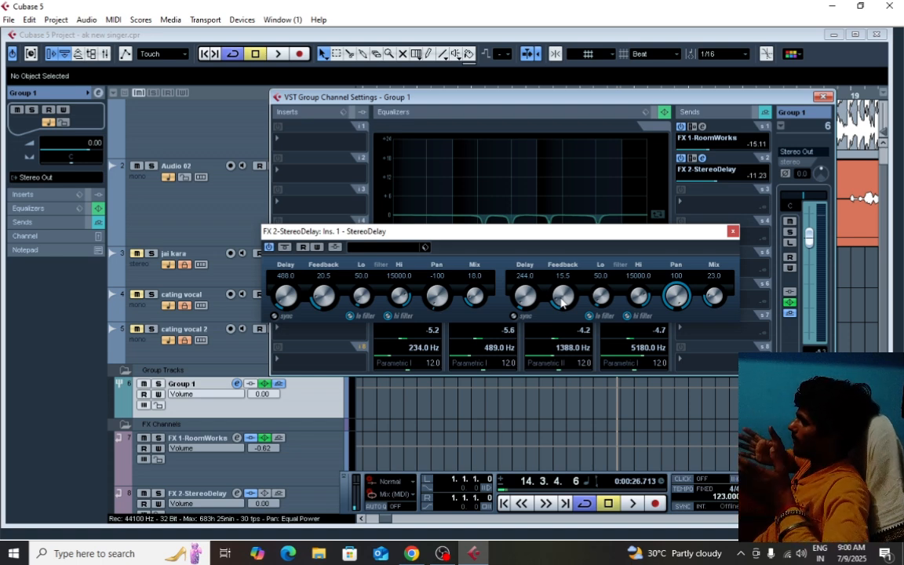
Replay the passage repeatedly to judge both delays, setting the second delay's Mix to 24 and the first delay's Mix to 20.5
{"action": "key", "text": "space"}
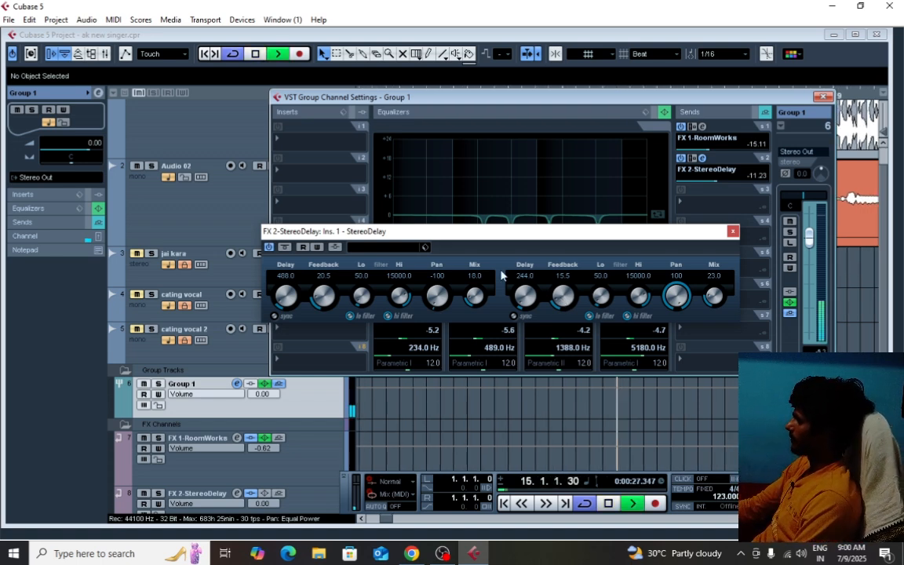
{"action": "key", "text": "space"}
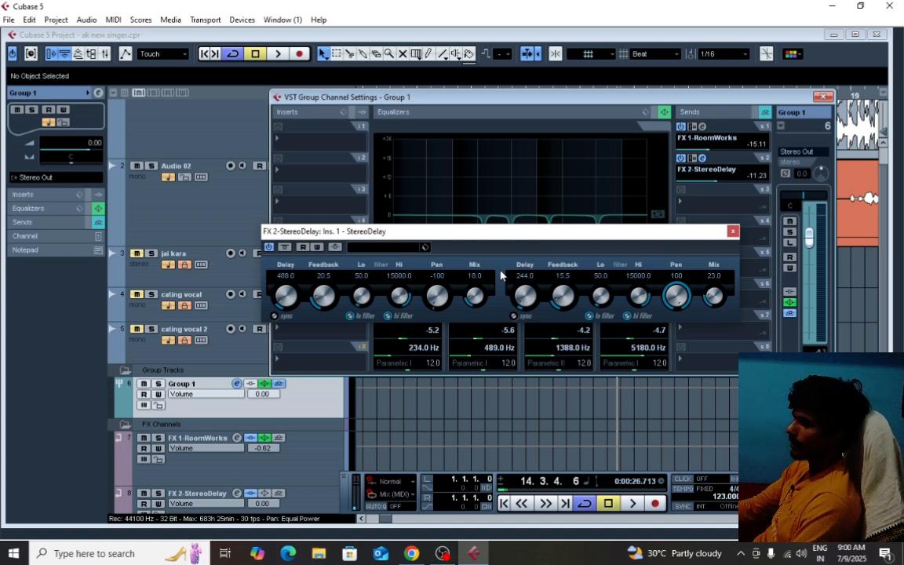
{"action": "key", "text": "space"}
{"action": "key", "text": "space"}
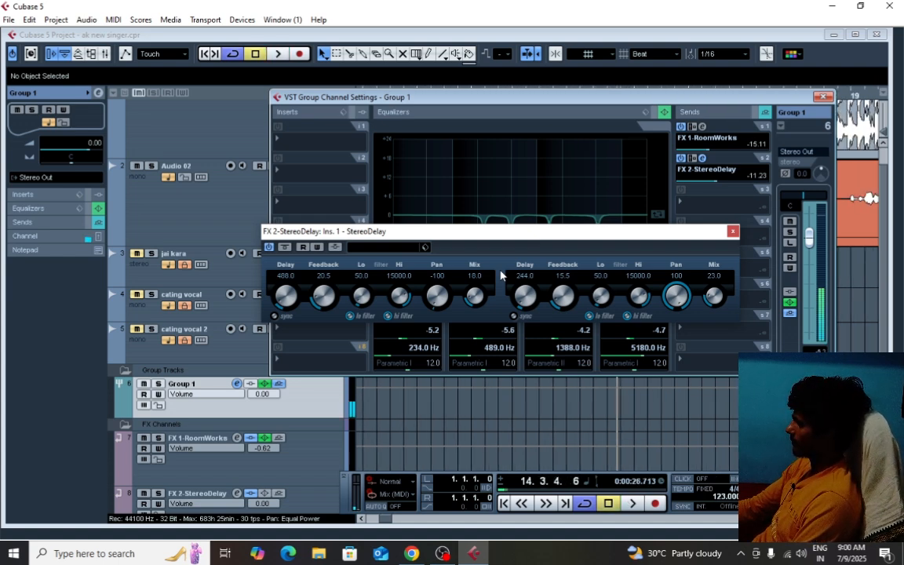
{"action": "key", "text": "space"}
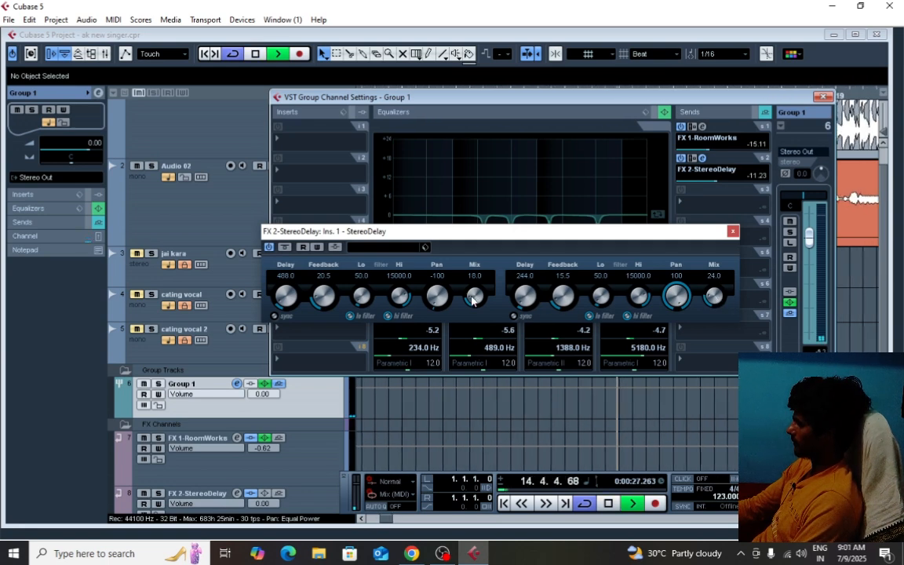
{"action": "key", "text": "space"}
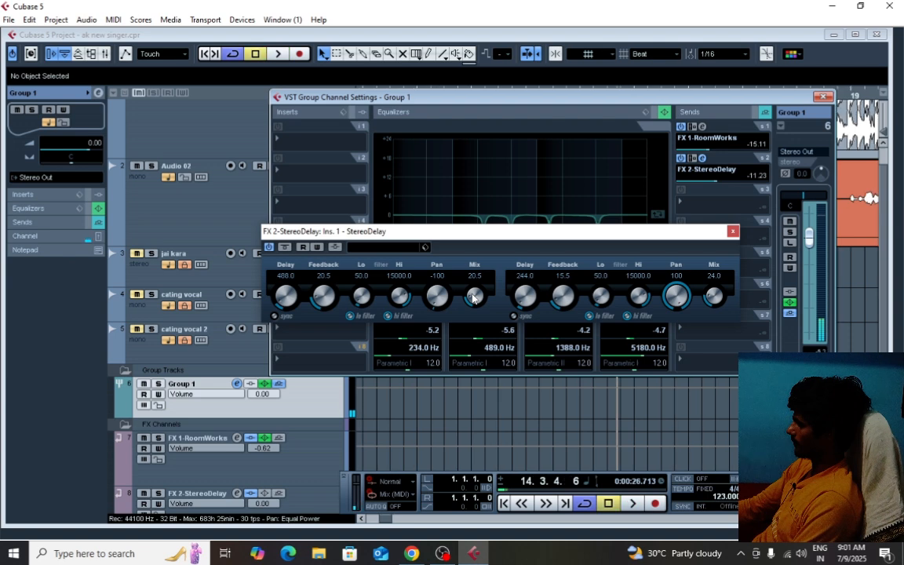
{"action": "key", "text": "space"}
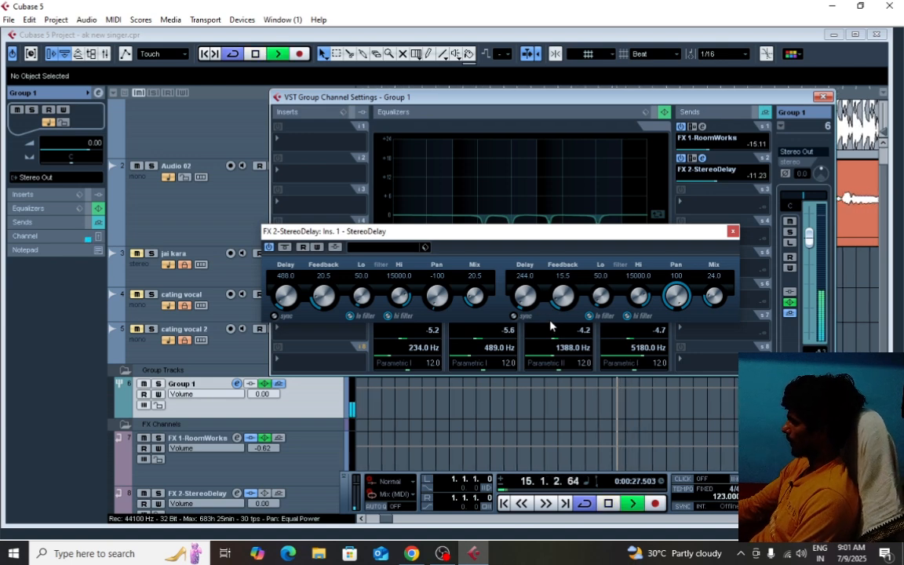
Close the StereoDelay editor and try Group 1's StereoDelay send at about -3.4 while replaying the passage
{"action": "key", "text": "space"}
{"action": "left_click", "coordinate": [732, 232]}
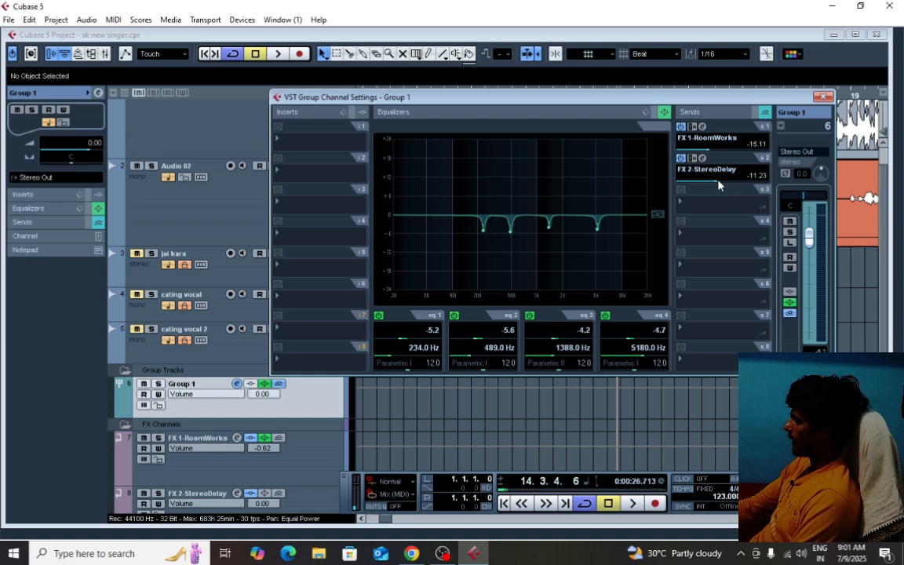
{"action": "key", "text": "space"}
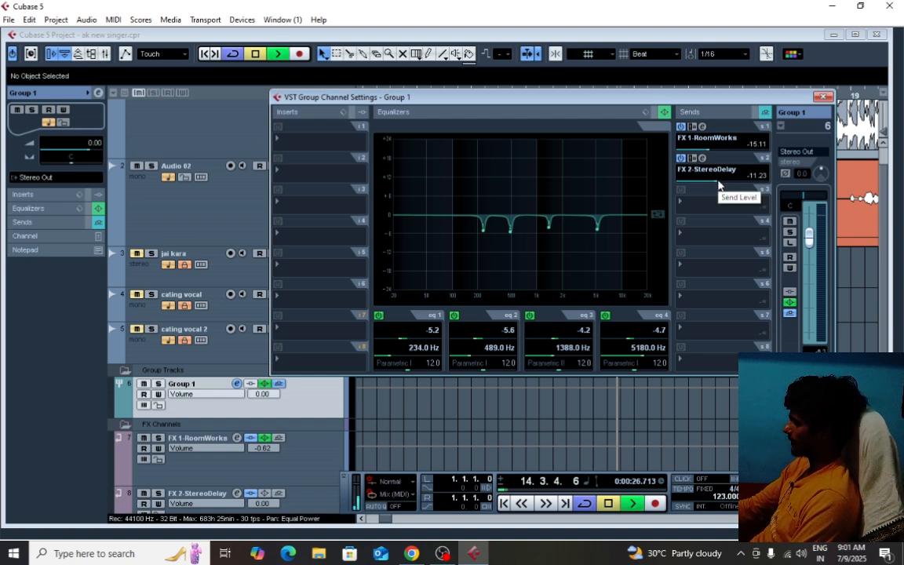
{"action": "left_click_drag", "start_coordinate": [715, 184], "coordinate": [719, 199]}
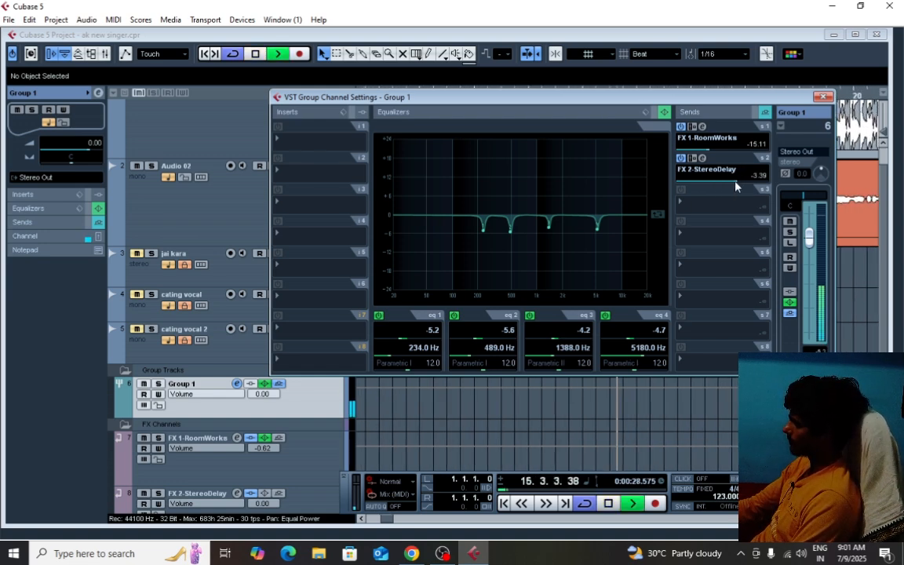
{"action": "key", "text": "space"}
{"action": "key", "text": "space"}
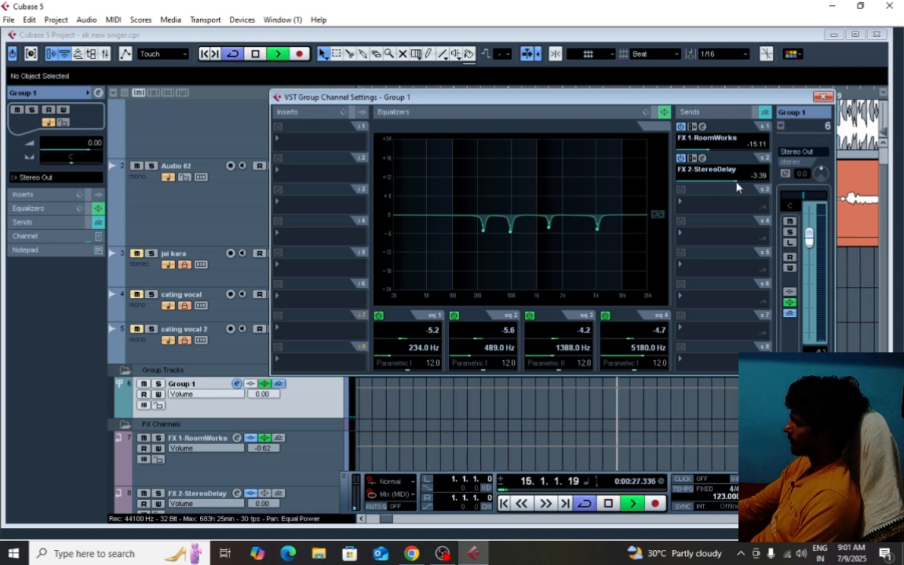
Lower Group 1's StereoDelay send to about -11.5, auditioning the levels against the replayed passage
{"action": "left_click_drag", "start_coordinate": [730, 187], "coordinate": [717, 187]}
{"action": "key", "text": "space"}
{"action": "key", "text": "space"}
{"action": "key", "text": "space"}
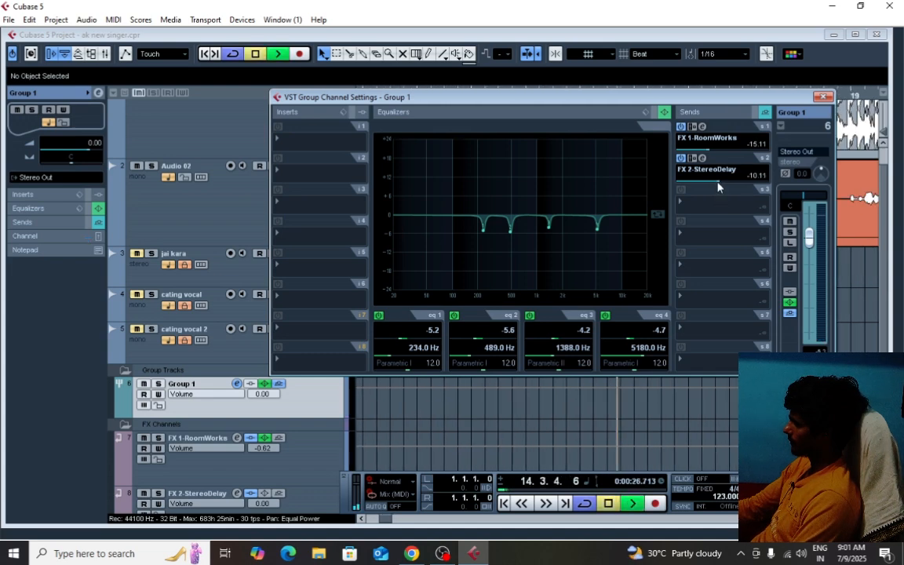
{"action": "key", "text": "space"}
{"action": "left_click_drag", "start_coordinate": [717, 186], "coordinate": [714, 187]}
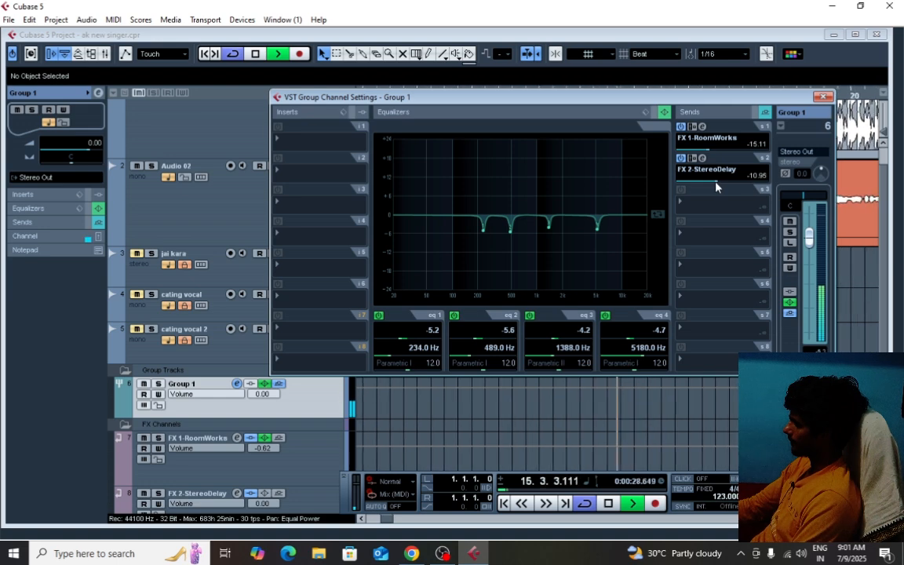
{"action": "key", "text": "space"}
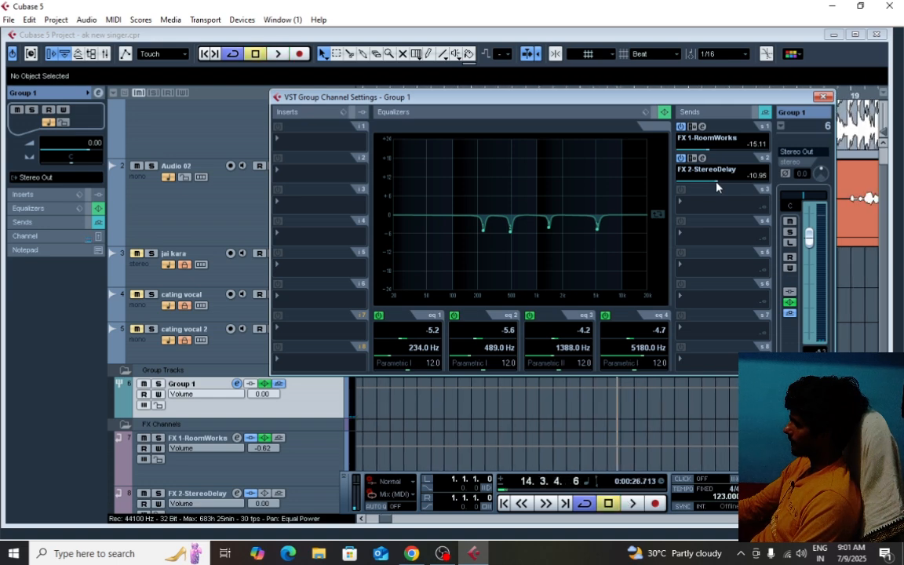
{"action": "key", "text": "space"}
{"action": "left_click_drag", "start_coordinate": [716, 187], "coordinate": [715, 187]}
{"action": "key", "text": "space"}
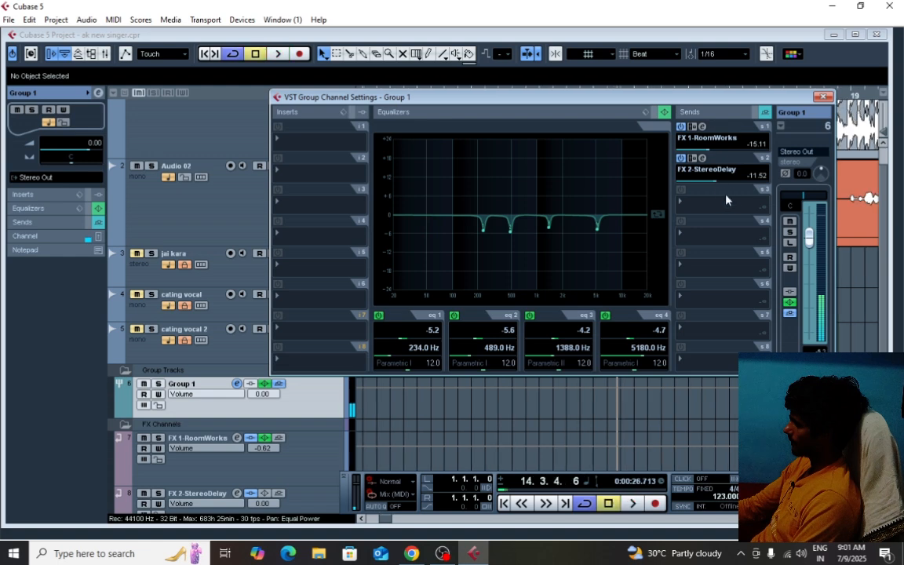
Set Group 1's StereoDelay send to -11, replay the passage to check it, and close the channel settings
{"action": "double_click", "coordinate": [751, 176]}
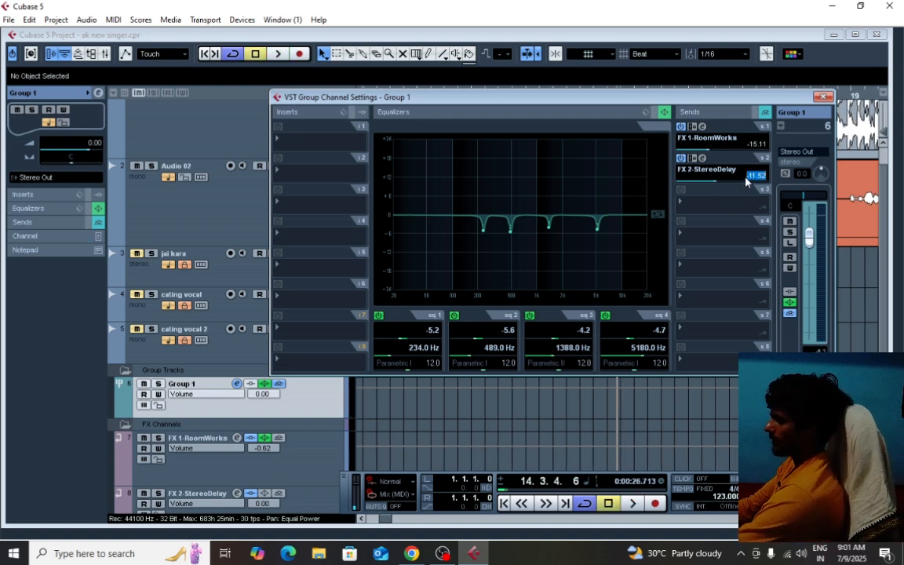
{"action": "type", "text": "-11"}
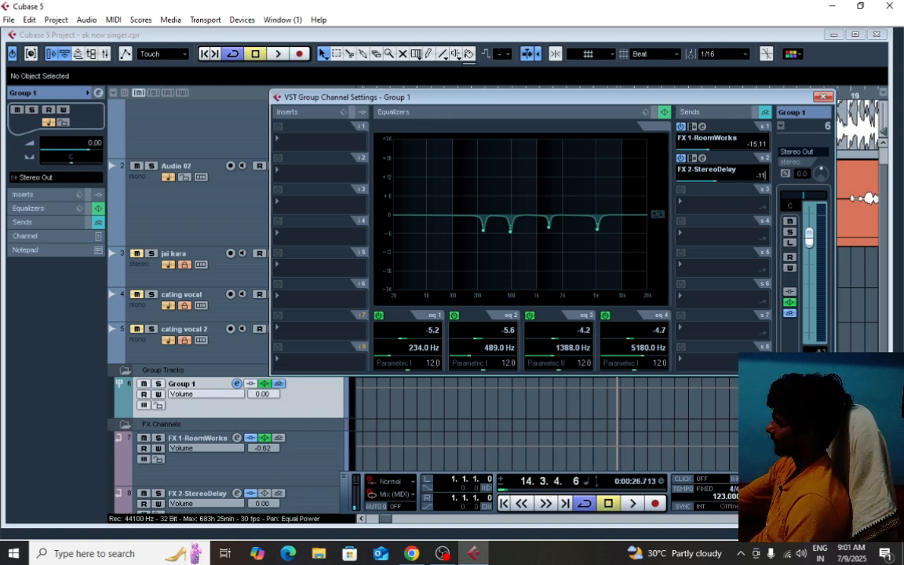
{"action": "key", "text": "Return"}
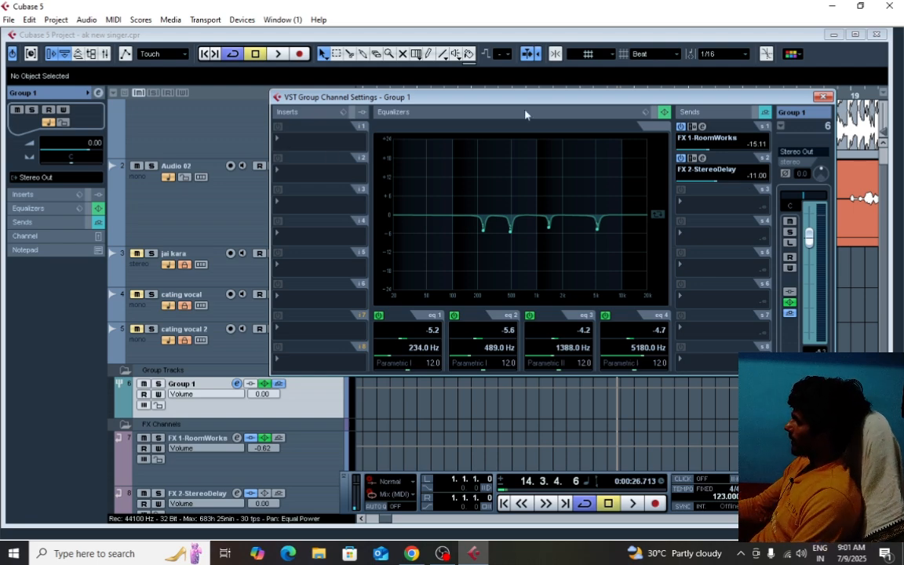
{"action": "mouse_move", "coordinate": [487, 97]}
{"action": "left_mouse_down"}
{"action": "mouse_move", "coordinate": [479, 103]}
{"action": "mouse_move", "coordinate": [499, 104]}
{"action": "mouse_move", "coordinate": [493, 100]}
{"action": "left_mouse_up"}
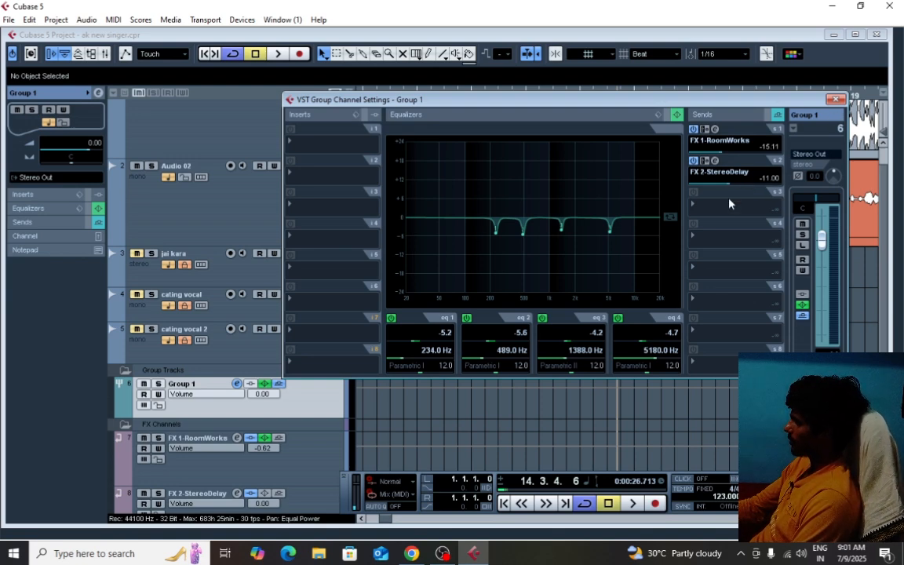
{"action": "key", "text": "space"}
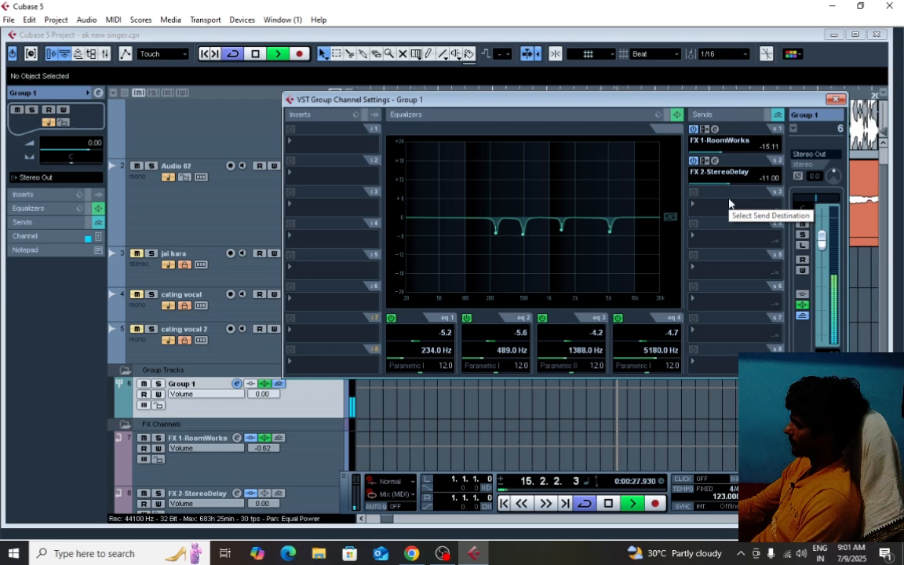
{"action": "key", "text": "space"}
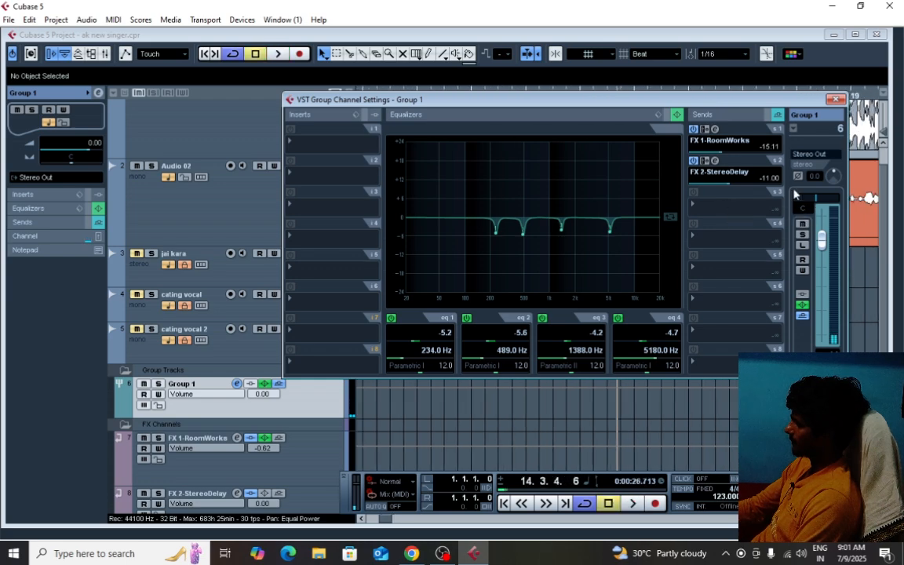
{"action": "left_click", "coordinate": [837, 100]}
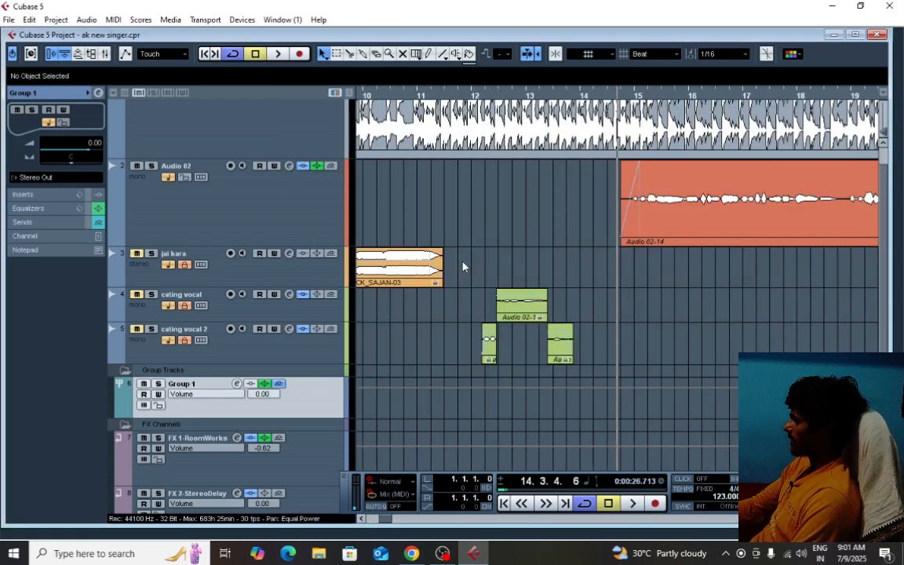
Add a stereo FX channel track with the H-Delay Stereo effect
{"action": "scroll", "coordinate": [404, 376], "scroll_direction": "down", "scroll_amount": 2}
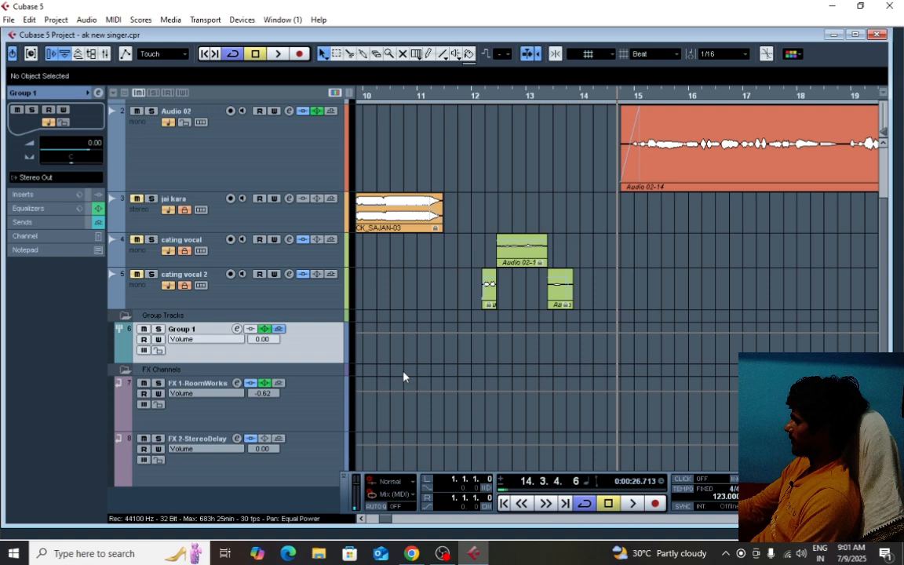
{"action": "right_click", "coordinate": [187, 502]}
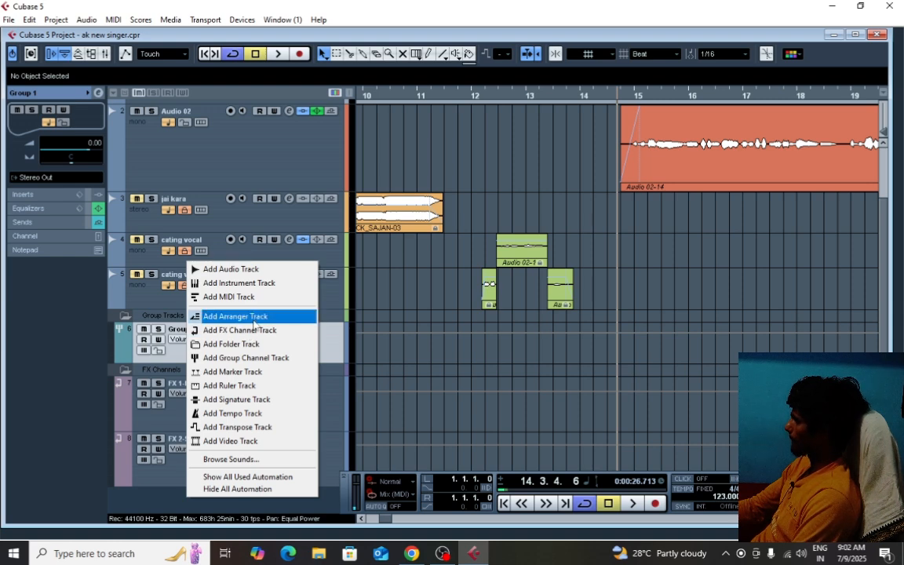
{"action": "left_click", "coordinate": [243, 330]}
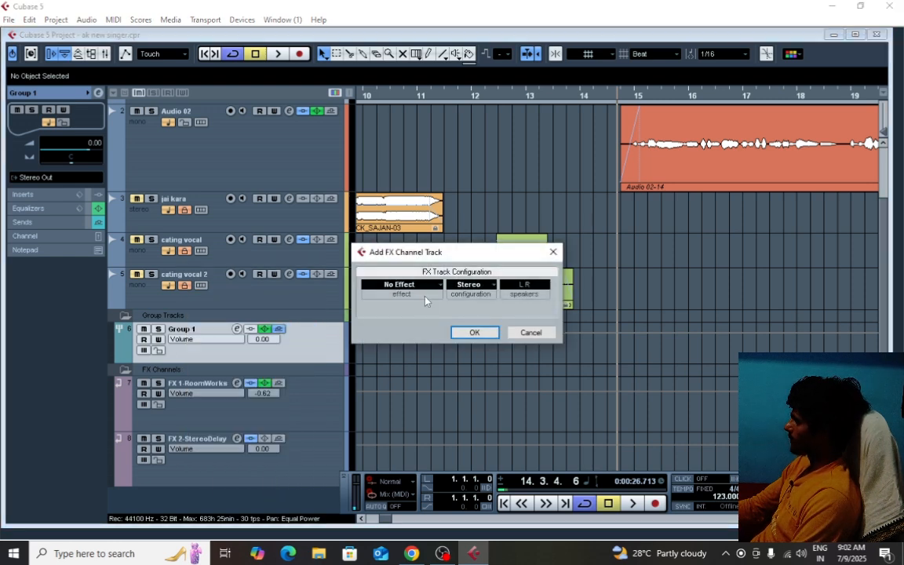
{"action": "left_click", "coordinate": [425, 287]}
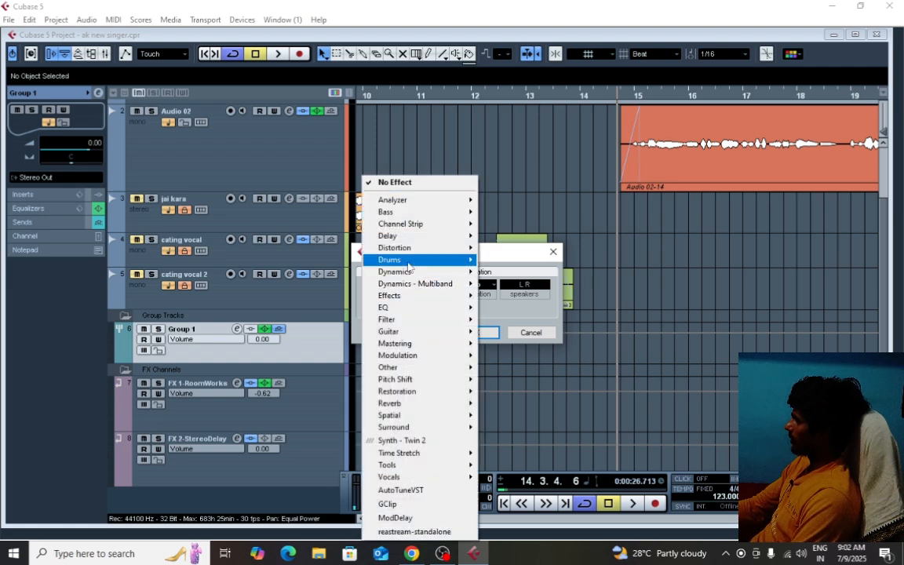
{"action": "mouse_move", "coordinate": [411, 251]}
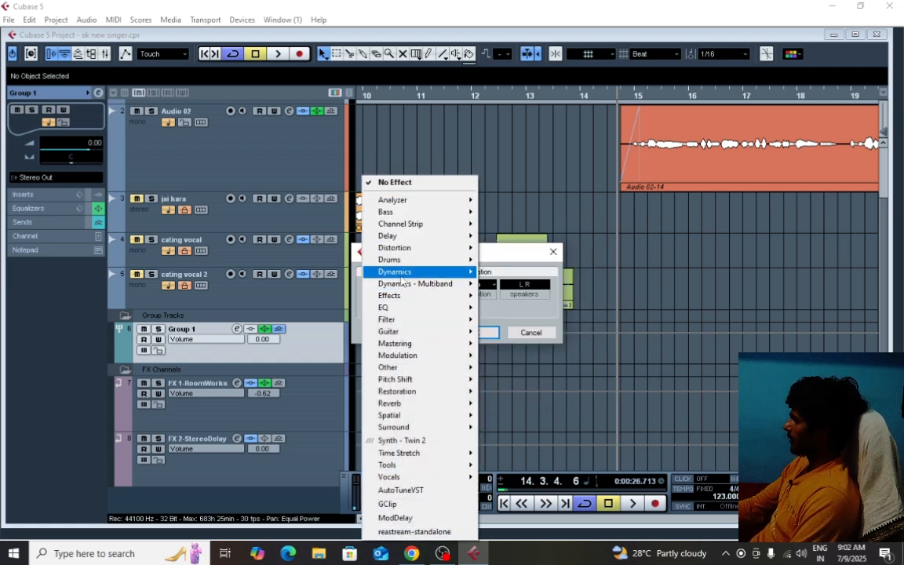
{"action": "mouse_move", "coordinate": [453, 286]}
{"action": "mouse_move", "coordinate": [409, 243]}
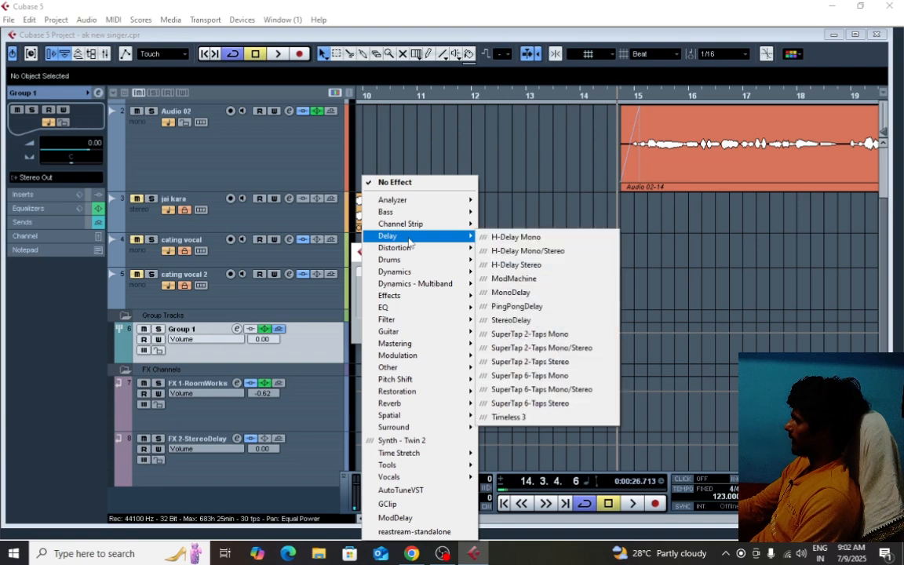
{"action": "left_click", "coordinate": [524, 266]}
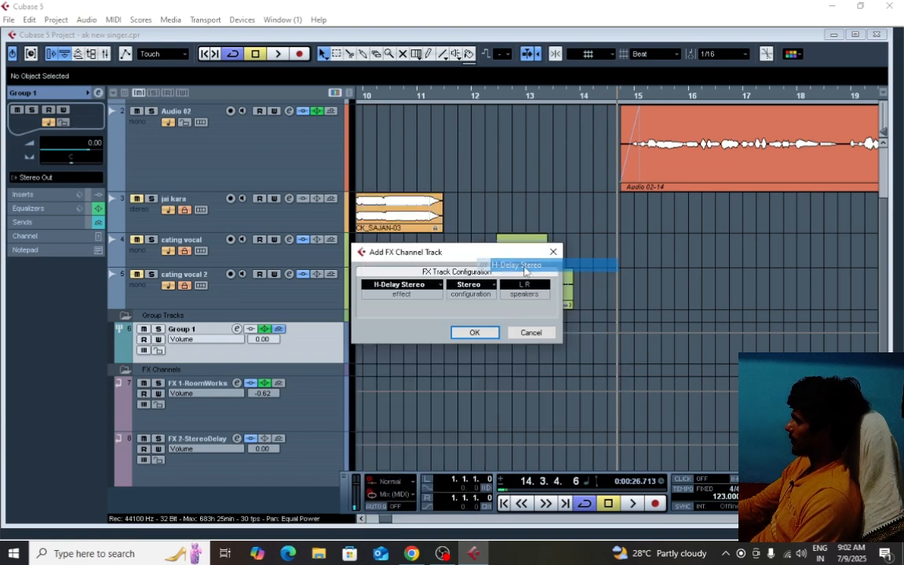
{"action": "key", "text": "Return"}
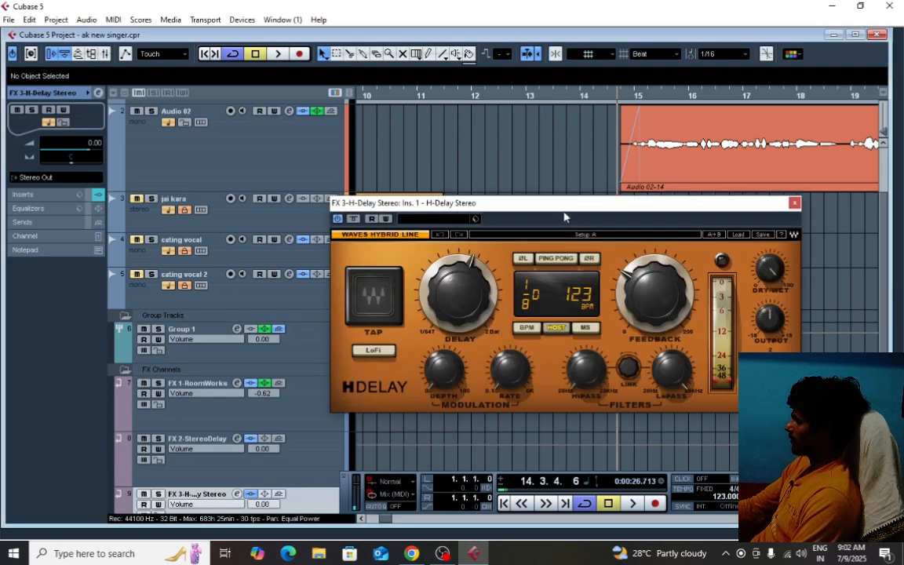
Route Group 1's third send to FX 3-H-Delay Stereo and raise its level to about -12.1
{"action": "left_click_drag", "start_coordinate": [515, 205], "coordinate": [562, 307]}
{"action": "left_click", "coordinate": [236, 329]}
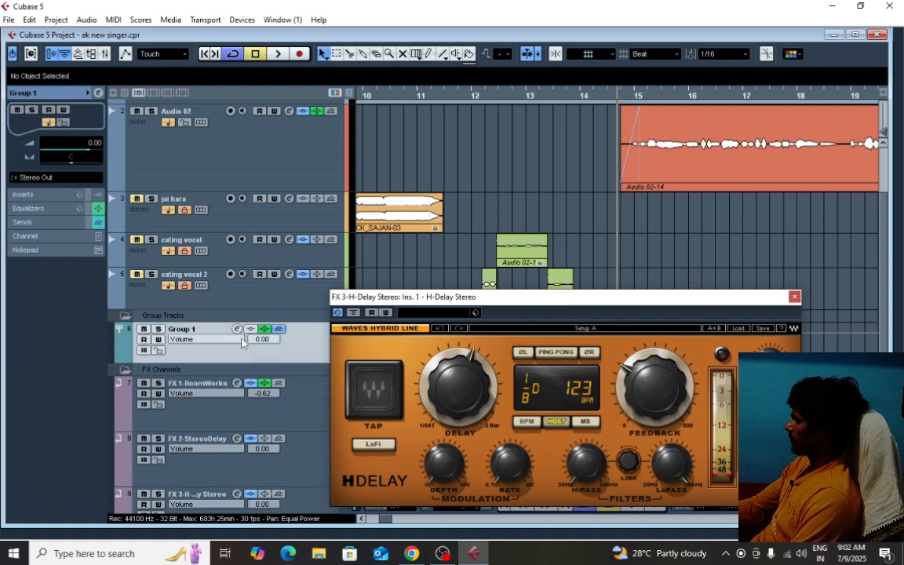
{"action": "left_click", "coordinate": [695, 210]}
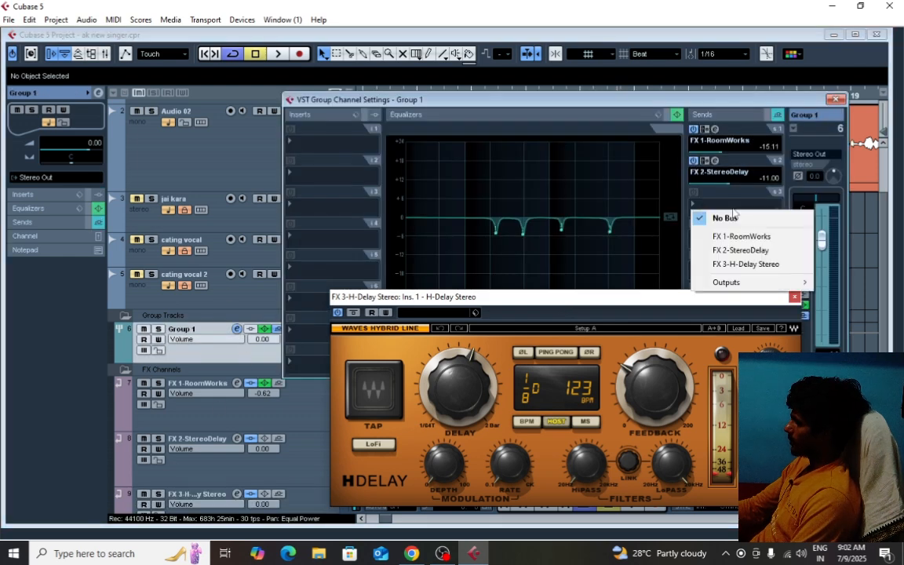
{"action": "left_click", "coordinate": [706, 262]}
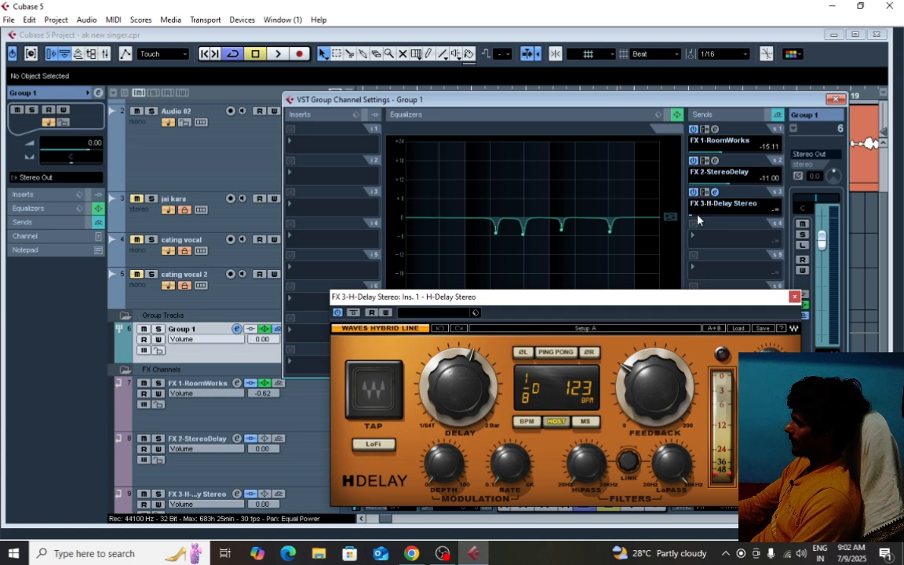
{"action": "left_click_drag", "start_coordinate": [697, 220], "coordinate": [726, 222]}
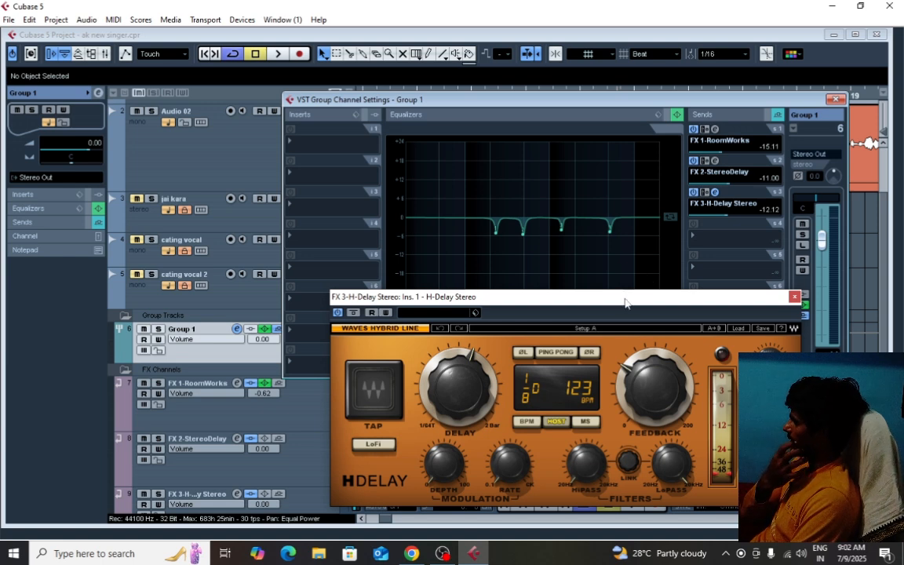
Switch the H-Delay to Ping Pong with timing in milliseconds and set its Delay to 244
{"action": "left_click_drag", "start_coordinate": [625, 304], "coordinate": [578, 198]}
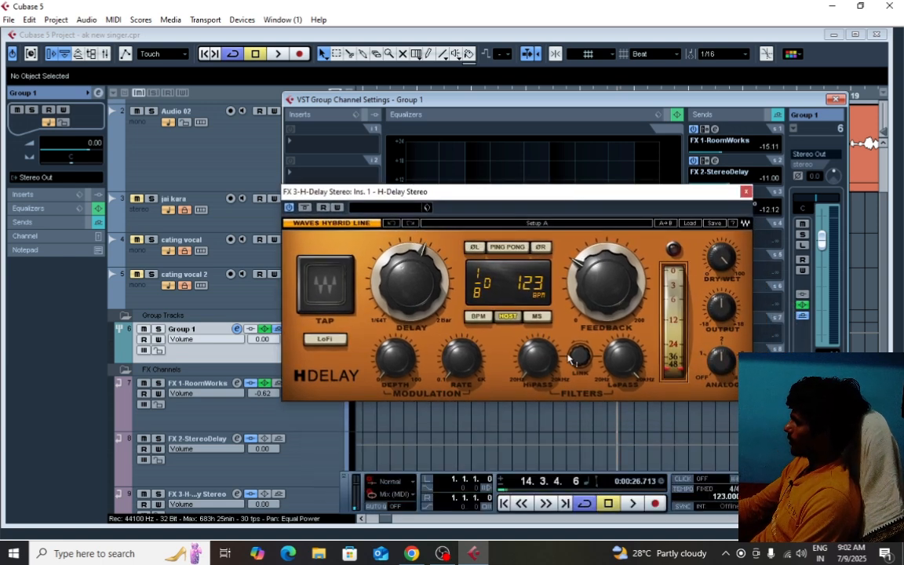
{"action": "left_click", "coordinate": [507, 247]}
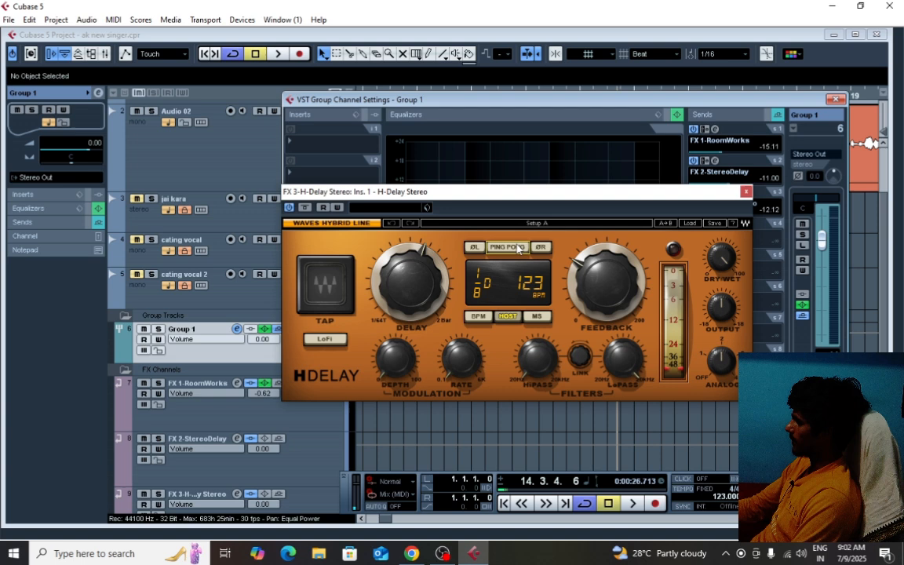
{"action": "left_click", "coordinate": [537, 317]}
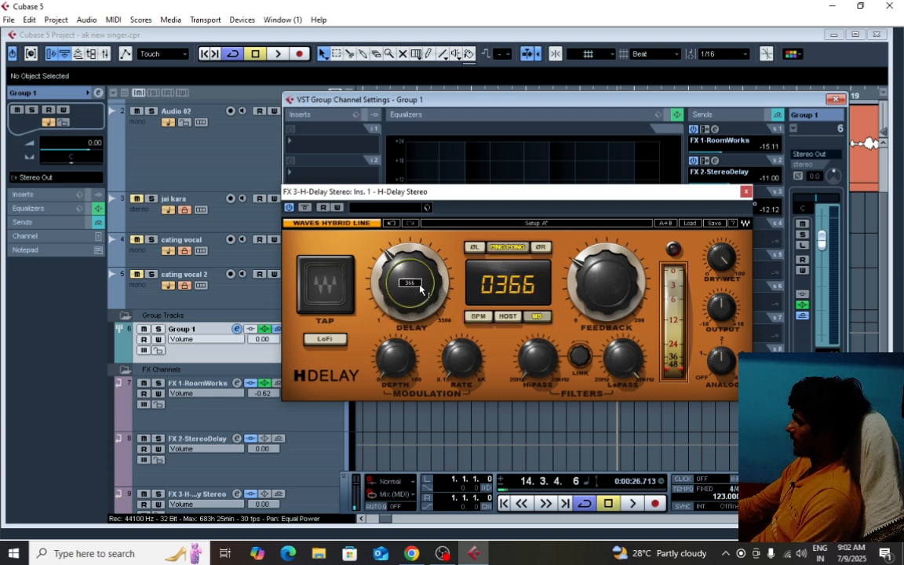
{"action": "left_click", "coordinate": [418, 287]}
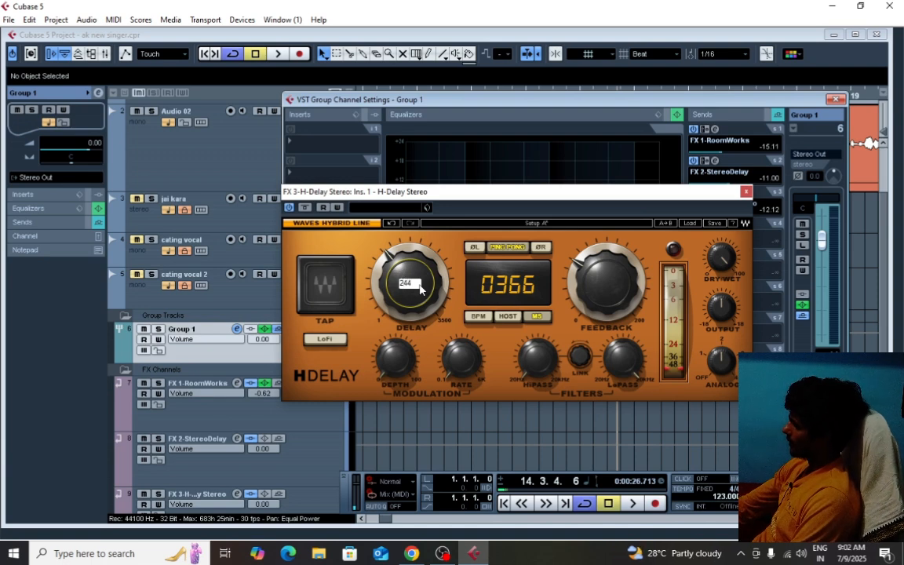
{"action": "key", "text": "Return"}
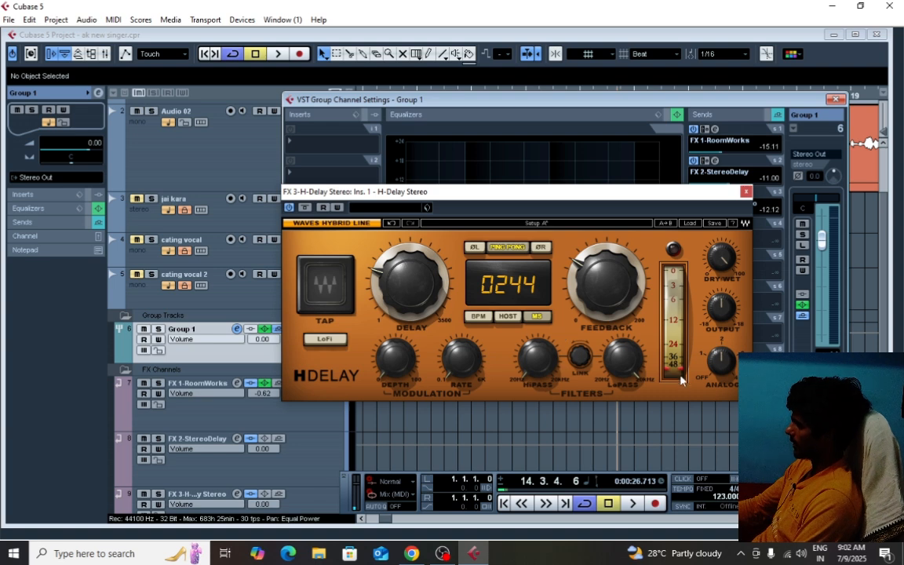
Adjust the H-Delay's HiPass and LoPass filters, Dry/Wet balance and Analog setting, choosing Analog 1
{"action": "left_click", "coordinate": [545, 365]}
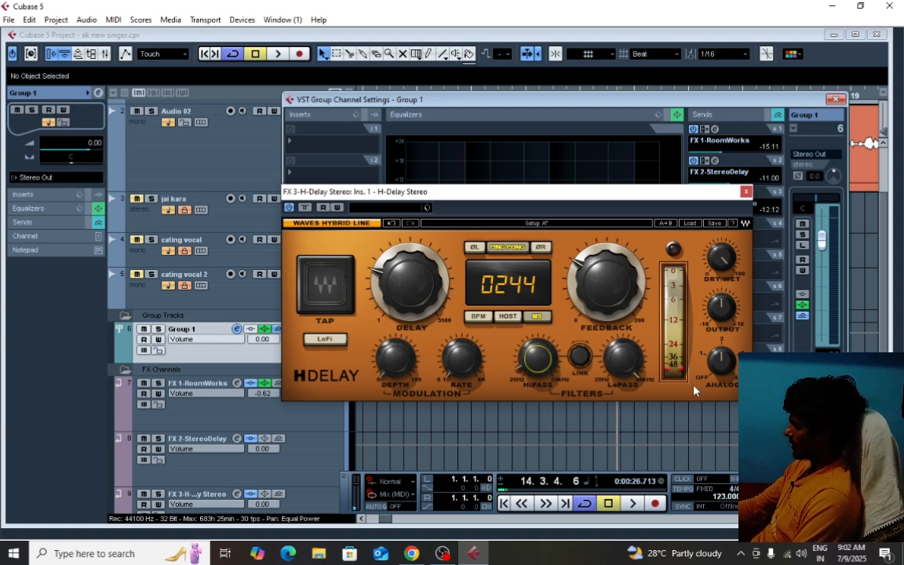
{"action": "left_click", "coordinate": [642, 364]}
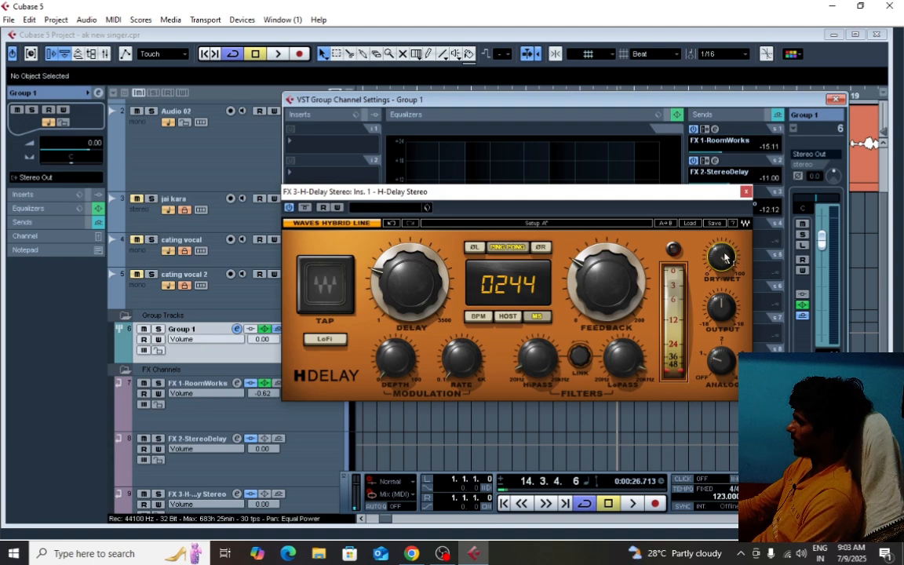
{"action": "mouse_move", "coordinate": [725, 258]}
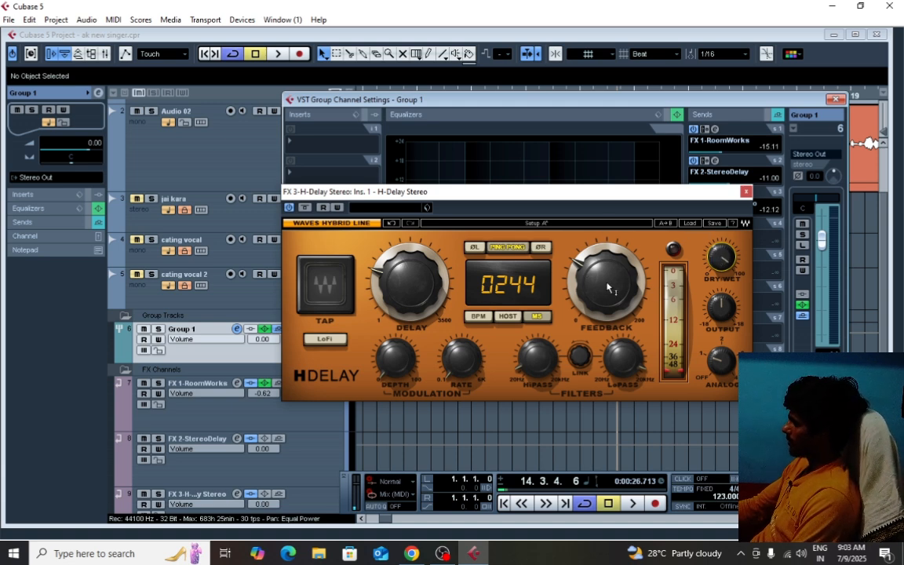
{"action": "mouse_move", "coordinate": [605, 287]}
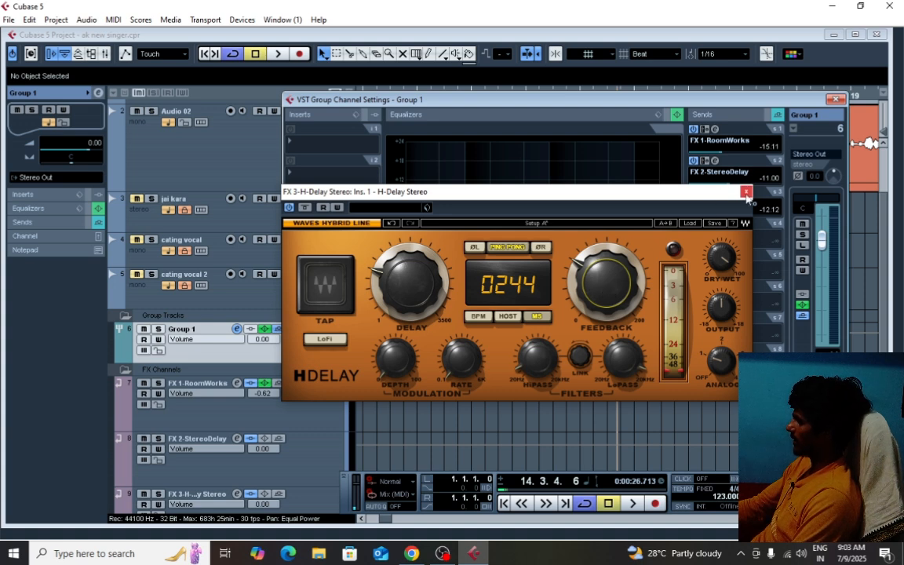
Move the H-Delay window clear of Group 1's sends, set the H-Delay send level to -14, and play the passage to check it
{"action": "left_click_drag", "start_coordinate": [676, 196], "coordinate": [626, 275]}
{"action": "key", "text": "space"}
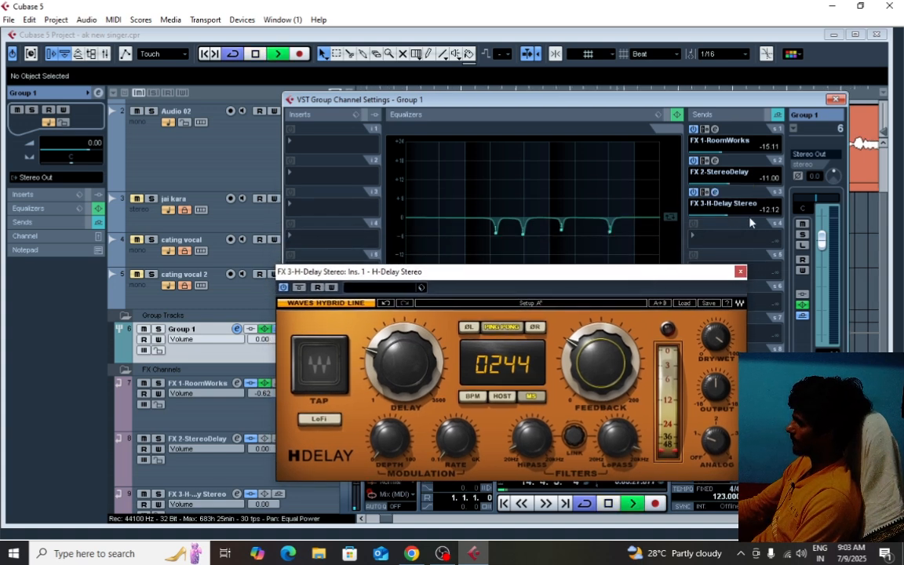
{"action": "key", "text": "space"}
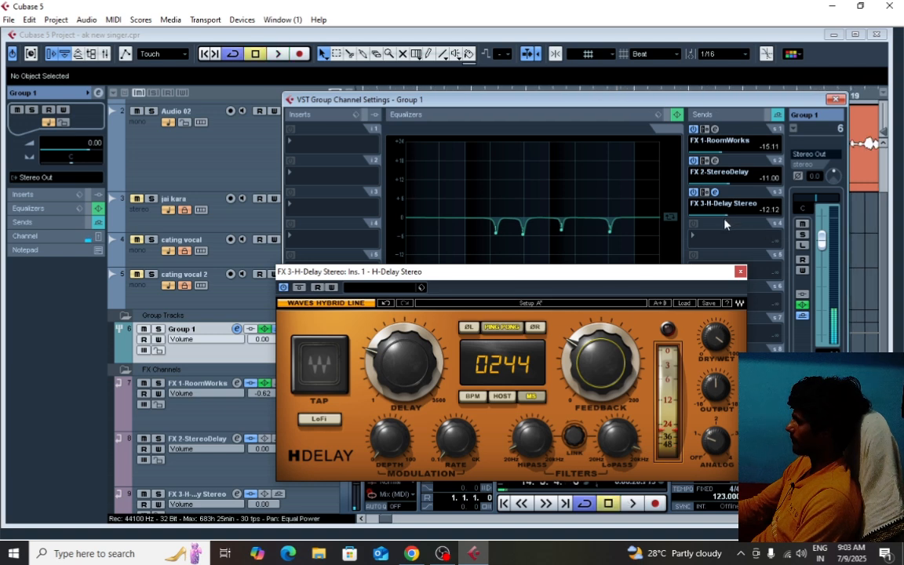
{"action": "key", "text": "space"}
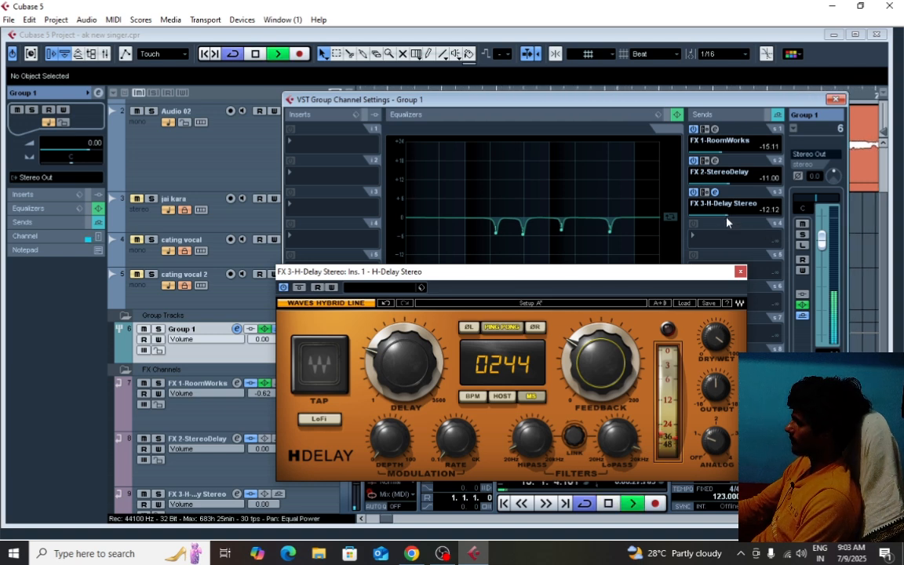
{"action": "left_click_drag", "start_coordinate": [725, 215], "coordinate": [721, 220]}
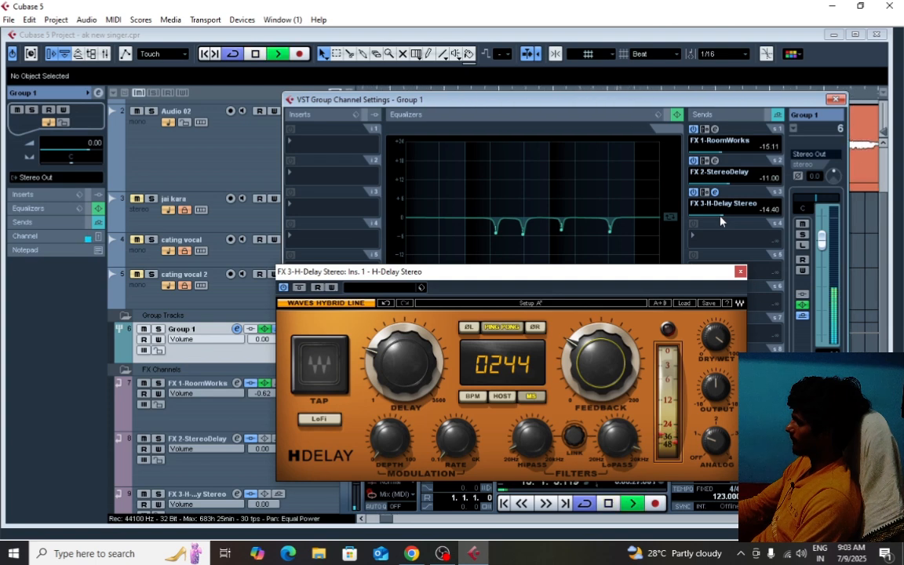
{"action": "key", "text": "space"}
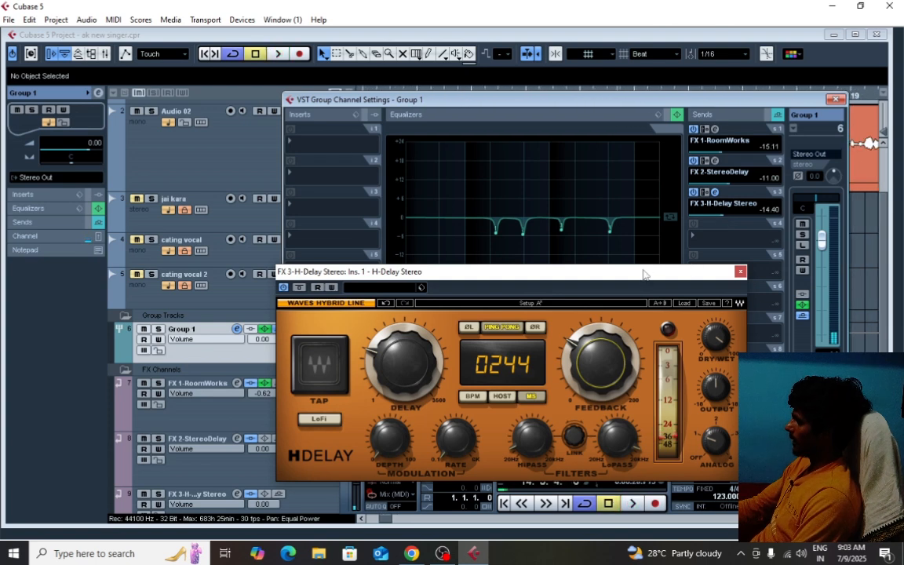
{"action": "left_click_drag", "start_coordinate": [644, 276], "coordinate": [648, 270]}
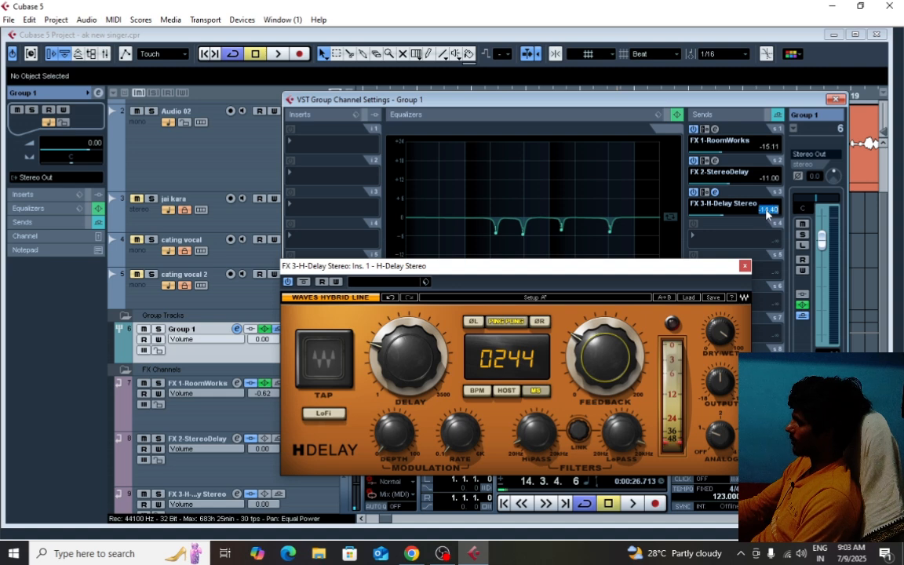
{"action": "type", "text": "-"}
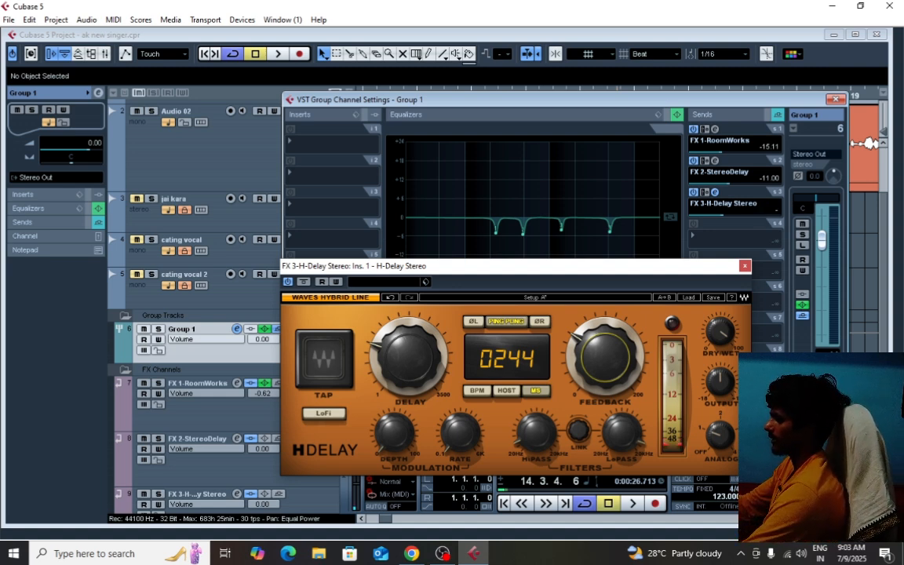
{"action": "type", "text": "14"}
{"action": "key", "text": "Return"}
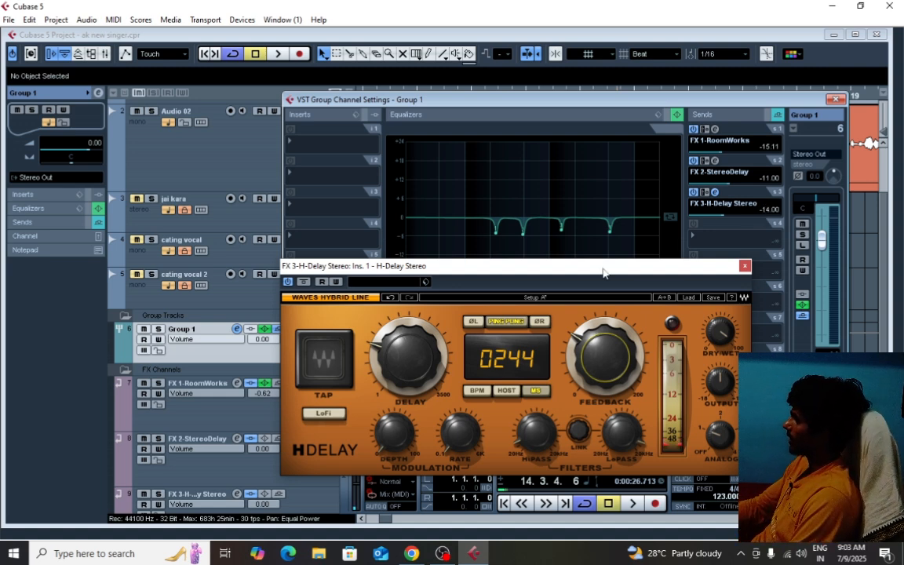
{"action": "key", "text": "space"}
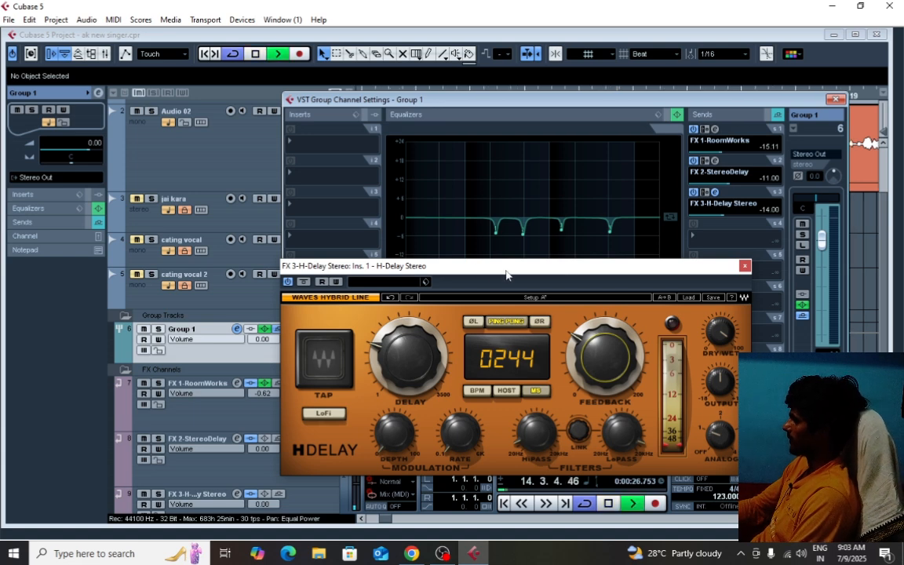
{"action": "key", "text": "space"}
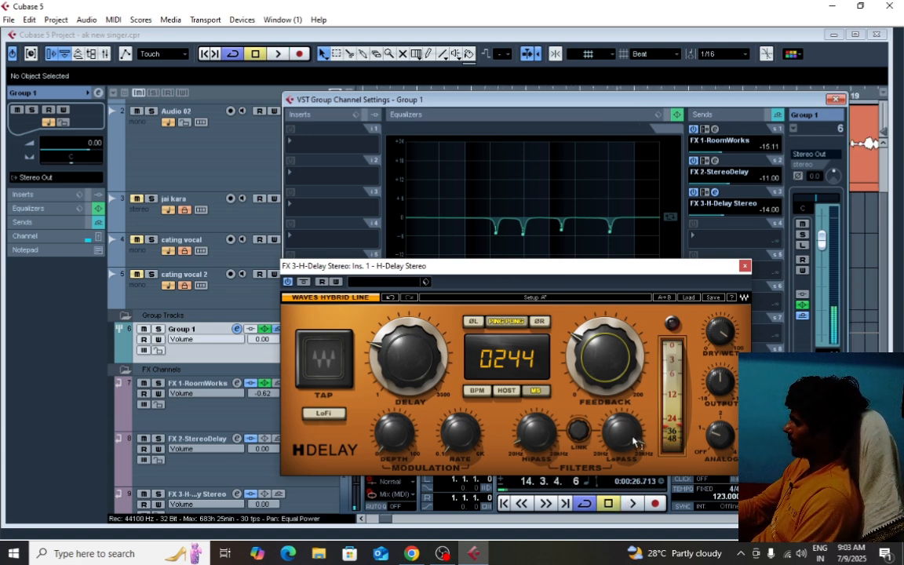
Lower the H-Delay's LoPass filter to about 8.91k and raise its HiPass to 37 while auditioning the passage
{"action": "left_click", "coordinate": [634, 442]}
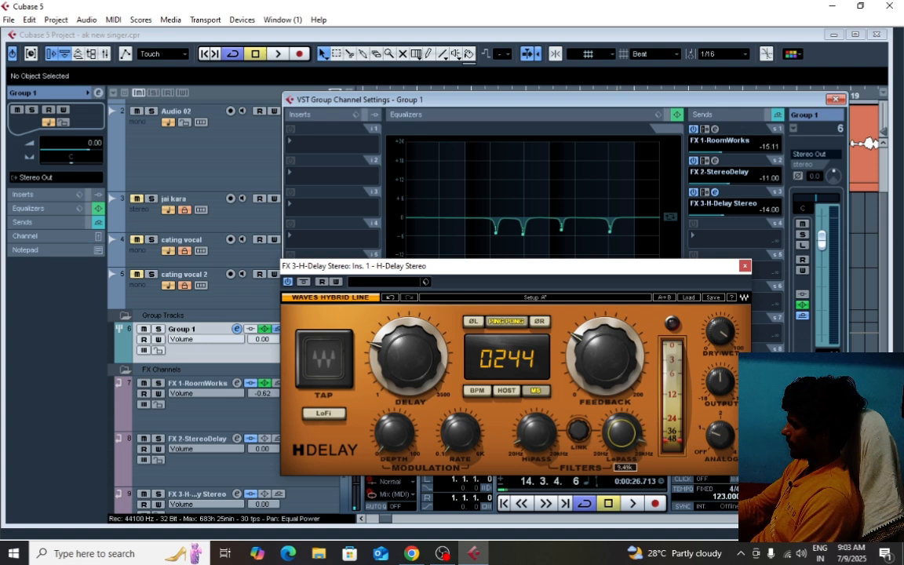
{"action": "key", "text": "space"}
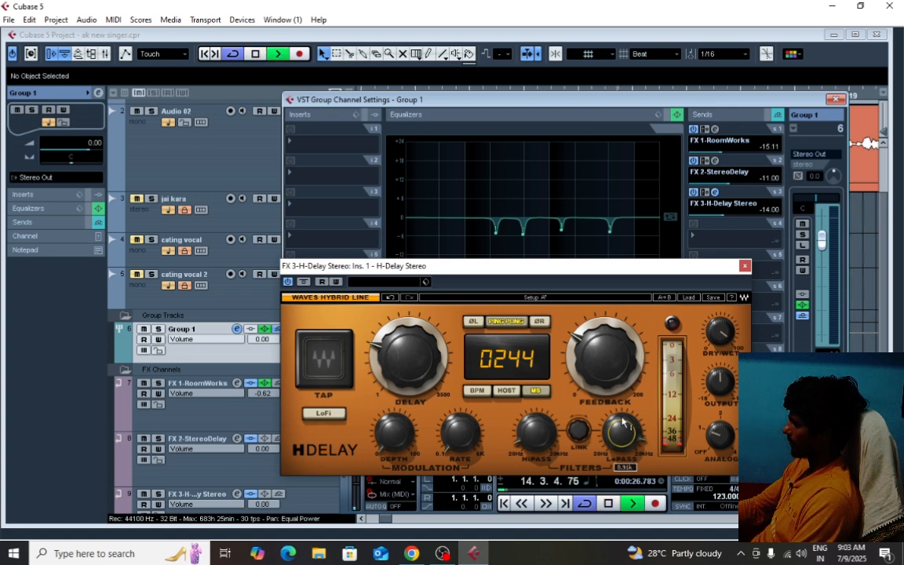
{"action": "key", "text": "space"}
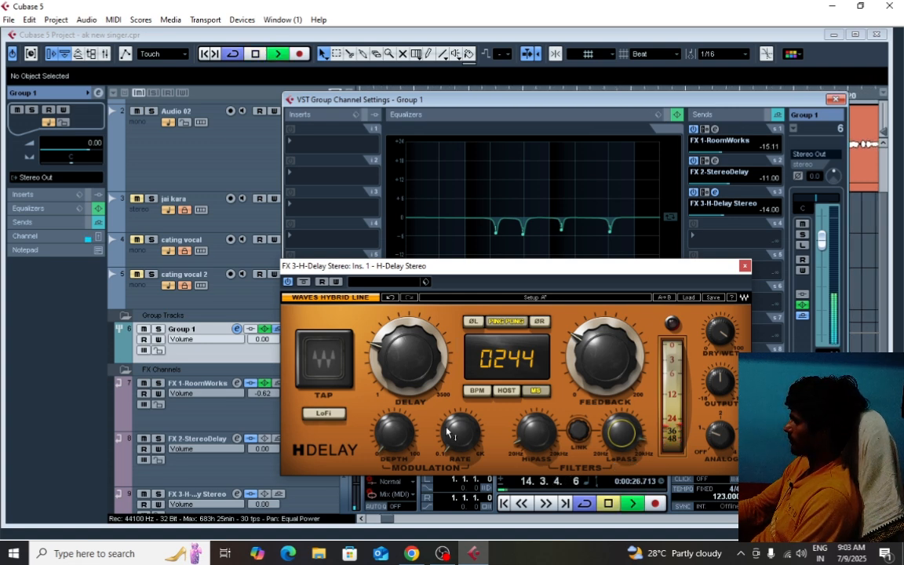
{"action": "left_click", "coordinate": [536, 431]}
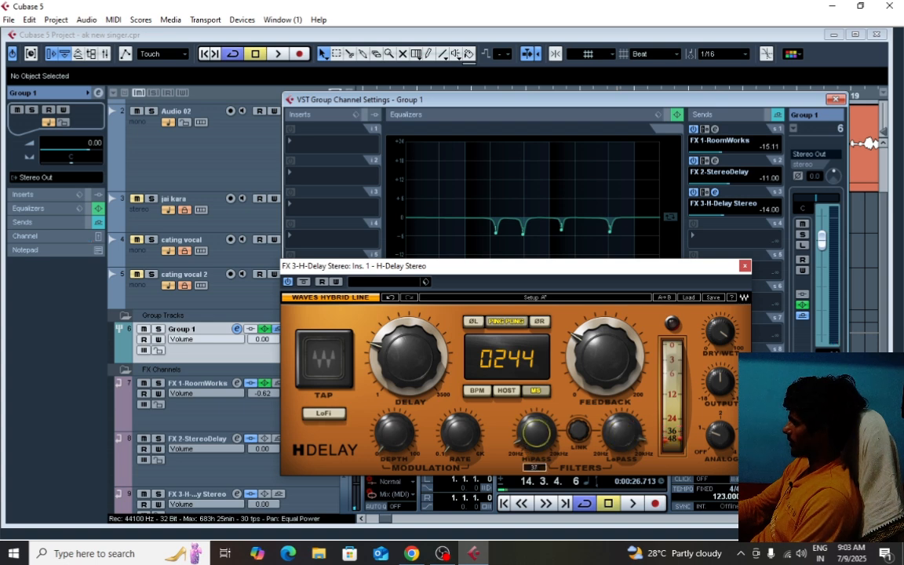
Replay the passage to check the filtered ping-pong delay, and close the H-Delay and Group 1 channel settings
{"action": "key", "text": "space"}
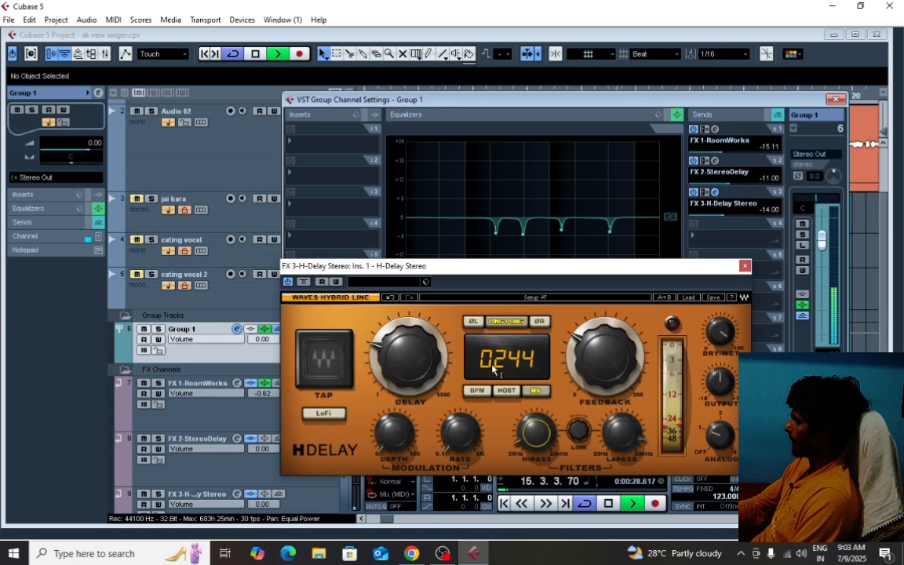
{"action": "key", "text": "space"}
{"action": "key", "text": "space"}
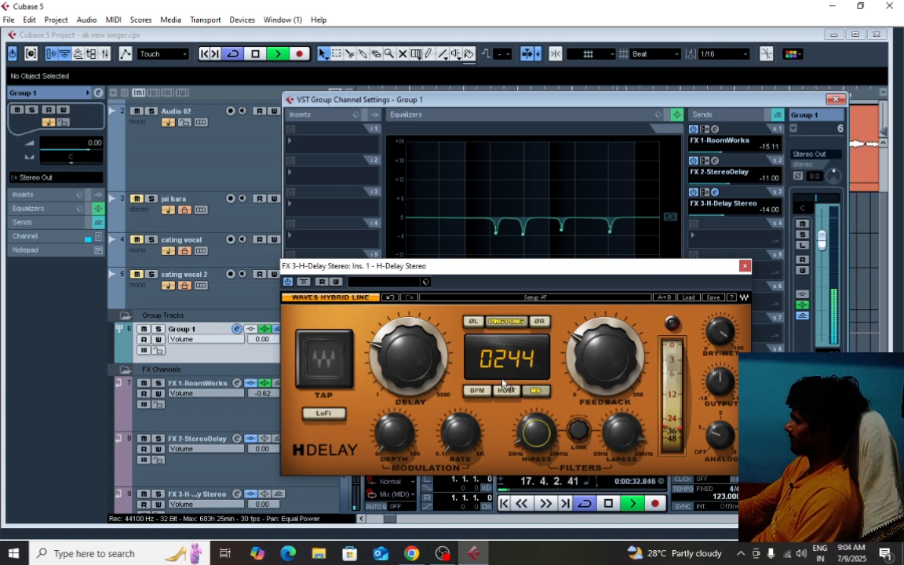
{"action": "key", "text": "space"}
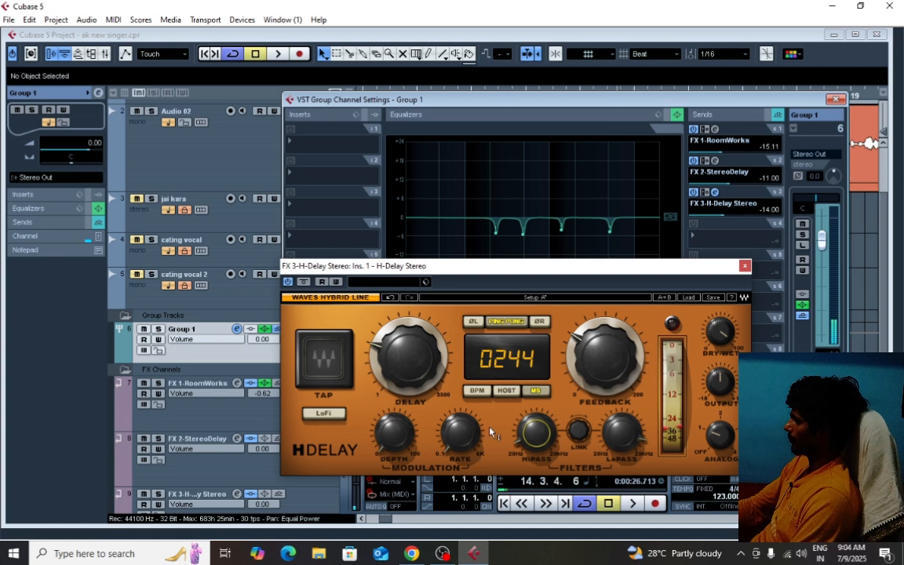
{"action": "left_click", "coordinate": [745, 267]}
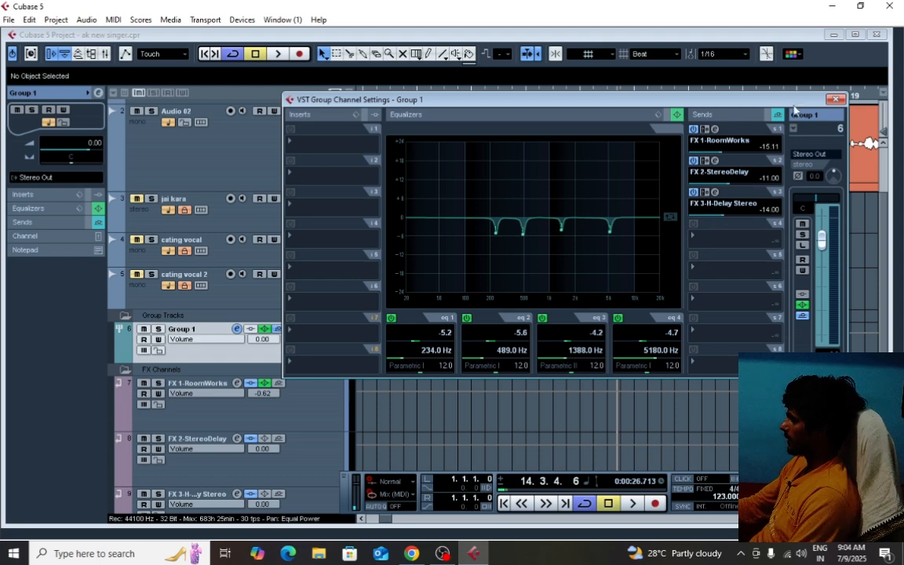
{"action": "left_click", "coordinate": [833, 100]}
Insert ModDelay in the eighth insert slot of the Audio 02 channel and set its Mix to 2%
{"action": "scroll", "coordinate": [279, 210], "scroll_direction": "up", "scroll_amount": 2}
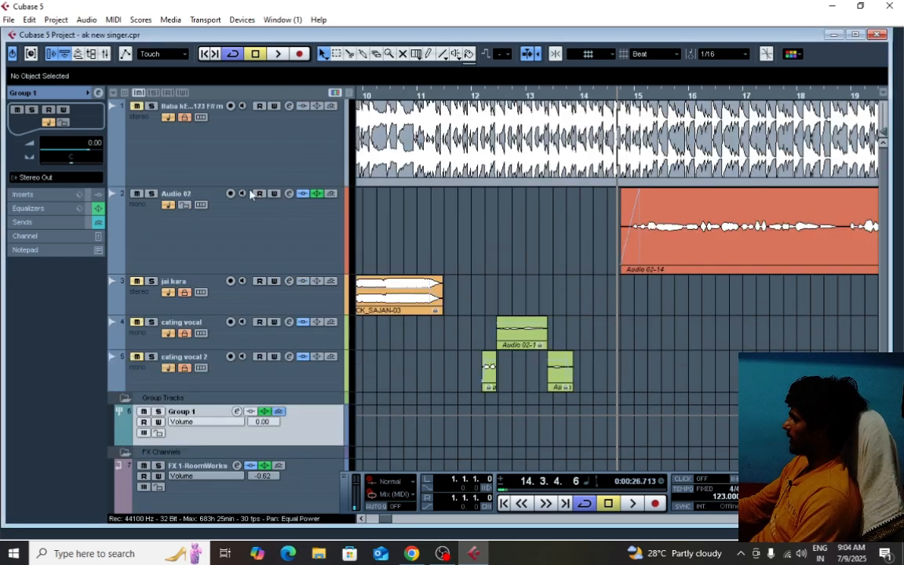
{"action": "left_click", "coordinate": [211, 235]}
{"action": "left_click", "coordinate": [289, 195]}
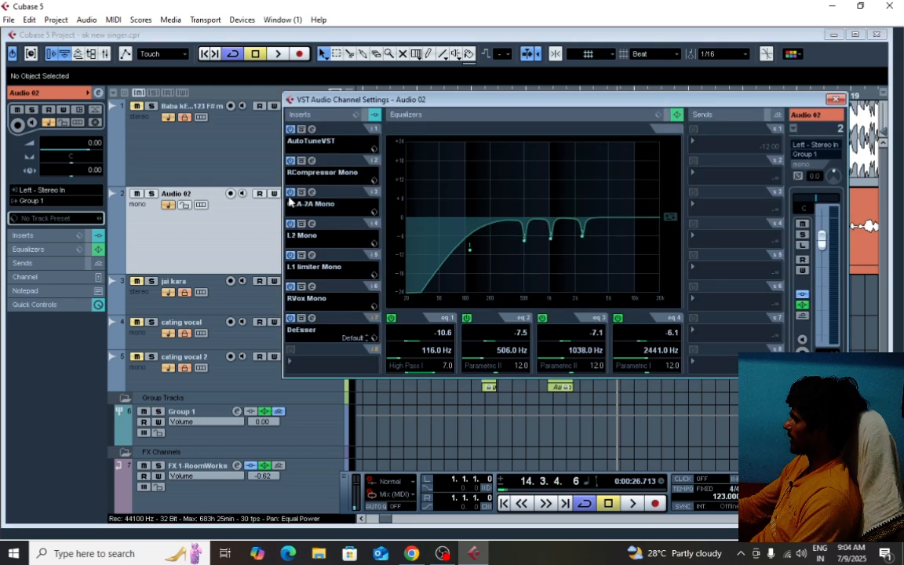
{"action": "left_click", "coordinate": [301, 365]}
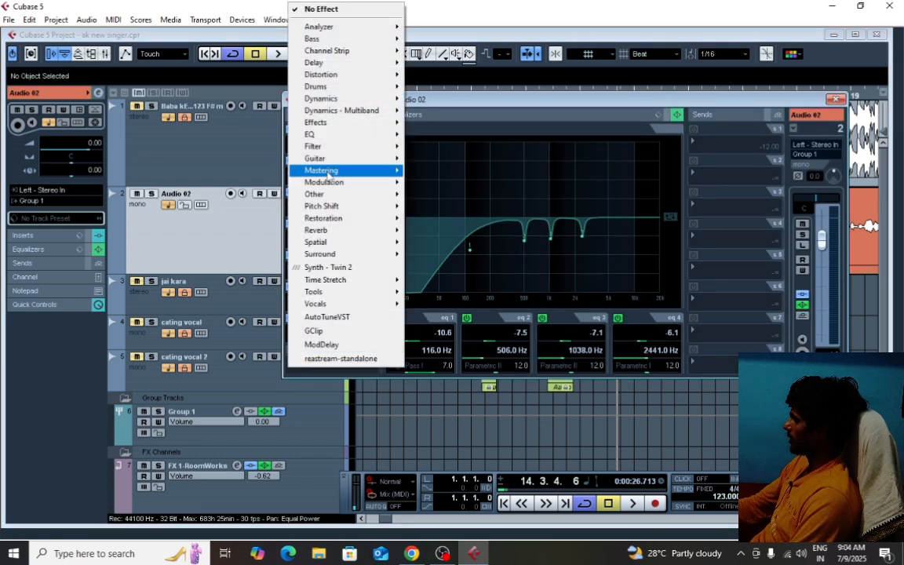
{"action": "left_click", "coordinate": [319, 345]}
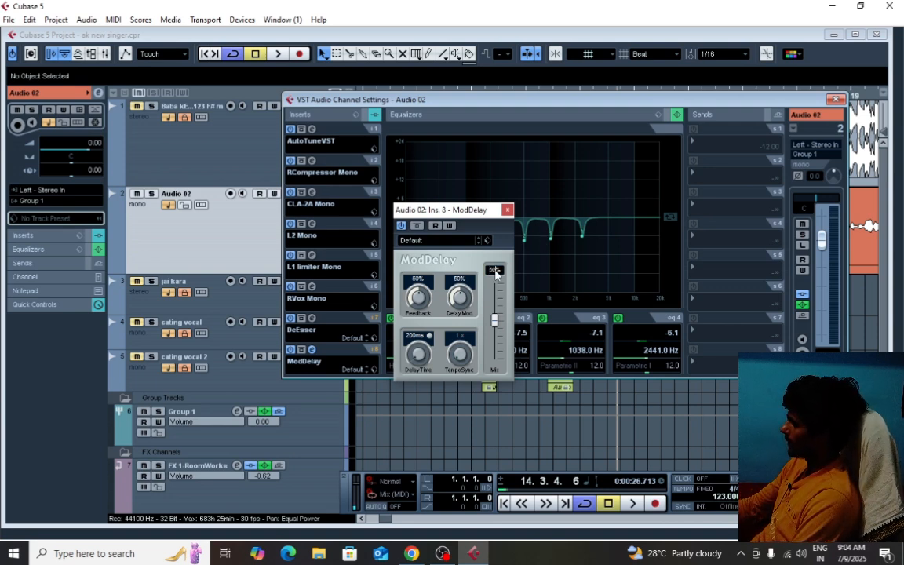
{"action": "type", "text": "3"}
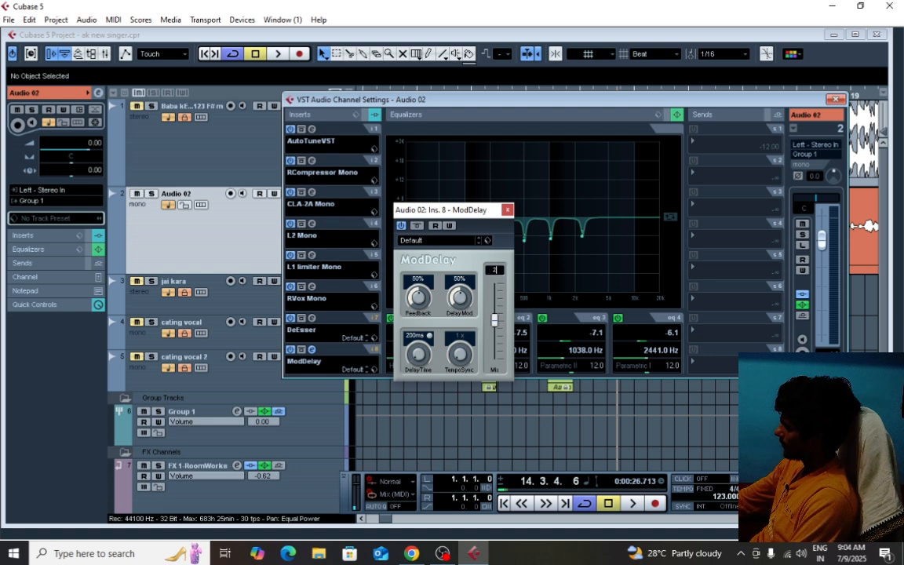
{"action": "left_click", "coordinate": [507, 210]}
Play the vocal passage to hear the ModDelay, and close the Audio 02 channel settings
{"action": "key", "text": "space"}
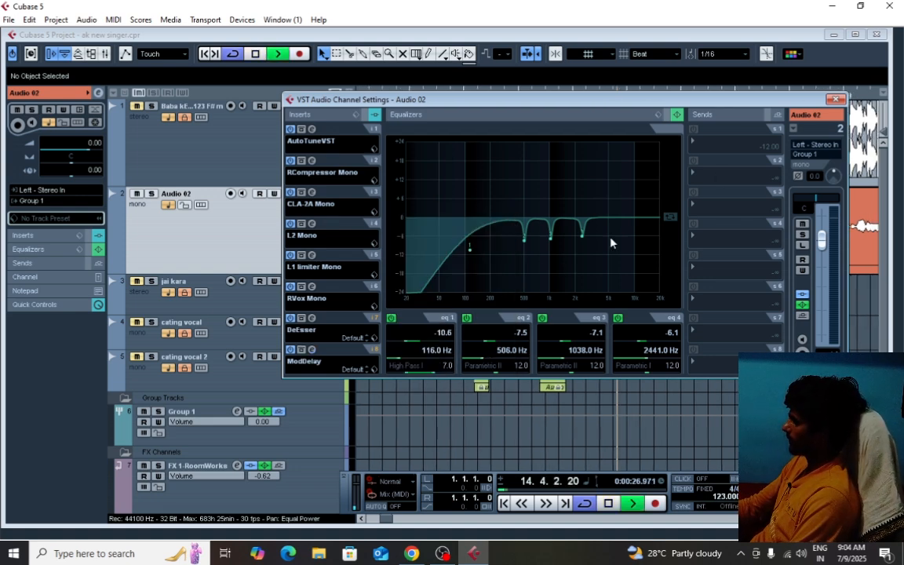
{"action": "left_click", "coordinate": [836, 100]}
{"action": "key", "text": "space"}
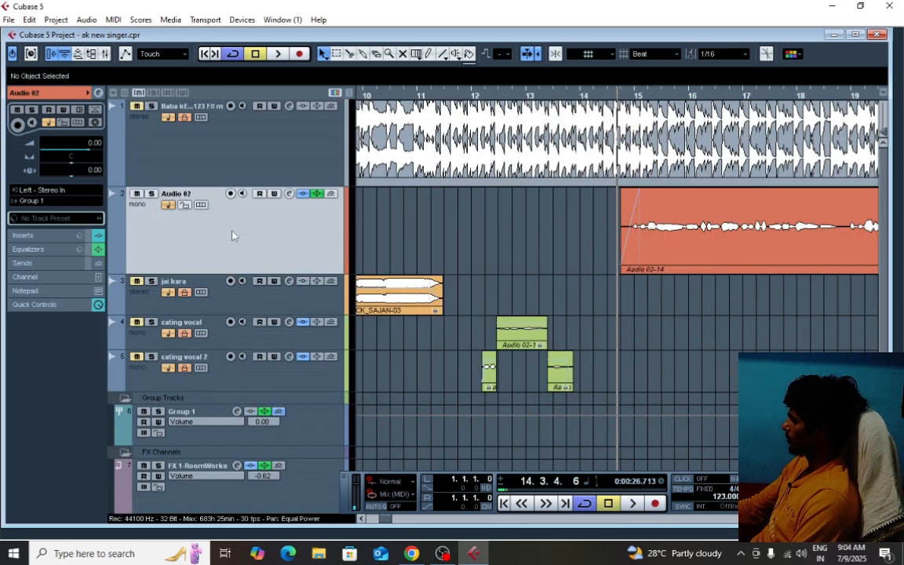
Insert the Q1 Mono equalizer in Group 1's first insert slot and close the plug-in window
{"action": "scroll", "coordinate": [232, 235], "scroll_direction": "down", "scroll_amount": 3}
{"action": "left_click", "coordinate": [208, 300]}
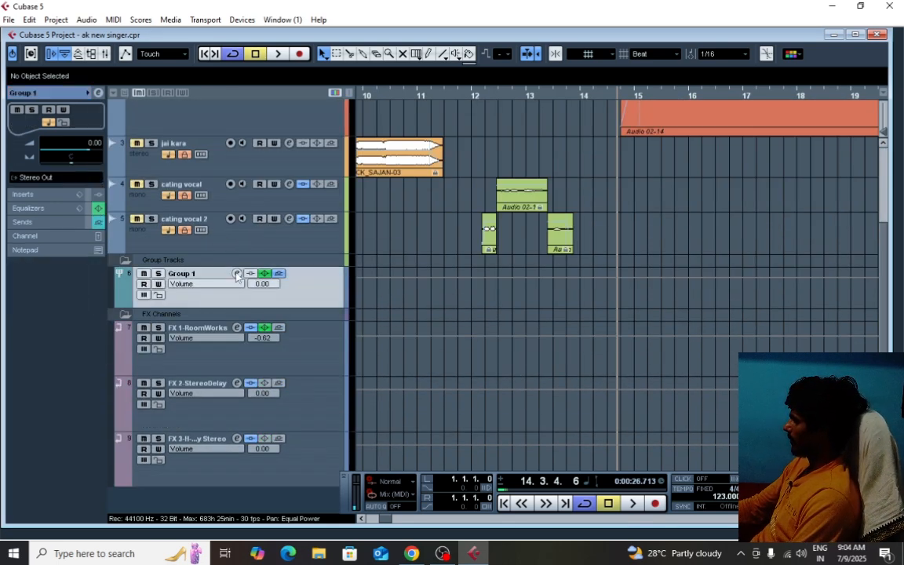
{"action": "left_click", "coordinate": [236, 273]}
{"action": "mouse_move", "coordinate": [478, 111]}
{"action": "left_mouse_down"}
{"action": "mouse_move", "coordinate": [484, 160]}
{"action": "mouse_move", "coordinate": [482, 128]}
{"action": "left_mouse_up"}
{"action": "left_click", "coordinate": [311, 160]}
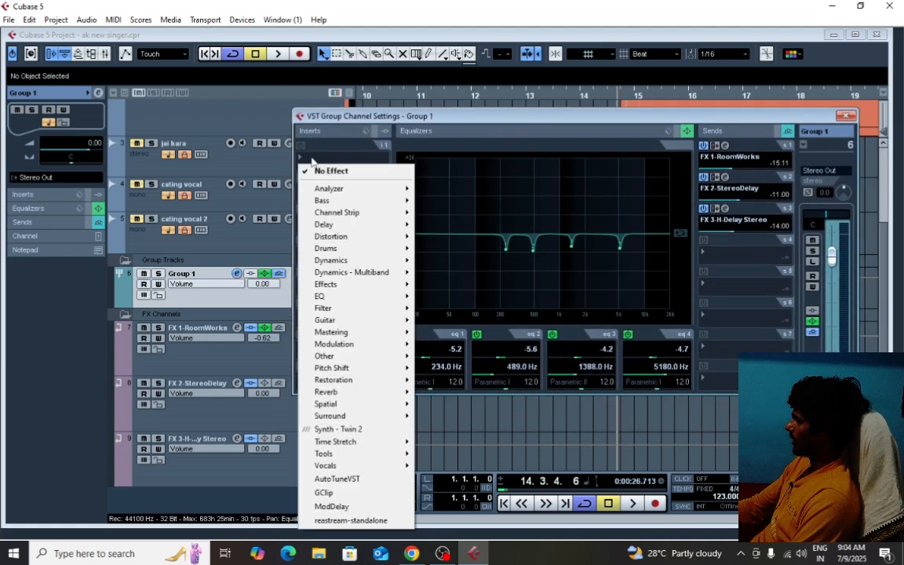
{"action": "mouse_move", "coordinate": [322, 296]}
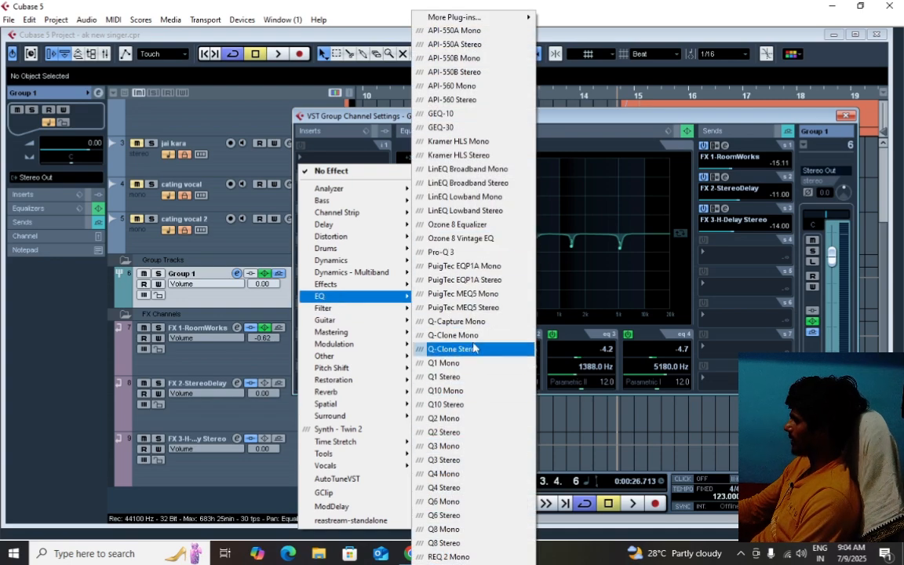
{"action": "left_click", "coordinate": [462, 363]}
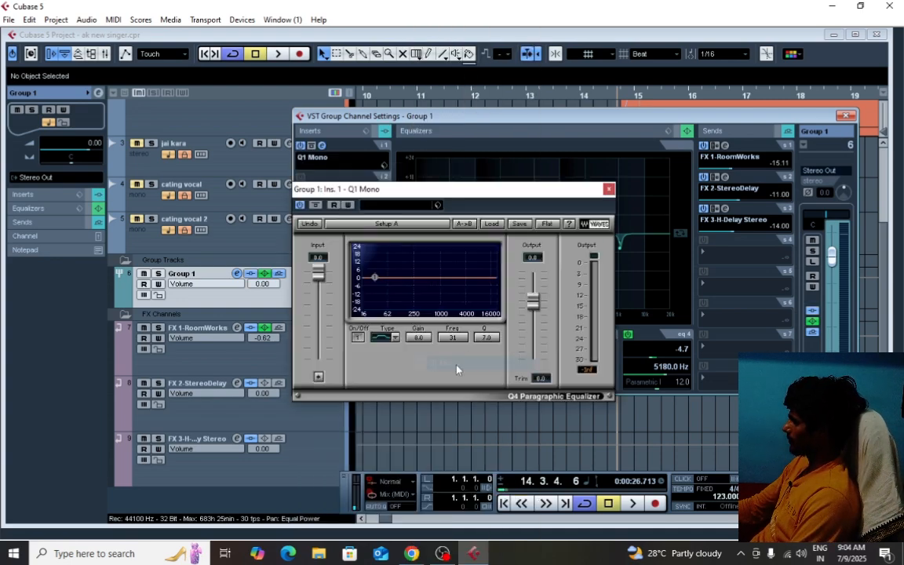
{"action": "left_click_drag", "start_coordinate": [431, 188], "coordinate": [471, 189]}
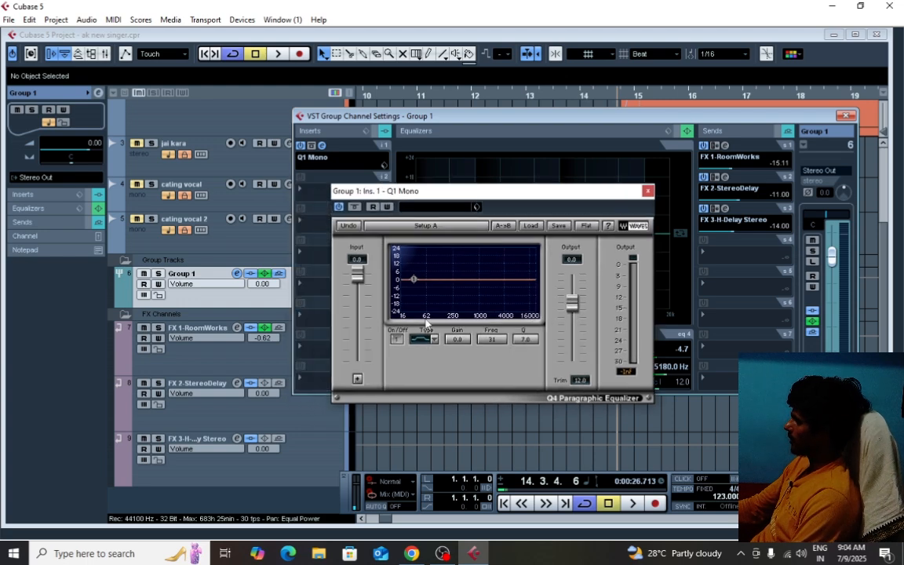
{"action": "left_click", "coordinate": [648, 191]}
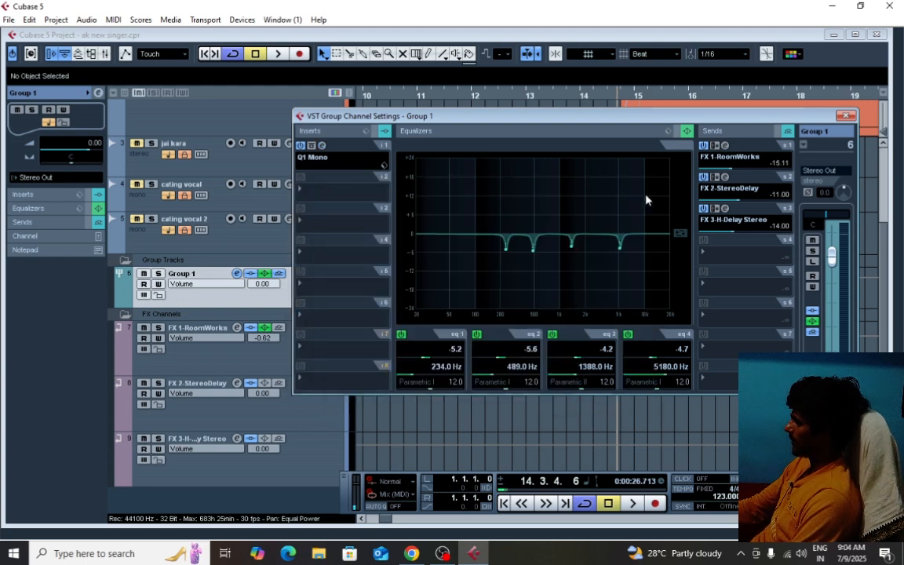
Replace the Q1 Mono equalizer in Group 1's first insert slot with the API-560 Stereo equalizer
{"action": "left_click", "coordinate": [324, 160]}
{"action": "left_click", "coordinate": [324, 170]}
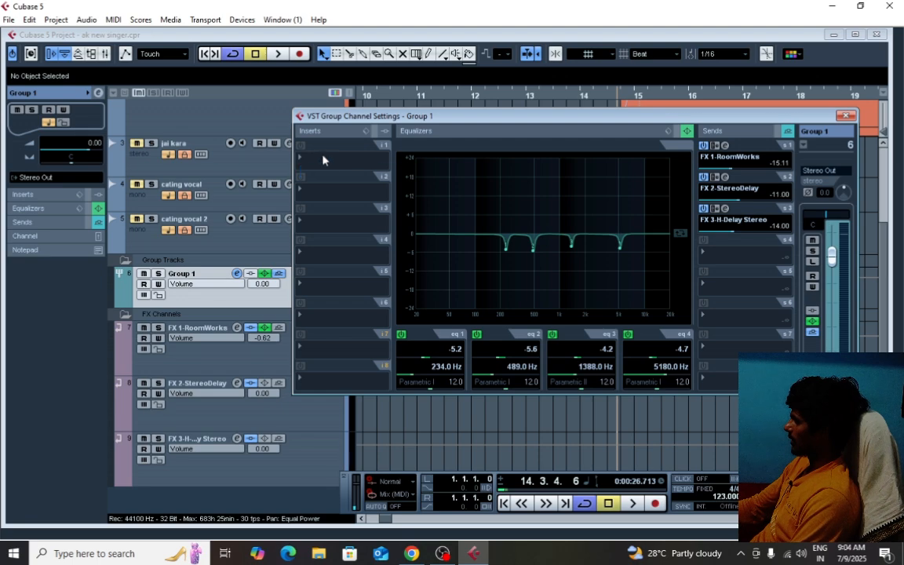
{"action": "left_click", "coordinate": [314, 171]}
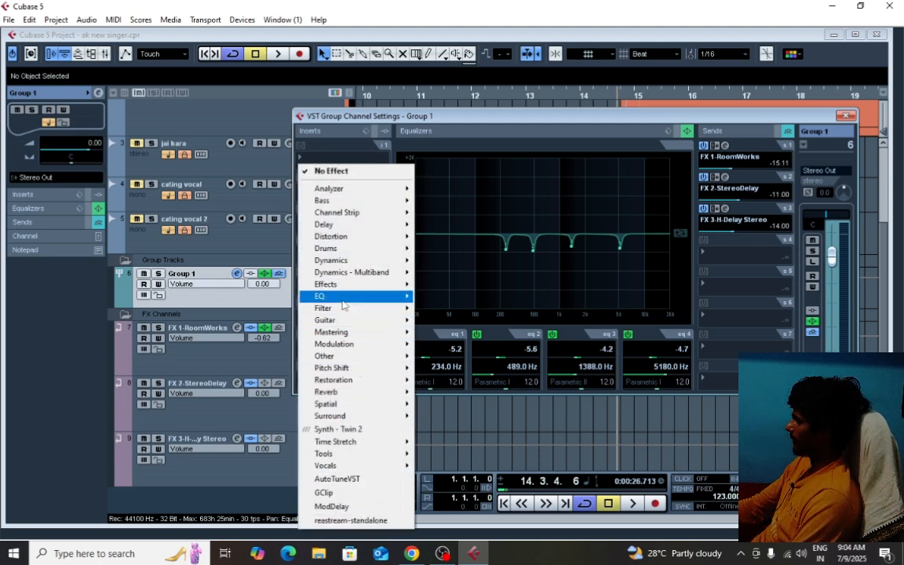
{"action": "mouse_move", "coordinate": [353, 296]}
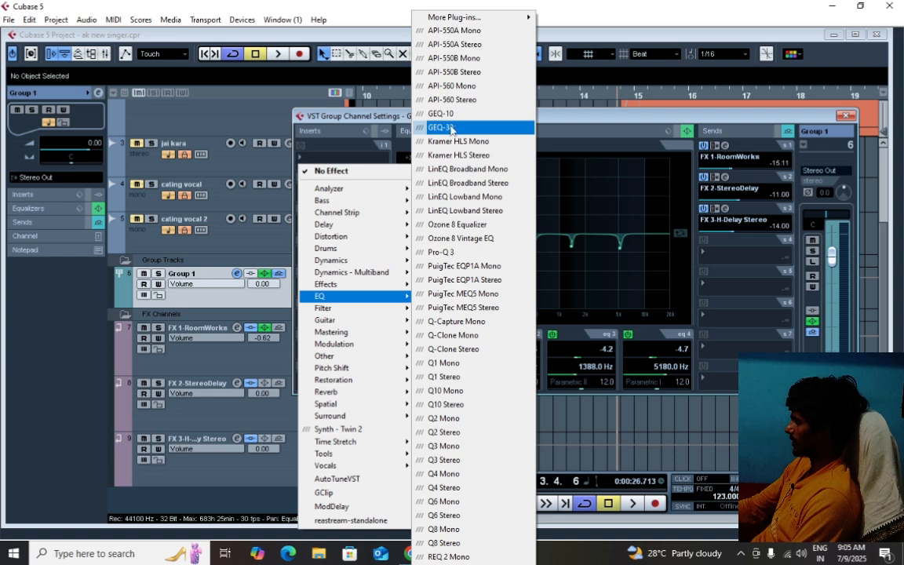
{"action": "mouse_move", "coordinate": [438, 18]}
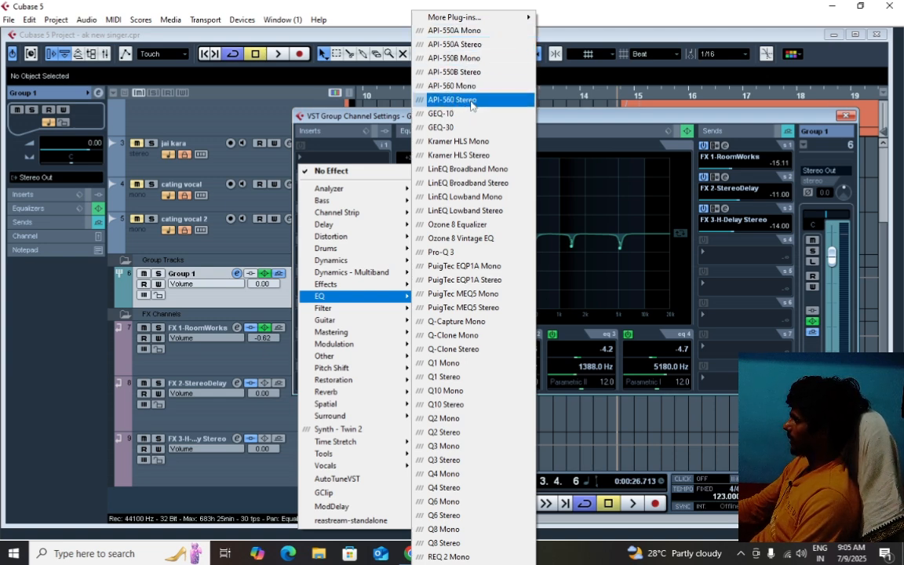
{"action": "left_click", "coordinate": [460, 102]}
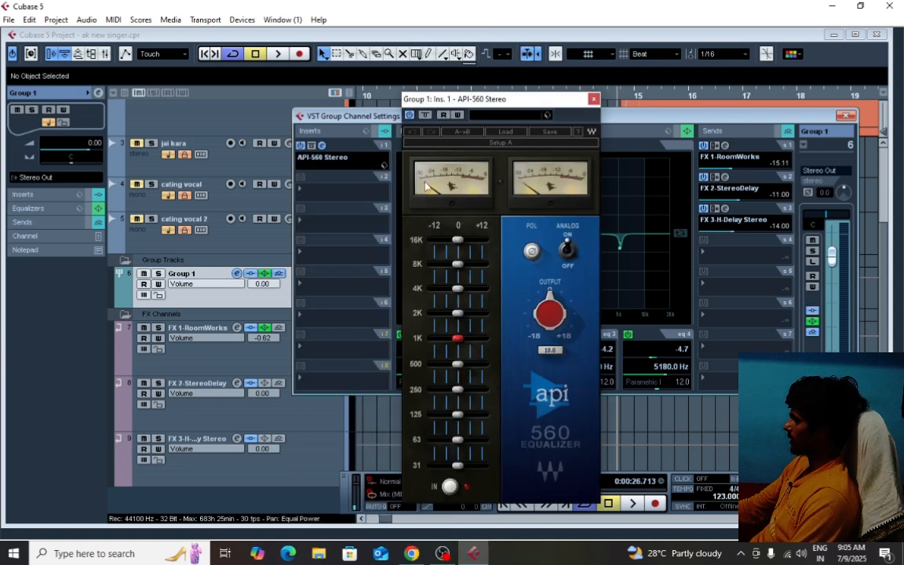
{"action": "left_click_drag", "start_coordinate": [496, 102], "coordinate": [502, 80]}
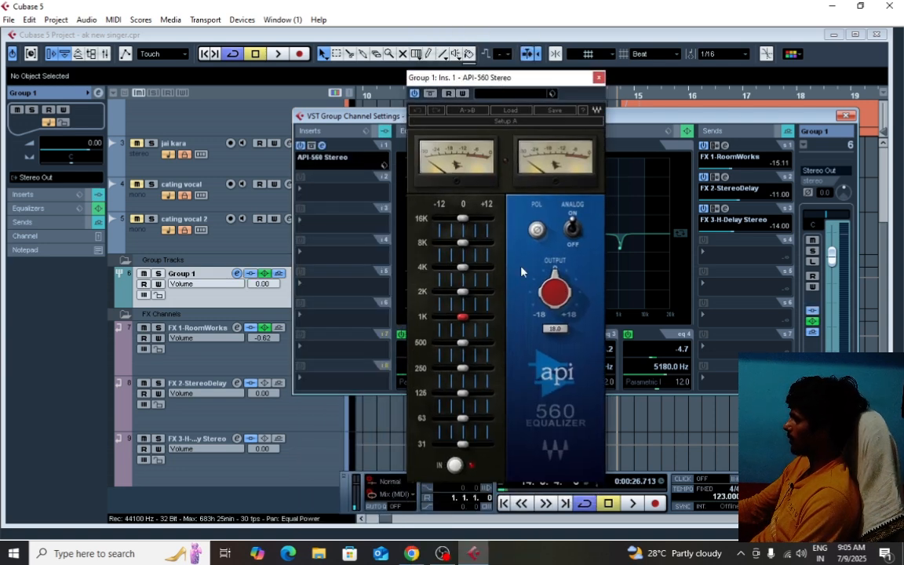
Switch the API-560's Analog option off, audition boosts of the 16K band during playback, and set that band to 4
{"action": "left_click", "coordinate": [574, 229]}
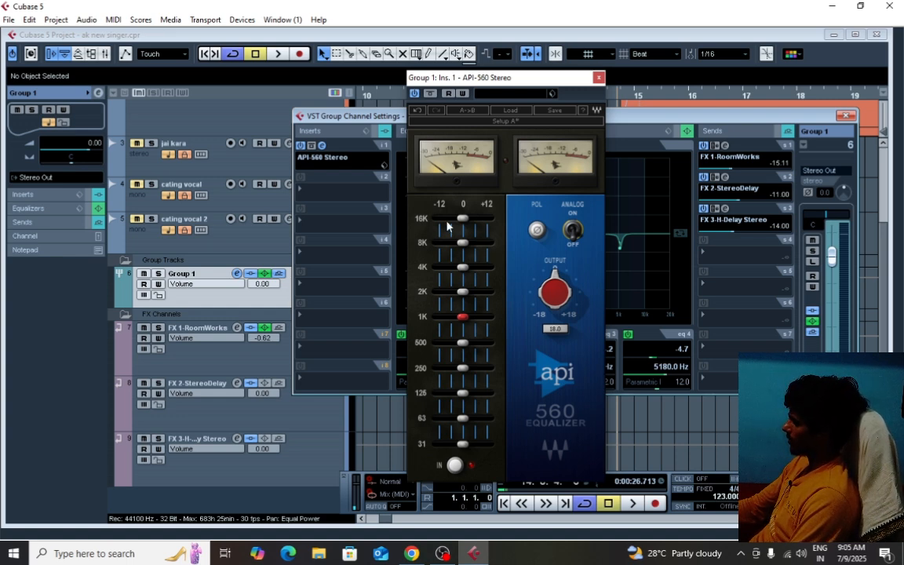
{"action": "key", "text": "space"}
{"action": "left_click_drag", "start_coordinate": [463, 219], "coordinate": [481, 221]}
{"action": "key", "text": "space"}
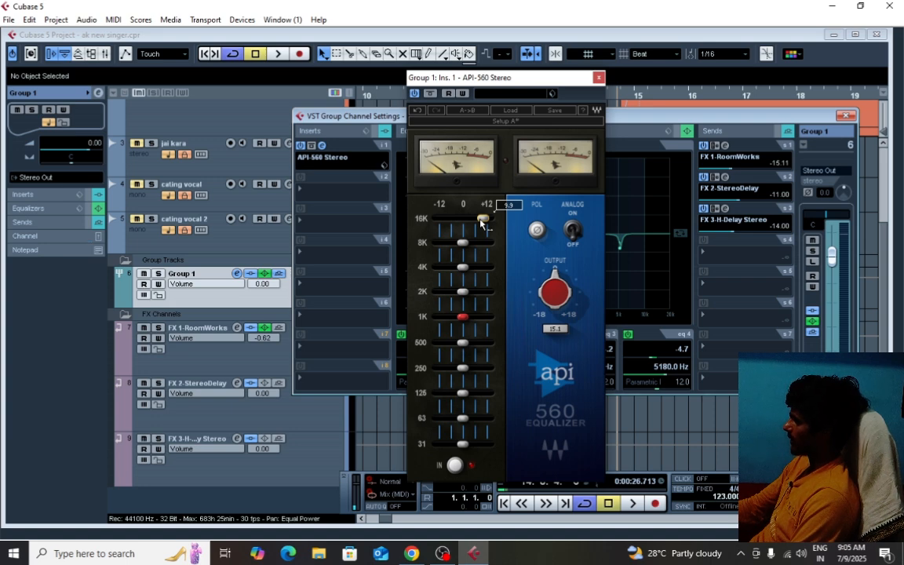
{"action": "key", "text": "space"}
{"action": "left_click_drag", "start_coordinate": [482, 220], "coordinate": [470, 219]}
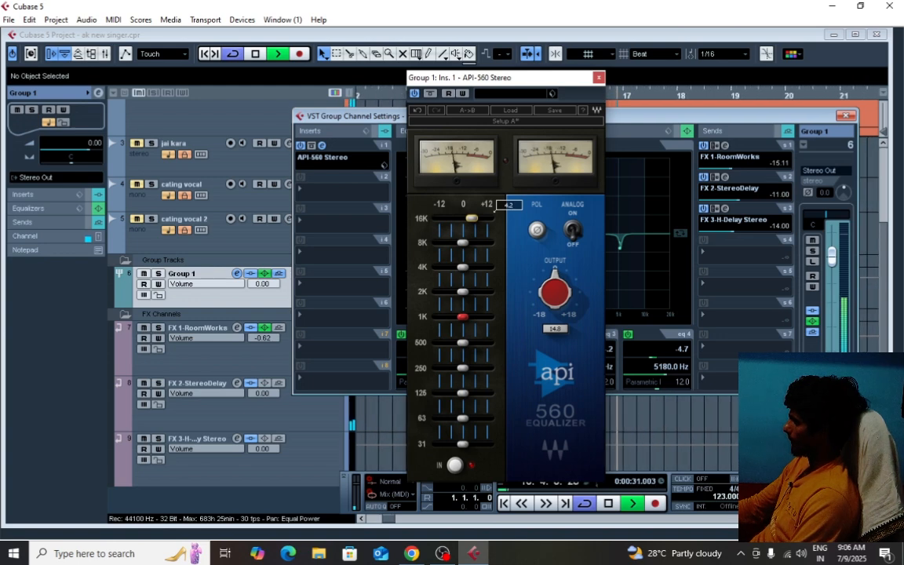
{"action": "left_click_drag", "start_coordinate": [470, 219], "coordinate": [471, 222]}
{"action": "key", "text": "space"}
{"action": "key", "text": "Left"}
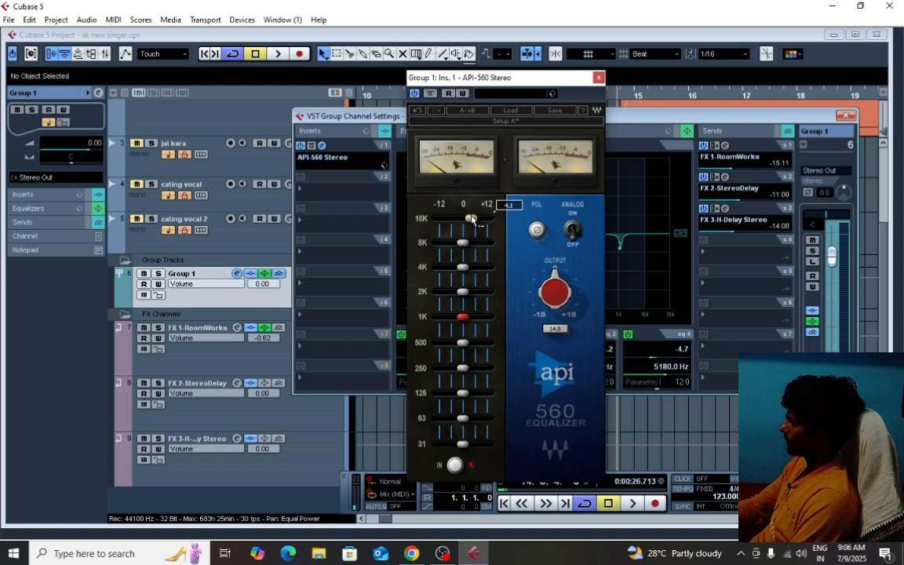
{"action": "left_click", "coordinate": [471, 219]}
{"action": "type", "text": "4"}
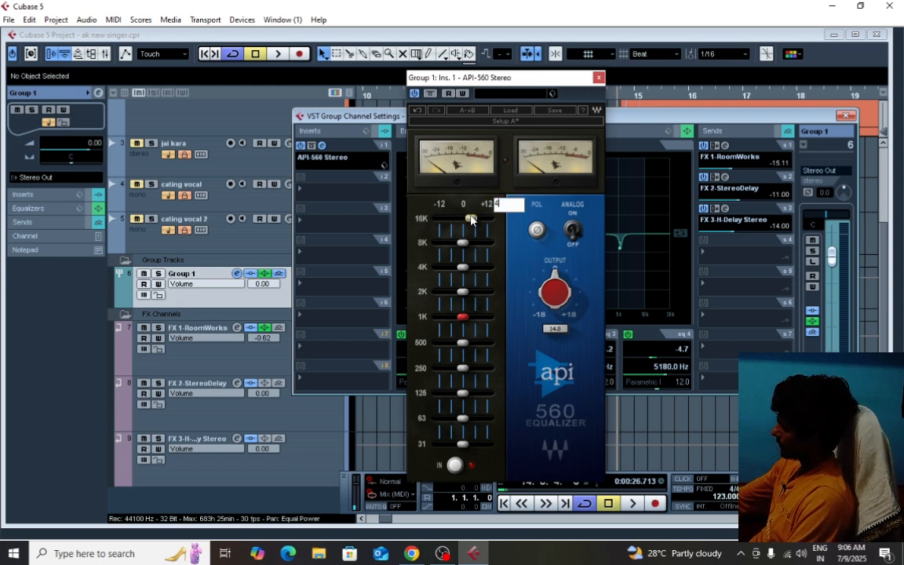
{"action": "key", "text": "Return"}
Adjust the API-560's 8K band while the vocal plays and set it to 1.0
{"action": "key", "text": "space"}
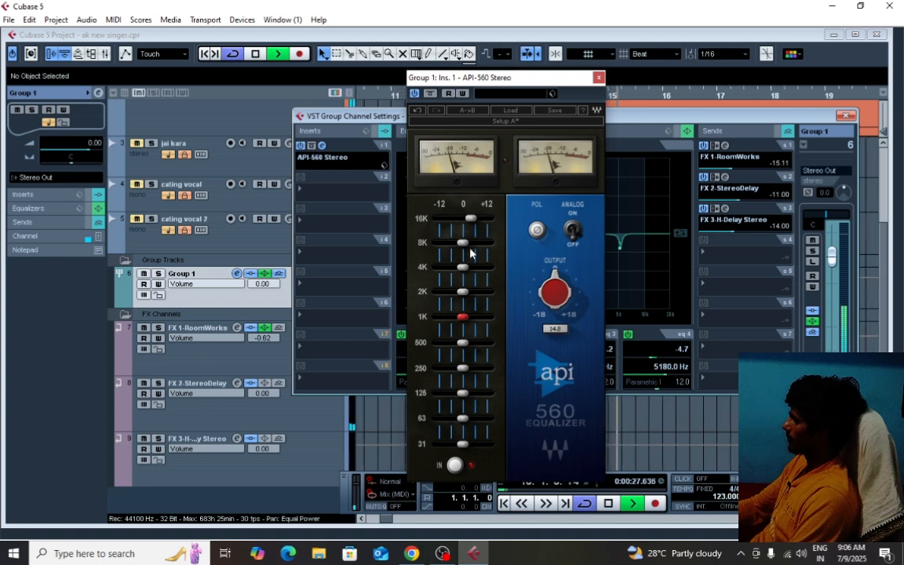
{"action": "mouse_move", "coordinate": [462, 248]}
{"action": "left_mouse_down"}
{"action": "mouse_move", "coordinate": [483, 243]}
{"action": "mouse_move", "coordinate": [438, 243]}
{"action": "mouse_move", "coordinate": [459, 243]}
{"action": "left_mouse_up"}
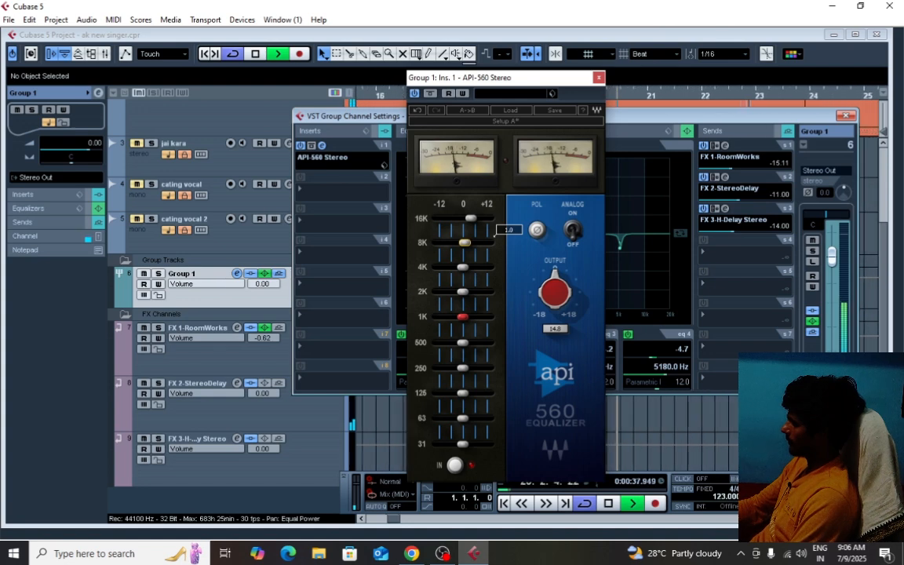
{"action": "key", "text": "space"}
{"action": "double_click", "coordinate": [464, 244]}
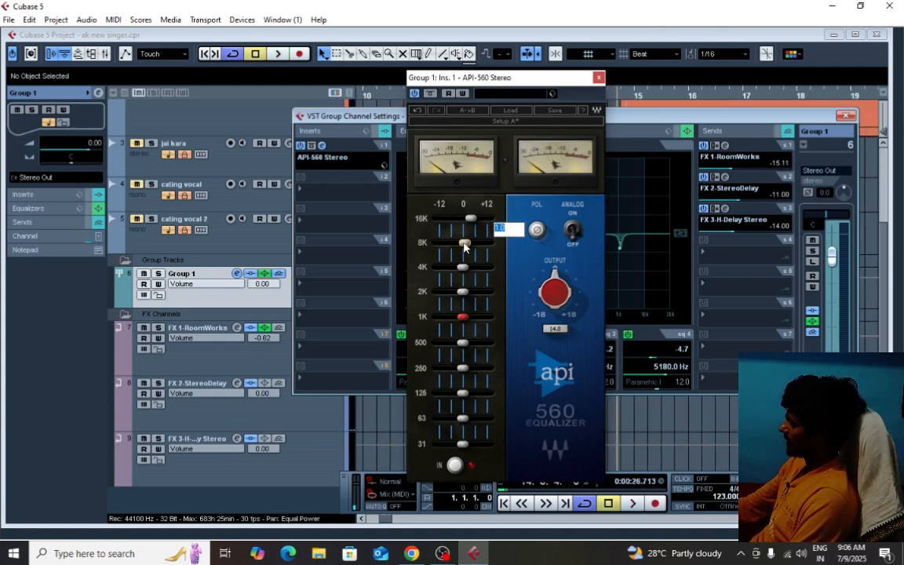
{"action": "key", "text": "BackSpace"}
{"action": "key", "text": "Return"}
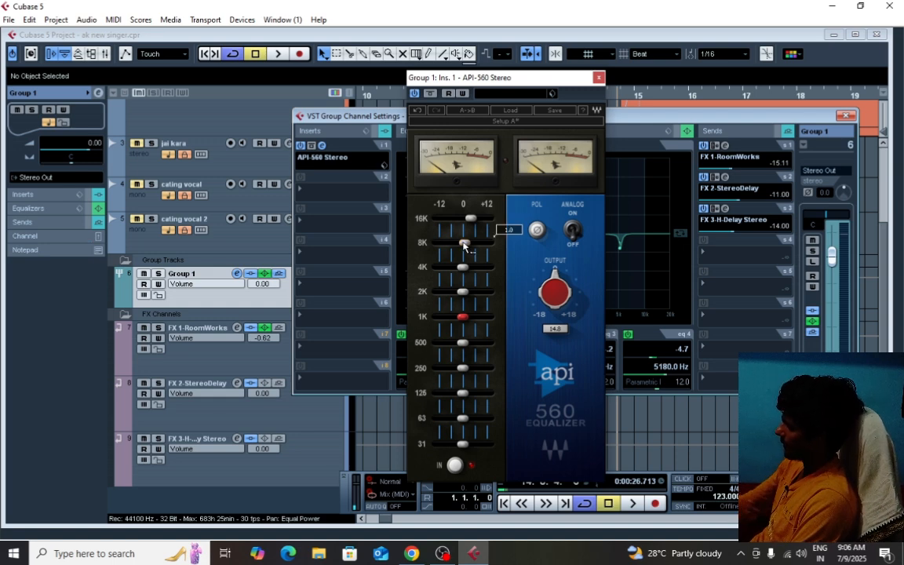
Boost the 4K band during playback, set it to 3, and stop playback after listening to the result
{"action": "key", "text": "space"}
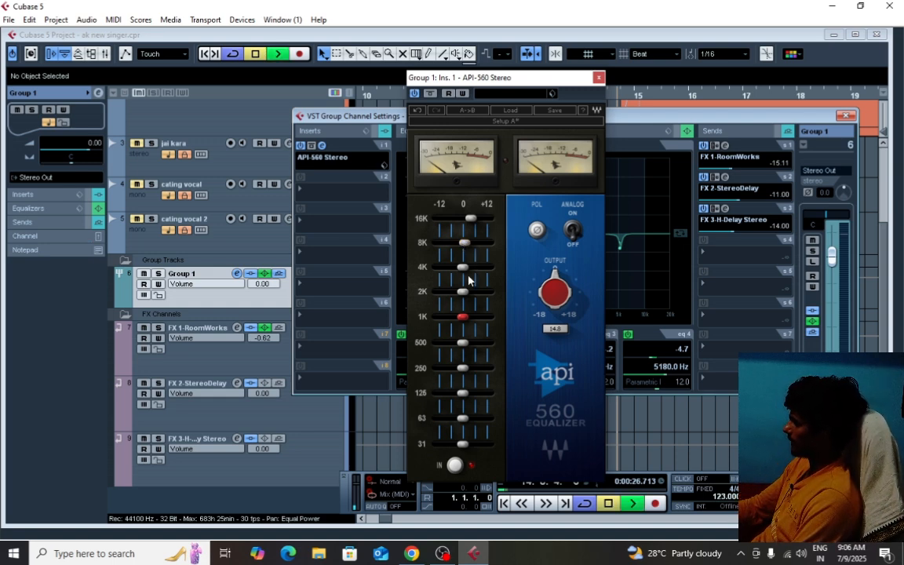
{"action": "mouse_move", "coordinate": [465, 269]}
{"action": "left_mouse_down"}
{"action": "mouse_move", "coordinate": [484, 269]}
{"action": "mouse_move", "coordinate": [473, 270]}
{"action": "left_mouse_up"}
{"action": "double_click", "coordinate": [473, 271]}
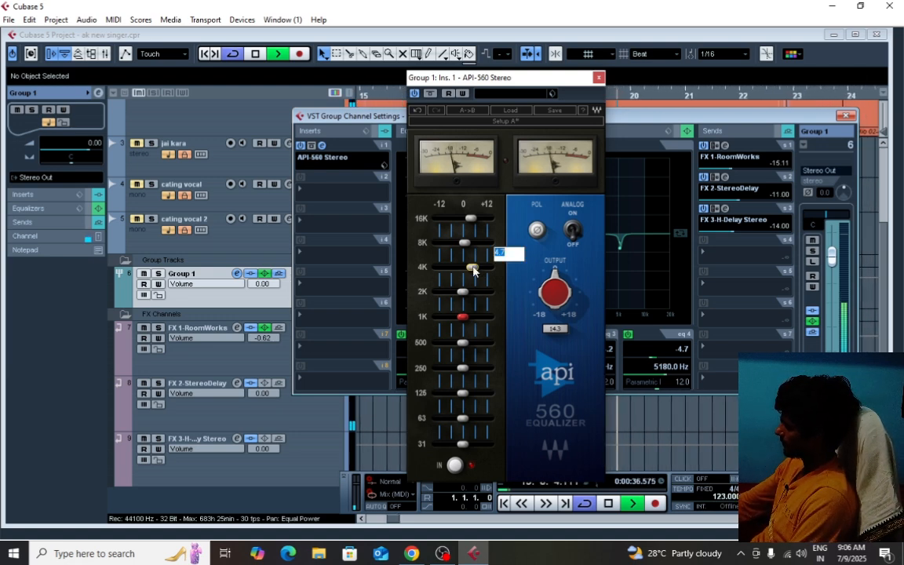
{"action": "type", "text": "3"}
{"action": "key", "text": "Return"}
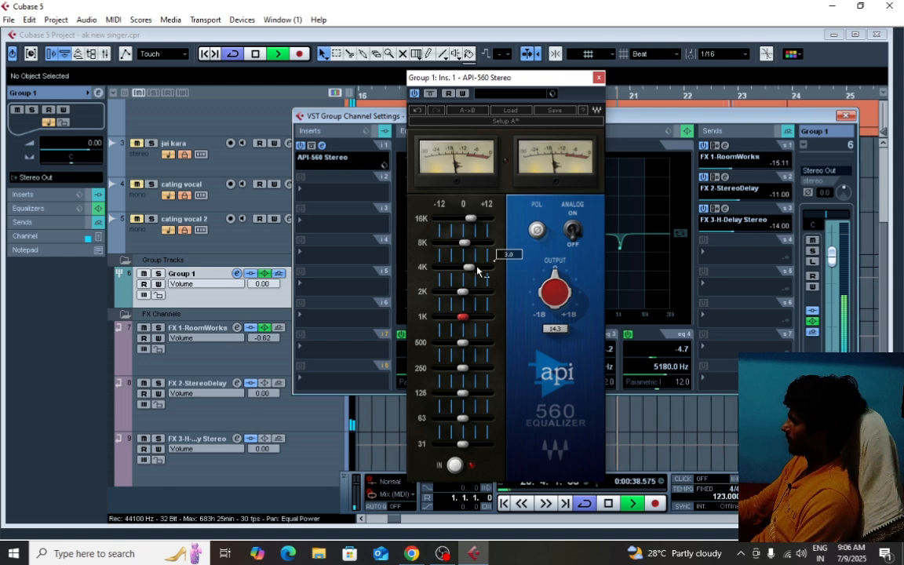
{"action": "key", "text": "space"}
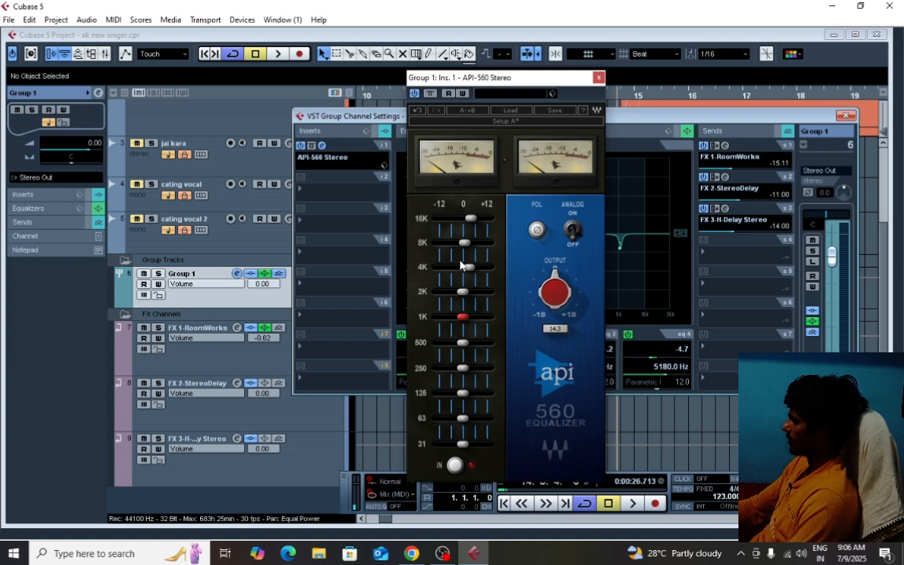
Audition a boost of the 2K band on the playing vocal and set the band to 3
{"action": "key", "text": "space"}
{"action": "mouse_move", "coordinate": [462, 291]}
{"action": "left_mouse_down"}
{"action": "mouse_move", "coordinate": [454, 291]}
{"action": "mouse_move", "coordinate": [470, 291]}
{"action": "left_mouse_up"}
{"action": "key", "text": "space"}
{"action": "double_click", "coordinate": [469, 294]}
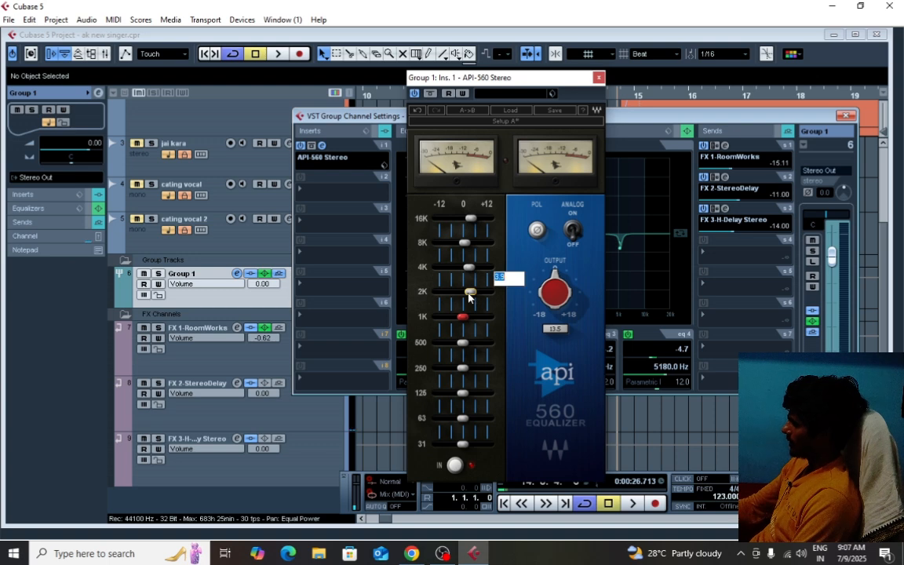
{"action": "type", "text": "3"}
{"action": "key", "text": "Return"}
Sweep the 1K band's gain while the vocal passage plays and set the band to 3
{"action": "key", "text": "space"}
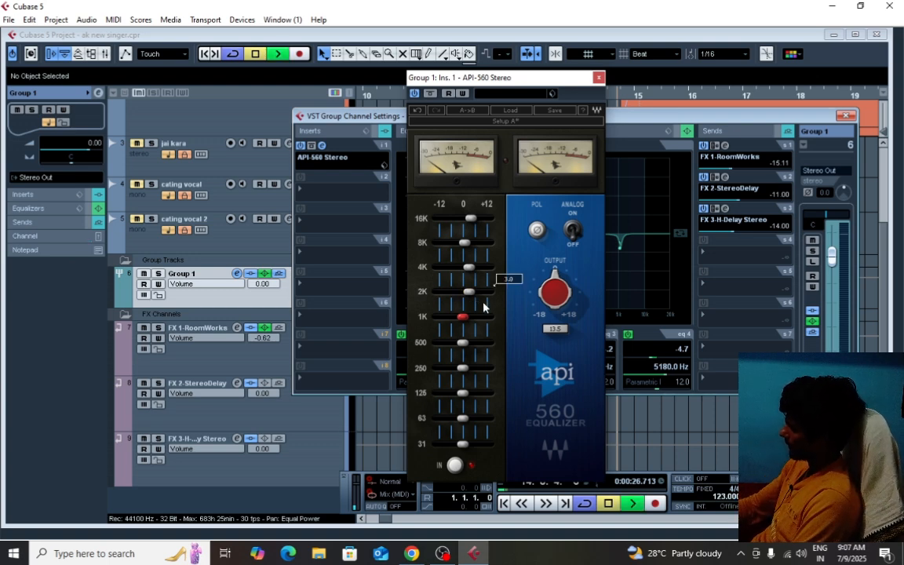
{"action": "left_click_drag", "start_coordinate": [462, 317], "coordinate": [487, 316]}
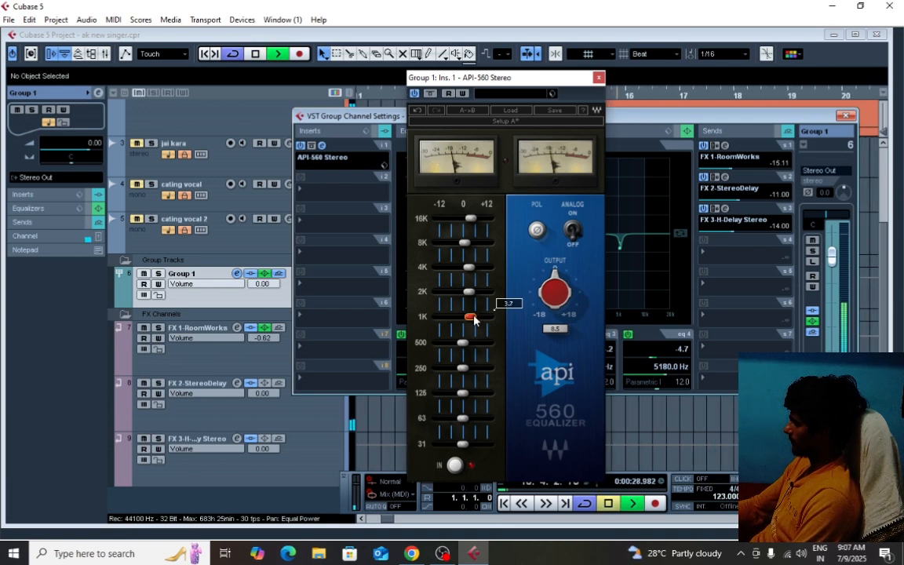
{"action": "key", "text": "space"}
{"action": "double_click", "coordinate": [474, 319]}
{"action": "type", "text": "3"}
{"action": "key", "text": "Return"}
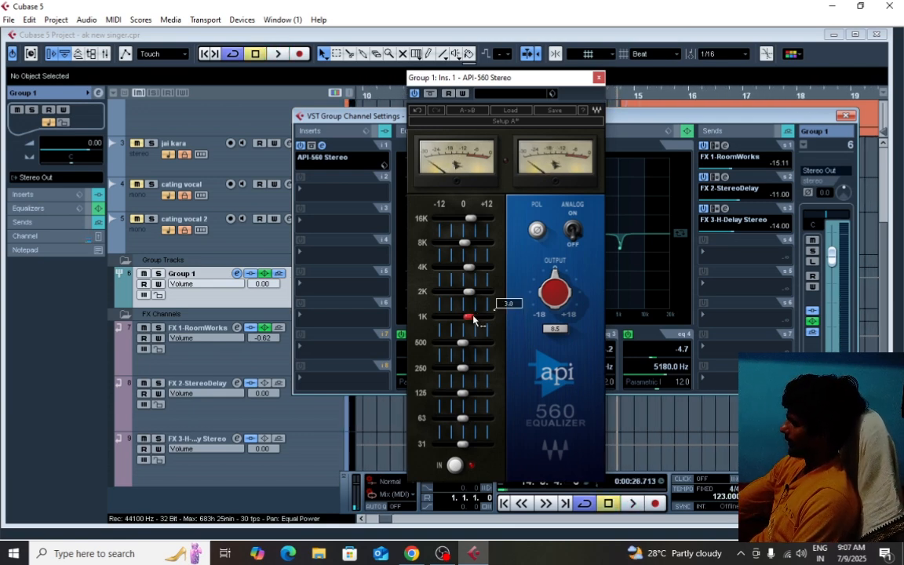
Raise the 500 Hz band while listening to the vocal and set its gain to 3
{"action": "key", "text": "space"}
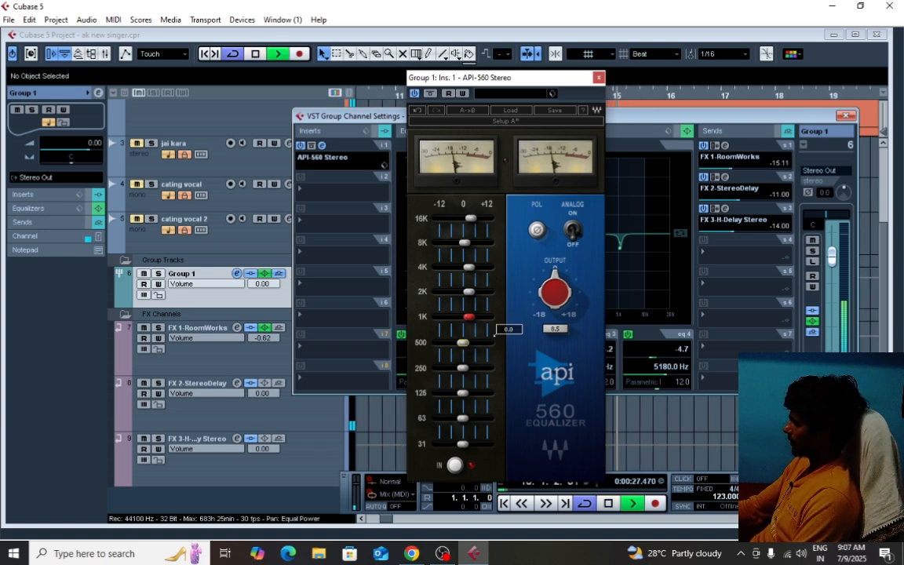
{"action": "mouse_move", "coordinate": [463, 343]}
{"action": "left_mouse_down"}
{"action": "mouse_move", "coordinate": [486, 343]}
{"action": "mouse_move", "coordinate": [479, 343]}
{"action": "left_mouse_up"}
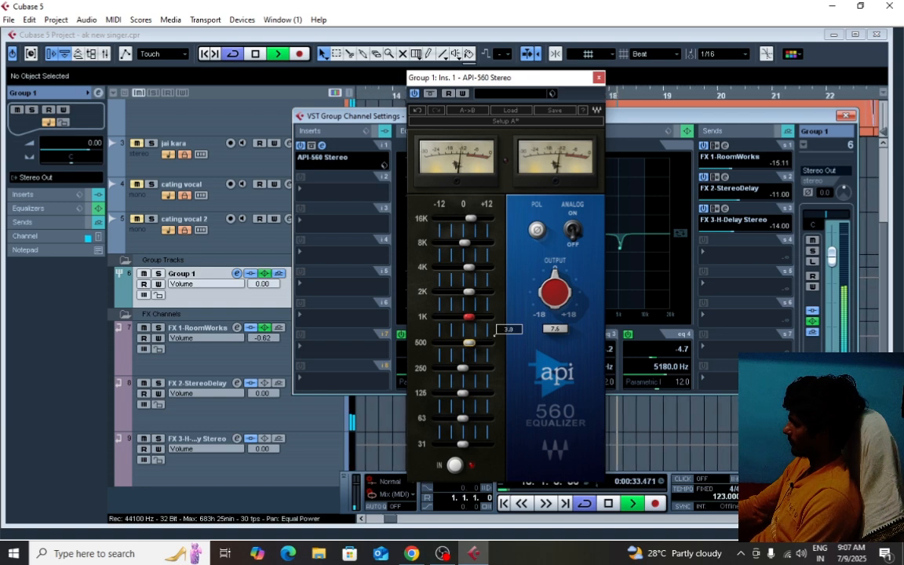
{"action": "key", "text": "space"}
{"action": "type", "text": "3"}
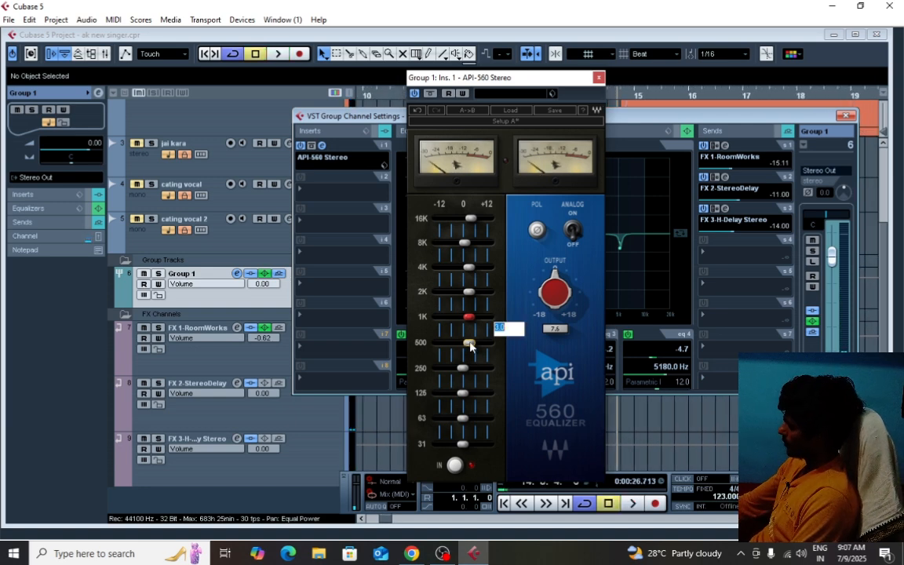
{"action": "key", "text": "Return"}
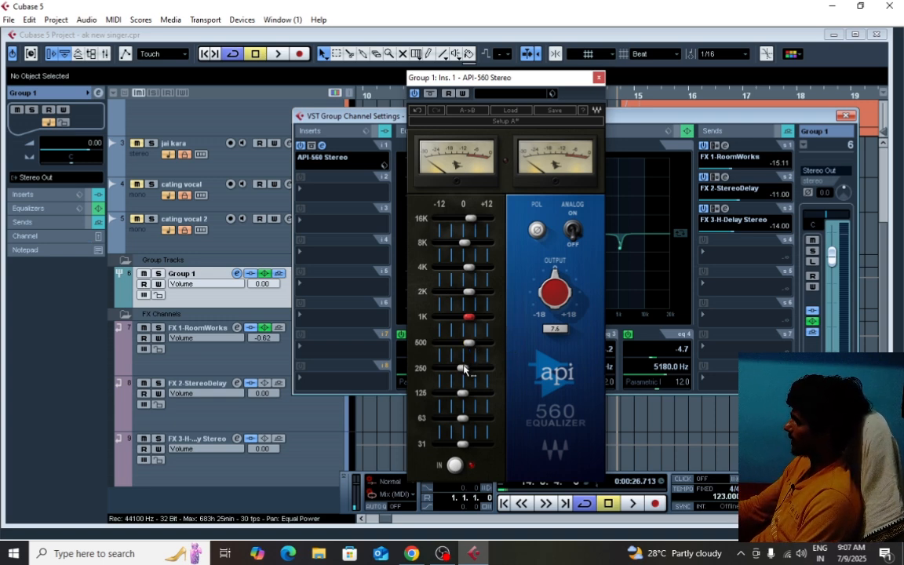
Try cuts and boosts of the 250 Hz band during playback, set it to 1, and stop playback
{"action": "key", "text": "space"}
{"action": "mouse_move", "coordinate": [463, 370]}
{"action": "left_click_drag", "start_coordinate": [463, 371], "coordinate": [439, 368]}
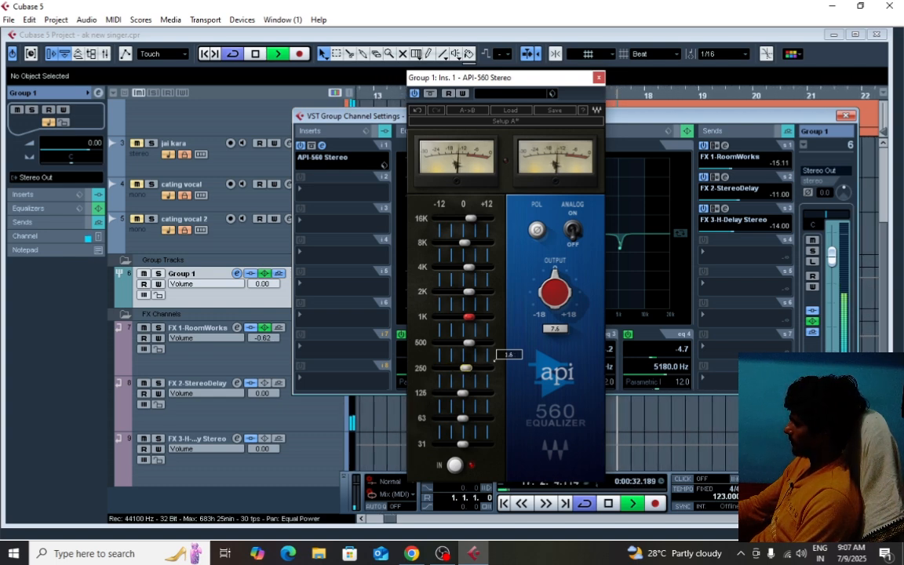
{"action": "left_click_drag", "start_coordinate": [466, 368], "coordinate": [468, 368]}
{"action": "key", "text": "KP_Subtract"}
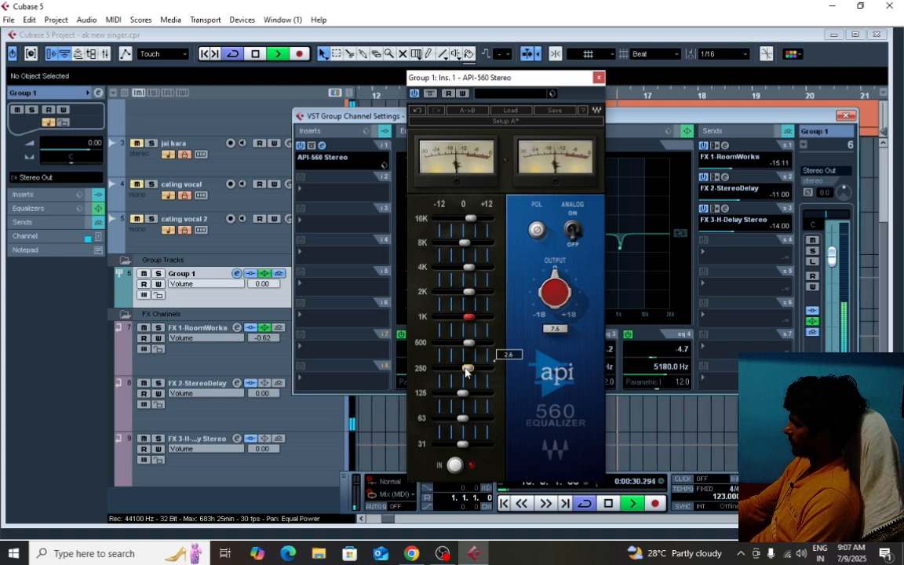
{"action": "double_click", "coordinate": [467, 370]}
{"action": "type", "text": "1"}
{"action": "key", "text": "Return"}
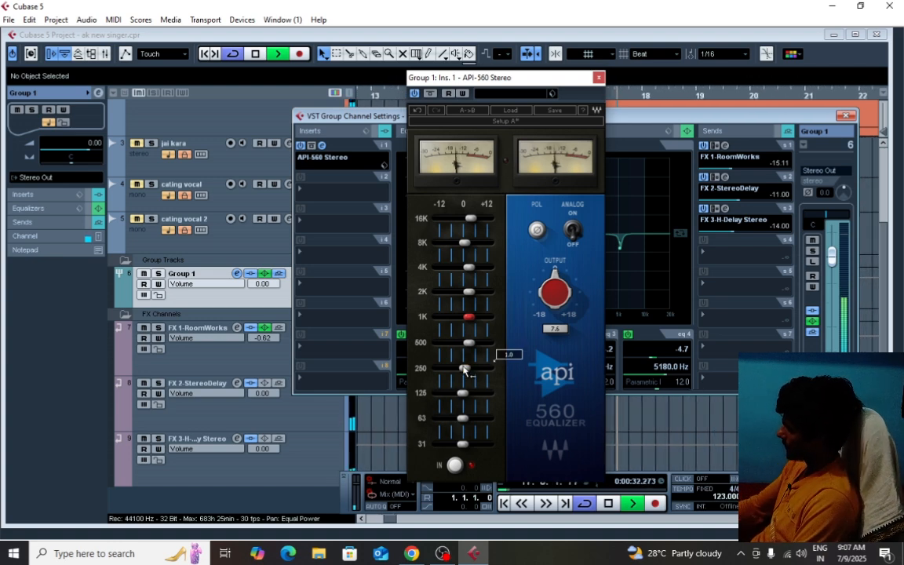
{"action": "key", "text": "space"}
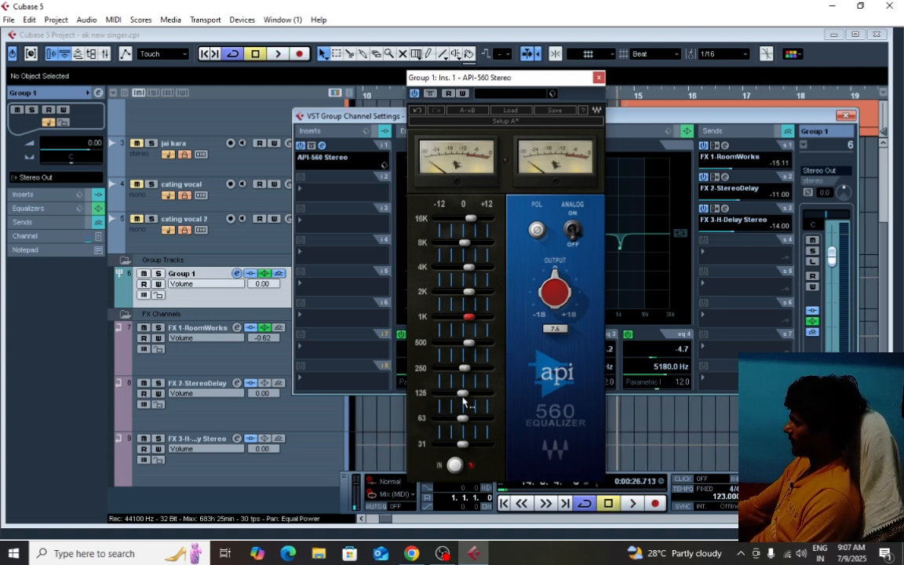
Try cuts and boosts of the 125 Hz band while the vocal plays, then set its gain to 0.5
{"action": "key", "text": "space"}
{"action": "left_click_drag", "start_coordinate": [462, 392], "coordinate": [445, 393]}
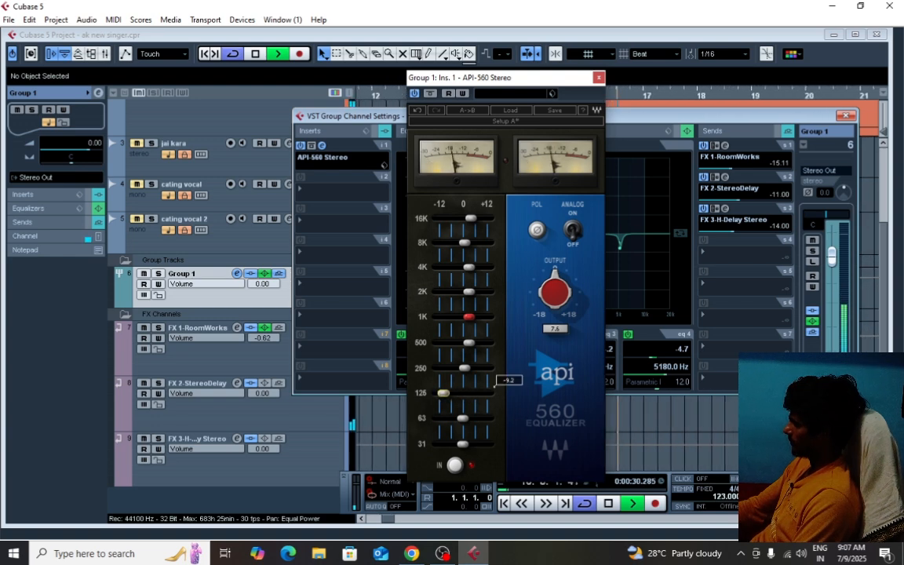
{"action": "left_click_drag", "start_coordinate": [445, 392], "coordinate": [464, 393]}
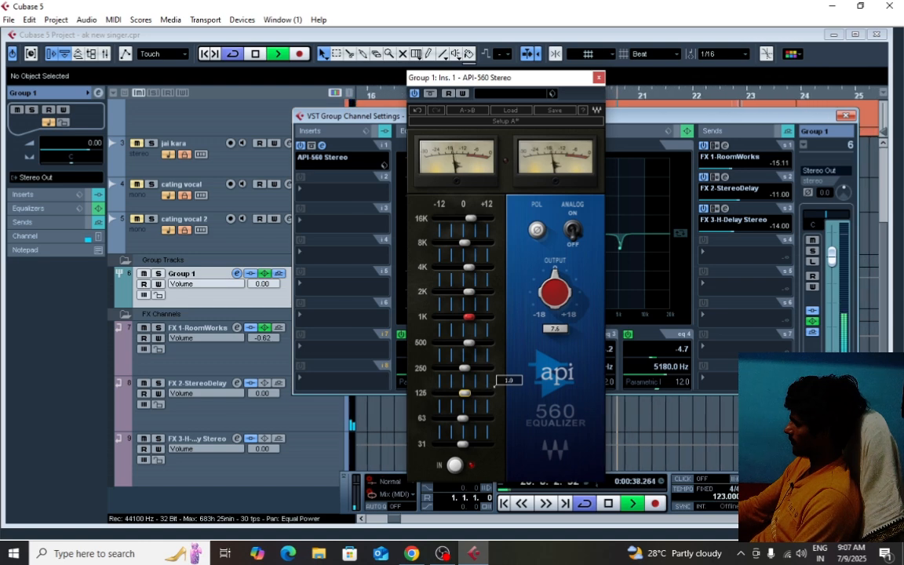
{"action": "key", "text": "space"}
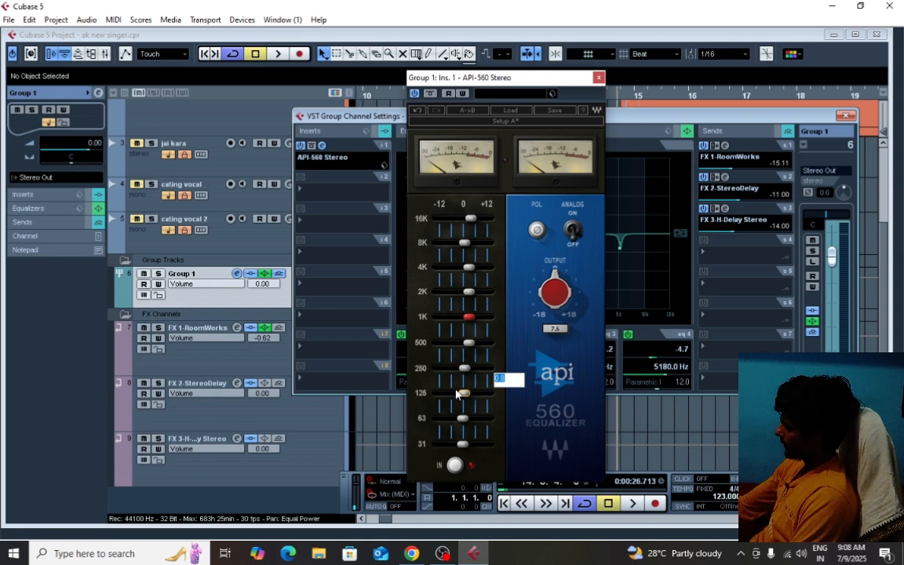
{"action": "type", "text": "0."}
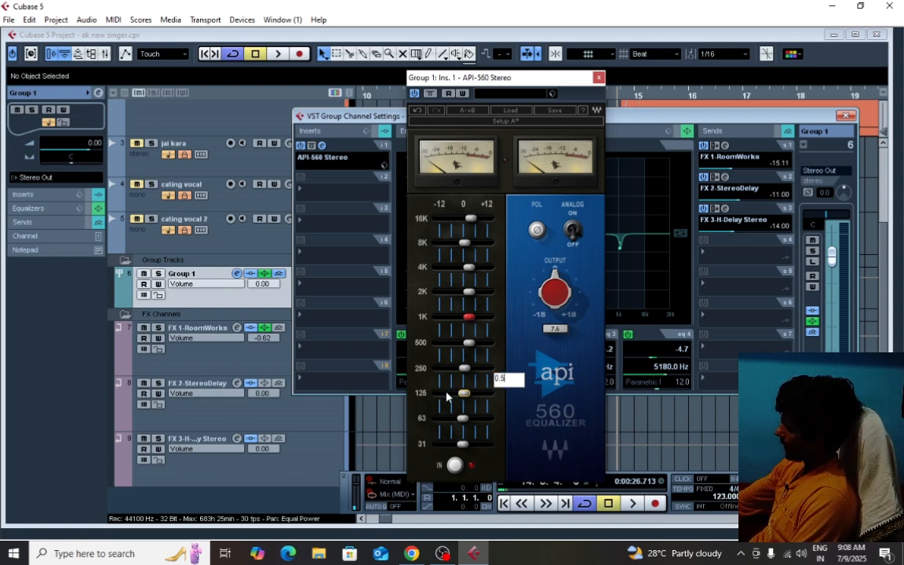
{"action": "type", "text": "5"}
{"action": "key", "text": "Return"}
Replay the vocal passage and recheck the gains of the 250 Hz and 125 Hz bands
{"action": "key", "text": "space"}
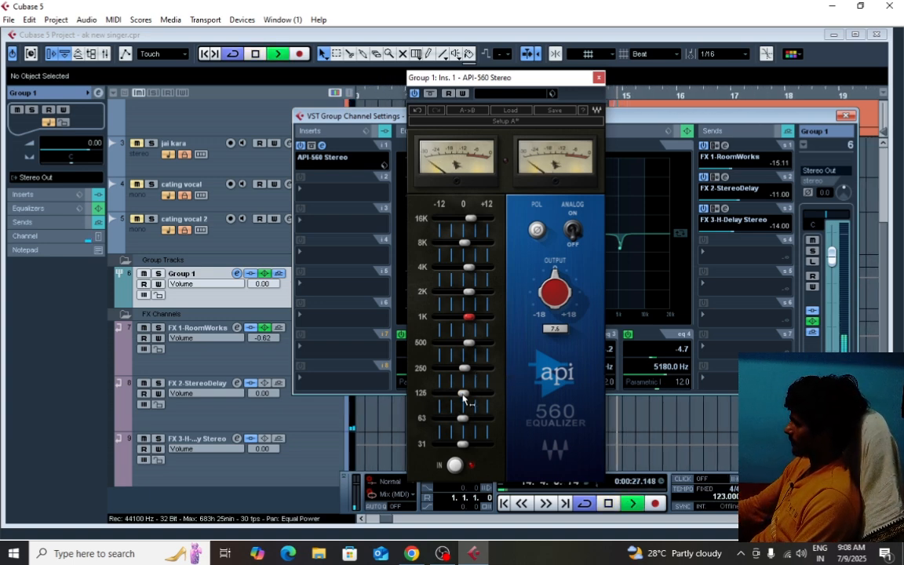
{"action": "left_click_drag", "start_coordinate": [463, 395], "coordinate": [465, 367]}
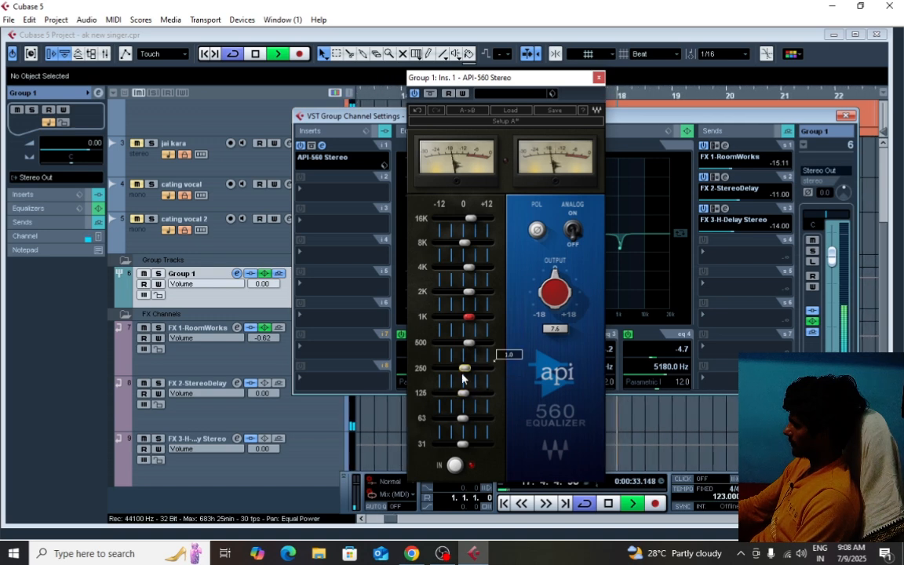
{"action": "key", "text": "space"}
{"action": "double_click", "coordinate": [463, 394]}
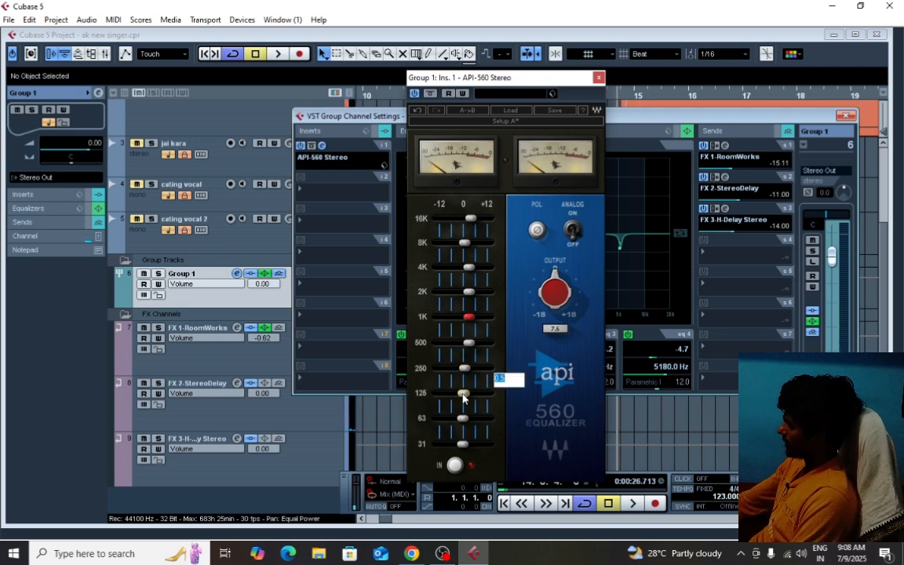
{"action": "key", "text": "Return"}
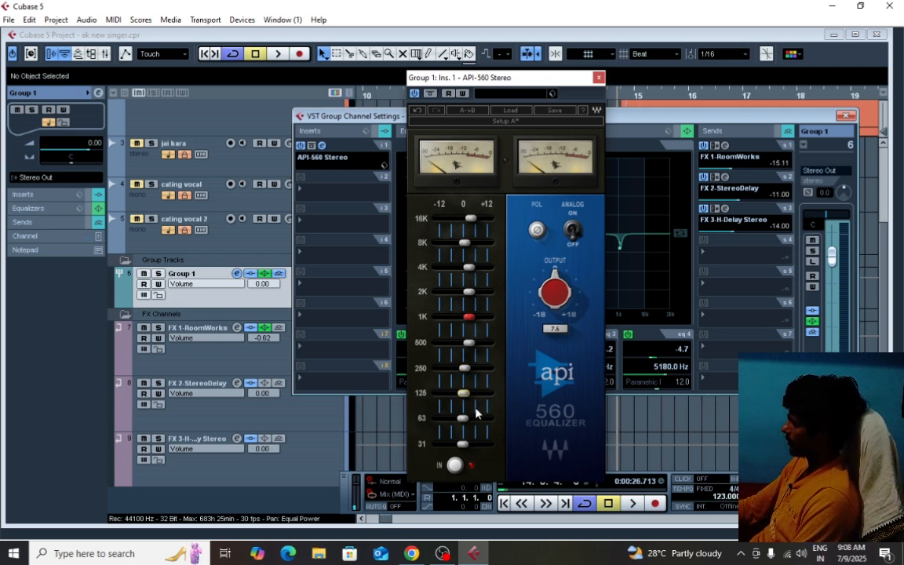
Audition cuts of the 63 Hz band on the playing vocal, stop playback, and set the band to 1
{"action": "key", "text": "space"}
{"action": "mouse_move", "coordinate": [465, 419]}
{"action": "left_mouse_down"}
{"action": "mouse_move", "coordinate": [439, 419]}
{"action": "mouse_move", "coordinate": [478, 419]}
{"action": "mouse_move", "coordinate": [438, 418]}
{"action": "mouse_move", "coordinate": [448, 418]}
{"action": "left_mouse_up"}
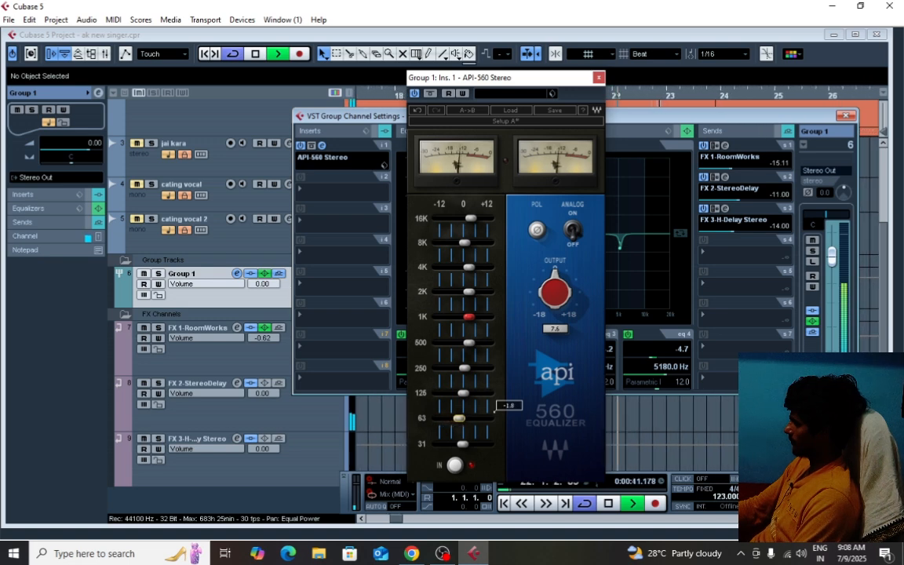
{"action": "double_click", "coordinate": [463, 418]}
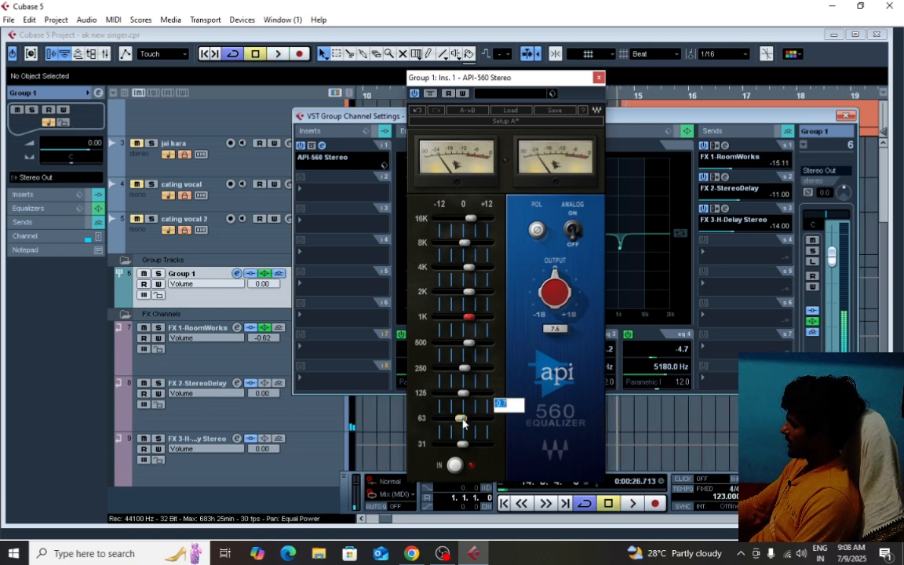
{"action": "key", "text": "space"}
{"action": "left_click", "coordinate": [462, 417]}
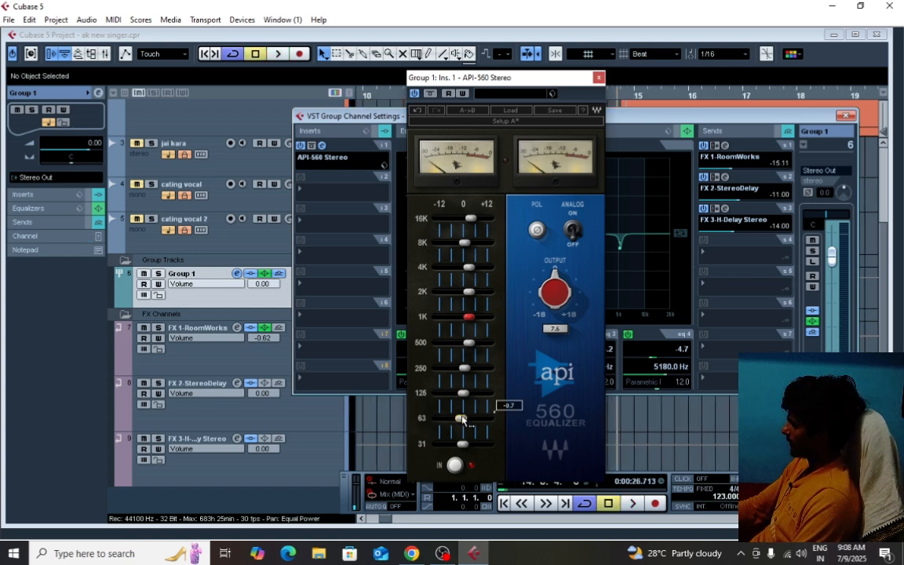
{"action": "double_click", "coordinate": [462, 418]}
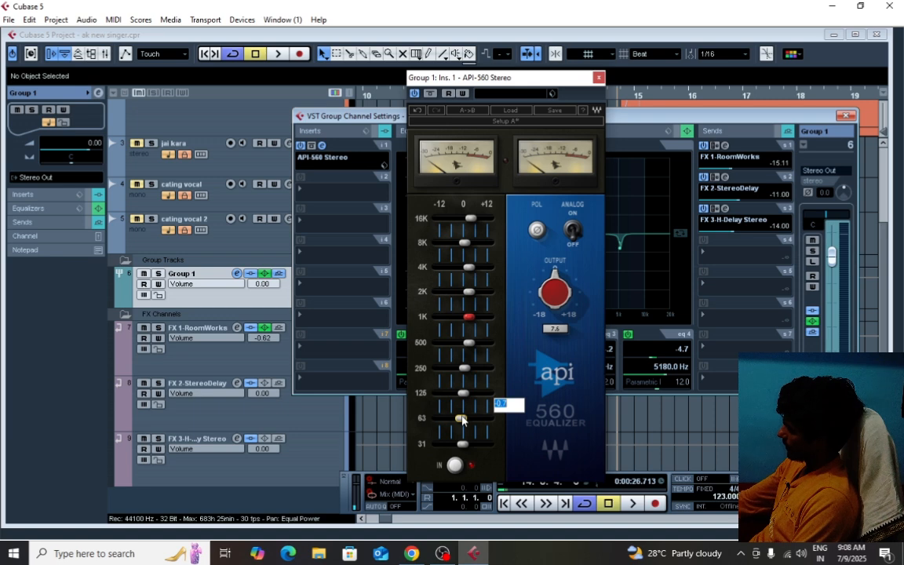
{"action": "type", "text": "1"}
{"action": "key", "text": "Return"}
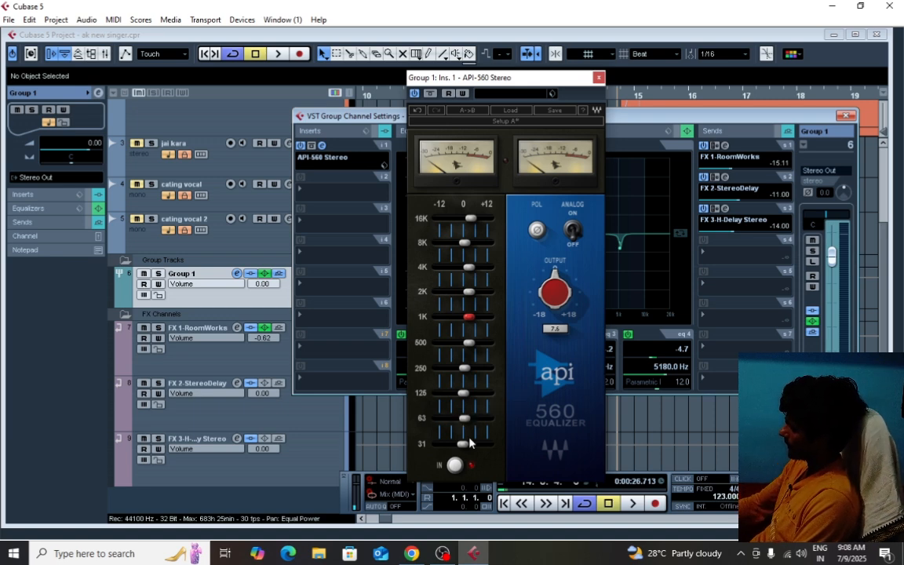
Sweep the 31 Hz band slightly around zero during playback, stop, and set its gain to 0
{"action": "key", "text": "space"}
{"action": "mouse_move", "coordinate": [463, 444]}
{"action": "left_mouse_down"}
{"action": "mouse_move", "coordinate": [438, 444]}
{"action": "mouse_move", "coordinate": [462, 444]}
{"action": "left_mouse_up"}
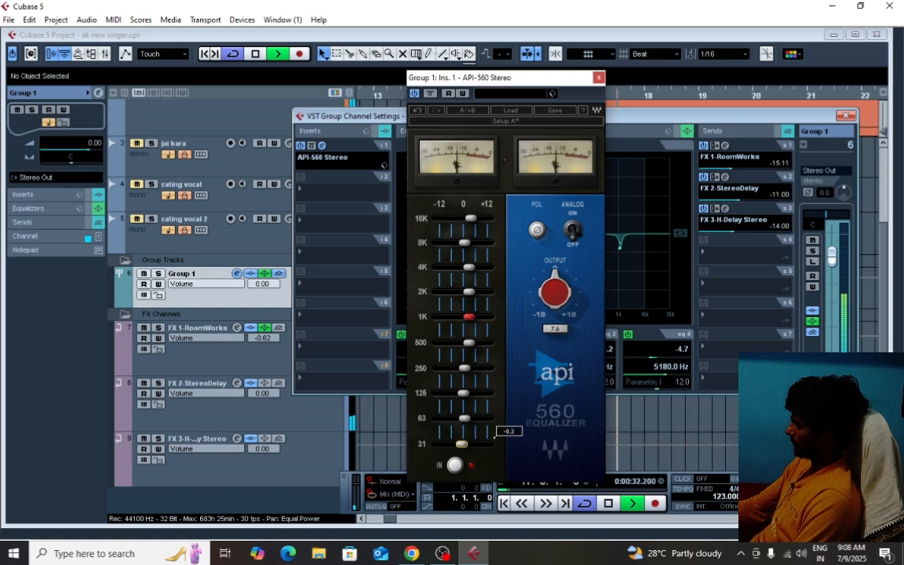
{"action": "left_click_drag", "start_coordinate": [461, 445], "coordinate": [463, 444]}
{"action": "left_click_drag", "start_coordinate": [463, 444], "coordinate": [464, 444]}
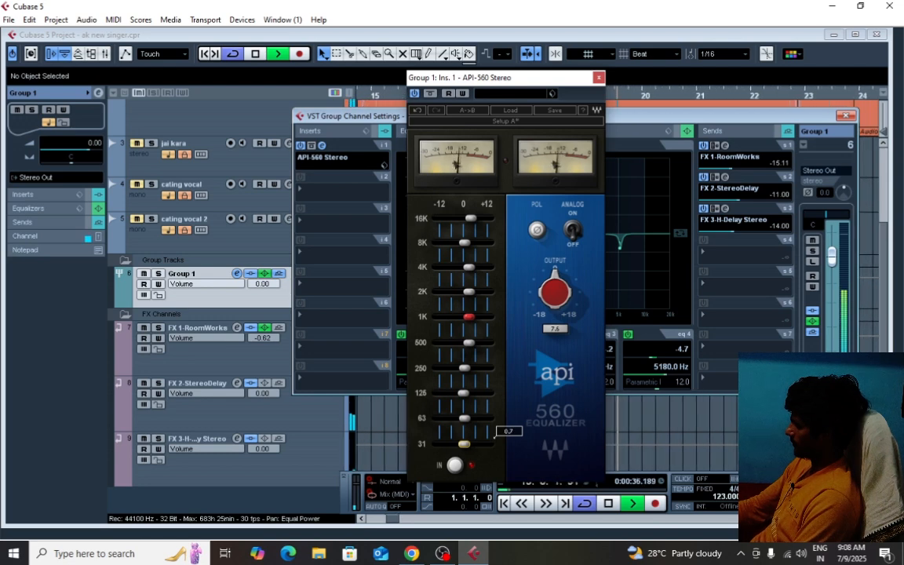
{"action": "key", "text": "space"}
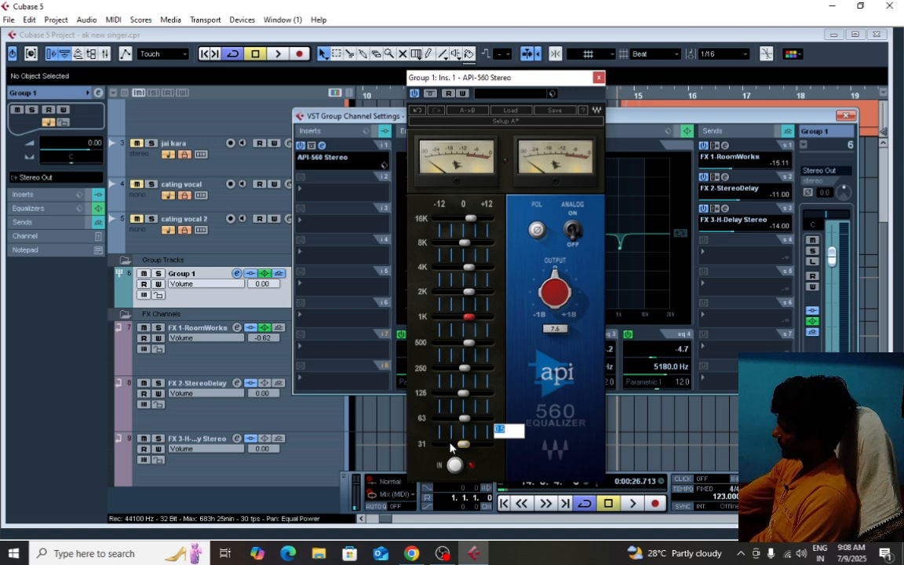
{"action": "type", "text": "0"}
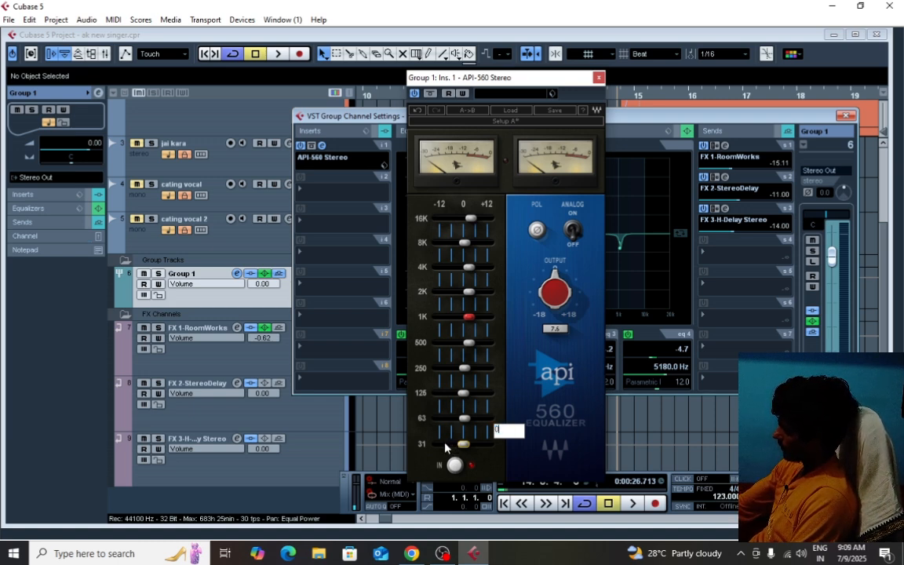
{"action": "key", "text": "Return"}
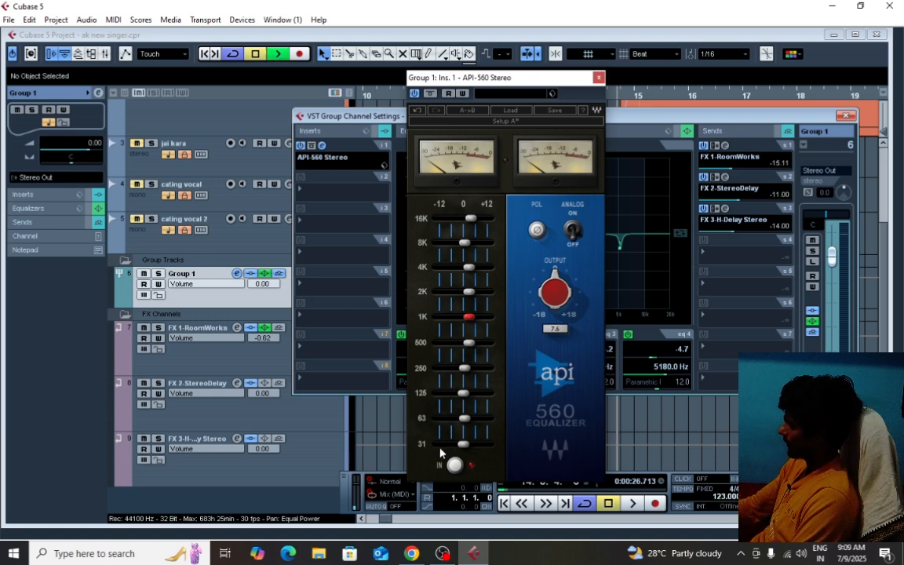
Compare the playing vocal with the API-560 equalizer off and on, then stop playback and close the equalizer window
{"action": "key", "text": "space"}
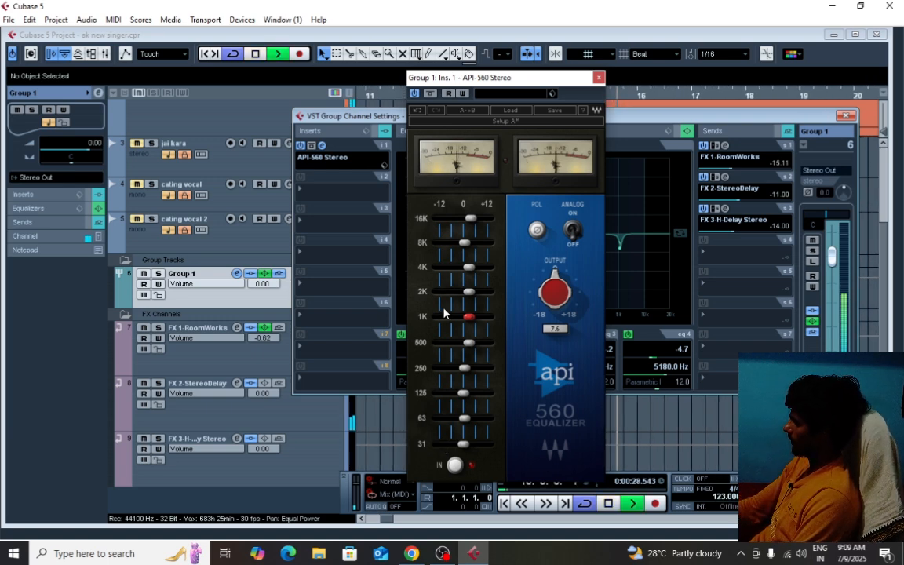
{"action": "left_click", "coordinate": [414, 93]}
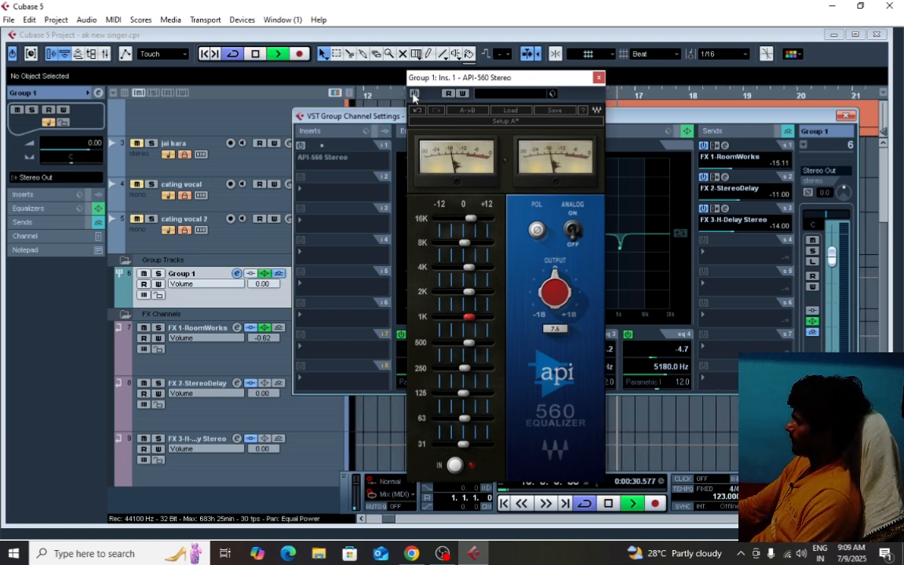
{"action": "left_click", "coordinate": [413, 93]}
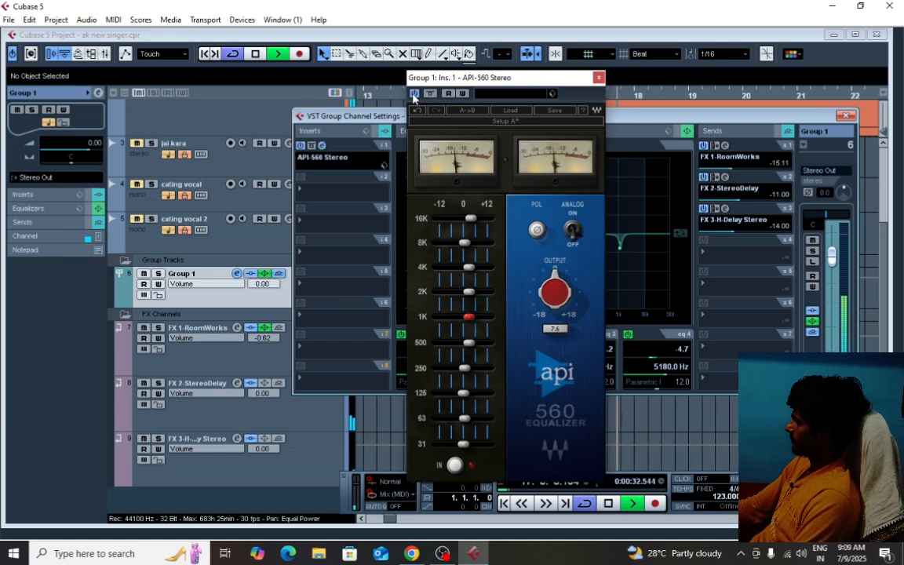
{"action": "key", "text": "space"}
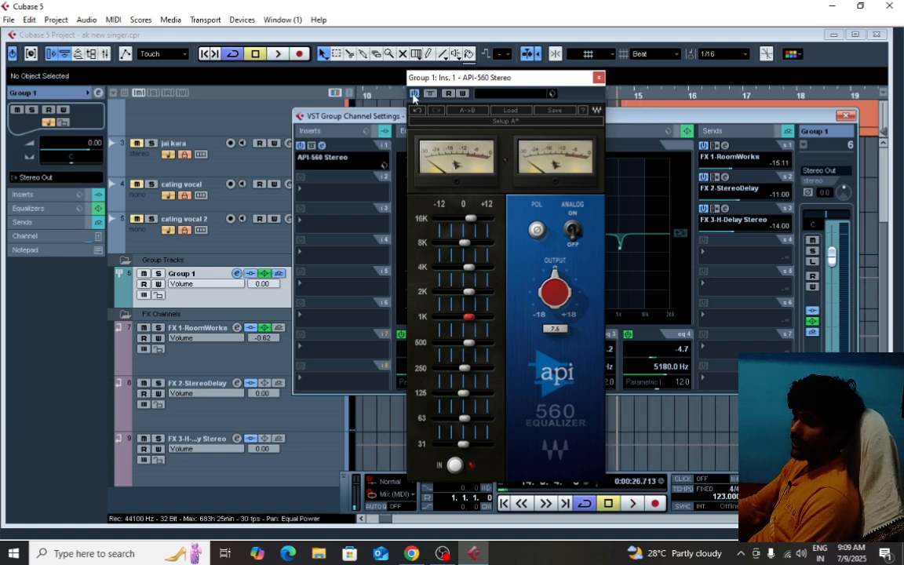
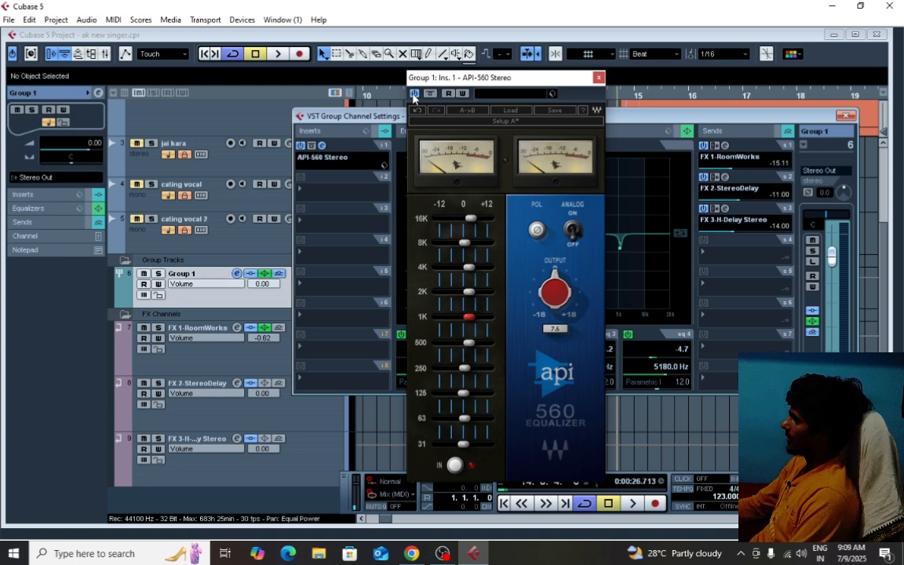
{"action": "left_click", "coordinate": [599, 79]}
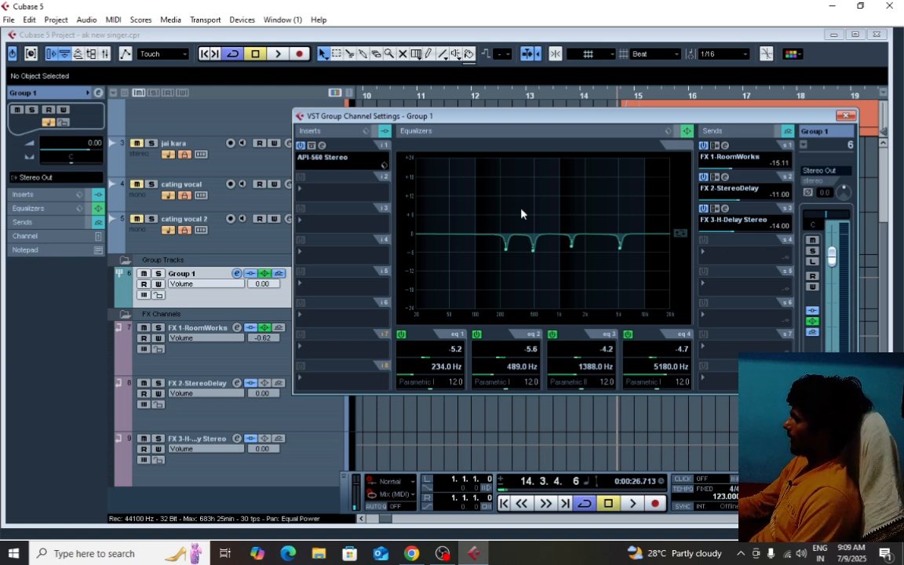
Load SSLGChannel Stereo in Group 1's second insert slot and switch its analog modelling off
{"action": "left_click", "coordinate": [307, 197]}
{"action": "mouse_move", "coordinate": [367, 226]}
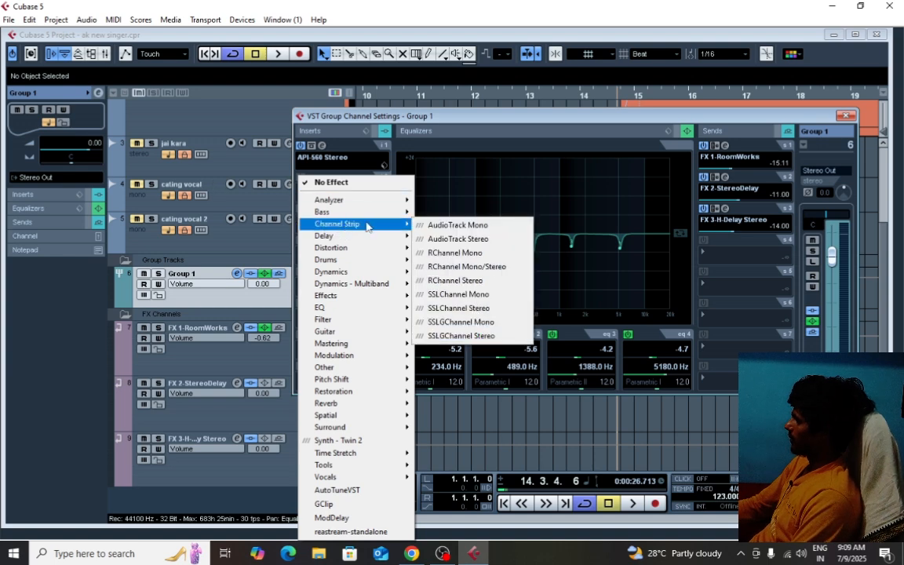
{"action": "left_click", "coordinate": [474, 336]}
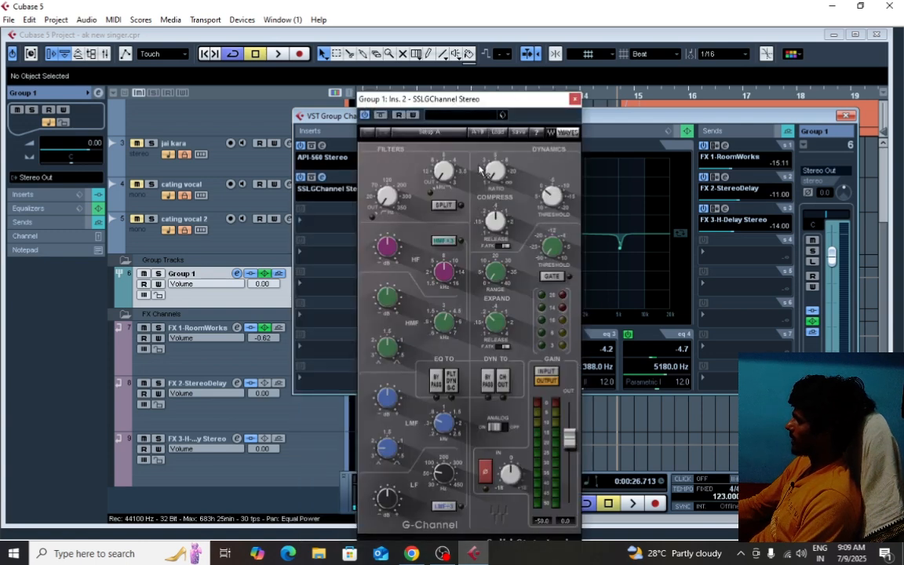
{"action": "left_click", "coordinate": [497, 428]}
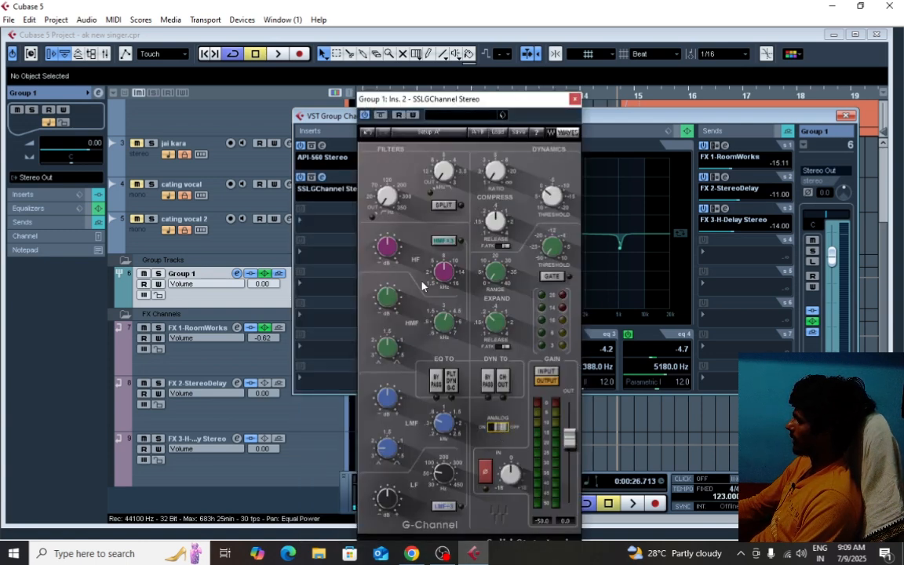
Set the SSLGChannel's high-pass filter to 70 Hz and try a higher cutoff while the vocal plays
{"action": "left_click", "coordinate": [387, 200]}
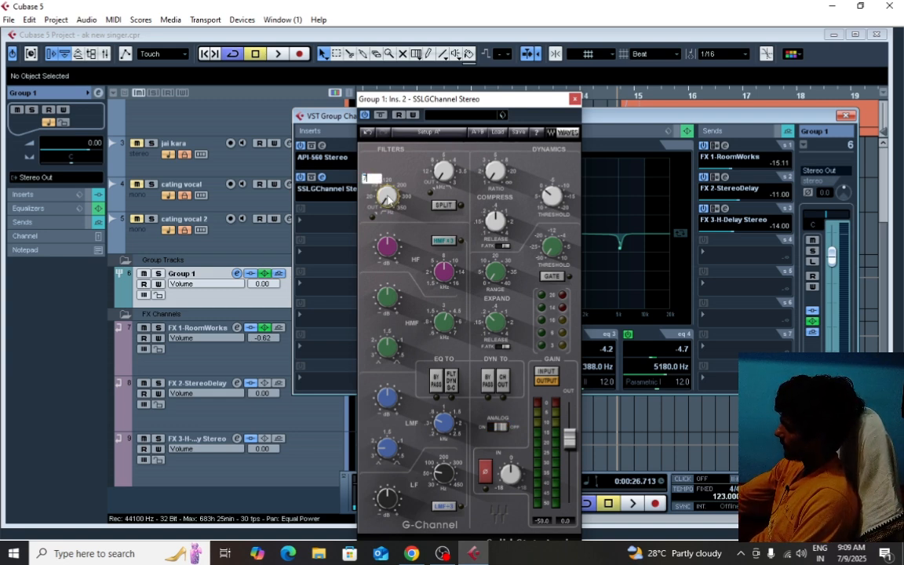
{"action": "type", "text": "70"}
{"action": "key", "text": "Return"}
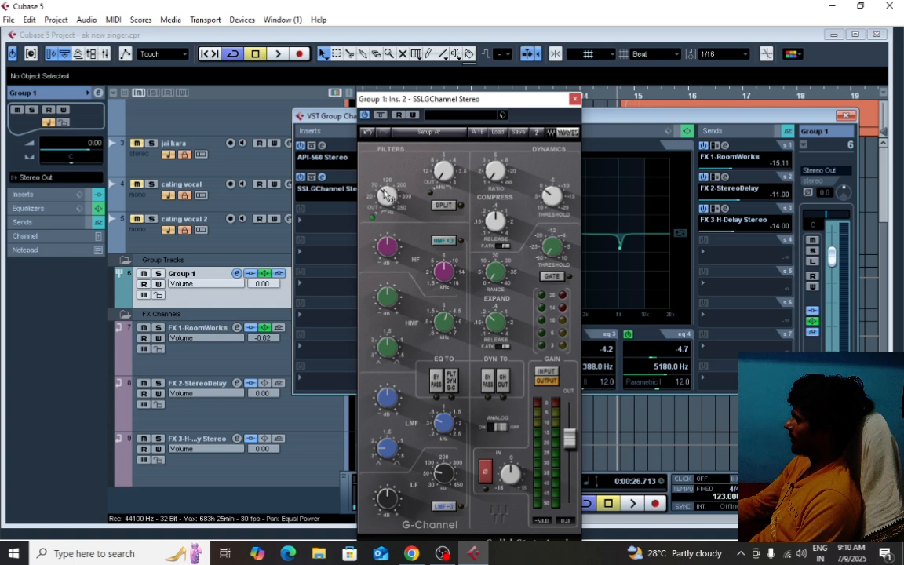
{"action": "key", "text": "space"}
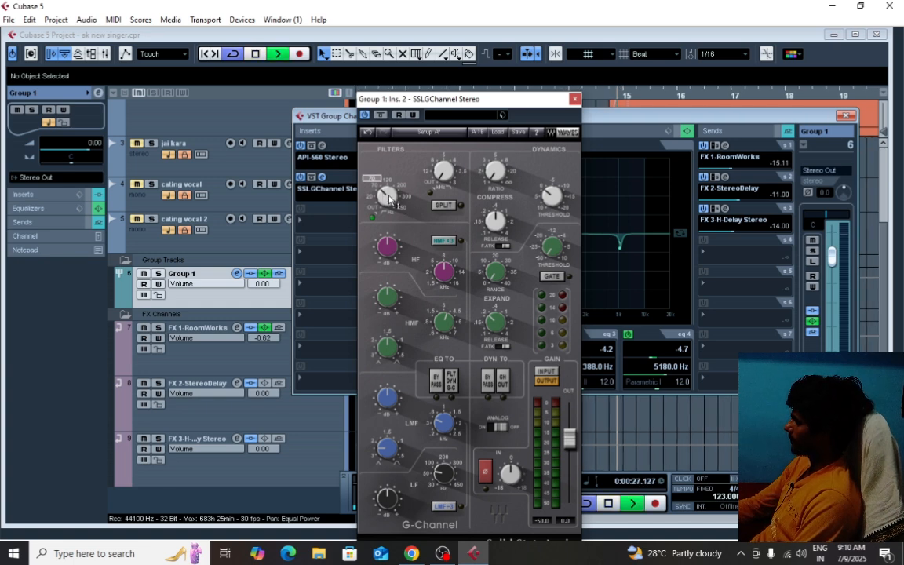
{"action": "left_click_drag", "start_coordinate": [389, 199], "coordinate": [389, 185]}
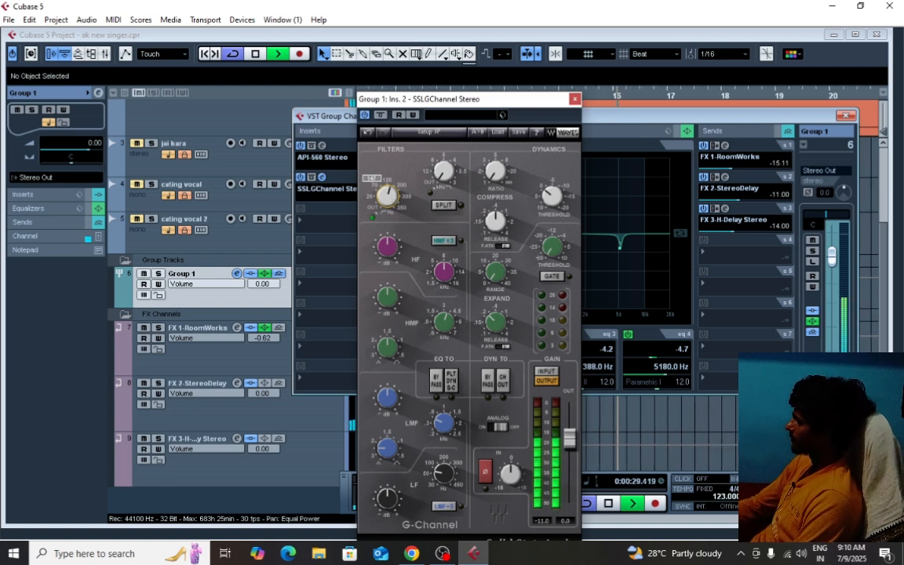
{"action": "key", "text": "space"}
Close the SSLGChannel window and remove the plug-in from Group 1's second insert slot, discarding its changes
{"action": "left_click", "coordinate": [575, 100]}
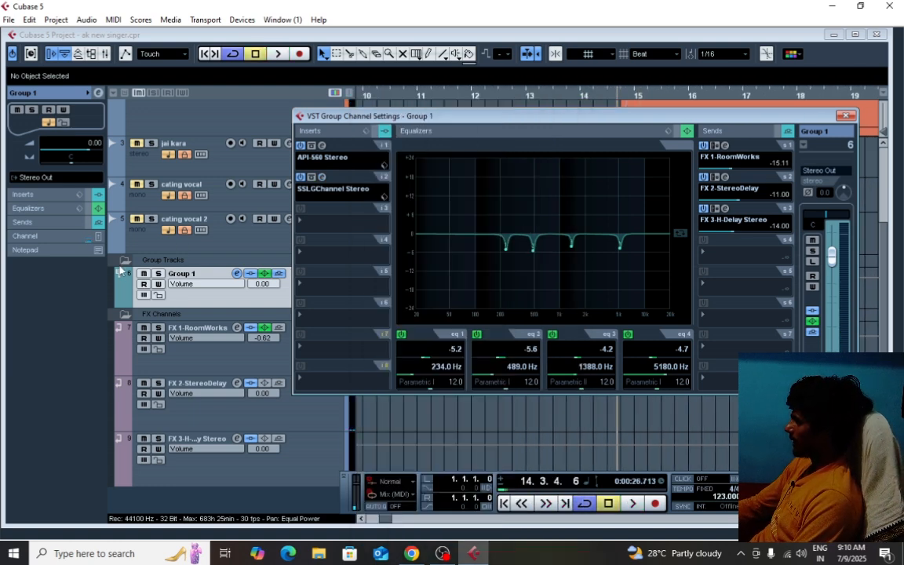
{"action": "left_click", "coordinate": [318, 195]}
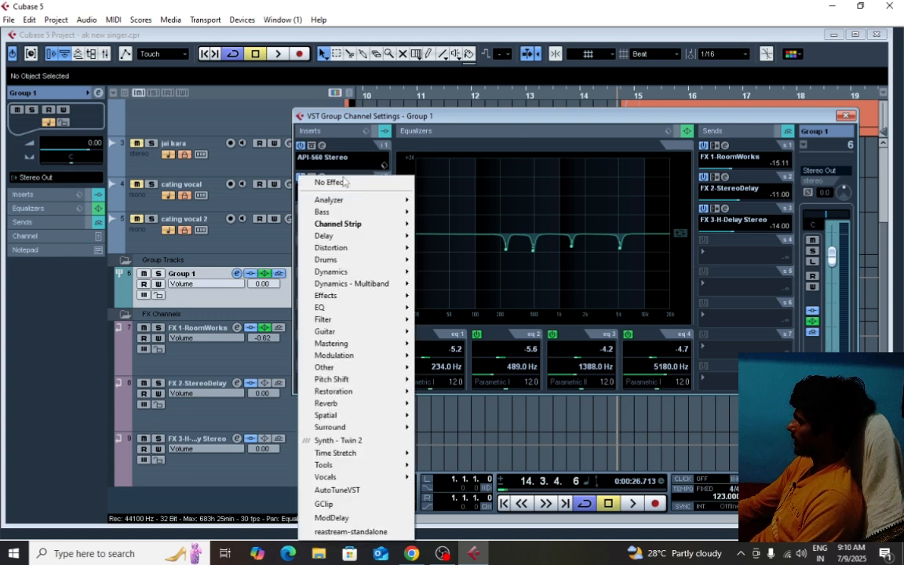
{"action": "left_click", "coordinate": [326, 180]}
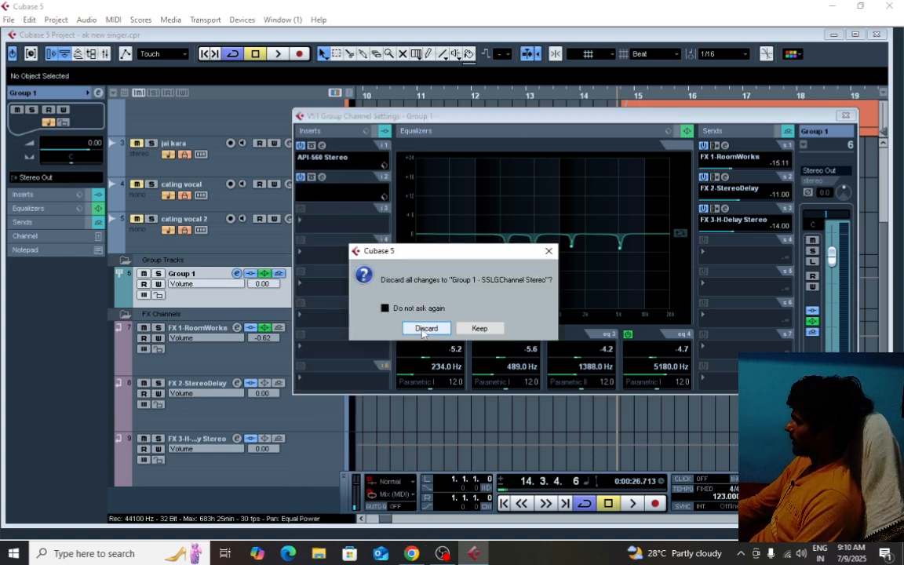
{"action": "left_click", "coordinate": [426, 328]}
Load Vocal Rider Stereo in Group 1's second insert slot and move its window clear of the inserts list
{"action": "left_click", "coordinate": [310, 195]}
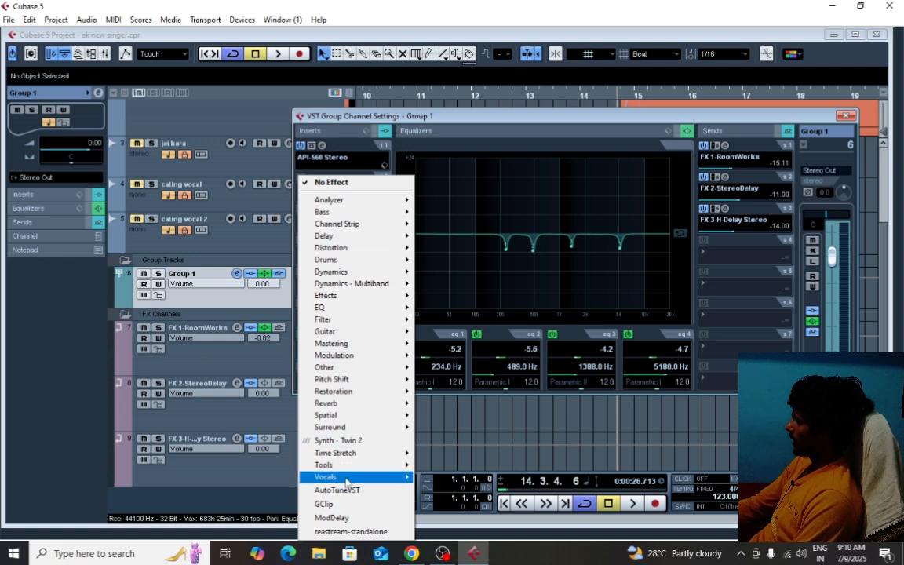
{"action": "mouse_move", "coordinate": [326, 477]}
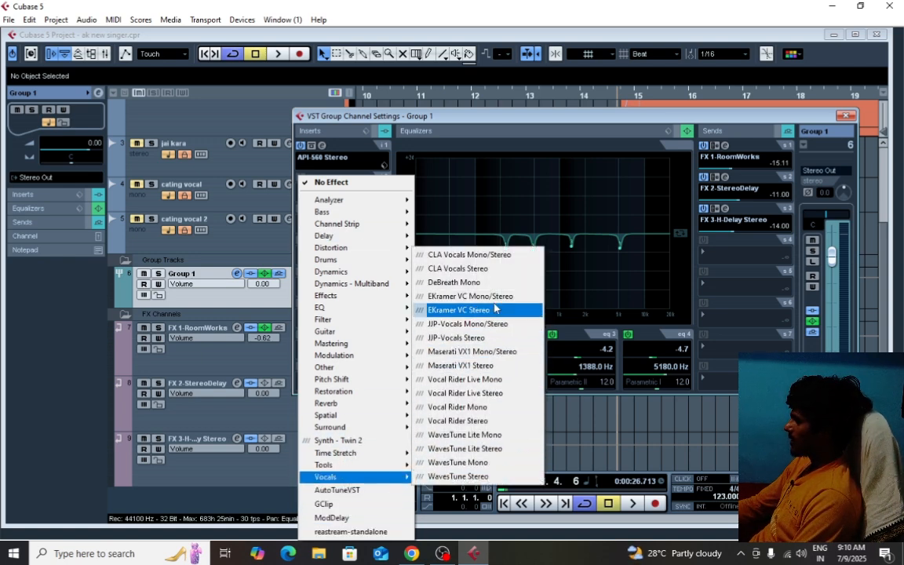
{"action": "left_click", "coordinate": [473, 423]}
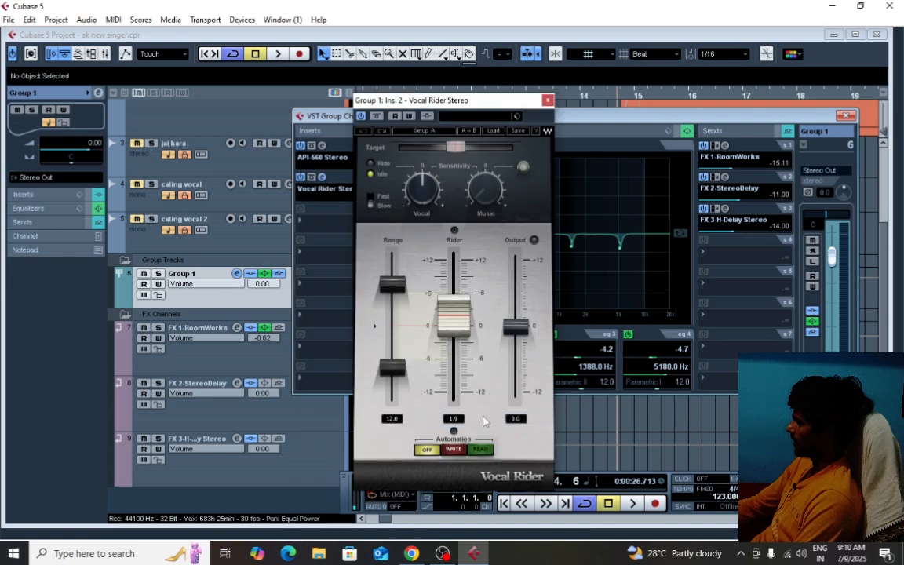
{"action": "left_click_drag", "start_coordinate": [478, 104], "coordinate": [531, 124]}
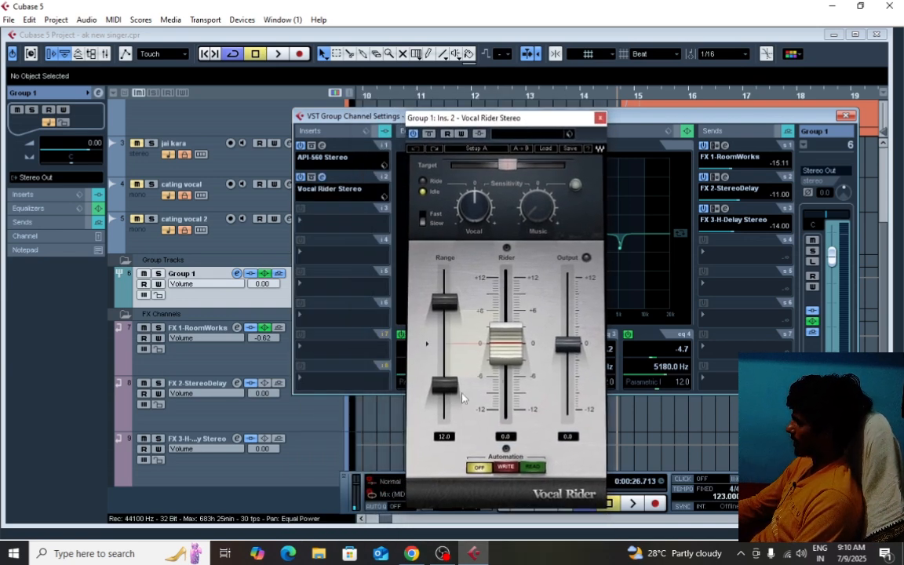
Set Vocal Rider's upper range limit to 2 and its lower range limit to -2
{"action": "left_click", "coordinate": [443, 384]}
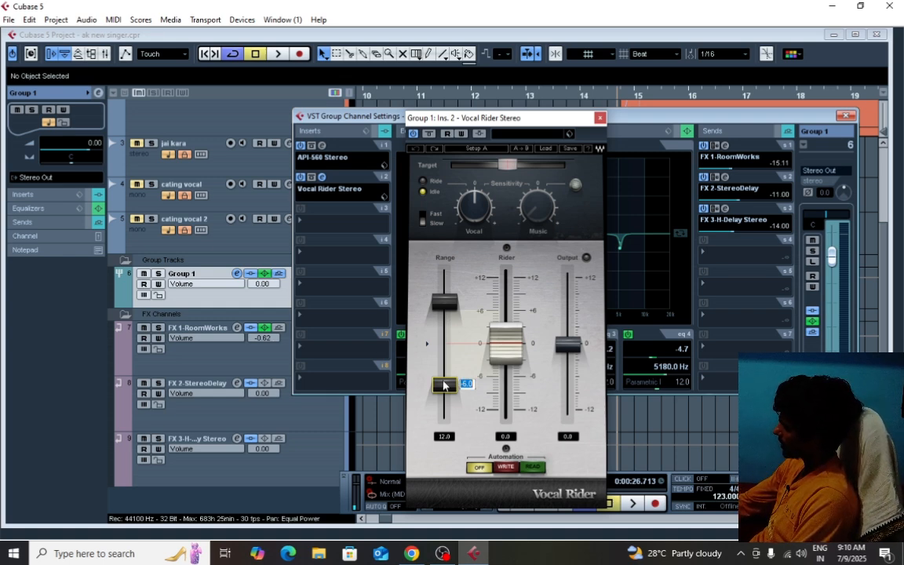
{"action": "left_click_drag", "start_coordinate": [444, 385], "coordinate": [448, 305]}
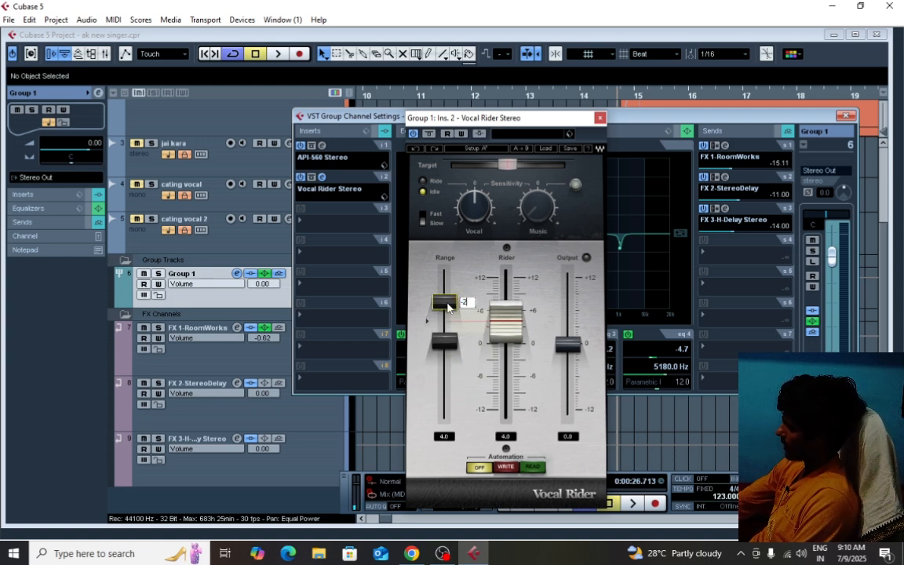
{"action": "left_click_drag", "start_coordinate": [447, 306], "coordinate": [451, 347]}
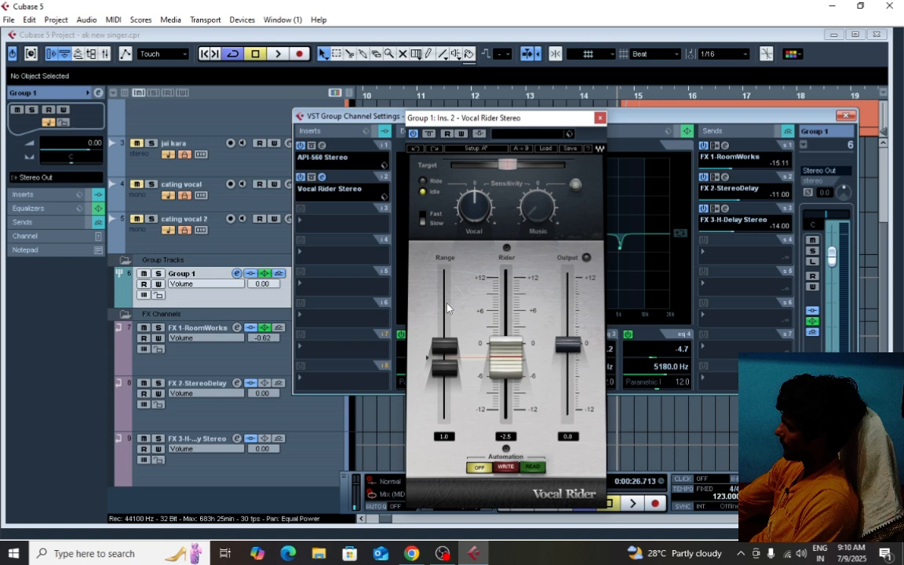
{"action": "double_click", "coordinate": [451, 348]}
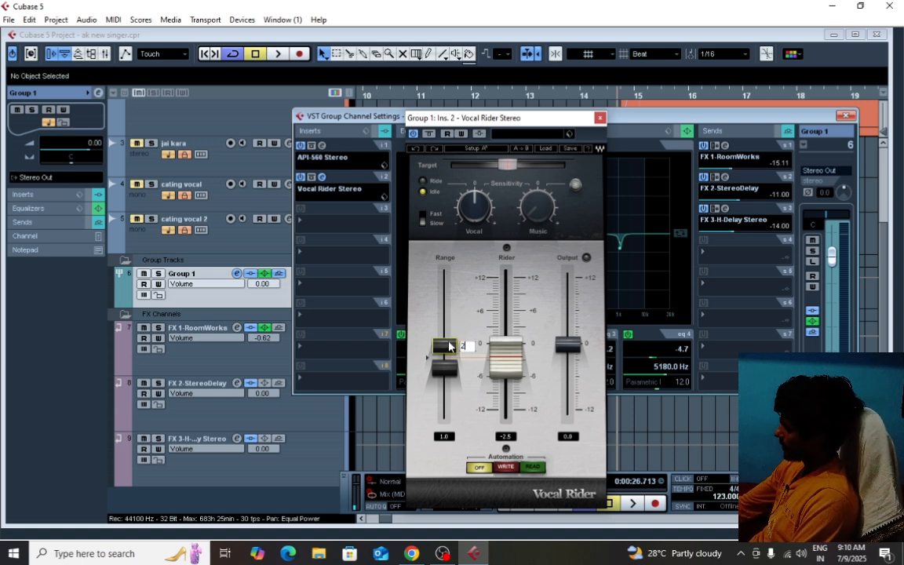
{"action": "type", "text": "2"}
{"action": "key", "text": "Return"}
{"action": "double_click", "coordinate": [445, 369]}
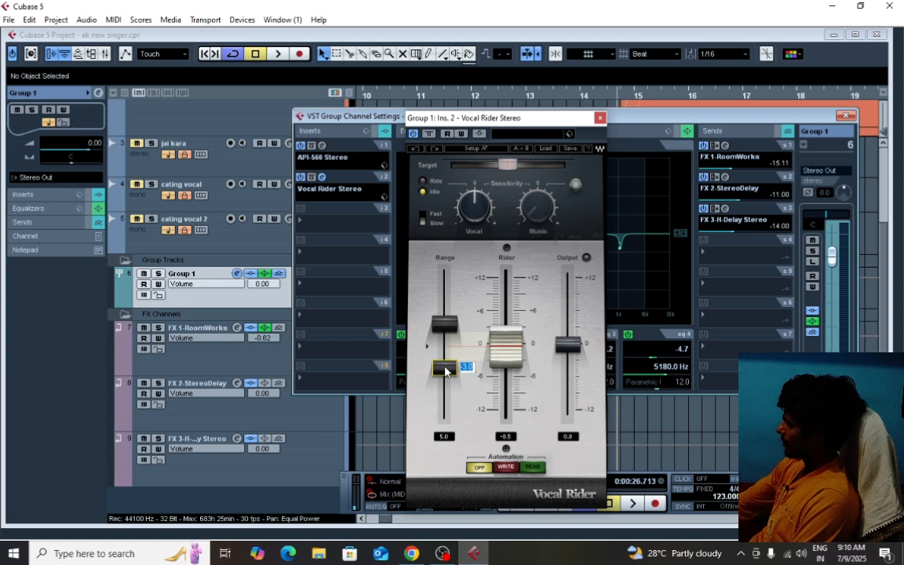
{"action": "key", "text": "BackSpace"}
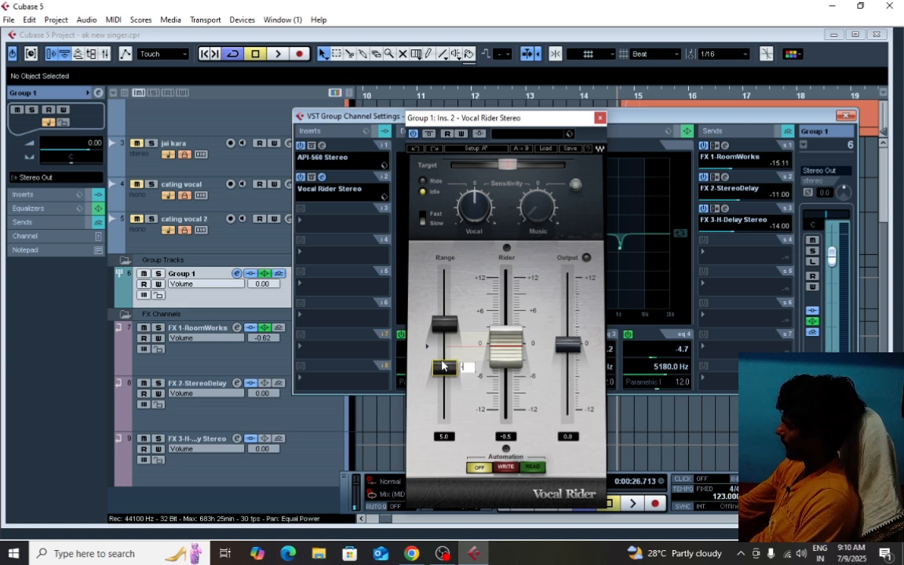
{"action": "key", "text": "Return"}
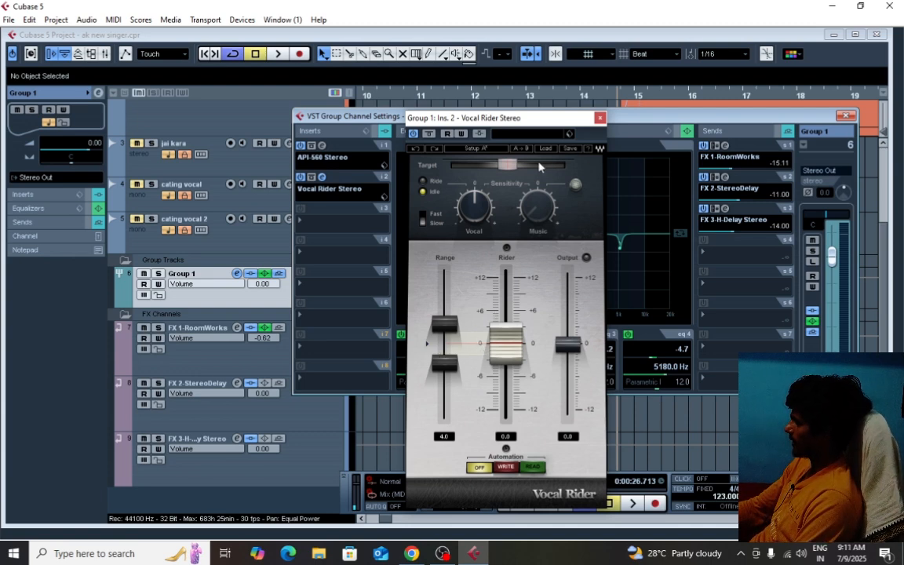
Try Vocal Rider's target at its maximum while the vocal plays, and stop playback
{"action": "left_click_drag", "start_coordinate": [506, 165], "coordinate": [562, 165]}
{"action": "key", "text": "space"}
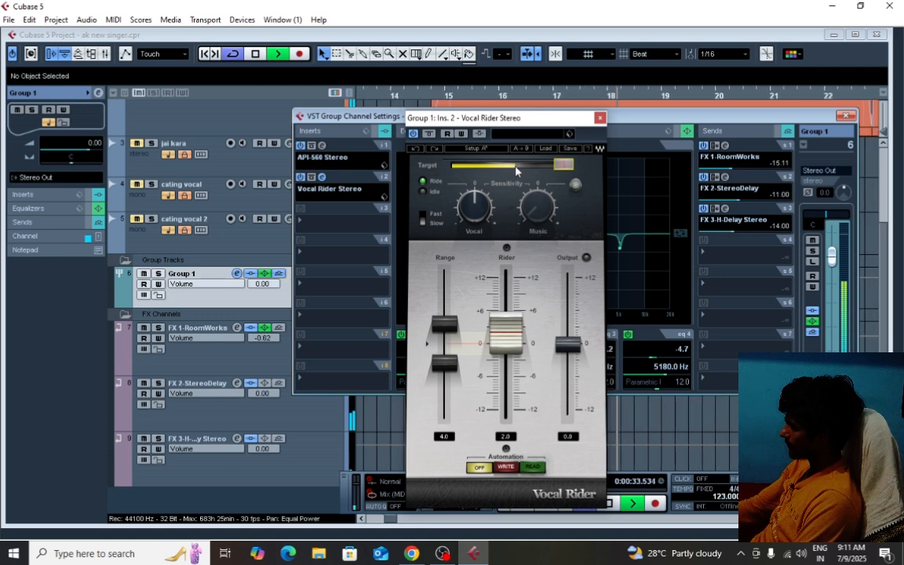
{"action": "key", "text": "space"}
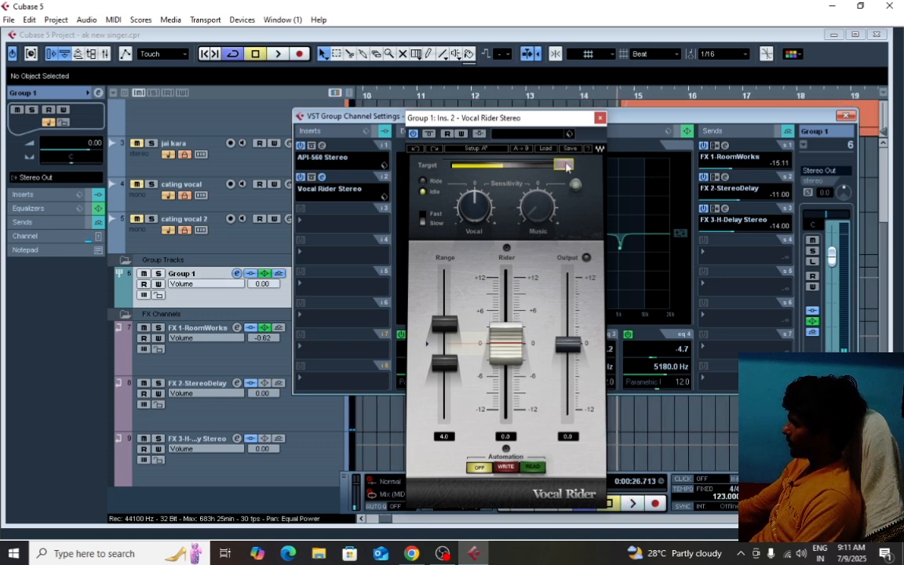
Lower Vocal Rider's target in stages to -22.5 while auditioning the vocal, and stop playback
{"action": "left_click_drag", "start_coordinate": [566, 167], "coordinate": [518, 166]}
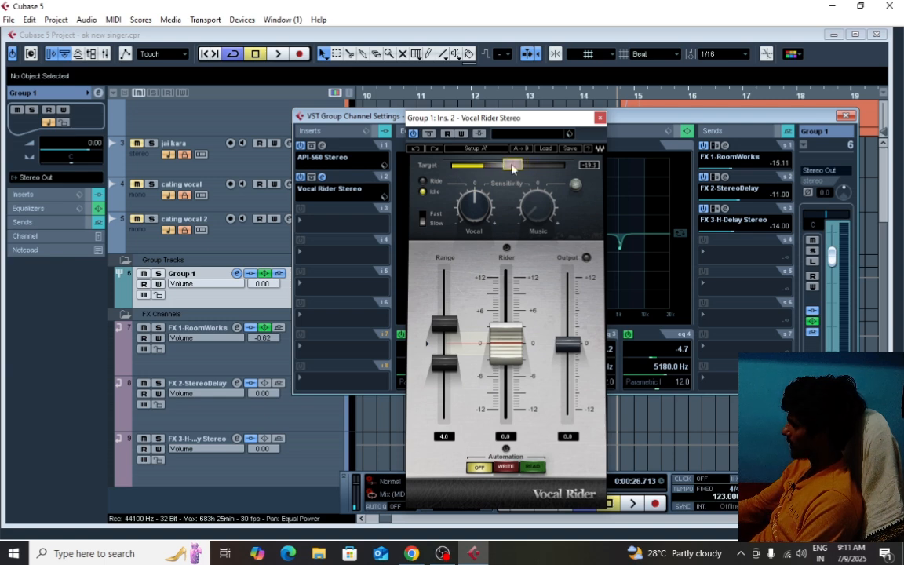
{"action": "key", "text": "space"}
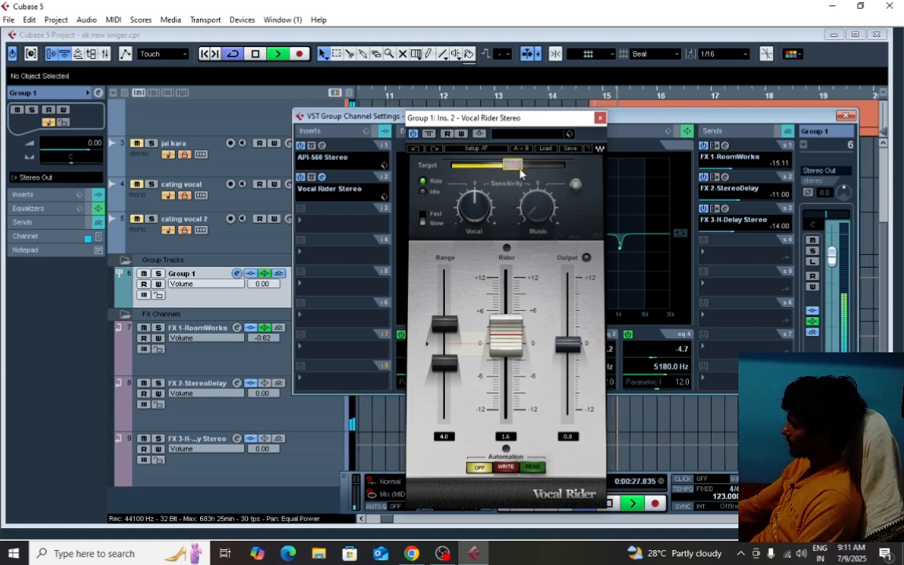
{"action": "left_click_drag", "start_coordinate": [516, 166], "coordinate": [510, 166]}
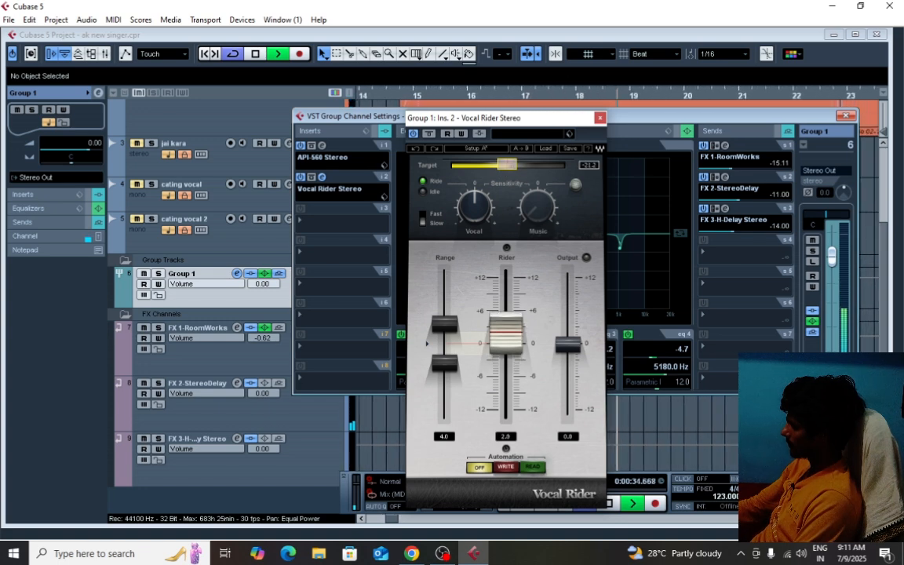
{"action": "key", "text": "space"}
{"action": "key", "text": "space"}
{"action": "left_click_drag", "start_coordinate": [511, 167], "coordinate": [507, 167]}
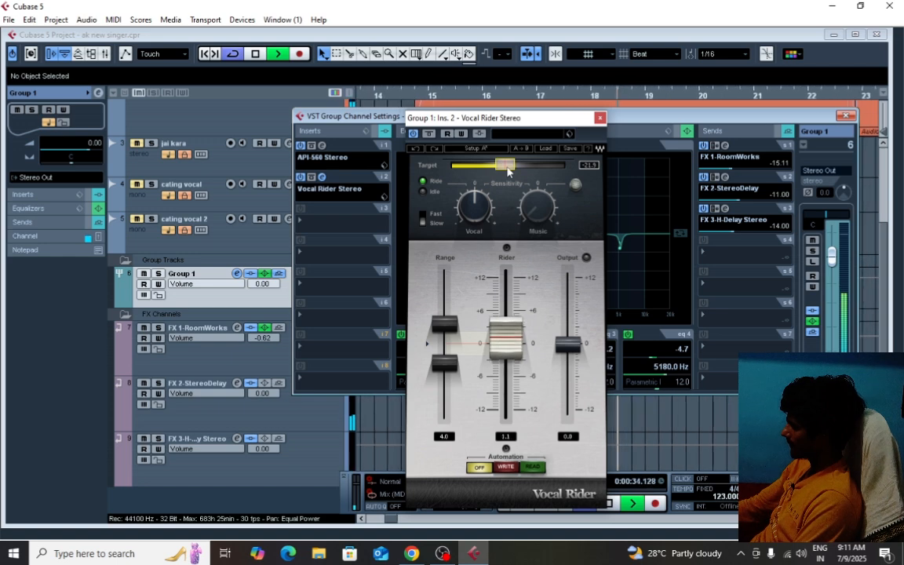
{"action": "key", "text": "space"}
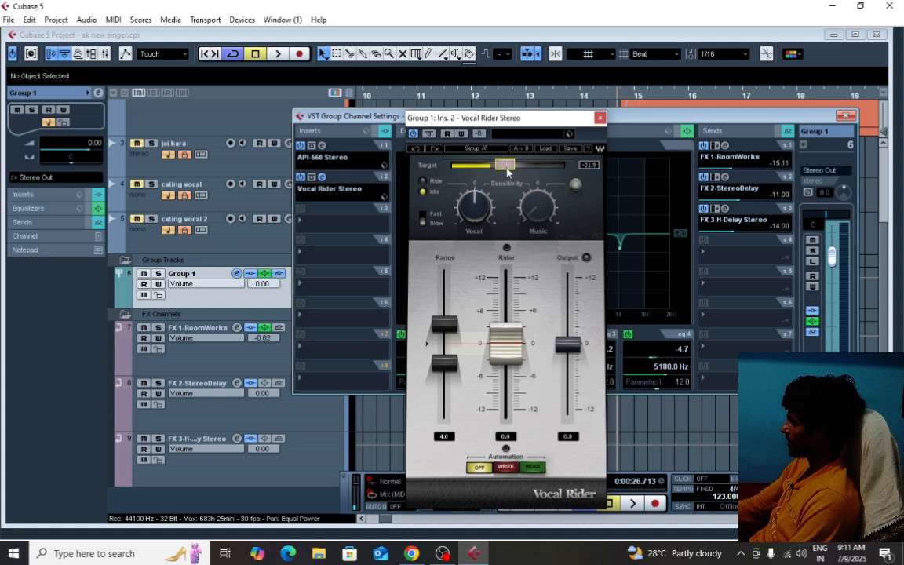
{"action": "key", "text": "space"}
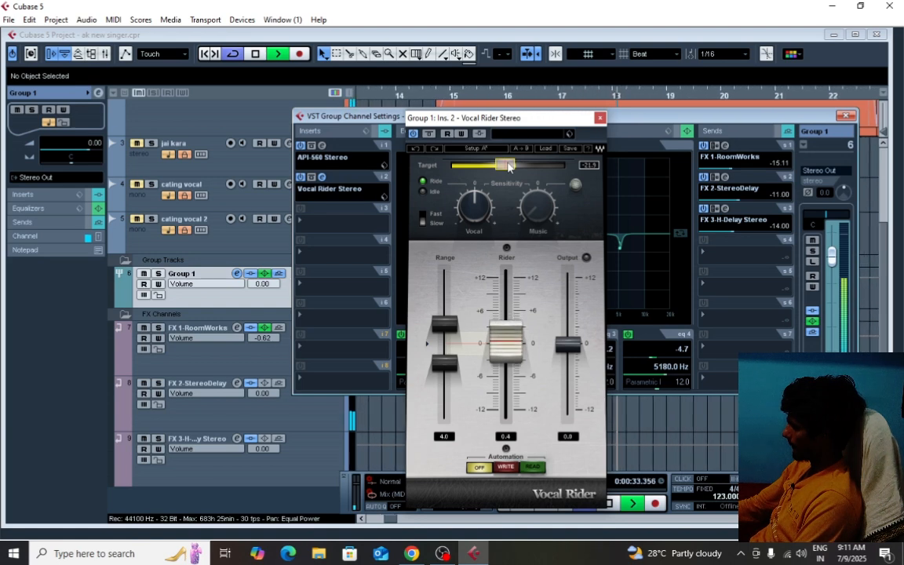
{"action": "left_click_drag", "start_coordinate": [508, 166], "coordinate": [506, 167]}
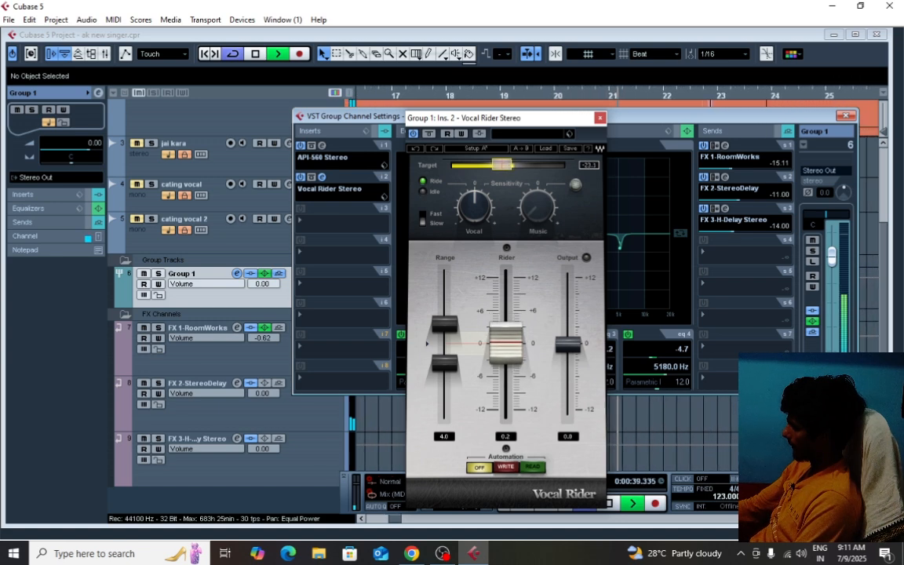
{"action": "left_click_drag", "start_coordinate": [507, 166], "coordinate": [507, 166]}
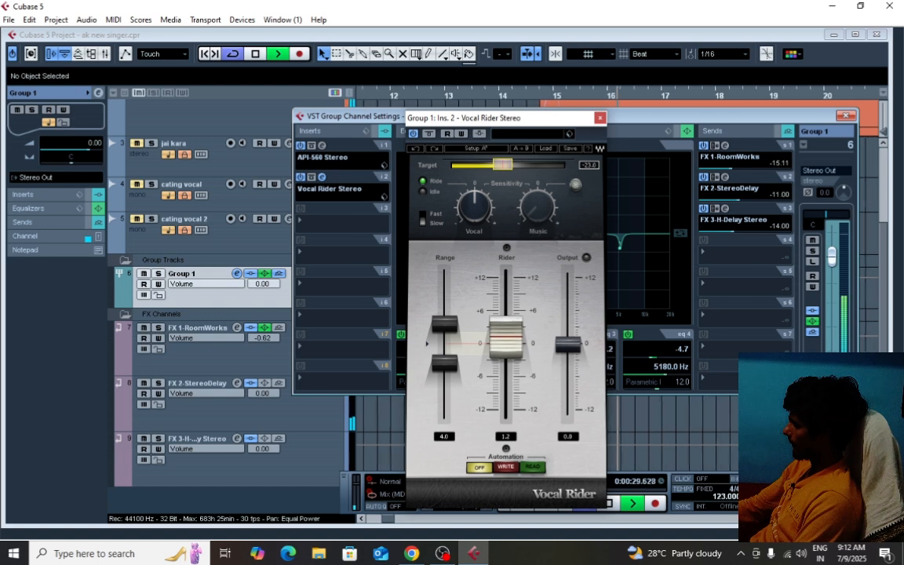
{"action": "left_click_drag", "start_coordinate": [504, 166], "coordinate": [504, 168]}
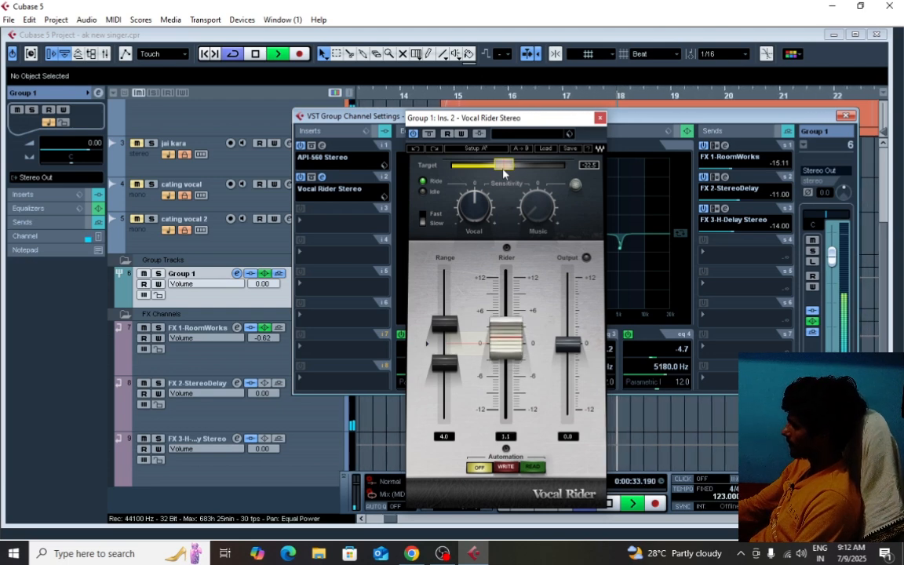
{"action": "key", "text": "space"}
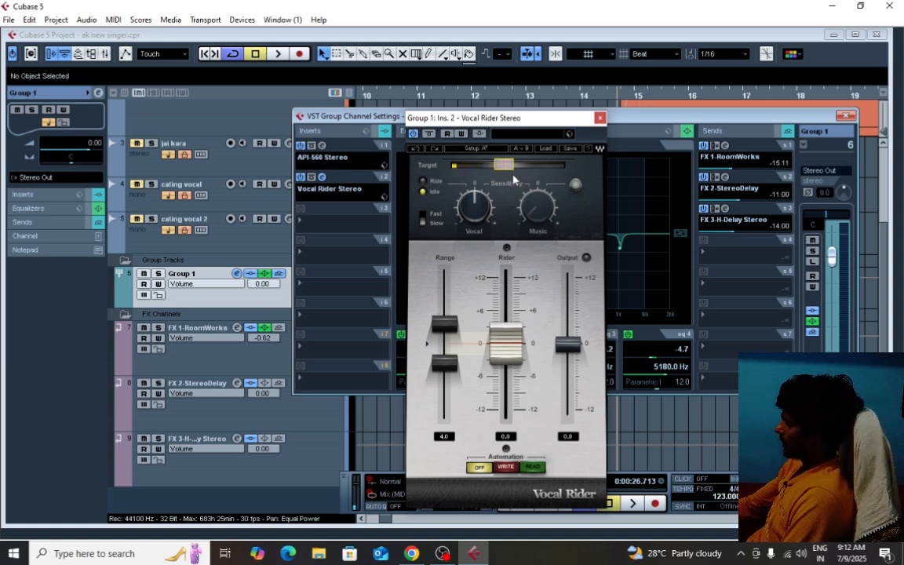
Audition the vocal through Vocal Rider once more, then close the plug-in and Group 1's channel settings
{"action": "key", "text": "space"}
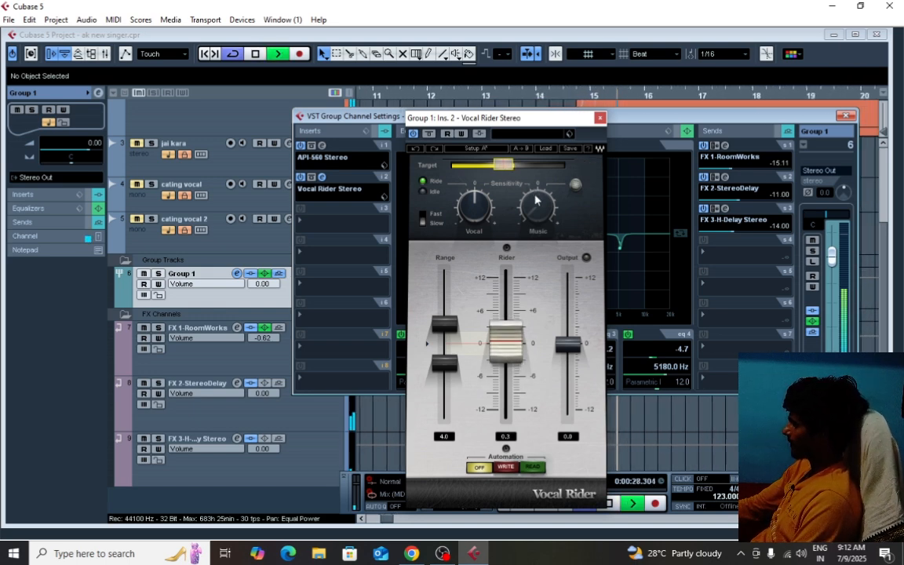
{"action": "key", "text": "space"}
{"action": "left_click", "coordinate": [600, 118]}
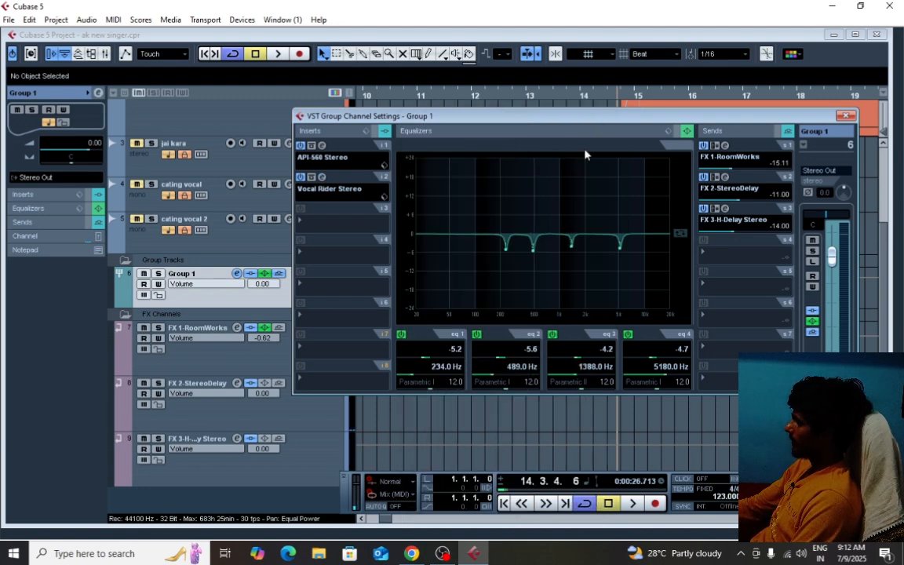
{"action": "left_click", "coordinate": [846, 117]}
Unmute the stereo backing track on track 1 and start playback together with the vocal
{"action": "scroll", "coordinate": [463, 282], "scroll_direction": "up", "scroll_amount": 4}
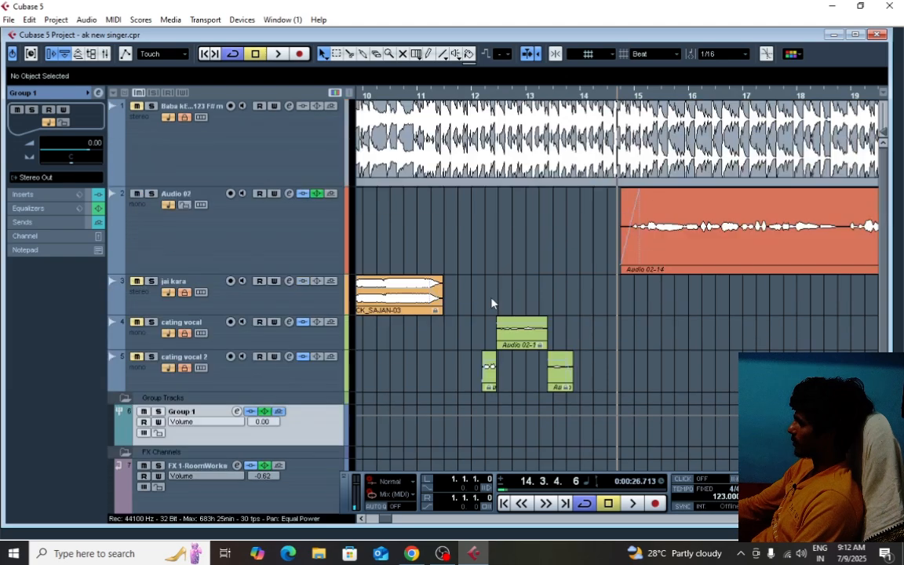
{"action": "left_click", "coordinate": [142, 120]}
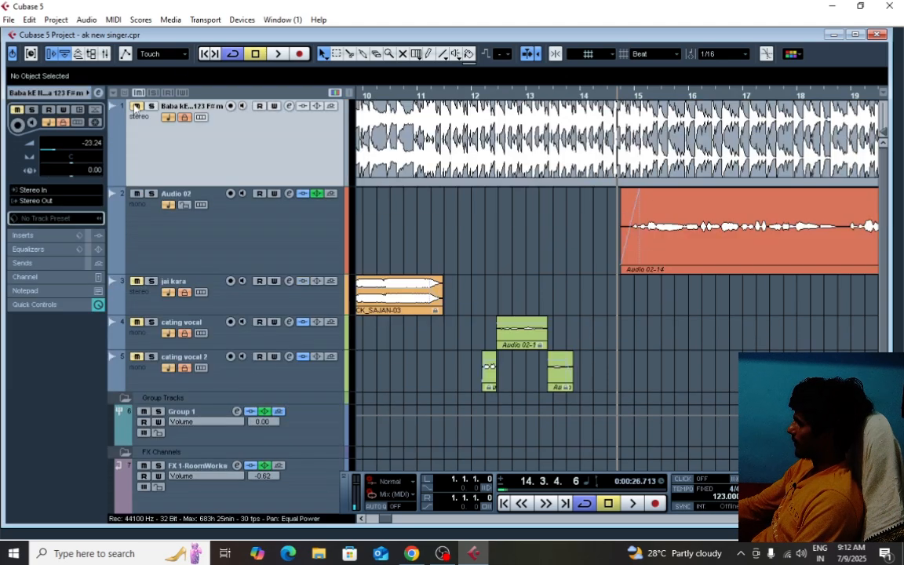
{"action": "key", "text": "space"}
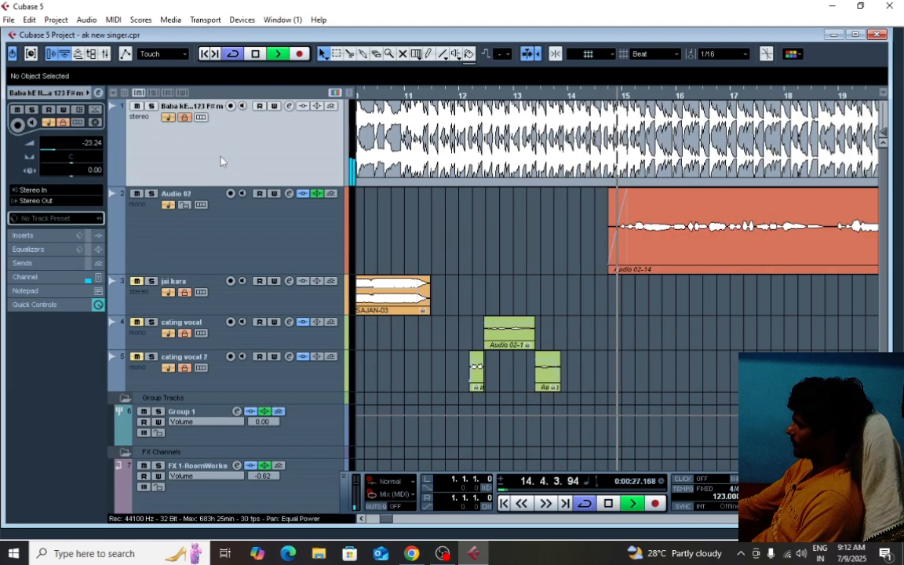
In the mixer, raise the backing track's fader to -17.40 during playback, then stop and close the mixer
{"action": "key", "text": "F3"}
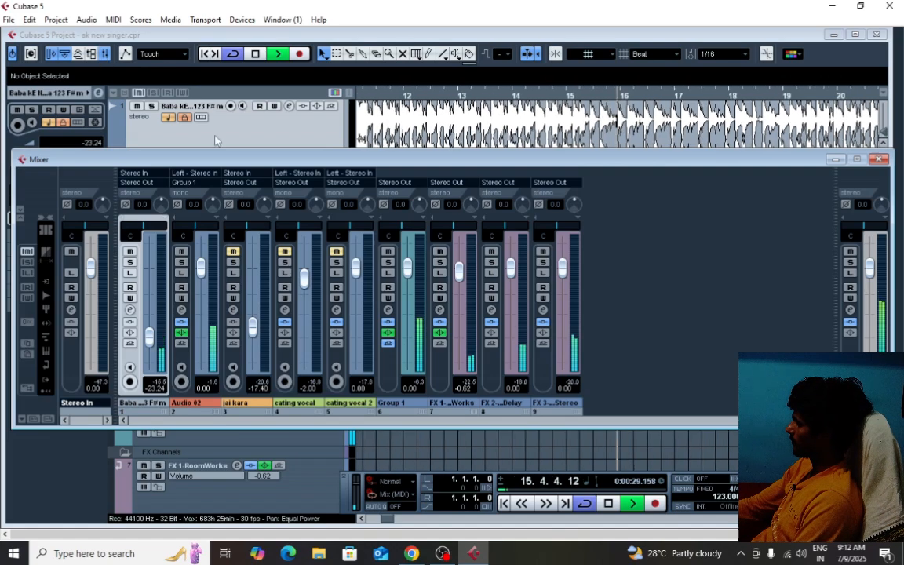
{"action": "mouse_move", "coordinate": [157, 336]}
{"action": "left_mouse_down"}
{"action": "mouse_move", "coordinate": [154, 319]}
{"action": "mouse_move", "coordinate": [154, 330]}
{"action": "left_mouse_up"}
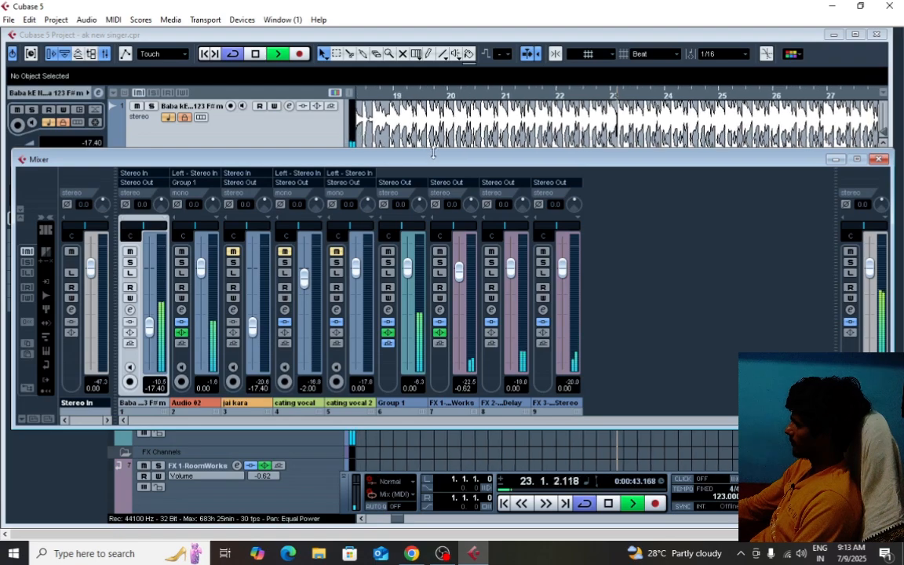
{"action": "left_click_drag", "start_coordinate": [425, 166], "coordinate": [448, 153]}
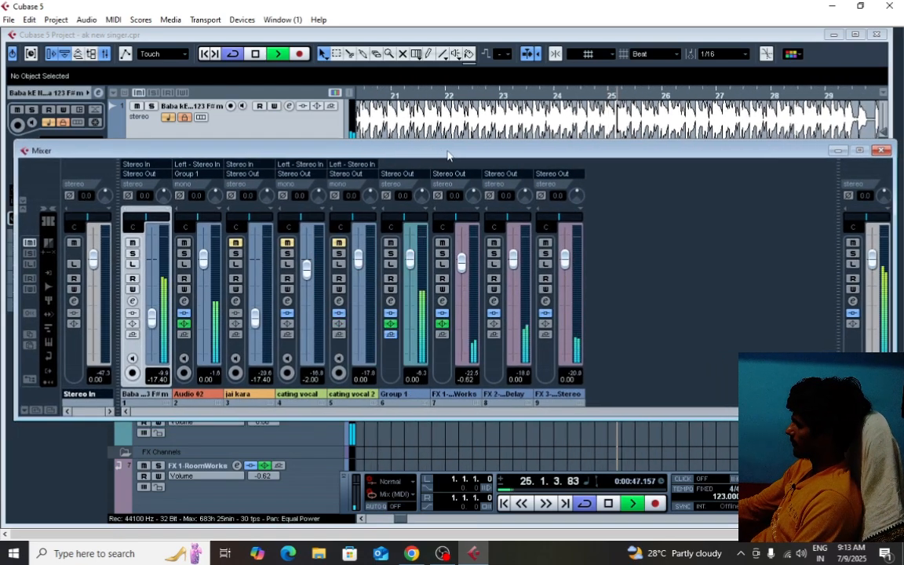
{"action": "key", "text": "space"}
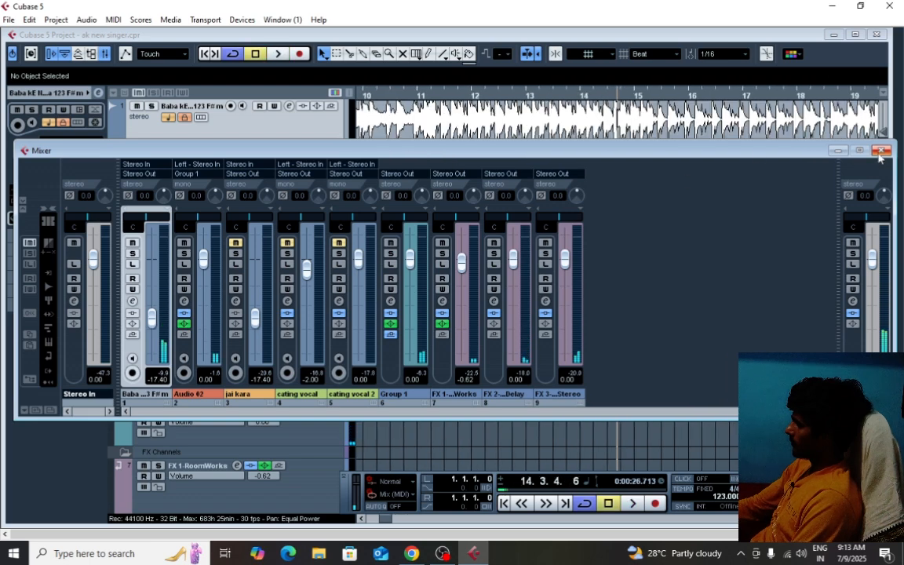
{"action": "left_click", "coordinate": [881, 151]}
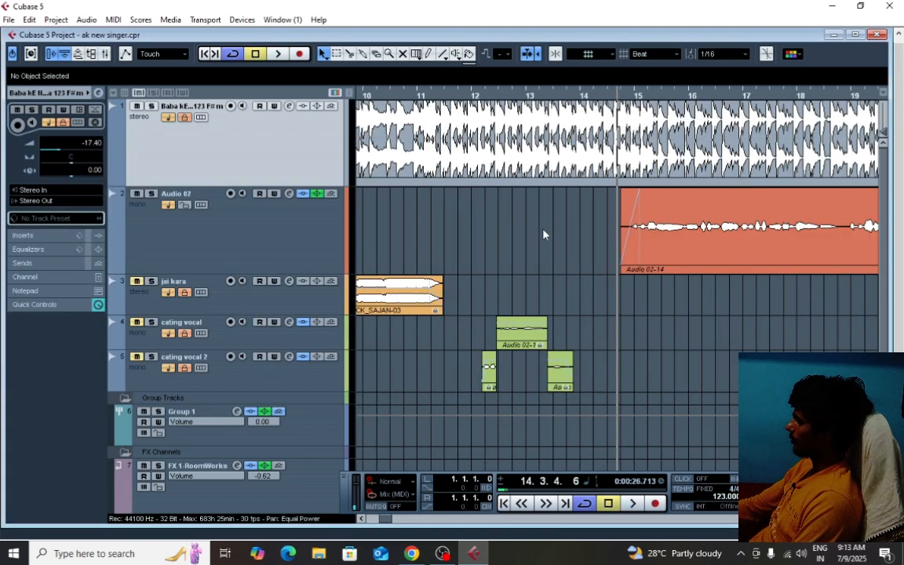
Open the mixer and bring up the channel settings of the Stereo Out bus
{"action": "left_click", "coordinate": [106, 55]}
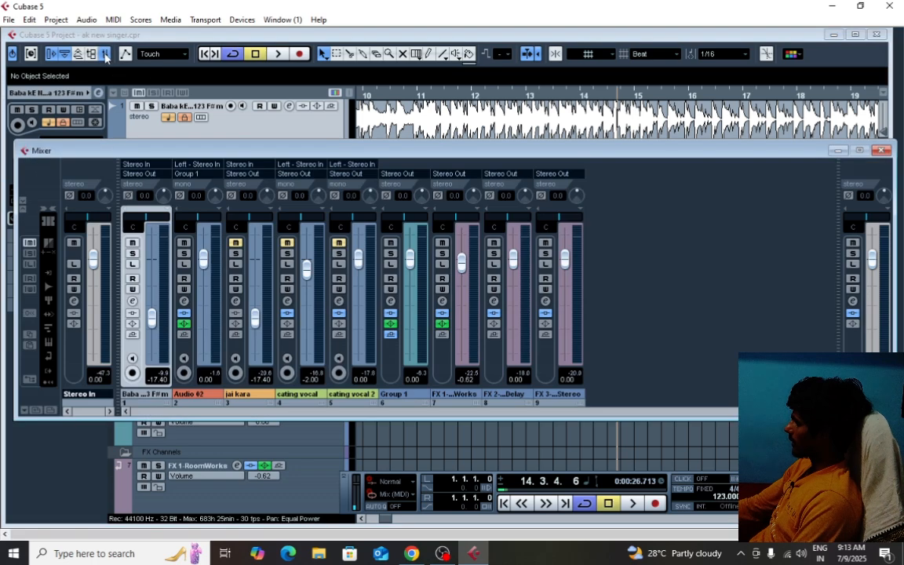
{"action": "left_click_drag", "start_coordinate": [522, 155], "coordinate": [511, 127]}
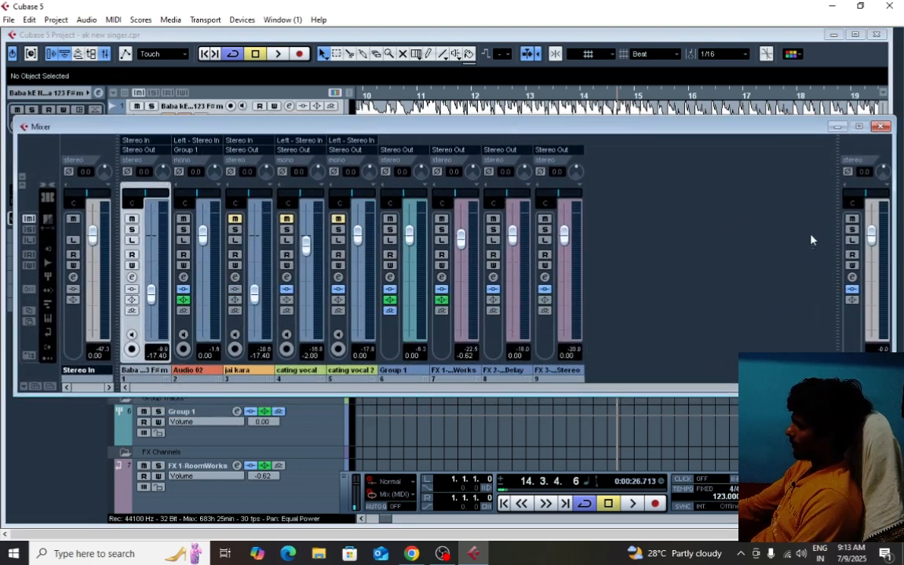
{"action": "left_click", "coordinate": [852, 278]}
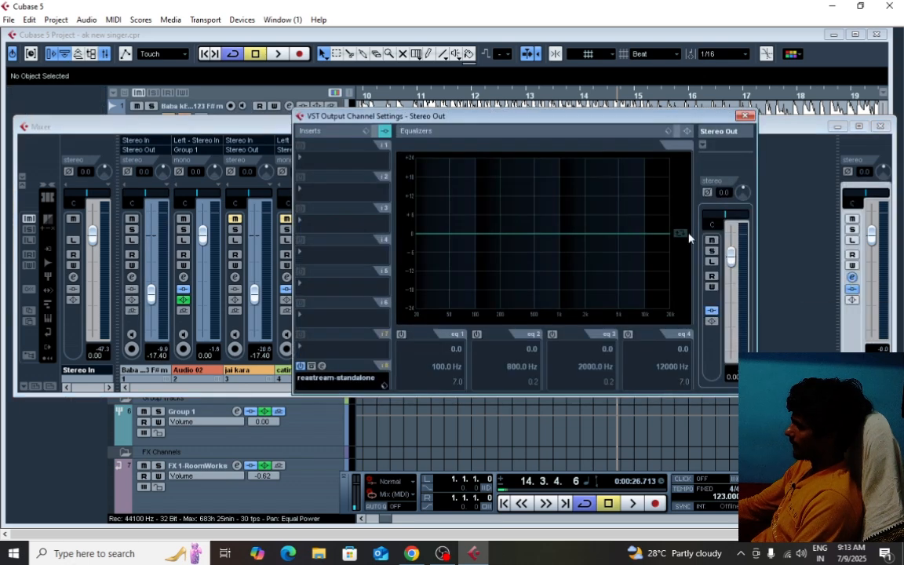
{"action": "left_click_drag", "start_coordinate": [492, 120], "coordinate": [481, 119]}
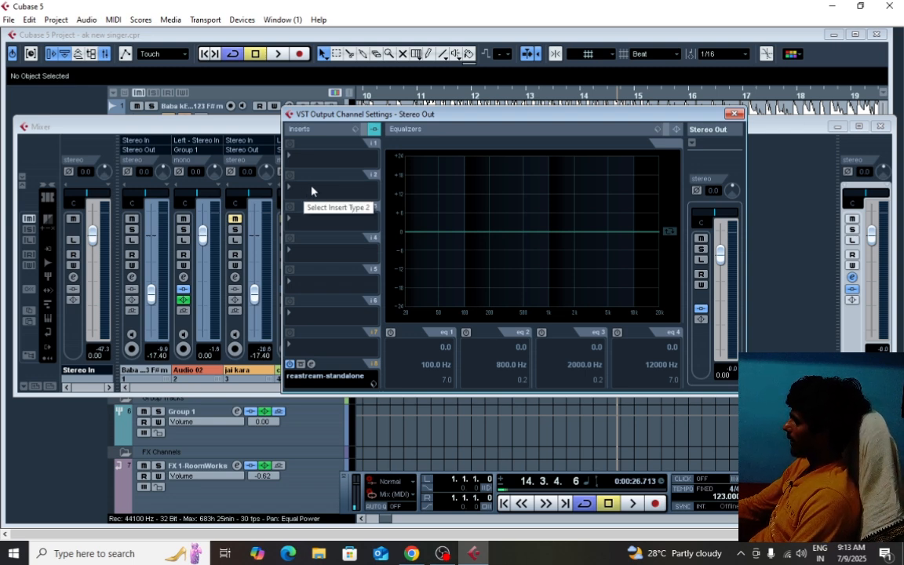
Load the Maserati GRP Stereo mastering plug-in into the first insert slot of Stereo Out
{"action": "left_click", "coordinate": [304, 158]}
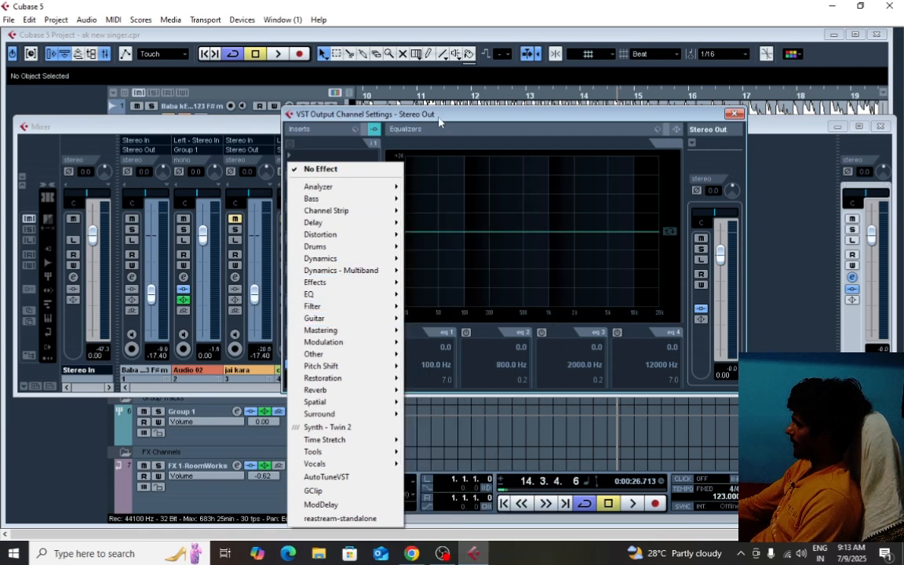
{"action": "left_click", "coordinate": [439, 120]}
{"action": "left_click", "coordinate": [300, 164]}
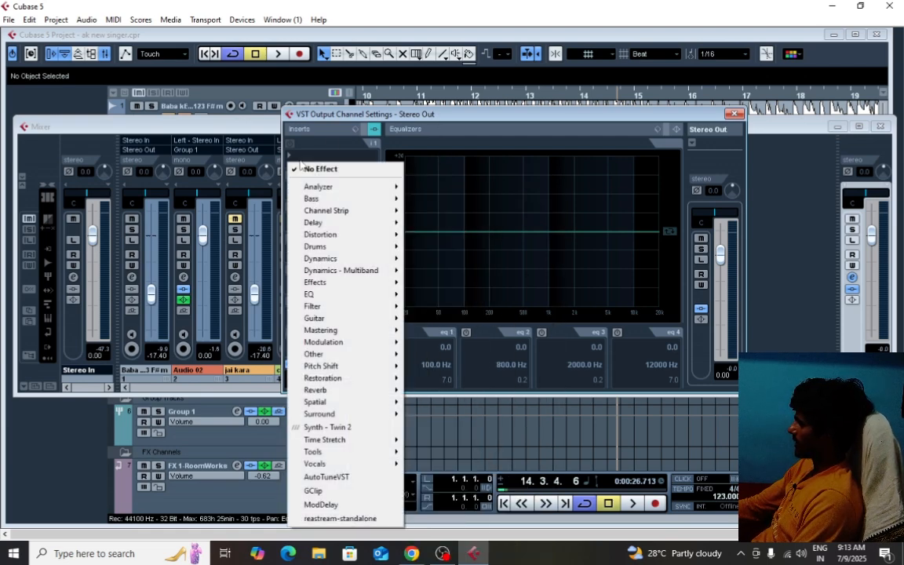
{"action": "mouse_move", "coordinate": [325, 261]}
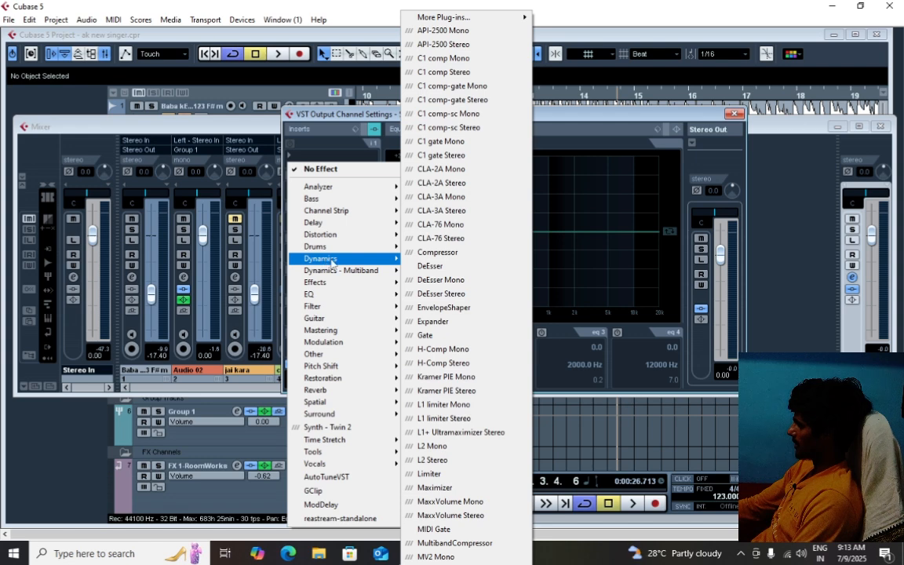
{"action": "mouse_move", "coordinate": [394, 337]}
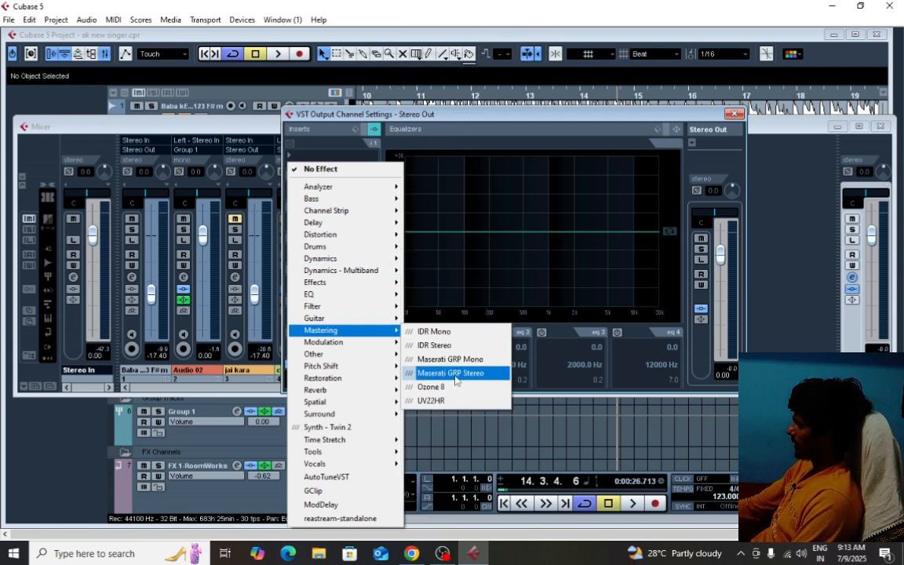
{"action": "left_click", "coordinate": [454, 230]}
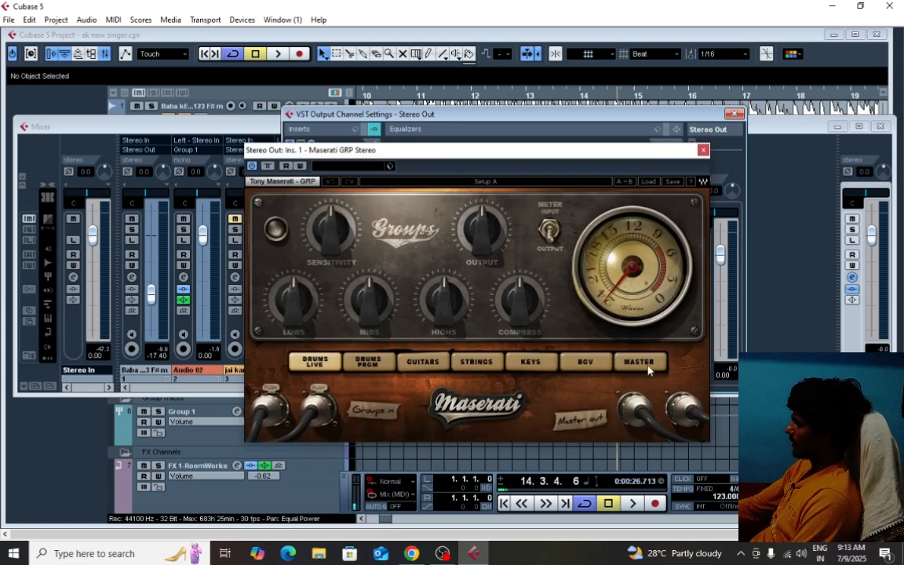
Set Maserati GRP to Master mode with the Mids knob centred, and start playback to audition the mix
{"action": "left_click", "coordinate": [647, 369]}
{"action": "mouse_move", "coordinate": [368, 300]}
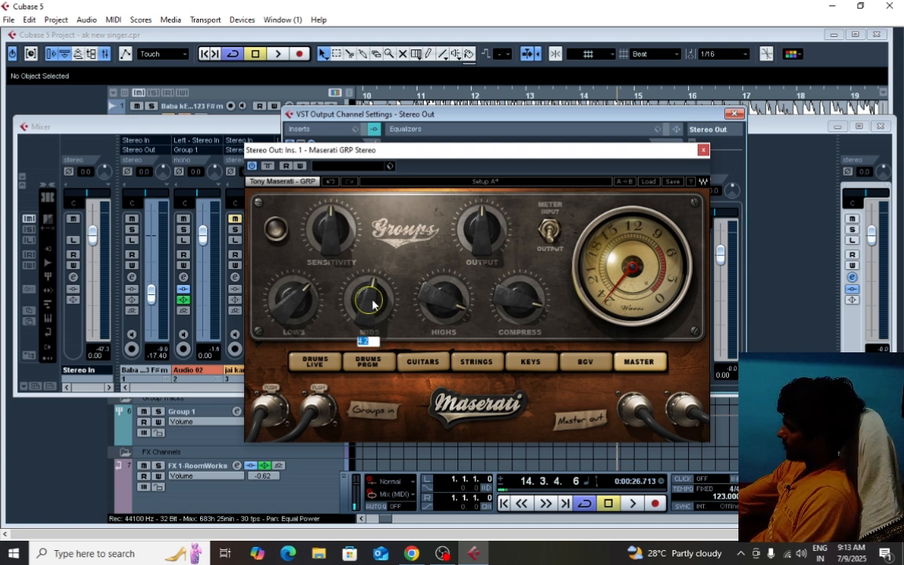
{"action": "key", "text": "Return"}
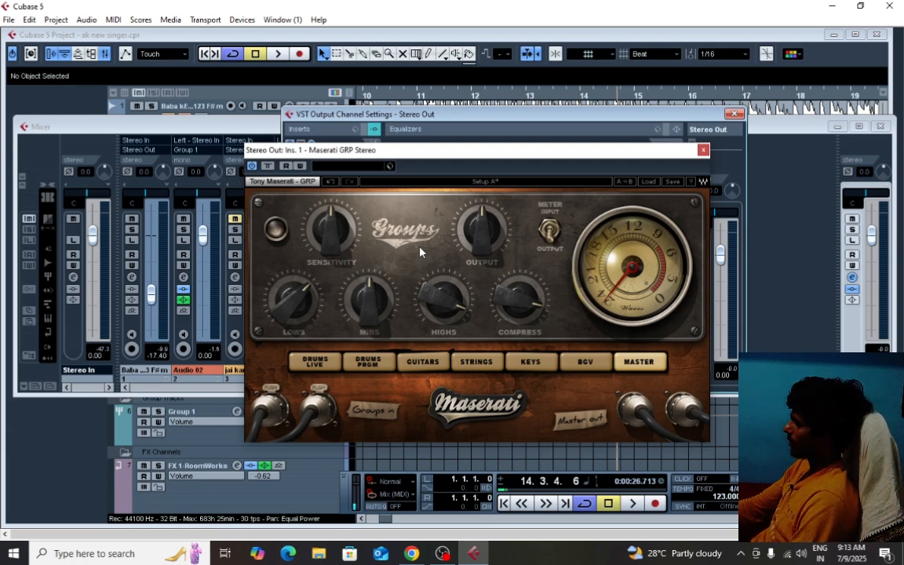
{"action": "key", "text": "space"}
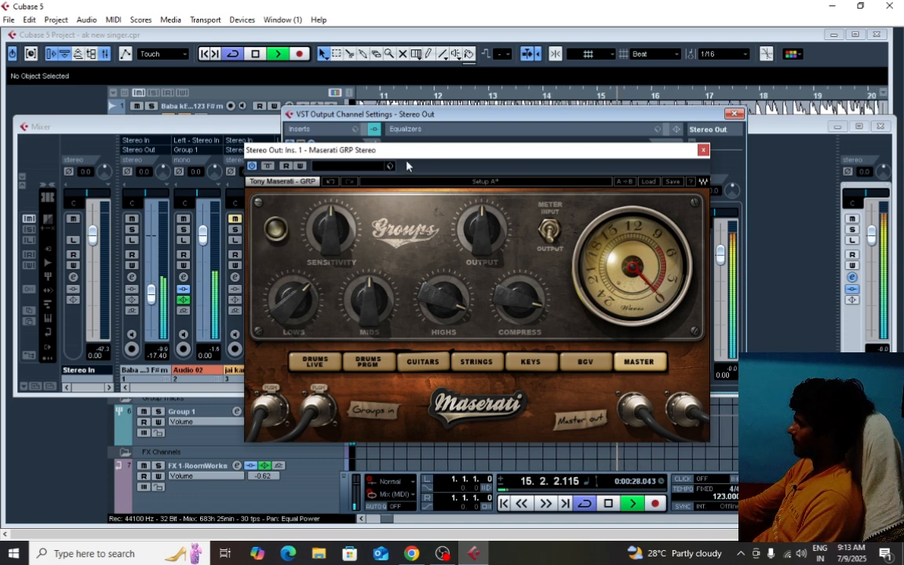
Stop playback and remove Maserati GRP Stereo from the first insert of Stereo Out, discarding its changes
{"action": "left_click_drag", "start_coordinate": [442, 156], "coordinate": [444, 161]}
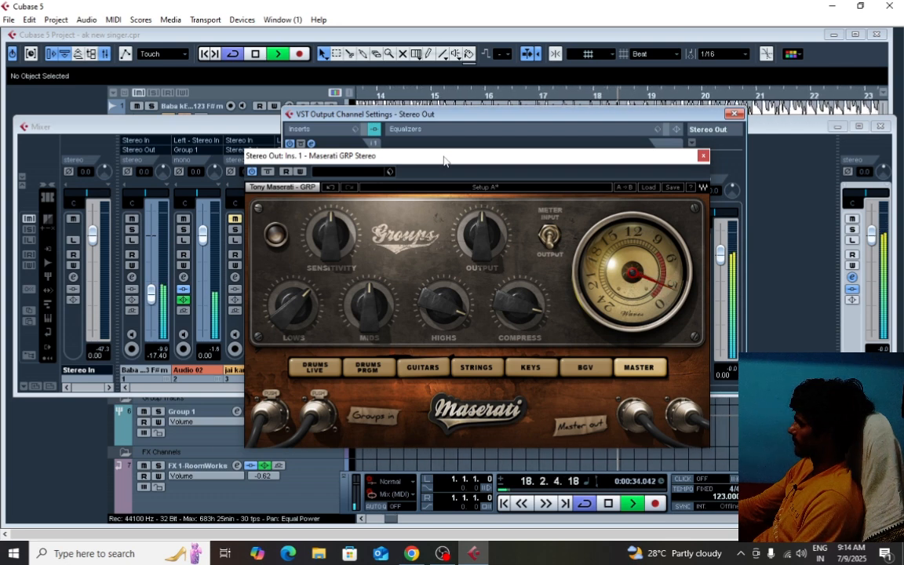
{"action": "key", "text": "space"}
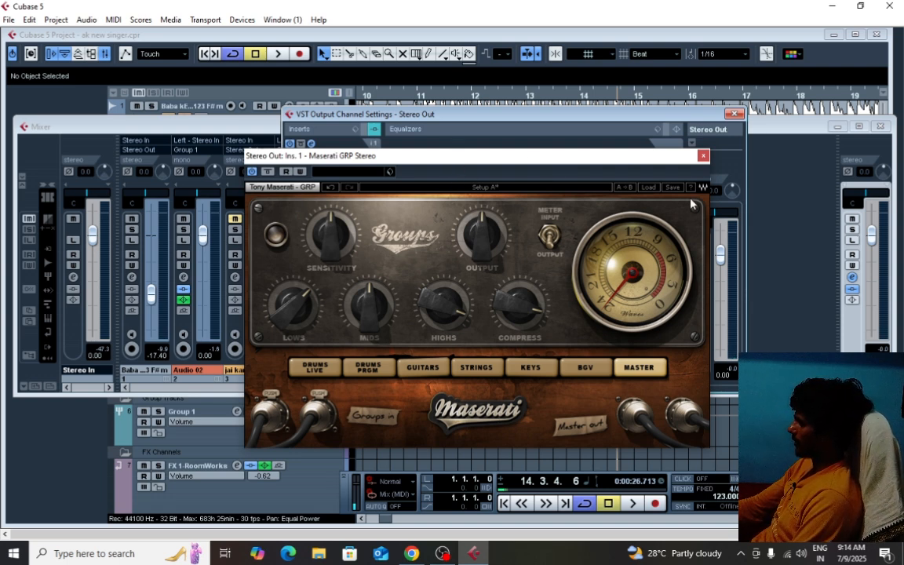
{"action": "left_click", "coordinate": [703, 156]}
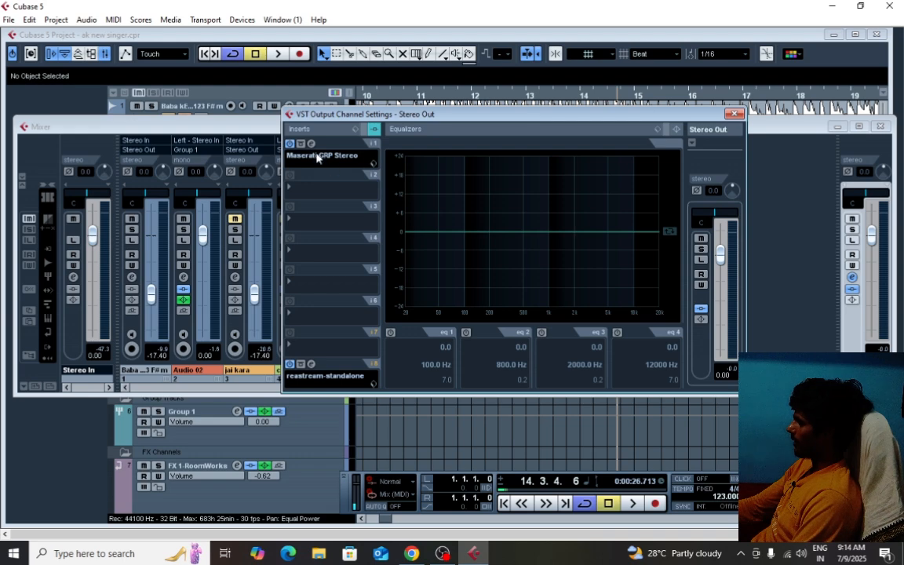
{"action": "left_click", "coordinate": [315, 157]}
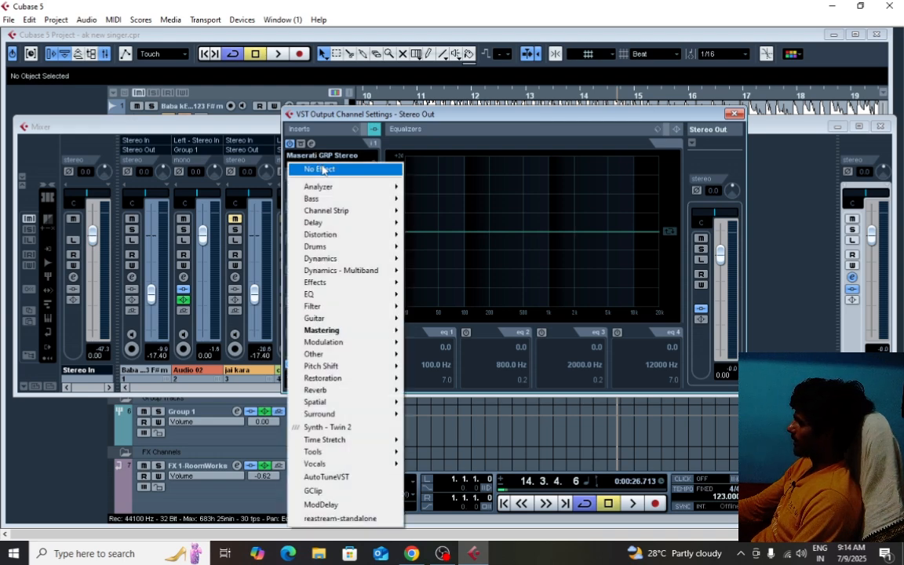
{"action": "left_click", "coordinate": [325, 169]}
{"action": "left_click", "coordinate": [426, 328]}
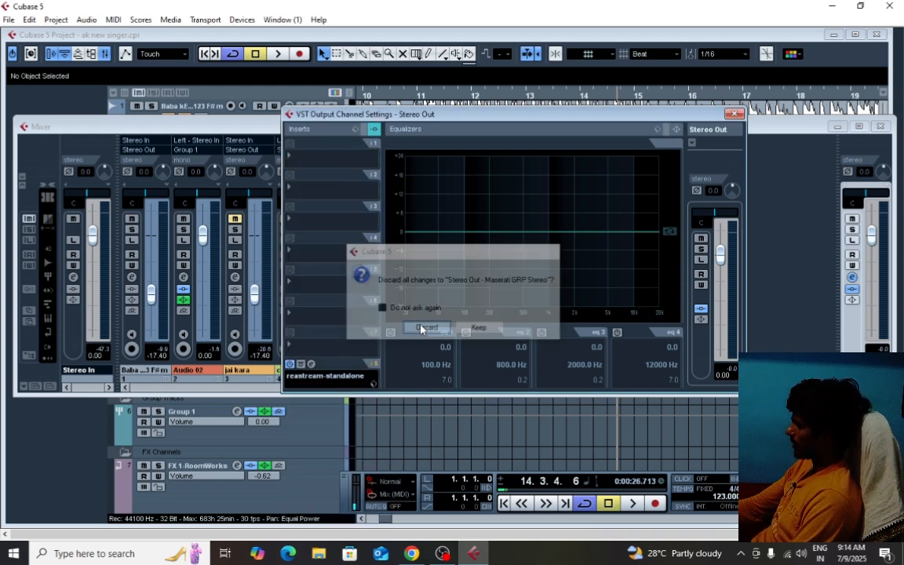
Load the Ozone 8 mastering plug-in into the first insert slot of the Stereo Out channel
{"action": "left_click", "coordinate": [314, 157]}
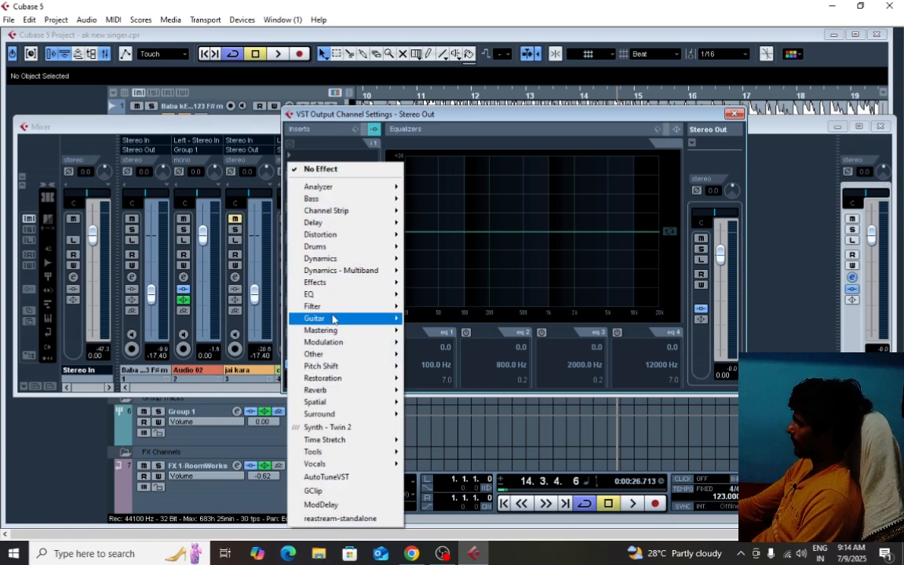
{"action": "mouse_move", "coordinate": [337, 331]}
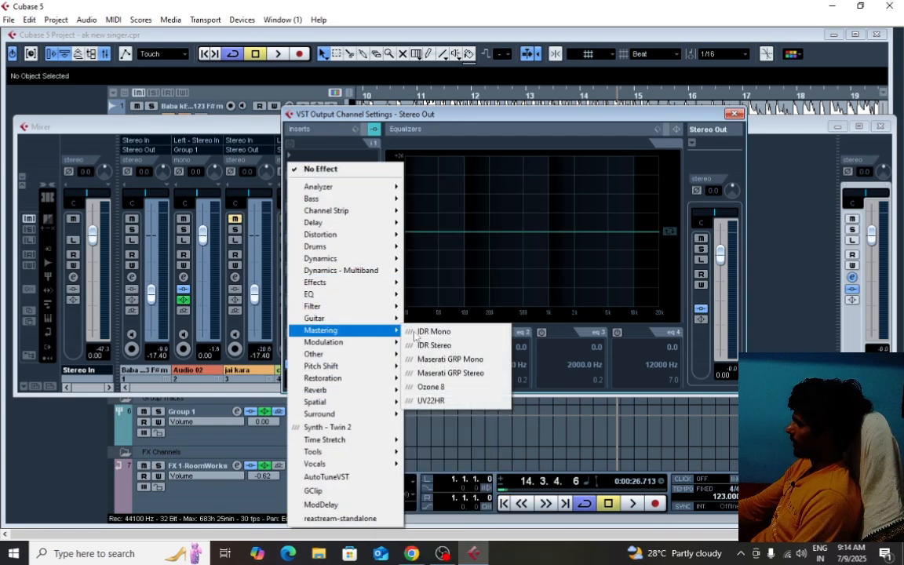
{"action": "left_click", "coordinate": [431, 387]}
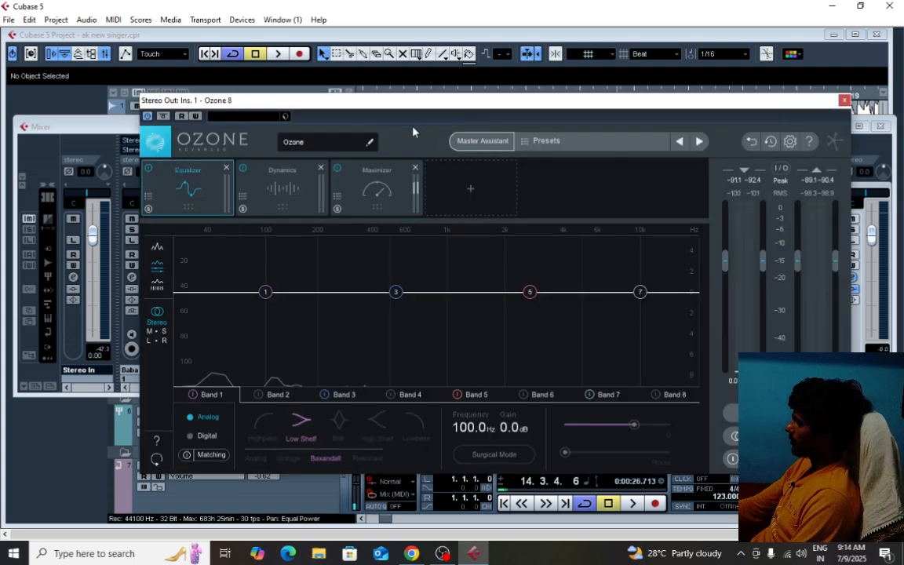
Open Ozone's Master Assistant and close the Stereo Out channel settings and mixer windows to uncover the project timeline
{"action": "left_click", "coordinate": [484, 142]}
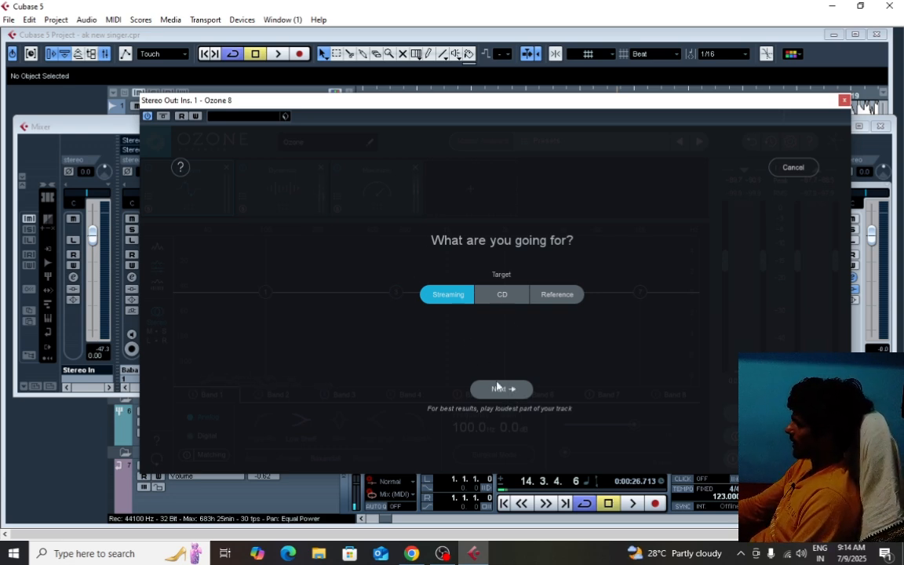
{"action": "left_click", "coordinate": [788, 168]}
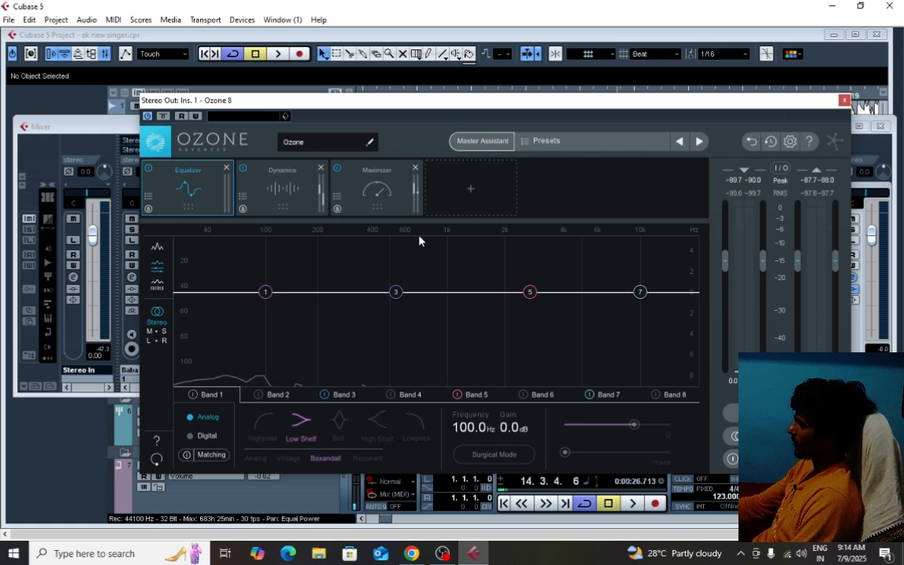
{"action": "left_click", "coordinate": [475, 142]}
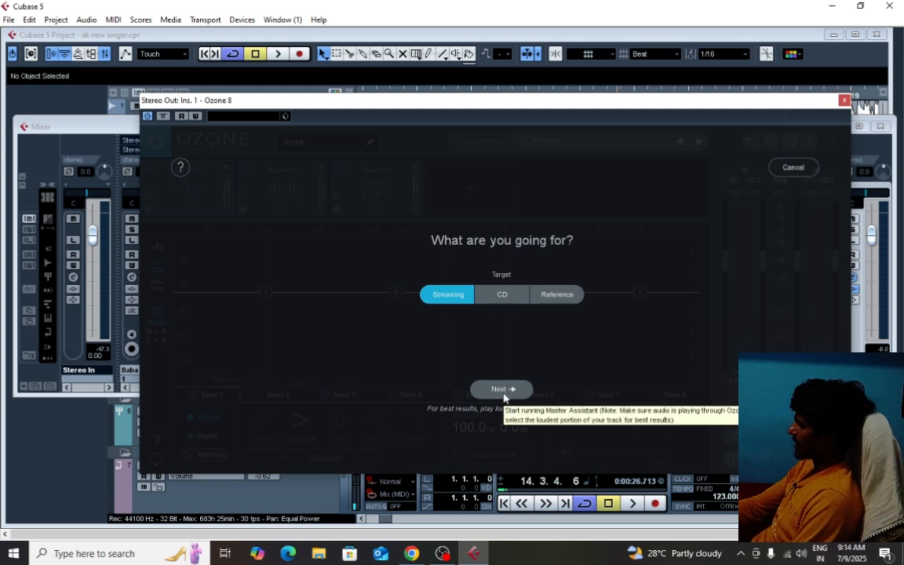
{"action": "left_click_drag", "start_coordinate": [575, 99], "coordinate": [551, 279]}
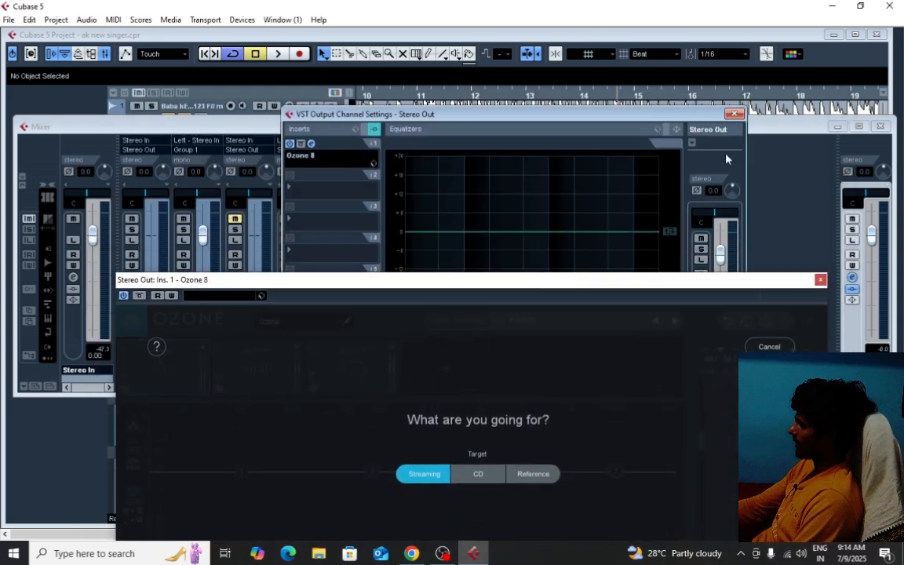
{"action": "left_click", "coordinate": [733, 114]}
{"action": "left_click", "coordinate": [882, 126]}
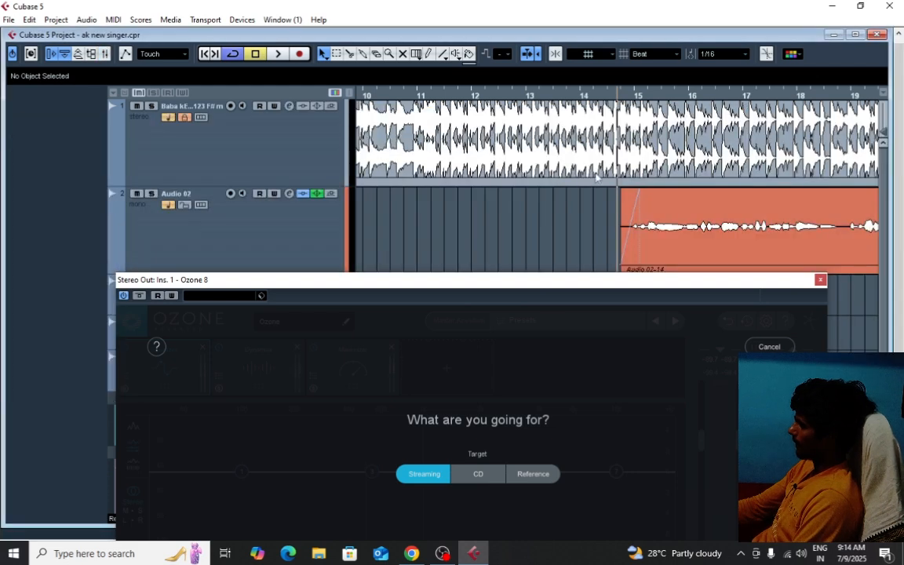
Play the song from the start of the Audio 02-14 clip, run Master Assistant with the Streaming target, and accept its suggestion
{"action": "left_click", "coordinate": [620, 97]}
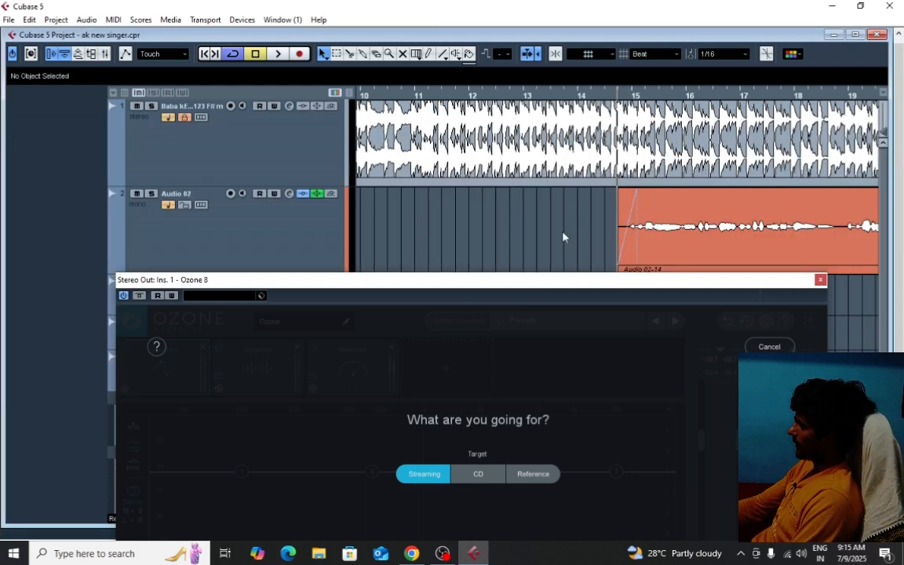
{"action": "left_click_drag", "start_coordinate": [569, 280], "coordinate": [599, 116]}
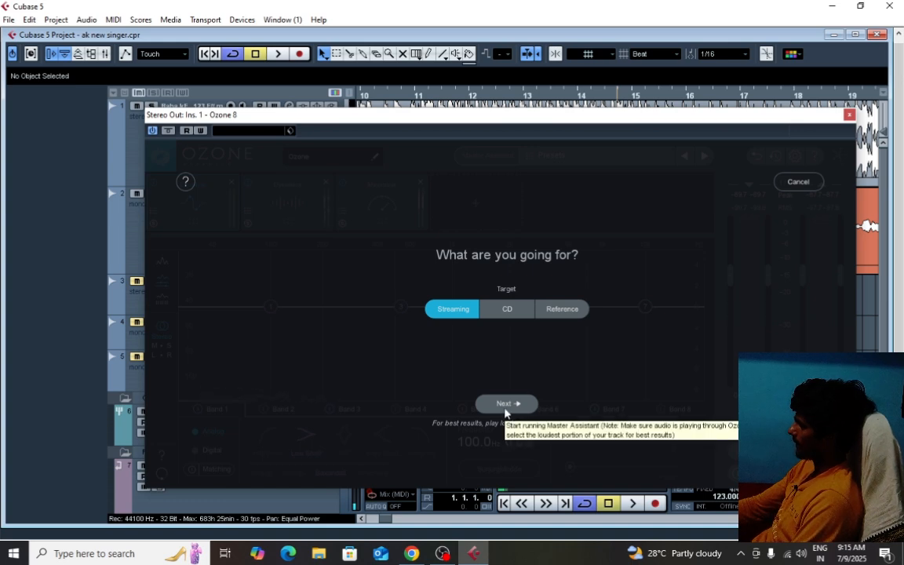
{"action": "key", "text": "space"}
{"action": "left_click", "coordinate": [505, 406]}
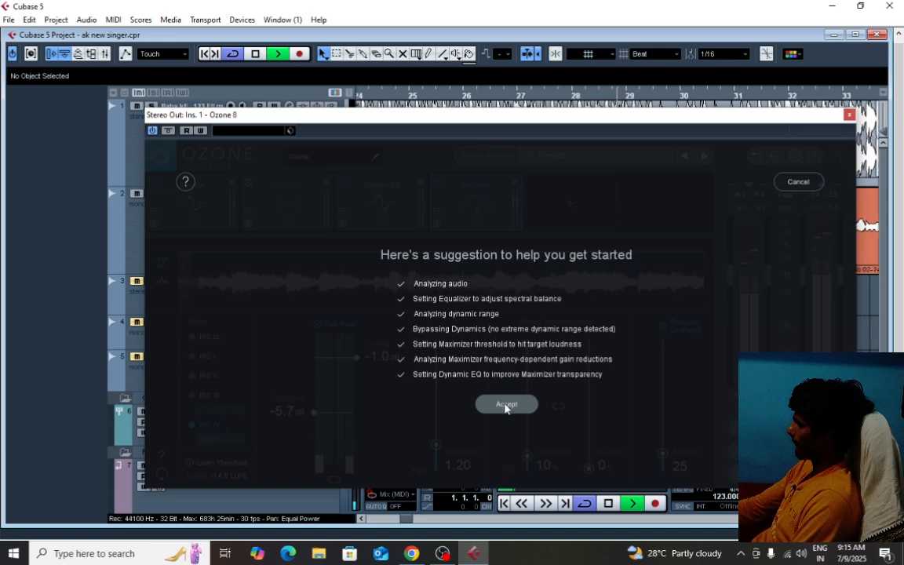
{"action": "key", "text": "space"}
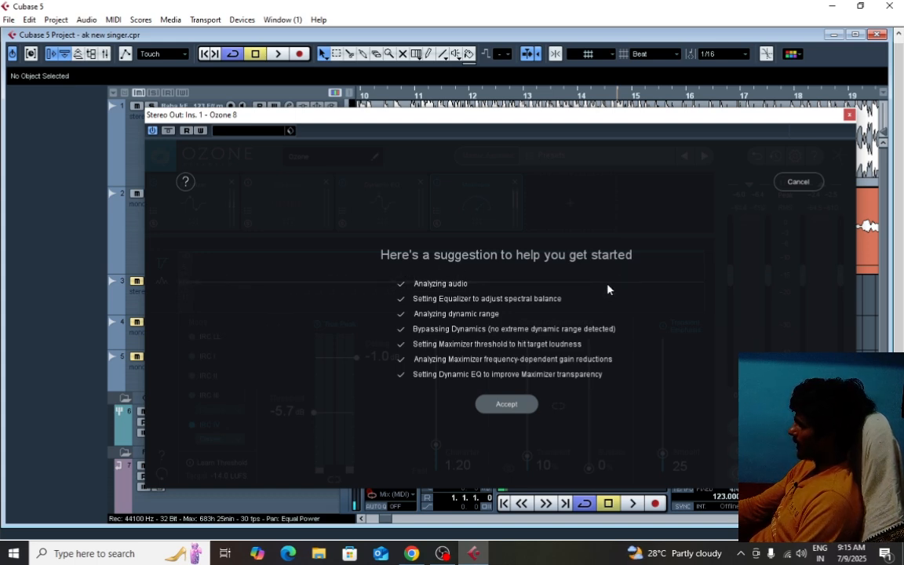
{"action": "left_click", "coordinate": [506, 404]}
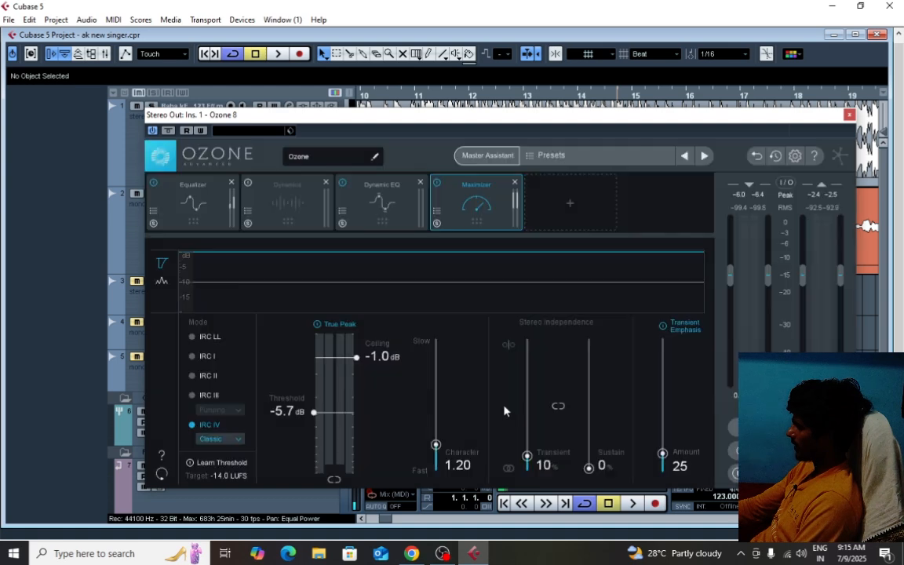
Go through the modules Master Assistant set up and remove the bypassed Dynamics module from Ozone's signal chain
{"action": "left_click", "coordinate": [377, 212]}
{"action": "left_click", "coordinate": [289, 204]}
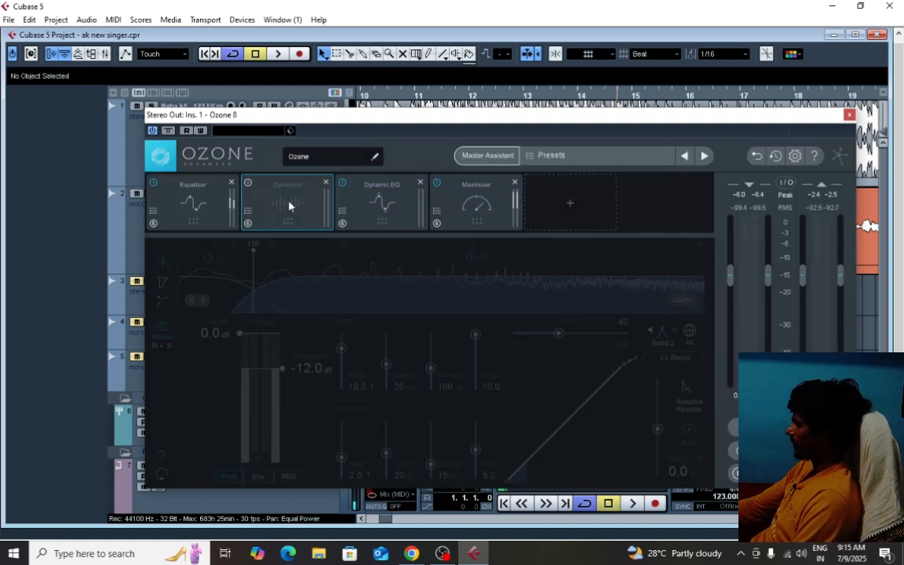
{"action": "left_click", "coordinate": [204, 208]}
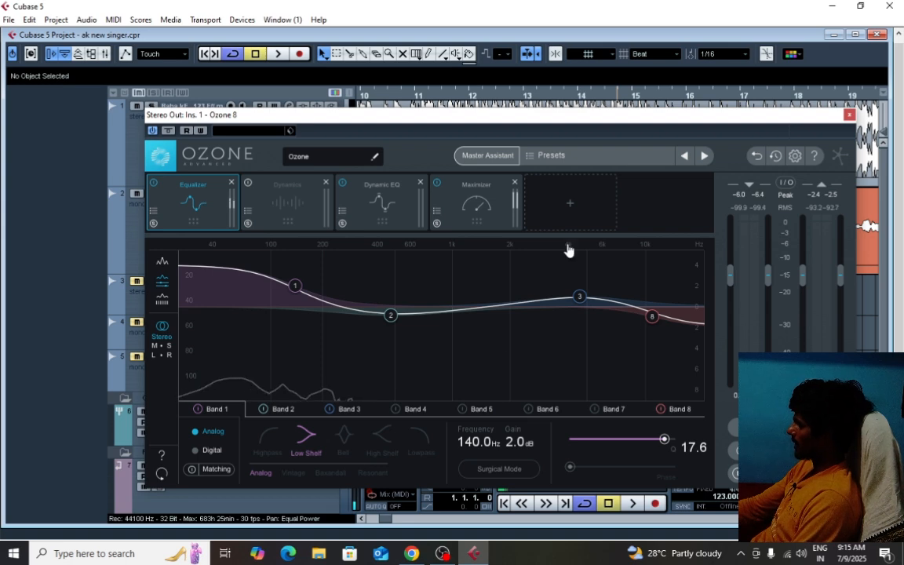
{"action": "left_click", "coordinate": [322, 203]}
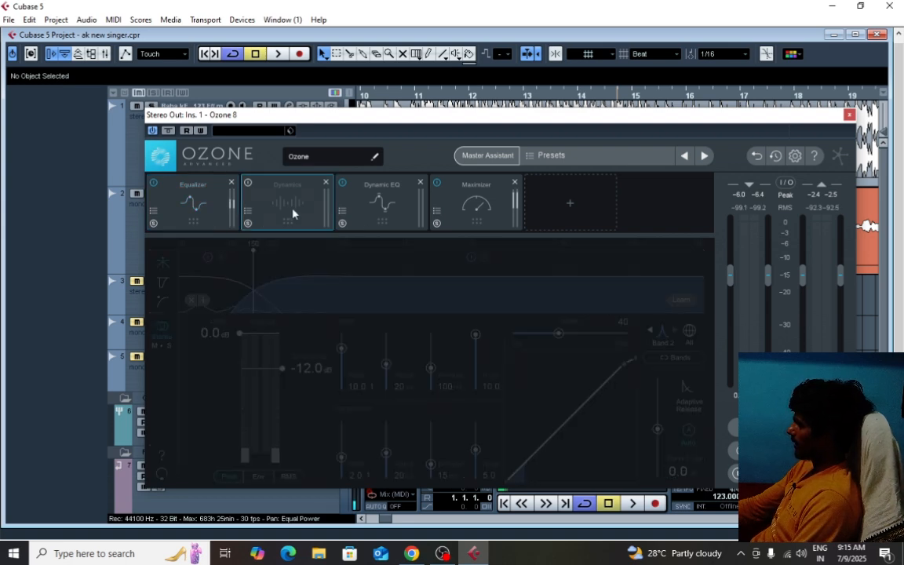
{"action": "left_click", "coordinate": [325, 183]}
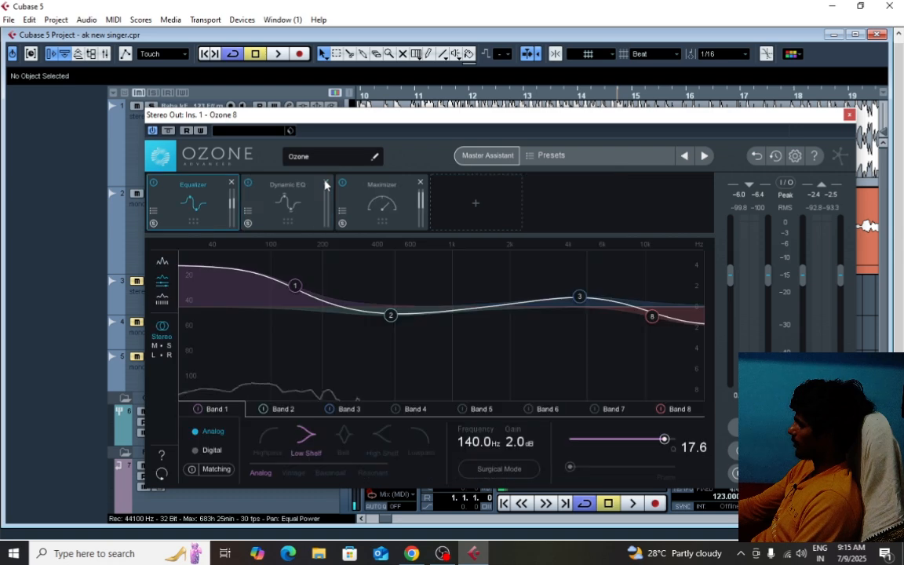
Examine the Equalizer, Dynamic EQ and Maximizer settings in Ozone 8, and close the plug-in window
{"action": "left_click", "coordinate": [275, 207]}
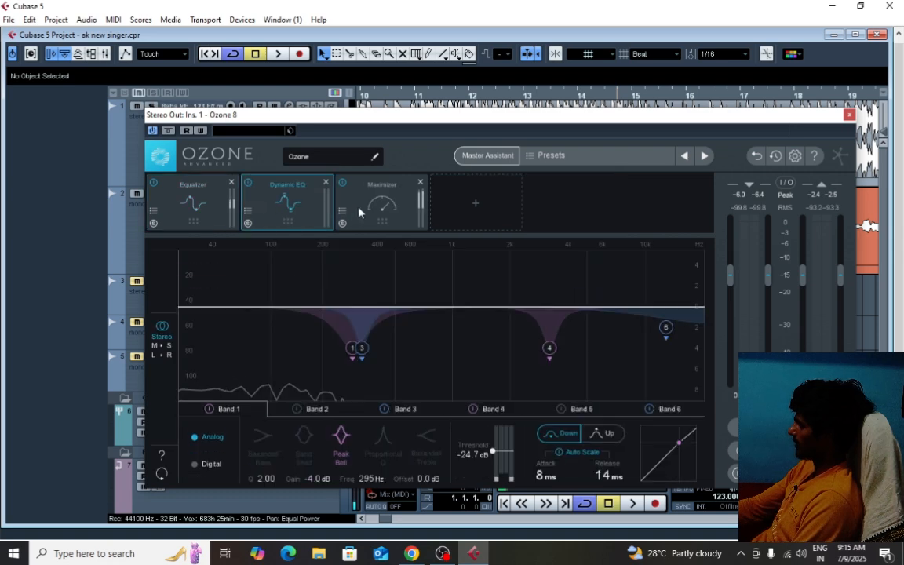
{"action": "left_click", "coordinate": [369, 200]}
{"action": "left_click", "coordinate": [288, 204]}
{"action": "left_click", "coordinate": [208, 202]}
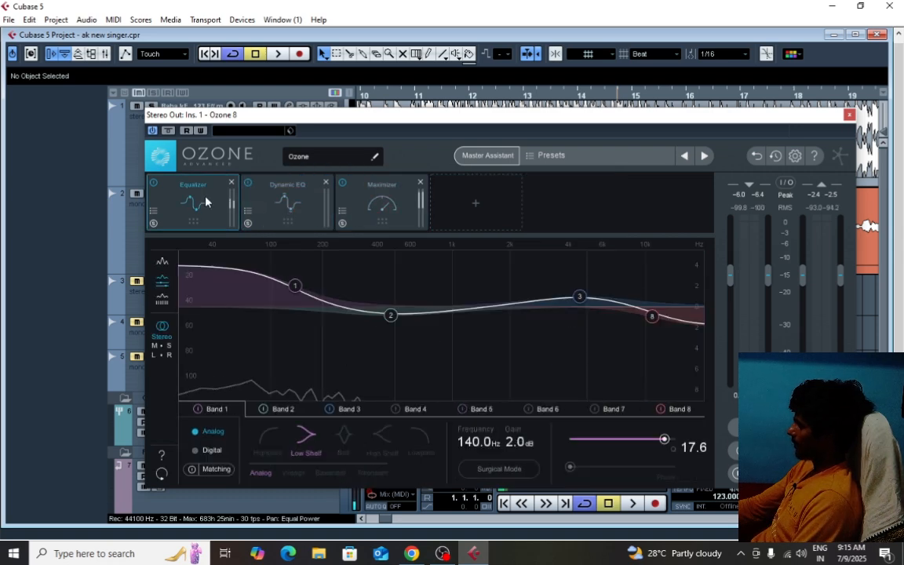
{"action": "left_click", "coordinate": [263, 200]}
{"action": "left_click", "coordinate": [374, 202]}
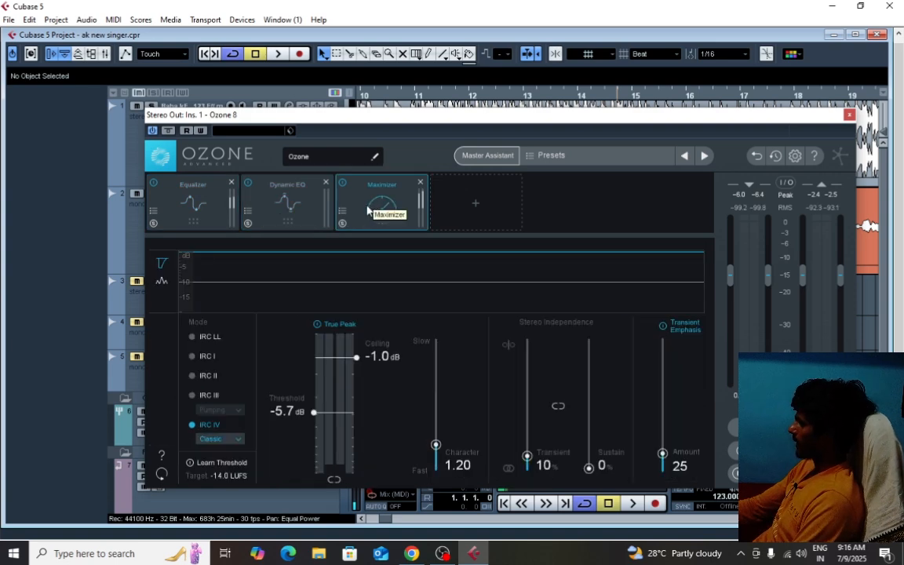
{"action": "left_click", "coordinate": [293, 204]}
{"action": "left_click", "coordinate": [202, 202]}
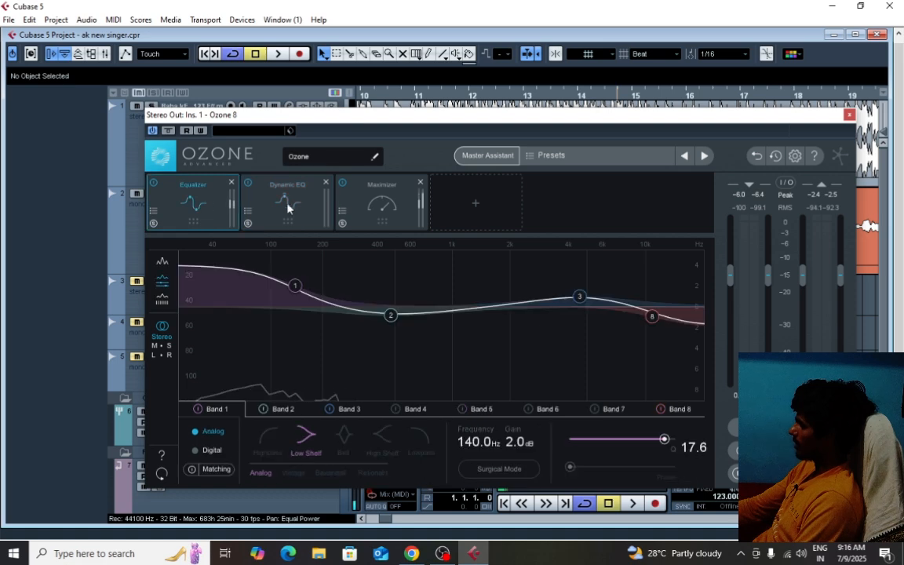
{"action": "left_click", "coordinate": [288, 202]}
{"action": "left_click", "coordinate": [383, 201]}
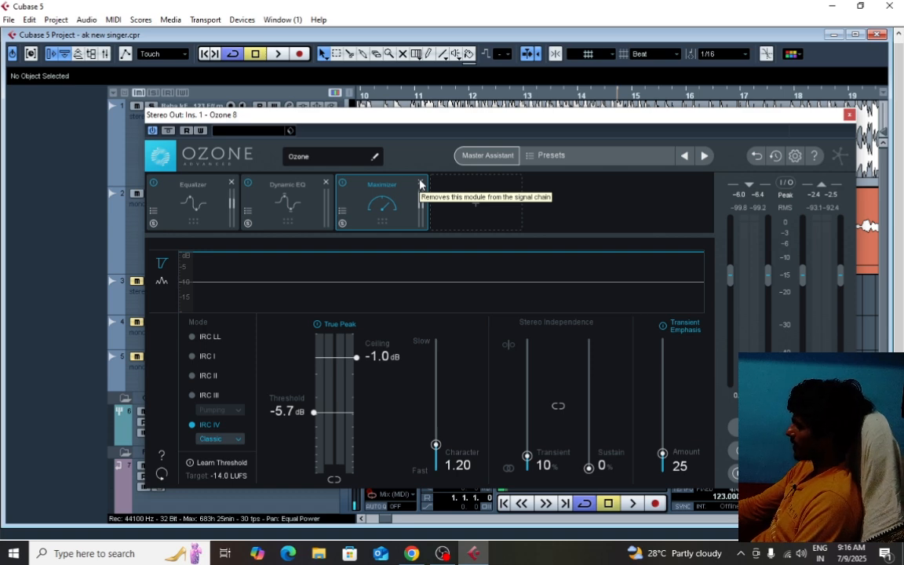
{"action": "left_click", "coordinate": [849, 115]}
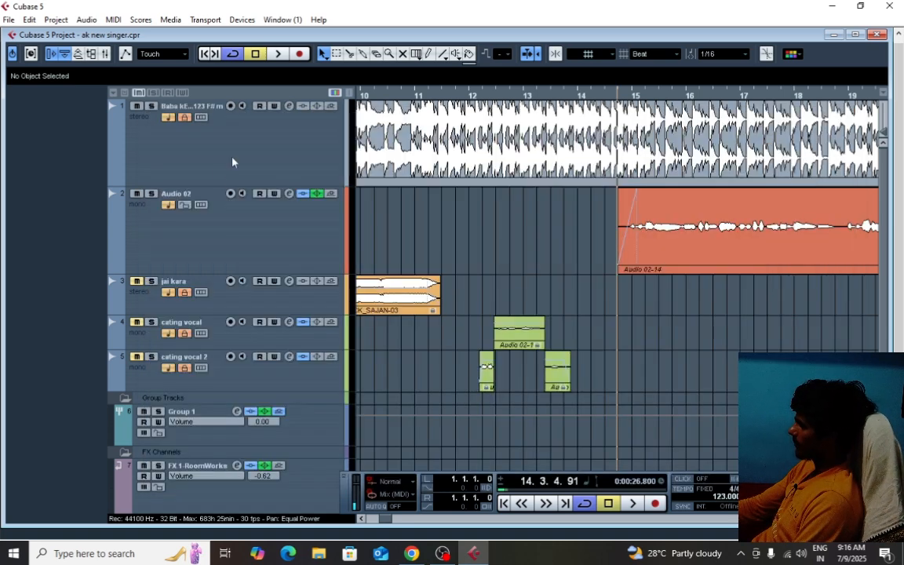
Open the mixer and raise the channel 1 backing track's fader to -12.09 dB during playback
{"action": "left_click", "coordinate": [105, 54]}
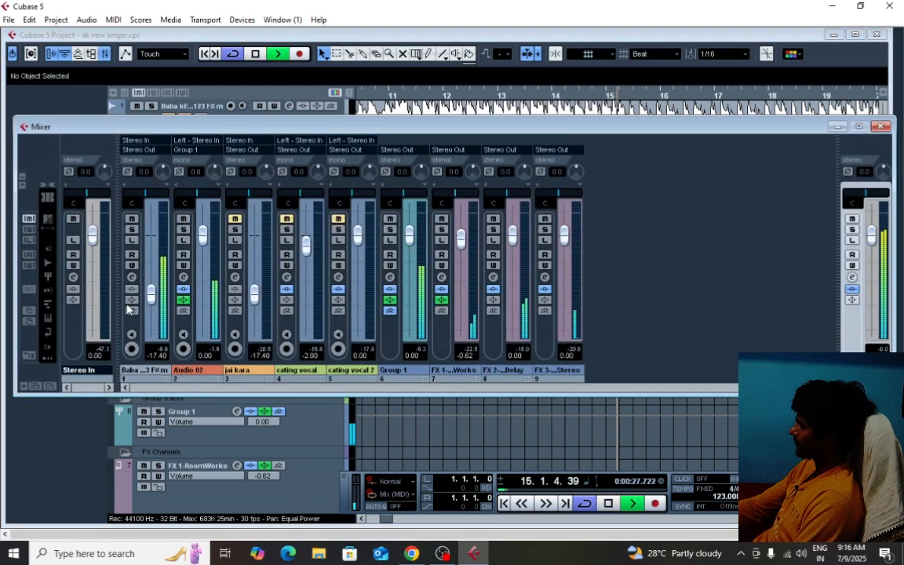
{"action": "left_click_drag", "start_coordinate": [151, 293], "coordinate": [160, 275]}
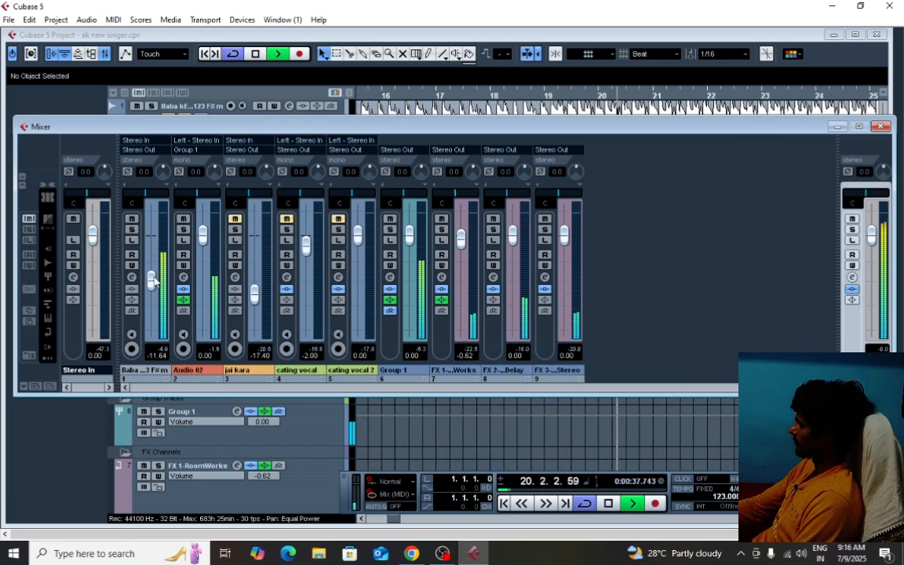
{"action": "left_click_drag", "start_coordinate": [155, 280], "coordinate": [157, 279]}
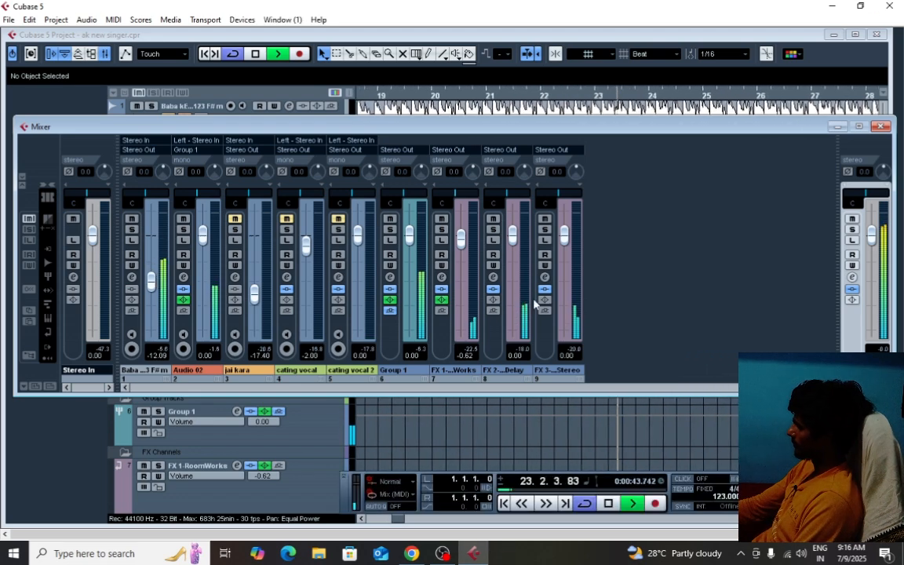
Replay the vocal entry with the mixer in view to check the balance, and stop playback
{"action": "left_click_drag", "start_coordinate": [356, 131], "coordinate": [380, 131]}
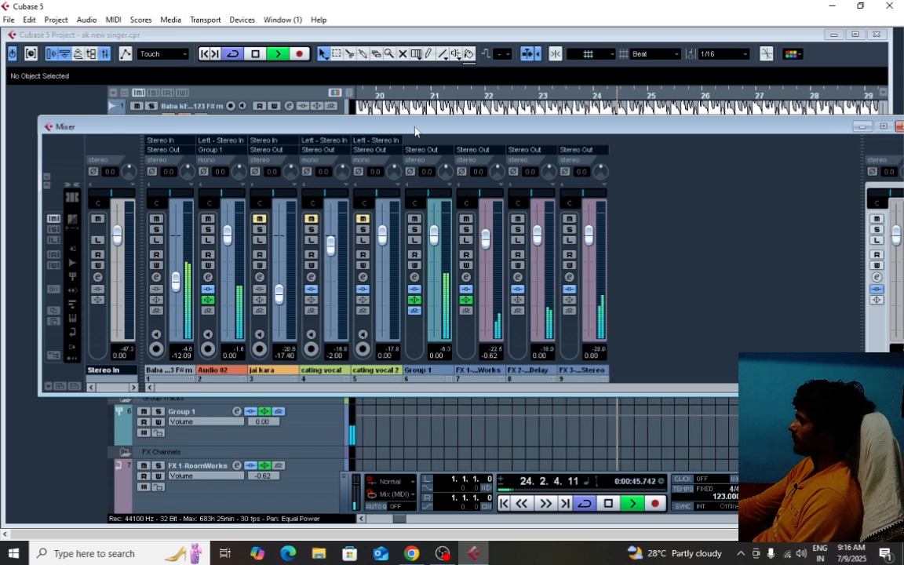
{"action": "key", "text": "space"}
{"action": "left_click_drag", "start_coordinate": [518, 128], "coordinate": [508, 125]}
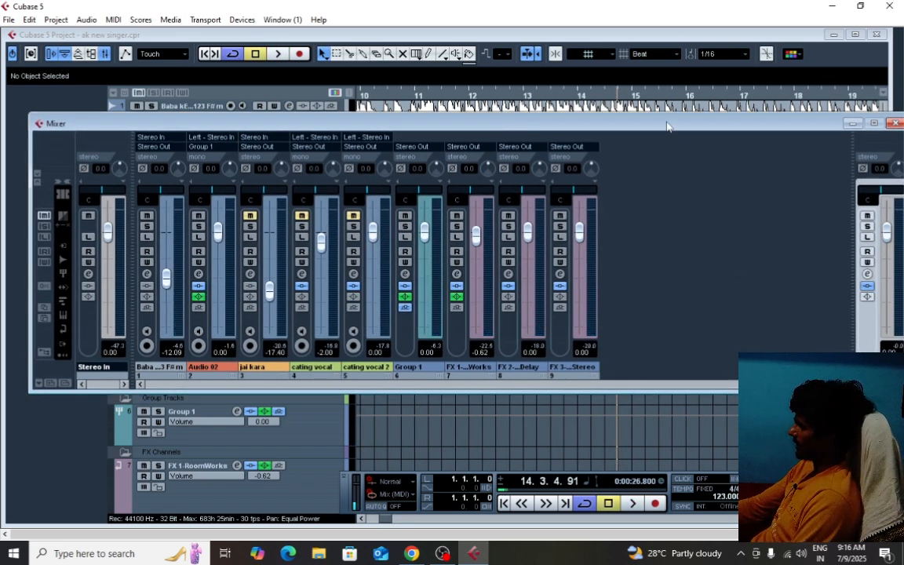
{"action": "key", "text": "space"}
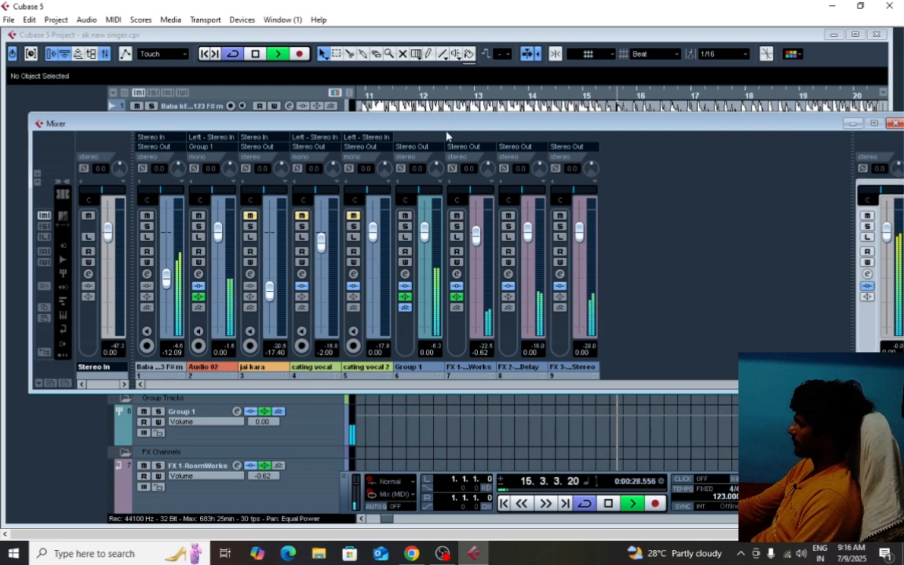
{"action": "key", "text": "space"}
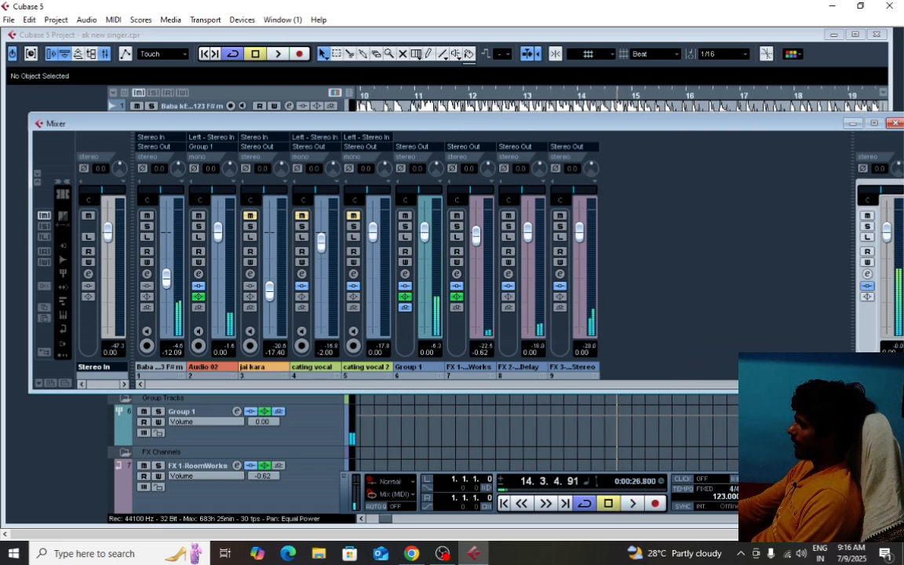
Replay the vocal passage from bar 14 to check the balance, and open the Stereo Out channel settings
{"action": "key", "text": "space"}
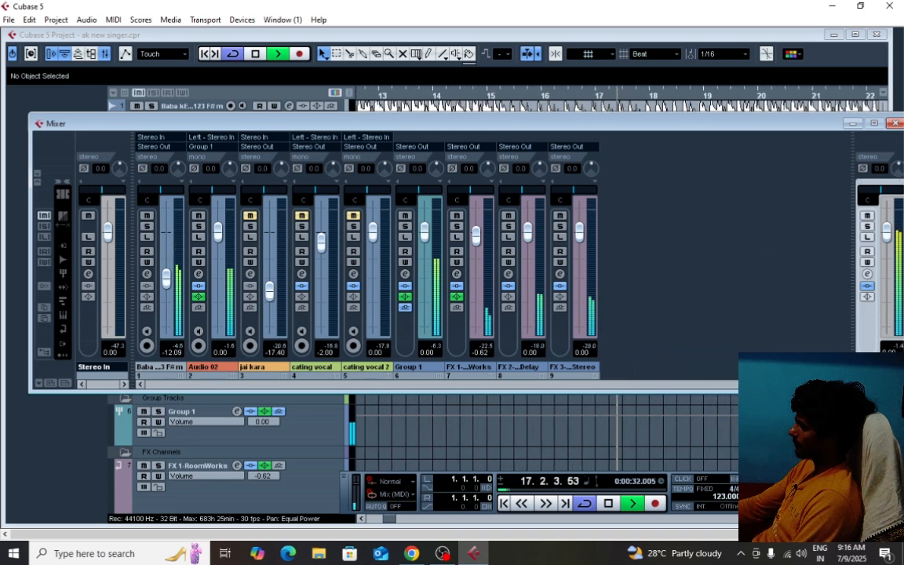
{"action": "key", "text": "space"}
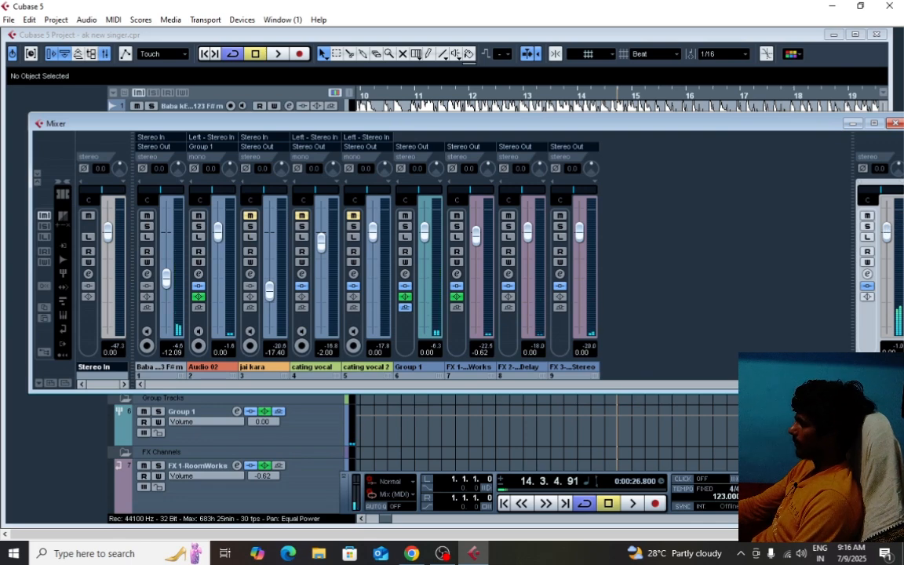
{"action": "left_click_drag", "start_coordinate": [738, 123], "coordinate": [721, 119]}
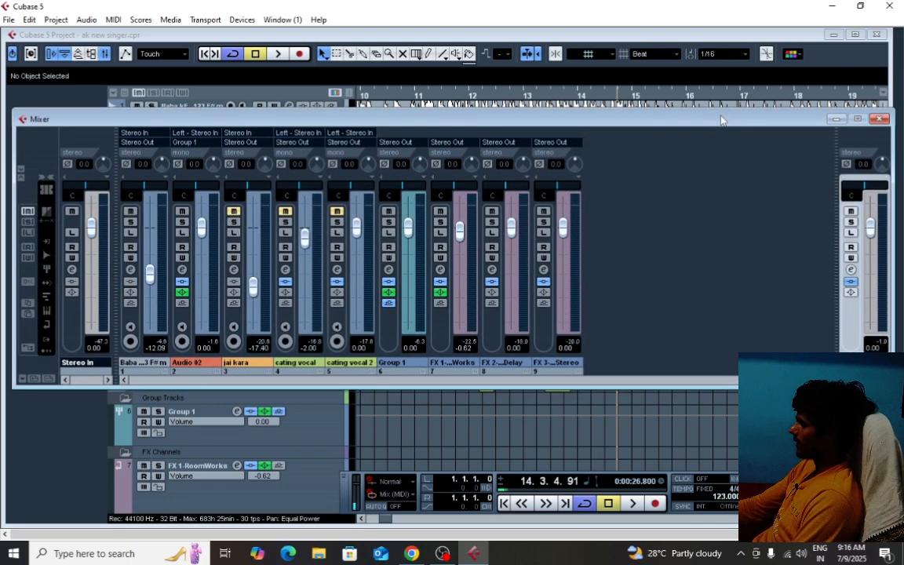
{"action": "left_click", "coordinate": [851, 270]}
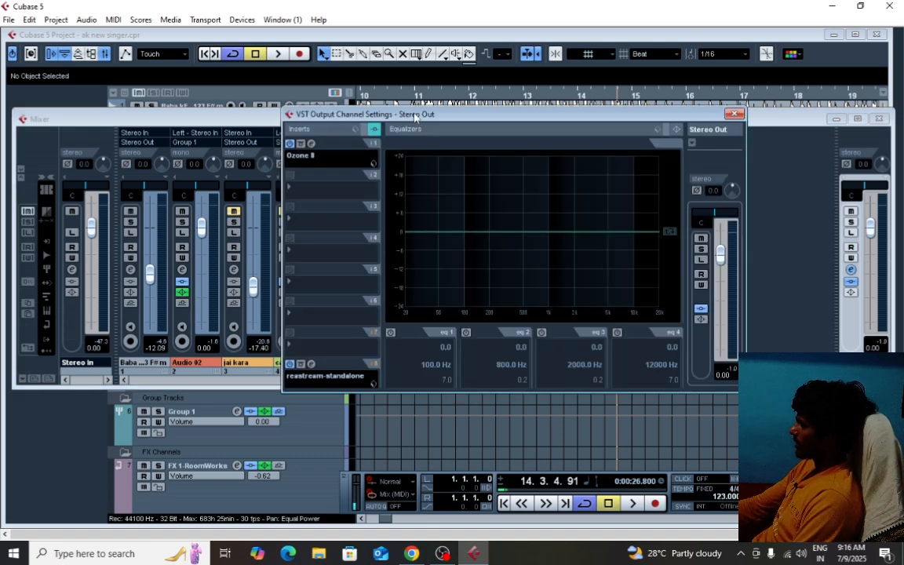
Try Maserati GRP Stereo in Stereo Out's second insert slot with its Master mode selected
{"action": "left_click_drag", "start_coordinate": [414, 118], "coordinate": [411, 118]}
{"action": "left_click", "coordinate": [296, 194]}
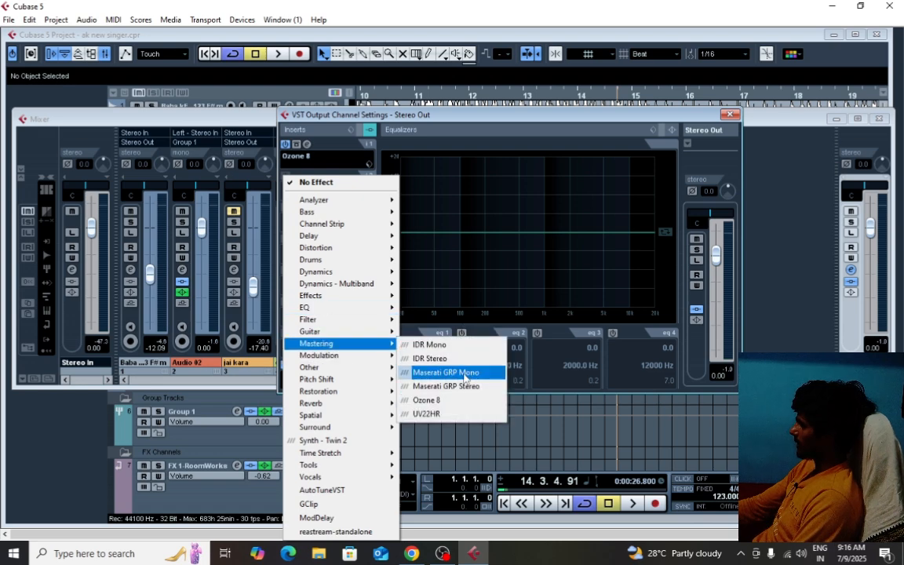
{"action": "left_click", "coordinate": [459, 372]}
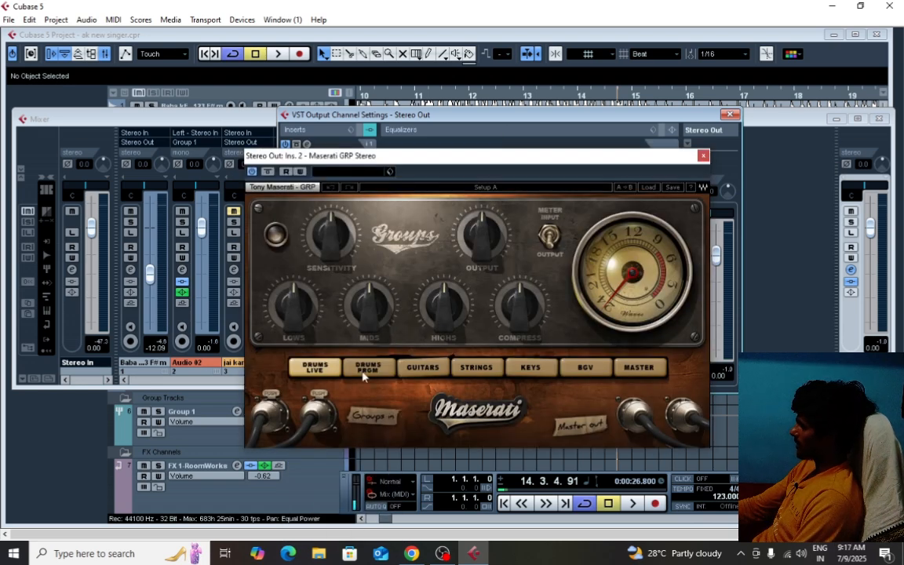
{"action": "left_click", "coordinate": [628, 373]}
{"action": "left_click", "coordinate": [369, 308]}
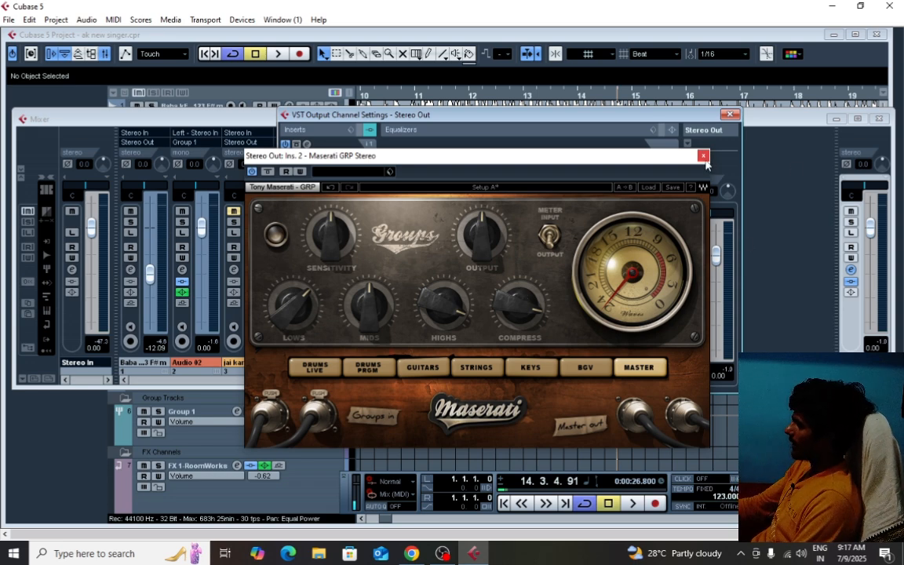
Close the Maserati GRP Stereo window and remove the plug-in from Stereo Out's second insert slot
{"action": "left_click", "coordinate": [703, 156]}
{"action": "left_click", "coordinate": [317, 196]}
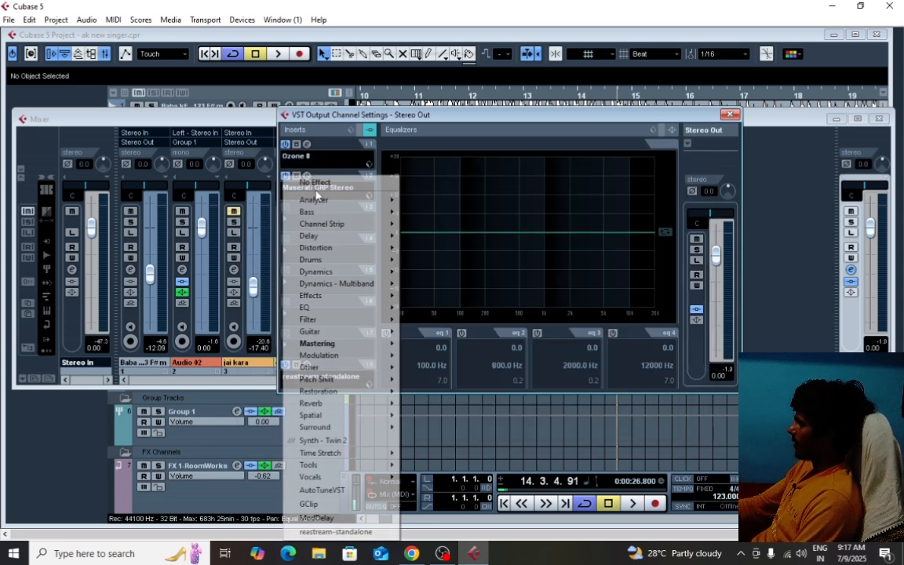
{"action": "left_click", "coordinate": [314, 183]}
{"action": "left_click", "coordinate": [424, 329]}
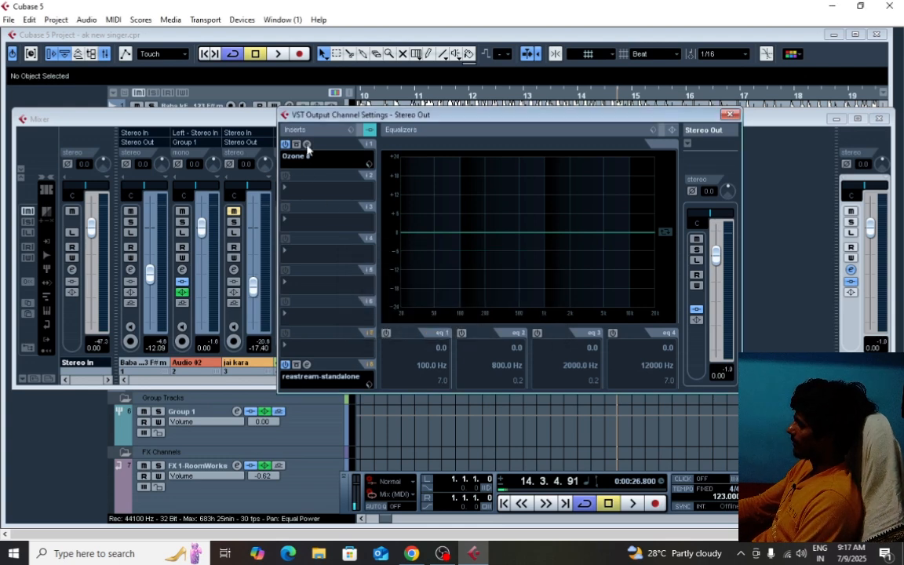
Open Ozone 8 on Stereo Out, listen to the passage with the Maximizer in view, and remove the Maximizer module
{"action": "left_click", "coordinate": [307, 146]}
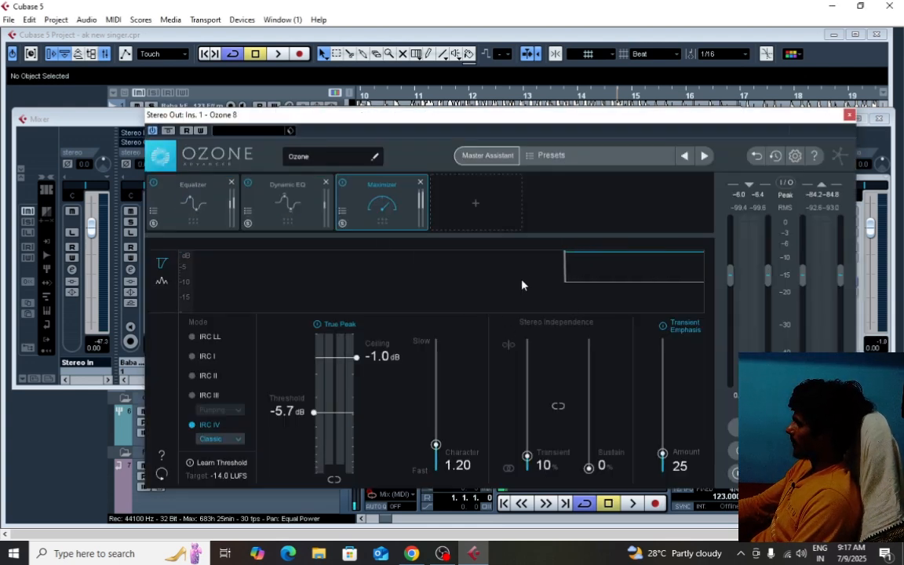
{"action": "key", "text": "space"}
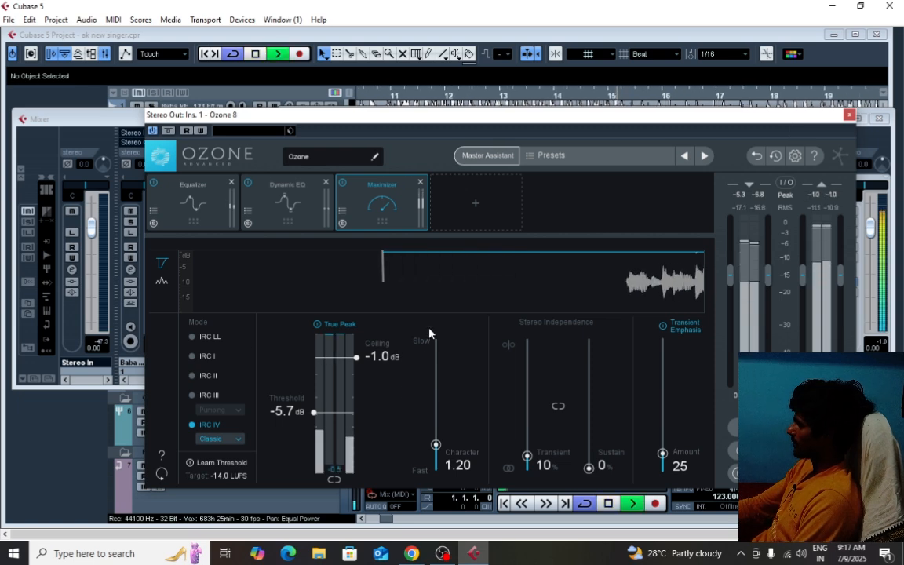
{"action": "key", "text": "space"}
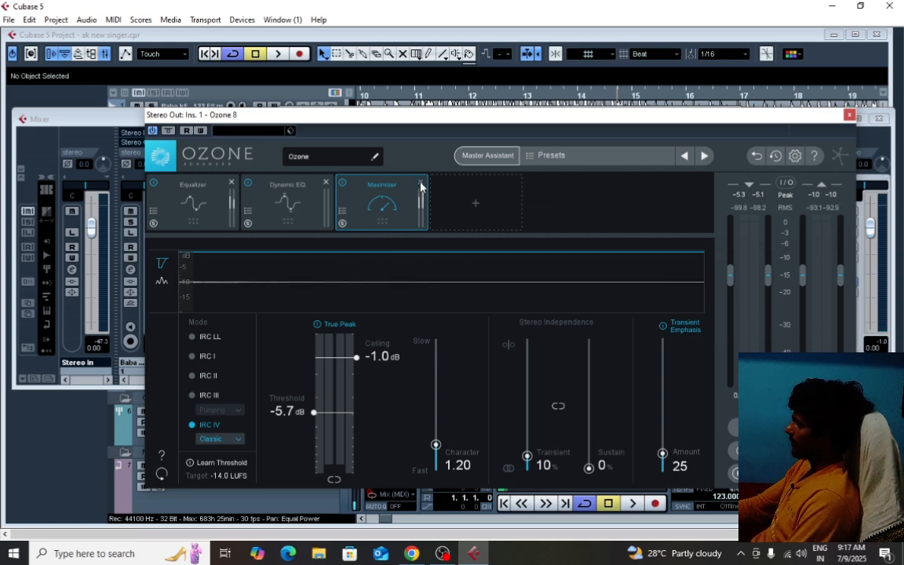
{"action": "left_click", "coordinate": [420, 186]}
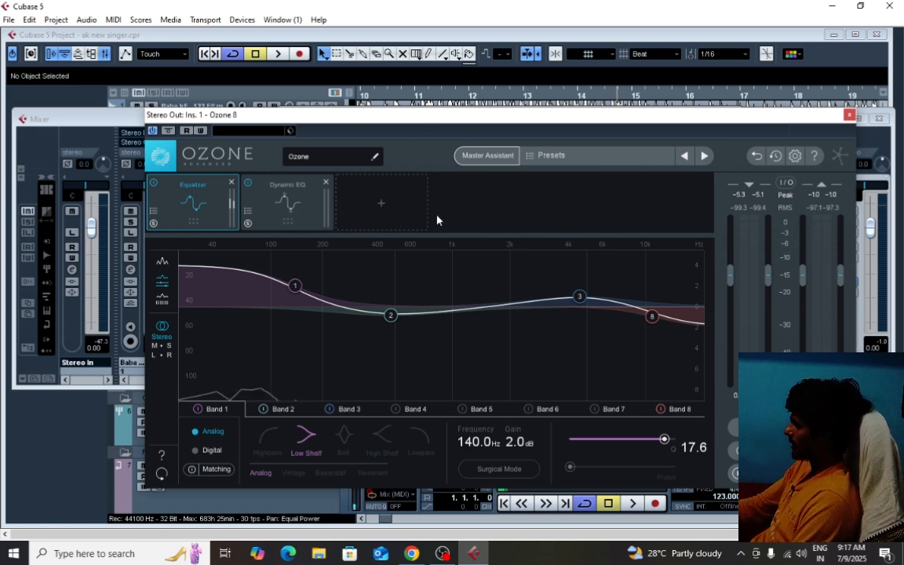
Add the Imager module to Ozone's signal chain and enable Stereoize at 20.0 ms
{"action": "left_click", "coordinate": [380, 207]}
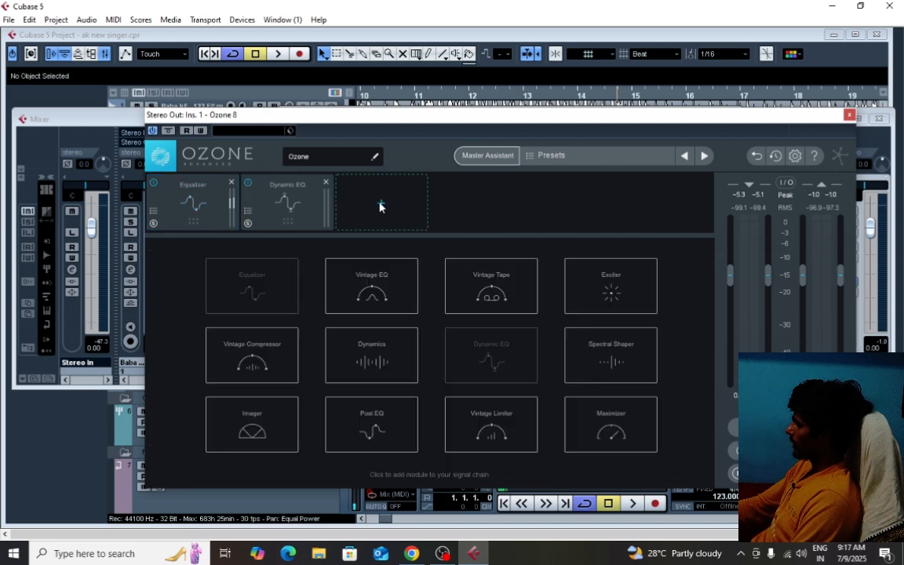
{"action": "left_click", "coordinate": [248, 429]}
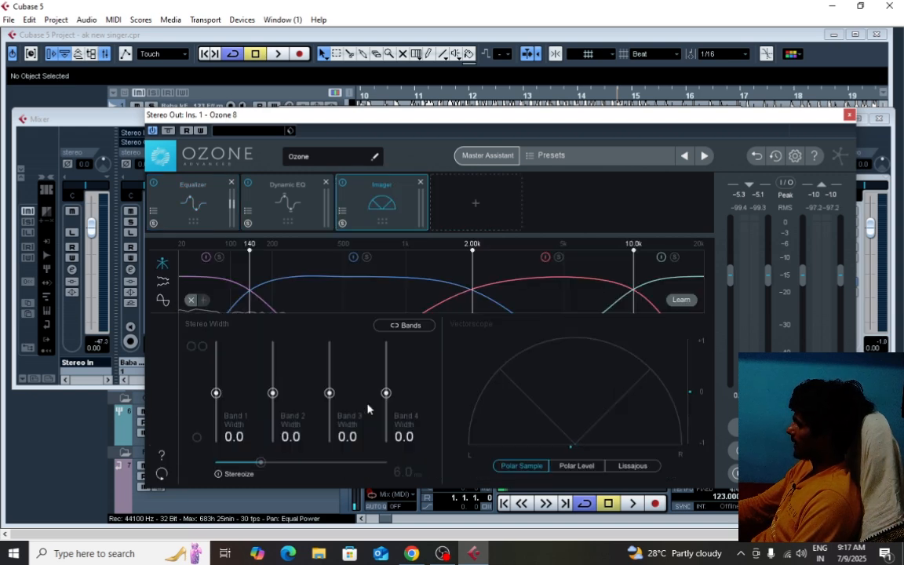
{"action": "left_click", "coordinate": [235, 476]}
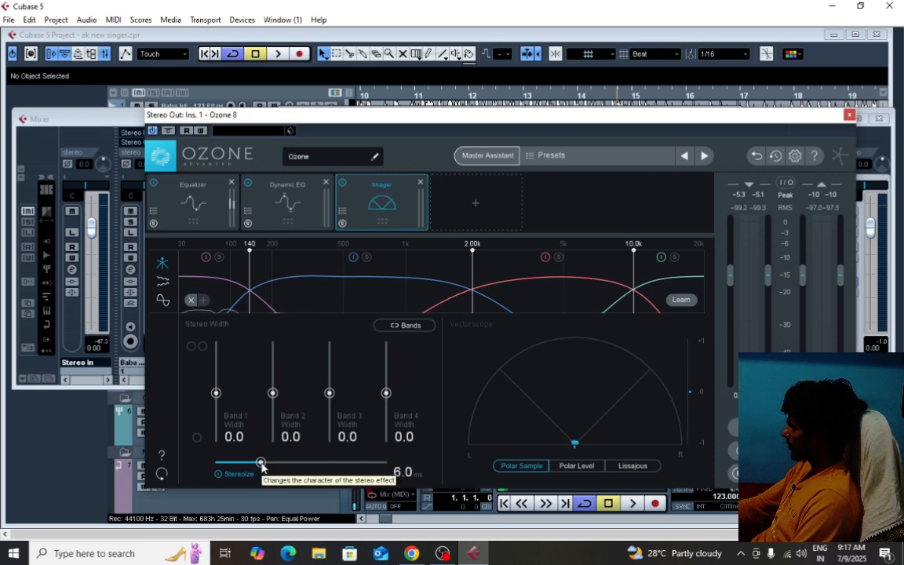
{"action": "left_click_drag", "start_coordinate": [261, 467], "coordinate": [444, 463]}
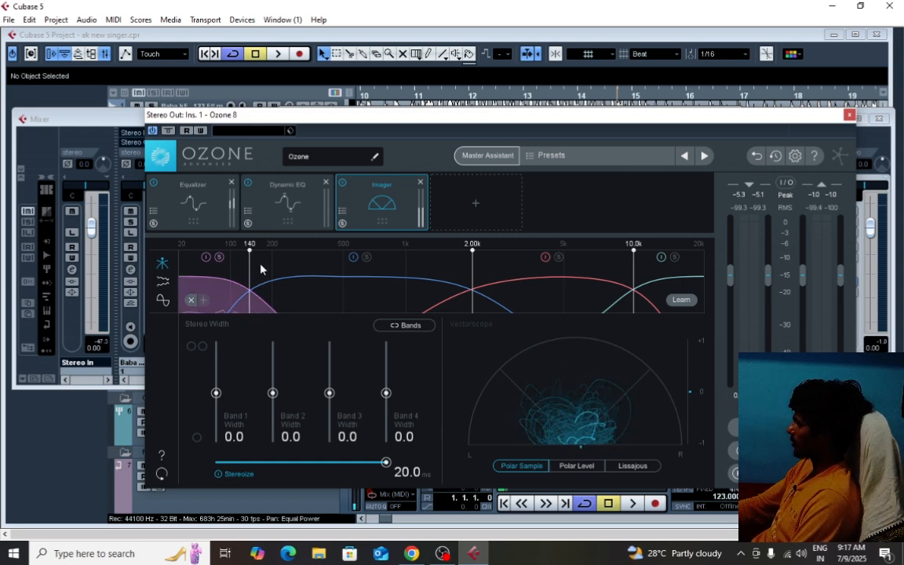
Move the crossover between Imager bands 1 and 2 to 75 Hz during playback with band 1 soloed
{"action": "key", "text": "space"}
{"action": "left_click_drag", "start_coordinate": [249, 252], "coordinate": [217, 260]}
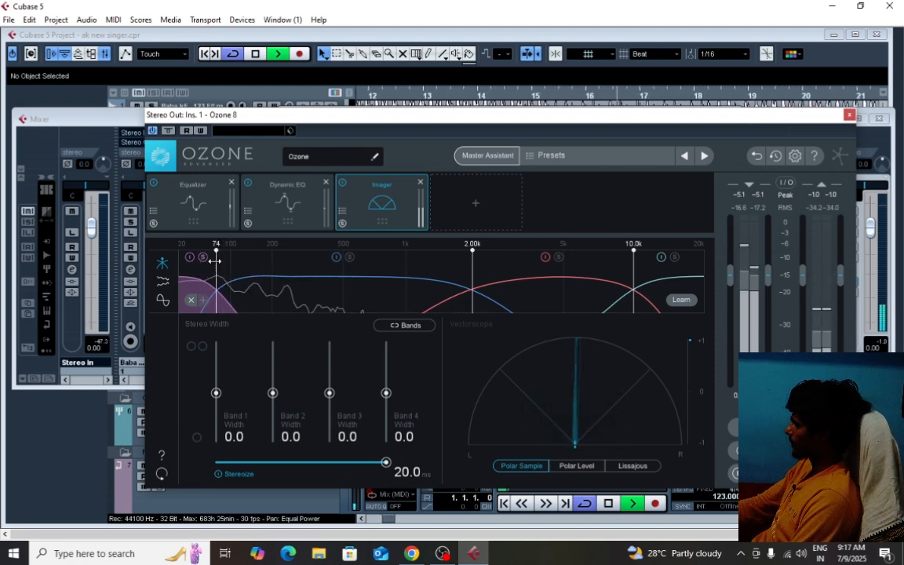
{"action": "key", "text": "space"}
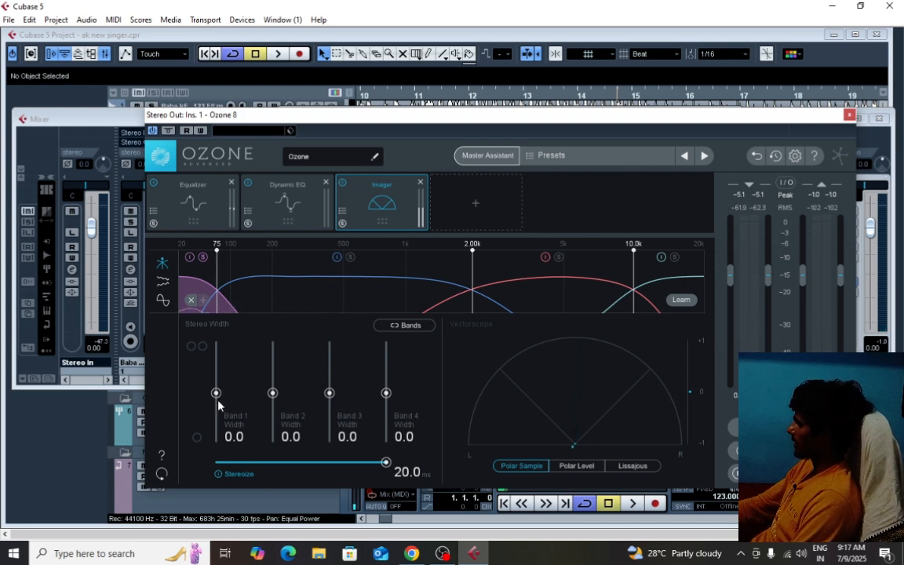
Narrow the soloed Imager band 1 to a stereo width of -86.1 during playback and replay the passage to check it
{"action": "key", "text": "space"}
{"action": "left_click_drag", "start_coordinate": [216, 399], "coordinate": [224, 443]}
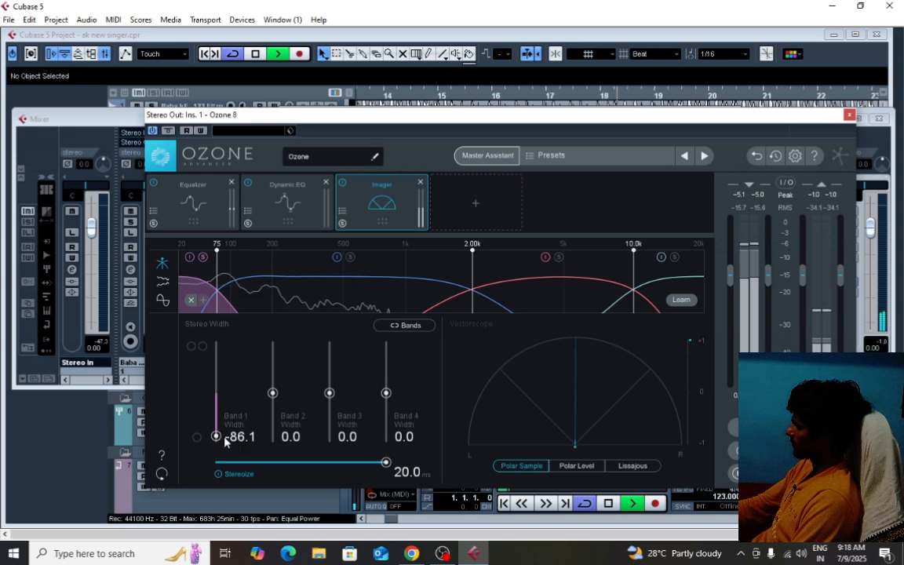
{"action": "key", "text": "space"}
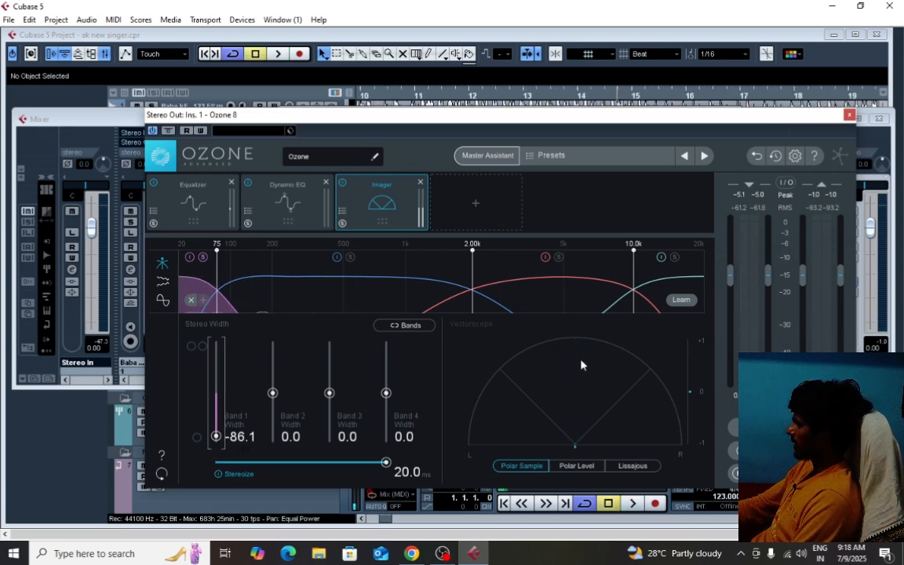
{"action": "key", "text": "space"}
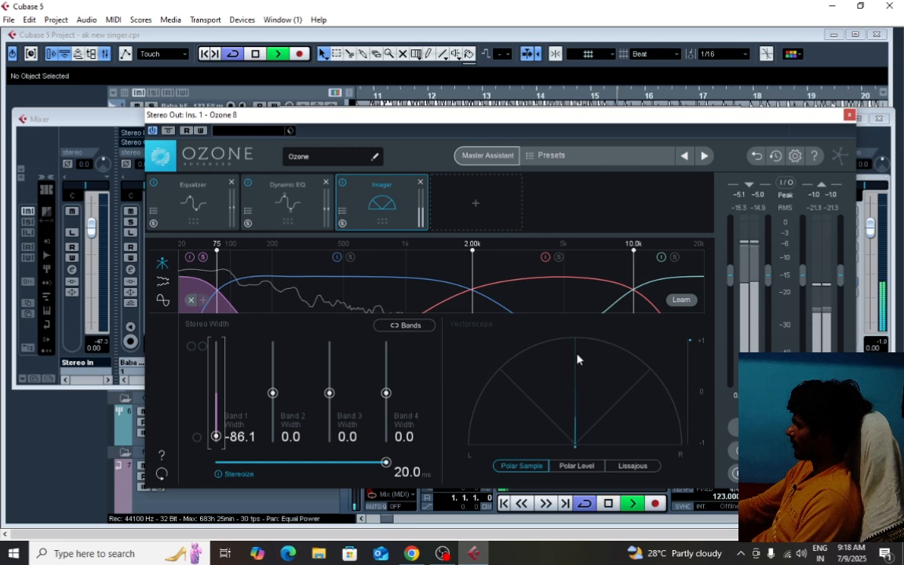
{"action": "key", "text": "space"}
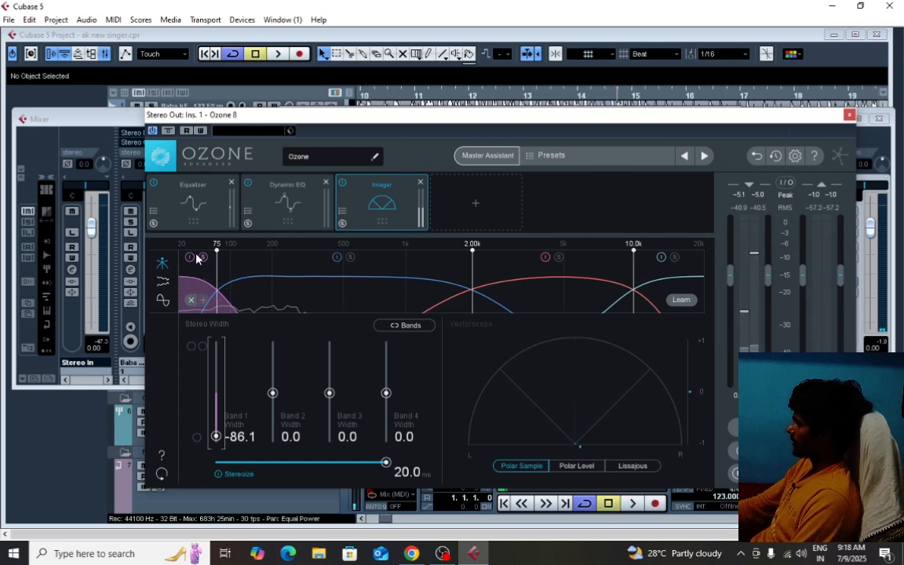
Switch the Imager solo from band 1 to band 2 and set band 2's stereo width to 40.0 during playback
{"action": "key", "text": "space"}
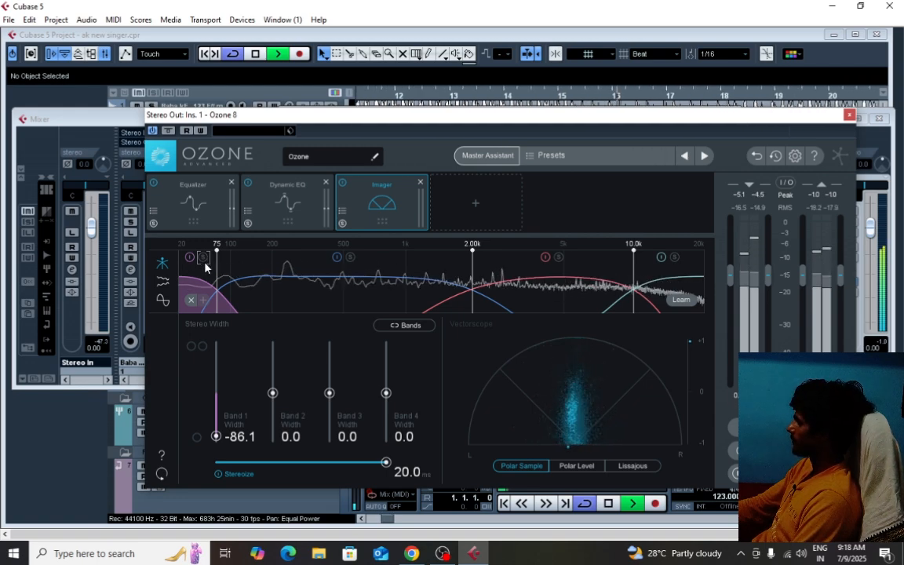
{"action": "key", "text": "space"}
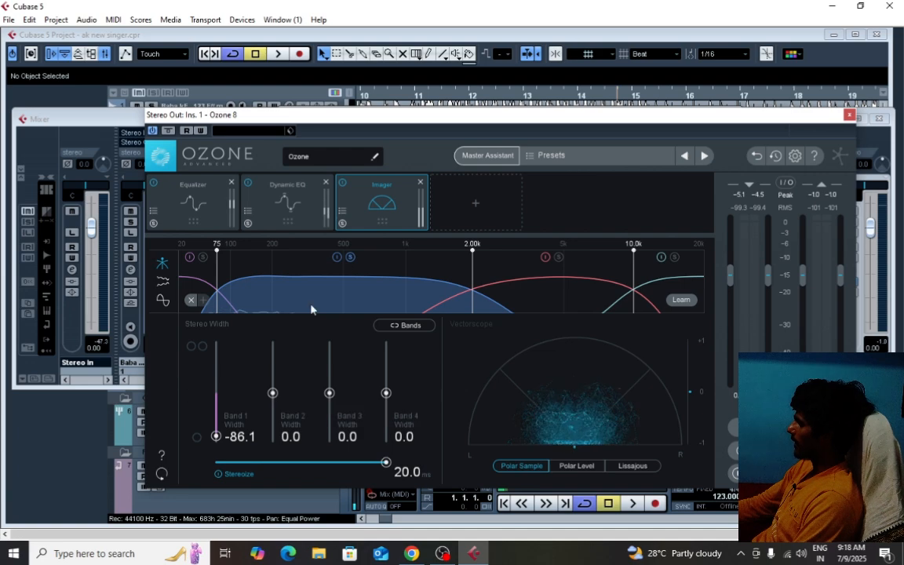
{"action": "key", "text": "space"}
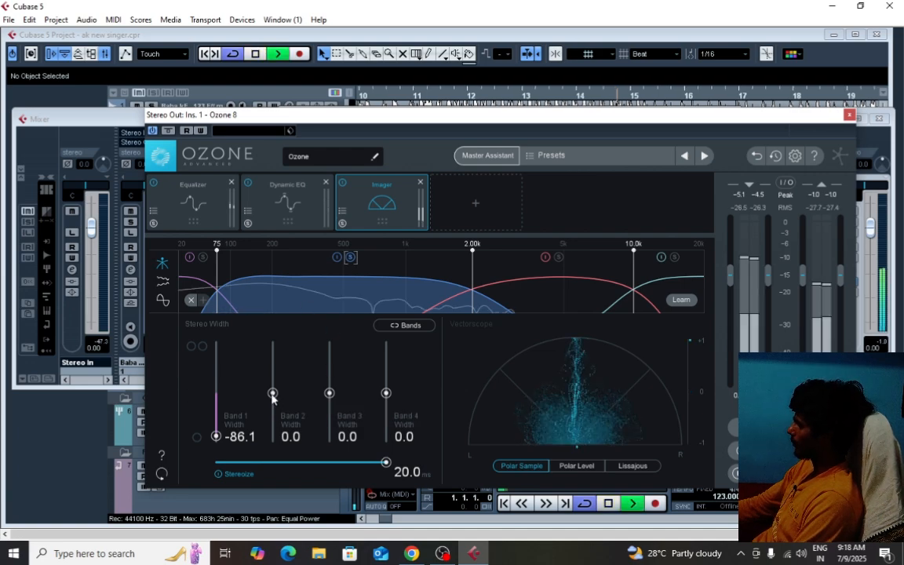
{"action": "left_click_drag", "start_coordinate": [275, 398], "coordinate": [302, 378]}
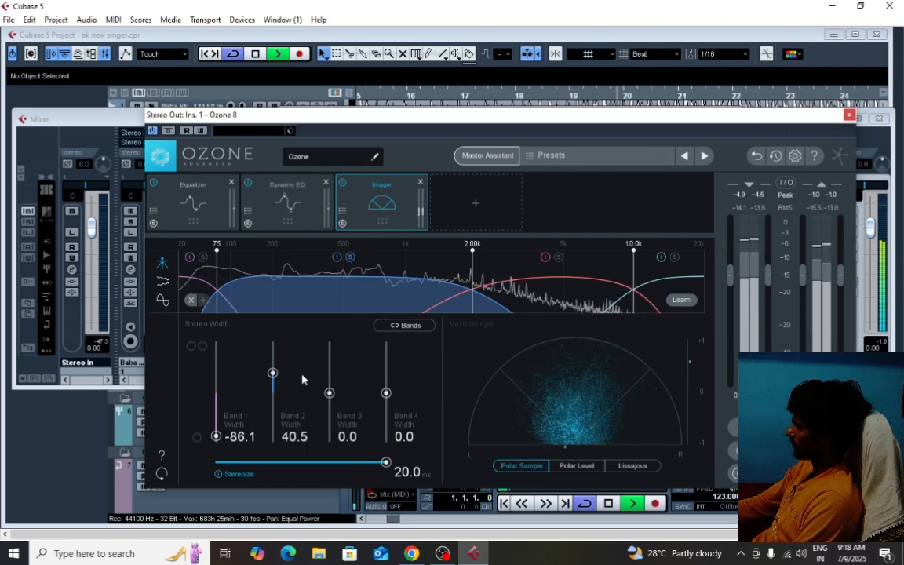
{"action": "left_click", "coordinate": [291, 430]}
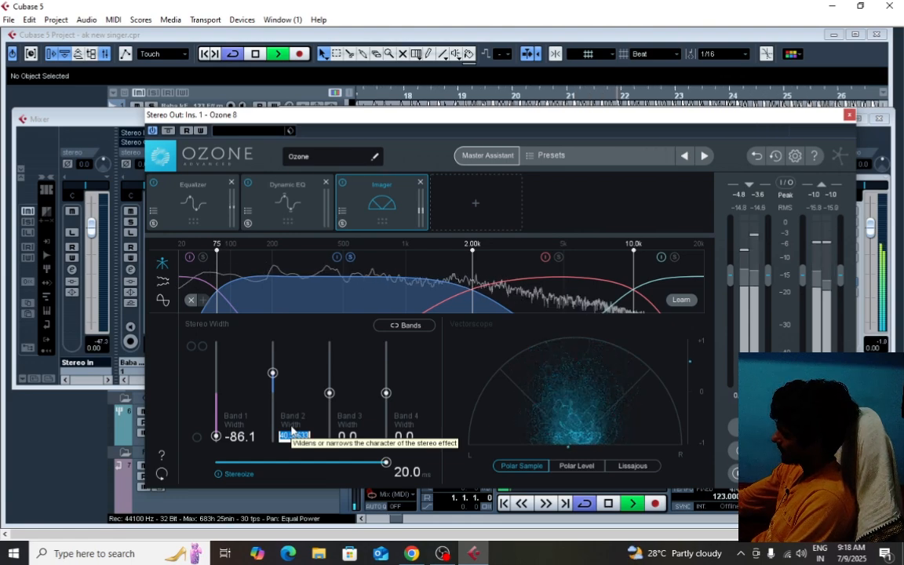
{"action": "type", "text": "40"}
{"action": "key", "text": "Return"}
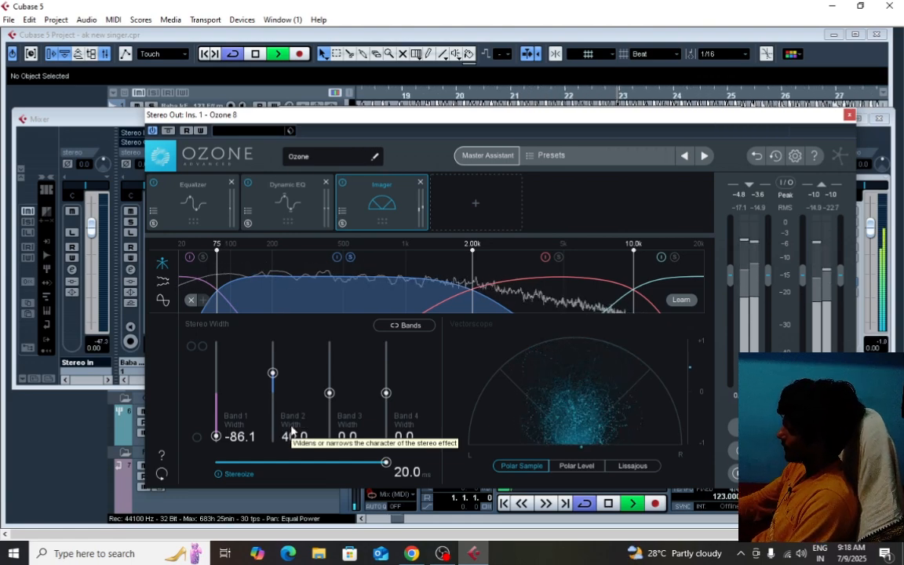
{"action": "key", "text": "space"}
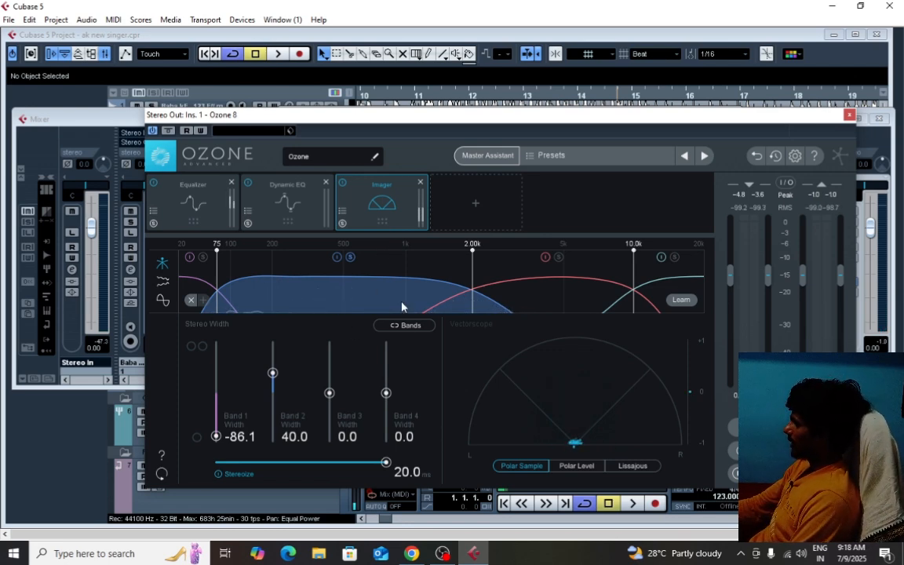
Replay the passage with band 2 out of solo, reset Stereo Out's peak meter reading, and play it again
{"action": "key", "text": "space"}
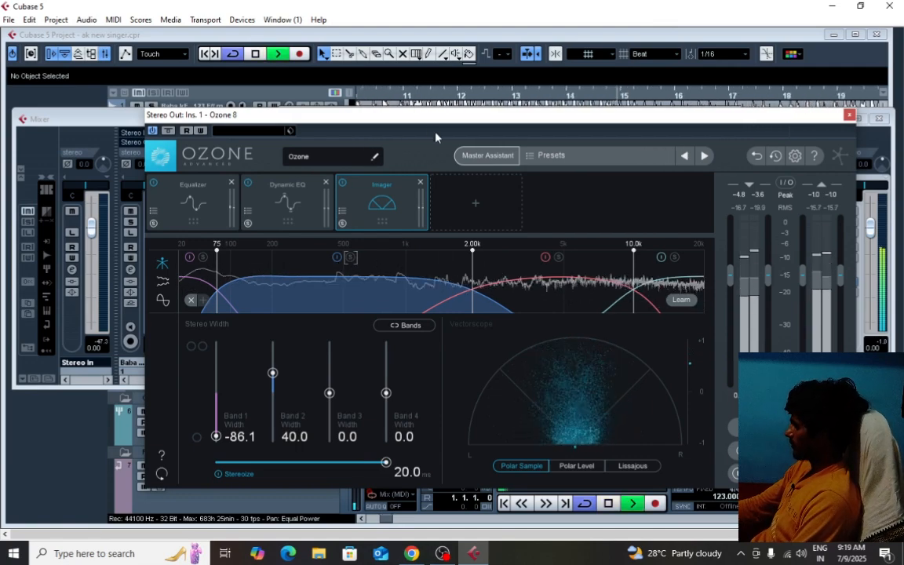
{"action": "mouse_move", "coordinate": [426, 122]}
{"action": "left_mouse_down"}
{"action": "mouse_move", "coordinate": [429, 134]}
{"action": "mouse_move", "coordinate": [419, 132]}
{"action": "left_mouse_up"}
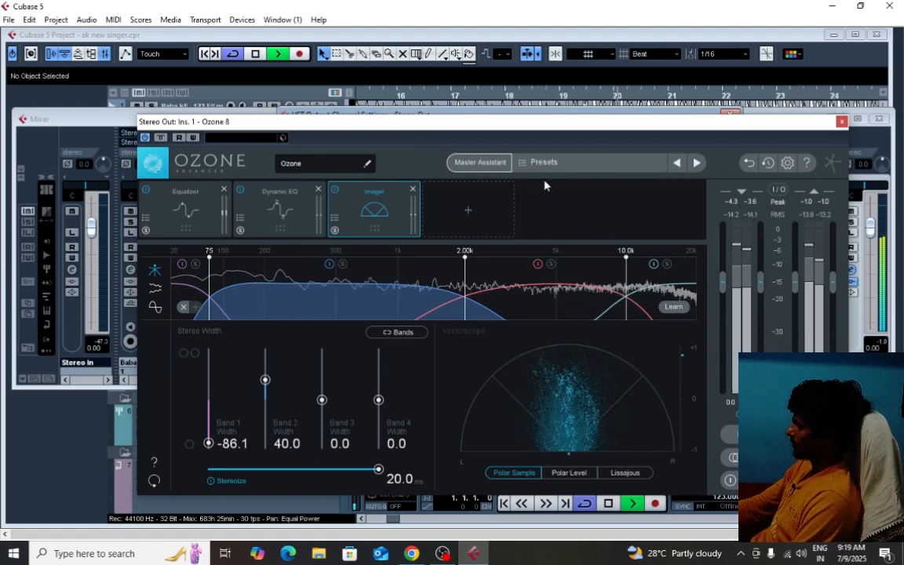
{"action": "key", "text": "space"}
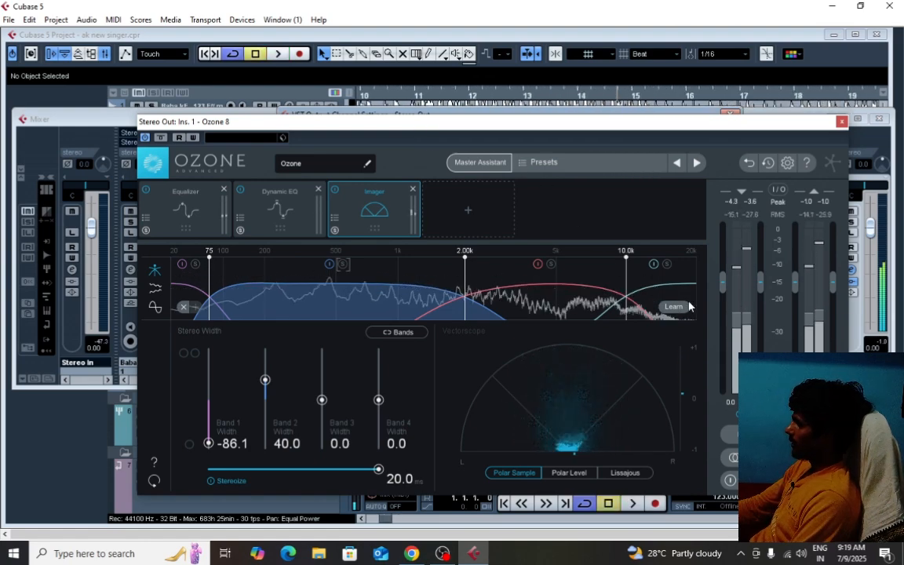
{"action": "left_click", "coordinate": [883, 346]}
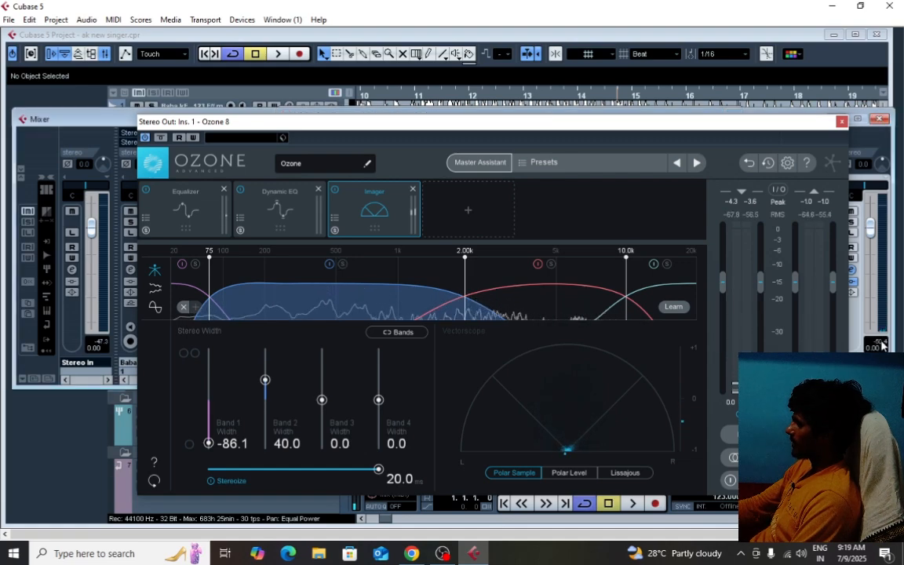
{"action": "key", "text": "space"}
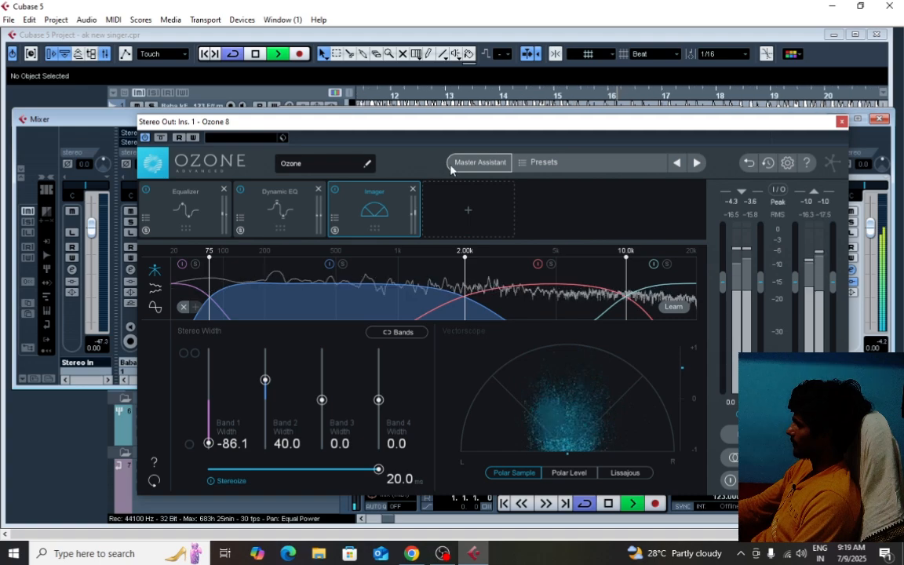
Stop playback, close the Ozone 8 window and open the channel settings for Stereo Out
{"action": "key", "text": "space"}
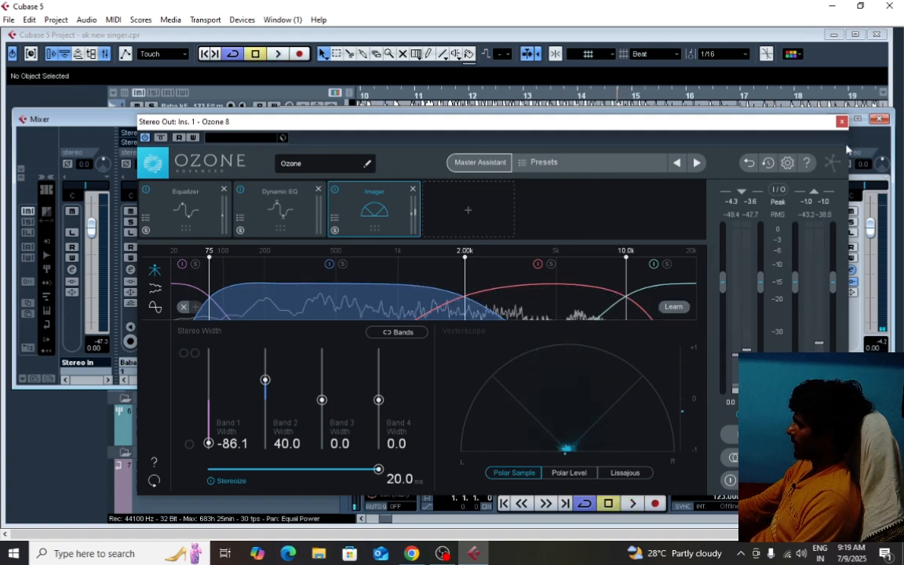
{"action": "left_click", "coordinate": [841, 123]}
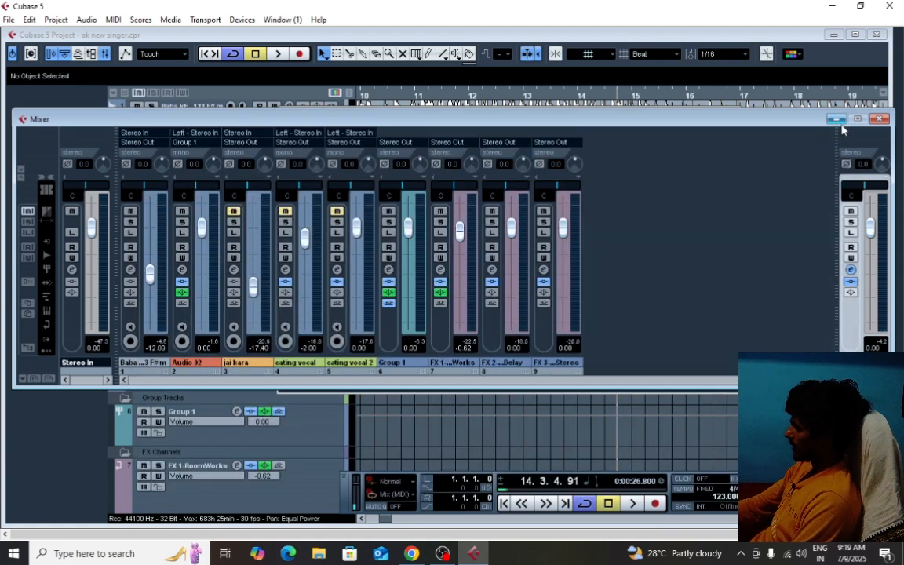
{"action": "left_click", "coordinate": [851, 270]}
{"action": "left_click", "coordinate": [302, 201]}
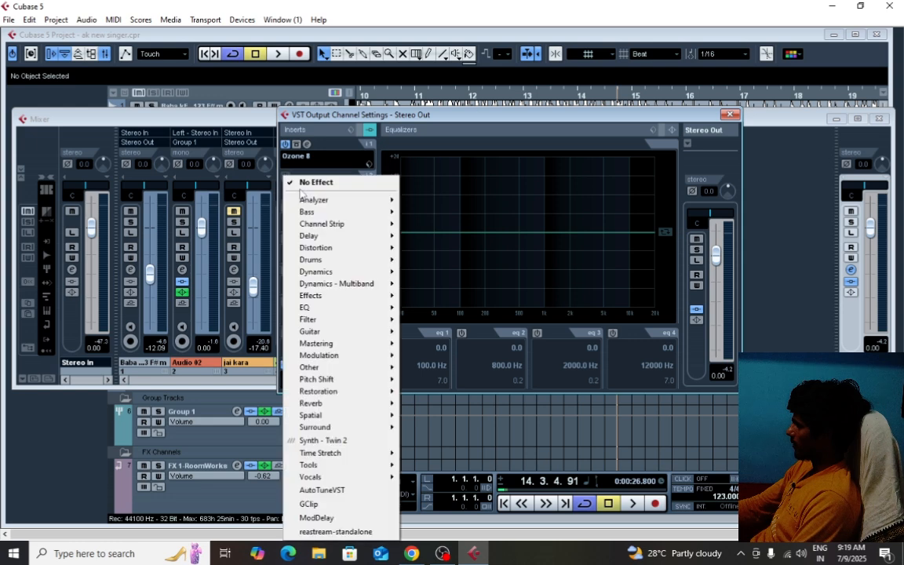
{"action": "mouse_move", "coordinate": [328, 348]}
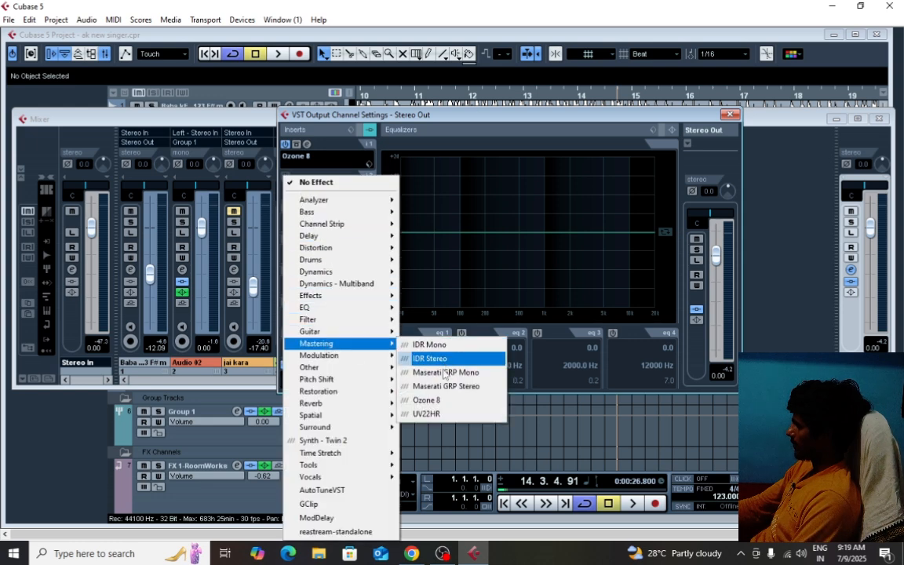
{"action": "mouse_move", "coordinate": [337, 224]}
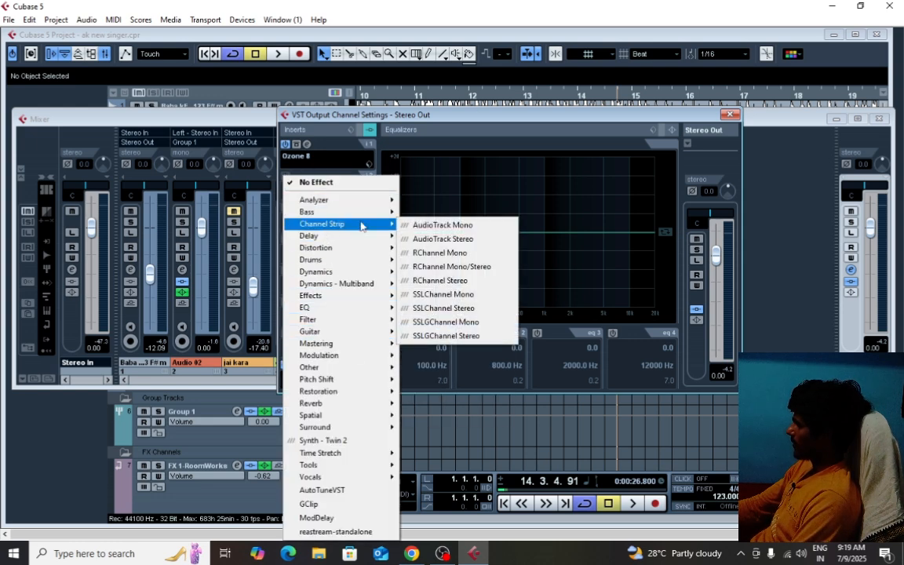
{"action": "left_click", "coordinate": [441, 336]}
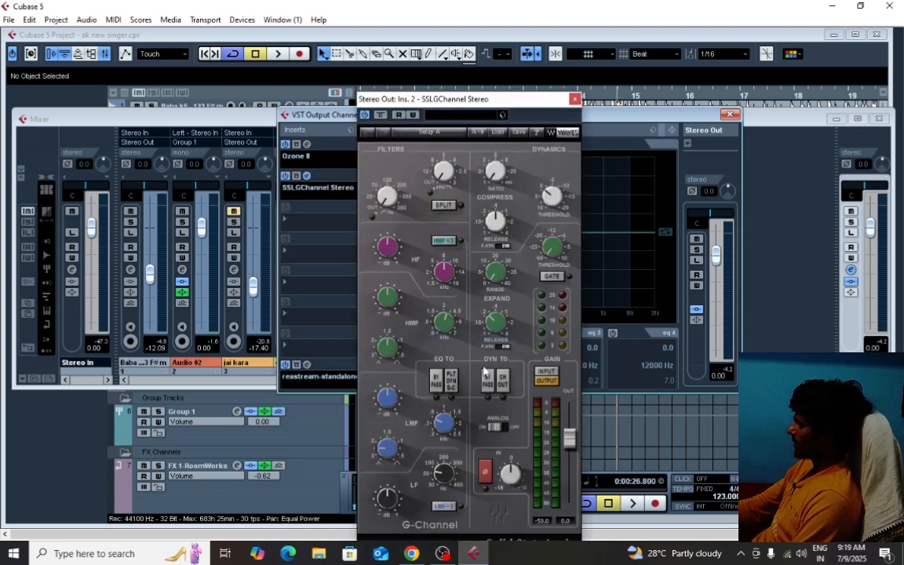
{"action": "left_click", "coordinate": [574, 100]}
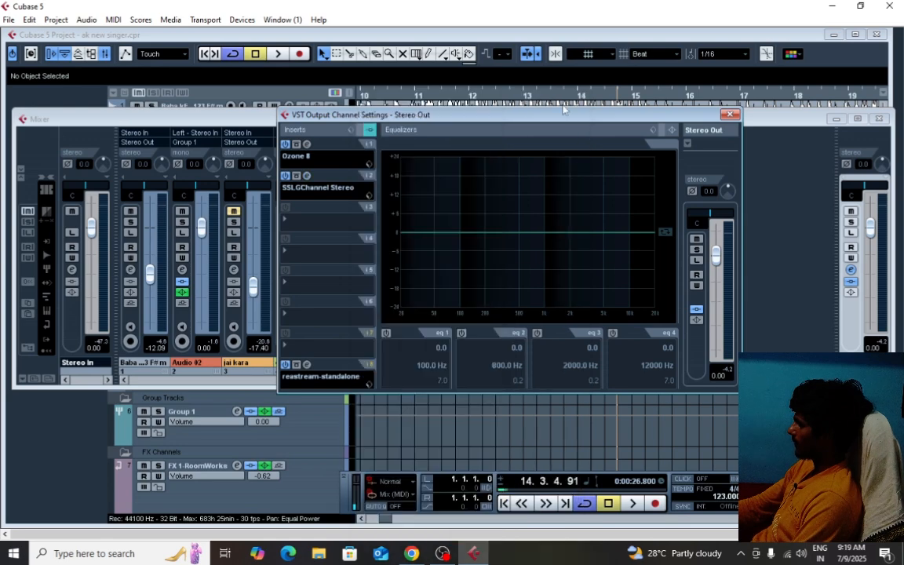
{"action": "left_click", "coordinate": [310, 196]}
{"action": "left_click", "coordinate": [310, 183]}
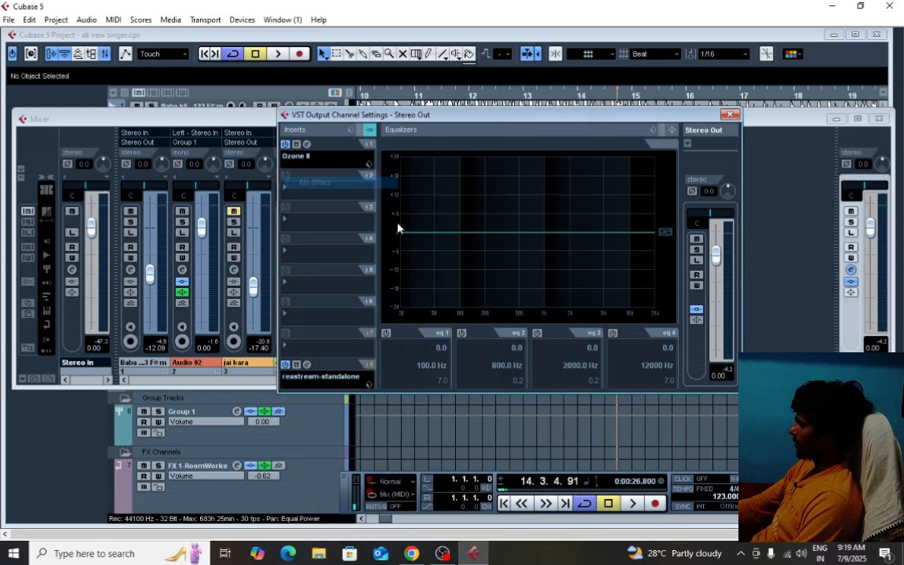
Load Maserati GRP Stereo into Stereo Out's second insert slot, choose its Master mode and set Mids to the centre position
{"action": "left_click", "coordinate": [312, 196]}
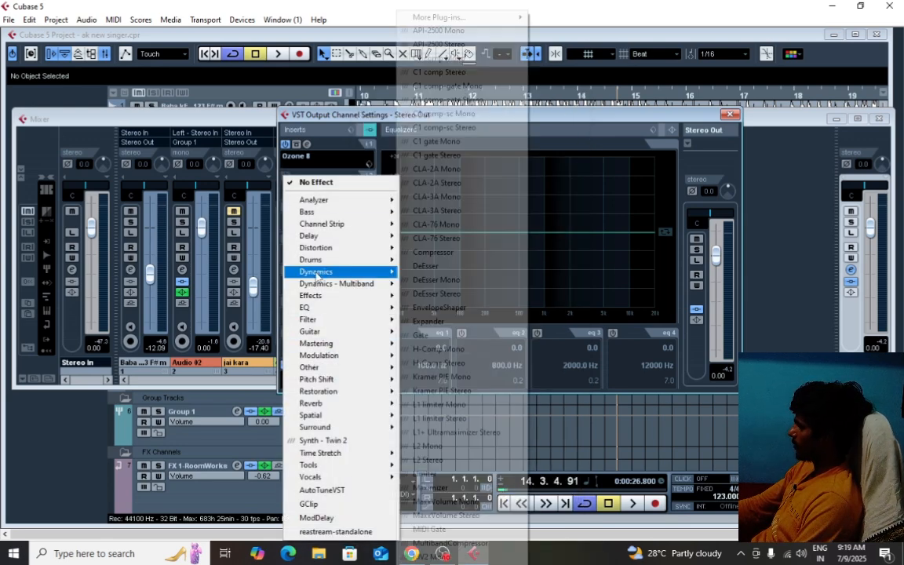
{"action": "mouse_move", "coordinate": [329, 342]}
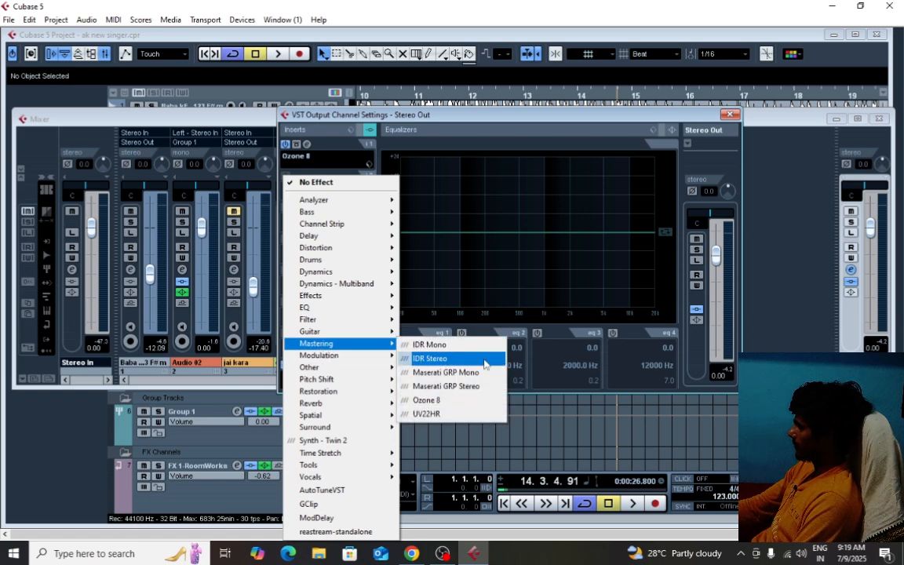
{"action": "left_click", "coordinate": [454, 387]}
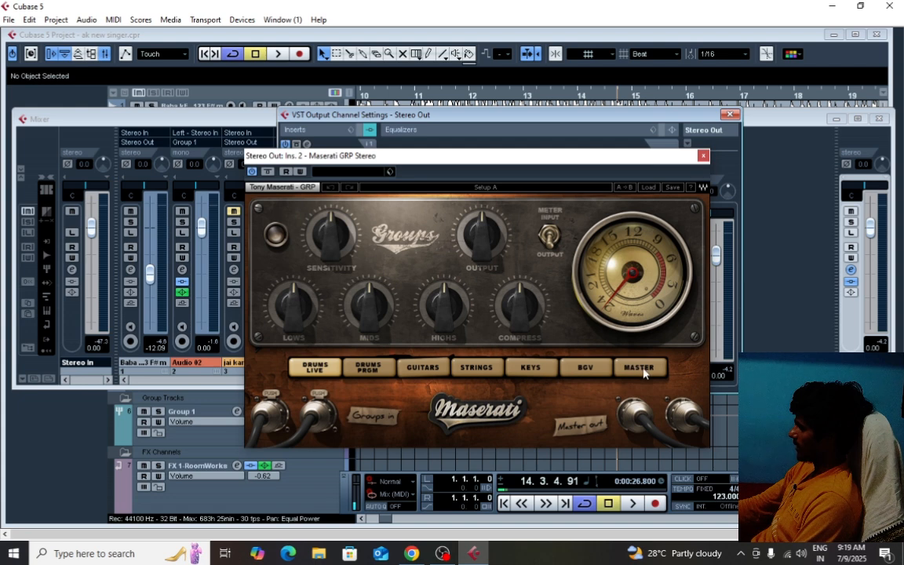
{"action": "left_click", "coordinate": [640, 372]}
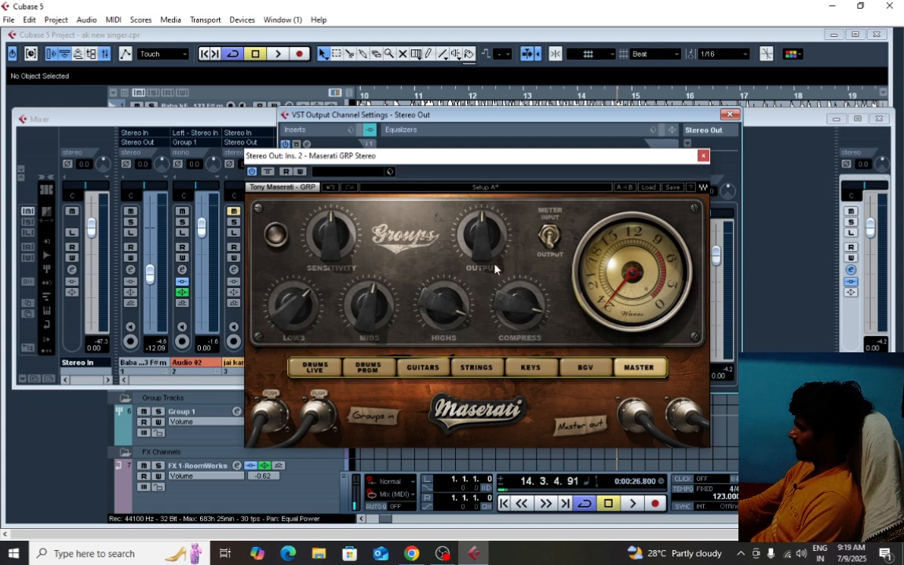
{"action": "mouse_move", "coordinate": [370, 313]}
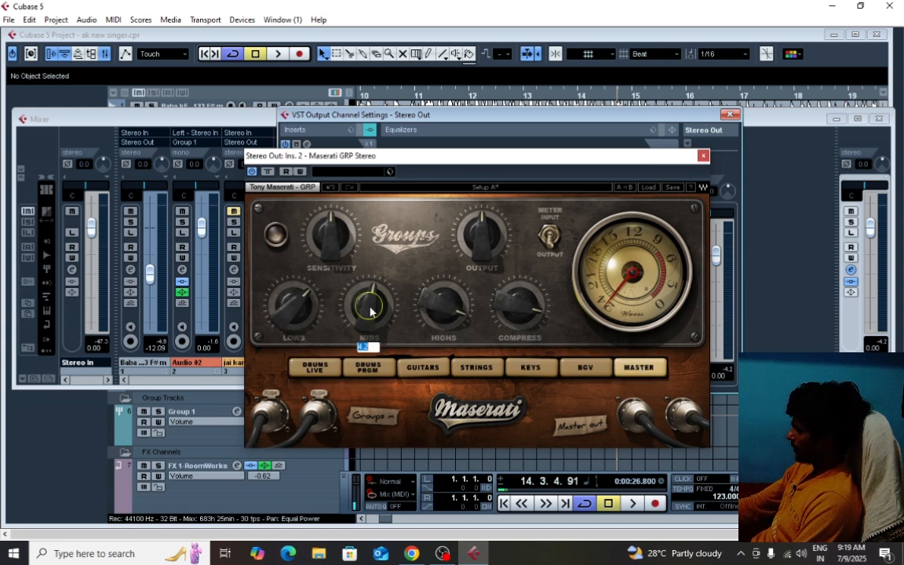
{"action": "key", "text": "Return"}
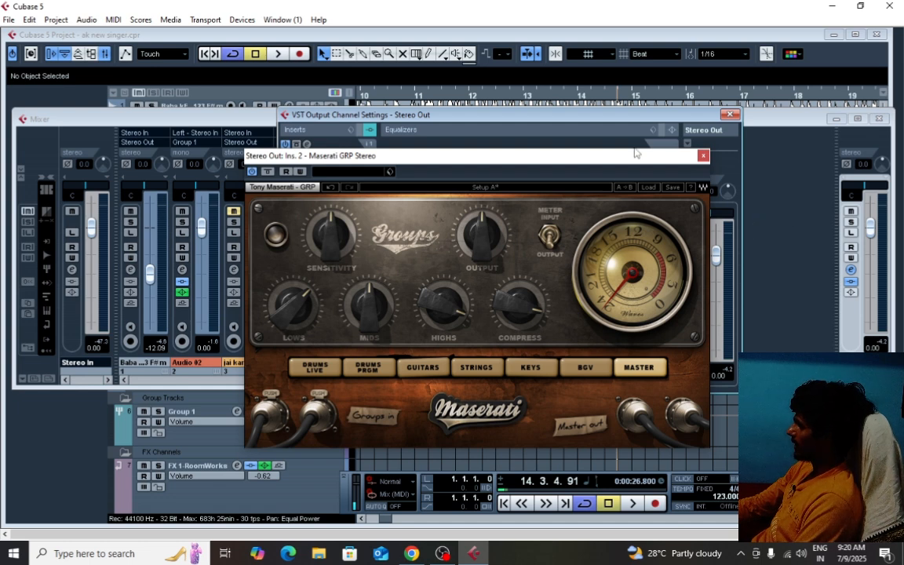
Play the vocal passage from bar 14 twice to judge the sound with Maserati GRP Stereo on the master
{"action": "key", "text": "space"}
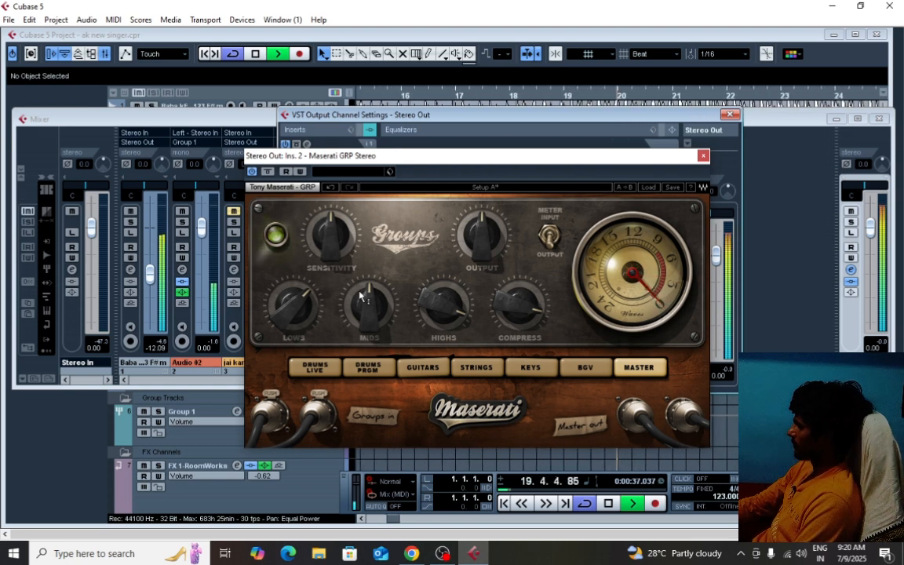
{"action": "key", "text": "space"}
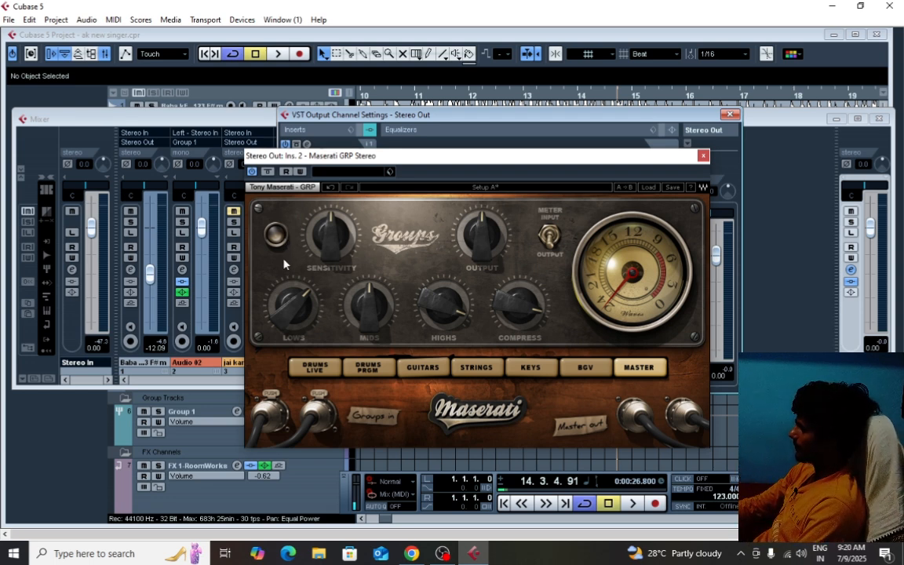
{"action": "key", "text": "space"}
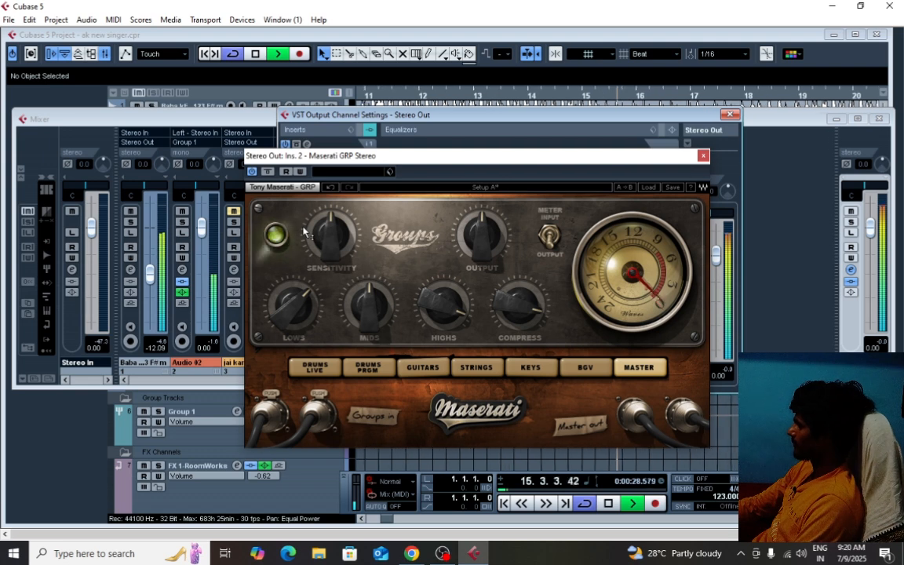
{"action": "left_click", "coordinate": [279, 230]}
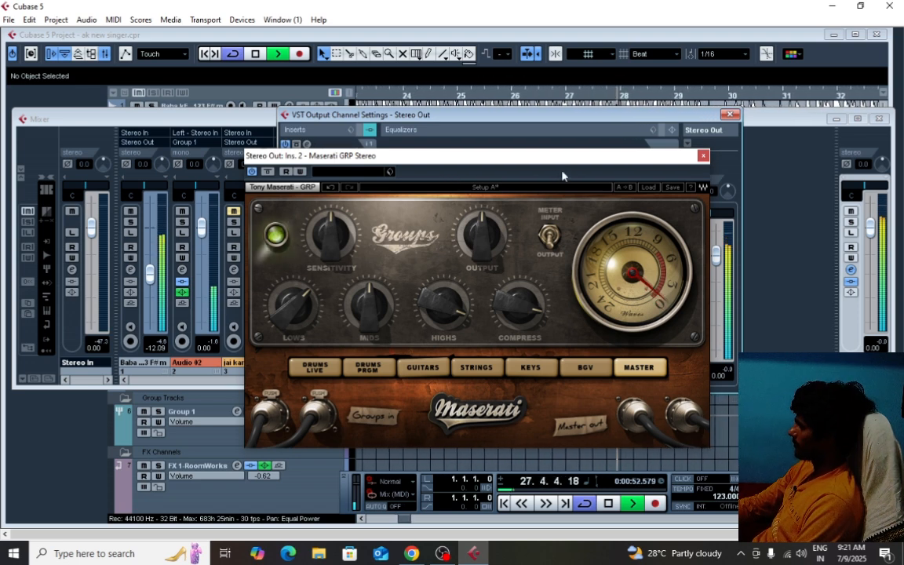
{"action": "key", "text": "space"}
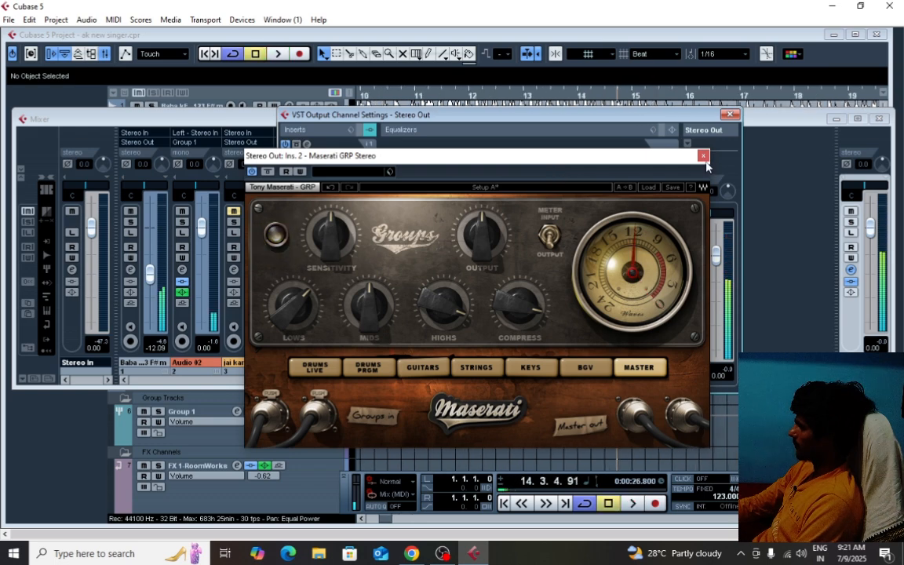
Close the Maserati GRP Stereo, Stereo Out channel settings and mixer windows
{"action": "left_click", "coordinate": [703, 155]}
{"action": "left_click", "coordinate": [730, 115]}
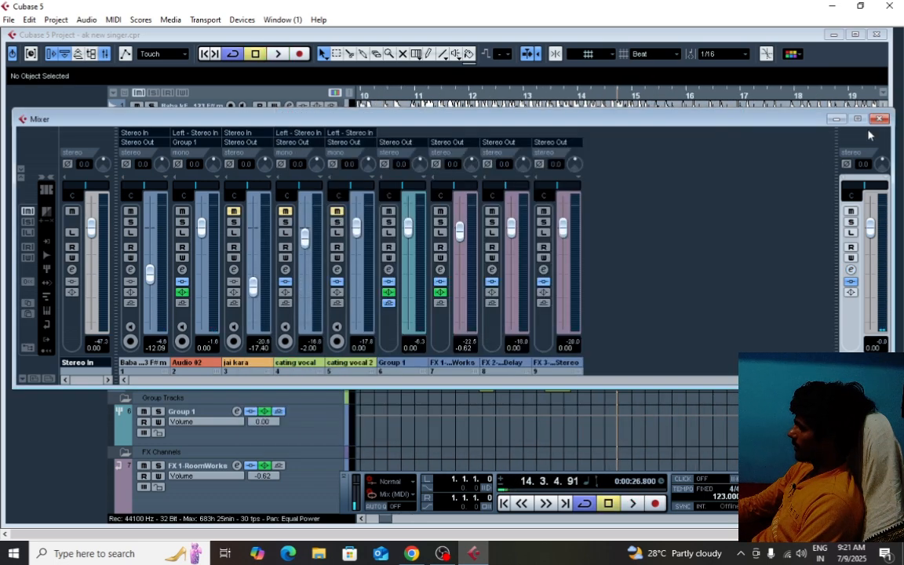
{"action": "left_click", "coordinate": [878, 120]}
Play the master briefly from just before bar 51, where the Audio 02 vocal re-enters
{"action": "key", "text": "g"}
{"action": "key", "text": "g"}
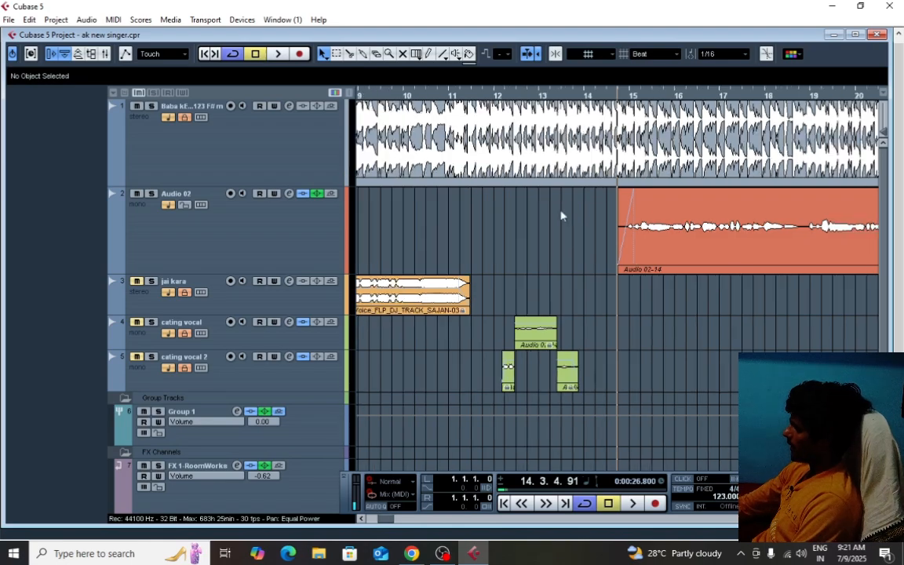
{"action": "key", "text": "g"}
{"action": "key", "text": "g"}
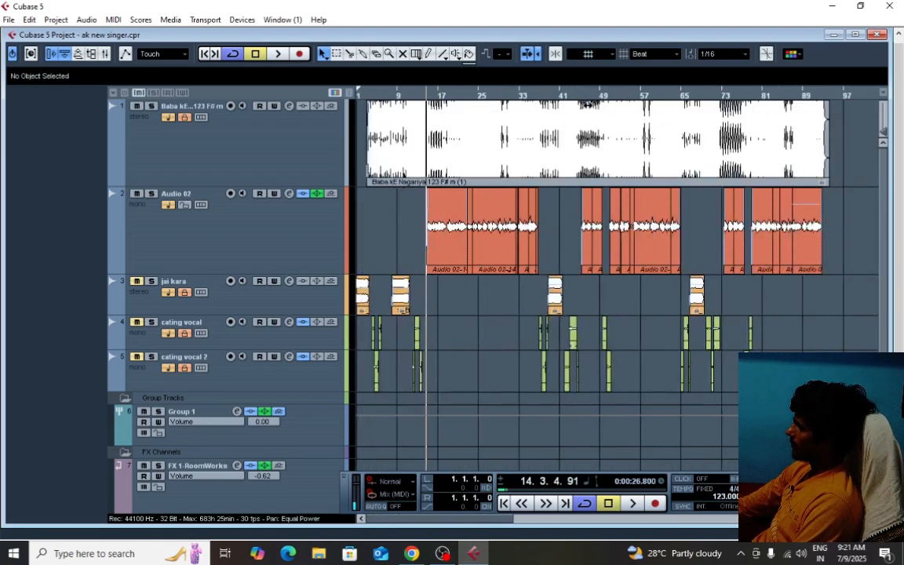
{"action": "left_click_drag", "start_coordinate": [605, 102], "coordinate": [620, 130]}
{"action": "left_click", "coordinate": [697, 97]}
{"action": "key", "text": "h"}
{"action": "key", "text": "h"}
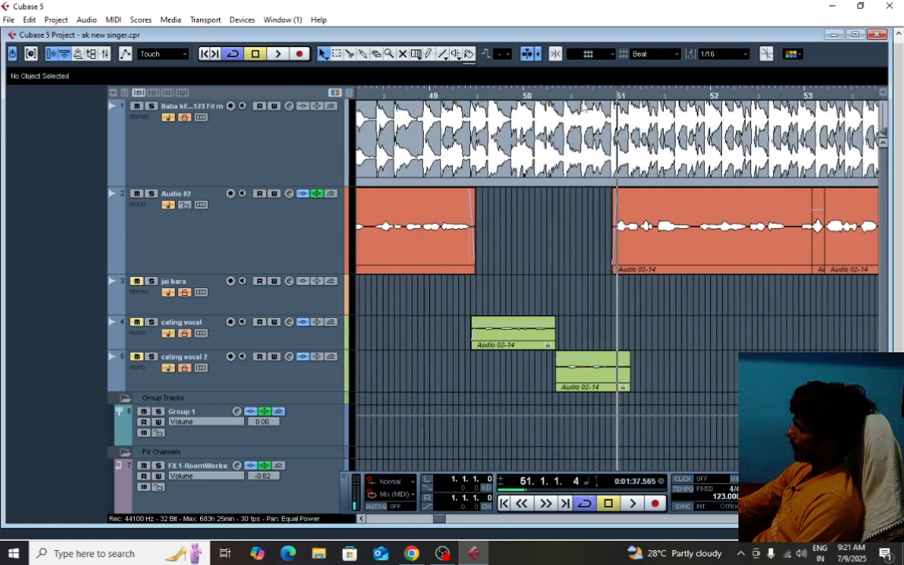
{"action": "left_click_drag", "start_coordinate": [612, 98], "coordinate": [606, 106]}
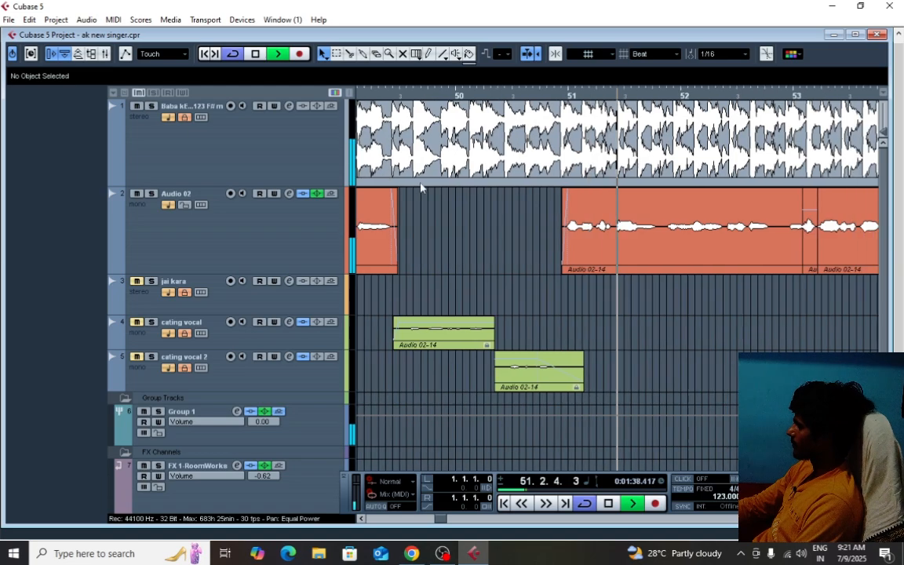
{"action": "key", "text": "space"}
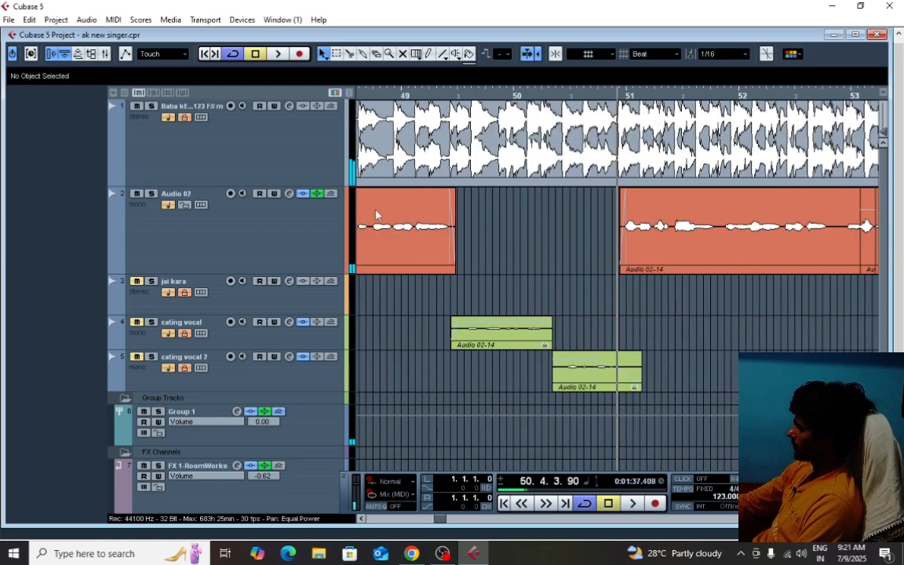
Play the song from about bar 45 to bar 52 to check the master across the Audio 02 vocal sections
{"action": "key", "text": "g"}
{"action": "key", "text": "g"}
{"action": "key", "text": "g"}
{"action": "key", "text": "g"}
{"action": "key", "text": "g"}
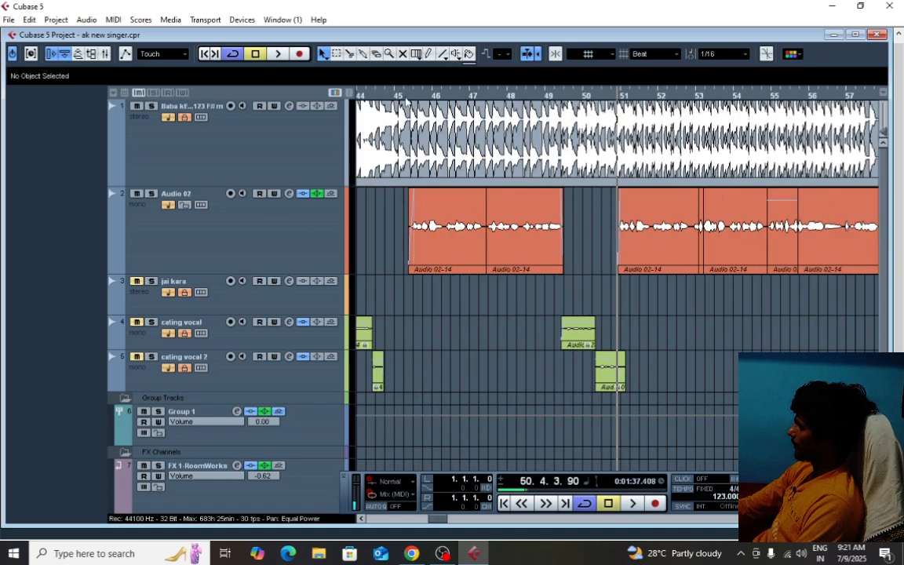
{"action": "left_click", "coordinate": [402, 95]}
{"action": "key", "text": "space"}
{"action": "key", "text": "h"}
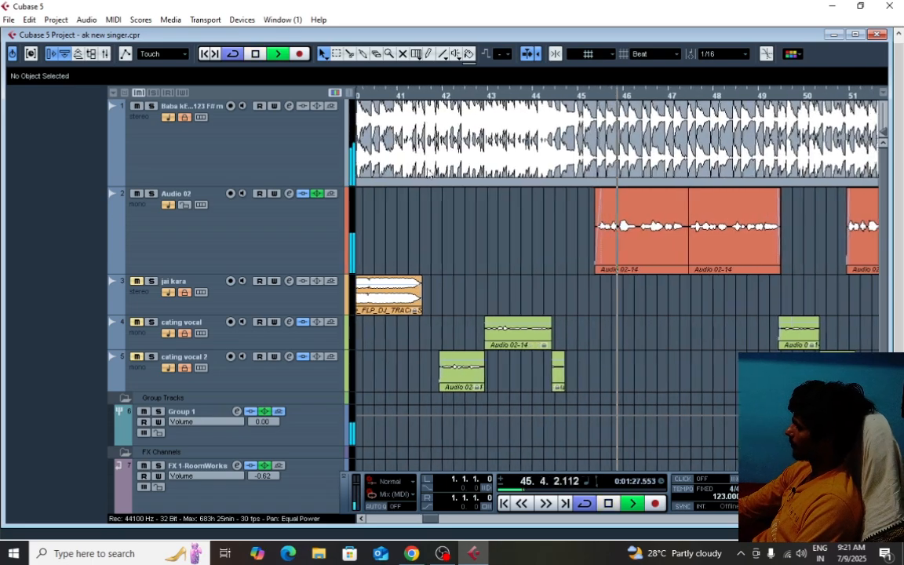
{"action": "key", "text": "g"}
{"action": "key", "text": "g"}
{"action": "key", "text": "g"}
{"action": "key", "text": "g"}
{"action": "key", "text": "g"}
{"action": "key", "text": "g"}
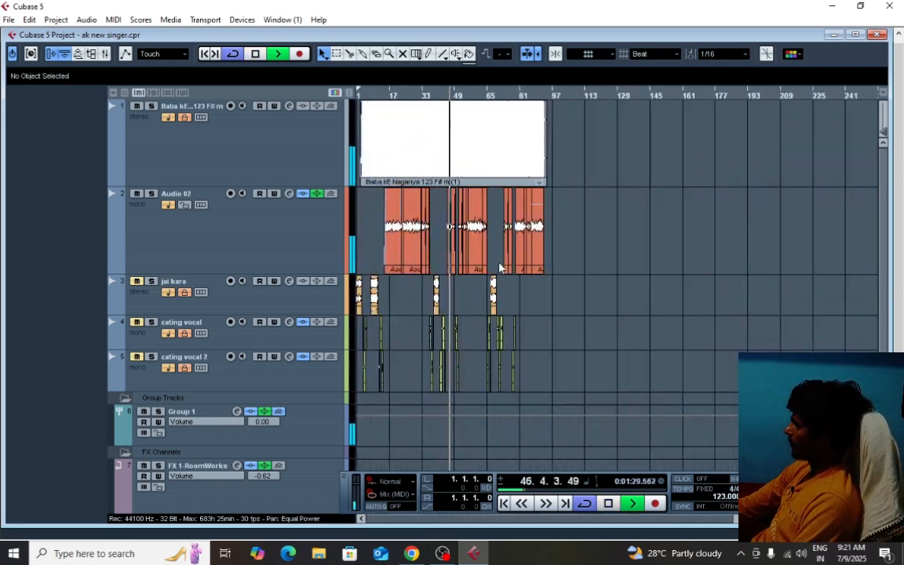
{"action": "key", "text": "h"}
{"action": "key", "text": "h"}
{"action": "key", "text": "h"}
{"action": "key", "text": "h"}
{"action": "key", "text": "h"}
{"action": "key", "text": "h"}
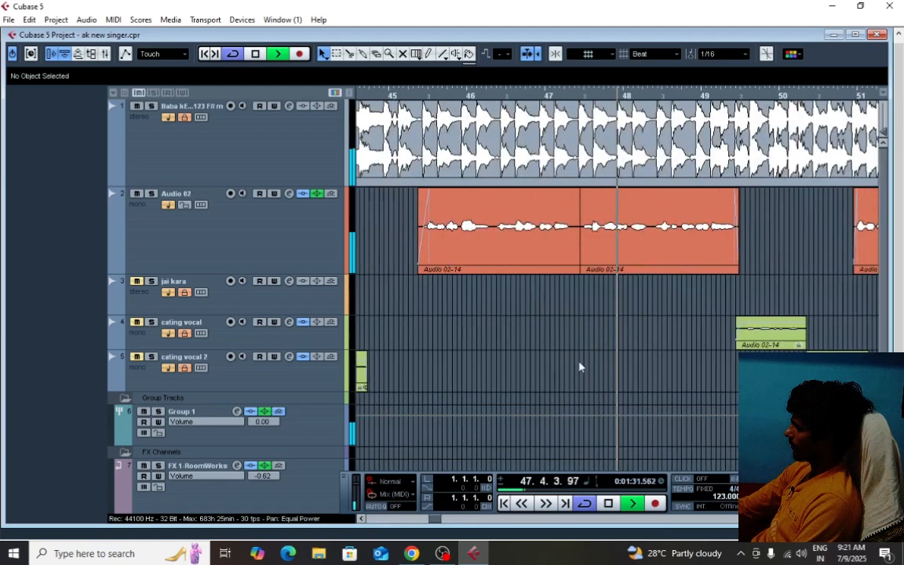
{"action": "key", "text": "g"}
{"action": "key", "text": "g"}
{"action": "key", "text": "g"}
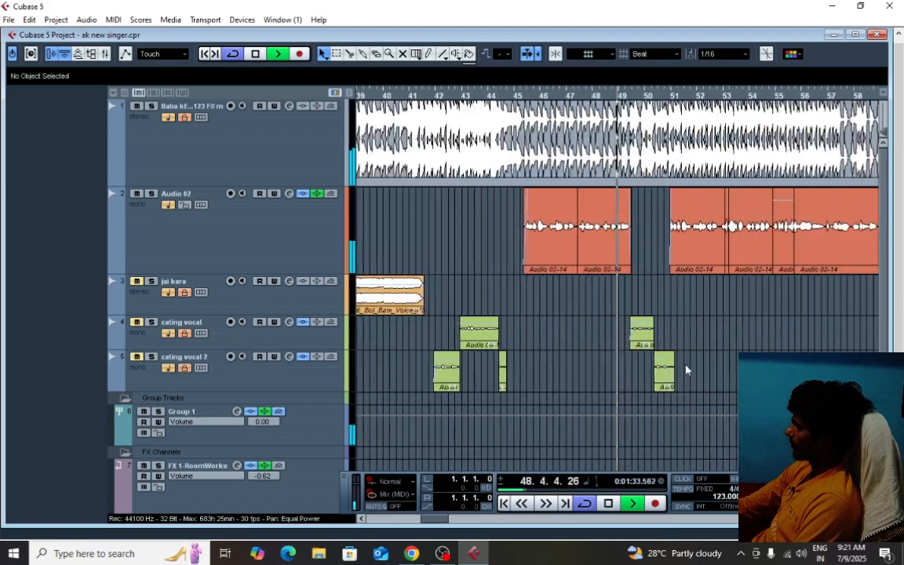
{"action": "key", "text": "h"}
{"action": "key", "text": "h"}
{"action": "key", "text": "h"}
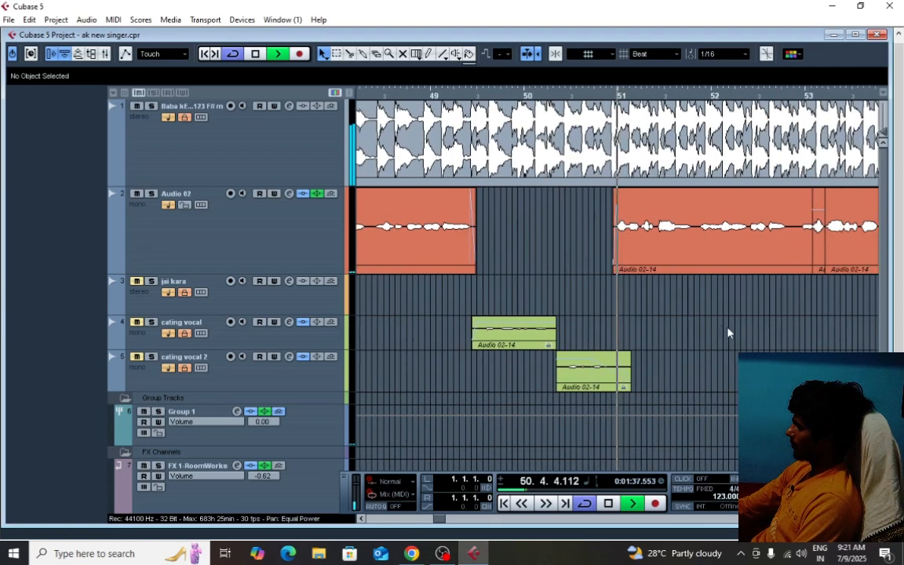
{"action": "key", "text": "g"}
{"action": "key", "text": "g"}
{"action": "key", "text": "g"}
{"action": "key", "text": "g"}
{"action": "key", "text": "g"}
{"action": "key", "text": "g"}
{"action": "key", "text": "g"}
{"action": "key", "text": "g"}
{"action": "key", "text": "g"}
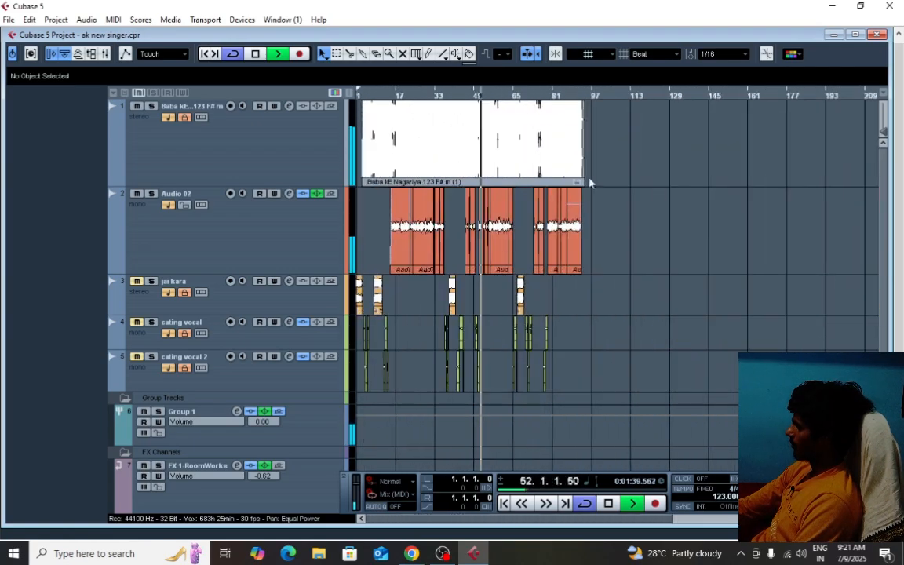
{"action": "key", "text": "space"}
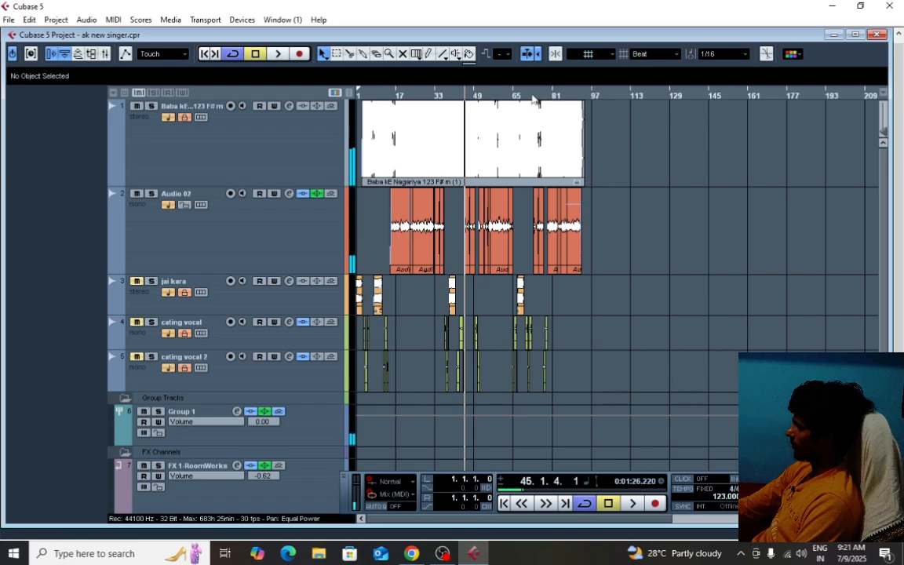
Play the song from about bar 73 to bar 82 to check the master across the final Audio 02 vocal sections
{"action": "left_click", "coordinate": [531, 96]}
{"action": "key", "text": "h"}
{"action": "key", "text": "h"}
{"action": "key", "text": "h"}
{"action": "key", "text": "h"}
{"action": "key", "text": "h"}
{"action": "key", "text": "h"}
{"action": "key", "text": "h"}
{"action": "key", "text": "h"}
{"action": "key", "text": "h"}
{"action": "key", "text": "h"}
{"action": "key", "text": "h"}
{"action": "key", "text": "h"}
{"action": "key", "text": "h"}
{"action": "key", "text": "h"}
{"action": "key", "text": "h"}
{"action": "key", "text": "h"}
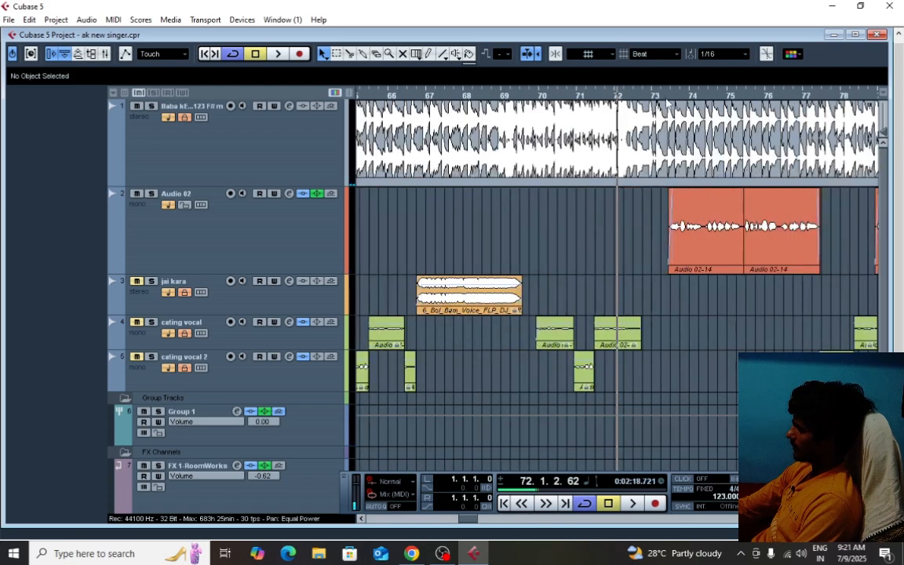
{"action": "key", "text": "space"}
{"action": "key", "text": "h"}
{"action": "key", "text": "h"}
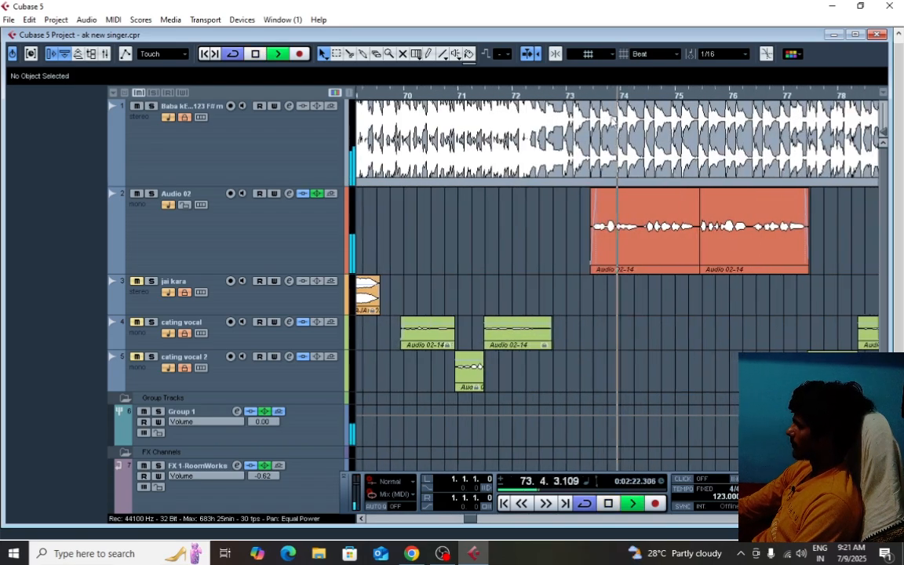
{"action": "key", "text": "g"}
{"action": "key", "text": "g"}
{"action": "key", "text": "g"}
{"action": "key", "text": "g"}
{"action": "key", "text": "g"}
{"action": "key", "text": "g"}
{"action": "key", "text": "g"}
{"action": "key", "text": "g"}
{"action": "key", "text": "g"}
{"action": "key", "text": "g"}
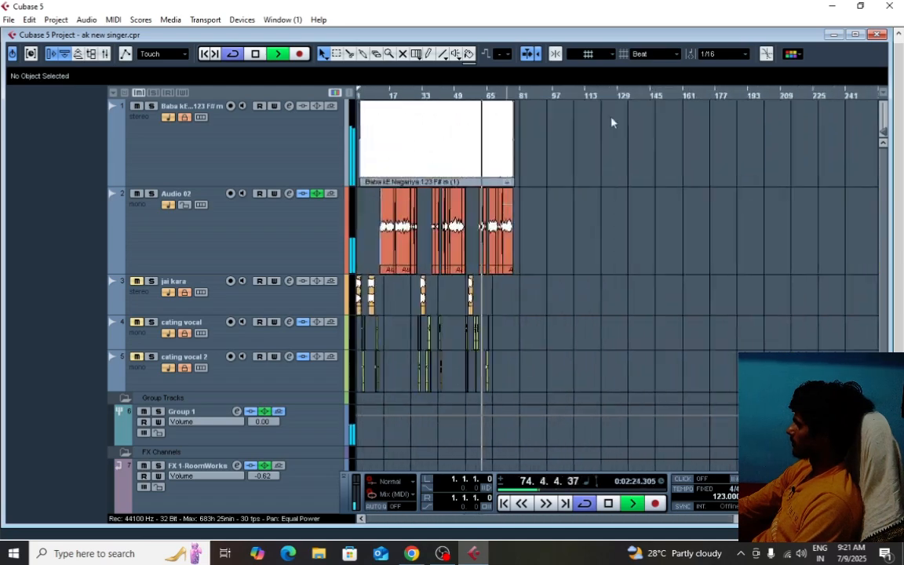
{"action": "key", "text": "h"}
{"action": "key", "text": "h"}
{"action": "key", "text": "h"}
{"action": "key", "text": "h"}
{"action": "key", "text": "h"}
{"action": "key", "text": "h"}
{"action": "key", "text": "h"}
{"action": "key", "text": "h"}
{"action": "key", "text": "h"}
{"action": "key", "text": "h"}
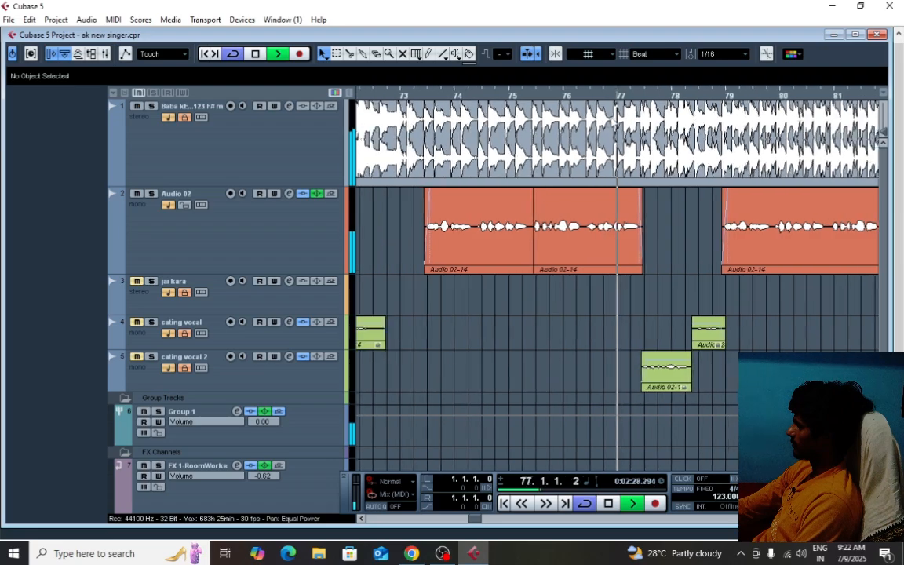
{"action": "key", "text": "g"}
{"action": "key", "text": "g"}
{"action": "key", "text": "h"}
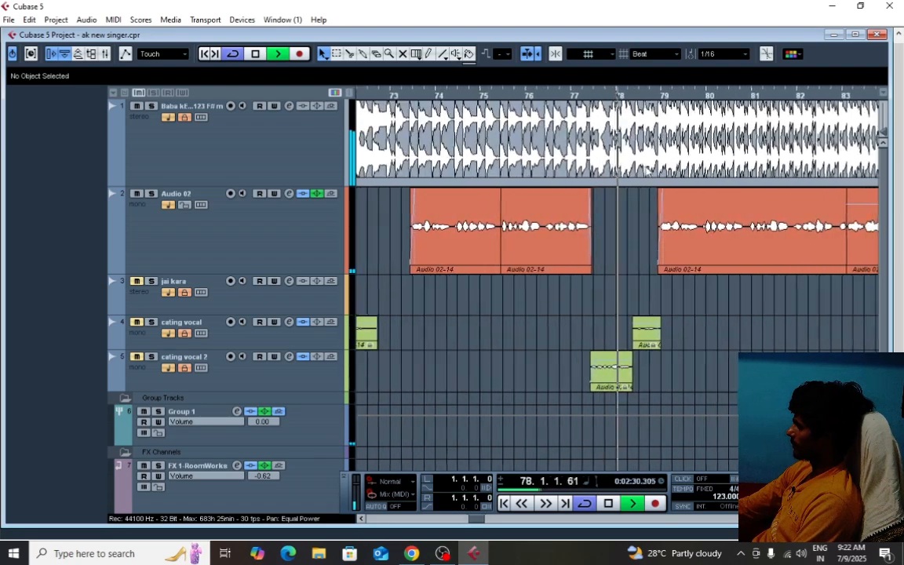
{"action": "key", "text": "h"}
{"action": "key", "text": "h"}
{"action": "key", "text": "h"}
{"action": "key", "text": "h"}
{"action": "key", "text": "h"}
{"action": "key", "text": "h"}
{"action": "key", "text": "g"}
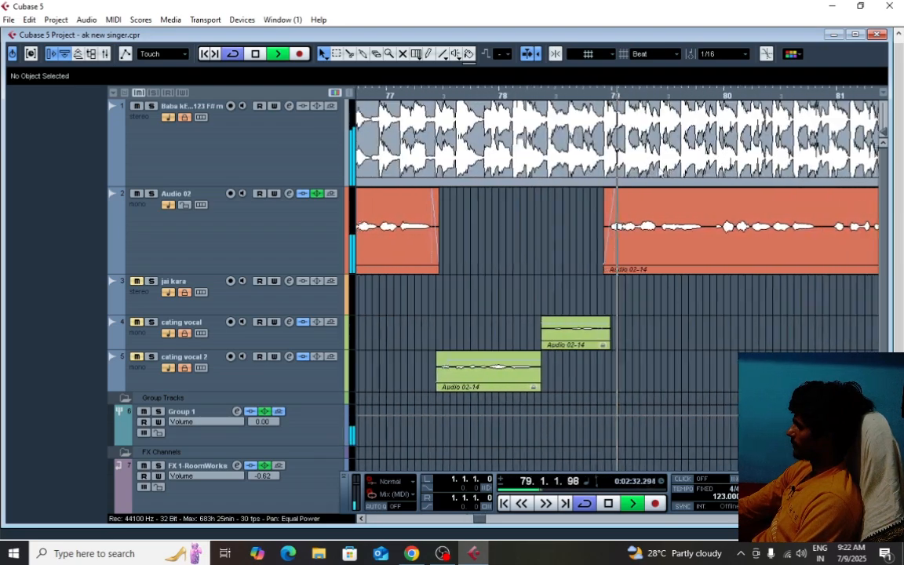
{"action": "key", "text": "g"}
{"action": "key", "text": "g"}
{"action": "key", "text": "g"}
{"action": "key", "text": "g"}
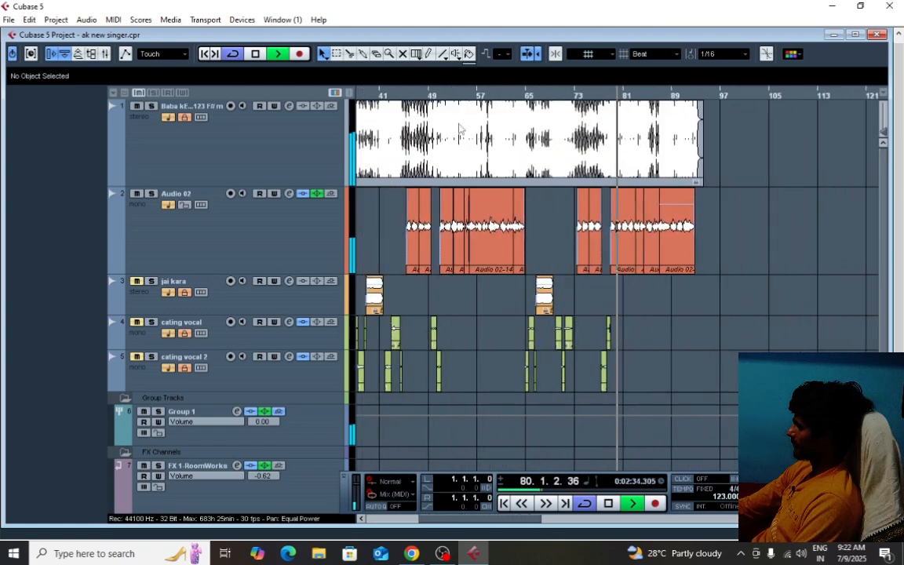
{"action": "key", "text": "g"}
{"action": "key", "text": "g"}
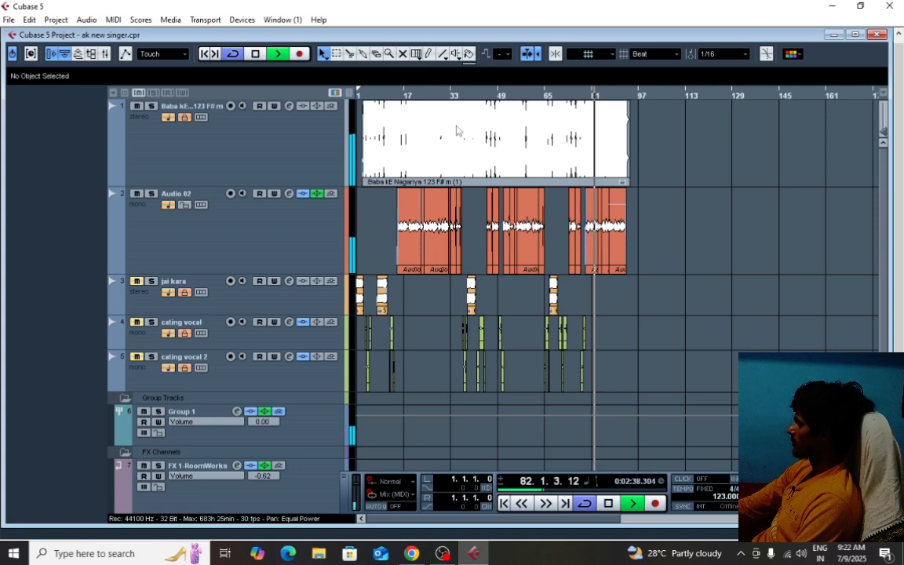
{"action": "key", "text": "space"}
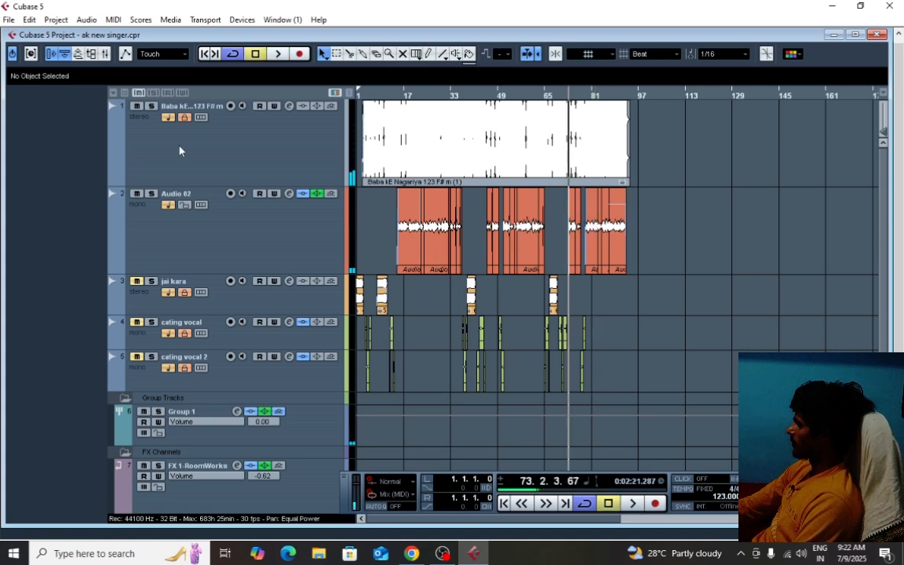
Open the mixer and play from bar 73 to about bar 81 to judge the channel balance
{"action": "key", "text": "F3"}
{"action": "key", "text": "space"}
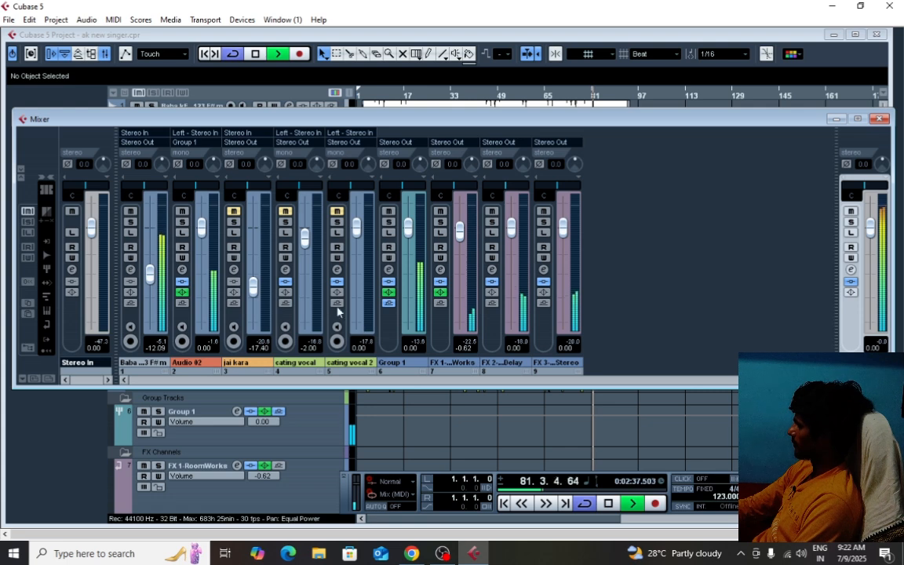
{"action": "key", "text": "space"}
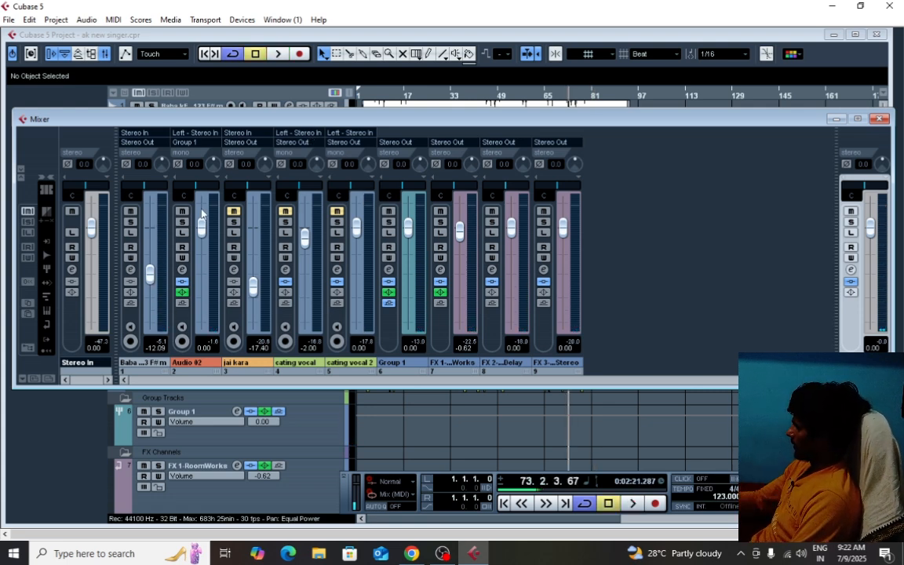
Balance the Baba kE backing track against the vocal during playback and set its volume to -11.50
{"action": "key", "text": "space"}
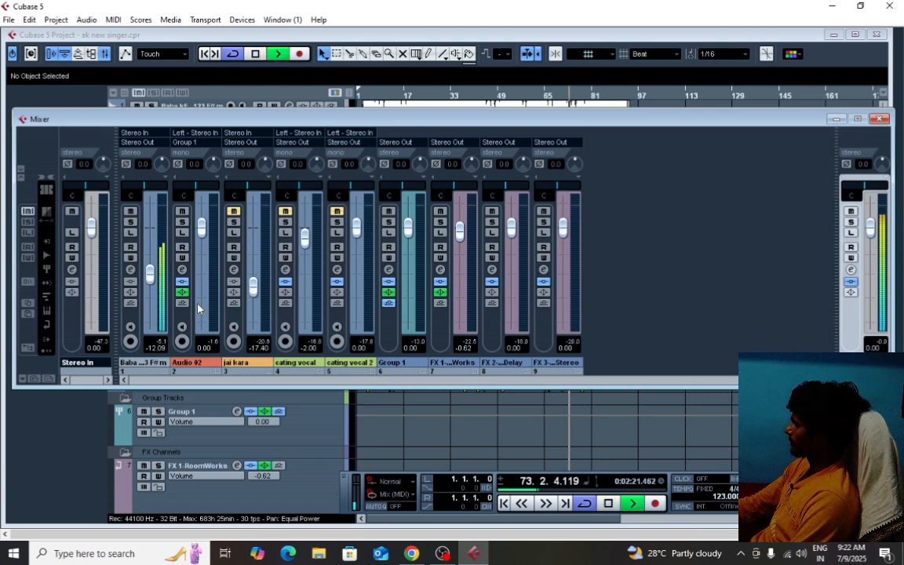
{"action": "left_click_drag", "start_coordinate": [153, 275], "coordinate": [156, 265]}
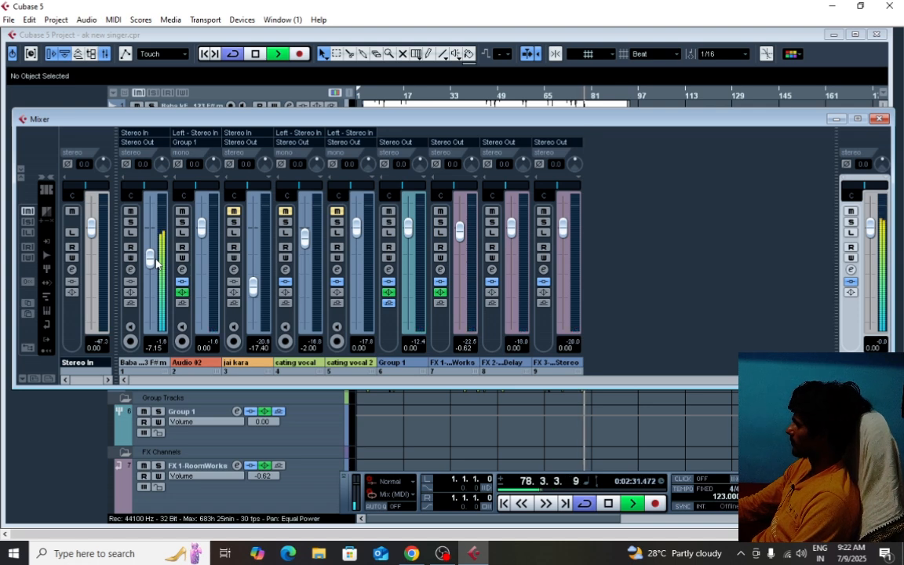
{"action": "left_click_drag", "start_coordinate": [151, 259], "coordinate": [152, 275]}
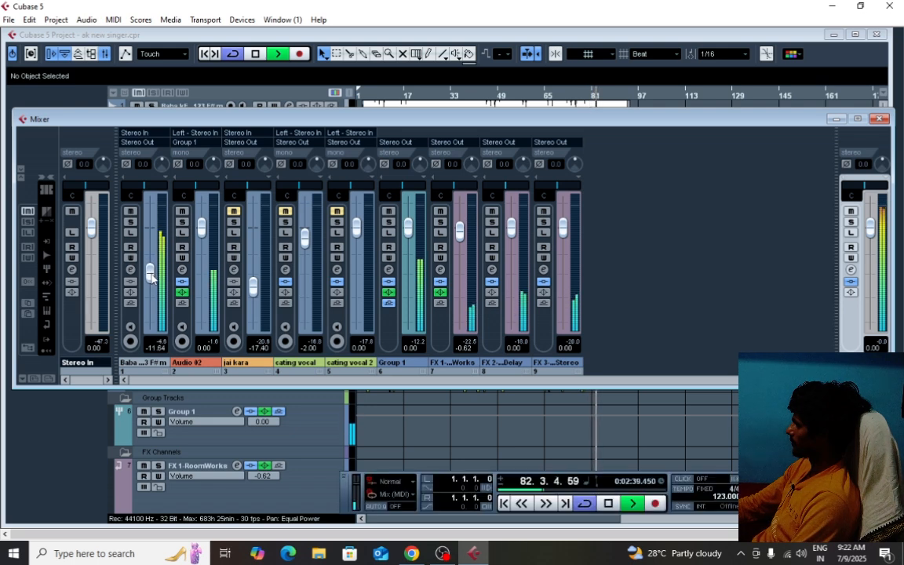
{"action": "key", "text": "space"}
{"action": "left_click", "coordinate": [154, 349]}
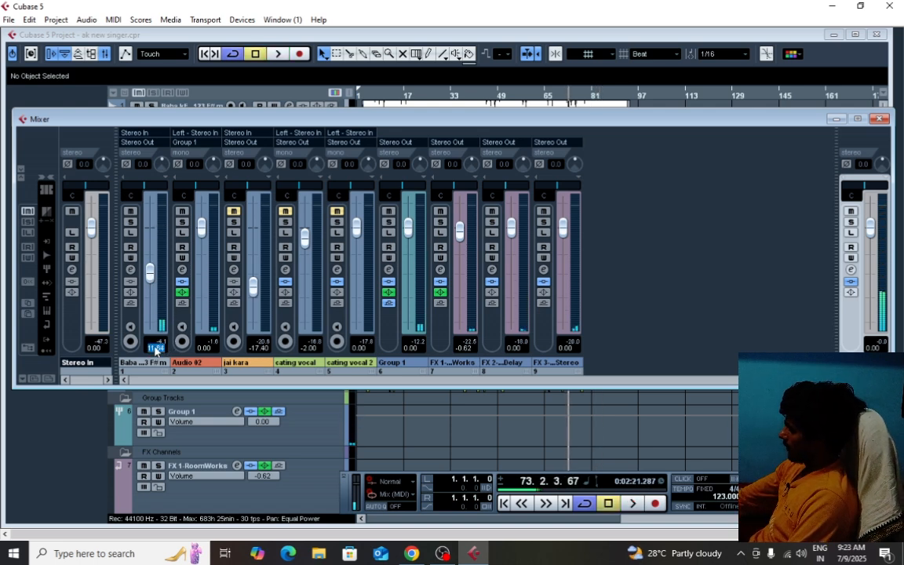
{"action": "type", "text": "-11"}
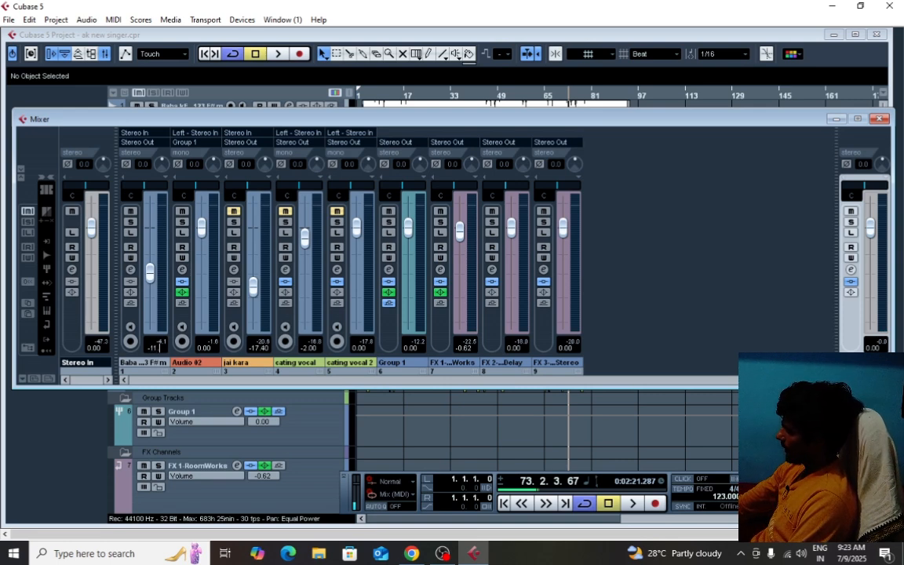
{"action": "key", "text": "Return"}
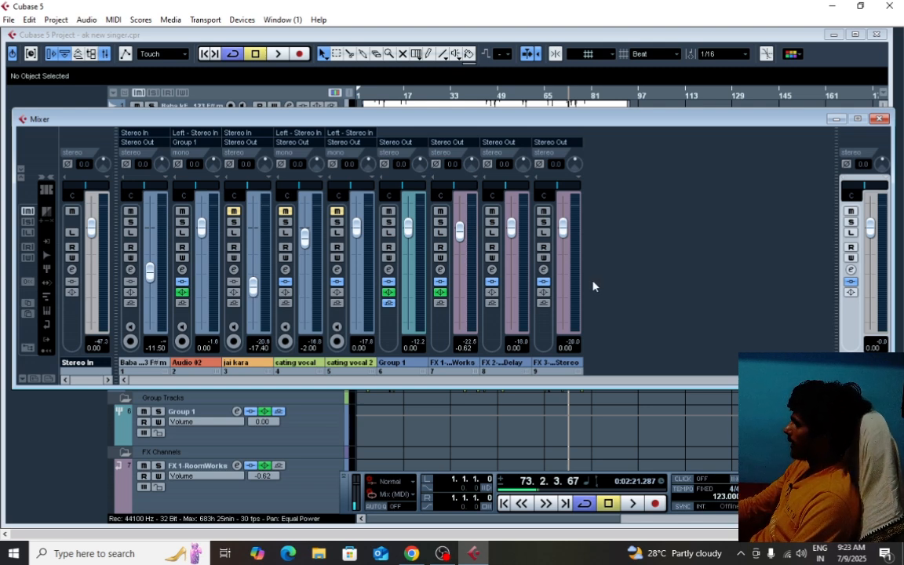
Play the passage from bar 73 with Maserati GRP Stereo on the Stereo Out channel open to judge the new balance
{"action": "key", "text": "space"}
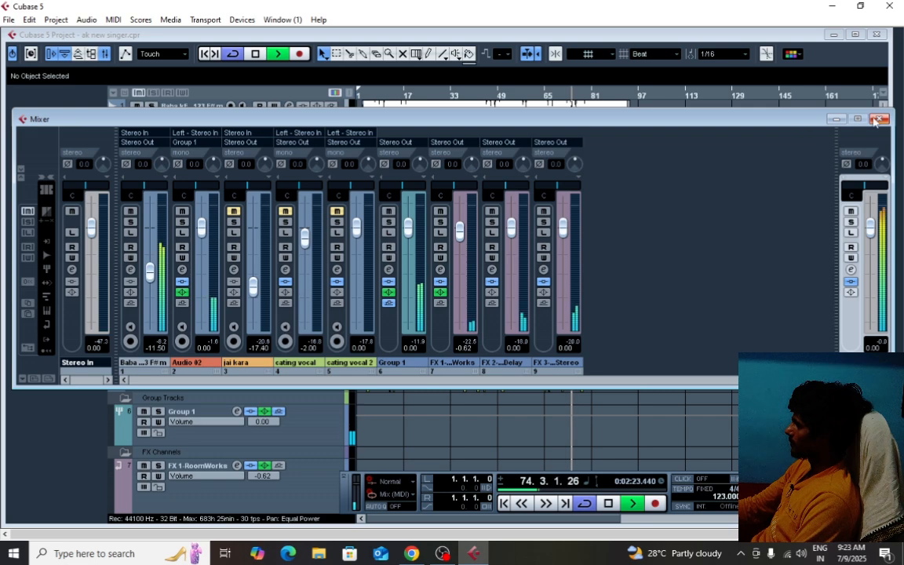
{"action": "left_click", "coordinate": [852, 271]}
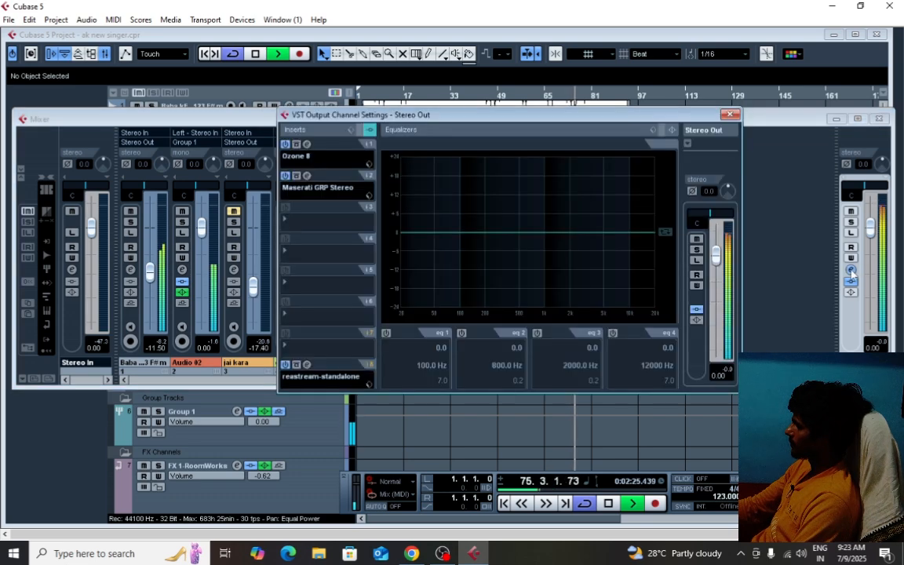
{"action": "left_click", "coordinate": [284, 164]}
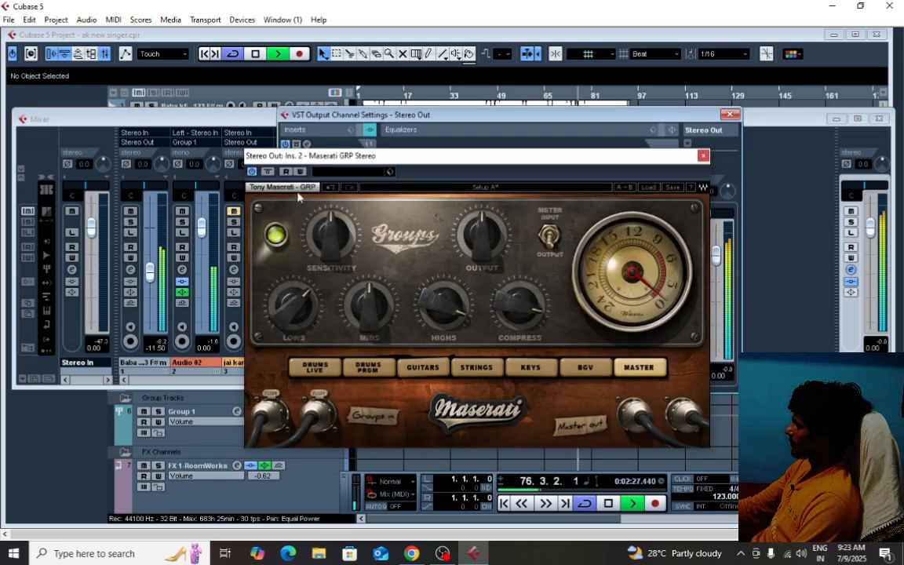
{"action": "key", "text": "space"}
{"action": "key", "text": "space"}
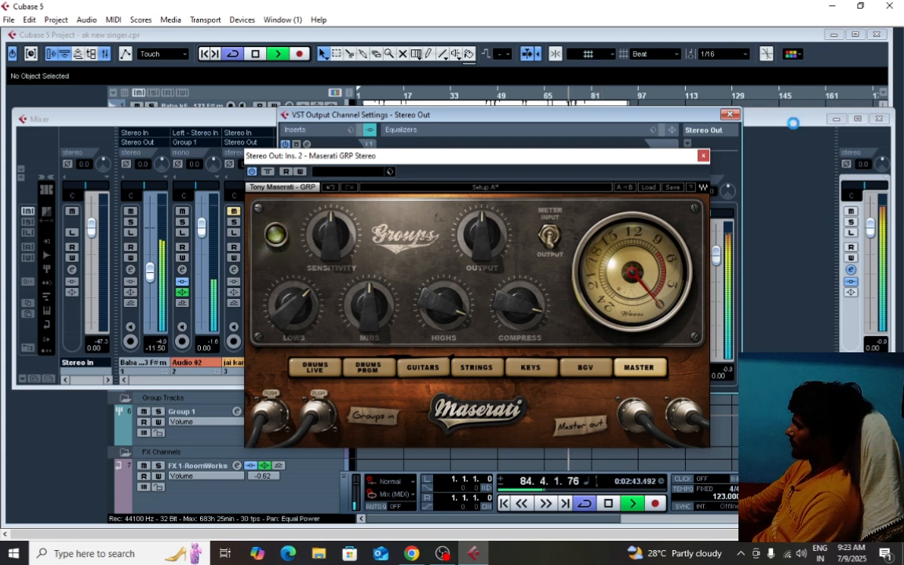
{"action": "key", "text": "space"}
Close the Maserati GRP Stereo, Stereo Out channel settings and mixer windows
{"action": "left_click", "coordinate": [703, 155]}
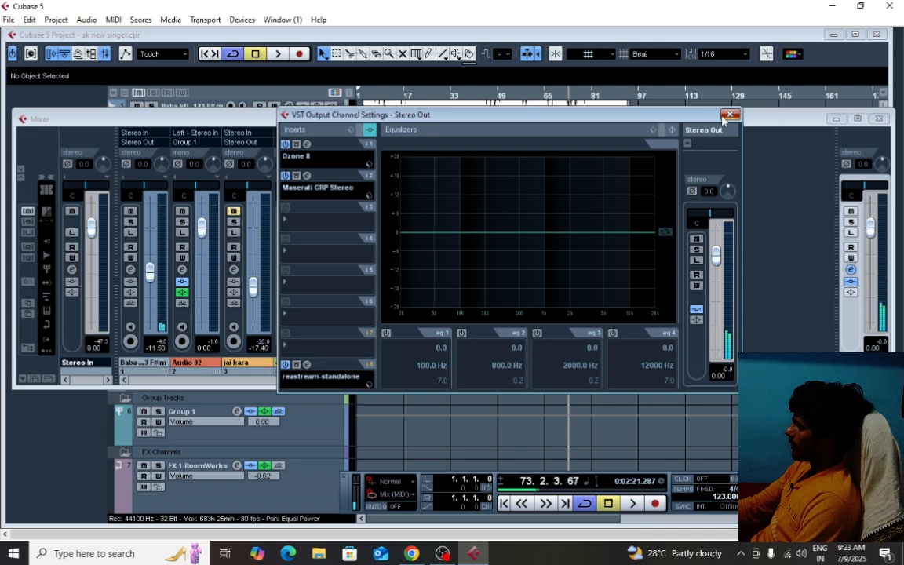
{"action": "left_click", "coordinate": [730, 115]}
{"action": "left_click", "coordinate": [879, 119]}
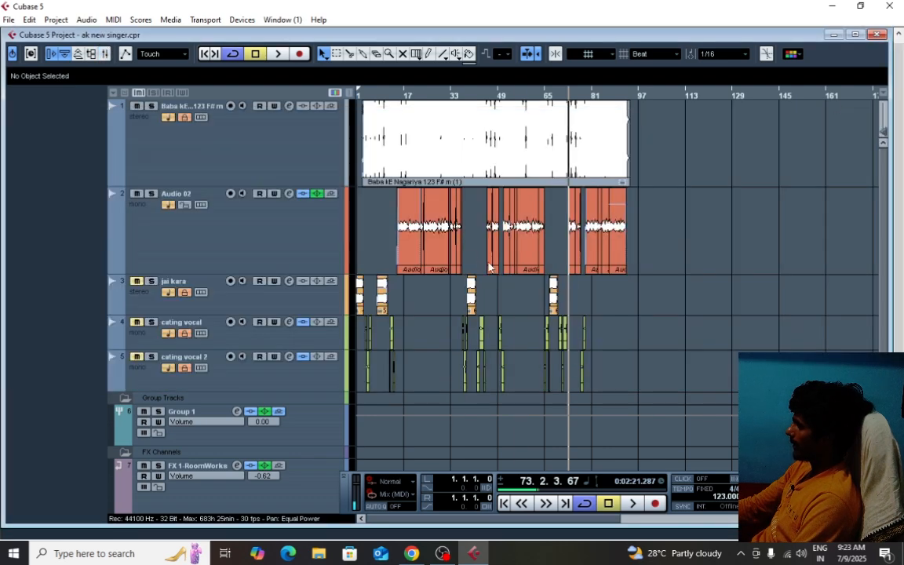
Return the playback position to the start of the song at bar 1
{"action": "key", "text": "h"}
{"action": "key", "text": "h"}
{"action": "key", "text": "h"}
{"action": "key", "text": "h"}
{"action": "key", "text": "g"}
{"action": "key", "text": "g"}
{"action": "key", "text": "g"}
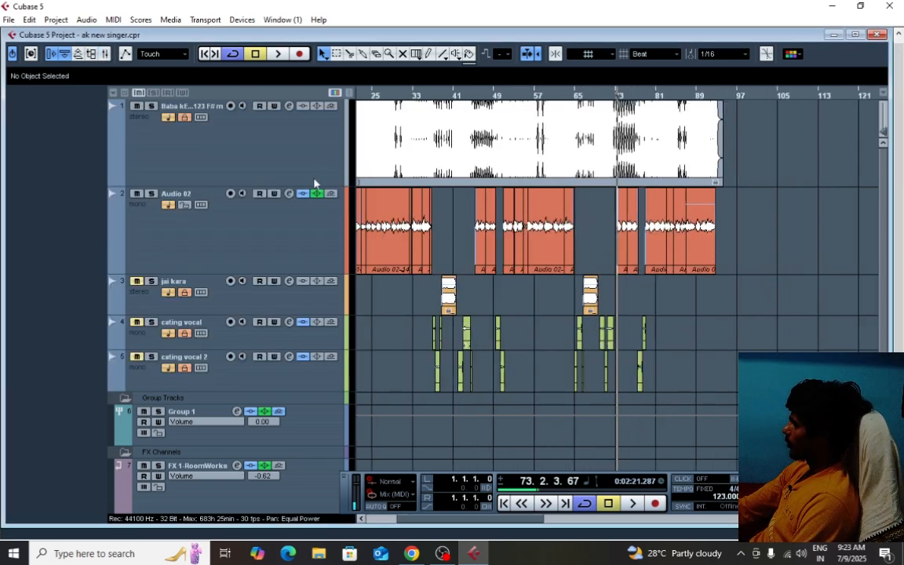
{"action": "key", "text": "h"}
{"action": "key", "text": "h"}
{"action": "key", "text": "h"}
{"action": "key", "text": "h"}
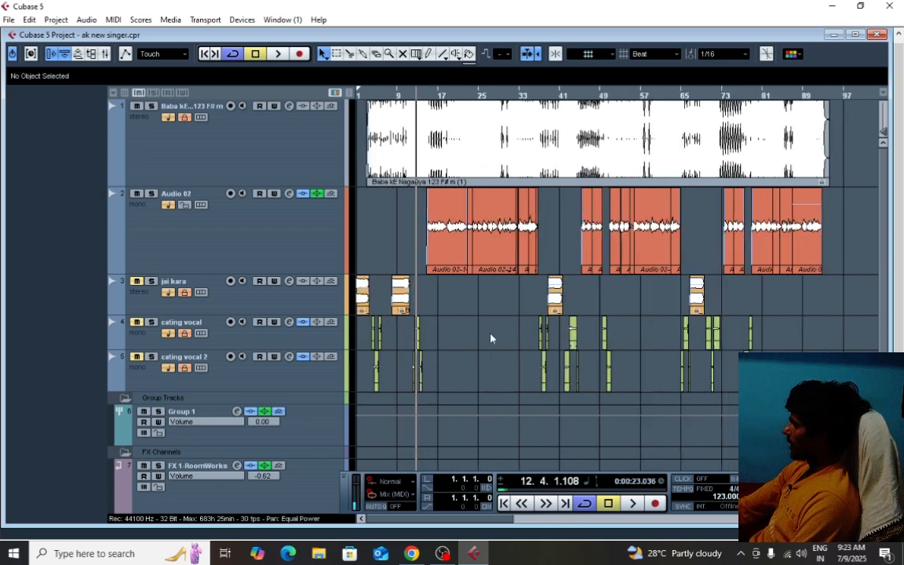
{"action": "key", "text": "g"}
{"action": "key", "text": "g"}
{"action": "key", "text": "g"}
{"action": "key", "text": "g"}
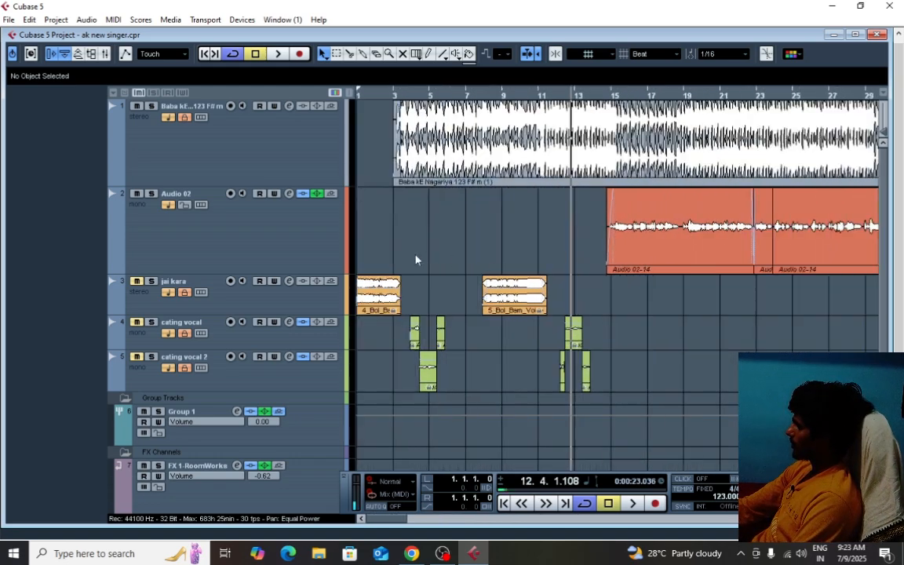
{"action": "key", "text": "h"}
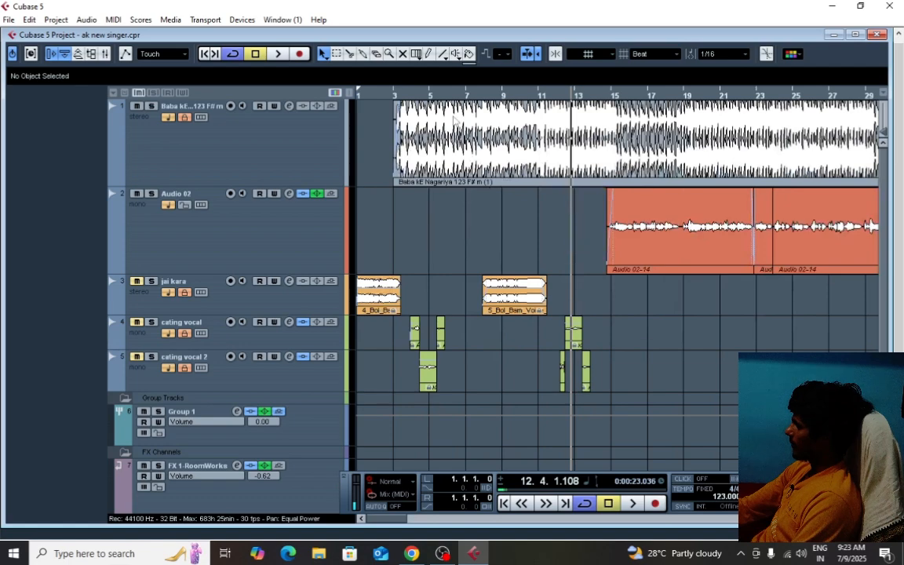
{"action": "left_click", "coordinate": [386, 95]}
{"action": "key", "text": "h"}
{"action": "key", "text": "h"}
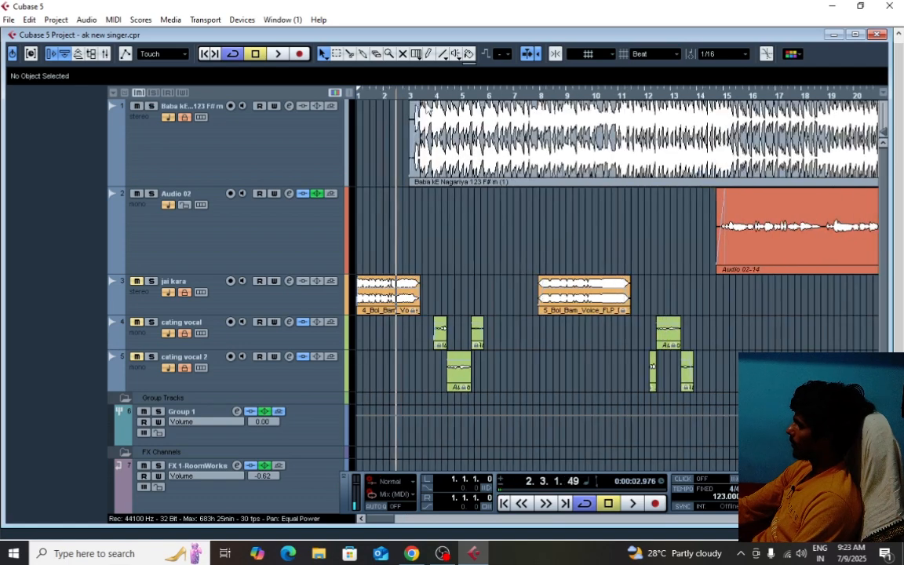
{"action": "key", "text": "KP_Decimal"}
{"action": "key", "text": "h"}
{"action": "key", "text": "h"}
{"action": "key", "text": "h"}
{"action": "key", "text": "h"}
{"action": "key", "text": "h"}
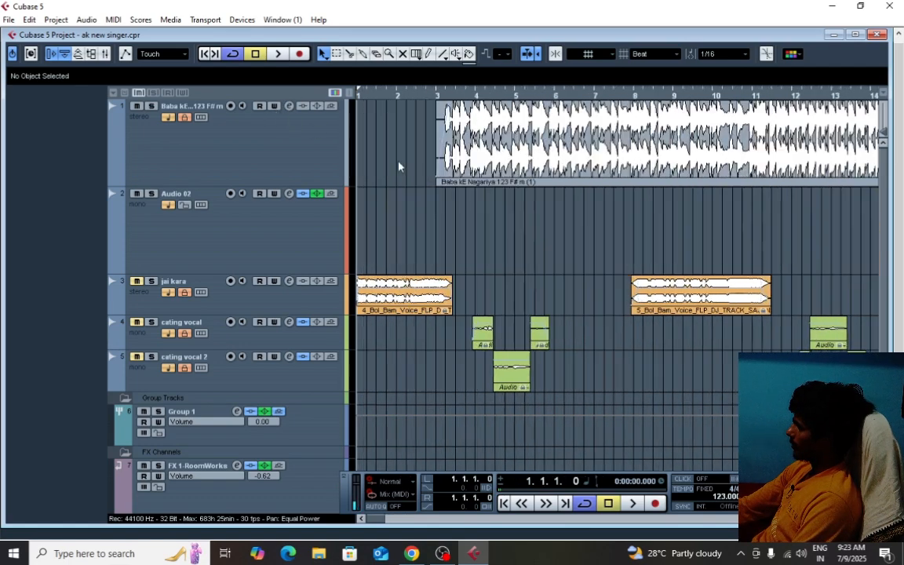
Unmute the jai kara track and play the intro from bar 1 to just past bar 3
{"action": "key", "text": "space"}
{"action": "key", "text": "space"}
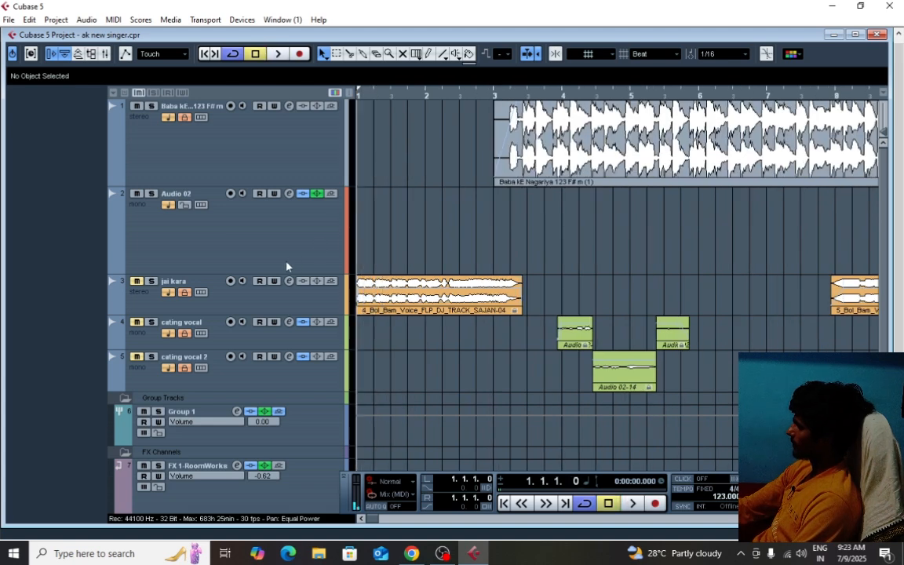
{"action": "key", "text": "space"}
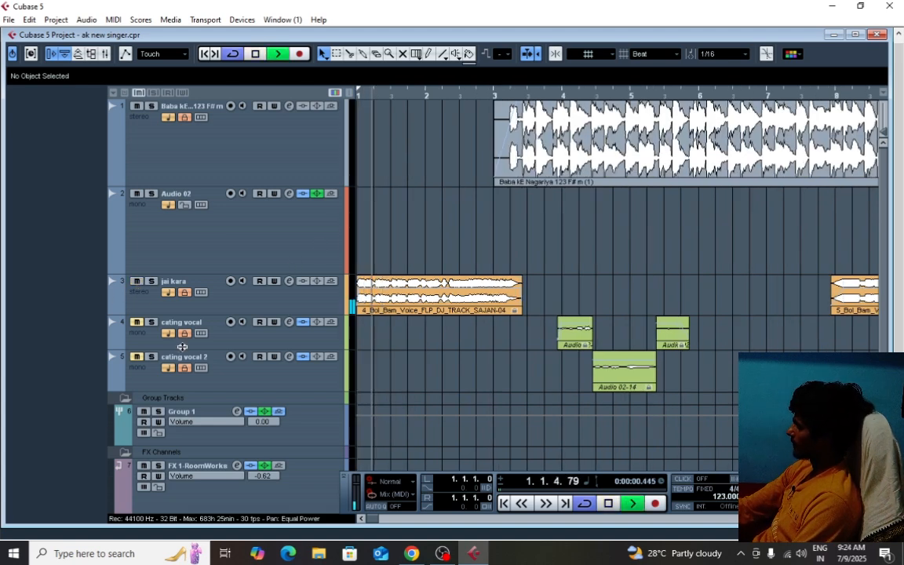
{"action": "key", "text": "h"}
{"action": "key", "text": "h"}
{"action": "key", "text": "h"}
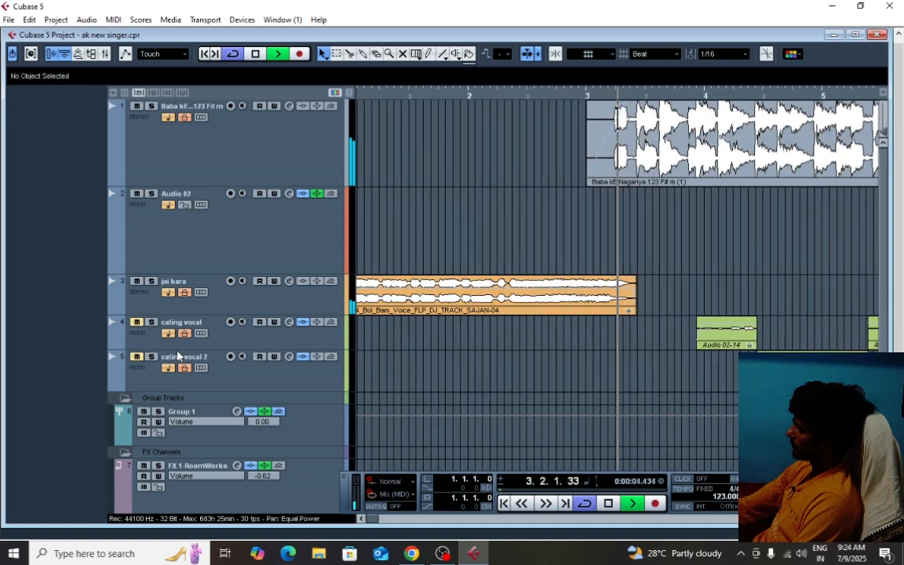
{"action": "key", "text": "g"}
{"action": "key", "text": "space"}
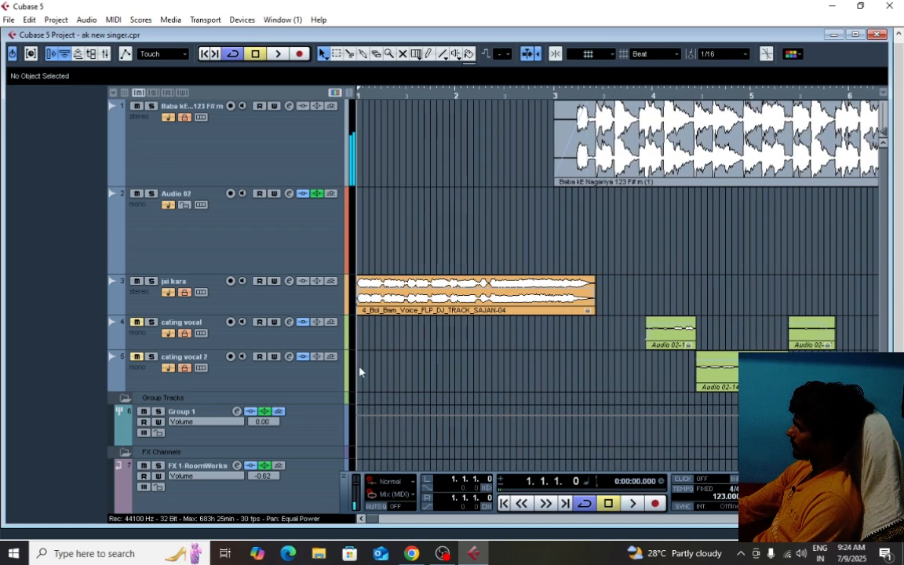
{"action": "scroll", "coordinate": [497, 377], "scroll_direction": "down", "scroll_amount": 3}
{"action": "key", "text": "g"}
{"action": "key", "text": "g"}
{"action": "key", "text": "g"}
{"action": "scroll", "coordinate": [459, 378], "scroll_direction": "up", "scroll_amount": 2}
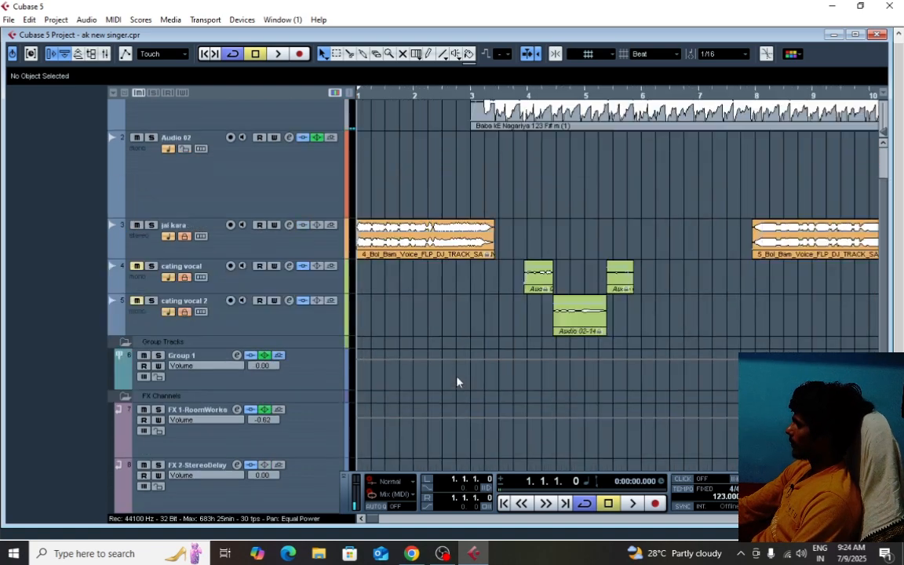
{"action": "key", "text": "g"}
{"action": "key", "text": "g"}
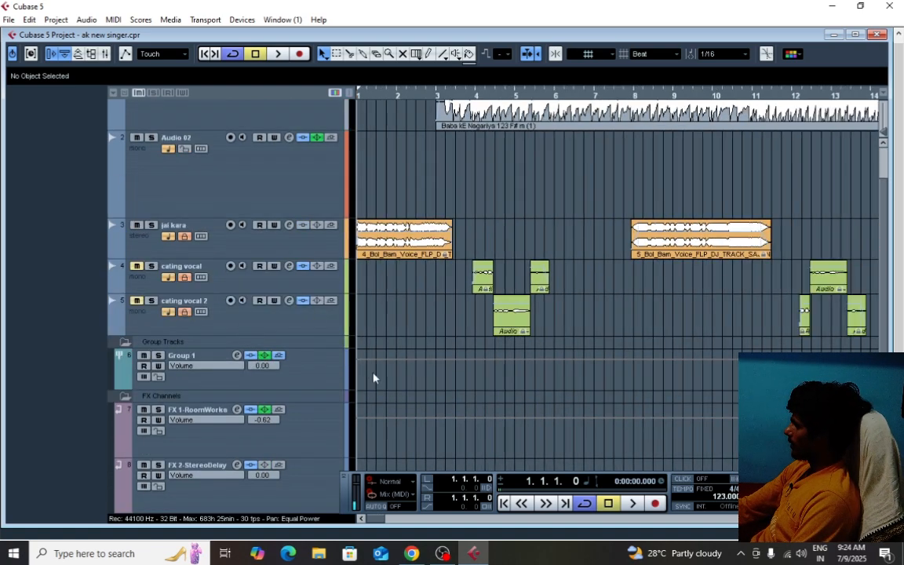
Copy the channel settings of the Audio 02 track, including its inserts and EQ
{"action": "key", "text": "g"}
{"action": "scroll", "coordinate": [377, 378], "scroll_direction": "down", "scroll_amount": 2}
{"action": "key", "text": "g"}
{"action": "scroll", "coordinate": [381, 386], "scroll_direction": "up", "scroll_amount": 2}
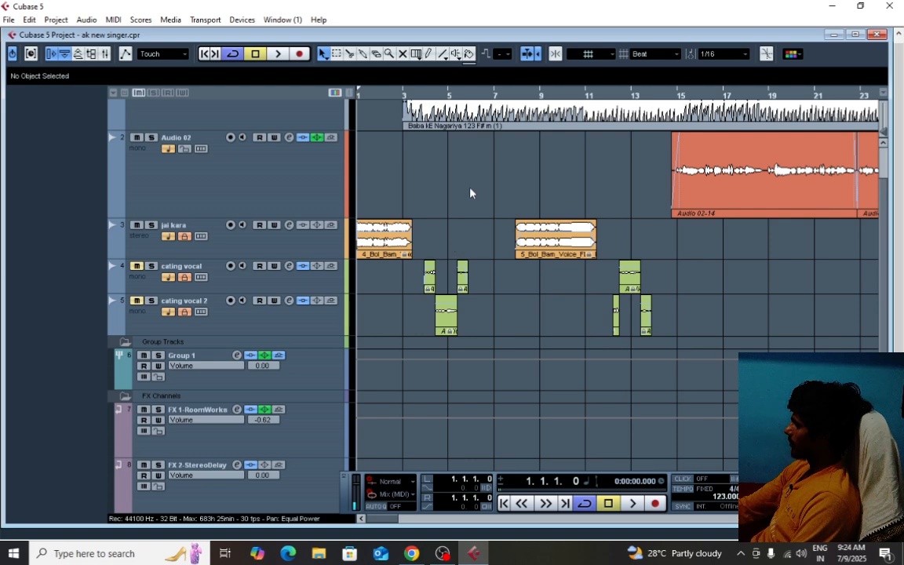
{"action": "left_click", "coordinate": [257, 187]}
{"action": "left_click", "coordinate": [288, 138]}
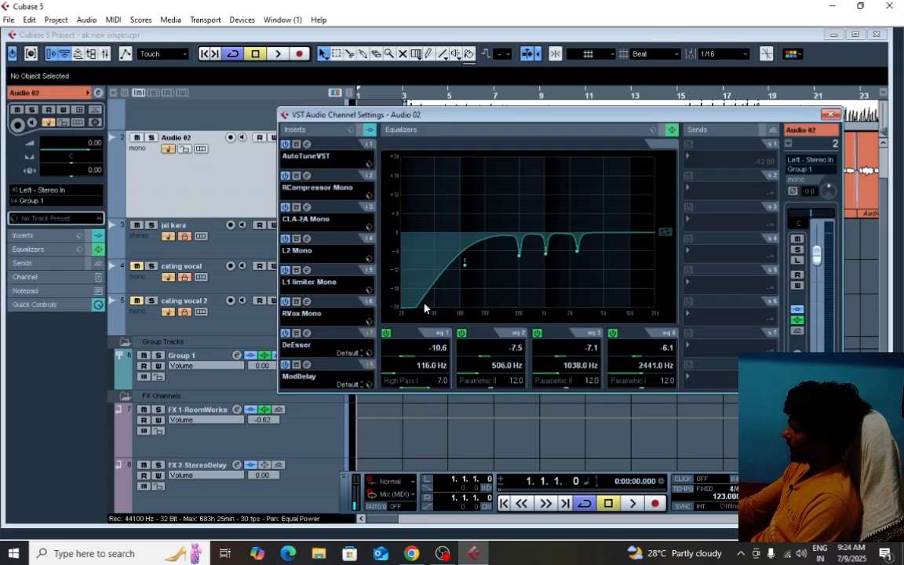
{"action": "left_click", "coordinate": [833, 115]}
Paste the Audio 02 channel settings onto the cating vocal and cating vocal 2 tracks
{"action": "left_click", "coordinate": [245, 283]}
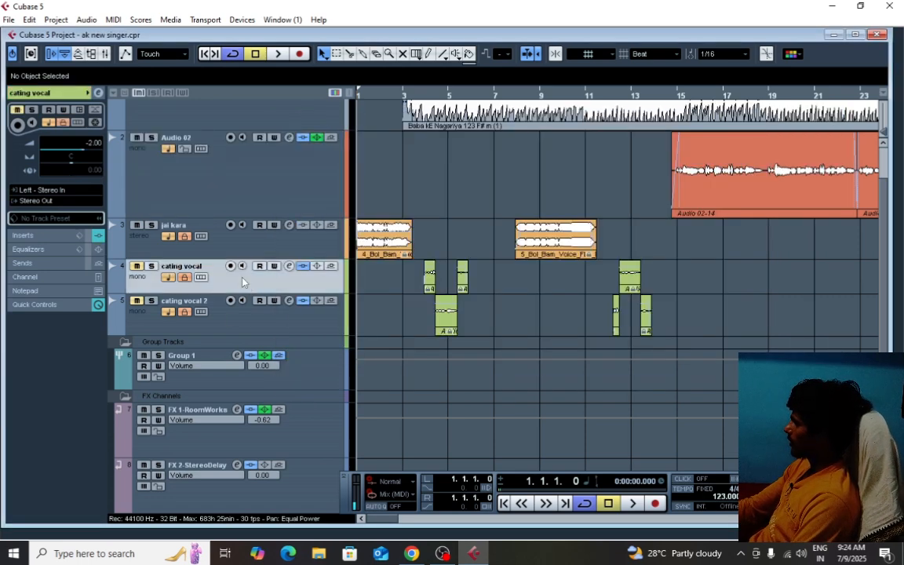
{"action": "left_click", "coordinate": [288, 268]}
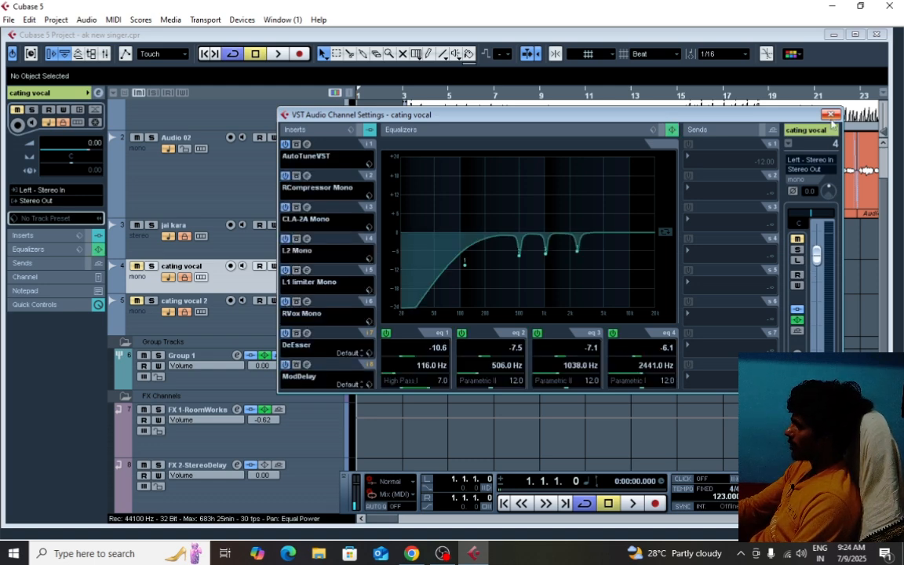
{"action": "left_click", "coordinate": [830, 115]}
{"action": "left_click", "coordinate": [238, 329]}
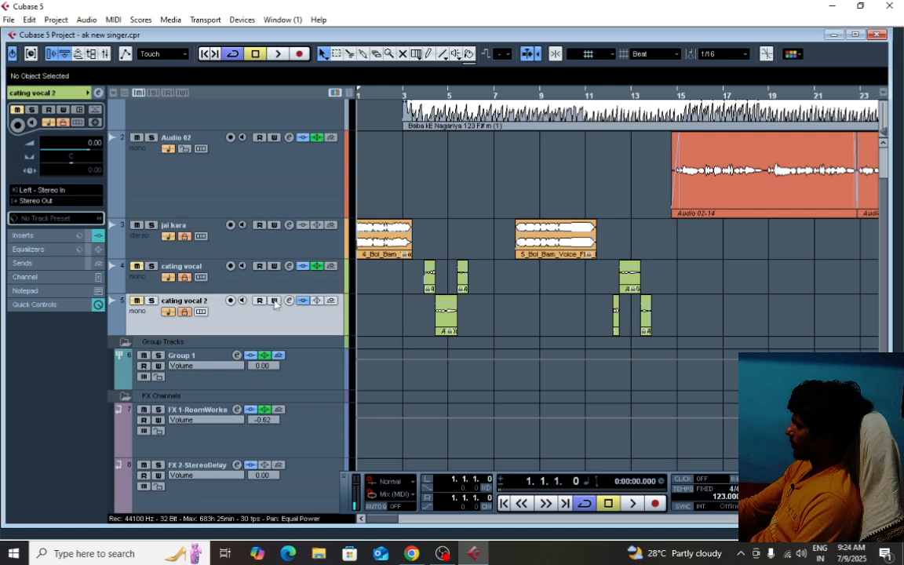
{"action": "left_click", "coordinate": [289, 301]}
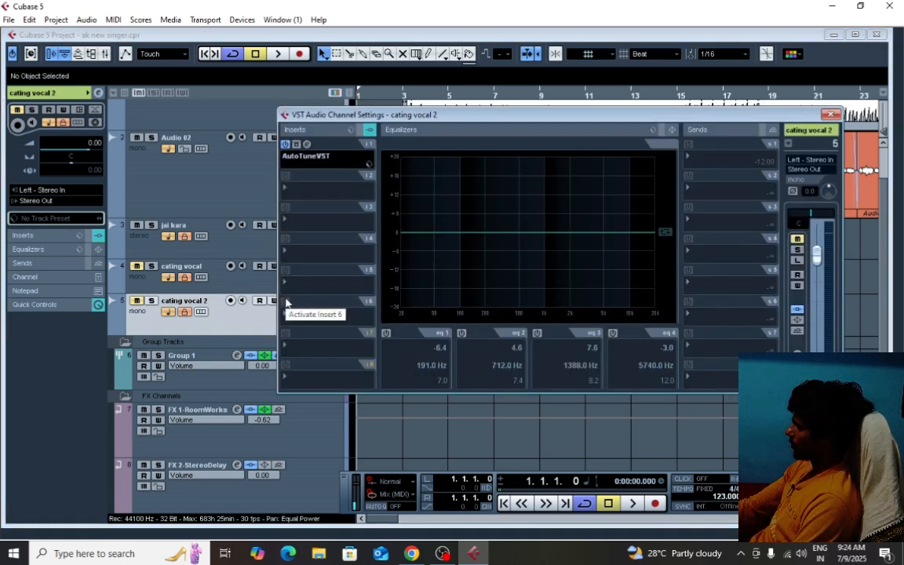
{"action": "left_click", "coordinate": [833, 114]}
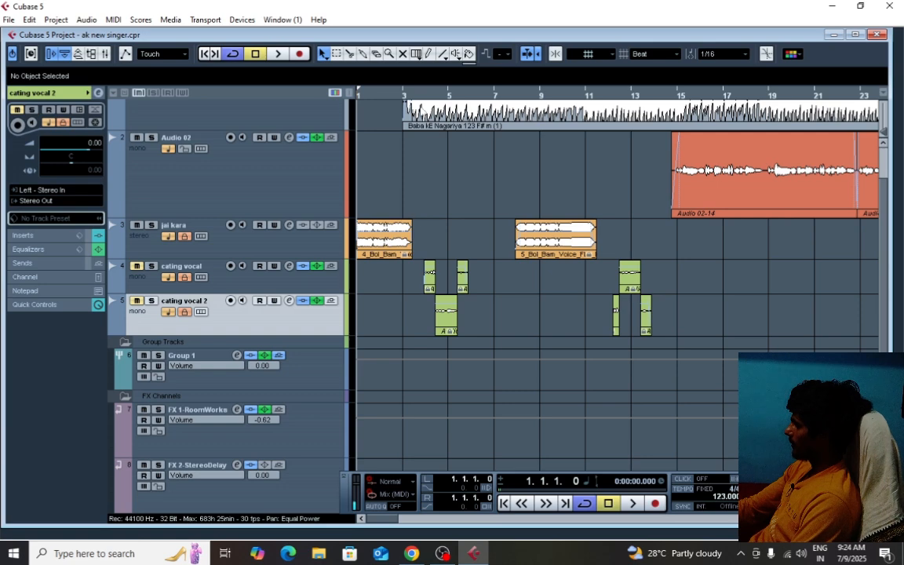
Mute the backing track and Audio 02, unmute both cating vocal tracks, and play them from bar 3 to just past bar 5
{"action": "left_click", "coordinate": [419, 97]}
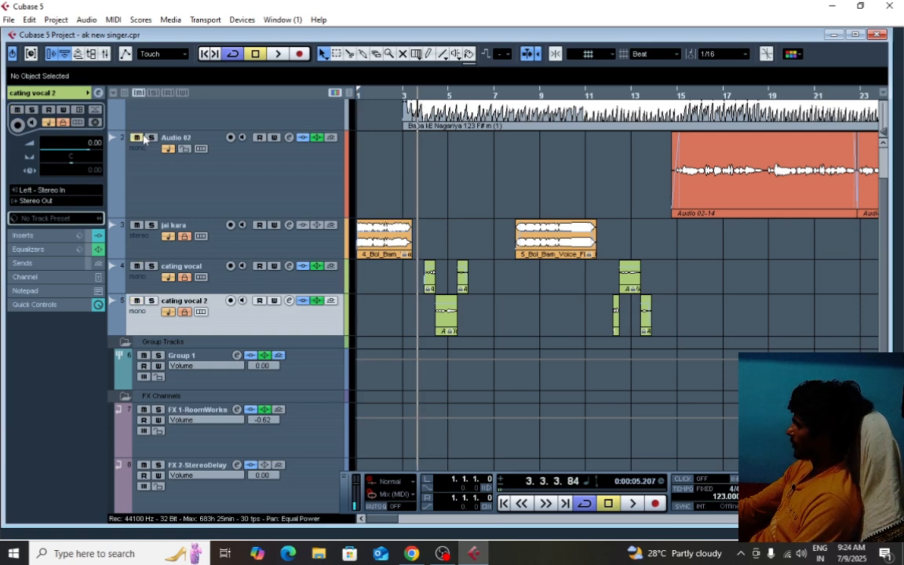
{"action": "scroll", "coordinate": [153, 163], "scroll_direction": "up", "scroll_amount": 2}
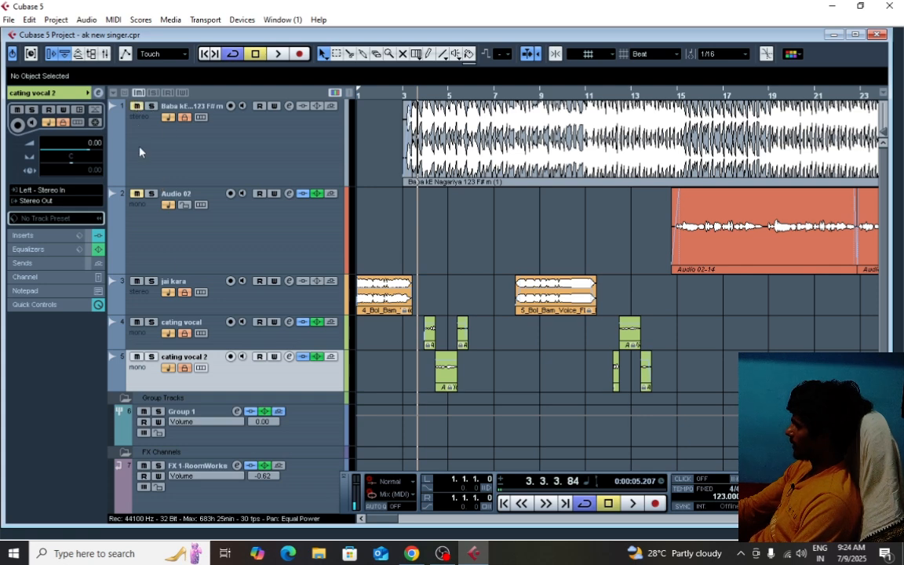
{"action": "key", "text": "space"}
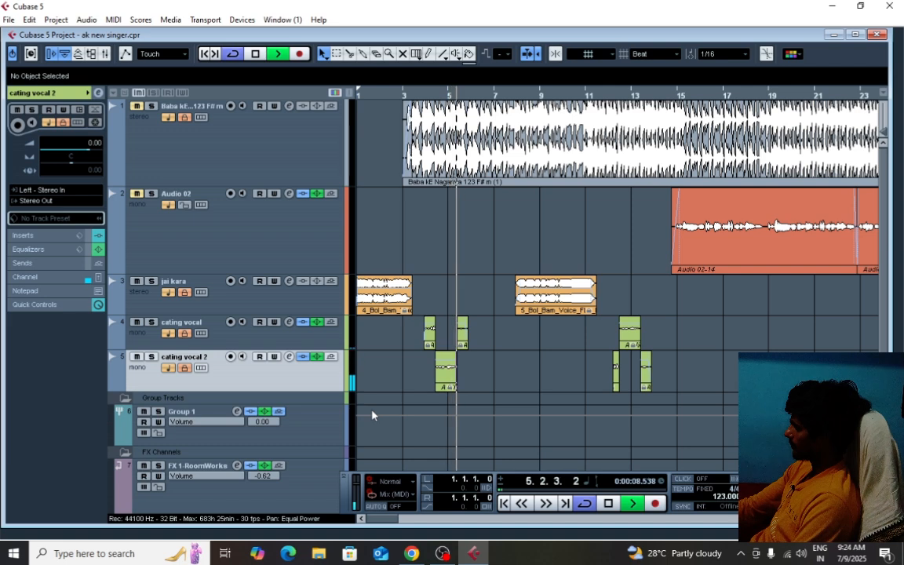
{"action": "key", "text": "space"}
Add a stereo group channel track and name it catinbg 1
{"action": "scroll", "coordinate": [393, 361], "scroll_direction": "down", "scroll_amount": 5}
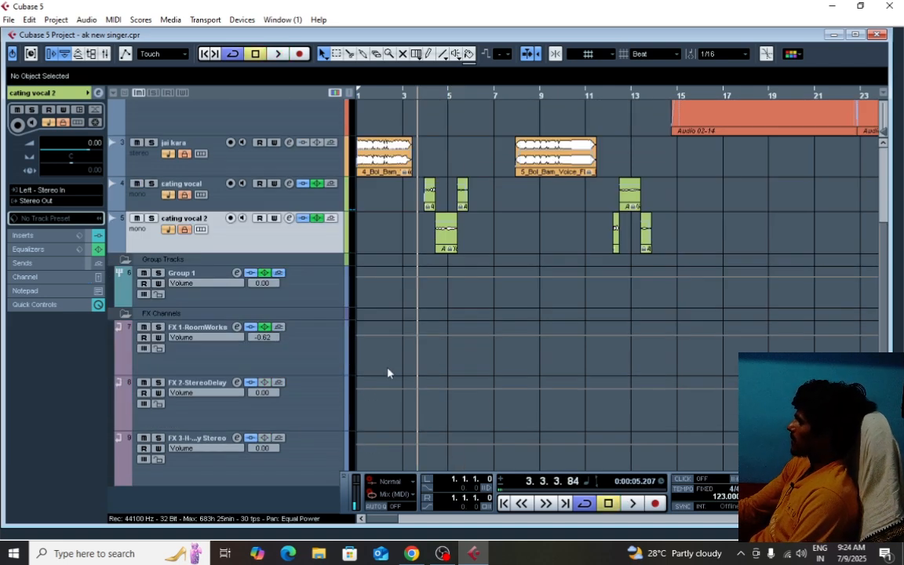
{"action": "right_click", "coordinate": [168, 497]}
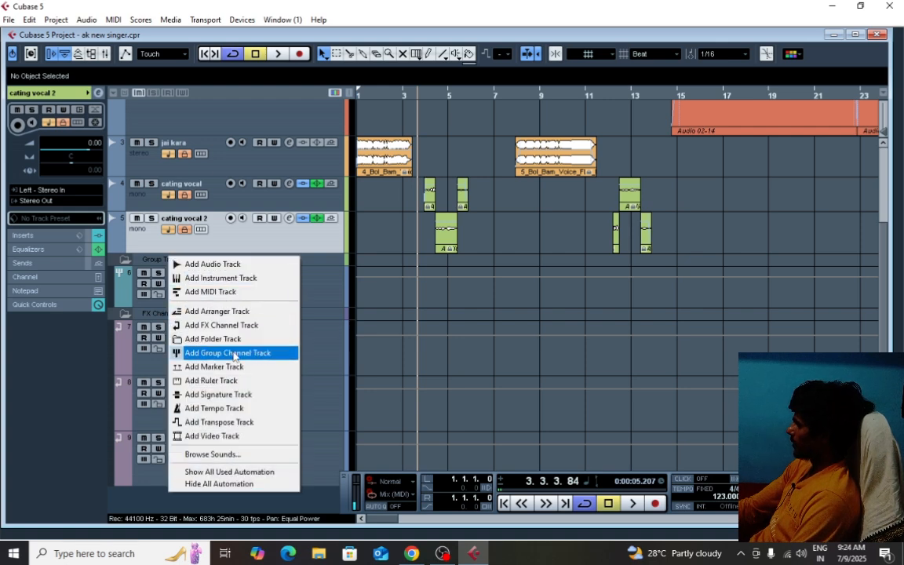
{"action": "left_click", "coordinate": [234, 355]}
{"action": "left_click", "coordinate": [472, 333]}
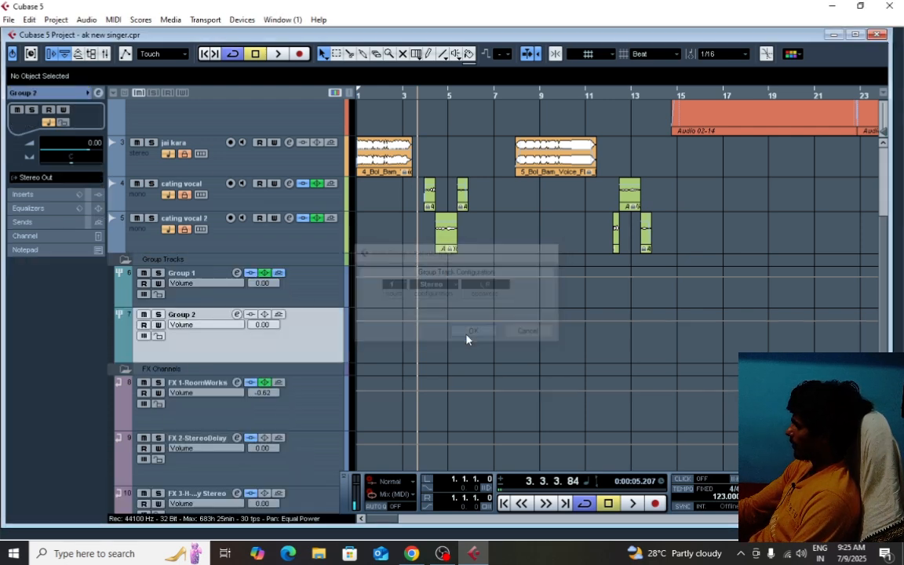
{"action": "double_click", "coordinate": [204, 318]}
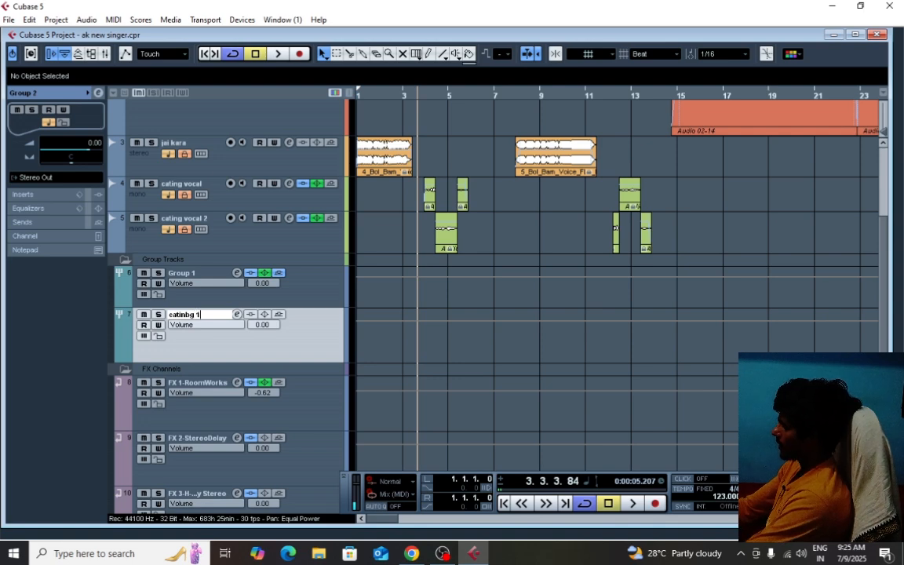
{"action": "type", "text": "catinbg 1"}
{"action": "key", "text": "Return"}
Add another stereo group channel track and name it cating 2
{"action": "scroll", "coordinate": [274, 462], "scroll_direction": "down", "scroll_amount": 2}
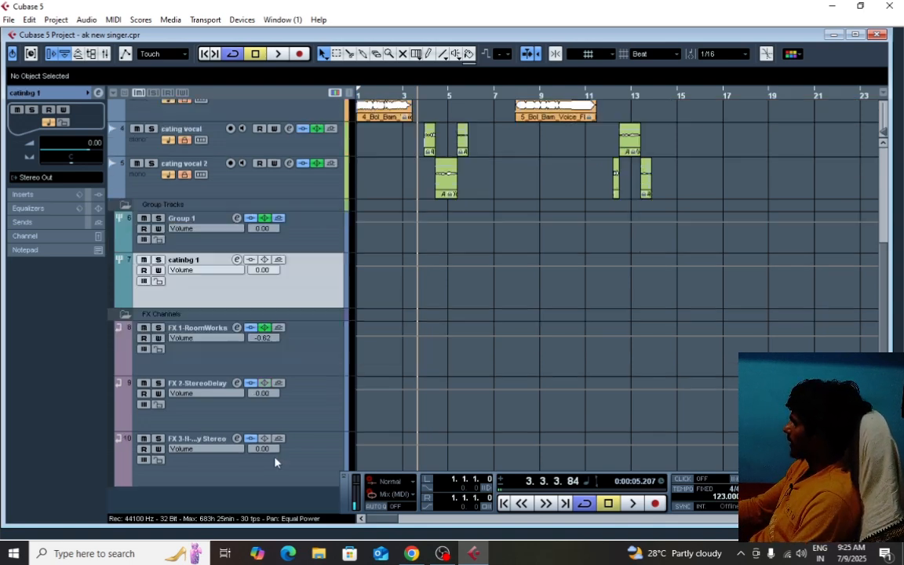
{"action": "right_click", "coordinate": [178, 497]}
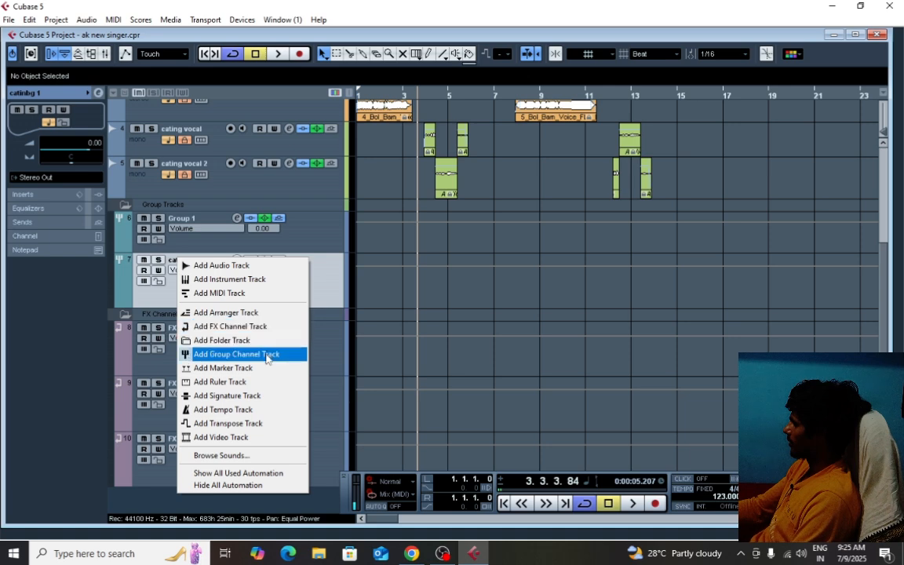
{"action": "left_click", "coordinate": [267, 354]}
{"action": "left_click", "coordinate": [464, 336]}
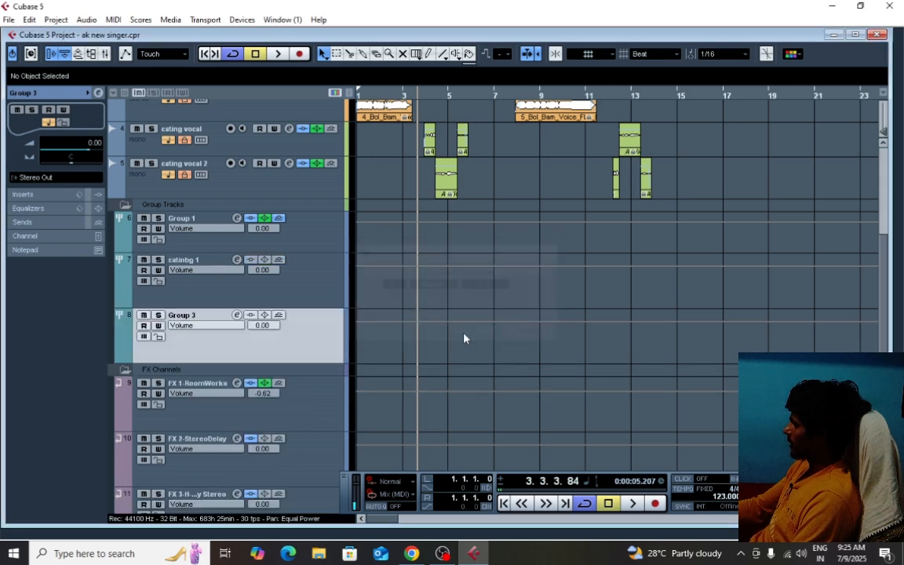
{"action": "double_click", "coordinate": [205, 320]}
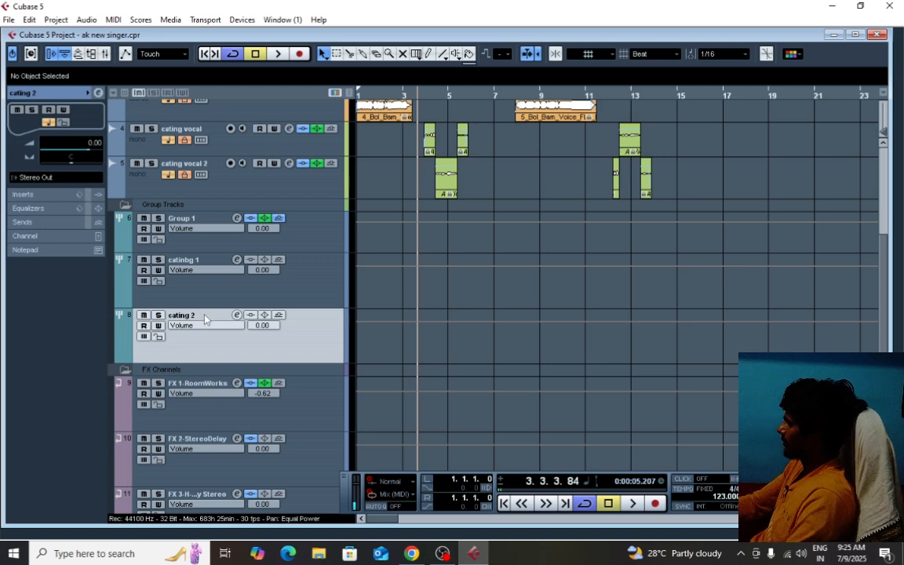
Rename the cating vocal track as catin 1l and the cating vocal 2 track as cating 2
{"action": "scroll", "coordinate": [224, 310], "scroll_direction": "up", "scroll_amount": 3}
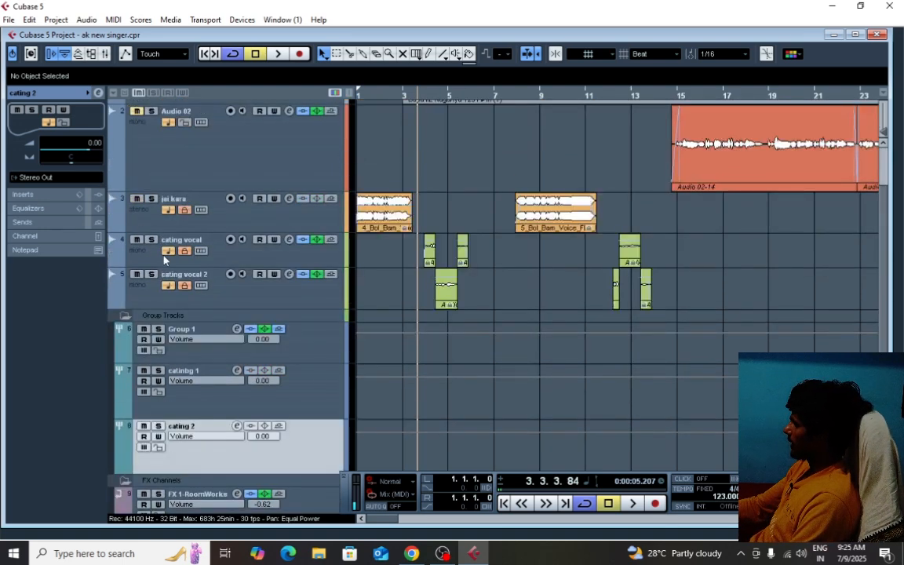
{"action": "left_click", "coordinate": [209, 254]}
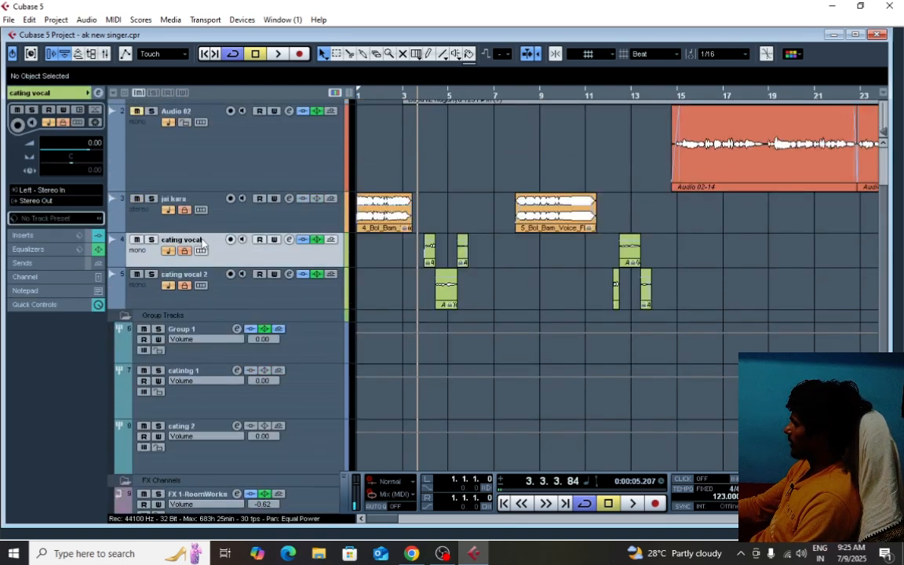
{"action": "double_click", "coordinate": [193, 239]}
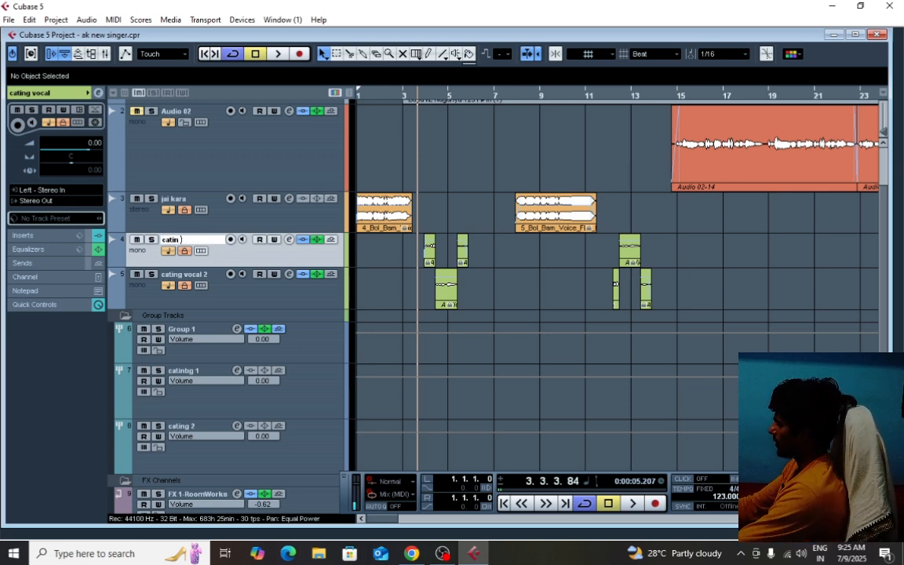
{"action": "double_click", "coordinate": [208, 276]}
{"action": "key", "text": "BackSpace"}
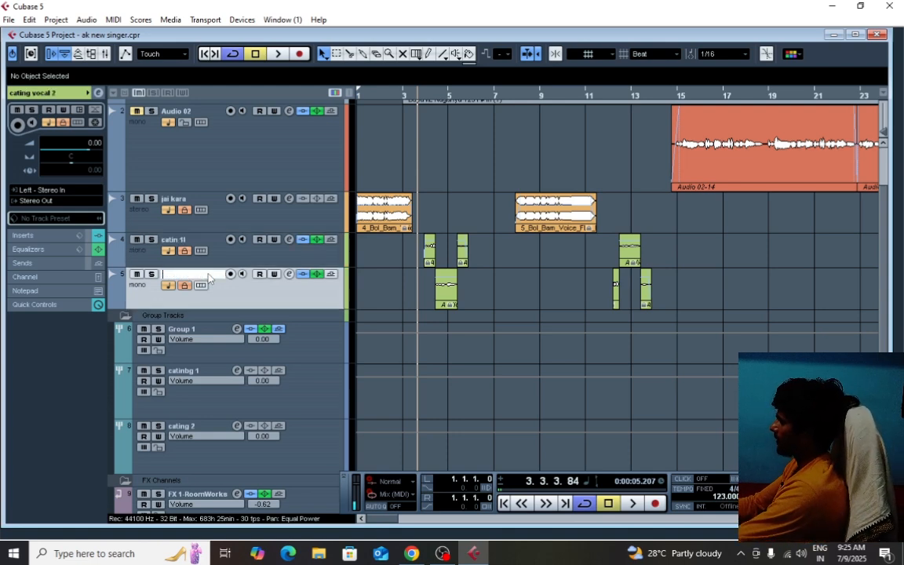
{"action": "type", "text": "cat"}
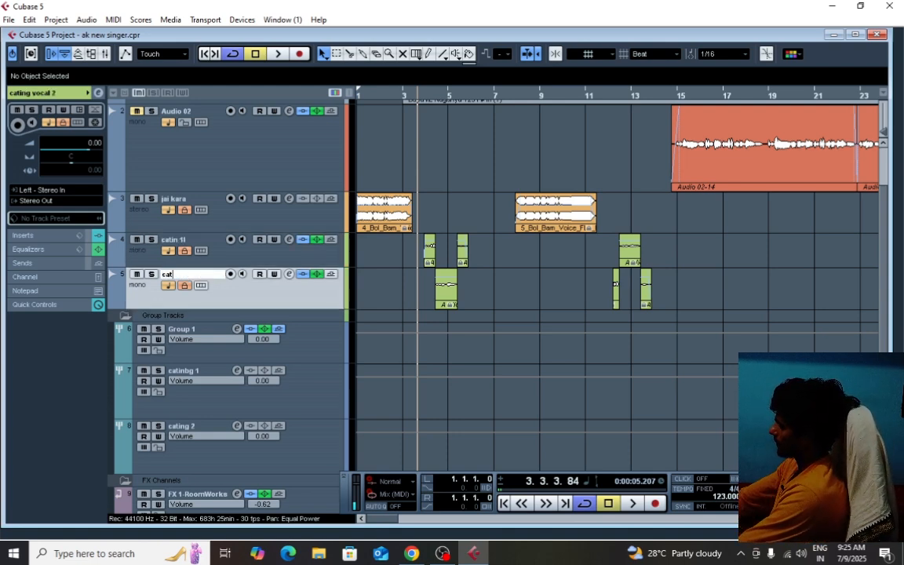
{"action": "type", "text": "ing"}
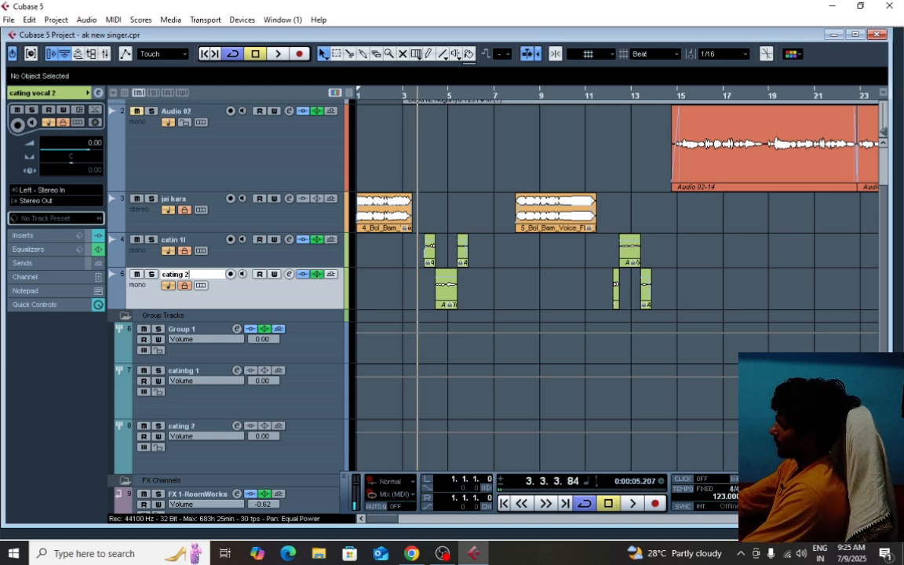
{"action": "type", "text": " 2"}
{"action": "key", "text": "Return"}
Route the catin 1l track's output to the catinbg 1 group and the cating 2 track's output to the cating 2 group
{"action": "left_click", "coordinate": [155, 252]}
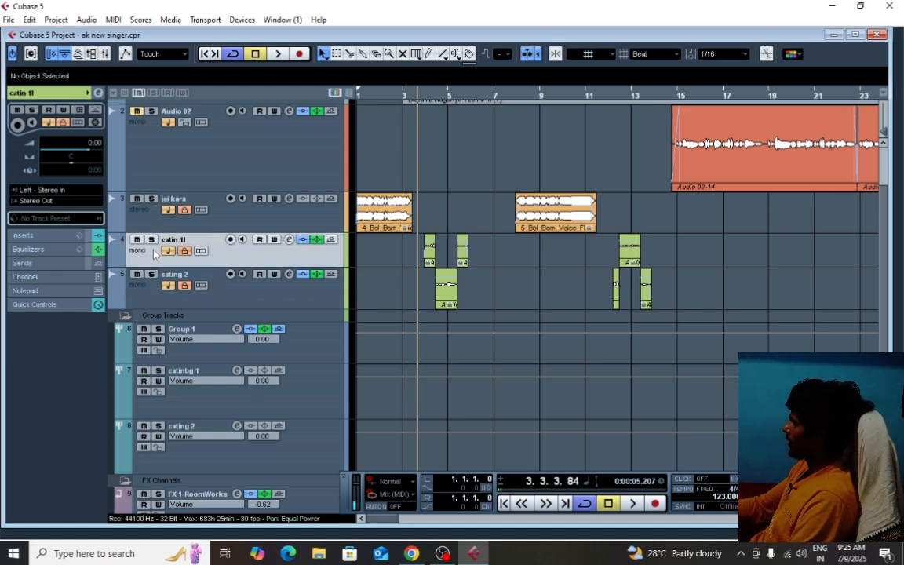
{"action": "left_click", "coordinate": [75, 203]}
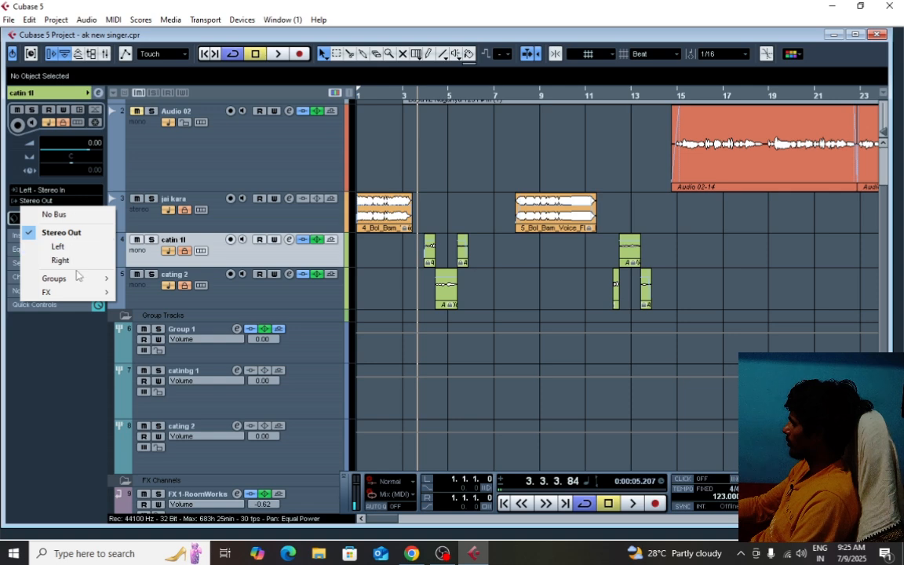
{"action": "mouse_move", "coordinate": [81, 280]}
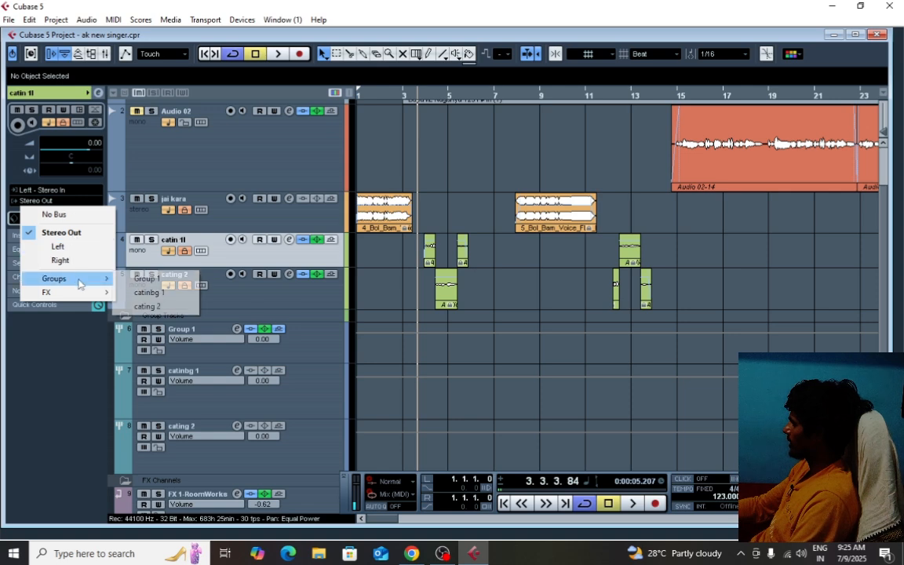
{"action": "left_click", "coordinate": [157, 292]}
{"action": "left_click", "coordinate": [148, 296]}
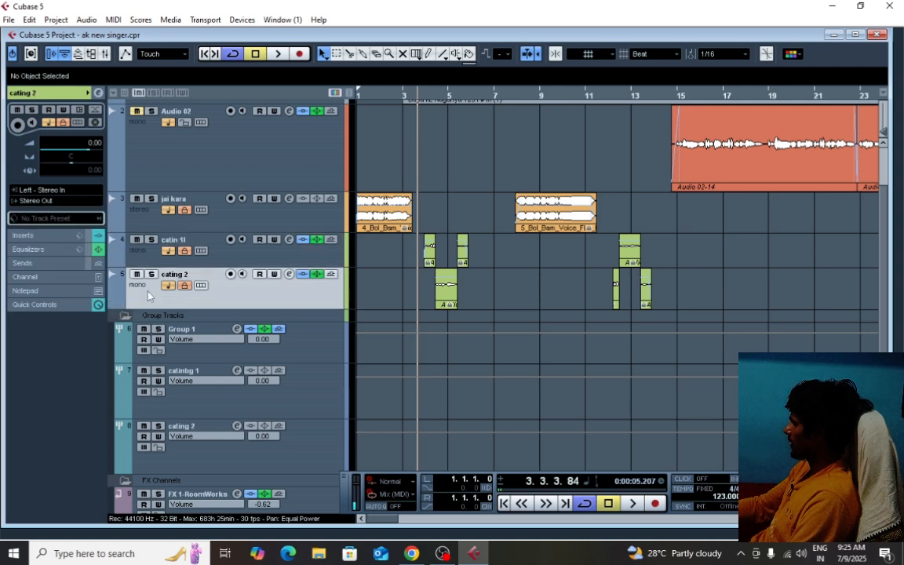
{"action": "left_click", "coordinate": [60, 201]}
{"action": "mouse_move", "coordinate": [72, 283]}
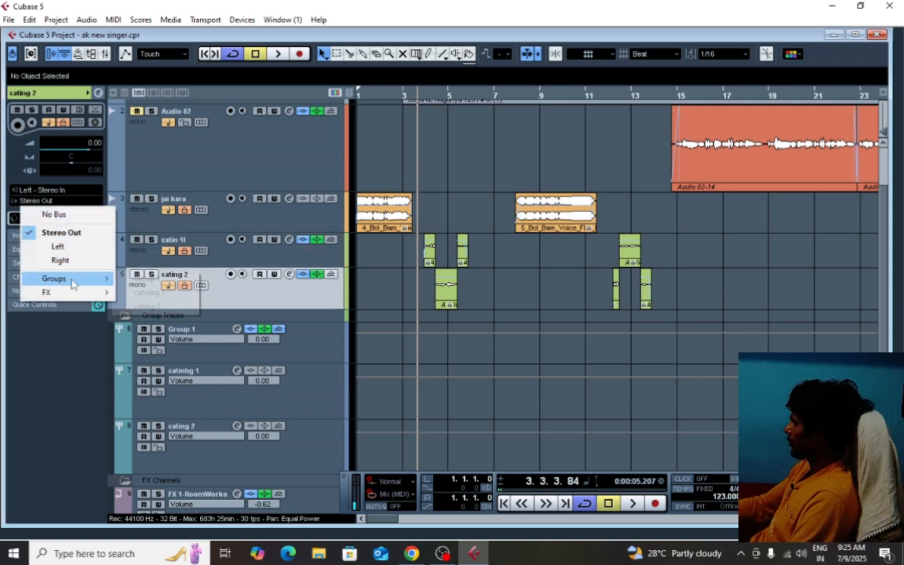
{"action": "left_click", "coordinate": [151, 306]}
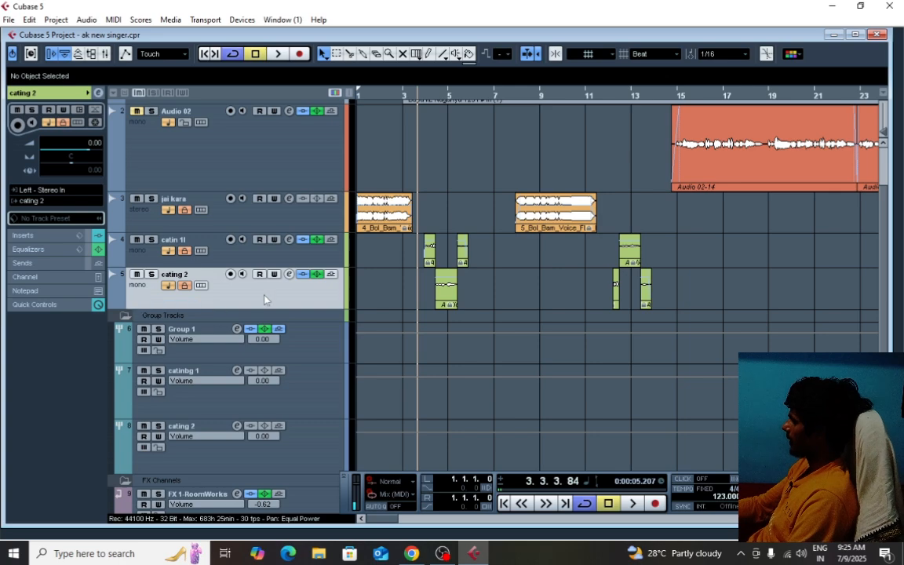
Open the Group 1 channel settings to check its inserts, EQ and sends, and close them
{"action": "scroll", "coordinate": [264, 299], "scroll_direction": "down", "scroll_amount": 2}
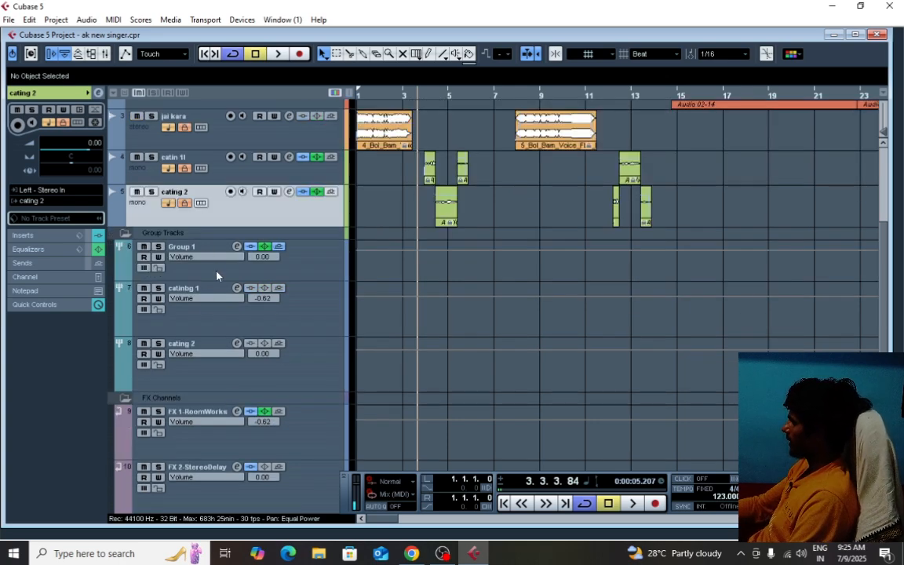
{"action": "scroll", "coordinate": [216, 275], "scroll_direction": "up", "scroll_amount": 4}
{"action": "scroll", "coordinate": [229, 386], "scroll_direction": "down", "scroll_amount": 2}
{"action": "left_click", "coordinate": [204, 353]}
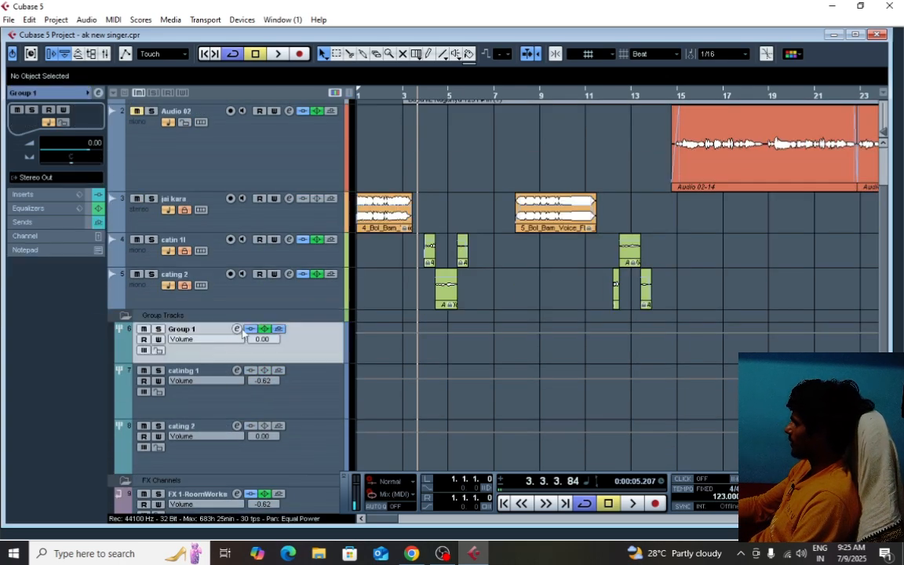
{"action": "left_click", "coordinate": [237, 329]}
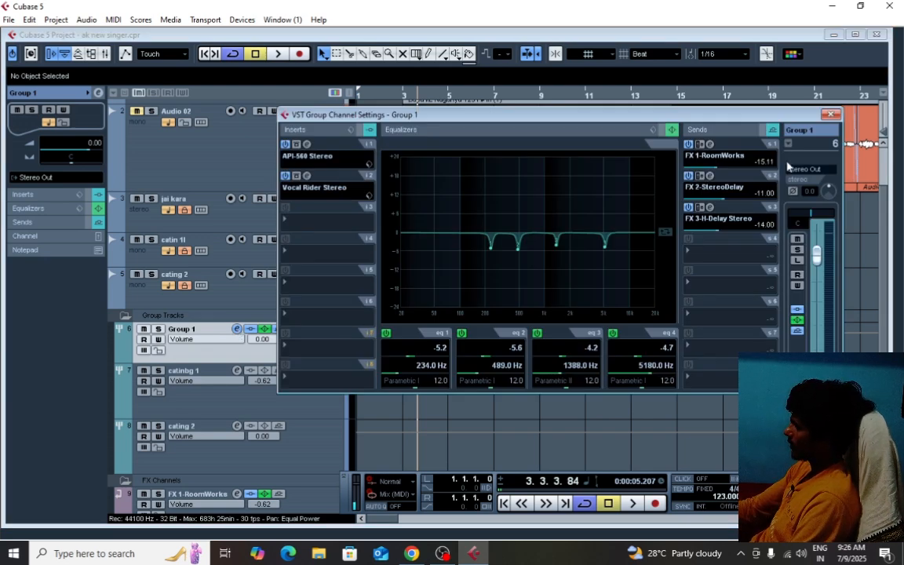
{"action": "left_click", "coordinate": [830, 116]}
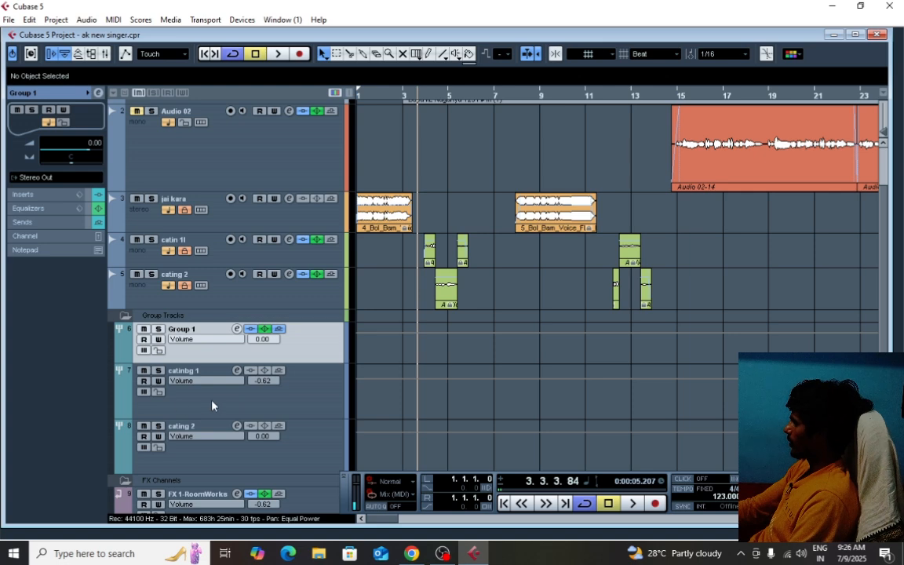
Apply Group 1's channel settings, with its inserts, EQ and sends, to the catinbg 1 and cating 2 group channels
{"action": "scroll", "coordinate": [214, 392], "scroll_direction": "down", "scroll_amount": 2}
{"action": "left_click", "coordinate": [208, 318]}
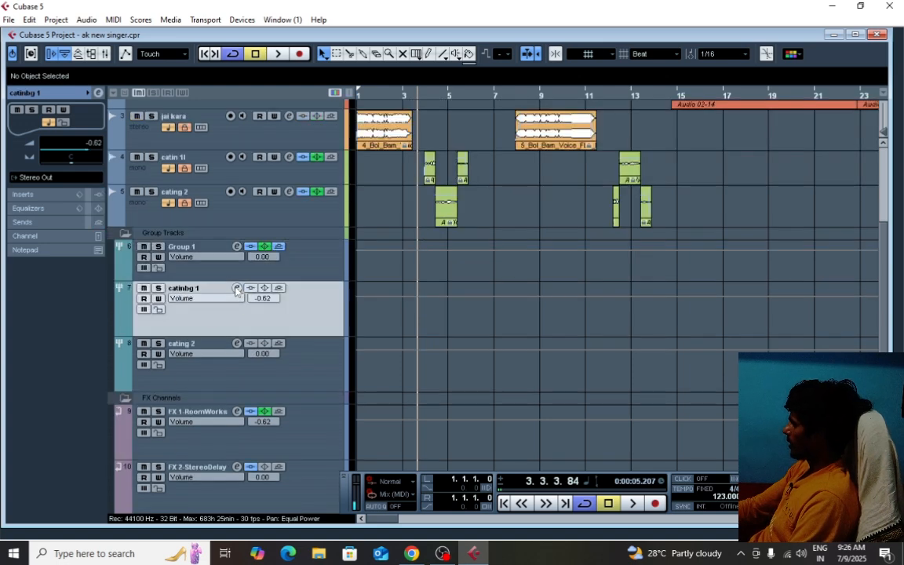
{"action": "left_click", "coordinate": [236, 289]}
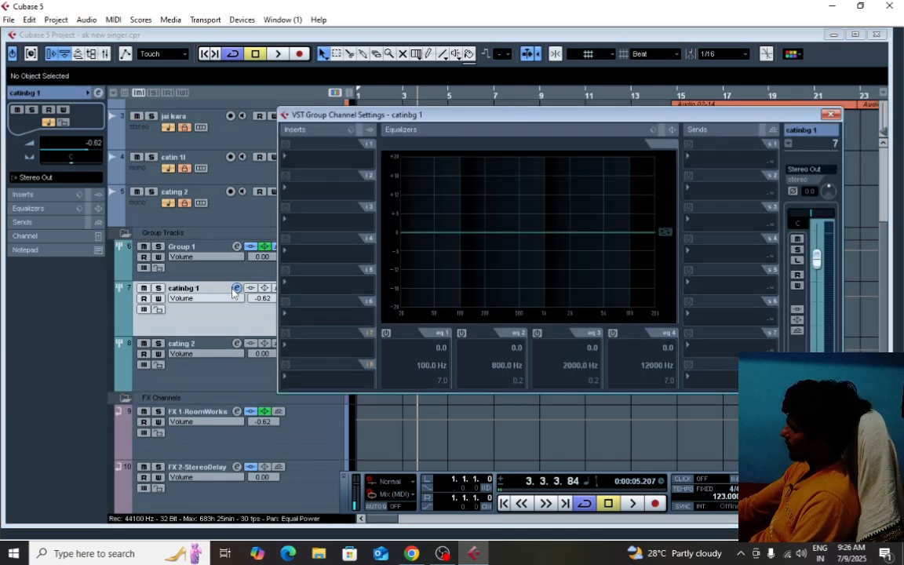
{"action": "left_click", "coordinate": [830, 114]}
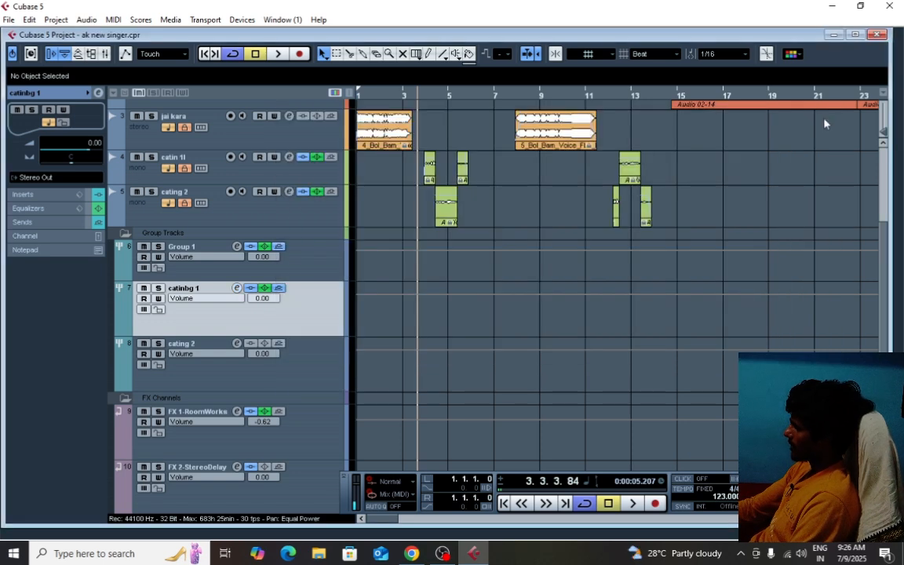
{"action": "left_click", "coordinate": [213, 362]}
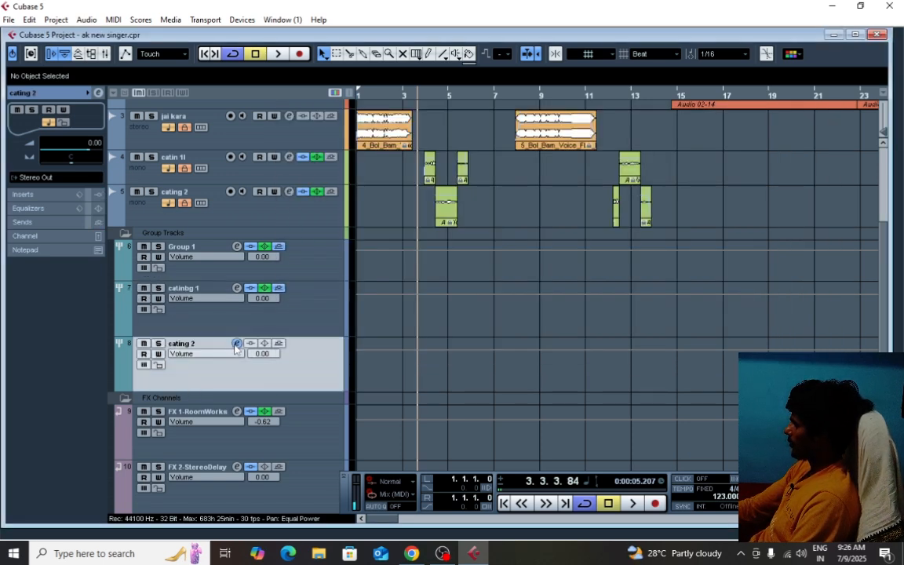
{"action": "left_click", "coordinate": [236, 345]}
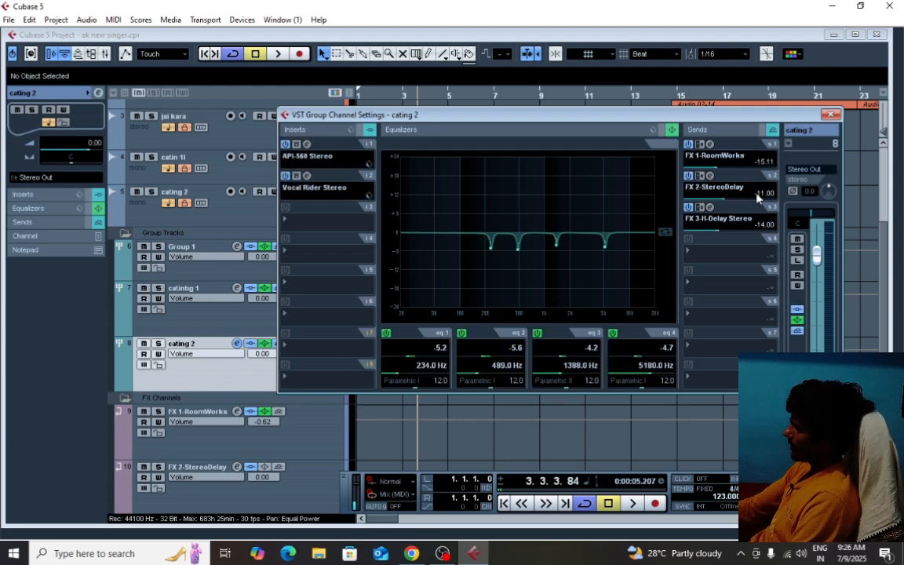
{"action": "left_click", "coordinate": [830, 115]}
Zoom in on the cating vocal clips around bars 4 to 6 and briefly play them back
{"action": "scroll", "coordinate": [473, 328], "scroll_direction": "up", "scroll_amount": 3}
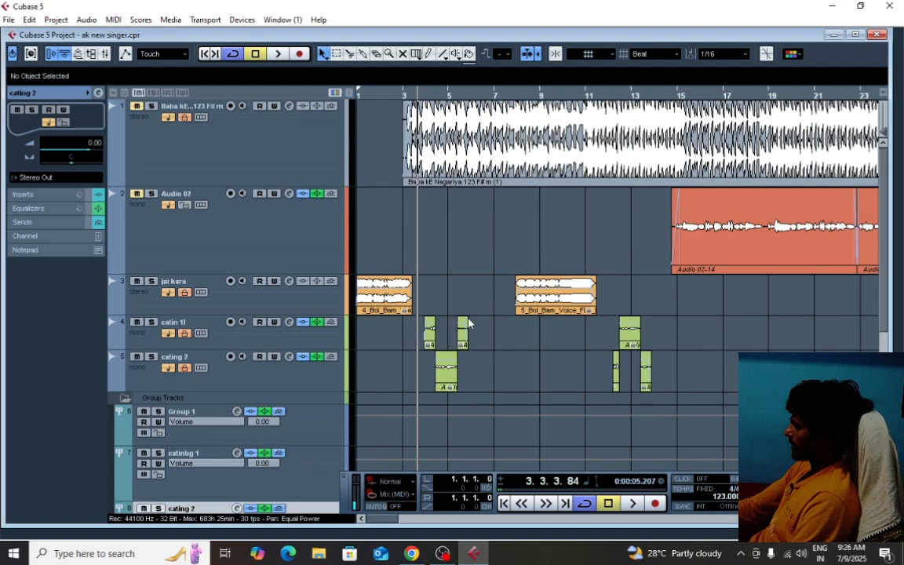
{"action": "key", "text": "h"}
{"action": "key", "text": "h"}
{"action": "key", "text": "h"}
{"action": "key", "text": "h"}
{"action": "key", "text": "h"}
{"action": "key", "text": "space"}
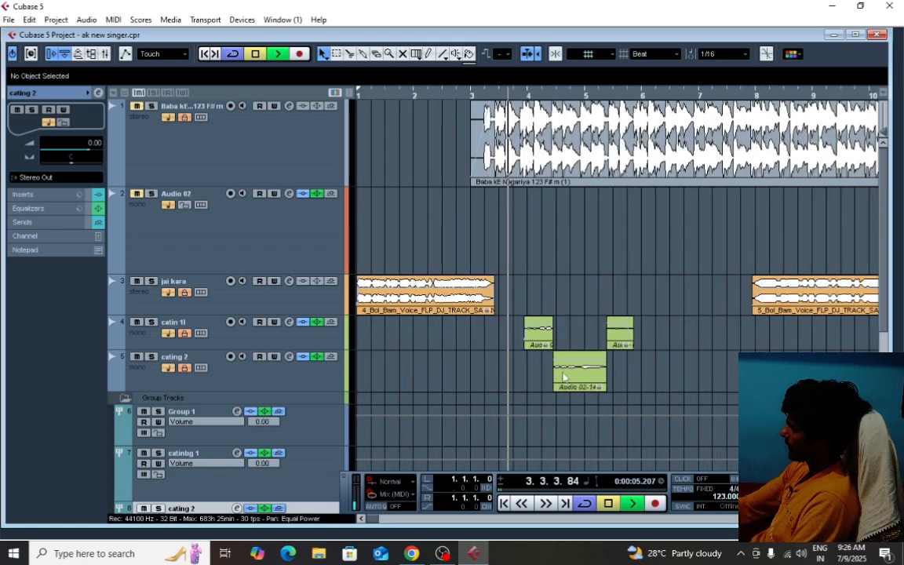
{"action": "key", "text": "space"}
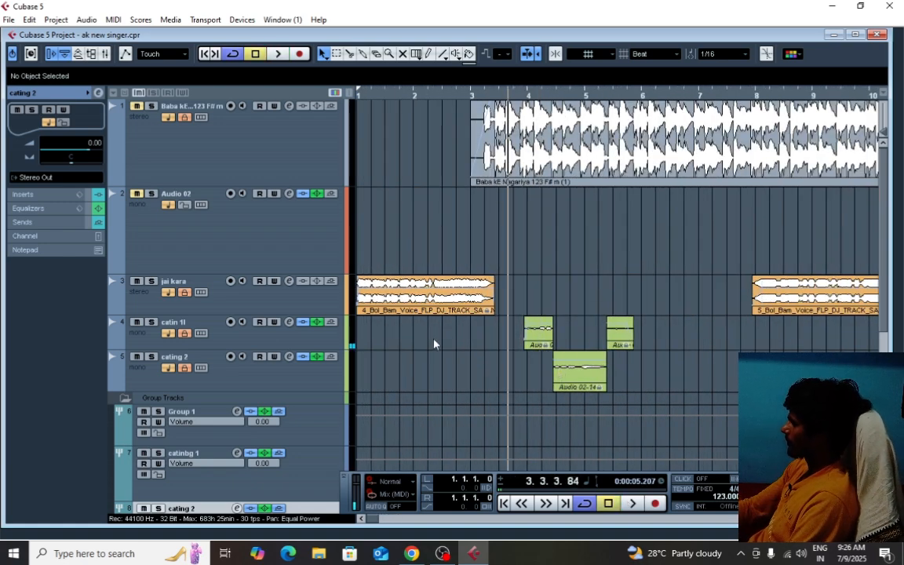
Open the catin 1l track's channel settings and switch off EQ bands 2, 3 and 4
{"action": "scroll", "coordinate": [434, 344], "scroll_direction": "down", "scroll_amount": 3}
{"action": "scroll", "coordinate": [433, 345], "scroll_direction": "up", "scroll_amount": 1}
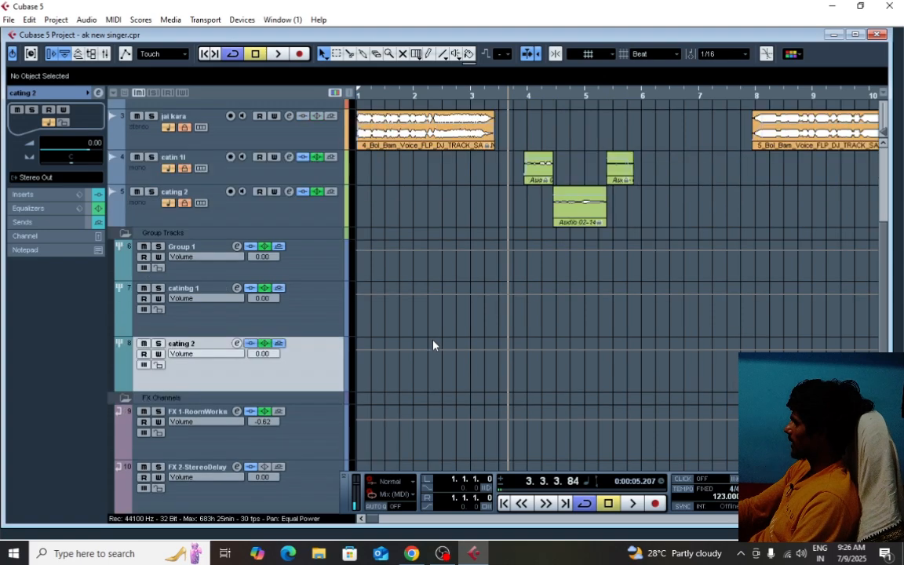
{"action": "scroll", "coordinate": [432, 343], "scroll_direction": "up", "scroll_amount": 2}
{"action": "scroll", "coordinate": [431, 343], "scroll_direction": "down", "scroll_amount": 2}
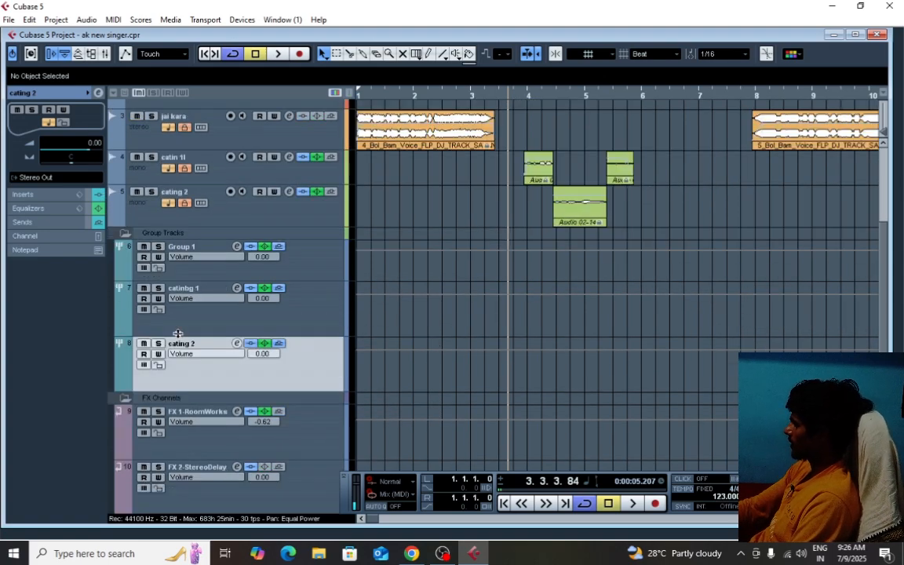
{"action": "scroll", "coordinate": [203, 316], "scroll_direction": "up", "scroll_amount": 4}
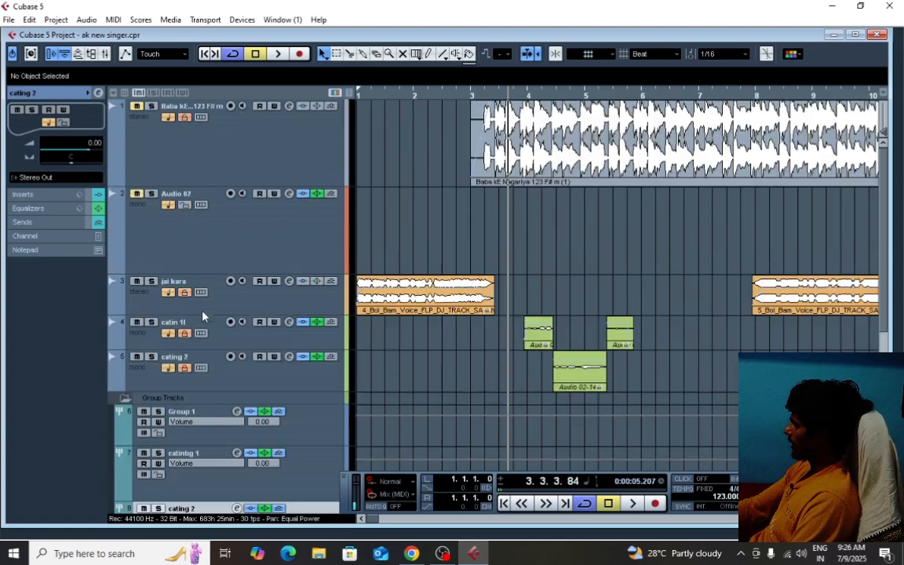
{"action": "left_click", "coordinate": [226, 338]}
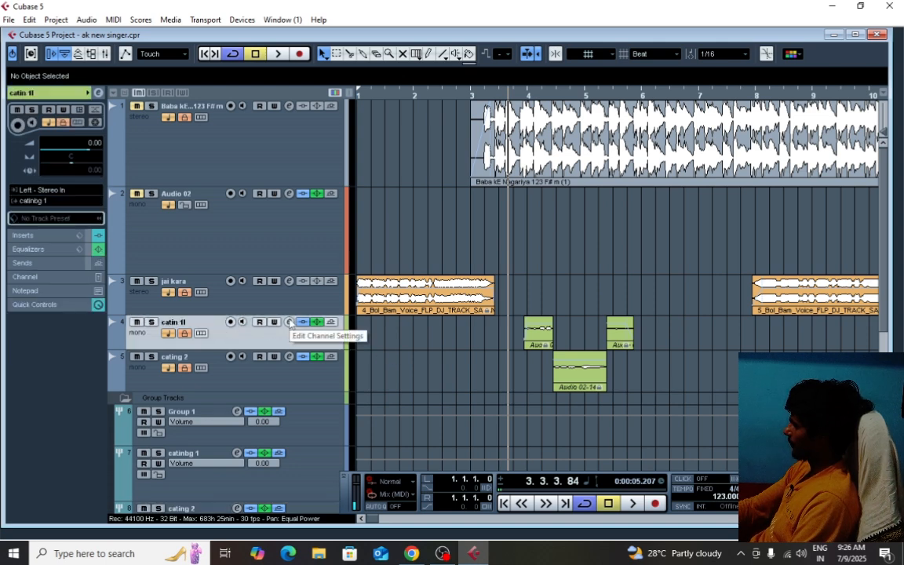
{"action": "left_click", "coordinate": [289, 322]}
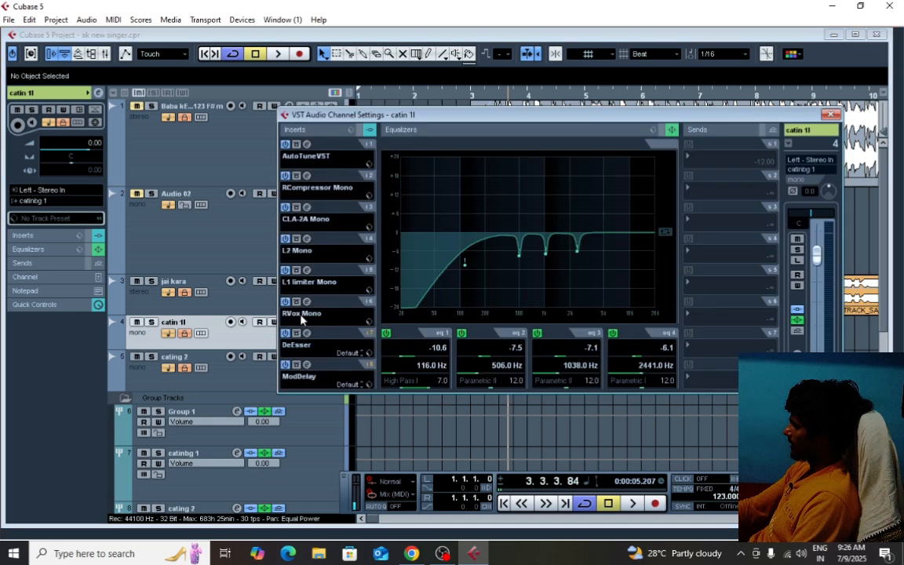
{"action": "double_click", "coordinate": [519, 255]}
{"action": "double_click", "coordinate": [542, 257]}
{"action": "double_click", "coordinate": [543, 256]}
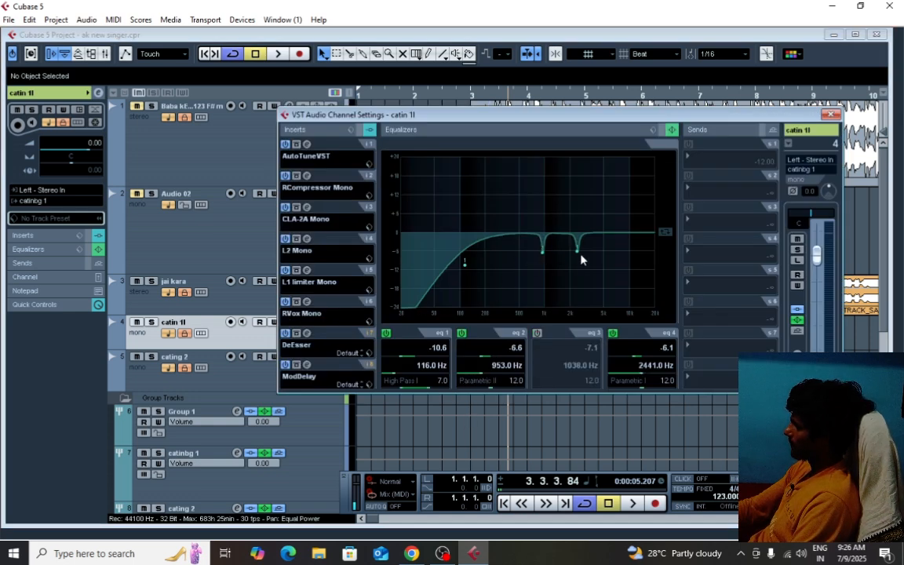
{"action": "double_click", "coordinate": [541, 256]}
{"action": "double_click", "coordinate": [576, 252]}
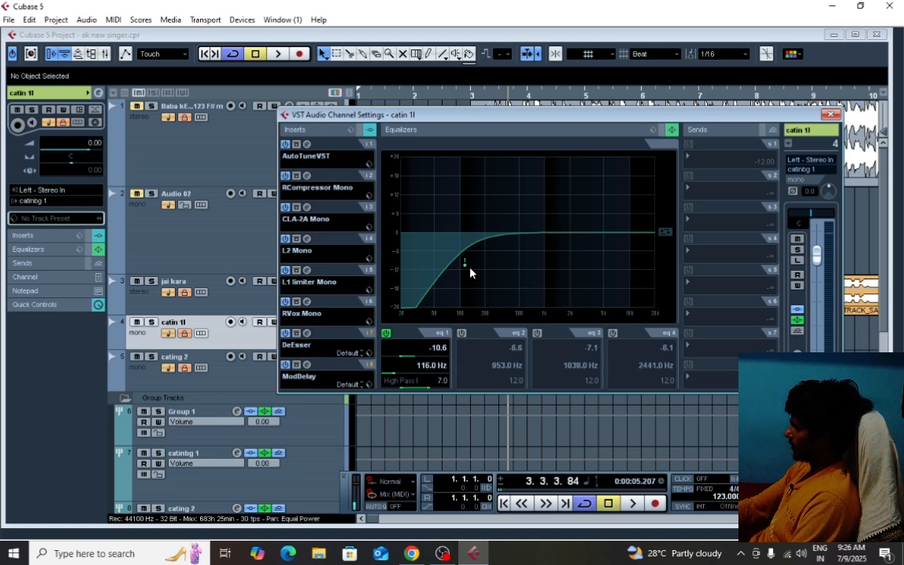
Set EQ band 1's High Pass I to about 175 Hz and re-enable band 4 as High Shelf I at about 4219 Hz and -21.6 dB
{"action": "left_click_drag", "start_coordinate": [470, 267], "coordinate": [485, 268]}
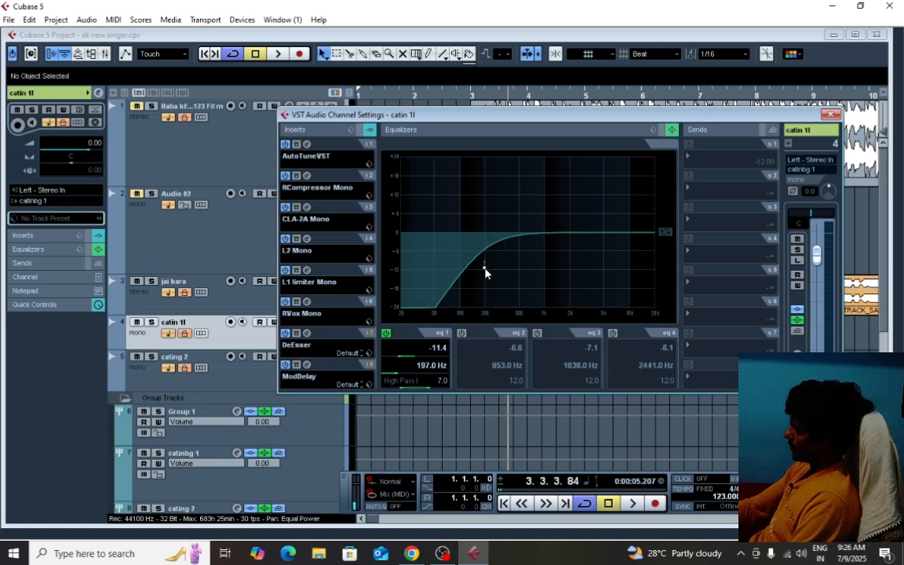
{"action": "left_click", "coordinate": [613, 332]}
{"action": "left_click", "coordinate": [623, 382]}
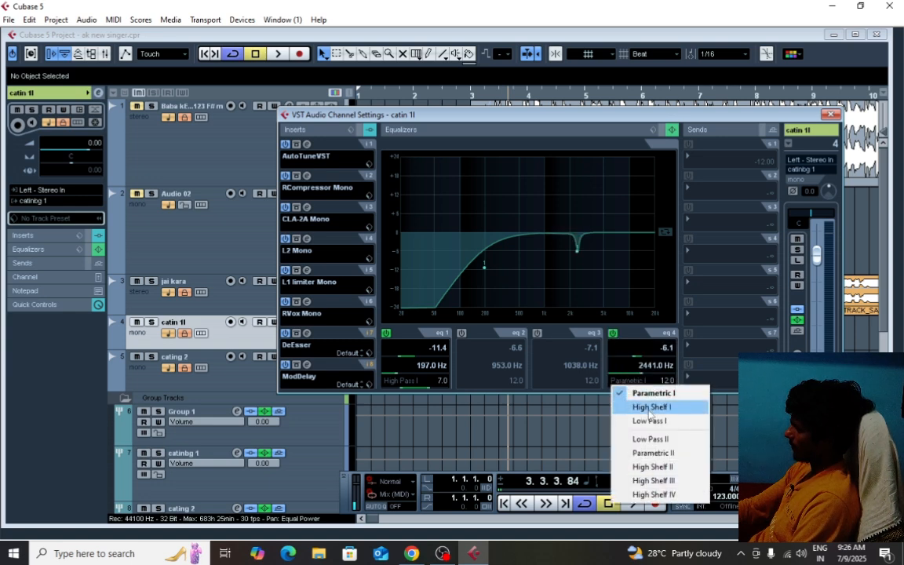
{"action": "left_click", "coordinate": [647, 405]}
{"action": "left_click_drag", "start_coordinate": [577, 256], "coordinate": [598, 303]}
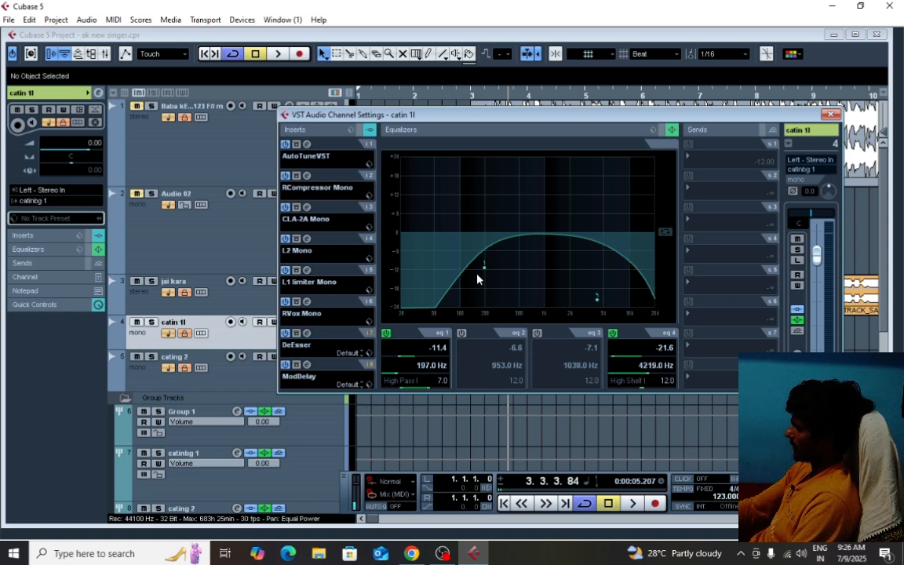
{"action": "left_click_drag", "start_coordinate": [483, 269], "coordinate": [481, 269]}
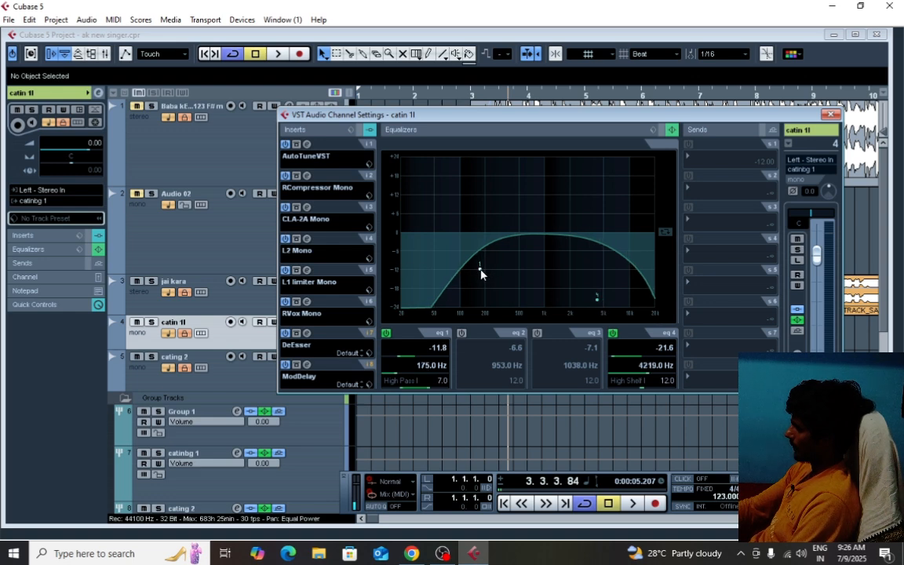
Re-enable EQ band 2 and shape it into a boost of about 6.4 dB at 737 Hz with a Q of 4.6
{"action": "left_click", "coordinate": [462, 332]}
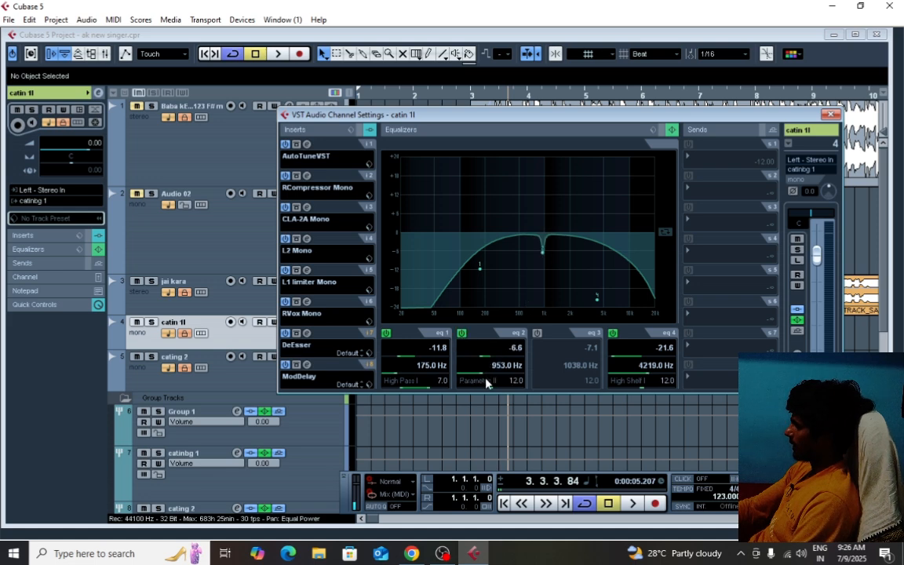
{"action": "left_click_drag", "start_coordinate": [490, 389], "coordinate": [494, 387]}
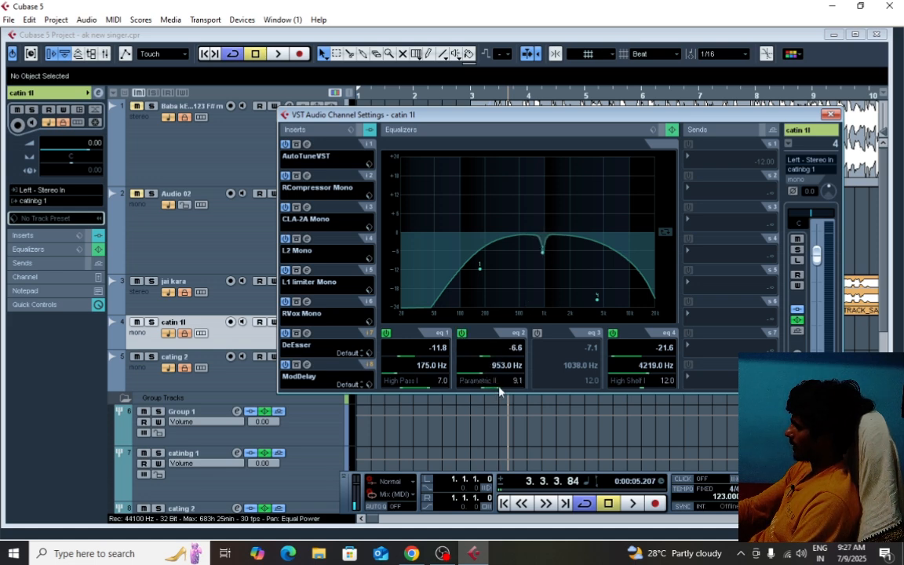
{"action": "left_click_drag", "start_coordinate": [543, 259], "coordinate": [531, 210]}
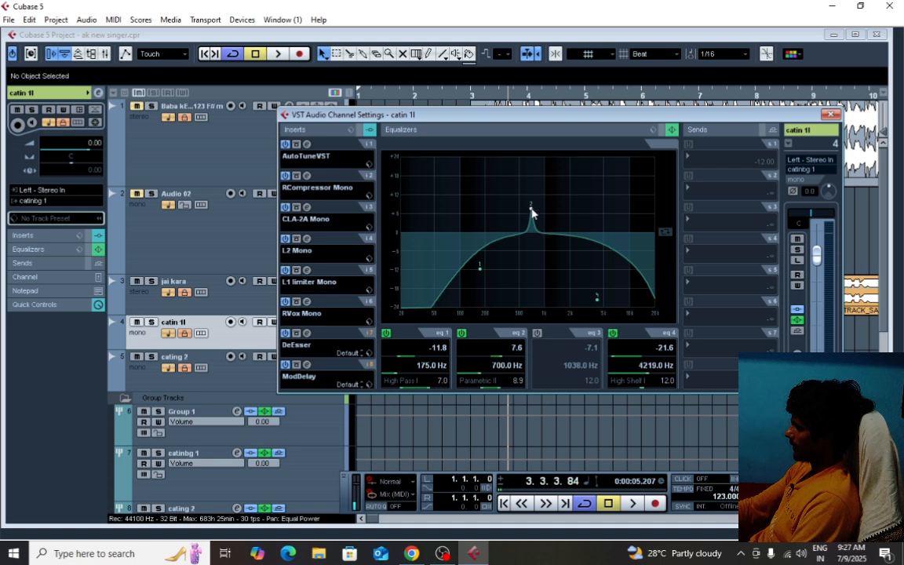
{"action": "left_click_drag", "start_coordinate": [497, 390], "coordinate": [512, 391]}
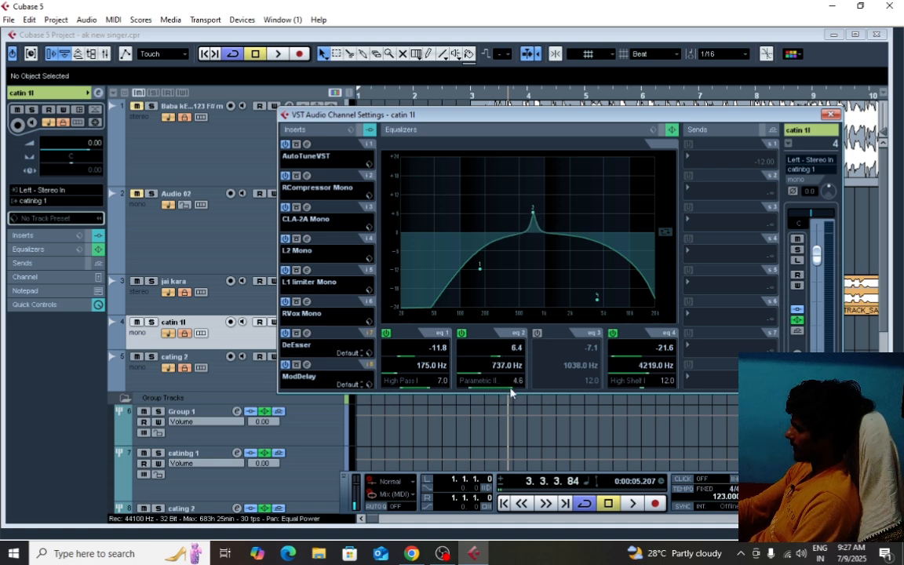
Re-enable EQ band 3 as a 7.6 dB boost at about 1253 Hz with a Q of 6.5, and shift band 2 to about 632 Hz
{"action": "left_click", "coordinate": [537, 333]}
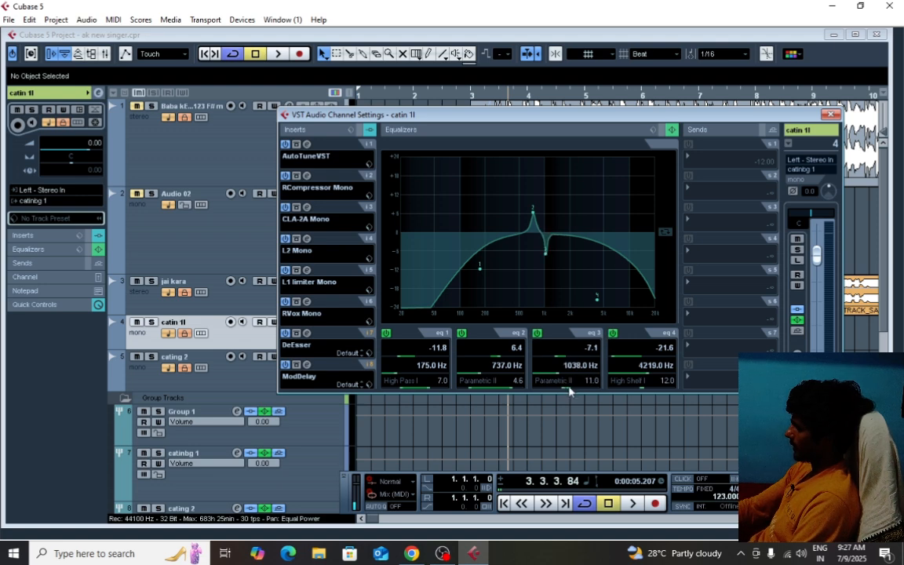
{"action": "left_click_drag", "start_coordinate": [570, 390], "coordinate": [581, 393]}
{"action": "left_click_drag", "start_coordinate": [545, 253], "coordinate": [527, 214]}
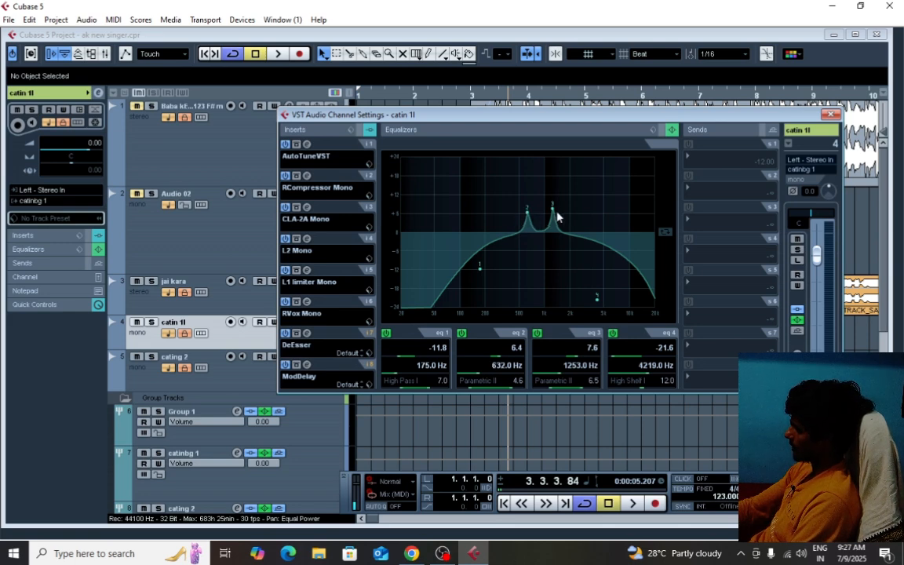
Audition the vocal and raise EQ band 2 to about 8.6 dB at 654 Hz and band 3 to about 9.4 dB at 1319 Hz
{"action": "key", "text": "space"}
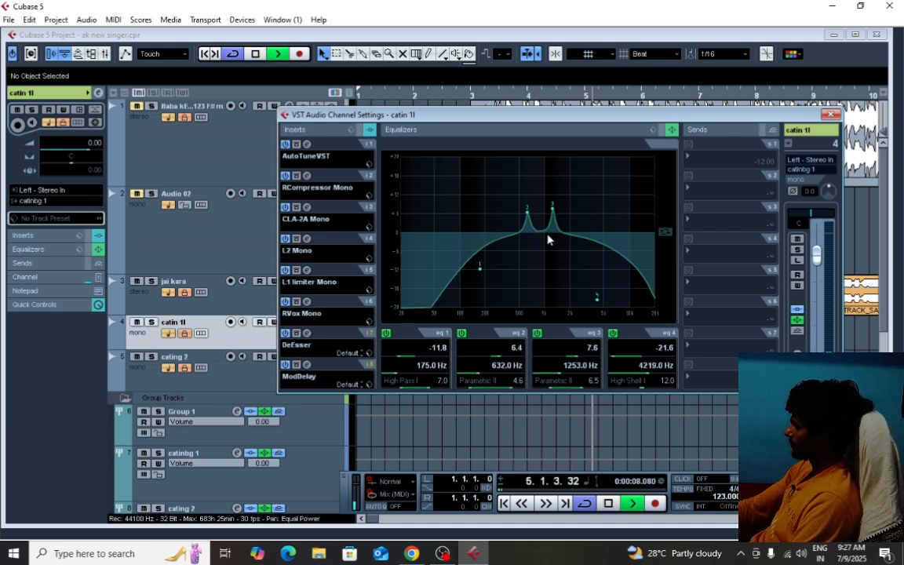
{"action": "key", "text": "space"}
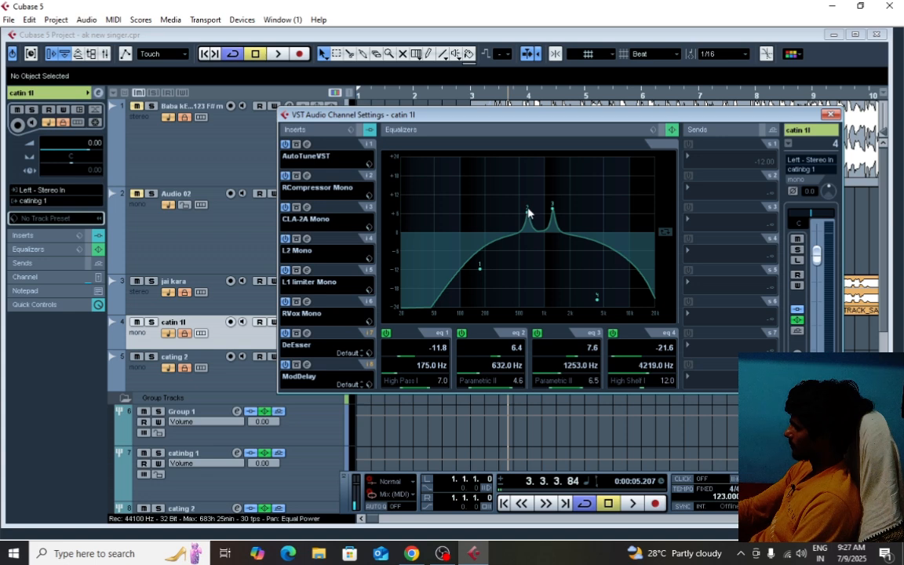
{"action": "left_click_drag", "start_coordinate": [528, 211], "coordinate": [556, 204]}
{"action": "key", "text": "space"}
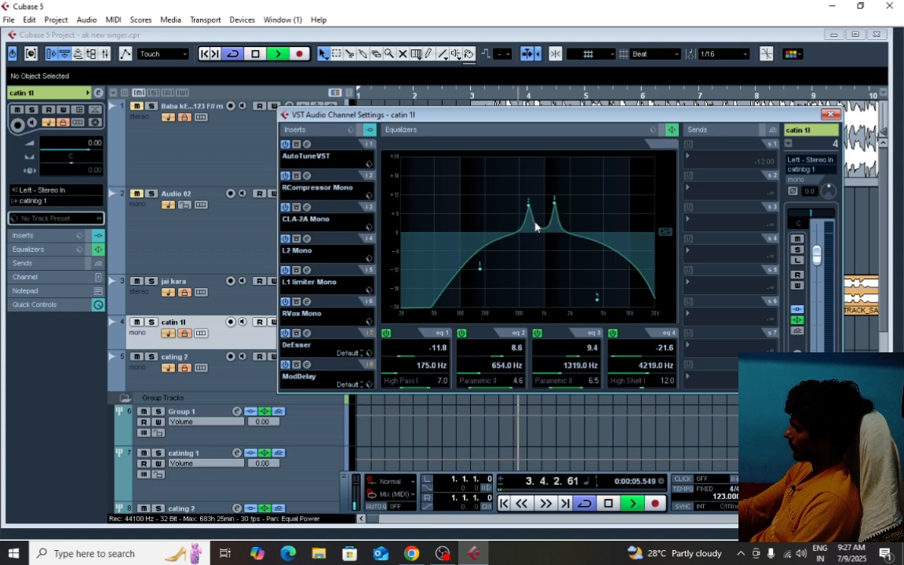
{"action": "key", "text": "space"}
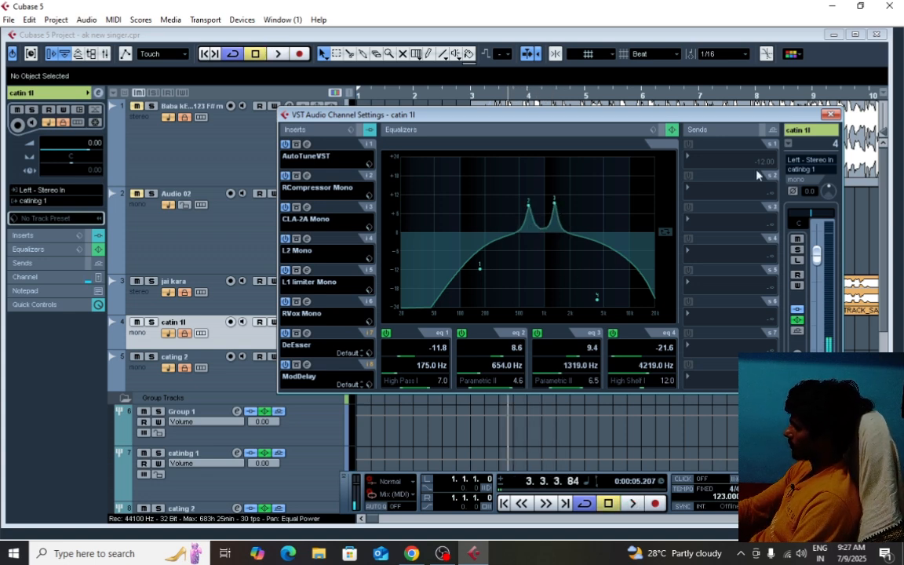
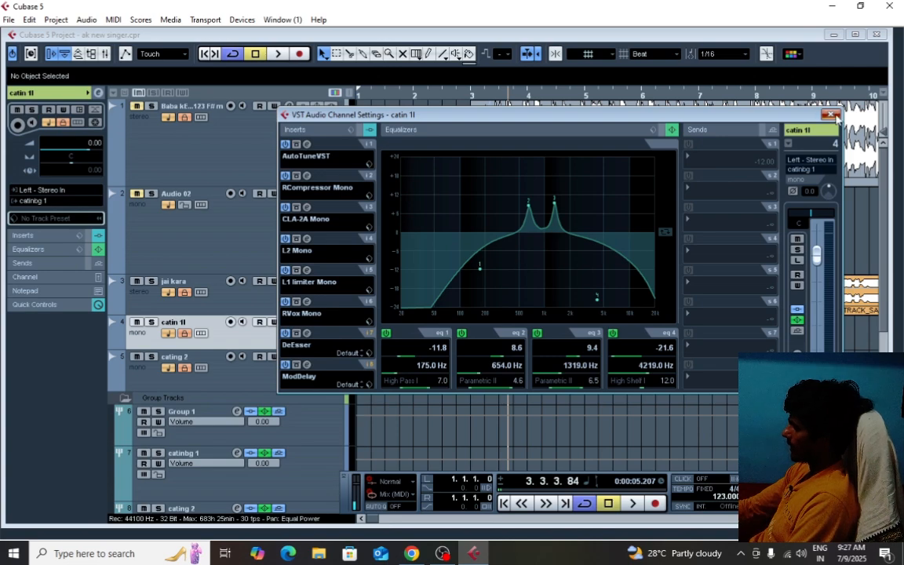
Apply the catin 1l channel settings to the cating 2 audio track and close its channel settings
{"action": "left_click", "coordinate": [832, 114]}
{"action": "left_click", "coordinate": [251, 376]}
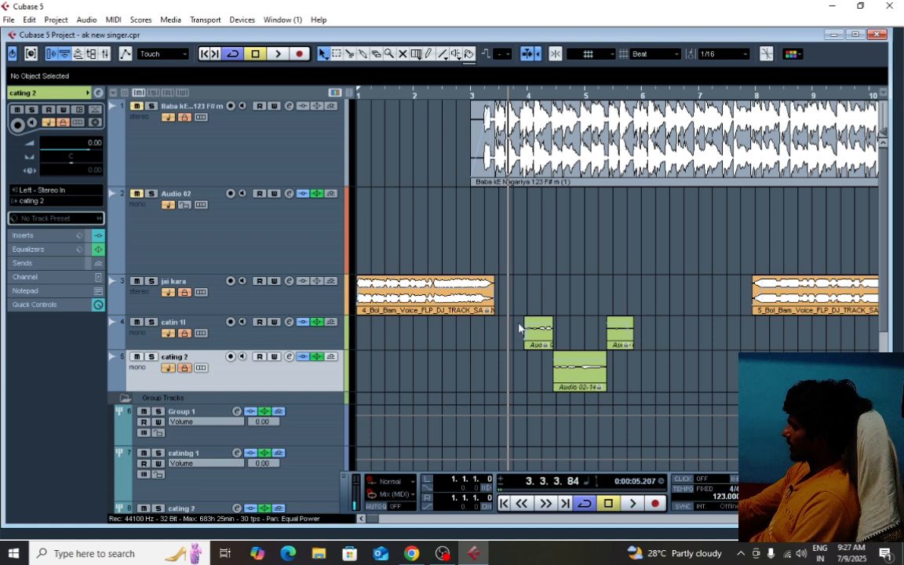
{"action": "left_click", "coordinate": [289, 357]}
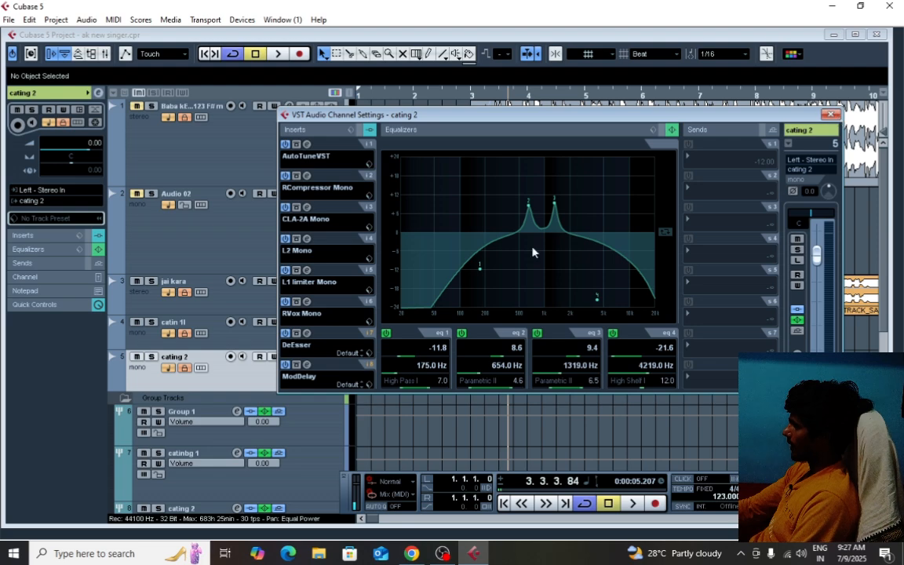
{"action": "left_click", "coordinate": [832, 116]}
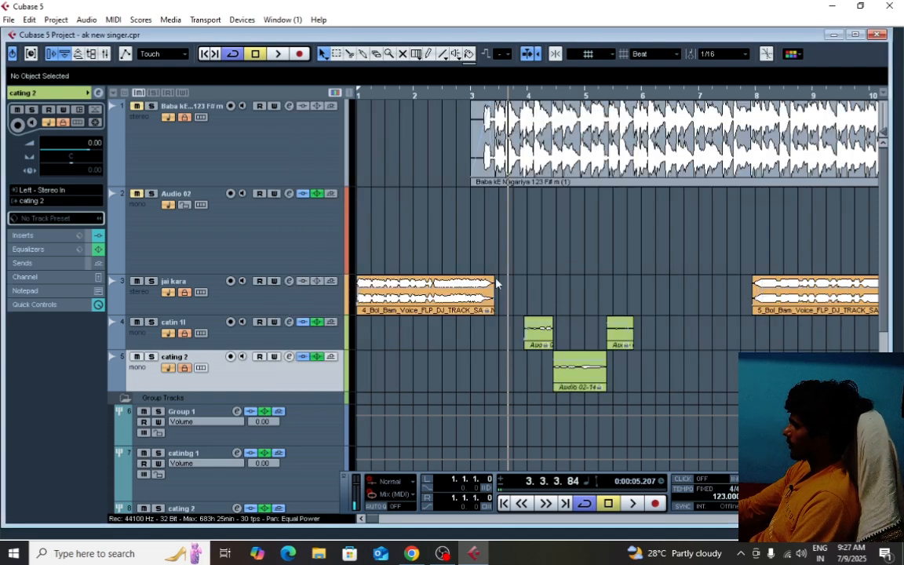
Load the DualFilter effect into the third insert slot of the catinbg 1 group channel
{"action": "scroll", "coordinate": [453, 415], "scroll_direction": "down", "scroll_amount": 3}
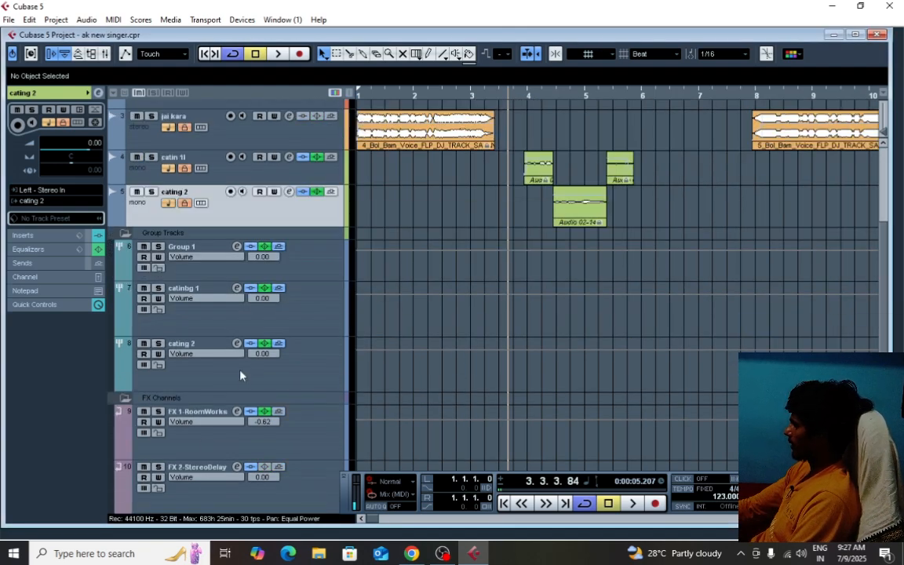
{"action": "left_click", "coordinate": [230, 318]}
{"action": "left_click", "coordinate": [237, 288]}
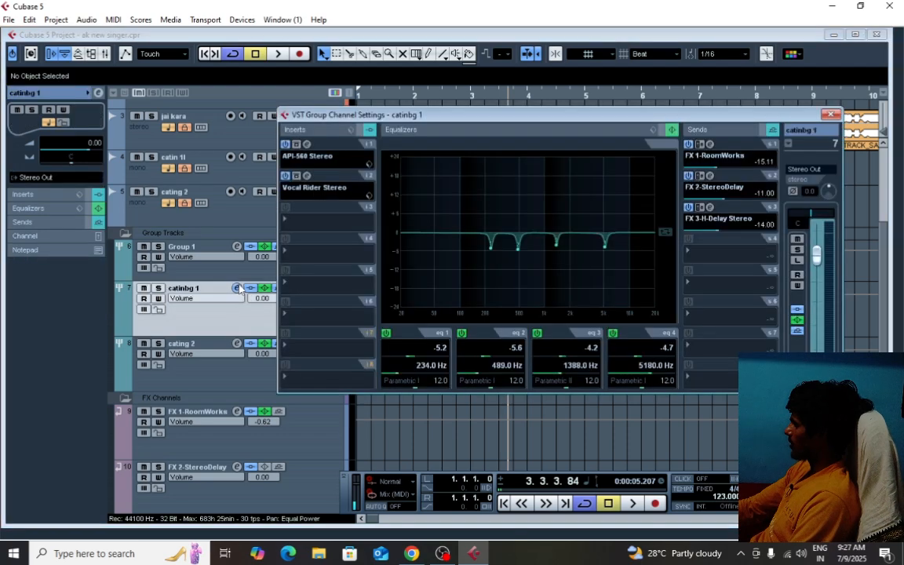
{"action": "left_click", "coordinate": [313, 207]}
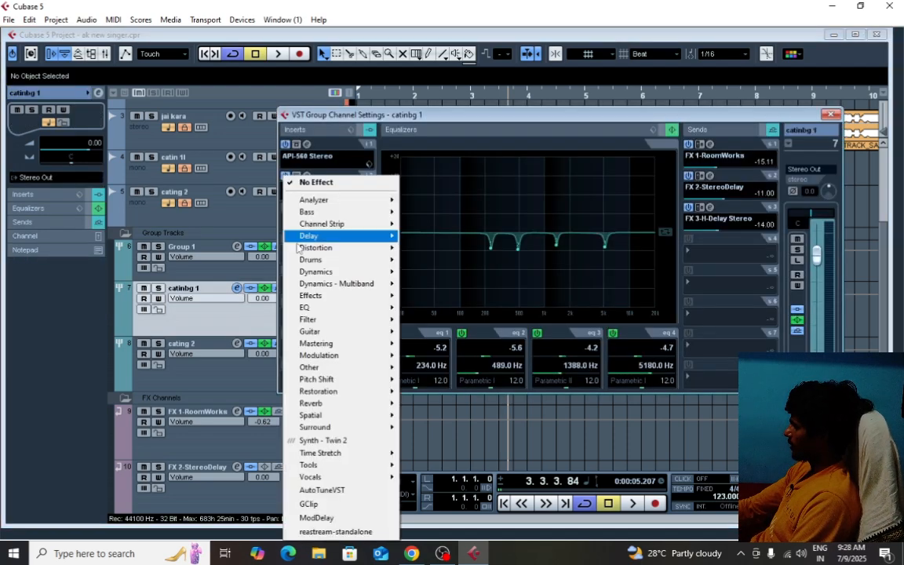
{"action": "mouse_move", "coordinate": [312, 320]}
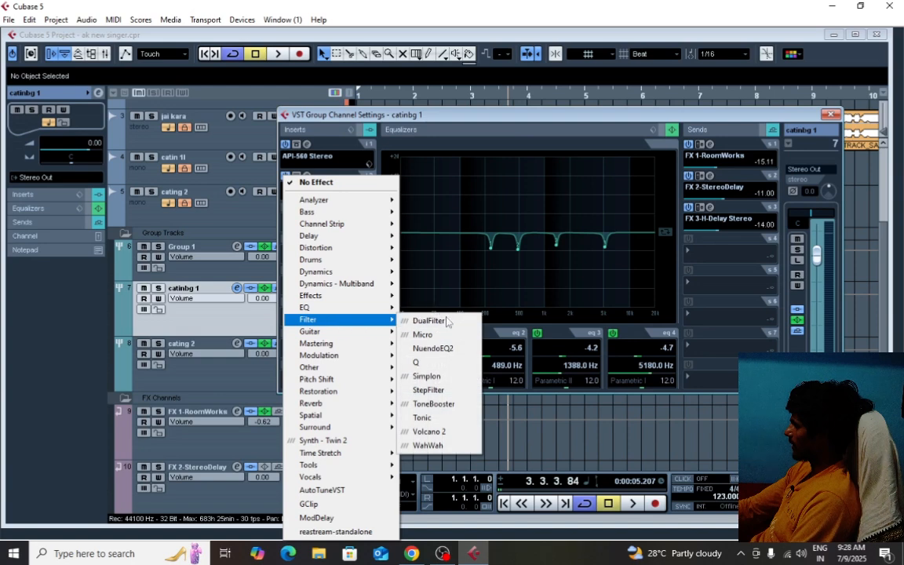
{"action": "left_click", "coordinate": [424, 318]}
Audition the vocal while setting the DualFilter's position to 39.6 and its resonance to 4.0
{"action": "key", "text": "space"}
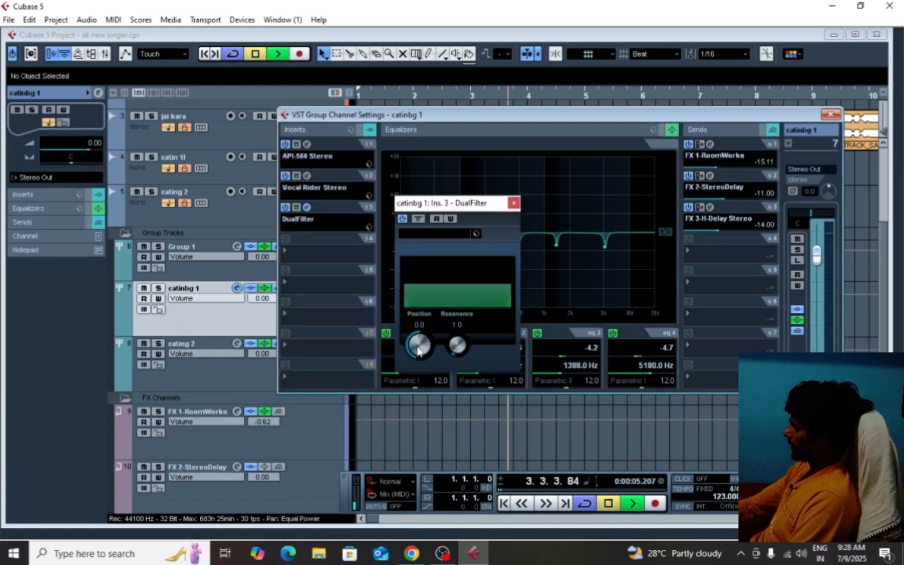
{"action": "left_click_drag", "start_coordinate": [419, 345], "coordinate": [419, 328]}
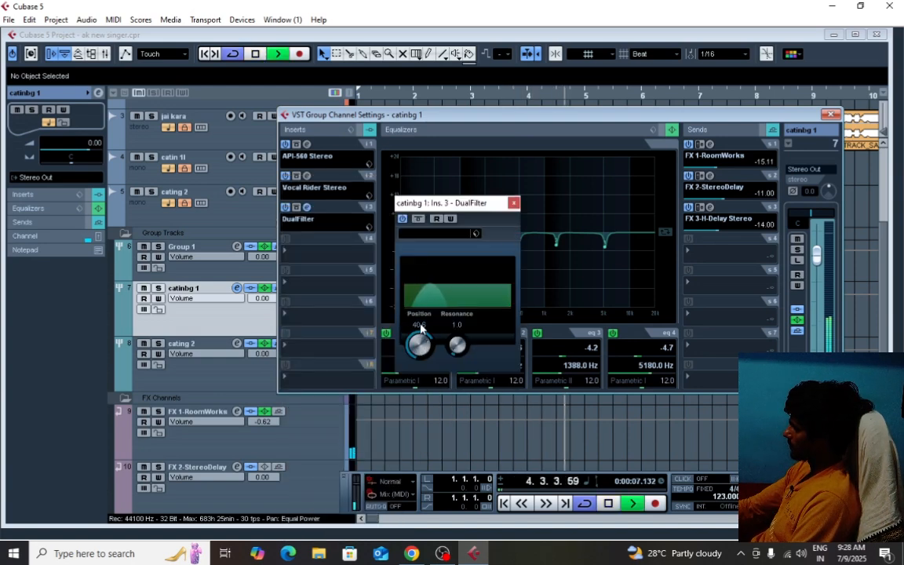
{"action": "key", "text": "space"}
{"action": "key", "text": "space"}
{"action": "left_click_drag", "start_coordinate": [461, 349], "coordinate": [421, 351]}
{"action": "key", "text": "space"}
{"action": "key", "text": "space"}
{"action": "key", "text": "space"}
{"action": "key", "text": "space"}
{"action": "key", "text": "space"}
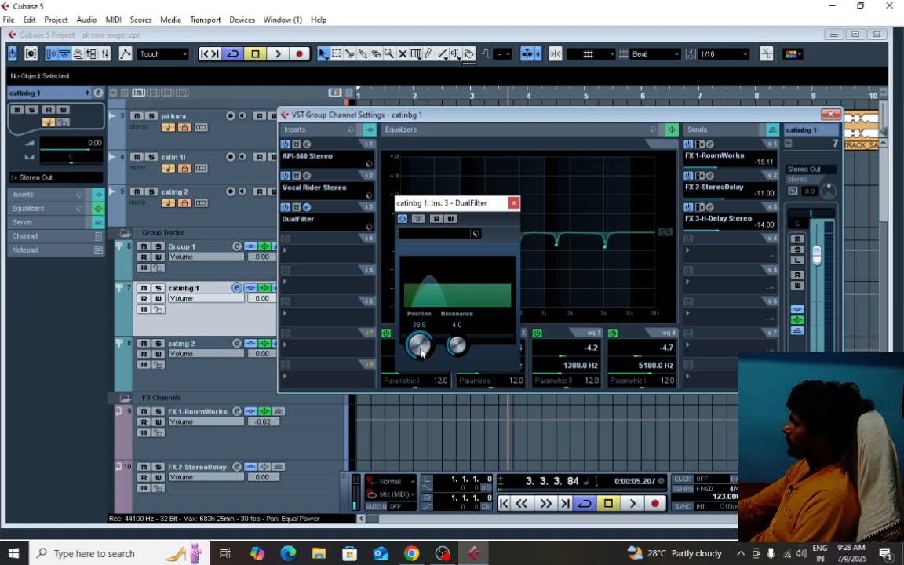
{"action": "key", "text": "space"}
{"action": "key", "text": "space"}
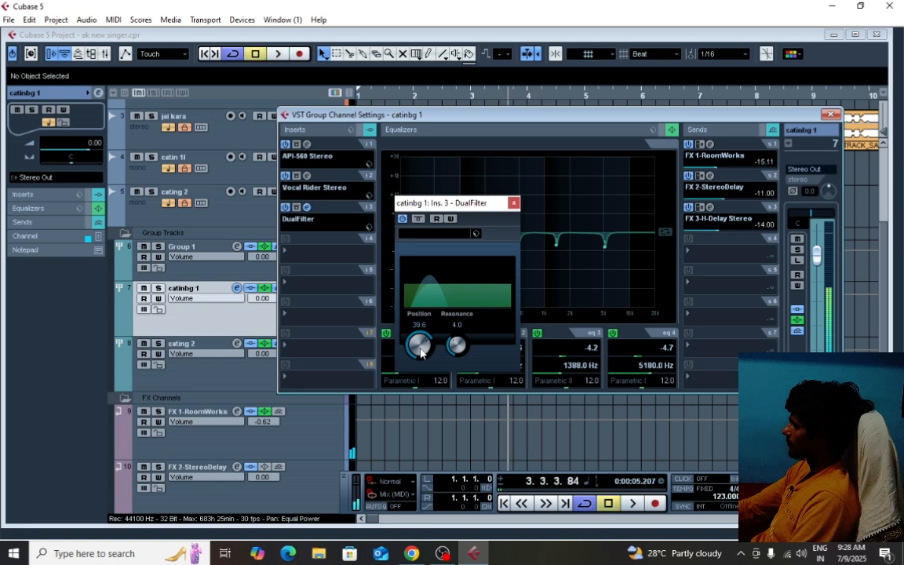
Try DualFilter positions of 45.5 and 67.3 while auditioning the cating vocal
{"action": "left_click_drag", "start_coordinate": [420, 351], "coordinate": [424, 351]}
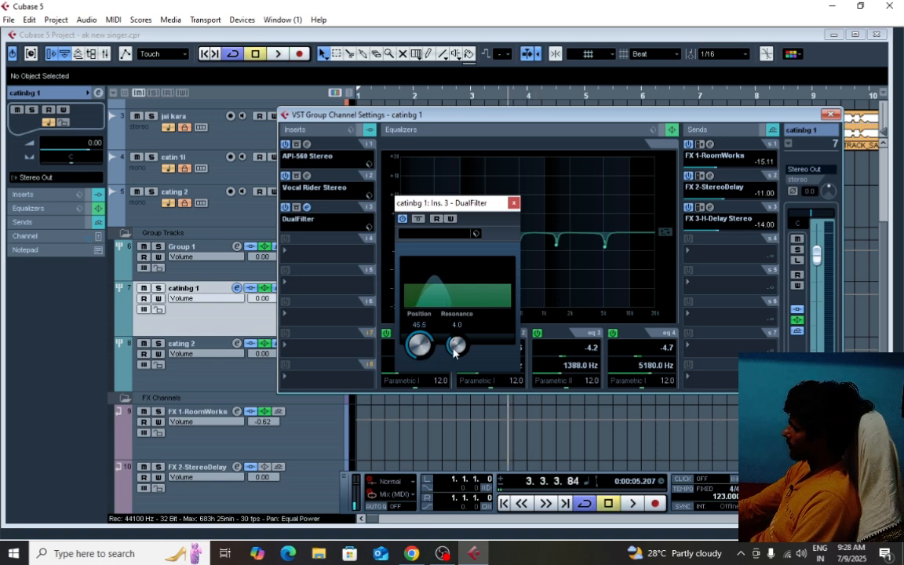
{"action": "key", "text": "space"}
{"action": "key", "text": "space"}
{"action": "scroll", "coordinate": [417, 346], "scroll_direction": "down", "scroll_amount": 3}
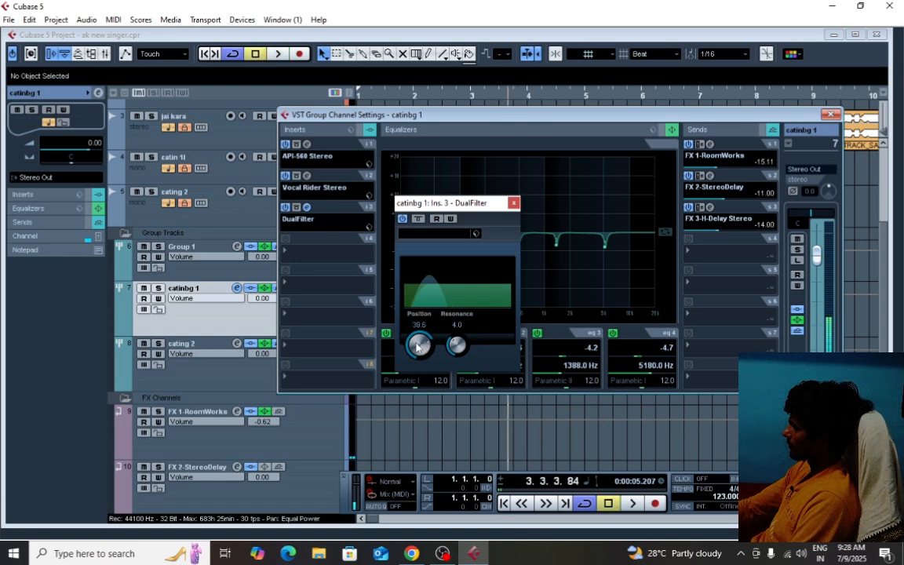
{"action": "mouse_move", "coordinate": [418, 347]}
{"action": "left_mouse_down"}
{"action": "mouse_move", "coordinate": [419, 316]}
{"action": "mouse_move", "coordinate": [426, 355]}
{"action": "left_mouse_up"}
{"action": "key", "text": "space"}
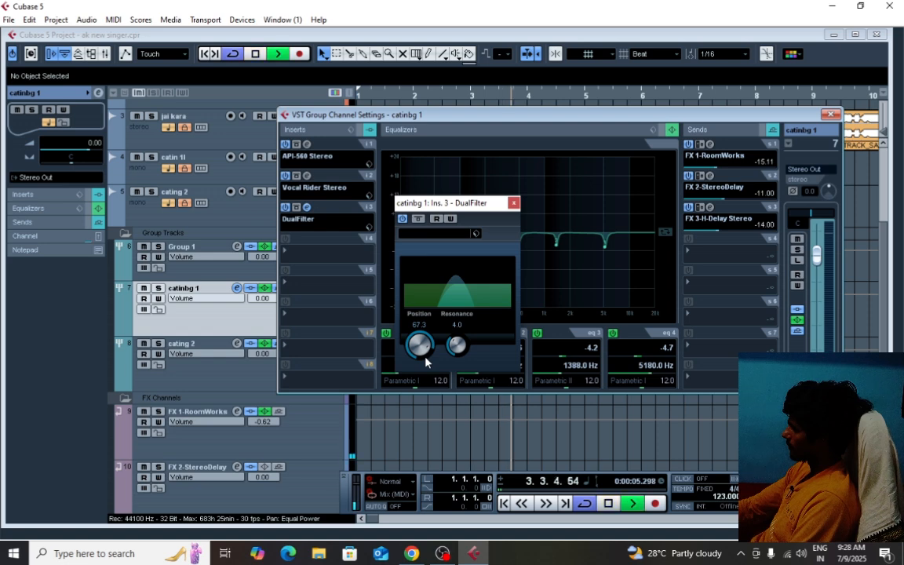
{"action": "key", "text": "space"}
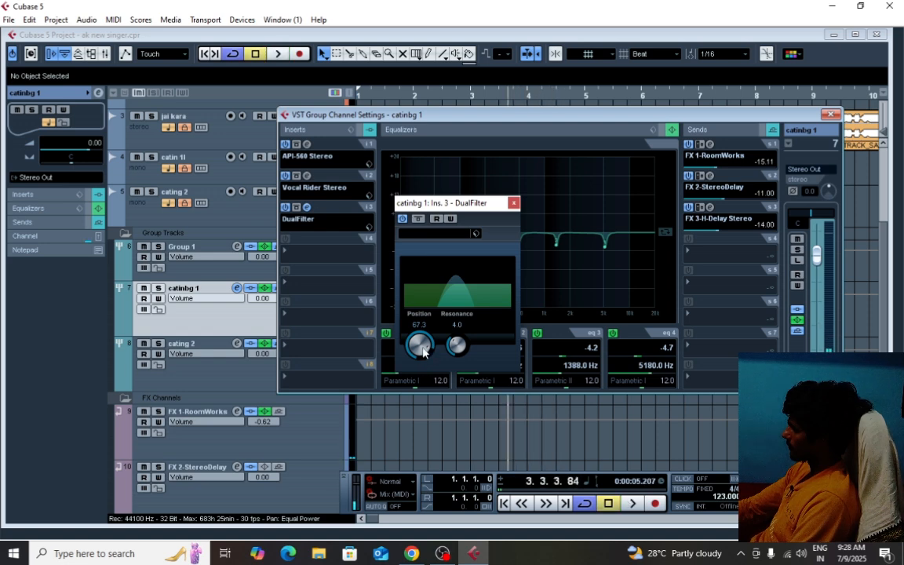
Audition the vocal, set the DualFilter's position to 49.5 and close the effect's editor
{"action": "left_click_drag", "start_coordinate": [422, 352], "coordinate": [420, 357]}
{"action": "key", "text": "space"}
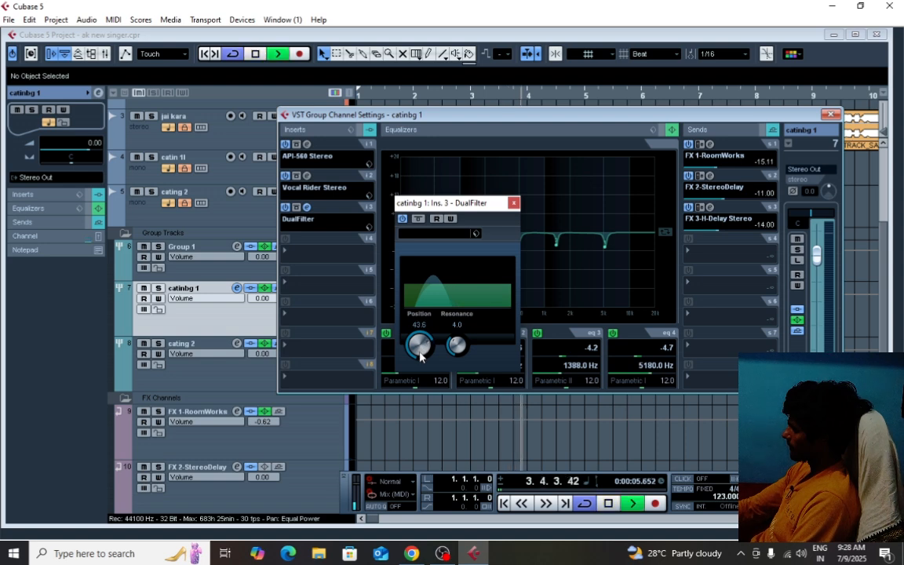
{"action": "key", "text": "space"}
{"action": "left_click_drag", "start_coordinate": [420, 357], "coordinate": [420, 350]}
{"action": "key", "text": "space"}
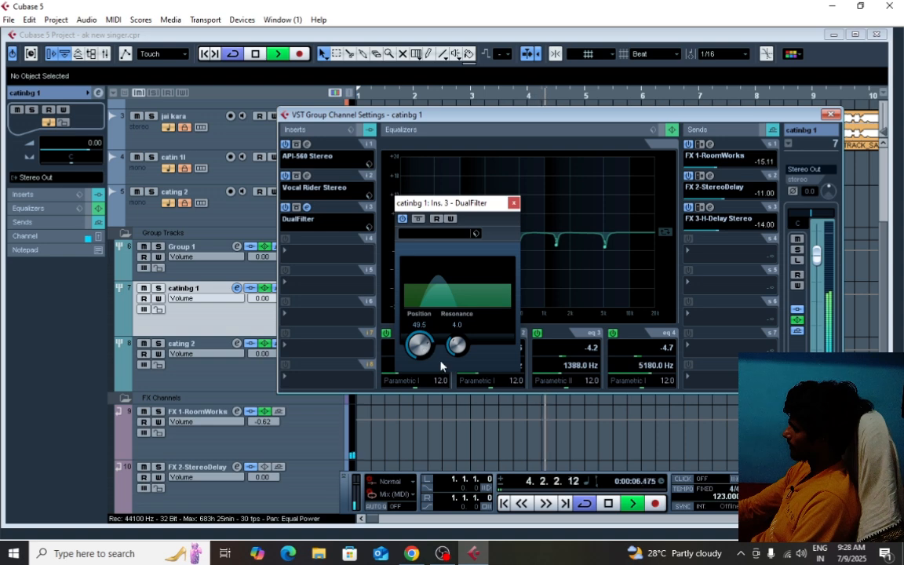
{"action": "key", "text": "space"}
{"action": "left_click", "coordinate": [513, 203]}
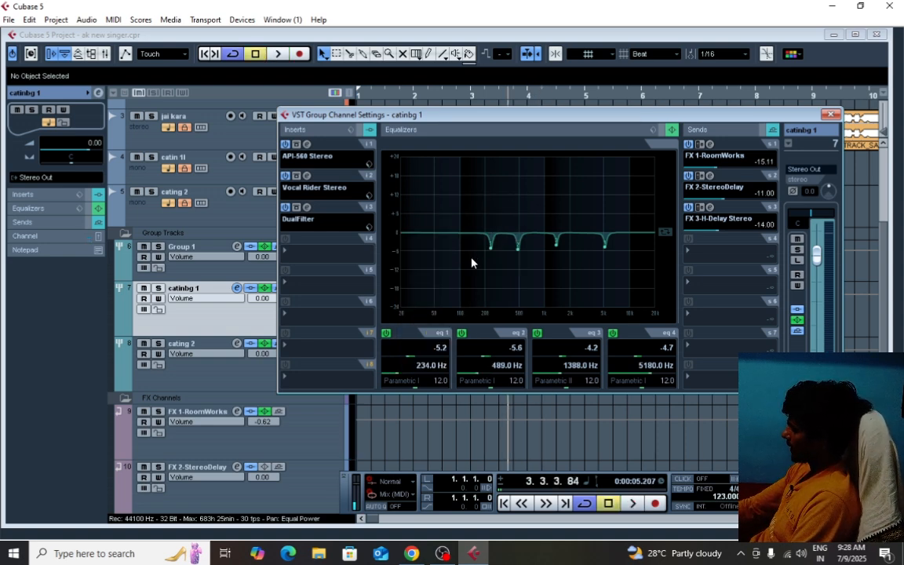
Apply the catinbg 1 group's channel settings, including the DualFilter, to the cating 2 group and audition the result
{"action": "left_click", "coordinate": [238, 353]}
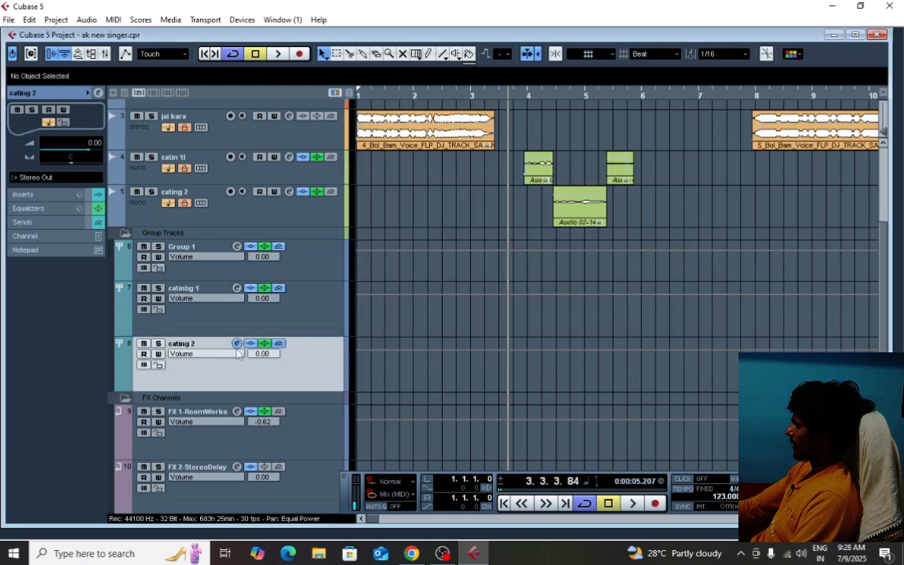
{"action": "left_click", "coordinate": [237, 342]}
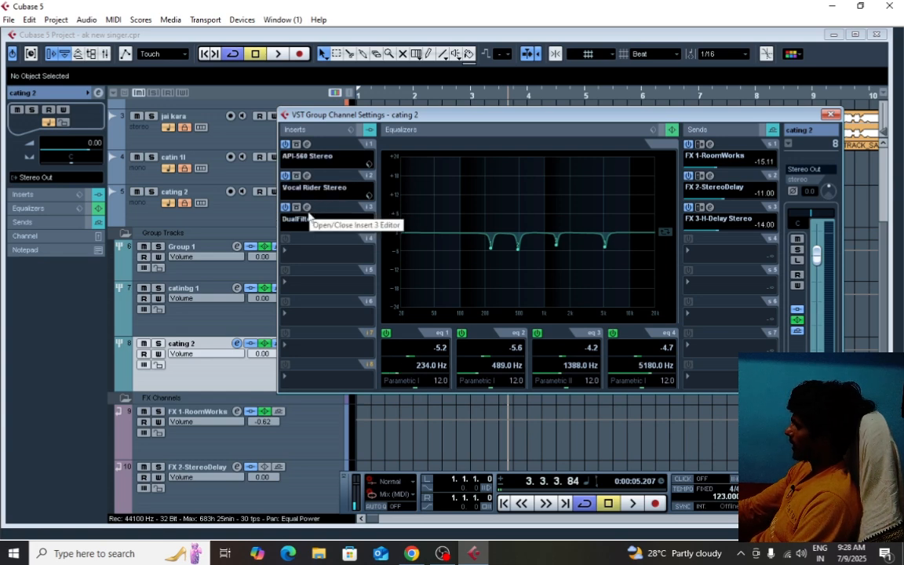
{"action": "left_click", "coordinate": [829, 115]}
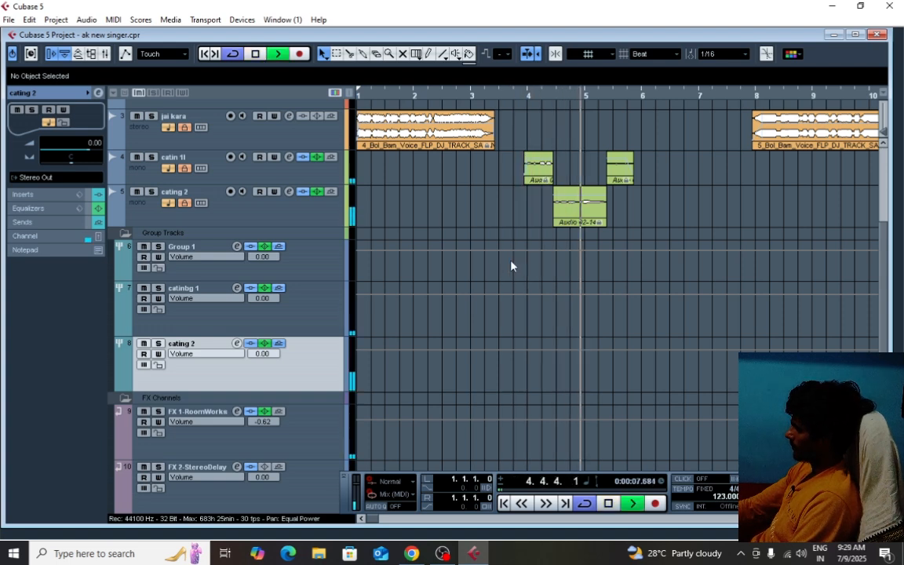
{"action": "scroll", "coordinate": [606, 249], "scroll_direction": "right", "scroll_amount": 1}
{"action": "key", "text": "space"}
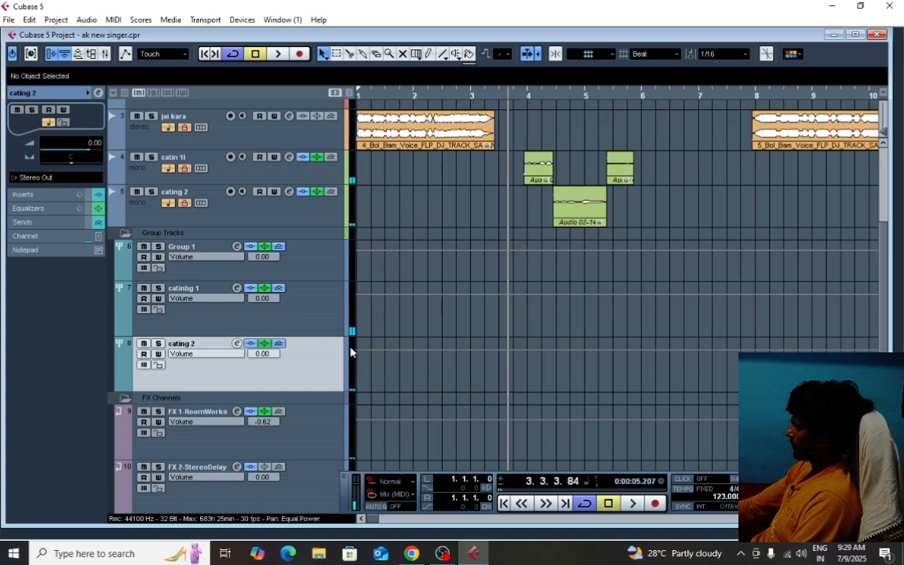
Route the catinbg 1 group's output to the Left channel of Stereo Out
{"action": "left_click", "coordinate": [216, 314]}
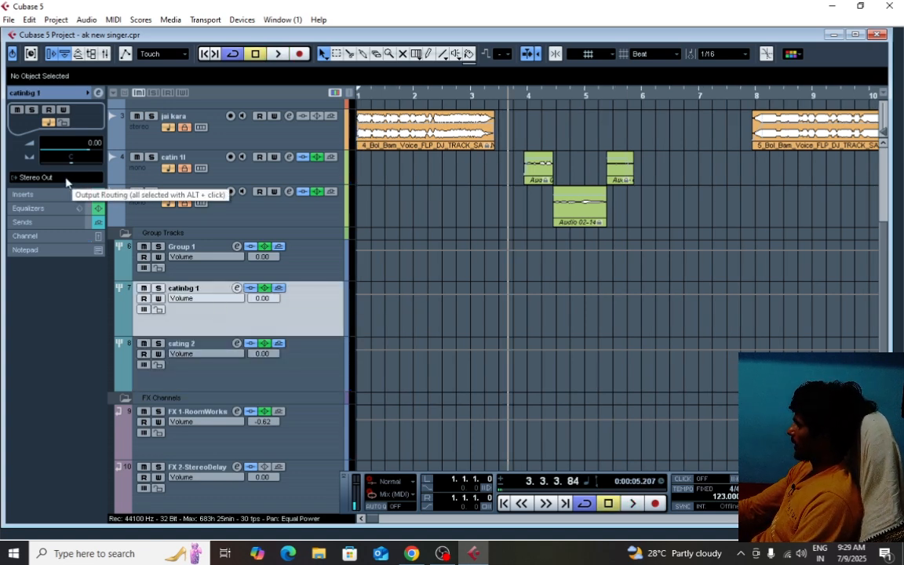
{"action": "left_click", "coordinate": [66, 178]}
{"action": "left_click", "coordinate": [220, 316]}
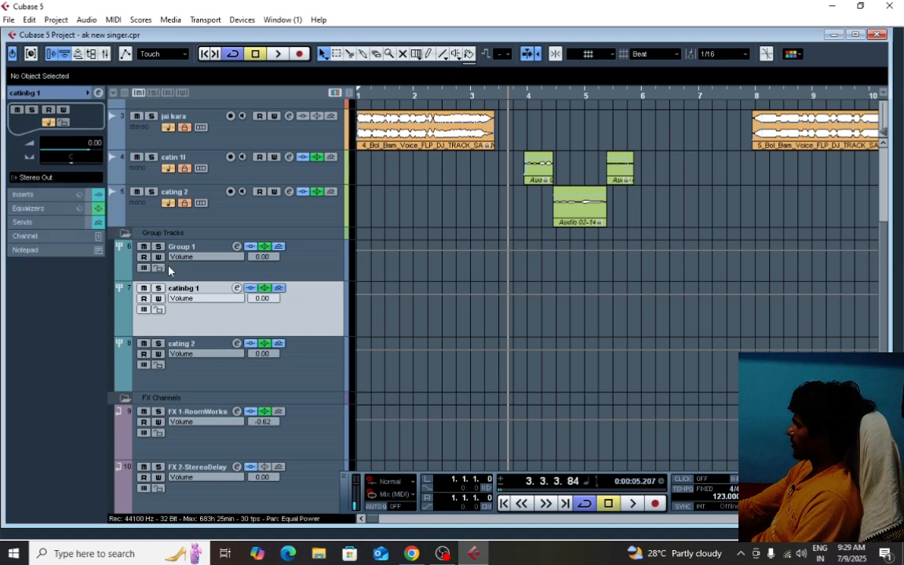
{"action": "left_click", "coordinate": [67, 177]}
{"action": "mouse_move", "coordinate": [74, 258]}
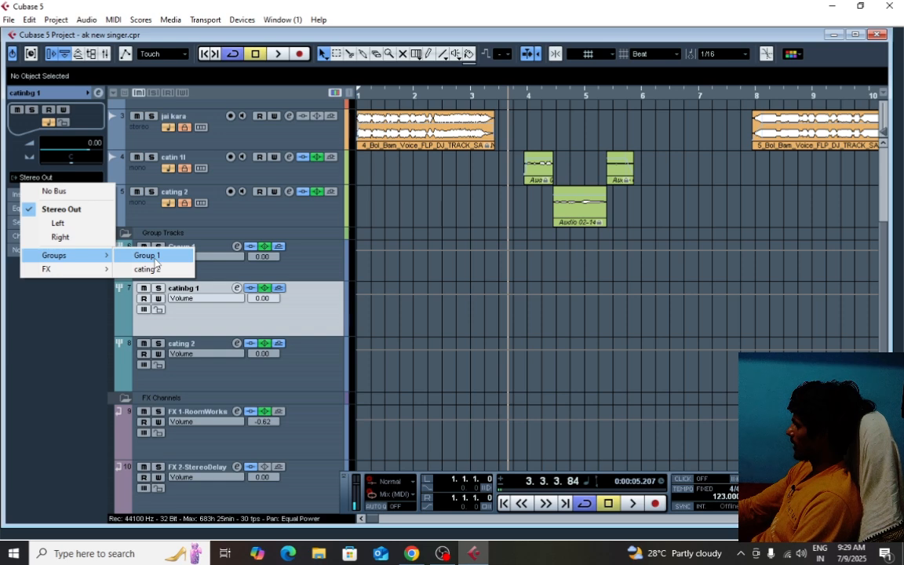
{"action": "left_click", "coordinate": [76, 225]}
Route the cating 2 group's output to the Right channel of Stereo Out
{"action": "left_click", "coordinate": [185, 368]}
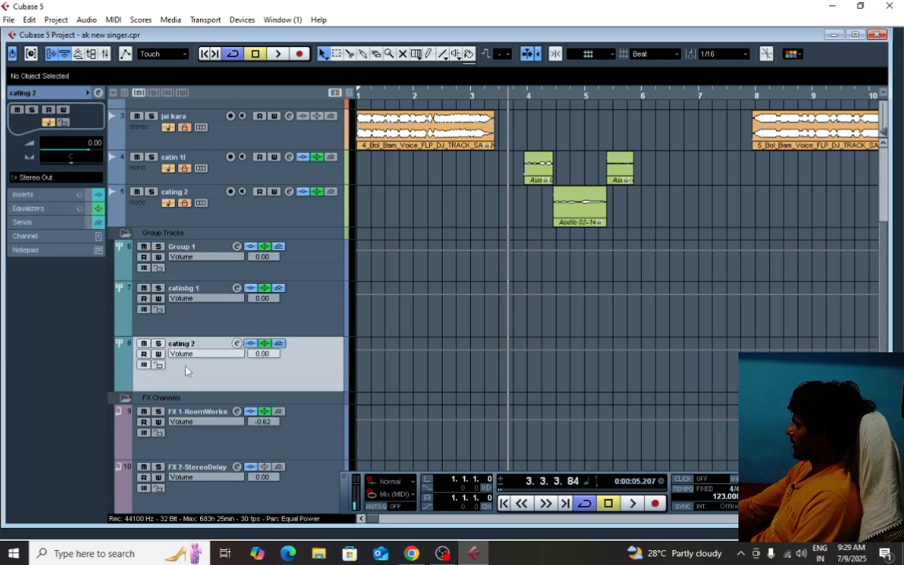
{"action": "left_click", "coordinate": [55, 180]}
{"action": "left_click", "coordinate": [31, 236]}
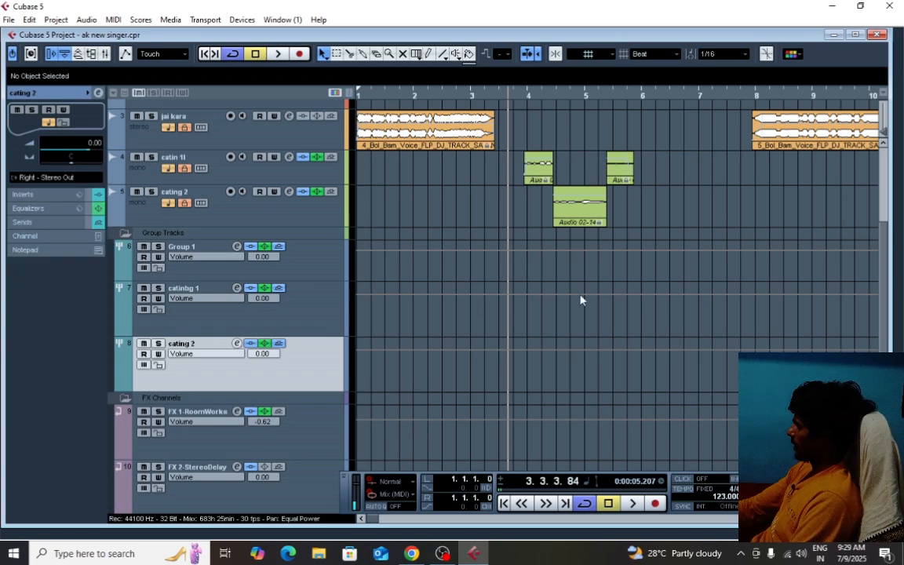
Play back the cating clips between bars 4 and 6 to check the left and right routing
{"action": "scroll", "coordinate": [574, 281], "scroll_direction": "up", "scroll_amount": 3}
{"action": "key", "text": "h"}
{"action": "key", "text": "h"}
{"action": "key", "text": "h"}
{"action": "key", "text": "h"}
{"action": "key", "text": "h"}
{"action": "key", "text": "h"}
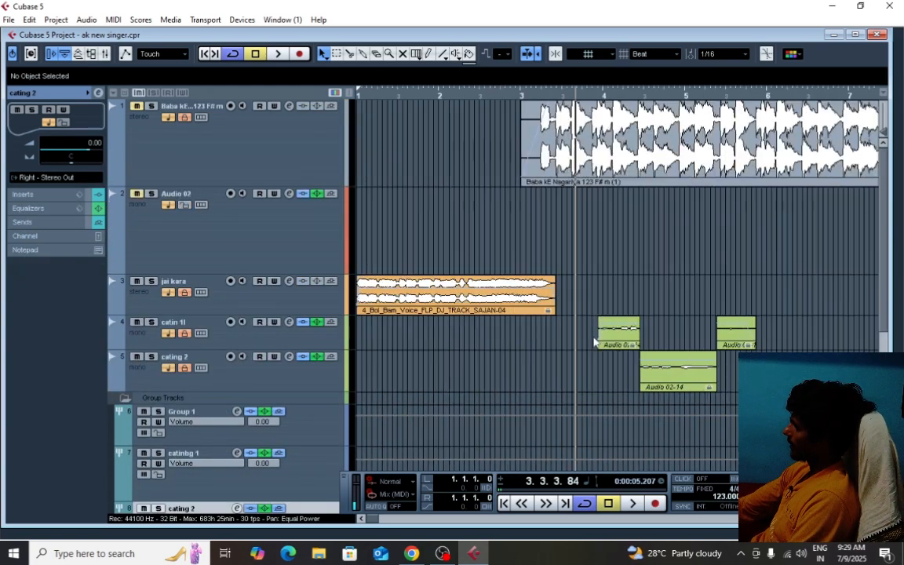
{"action": "key", "text": "g"}
{"action": "key", "text": "g"}
{"action": "key", "text": "g"}
{"action": "key", "text": "g"}
{"action": "key", "text": "g"}
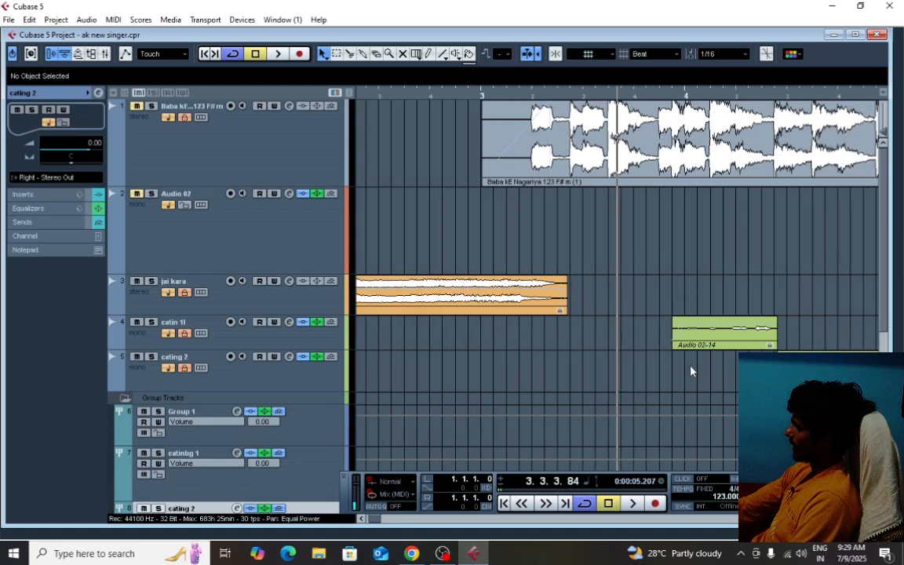
{"action": "key", "text": "g"}
{"action": "key", "text": "g"}
{"action": "key", "text": "g"}
{"action": "key", "text": "g"}
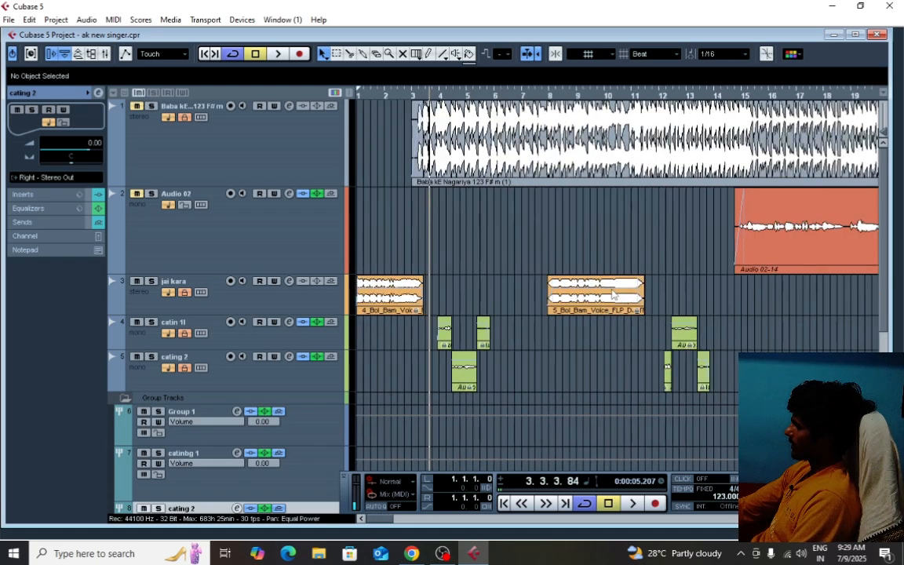
{"action": "key", "text": "h"}
{"action": "key", "text": "h"}
{"action": "key", "text": "h"}
{"action": "key", "text": "h"}
{"action": "key", "text": "h"}
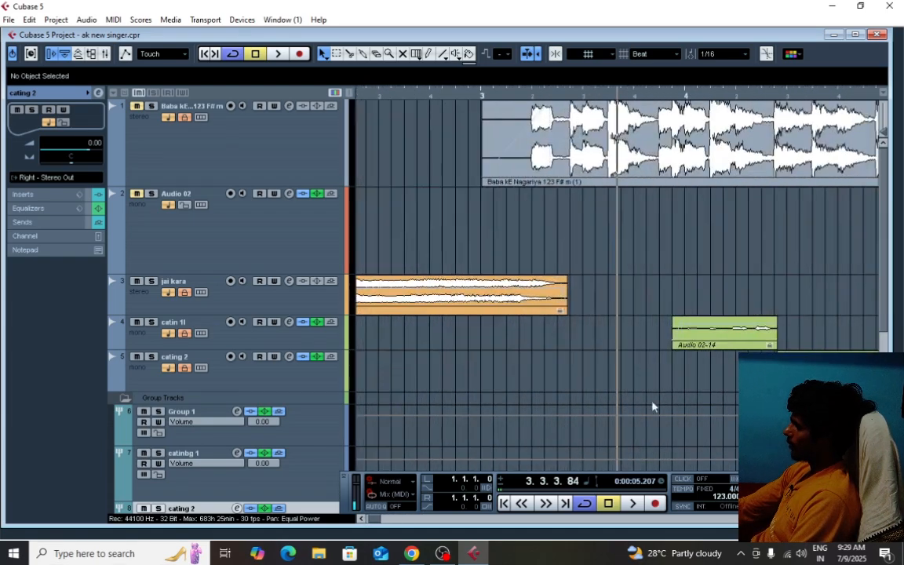
{"action": "scroll", "coordinate": [590, 402], "scroll_direction": "down", "scroll_amount": 2}
{"action": "key", "text": "space"}
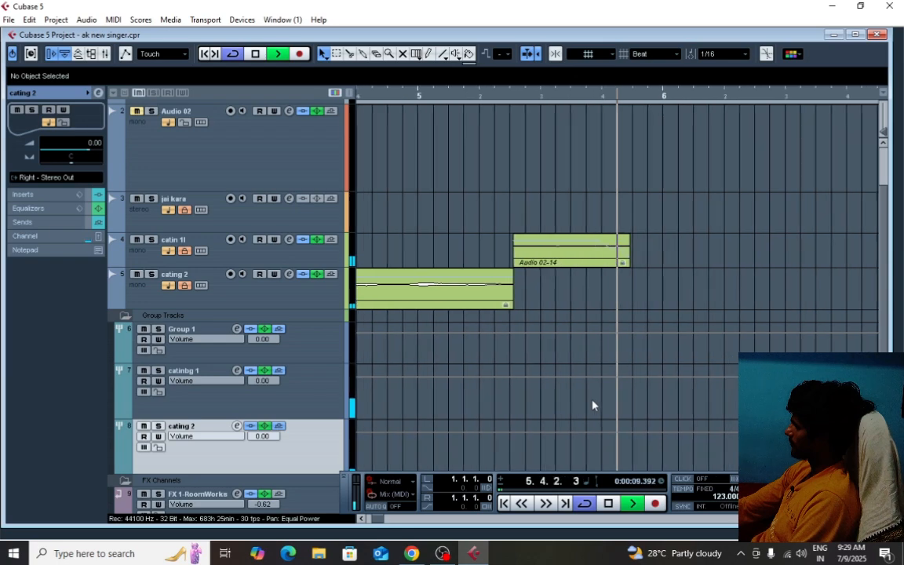
{"action": "key", "text": "space"}
Move the playhead to the start of bar 3, where the Baba kE Nagariya track begins
{"action": "scroll", "coordinate": [525, 331], "scroll_direction": "down", "scroll_amount": 9}
{"action": "scroll", "coordinate": [528, 371], "scroll_direction": "up", "scroll_amount": 2}
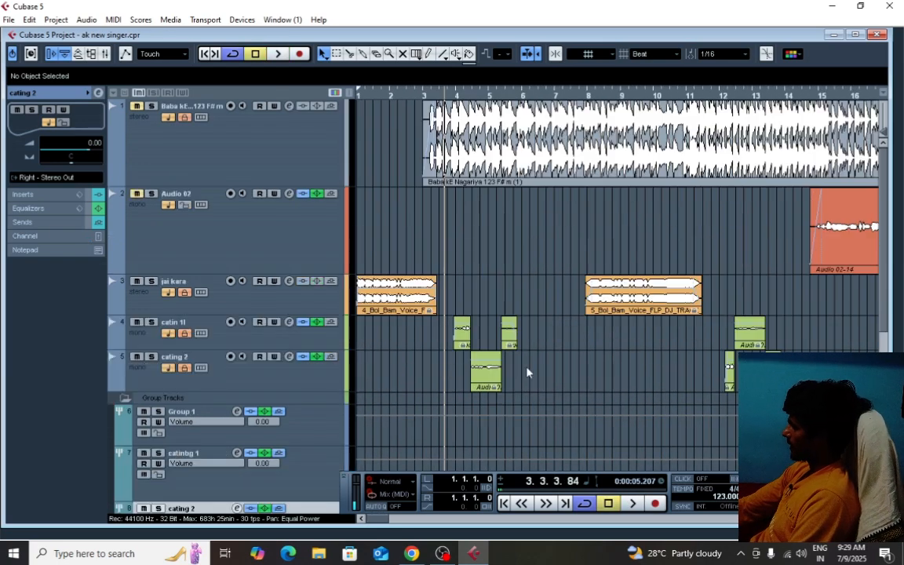
{"action": "scroll", "coordinate": [503, 235], "scroll_direction": "up", "scroll_amount": 1}
{"action": "left_click", "coordinate": [438, 94]}
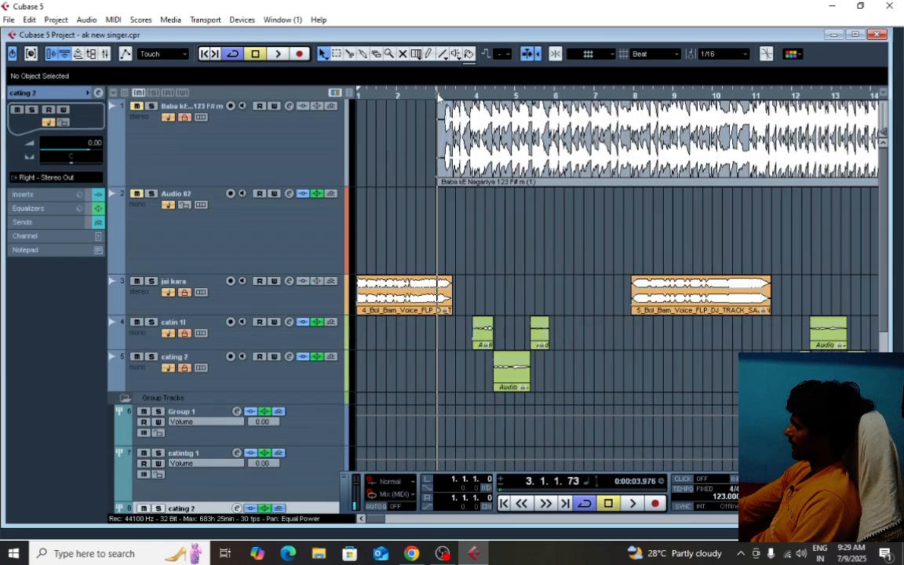
{"action": "key", "text": "h"}
{"action": "key", "text": "h"}
{"action": "key", "text": "h"}
{"action": "key", "text": "h"}
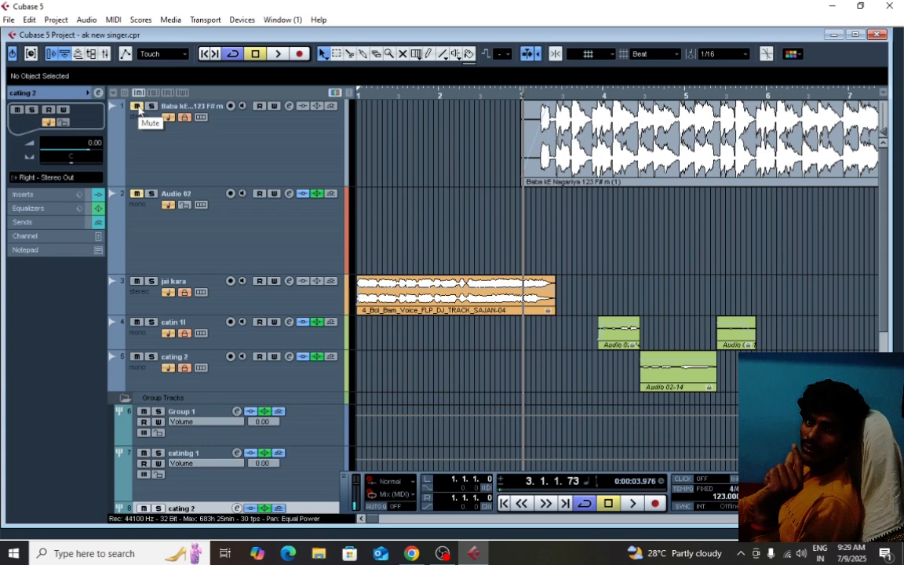
Check the recording in OBS, then return to Cubase and start playback from bar 3
{"action": "left_click", "coordinate": [442, 553]}
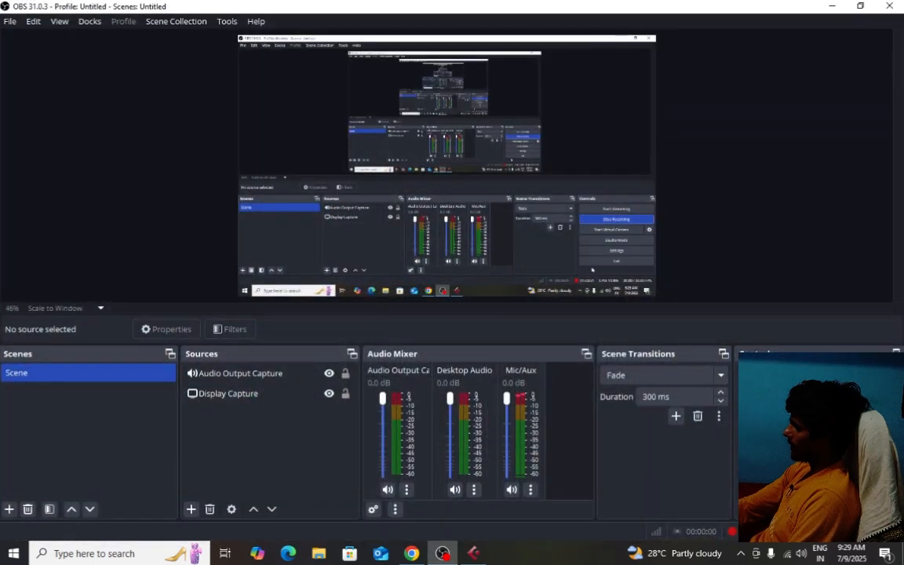
{"action": "left_click", "coordinate": [831, 6]}
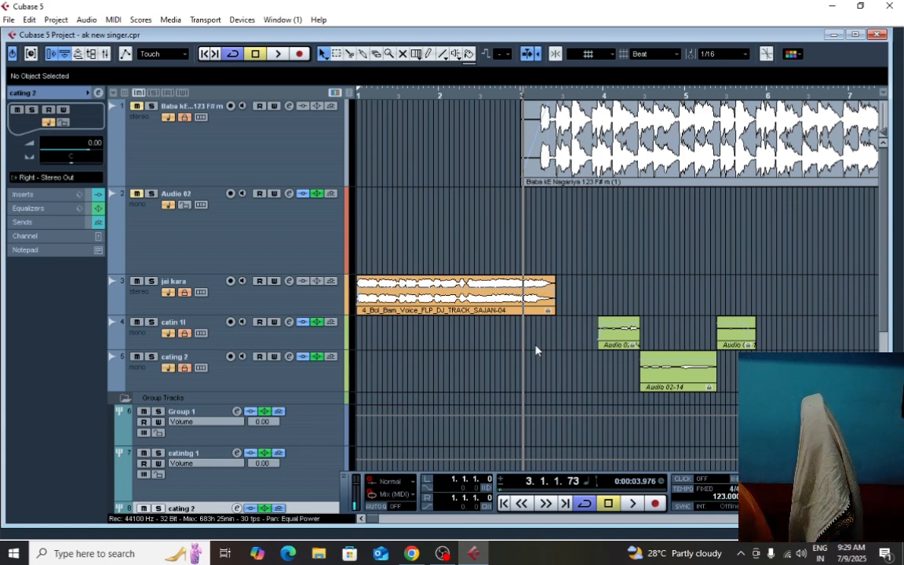
{"action": "key", "text": "space"}
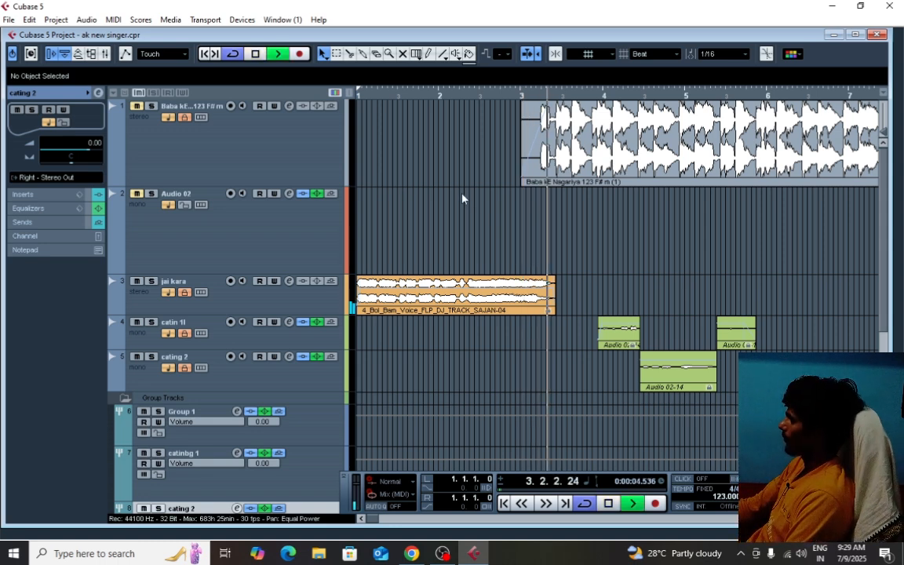
Unmute the Baba kE Nagariya and Audio 02 tracks and play the mix from bar 3 with the cating clips
{"action": "key", "text": "space"}
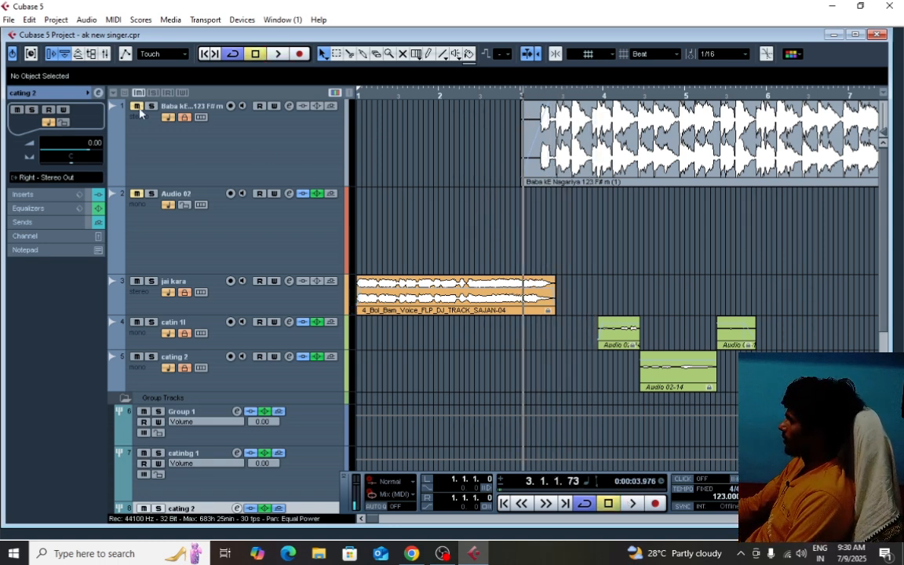
{"action": "key", "text": "space"}
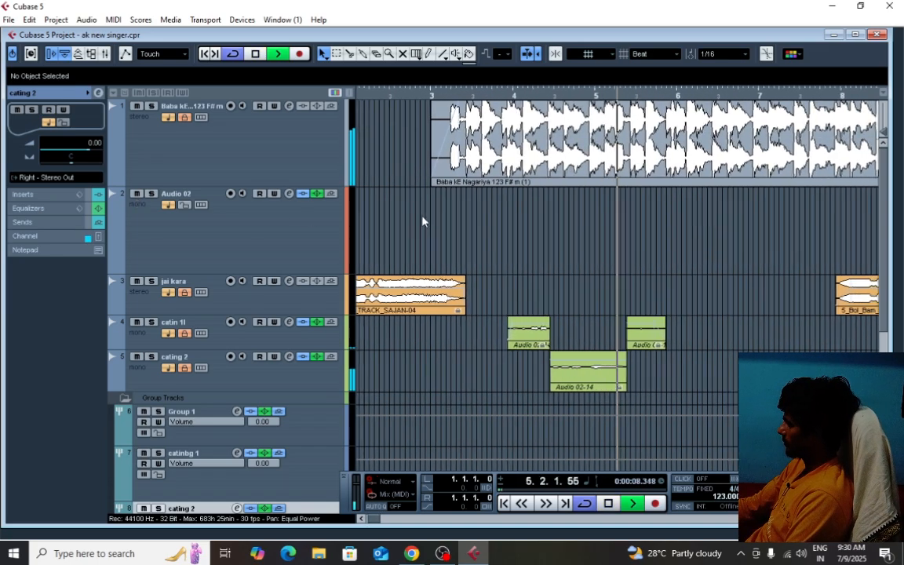
{"action": "key", "text": "space"}
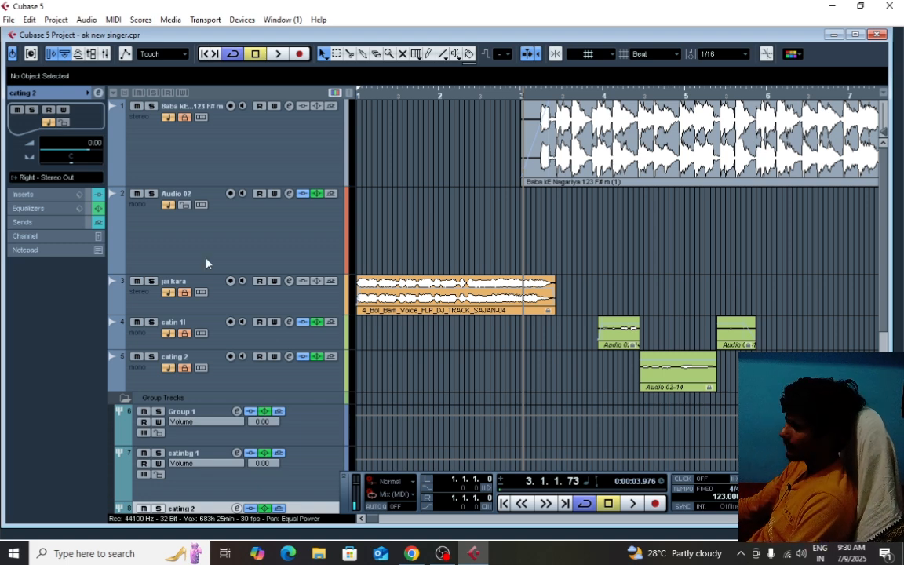
Lower the catin 1l track's channel volume to -2.00
{"action": "left_click", "coordinate": [224, 342]}
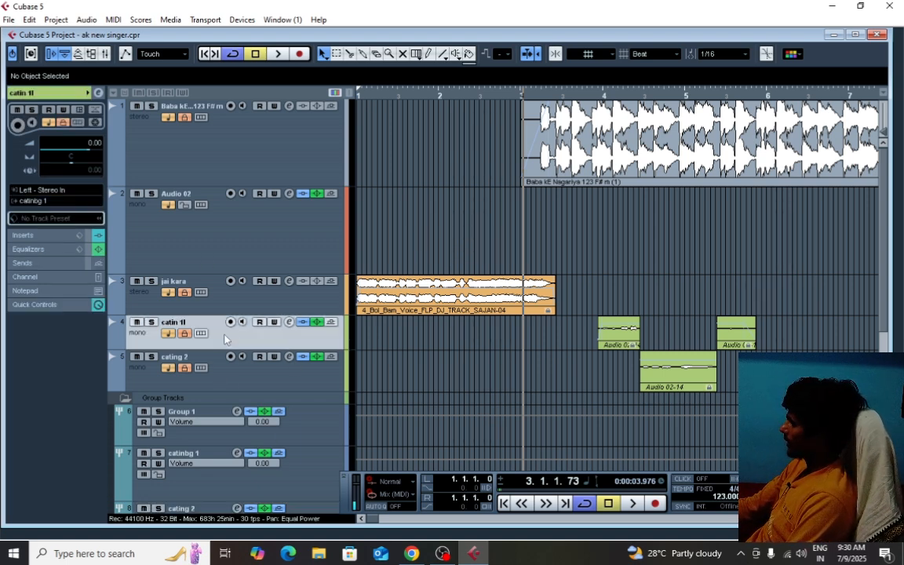
{"action": "left_click", "coordinate": [289, 323]}
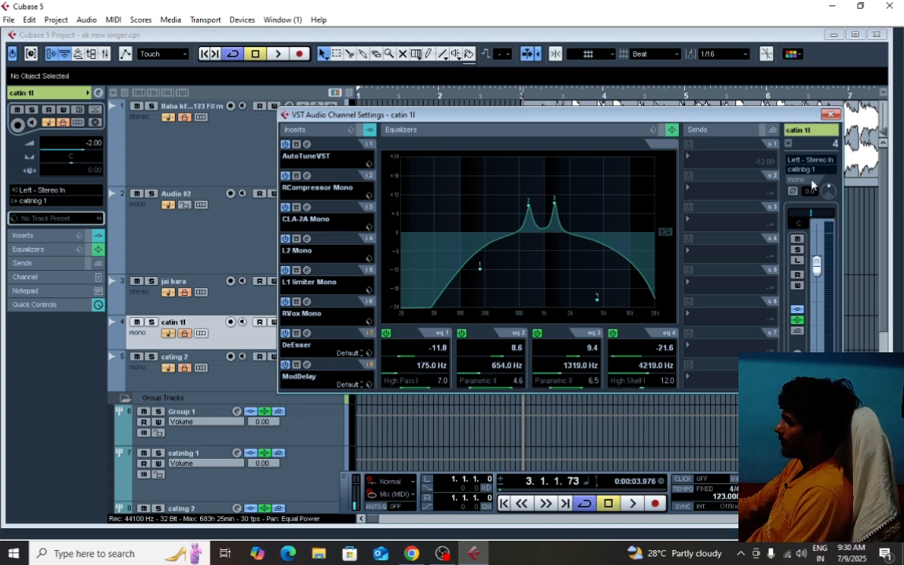
{"action": "left_click", "coordinate": [830, 115]}
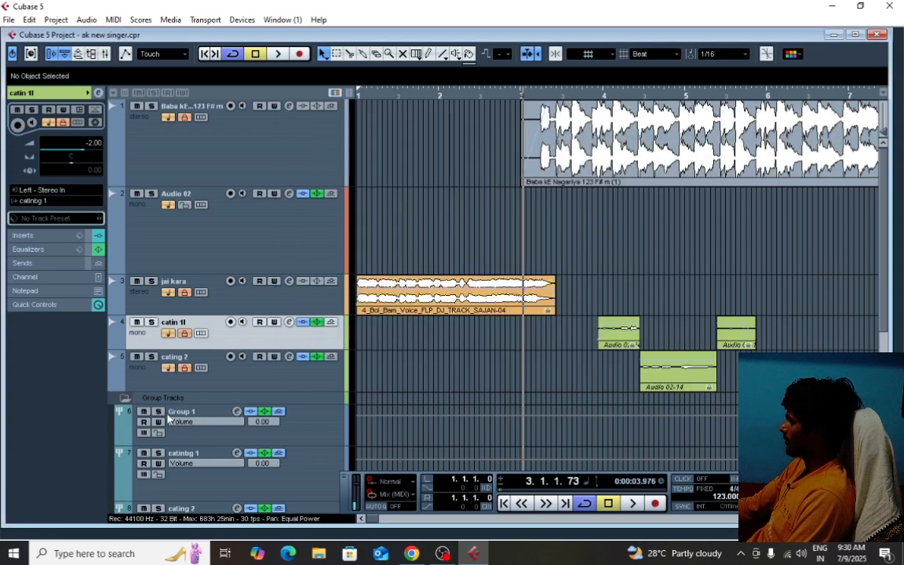
Lower the cating 2 audio track's channel volume to -2.00
{"action": "left_click", "coordinate": [236, 375]}
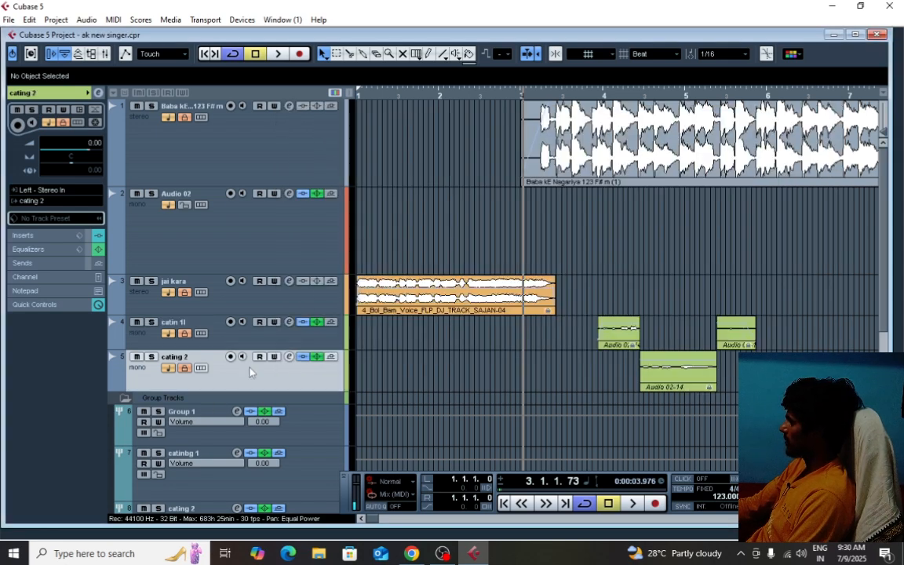
{"action": "left_click", "coordinate": [290, 357]}
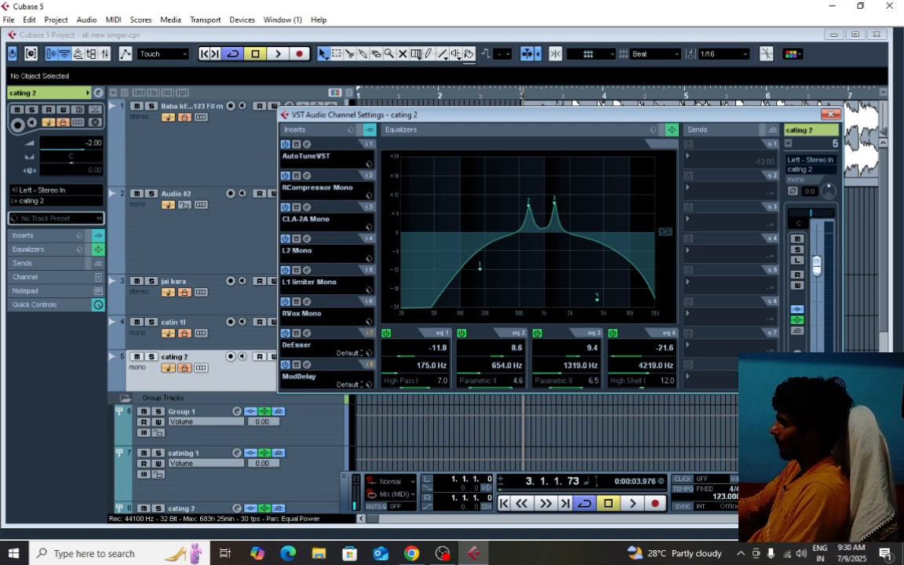
{"action": "left_click", "coordinate": [830, 115]}
Play the mix from bar 3 through the jai kara and cating clips to check their level against the music
{"action": "key", "text": "space"}
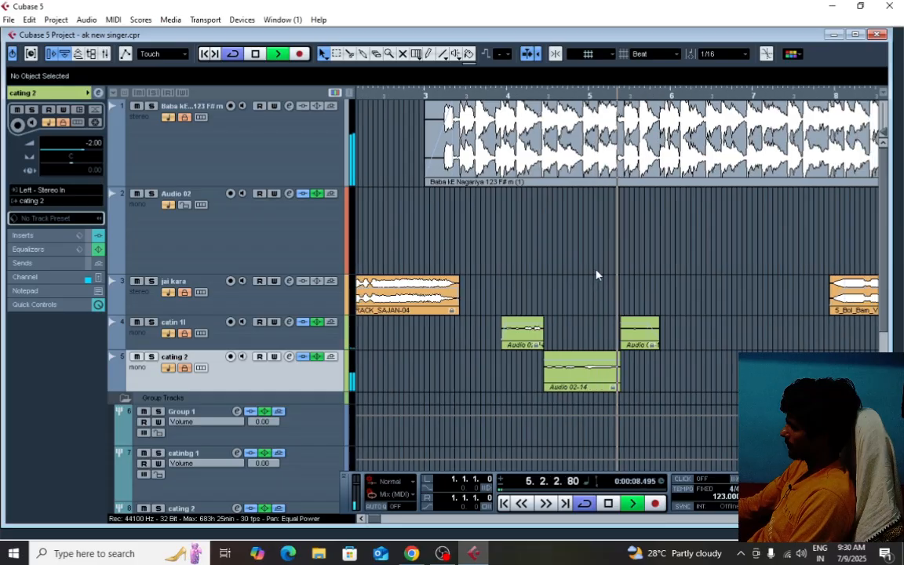
{"action": "key", "text": "g"}
{"action": "key", "text": "g"}
{"action": "key", "text": "g"}
{"action": "key", "text": "g"}
{"action": "key", "text": "g"}
{"action": "key", "text": "g"}
{"action": "key", "text": "g"}
{"action": "key", "text": "g"}
{"action": "key", "text": "g"}
{"action": "key", "text": "g"}
{"action": "key", "text": "g"}
{"action": "key", "text": "g"}
{"action": "key", "text": "g"}
{"action": "key", "text": "g"}
{"action": "key", "text": "g"}
{"action": "key", "text": "g"}
{"action": "key", "text": "g"}
{"action": "key", "text": "g"}
{"action": "key", "text": "g"}
{"action": "key", "text": "g"}
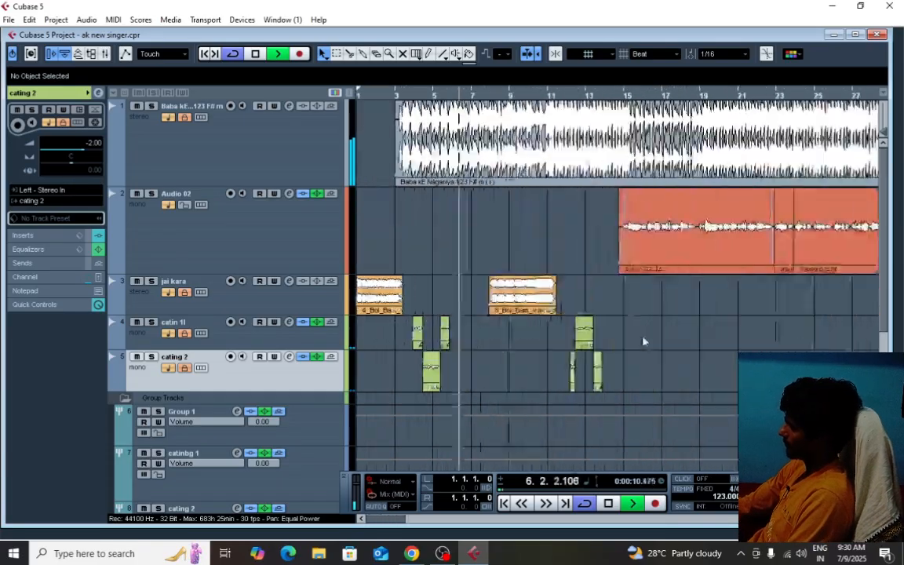
{"action": "key", "text": "h"}
{"action": "key", "text": "h"}
{"action": "key", "text": "h"}
{"action": "key", "text": "h"}
{"action": "key", "text": "h"}
{"action": "key", "text": "h"}
{"action": "key", "text": "h"}
{"action": "key", "text": "h"}
{"action": "key", "text": "h"}
{"action": "key", "text": "h"}
{"action": "key", "text": "h"}
{"action": "key", "text": "h"}
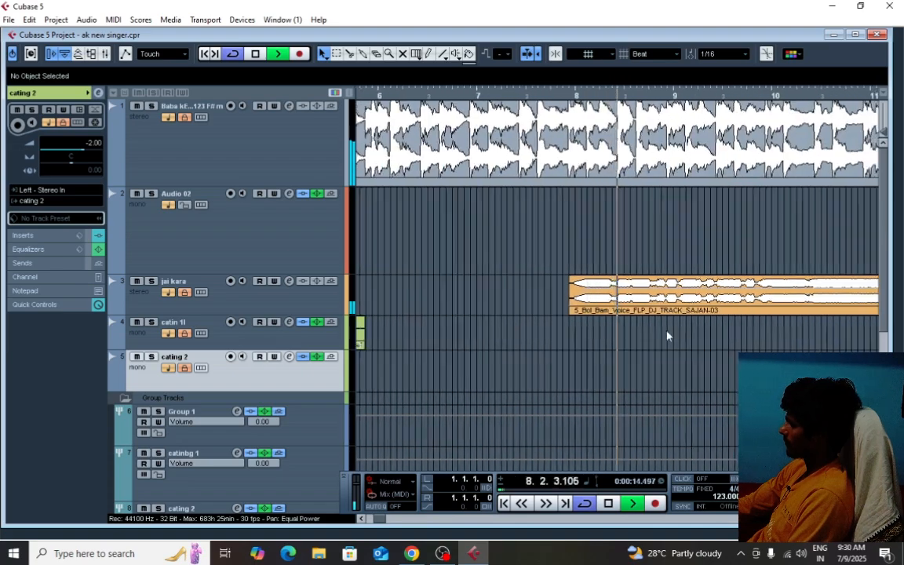
{"action": "key", "text": "g"}
{"action": "key", "text": "g"}
{"action": "key", "text": "g"}
{"action": "key", "text": "g"}
{"action": "key", "text": "g"}
{"action": "key", "text": "g"}
{"action": "key", "text": "g"}
{"action": "key", "text": "g"}
{"action": "key", "text": "g"}
{"action": "key", "text": "g"}
{"action": "key", "text": "h"}
{"action": "key", "text": "h"}
{"action": "key", "text": "h"}
{"action": "key", "text": "h"}
{"action": "key", "text": "h"}
{"action": "key", "text": "h"}
{"action": "key", "text": "h"}
{"action": "key", "text": "h"}
{"action": "key", "text": "h"}
{"action": "key", "text": "h"}
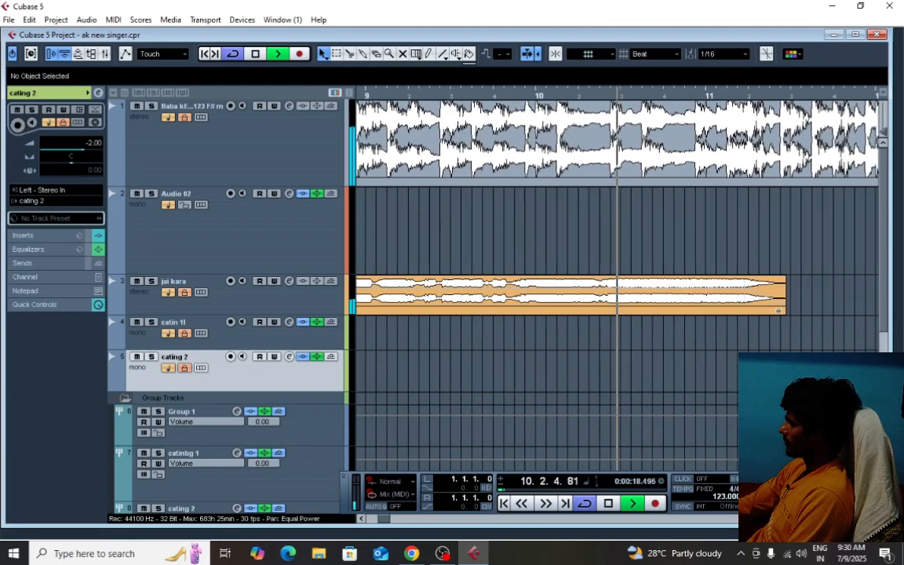
{"action": "key", "text": "g"}
{"action": "key", "text": "g"}
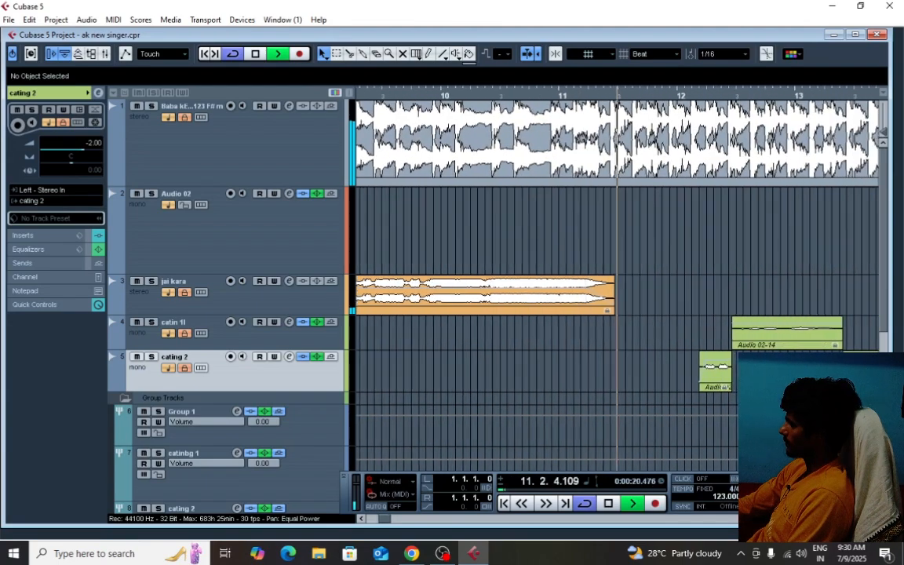
{"action": "key", "text": "h"}
{"action": "key", "text": "h"}
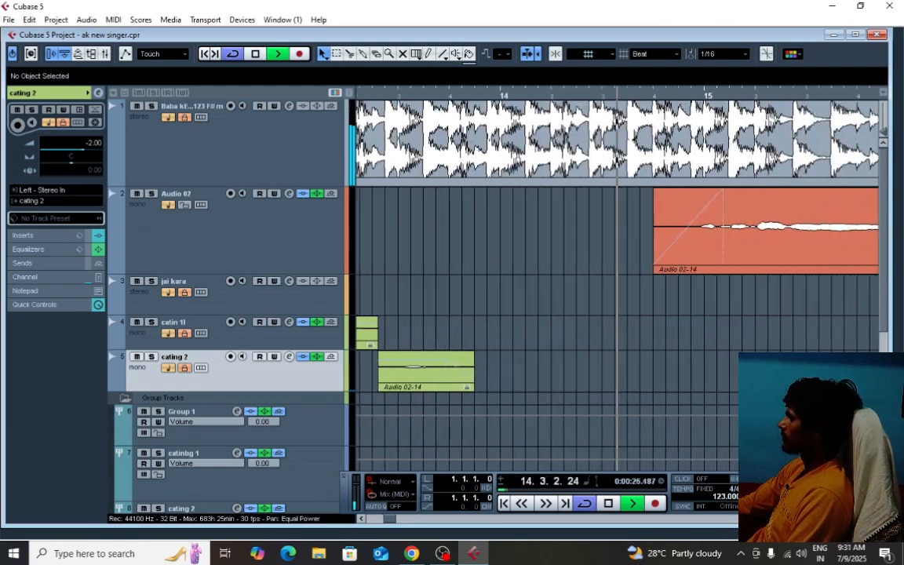
Listen to the Audio 02 vocal section up to about bar 22 to check the vocal against the music
{"action": "key", "text": "g"}
{"action": "key", "text": "g"}
{"action": "key", "text": "g"}
{"action": "key", "text": "g"}
{"action": "key", "text": "g"}
{"action": "key", "text": "g"}
{"action": "key", "text": "g"}
{"action": "key", "text": "g"}
{"action": "key", "text": "g"}
{"action": "key", "text": "g"}
{"action": "key", "text": "g"}
{"action": "key", "text": "g"}
{"action": "key", "text": "g"}
{"action": "key", "text": "g"}
{"action": "key", "text": "g"}
{"action": "key", "text": "g"}
{"action": "key", "text": "g"}
{"action": "key", "text": "g"}
{"action": "key", "text": "g"}
{"action": "key", "text": "g"}
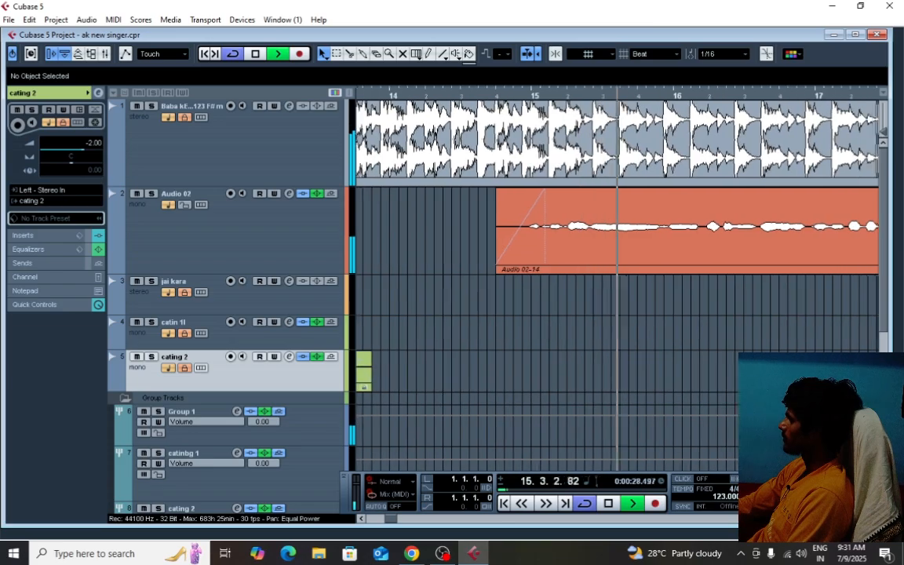
{"action": "key", "text": "h"}
{"action": "key", "text": "h"}
{"action": "key", "text": "h"}
{"action": "key", "text": "h"}
{"action": "key", "text": "h"}
{"action": "key", "text": "h"}
{"action": "key", "text": "h"}
{"action": "key", "text": "h"}
{"action": "key", "text": "h"}
{"action": "key", "text": "h"}
{"action": "key", "text": "h"}
{"action": "key", "text": "h"}
{"action": "key", "text": "h"}
{"action": "key", "text": "h"}
{"action": "key", "text": "h"}
{"action": "key", "text": "h"}
{"action": "key", "text": "h"}
{"action": "key", "text": "h"}
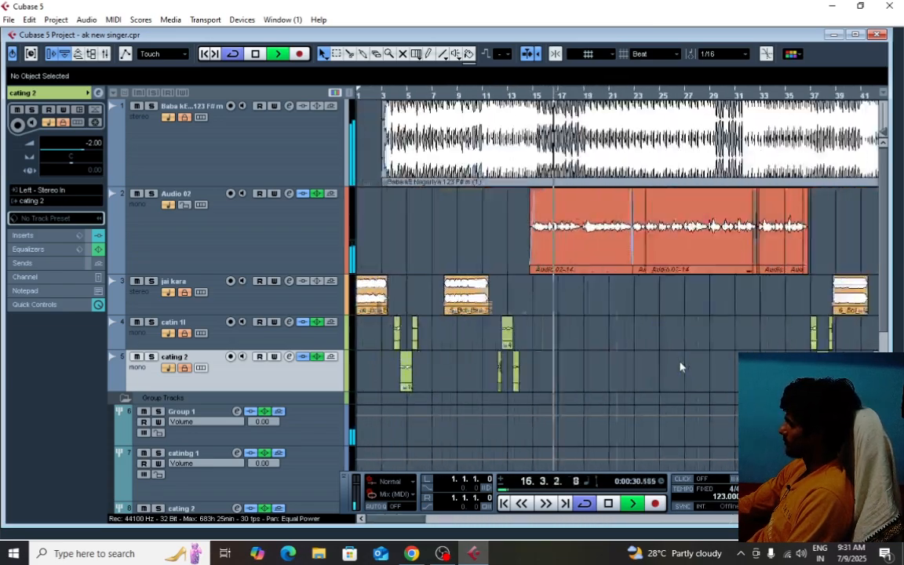
{"action": "key", "text": "g"}
{"action": "key", "text": "g"}
{"action": "key", "text": "g"}
{"action": "key", "text": "g"}
{"action": "key", "text": "g"}
{"action": "key", "text": "g"}
{"action": "key", "text": "g"}
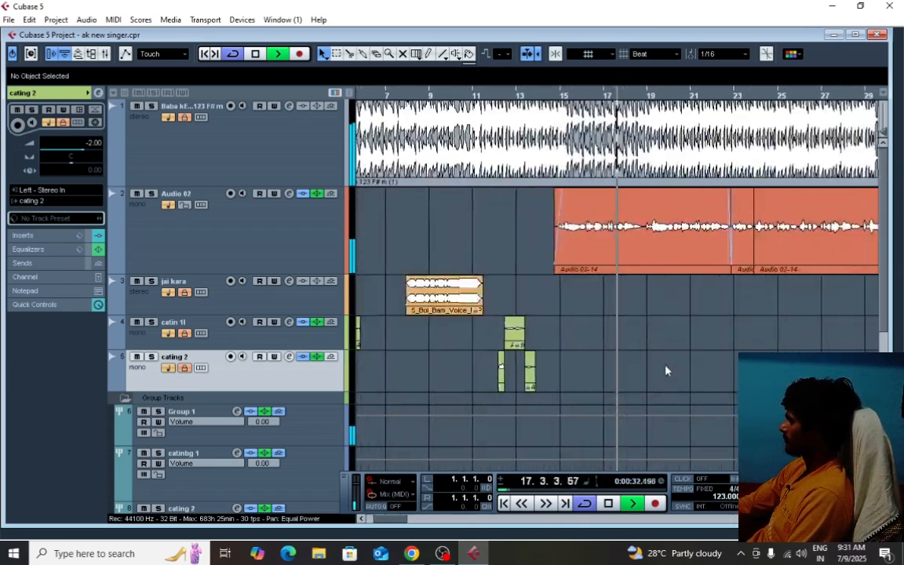
{"action": "key", "text": "h"}
{"action": "key", "text": "h"}
{"action": "key", "text": "h"}
{"action": "key", "text": "h"}
{"action": "key", "text": "h"}
{"action": "key", "text": "h"}
{"action": "key", "text": "h"}
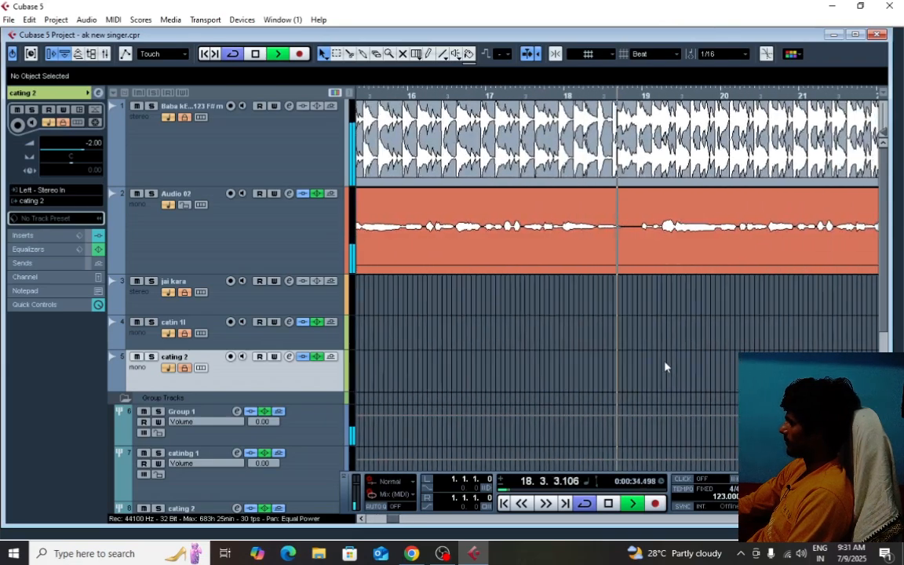
{"action": "key", "text": "g"}
{"action": "key", "text": "g"}
{"action": "key", "text": "g"}
{"action": "key", "text": "g"}
{"action": "key", "text": "g"}
{"action": "key", "text": "g"}
{"action": "key", "text": "g"}
{"action": "key", "text": "g"}
{"action": "key", "text": "g"}
{"action": "key", "text": "g"}
{"action": "key", "text": "h"}
{"action": "key", "text": "h"}
{"action": "key", "text": "h"}
{"action": "key", "text": "h"}
{"action": "key", "text": "h"}
{"action": "key", "text": "h"}
{"action": "key", "text": "h"}
{"action": "key", "text": "h"}
{"action": "key", "text": "h"}
{"action": "key", "text": "h"}
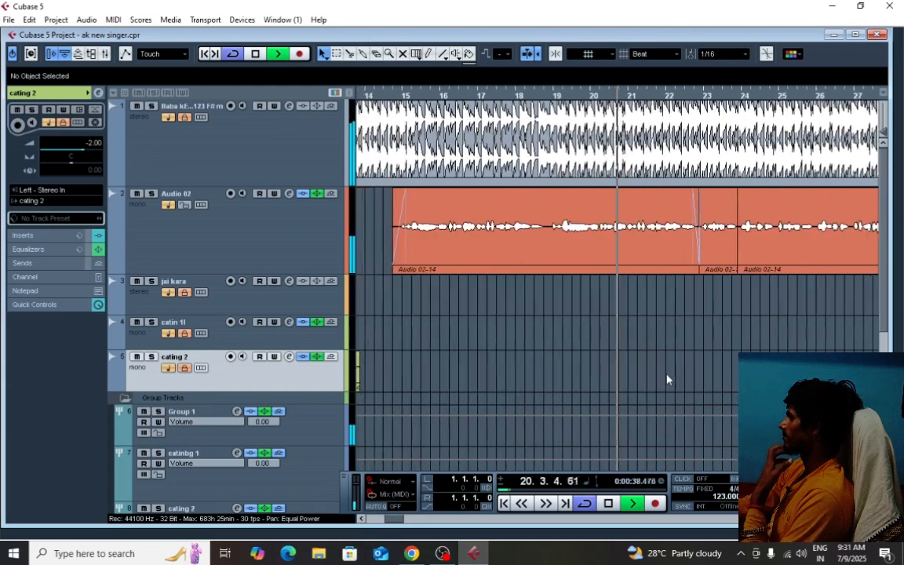
{"action": "key", "text": "g"}
{"action": "key", "text": "g"}
{"action": "key", "text": "g"}
{"action": "key", "text": "g"}
{"action": "key", "text": "g"}
{"action": "key", "text": "g"}
{"action": "key", "text": "g"}
{"action": "key", "text": "g"}
{"action": "key", "text": "g"}
{"action": "key", "text": "g"}
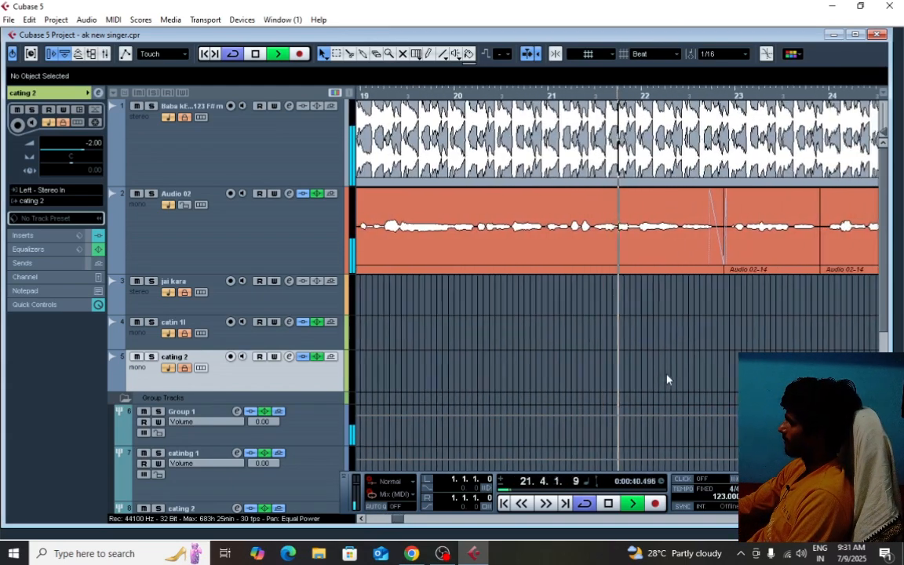
Select all events in the project and set the locators around them, from 1.1.1.0 to 94.2.1.0
{"action": "key", "text": "g"}
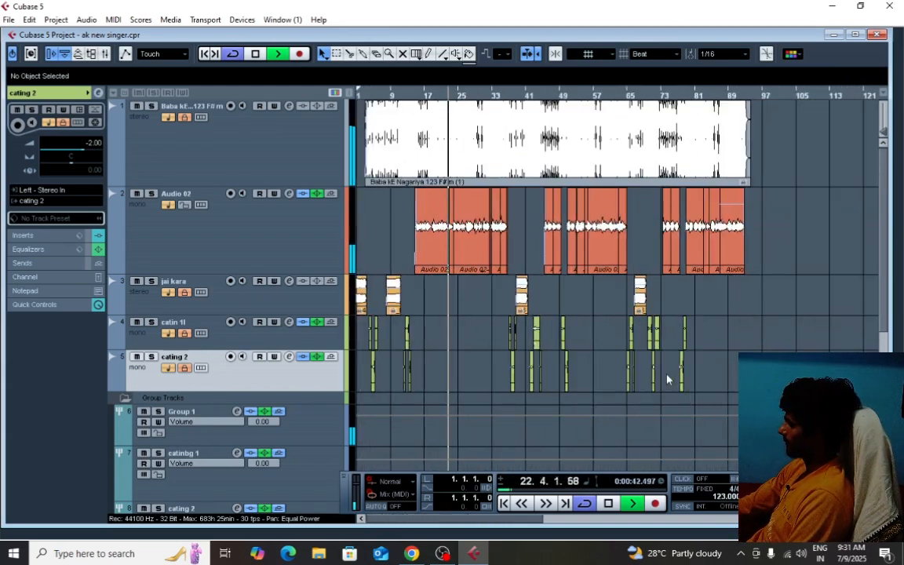
{"action": "key", "text": "ctrl+a"}
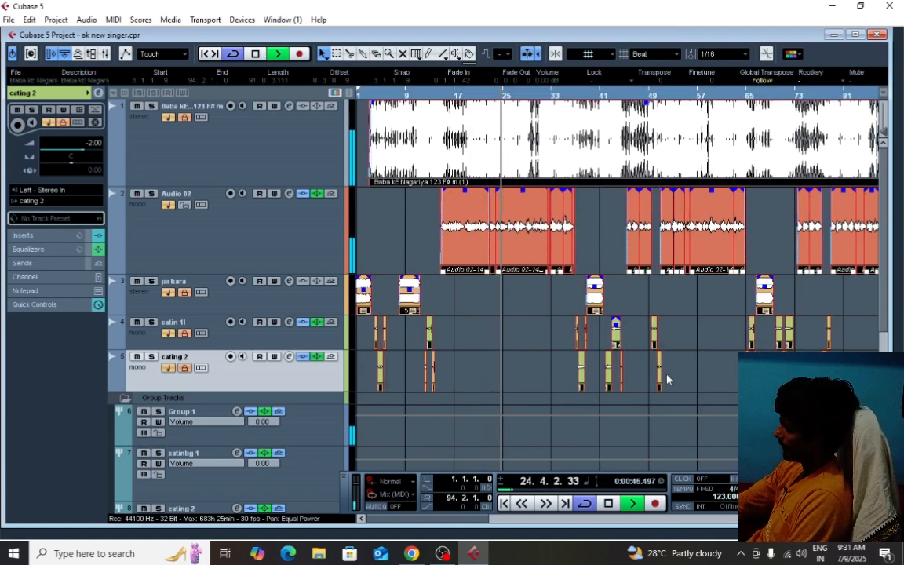
{"action": "key", "text": "h"}
{"action": "key", "text": "h"}
{"action": "key", "text": "h"}
{"action": "key", "text": "h"}
{"action": "key", "text": "h"}
{"action": "key", "text": "h"}
{"action": "key", "text": "h"}
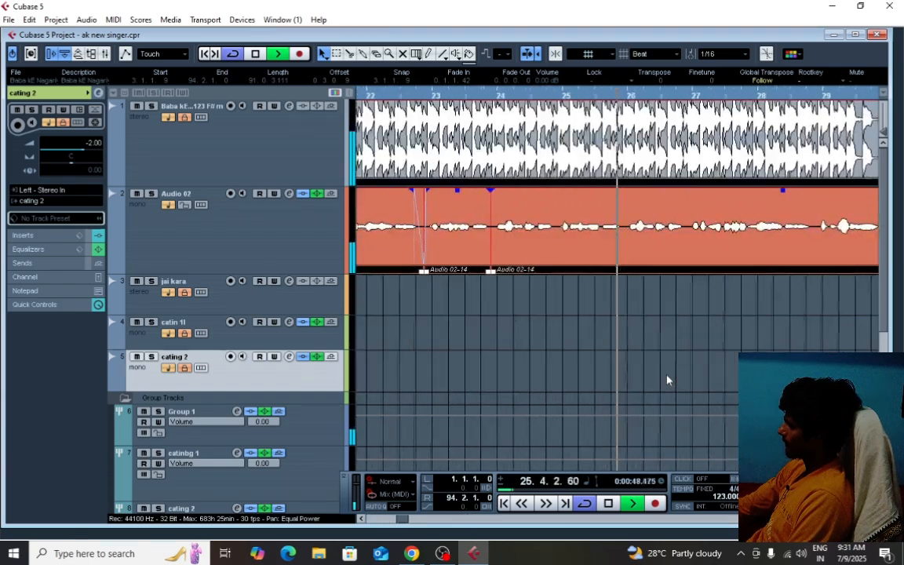
Listen to the Audio 02 vocal from about bar 25 to bar 35 to check it against the music
{"action": "key", "text": "g"}
{"action": "key", "text": "g"}
{"action": "key", "text": "g"}
{"action": "key", "text": "g"}
{"action": "key", "text": "g"}
{"action": "key", "text": "g"}
{"action": "key", "text": "g"}
{"action": "key", "text": "g"}
{"action": "key", "text": "g"}
{"action": "key", "text": "g"}
{"action": "key", "text": "g"}
{"action": "key", "text": "g"}
{"action": "key", "text": "g"}
{"action": "key", "text": "h"}
{"action": "key", "text": "h"}
{"action": "key", "text": "h"}
{"action": "key", "text": "h"}
{"action": "key", "text": "h"}
{"action": "key", "text": "h"}
{"action": "key", "text": "h"}
{"action": "key", "text": "h"}
{"action": "key", "text": "h"}
{"action": "key", "text": "h"}
{"action": "key", "text": "h"}
{"action": "key", "text": "h"}
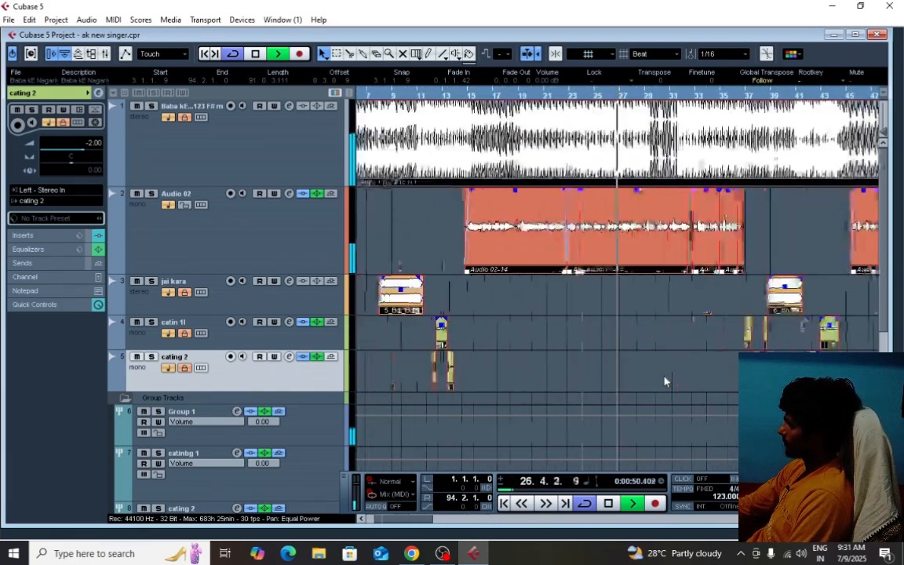
{"action": "key", "text": "g"}
{"action": "key", "text": "g"}
{"action": "key", "text": "g"}
{"action": "key", "text": "g"}
{"action": "key", "text": "g"}
{"action": "key", "text": "g"}
{"action": "key", "text": "g"}
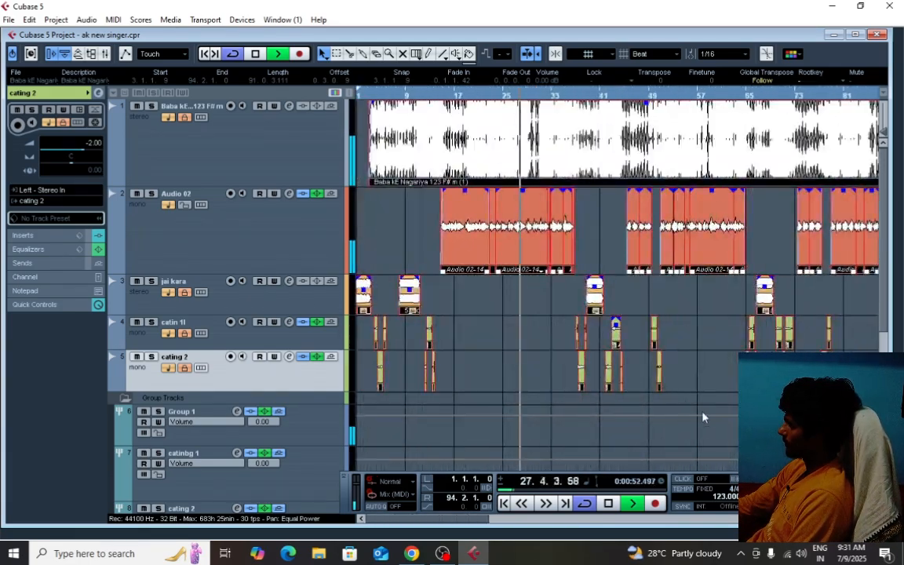
{"action": "key", "text": "h"}
{"action": "key", "text": "h"}
{"action": "key", "text": "h"}
{"action": "key", "text": "h"}
{"action": "key", "text": "h"}
{"action": "key", "text": "h"}
{"action": "key", "text": "h"}
{"action": "key", "text": "h"}
{"action": "key", "text": "h"}
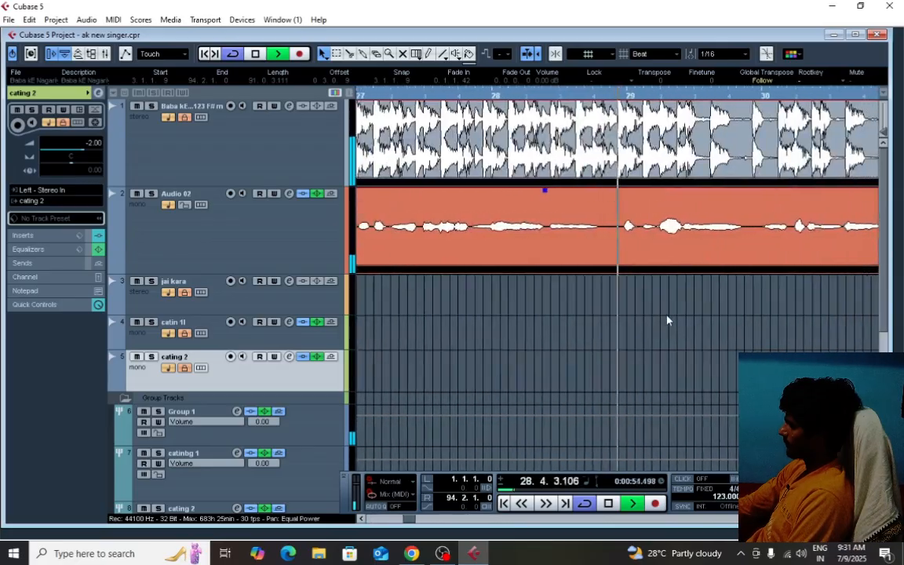
{"action": "key", "text": "g"}
{"action": "key", "text": "g"}
{"action": "key", "text": "g"}
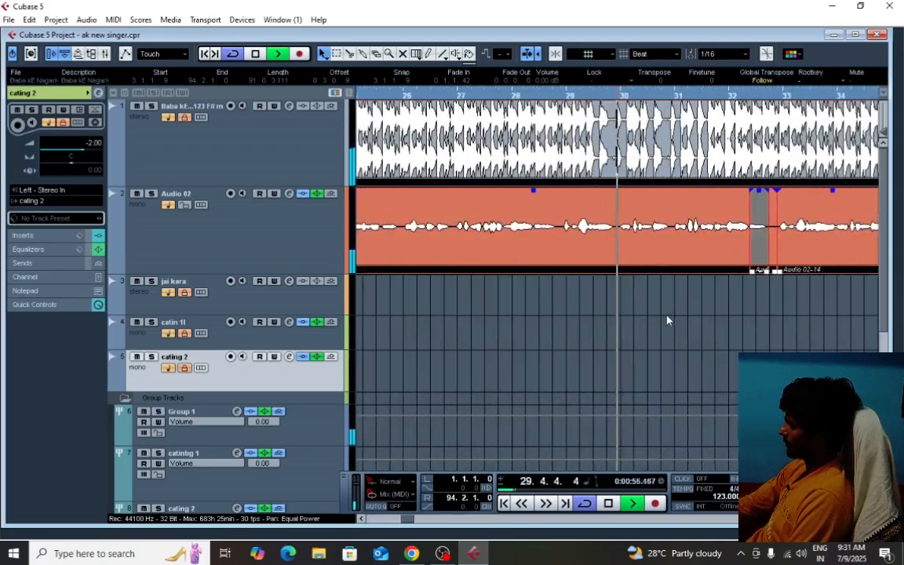
{"action": "key", "text": "h"}
{"action": "key", "text": "h"}
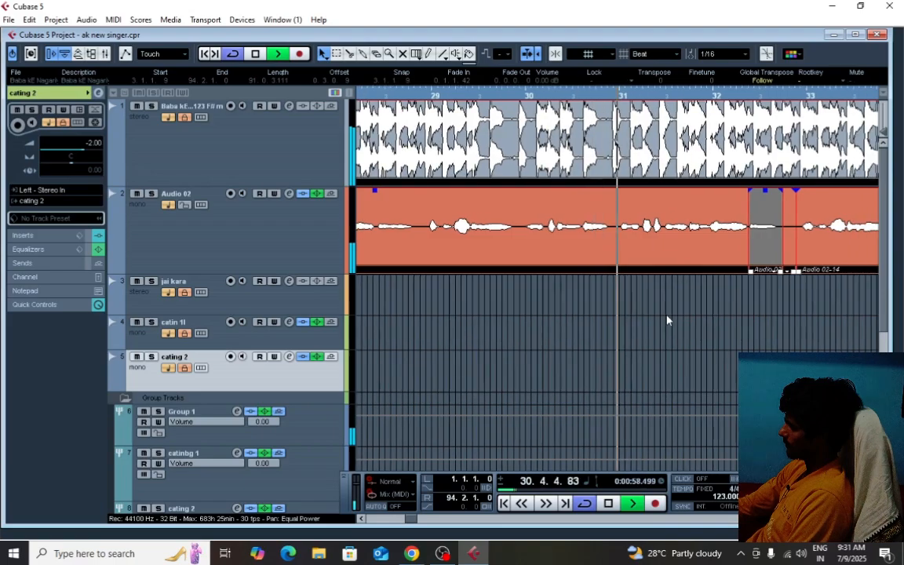
{"action": "key", "text": "h"}
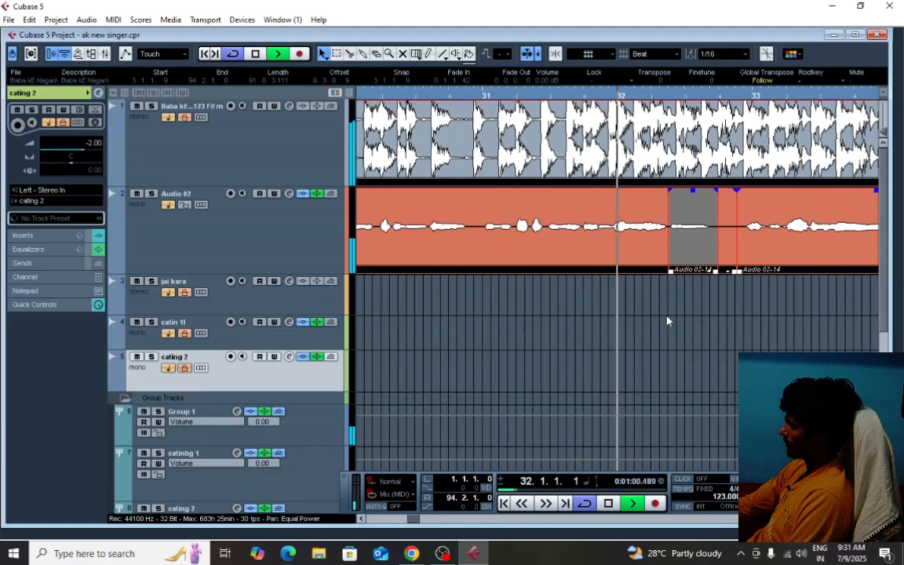
{"action": "key", "text": "g"}
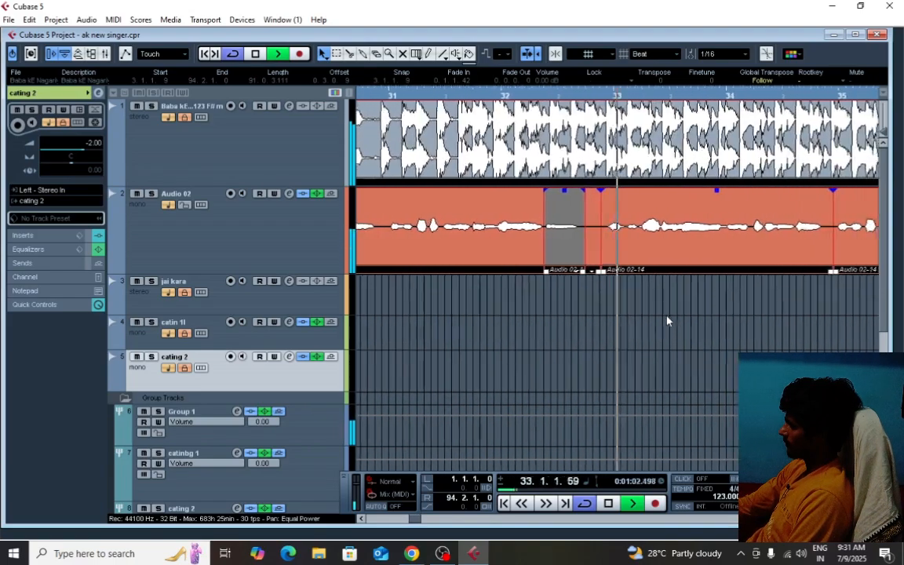
{"action": "key", "text": "g"}
{"action": "key", "text": "g"}
{"action": "key", "text": "g"}
{"action": "key", "text": "g"}
{"action": "key", "text": "g"}
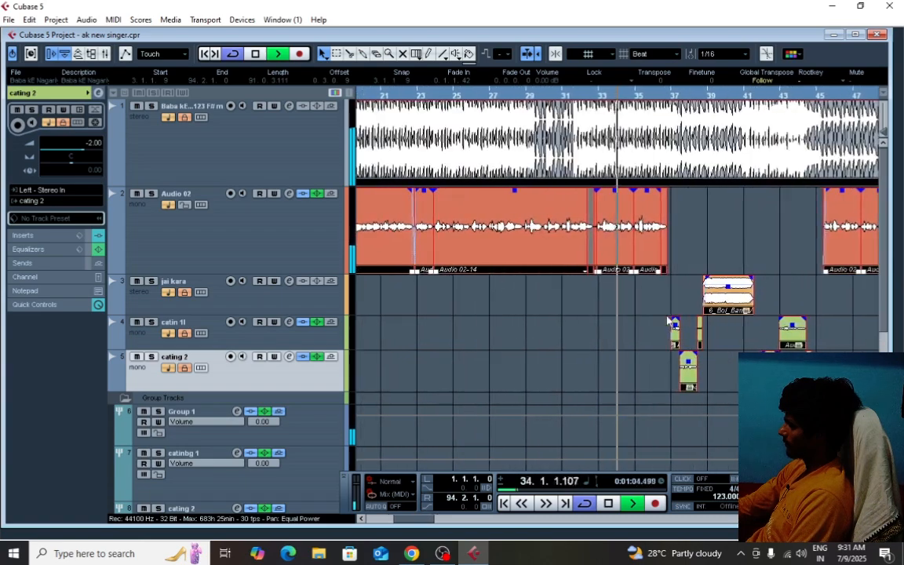
{"action": "key", "text": "h"}
{"action": "key", "text": "h"}
{"action": "key", "text": "h"}
{"action": "key", "text": "h"}
{"action": "key", "text": "h"}
{"action": "key", "text": "h"}
{"action": "key", "text": "h"}
{"action": "key", "text": "h"}
{"action": "key", "text": "g"}
{"action": "key", "text": "g"}
{"action": "key", "text": "g"}
{"action": "key", "text": "g"}
{"action": "key", "text": "g"}
{"action": "key", "text": "g"}
{"action": "key", "text": "g"}
{"action": "key", "text": "g"}
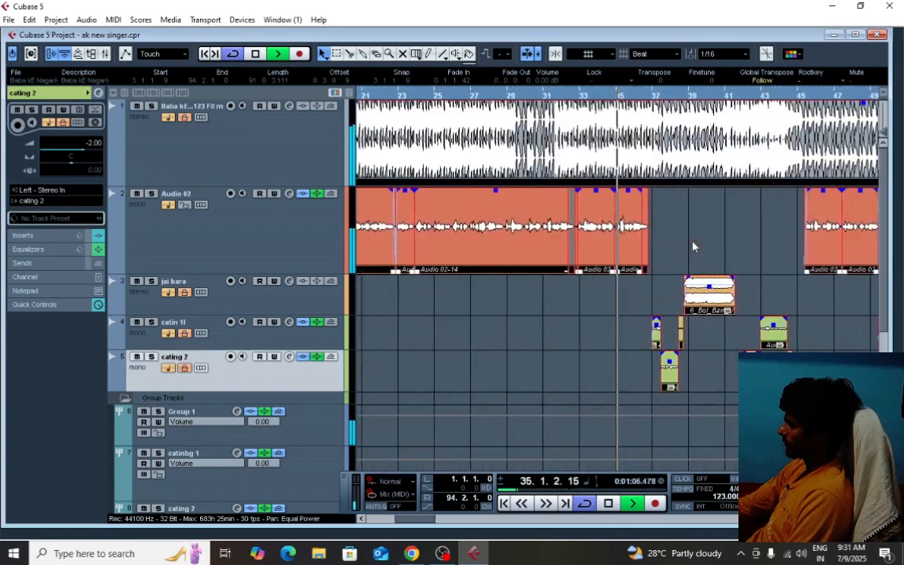
Play on through the cating and jai kara clips around bars 37 to 41 to check their balance, and stop playback
{"action": "key", "text": "h"}
{"action": "key", "text": "h"}
{"action": "key", "text": "h"}
{"action": "key", "text": "h"}
{"action": "key", "text": "h"}
{"action": "key", "text": "h"}
{"action": "key", "text": "h"}
{"action": "key", "text": "h"}
{"action": "key", "text": "h"}
{"action": "key", "text": "h"}
{"action": "key", "text": "h"}
{"action": "key", "text": "h"}
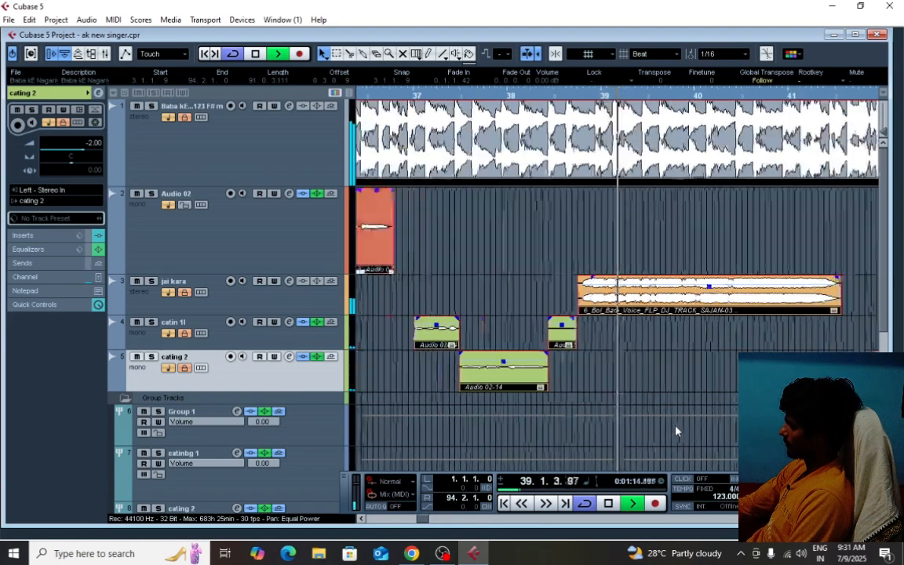
{"action": "key", "text": "g"}
{"action": "key", "text": "g"}
{"action": "key", "text": "g"}
{"action": "key", "text": "g"}
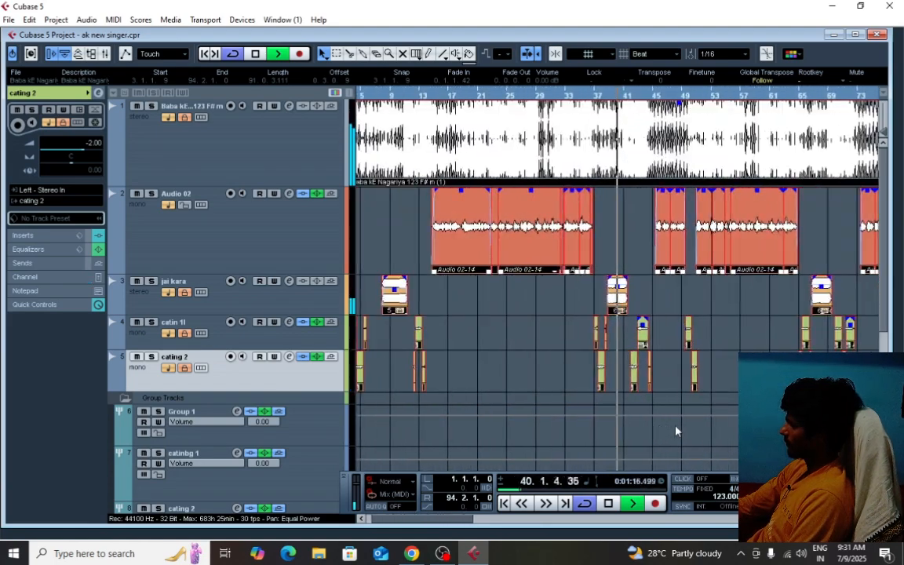
{"action": "key", "text": "g"}
{"action": "key", "text": "g"}
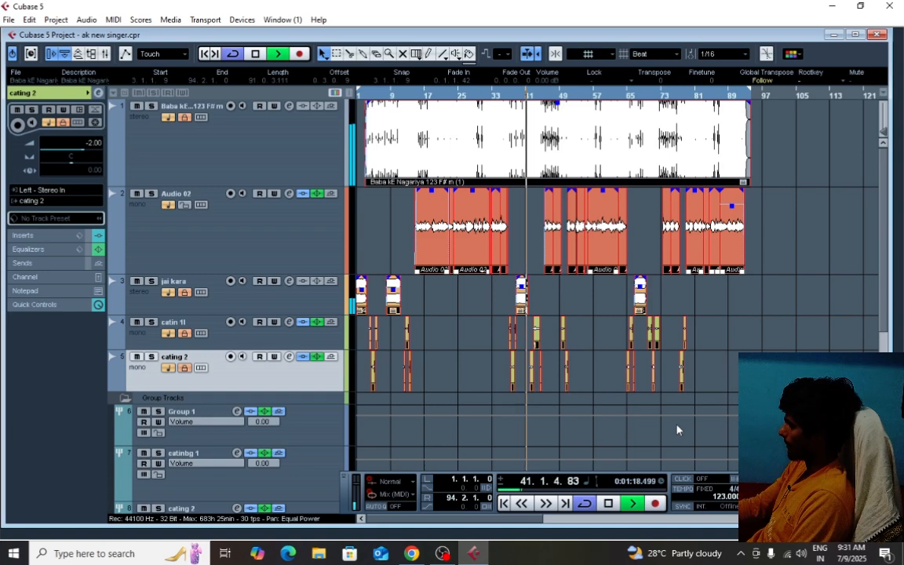
{"action": "key", "text": "space"}
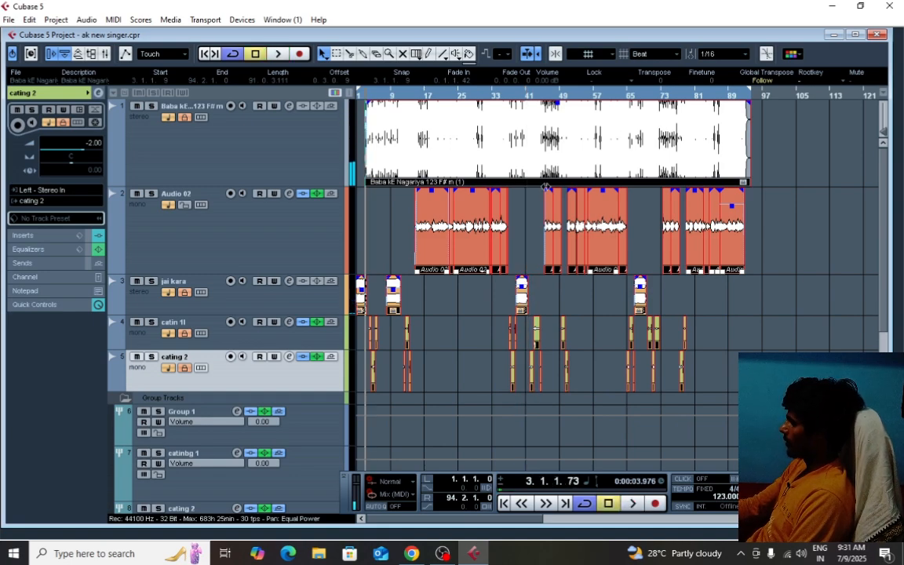
Review the Export Audio Mixdown settings for channel selection, file location, file format and audio engine output, and close the dialog without exporting
{"action": "key", "text": "h"}
{"action": "key", "text": "h"}
{"action": "key", "text": "h"}
{"action": "key", "text": "h"}
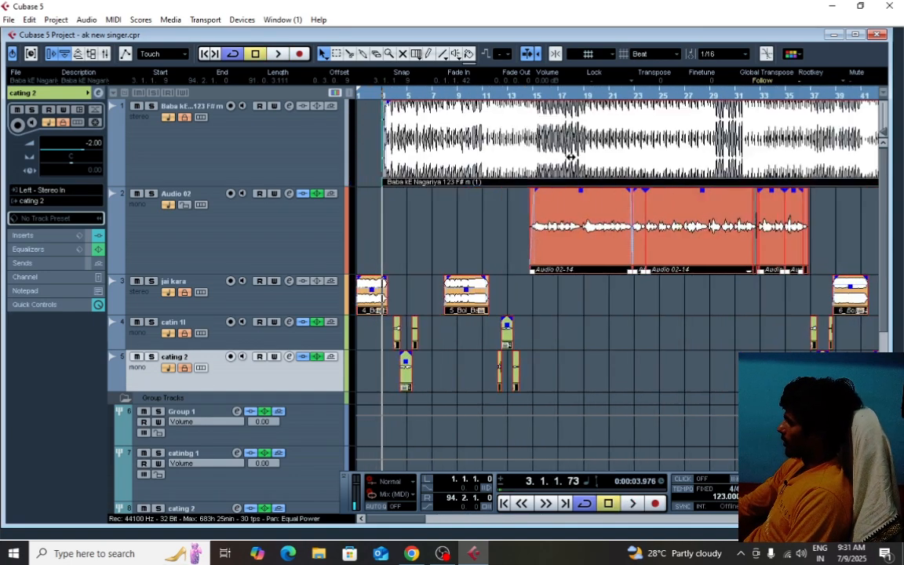
{"action": "left_click", "coordinate": [7, 21]}
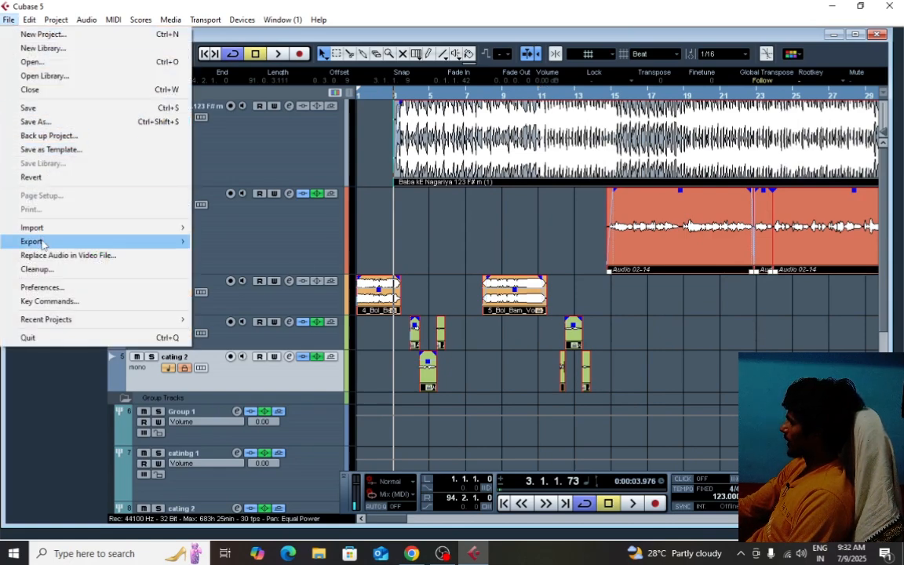
{"action": "mouse_move", "coordinate": [36, 241]}
{"action": "left_click", "coordinate": [259, 269]}
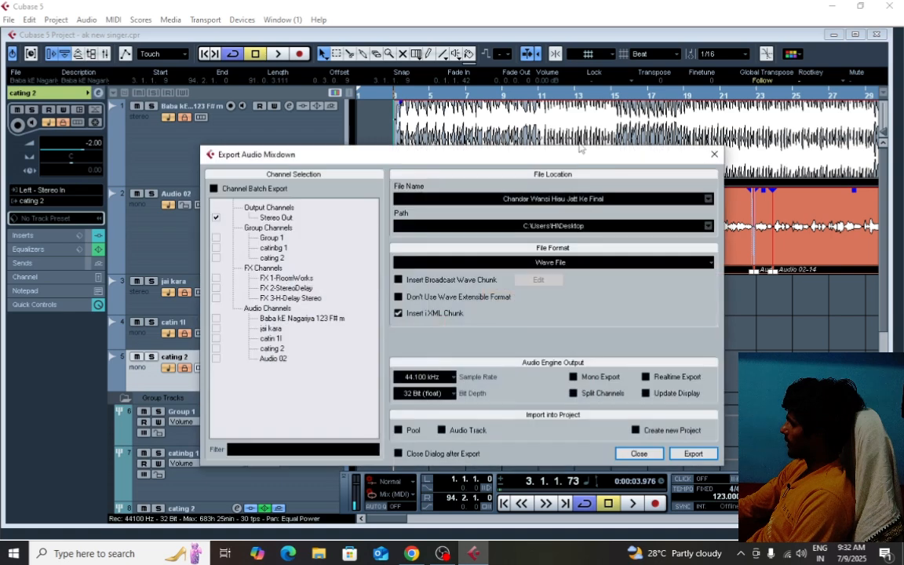
{"action": "left_click_drag", "start_coordinate": [551, 161], "coordinate": [569, 129]}
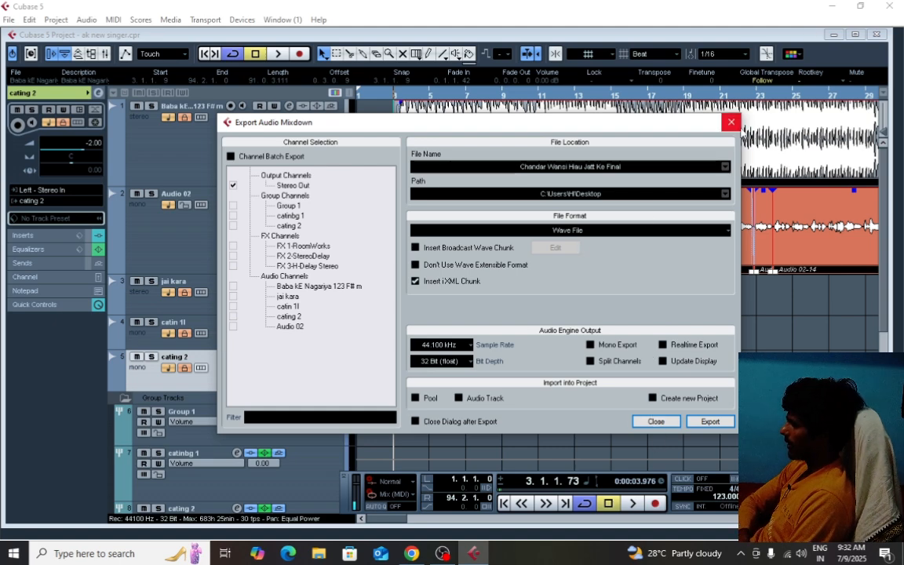
{"action": "left_click", "coordinate": [731, 122]}
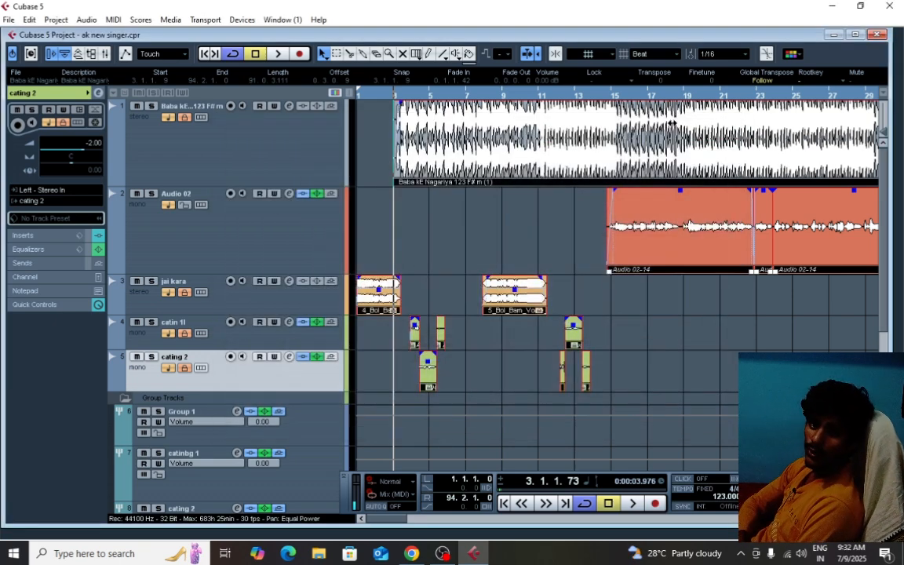